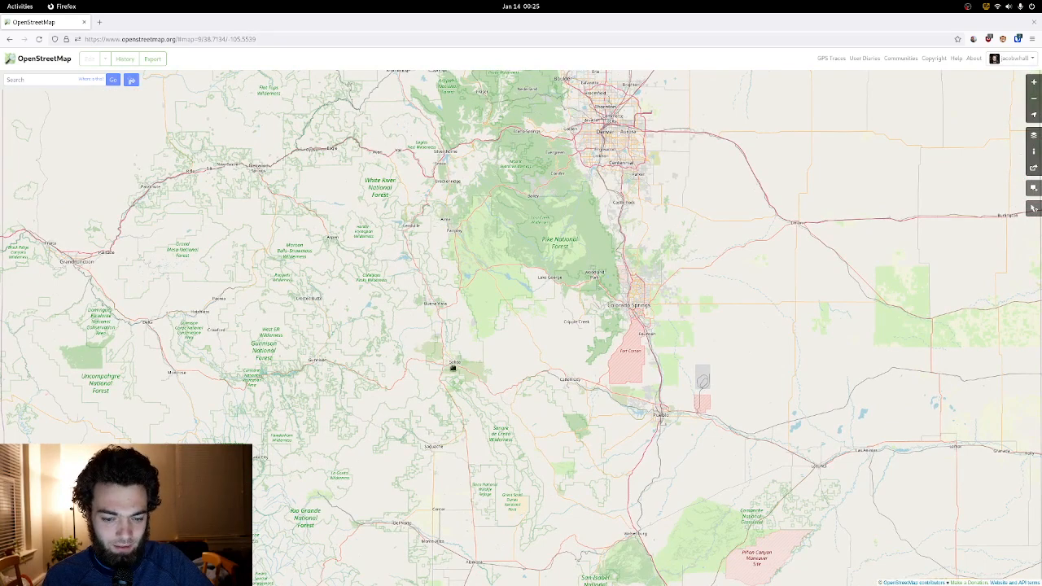
- Locate Salida, Colorado on the map and examine the town's layout between the river, the airfield and US 50
{"action": "scroll", "coordinate": [450, 363], "scroll_direction": "up", "scroll_amount": 2}
{"action": "scroll", "coordinate": [453, 362], "scroll_direction": "up", "scroll_amount": 2}
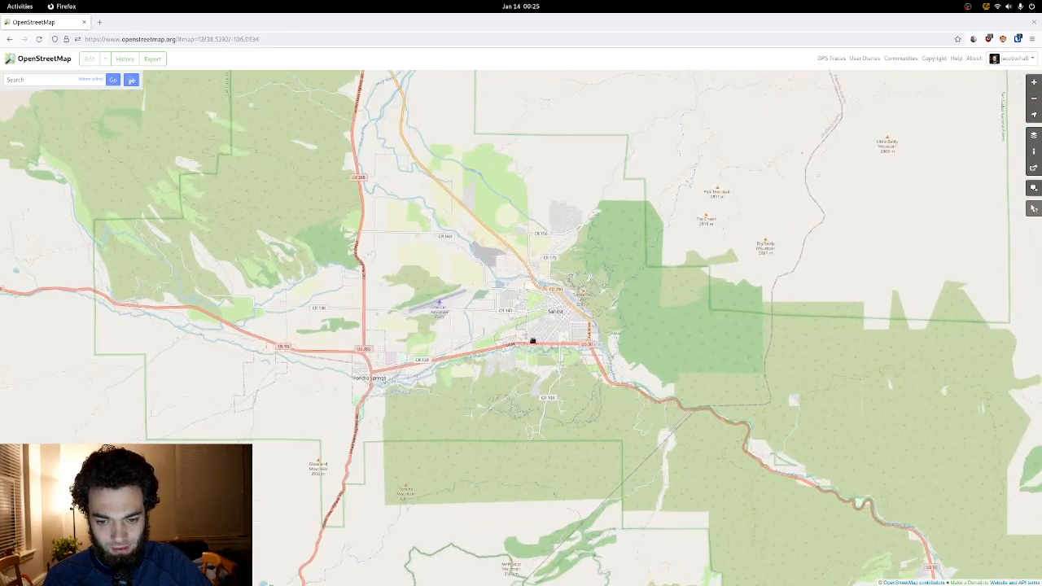
{"action": "left_click_drag", "start_coordinate": [532, 341], "coordinate": [504, 343]}
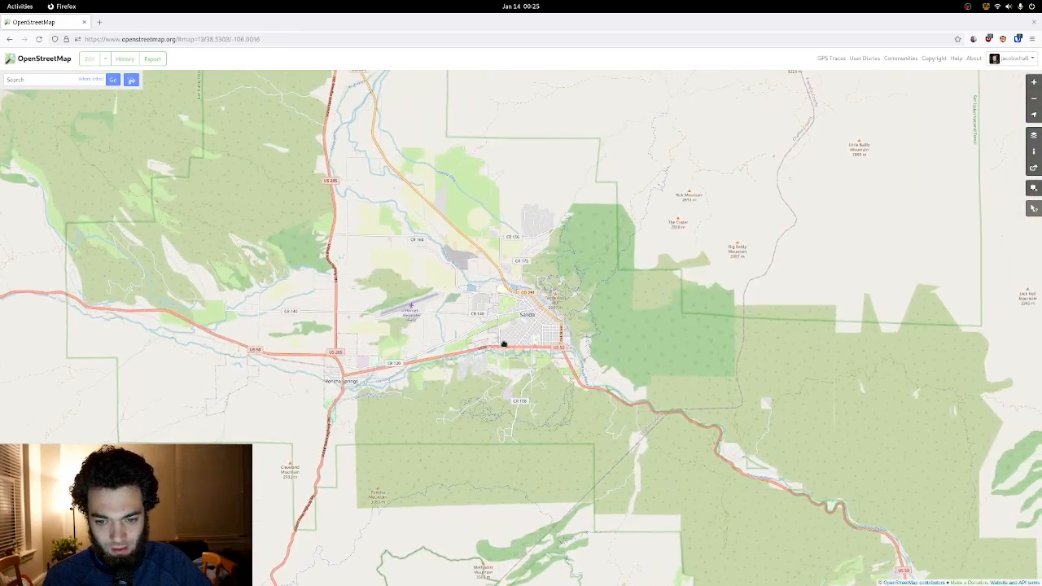
{"action": "scroll", "coordinate": [504, 344], "scroll_direction": "up", "scroll_amount": 1}
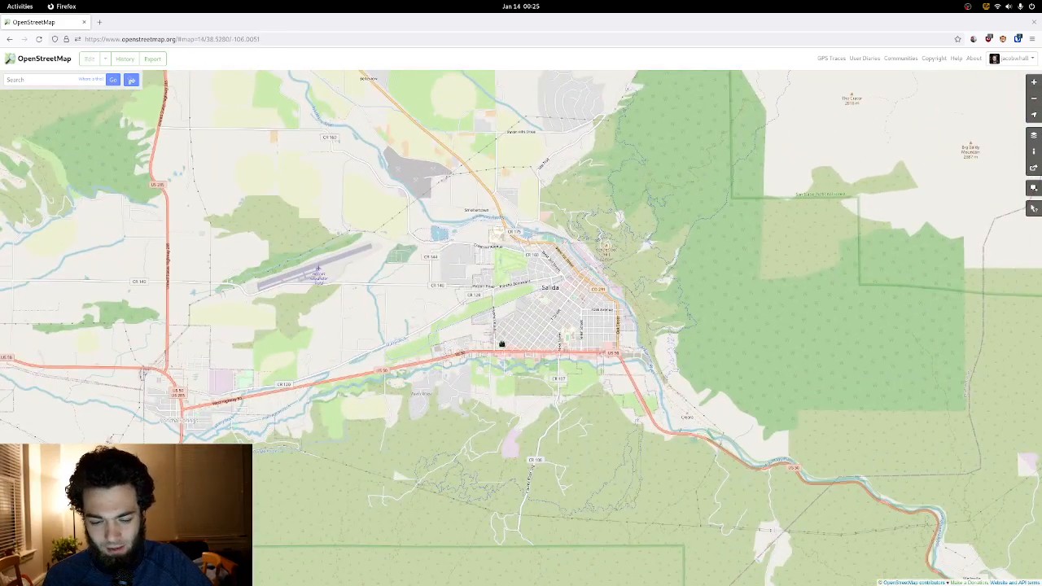
{"action": "left_click_drag", "start_coordinate": [501, 344], "coordinate": [505, 366]}
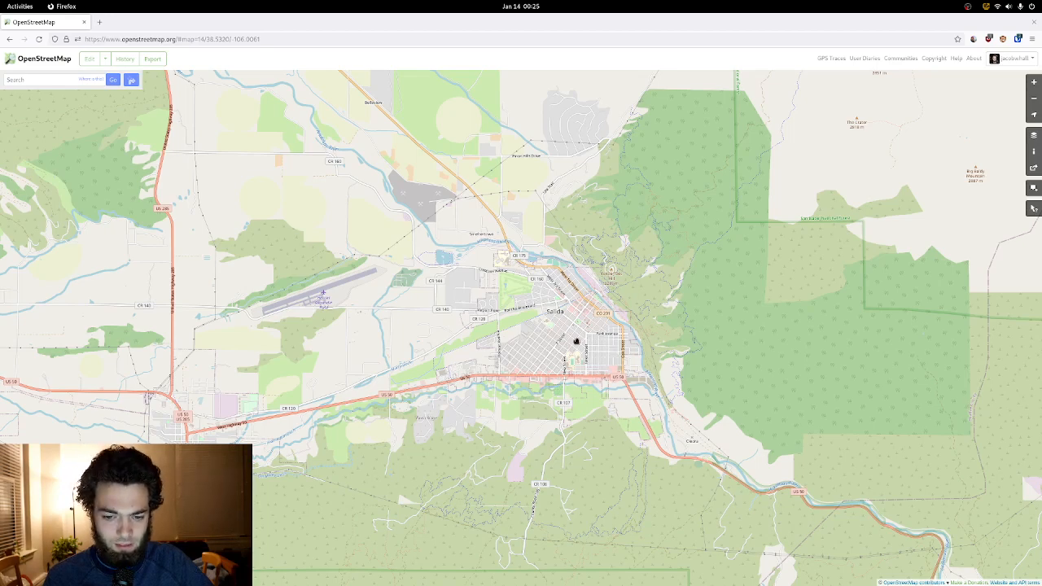
{"action": "scroll", "coordinate": [575, 340], "scroll_direction": "up", "scroll_amount": 1}
{"action": "left_click_drag", "start_coordinate": [572, 348], "coordinate": [551, 346]}
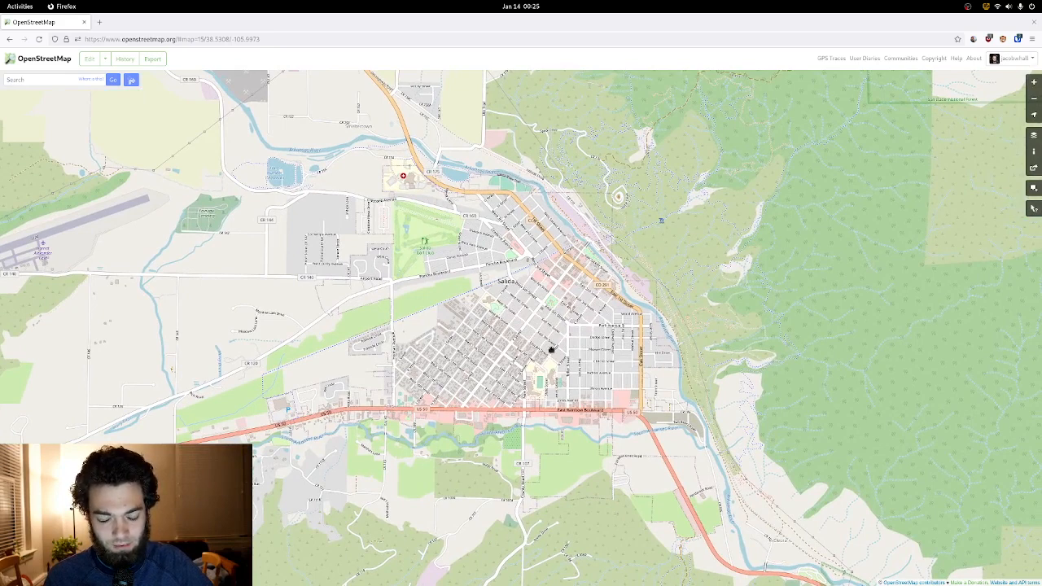
{"action": "left_click_drag", "start_coordinate": [551, 350], "coordinate": [530, 353]}
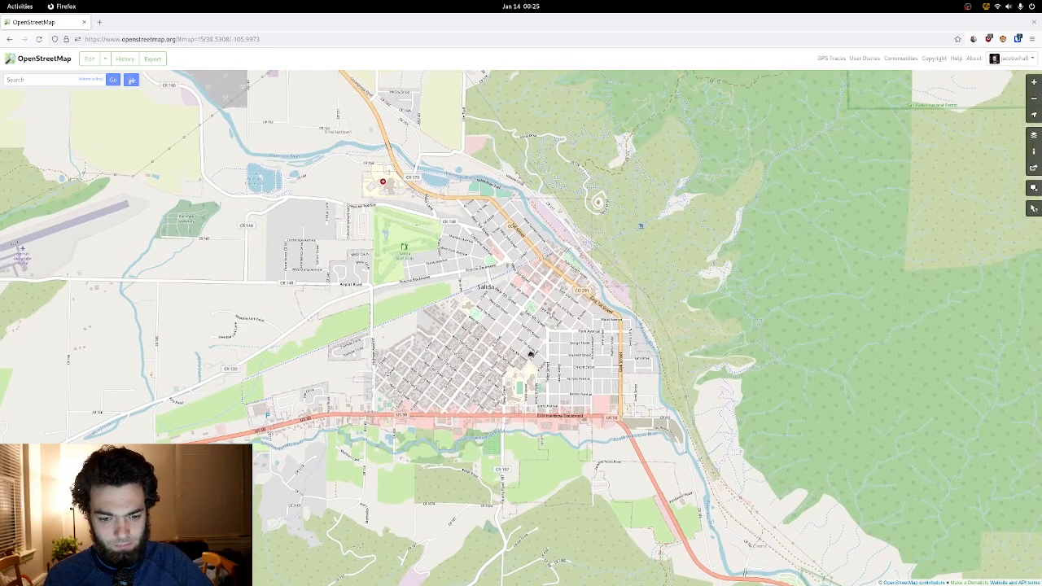
{"action": "left_click_drag", "start_coordinate": [544, 392], "coordinate": [577, 364]}
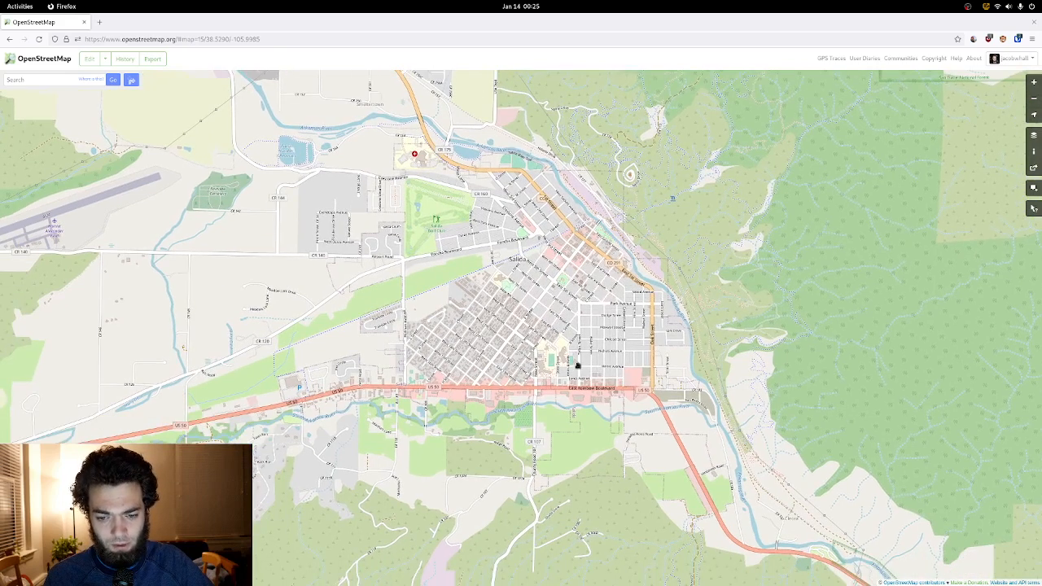
- Examine Salida's street grid and downtown blocks in closer detail, from the CO 291 corridor to the schools
{"action": "left_click_drag", "start_coordinate": [540, 323], "coordinate": [493, 344]}
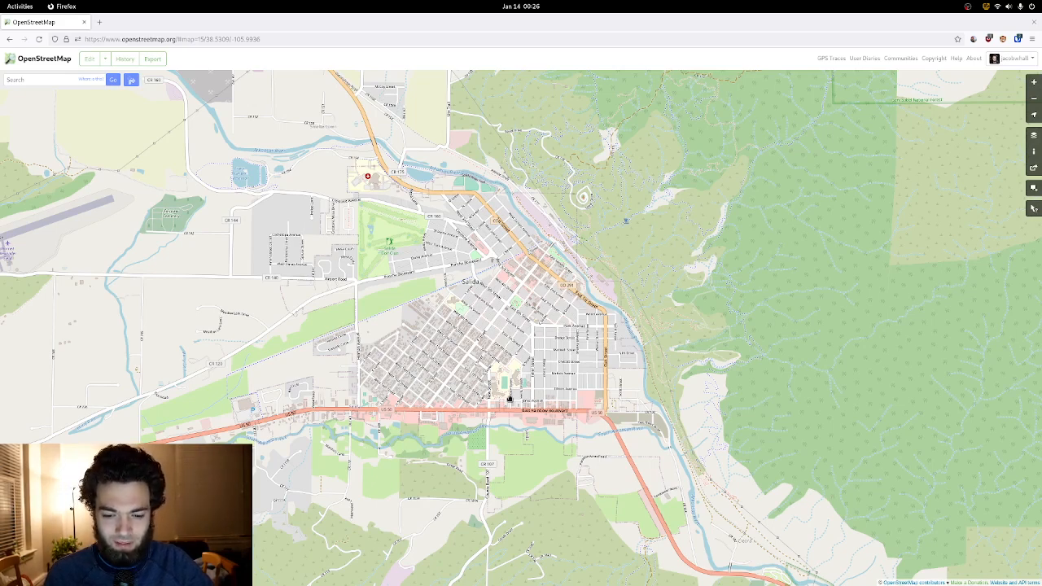
{"action": "scroll", "coordinate": [505, 378], "scroll_direction": "up", "scroll_amount": 2}
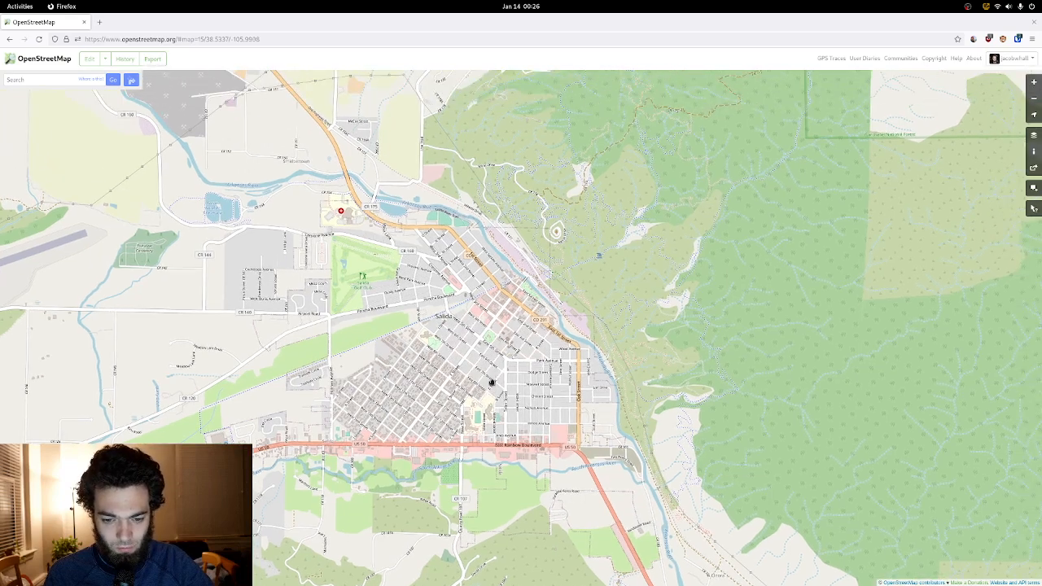
{"action": "scroll", "coordinate": [494, 366], "scroll_direction": "up", "scroll_amount": 1}
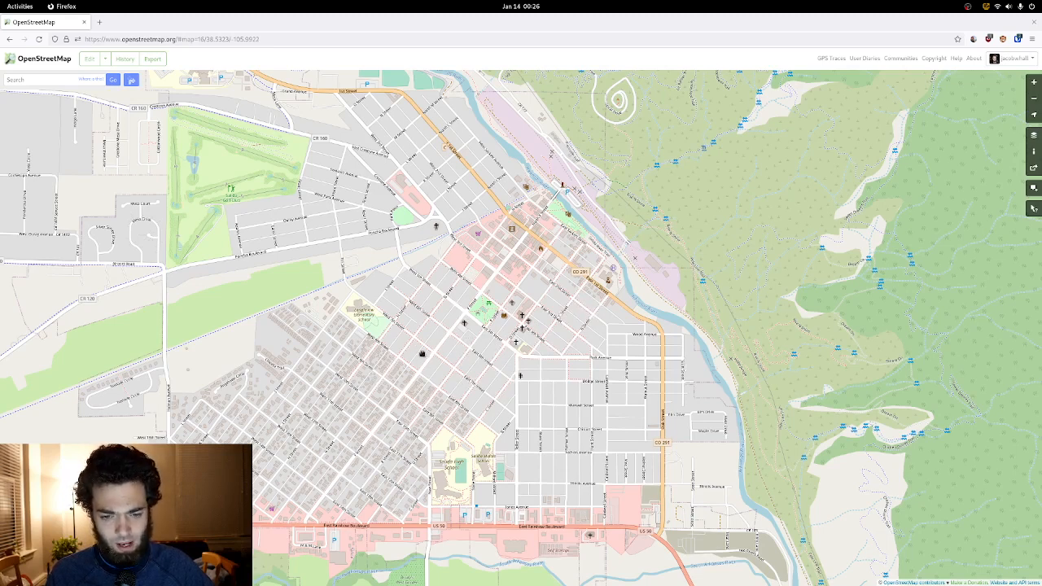
{"action": "left_click_drag", "start_coordinate": [419, 360], "coordinate": [436, 382]}
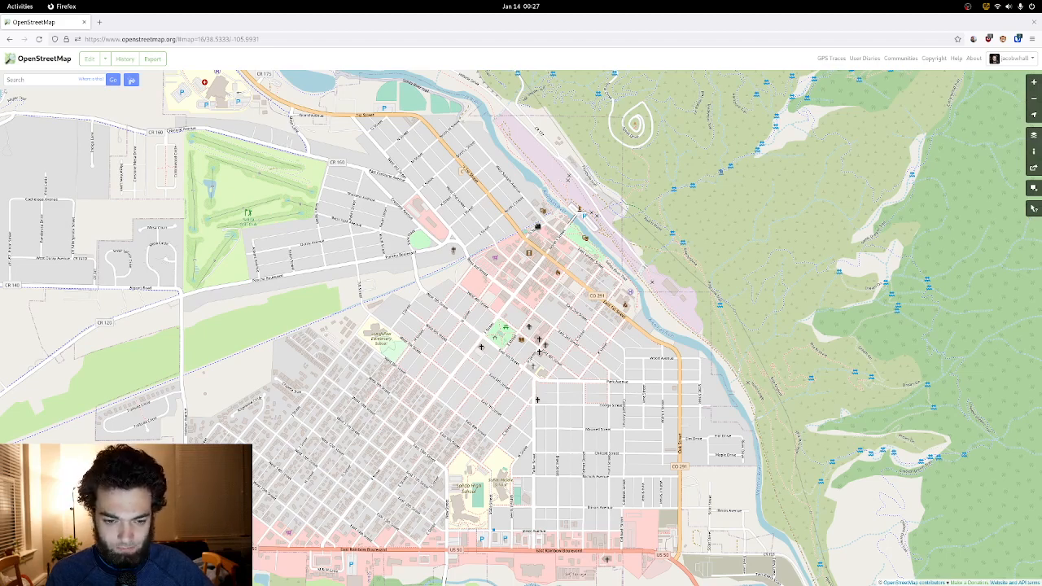
{"action": "left_click_drag", "start_coordinate": [512, 278], "coordinate": [507, 198]}
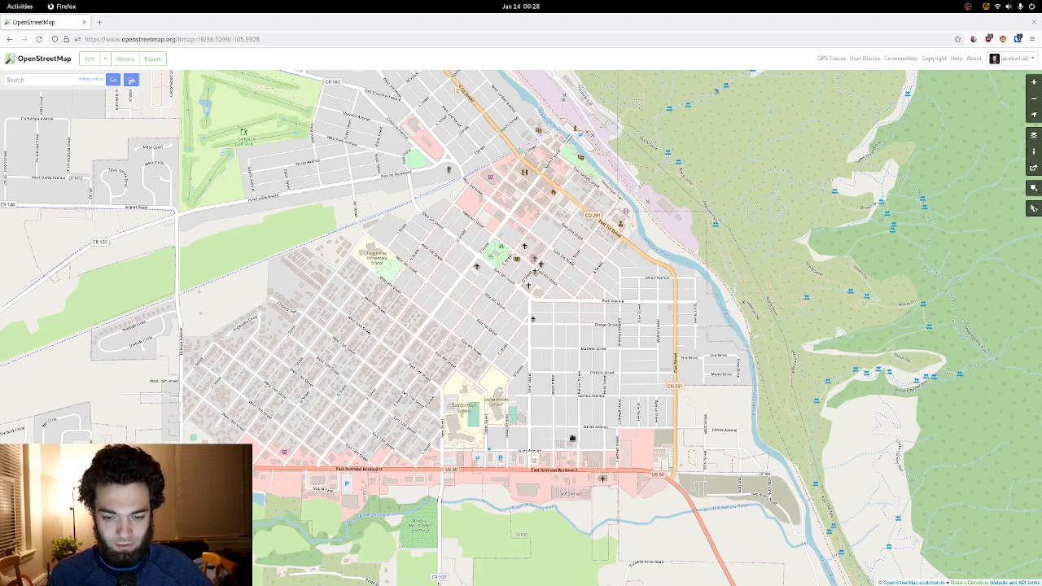
- Examine the commercial strip along US 50 and Rainbow Boulevard at the southern edge of Salida
{"action": "left_click_drag", "start_coordinate": [533, 447], "coordinate": [586, 313]}
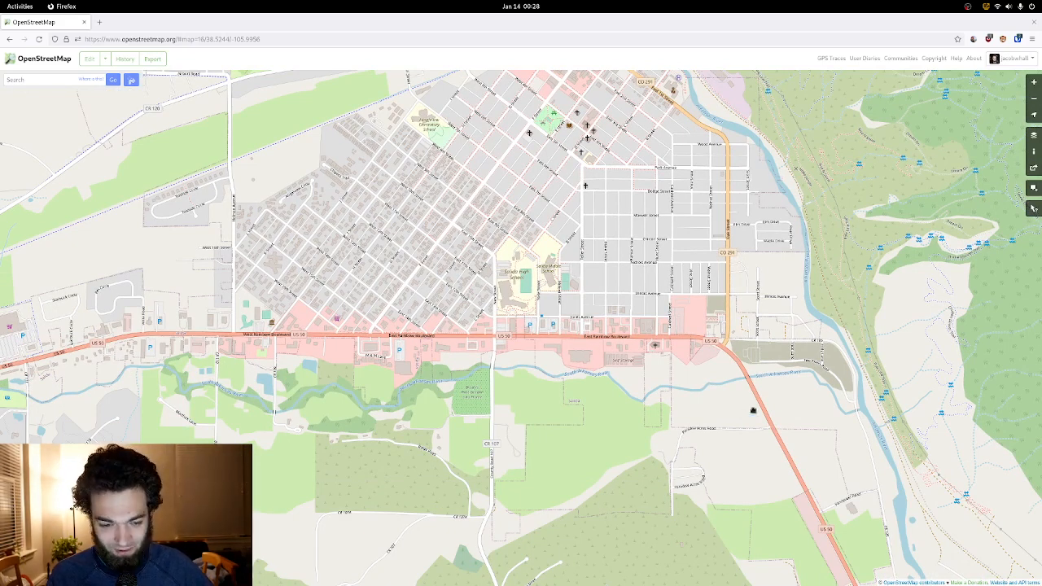
{"action": "mouse_move", "coordinate": [512, 364]}
{"action": "left_mouse_down"}
{"action": "mouse_move", "coordinate": [616, 364]}
{"action": "mouse_move", "coordinate": [510, 366]}
{"action": "left_mouse_up"}
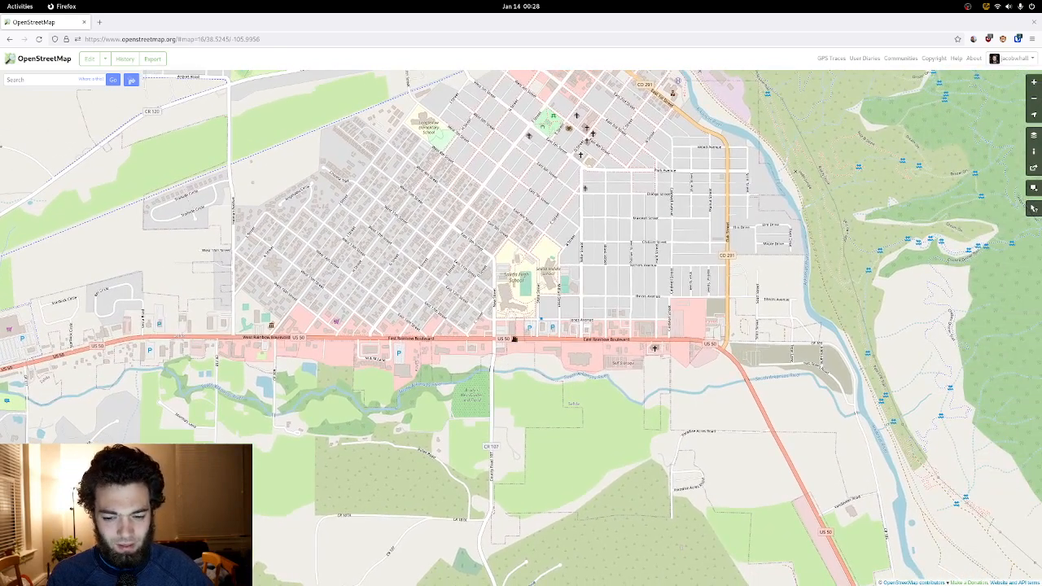
{"action": "left_click_drag", "start_coordinate": [333, 345], "coordinate": [378, 337]}
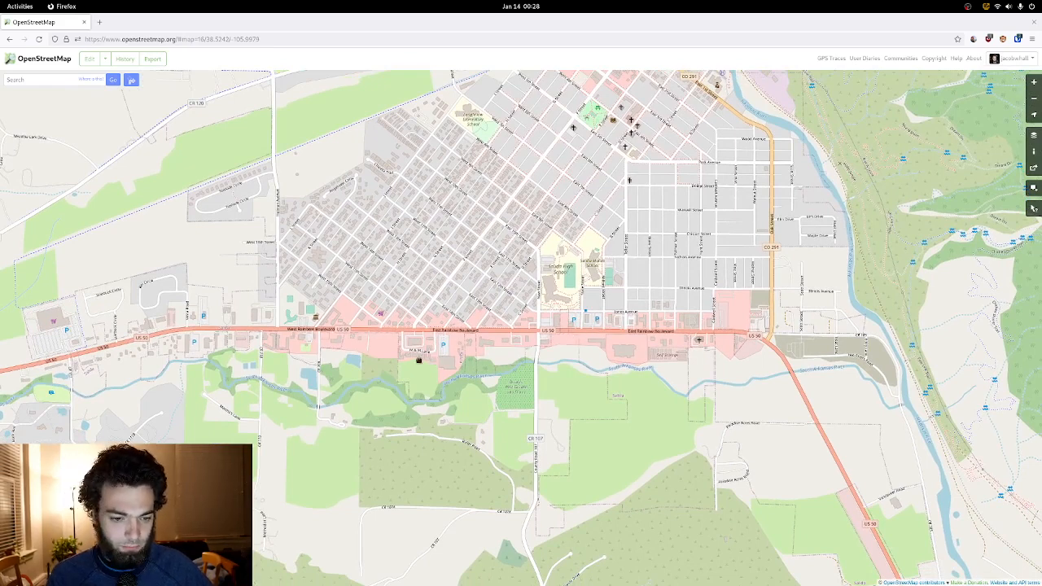
{"action": "left_click_drag", "start_coordinate": [418, 359], "coordinate": [449, 395]}
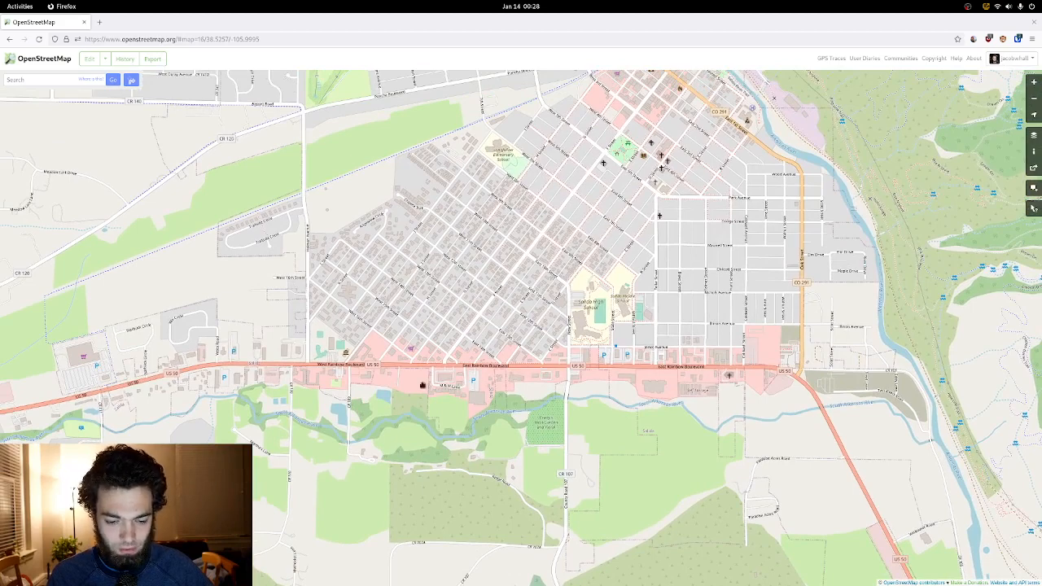
{"action": "left_click_drag", "start_coordinate": [637, 382], "coordinate": [552, 352]}
- Examine the roads and trails in the hills northeast of Salida, around the spiral road across the river
{"action": "scroll", "coordinate": [628, 382], "scroll_direction": "down", "scroll_amount": 3}
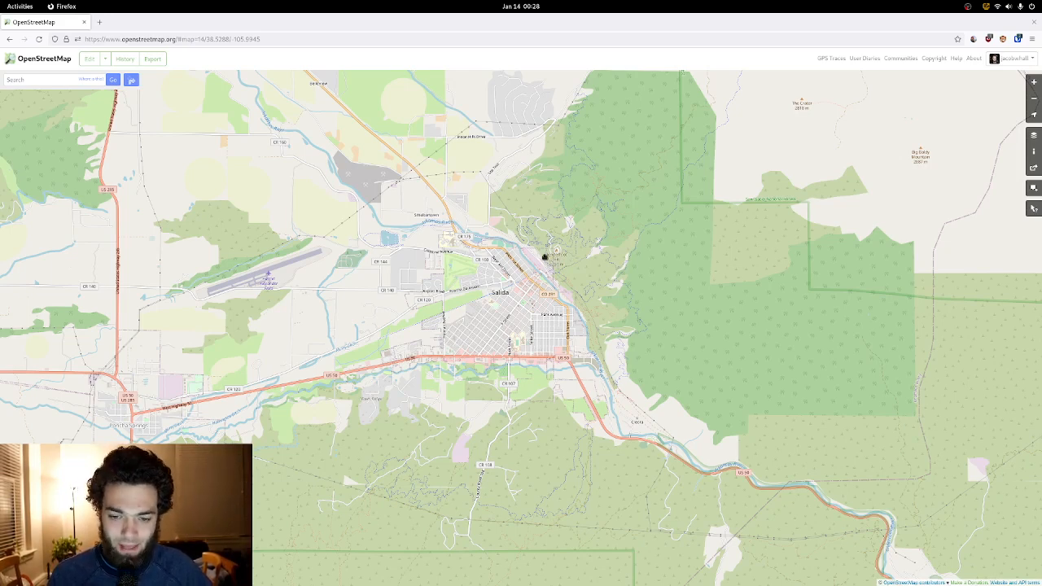
{"action": "scroll", "coordinate": [549, 260], "scroll_direction": "up", "scroll_amount": 1}
{"action": "scroll", "coordinate": [550, 256], "scroll_direction": "up", "scroll_amount": 1}
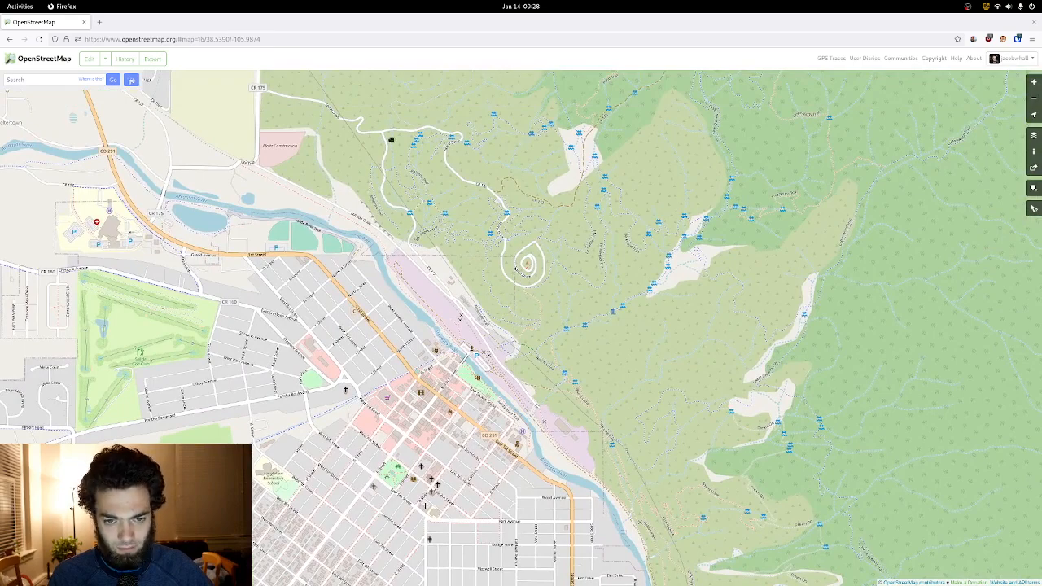
{"action": "left_click_drag", "start_coordinate": [529, 262], "coordinate": [506, 312]}
{"action": "scroll", "coordinate": [546, 279], "scroll_direction": "down", "scroll_amount": 3}
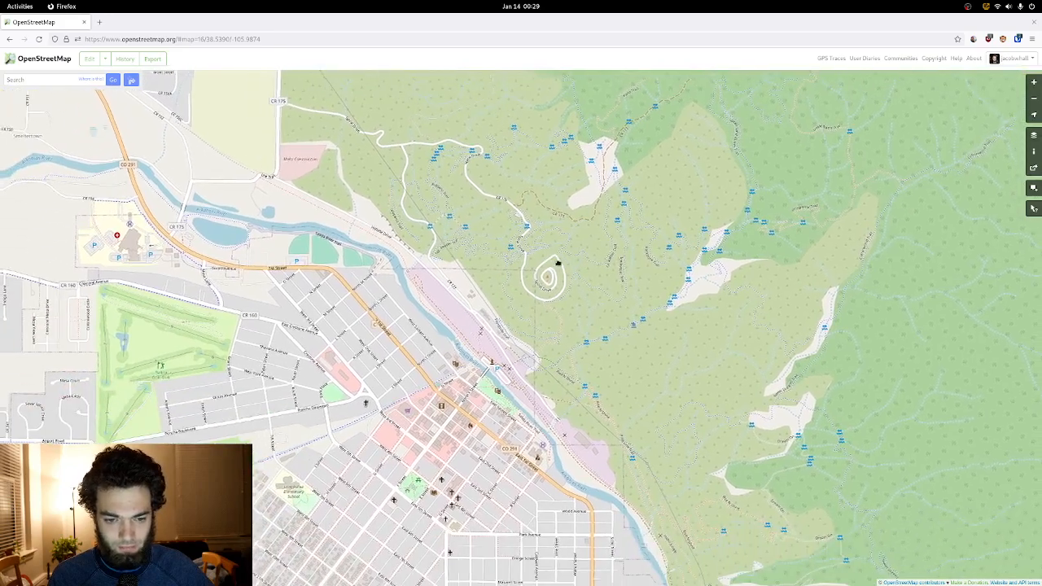
{"action": "scroll", "coordinate": [546, 279], "scroll_direction": "up", "scroll_amount": 2}
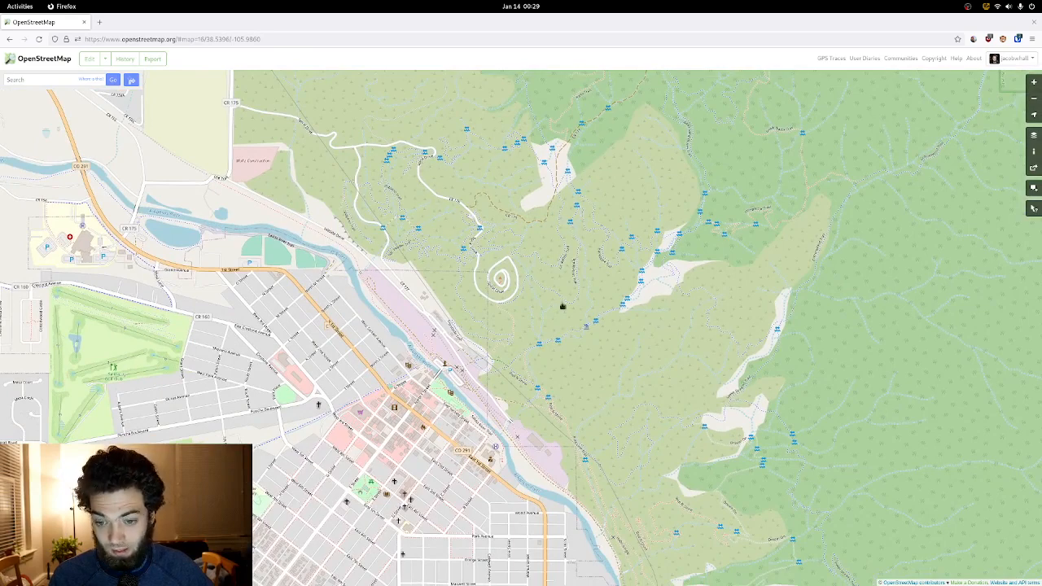
{"action": "left_click_drag", "start_coordinate": [593, 330], "coordinate": [438, 398]}
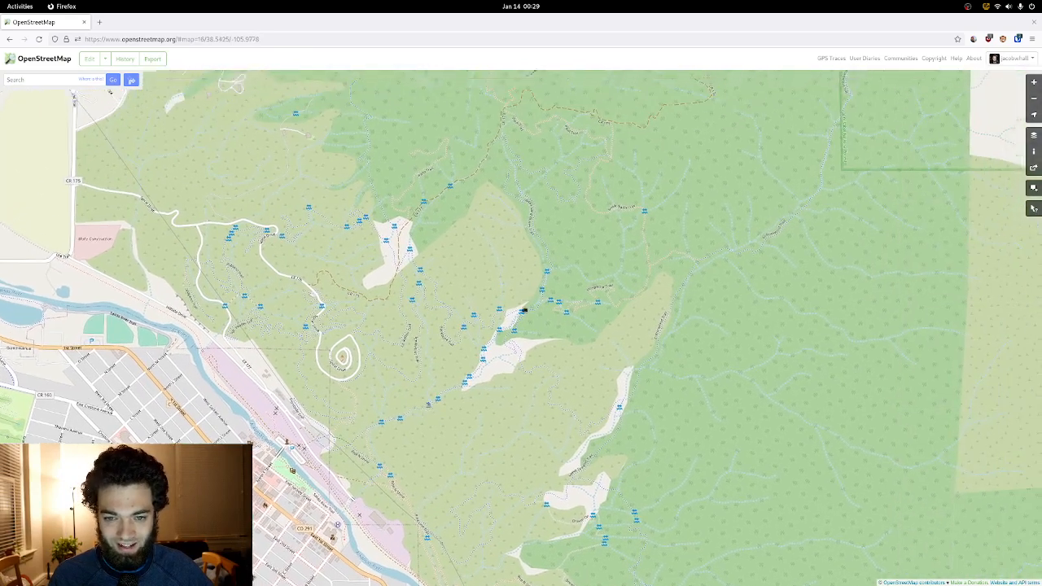
- Examine the Salida Golf Club and the neighbouring residential streets northwest of downtown in close detail
{"action": "left_click_drag", "start_coordinate": [462, 339], "coordinate": [628, 261]}
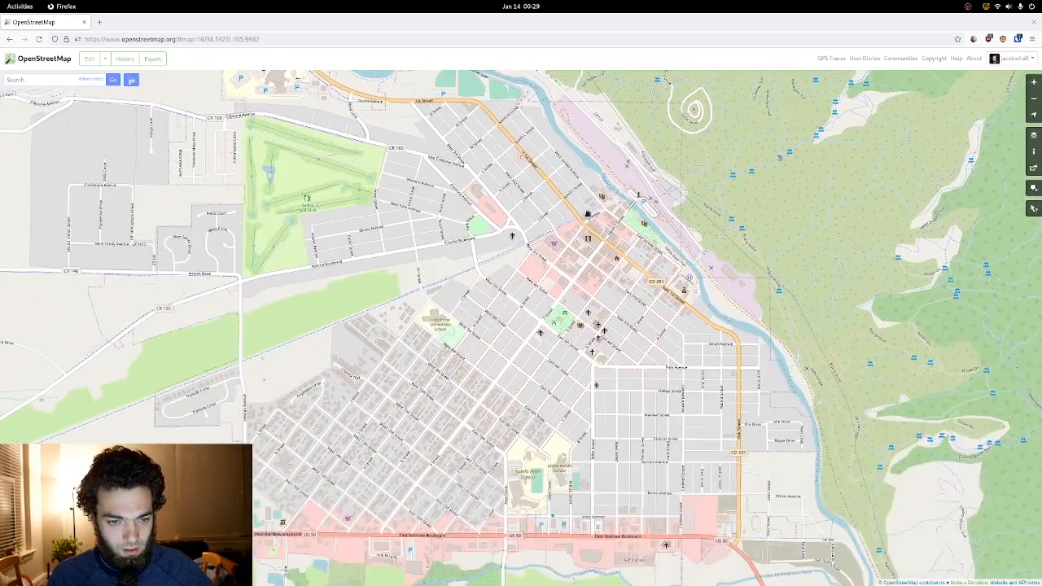
{"action": "left_click_drag", "start_coordinate": [588, 214], "coordinate": [571, 226]}
{"action": "left_click_drag", "start_coordinate": [262, 246], "coordinate": [358, 309]}
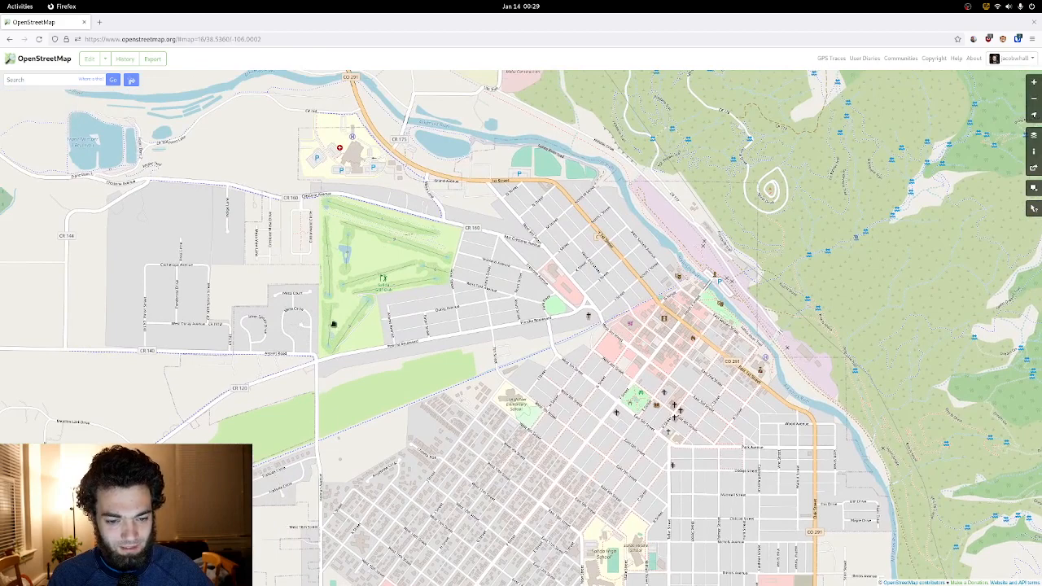
{"action": "scroll", "coordinate": [371, 326], "scroll_direction": "up", "scroll_amount": 2}
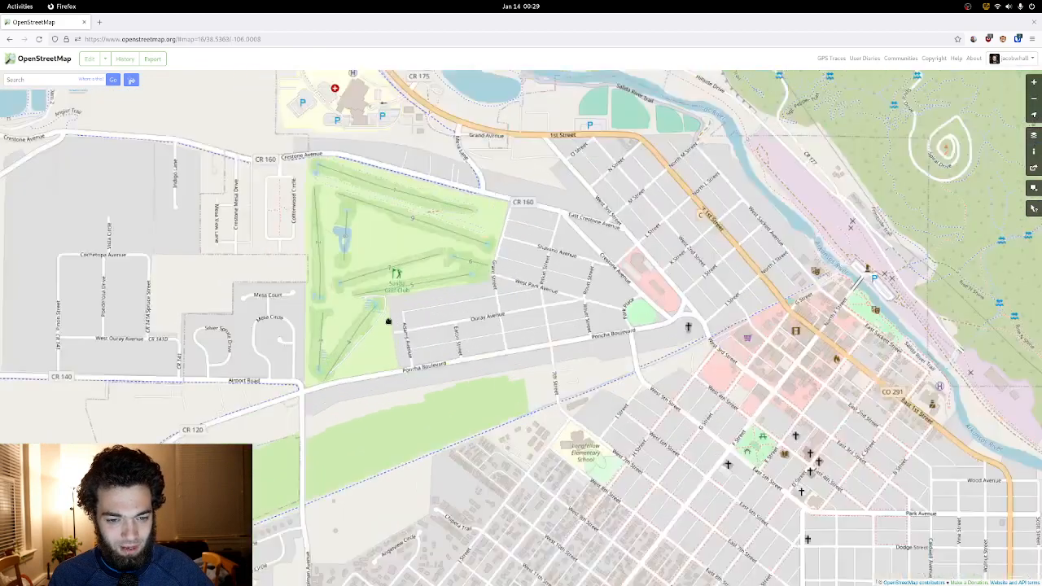
{"action": "scroll", "coordinate": [388, 321], "scroll_direction": "up", "scroll_amount": 2}
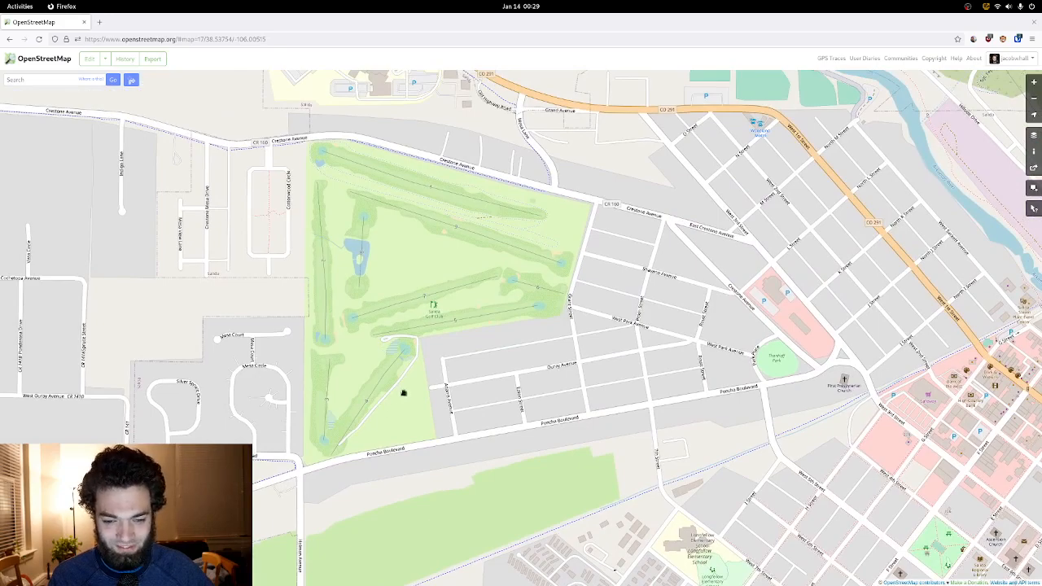
{"action": "scroll", "coordinate": [399, 379], "scroll_direction": "down", "scroll_amount": 3}
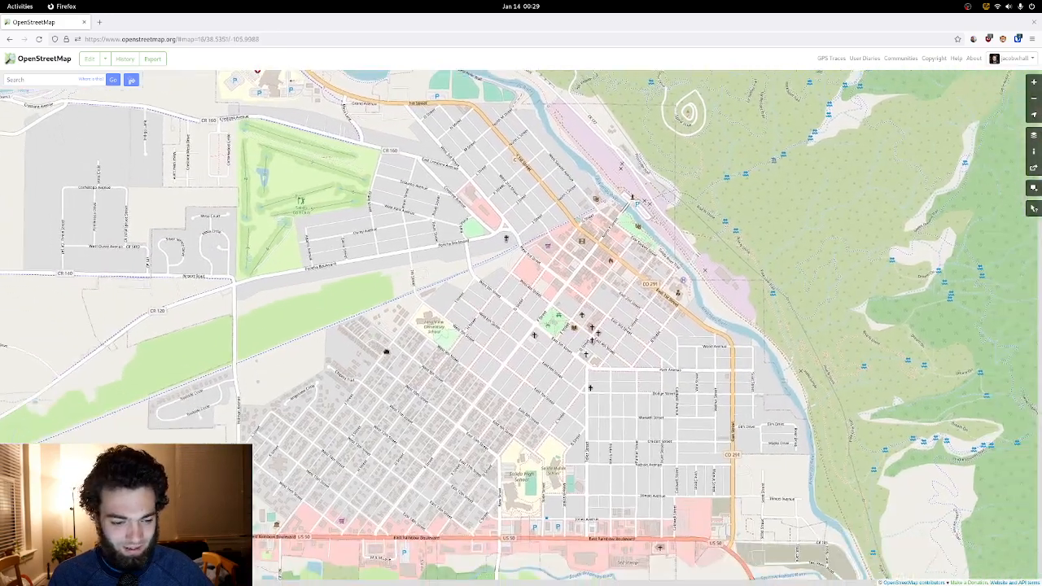
- Compare the mapped building footprints across Salida's residential blocks, from Longfellow Elementary School past Salida High School to East Rainbow Boulevard
{"action": "scroll", "coordinate": [477, 348], "scroll_direction": "up", "scroll_amount": 1}
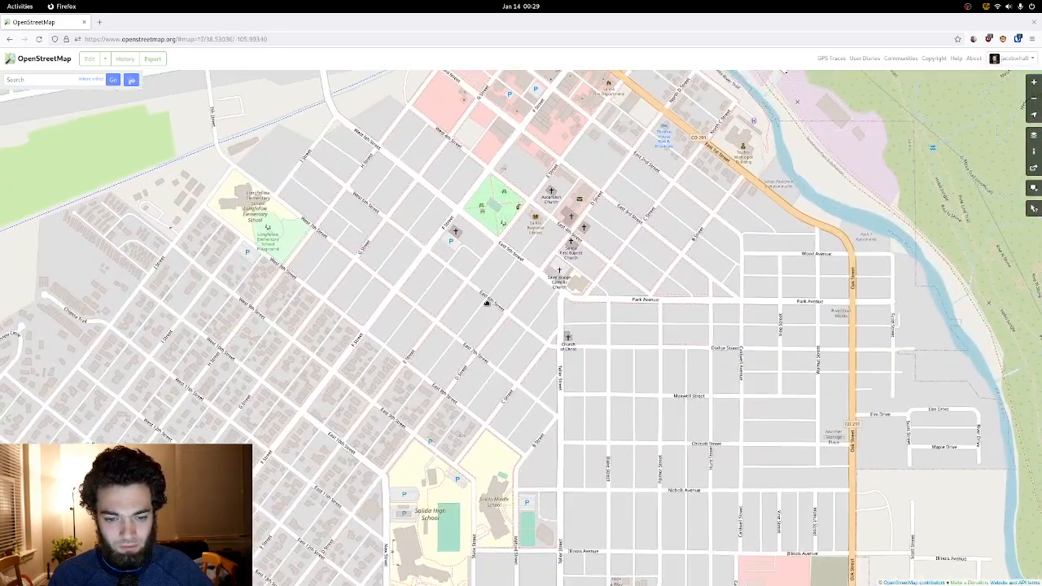
{"action": "left_click_drag", "start_coordinate": [487, 304], "coordinate": [490, 327]}
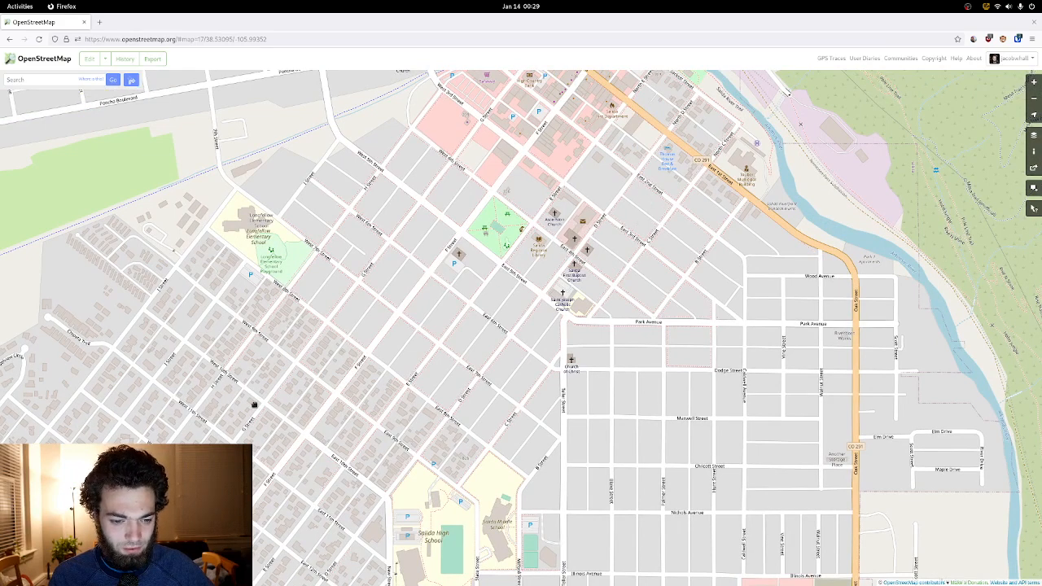
{"action": "left_click_drag", "start_coordinate": [254, 405], "coordinate": [363, 235]}
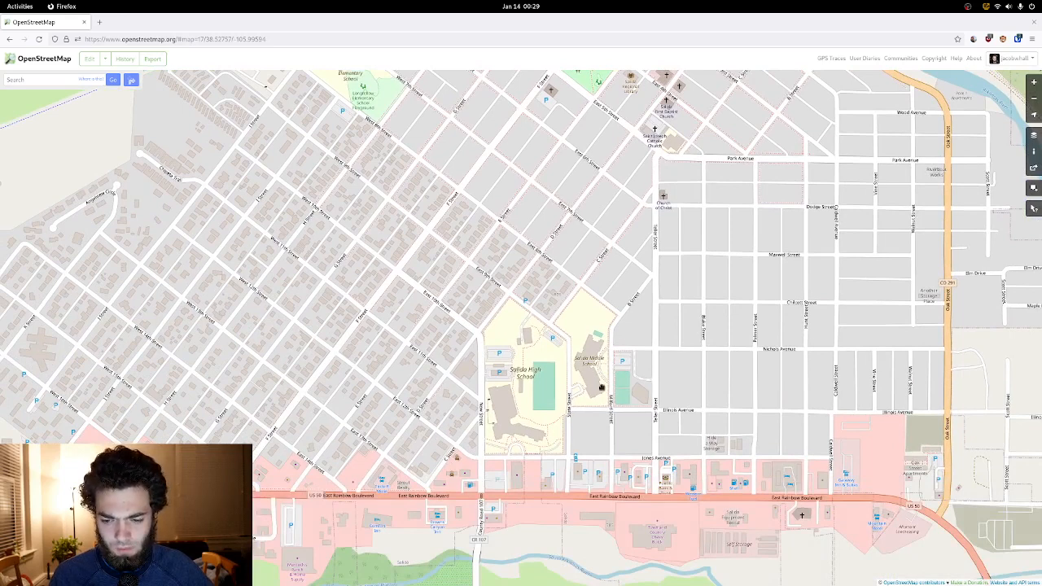
{"action": "left_click_drag", "start_coordinate": [601, 388], "coordinate": [577, 418]}
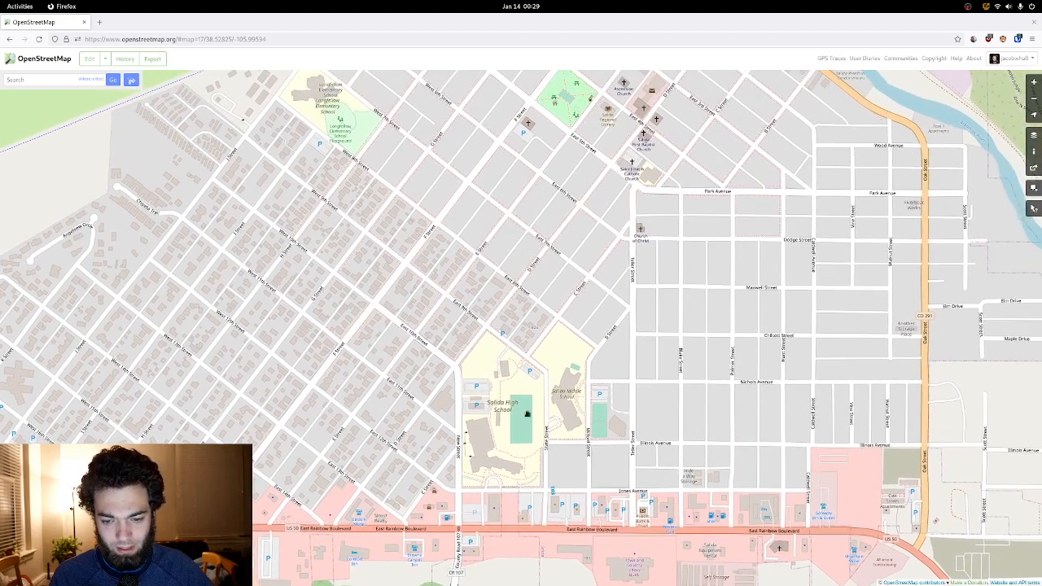
{"action": "left_click_drag", "start_coordinate": [493, 407], "coordinate": [496, 475]}
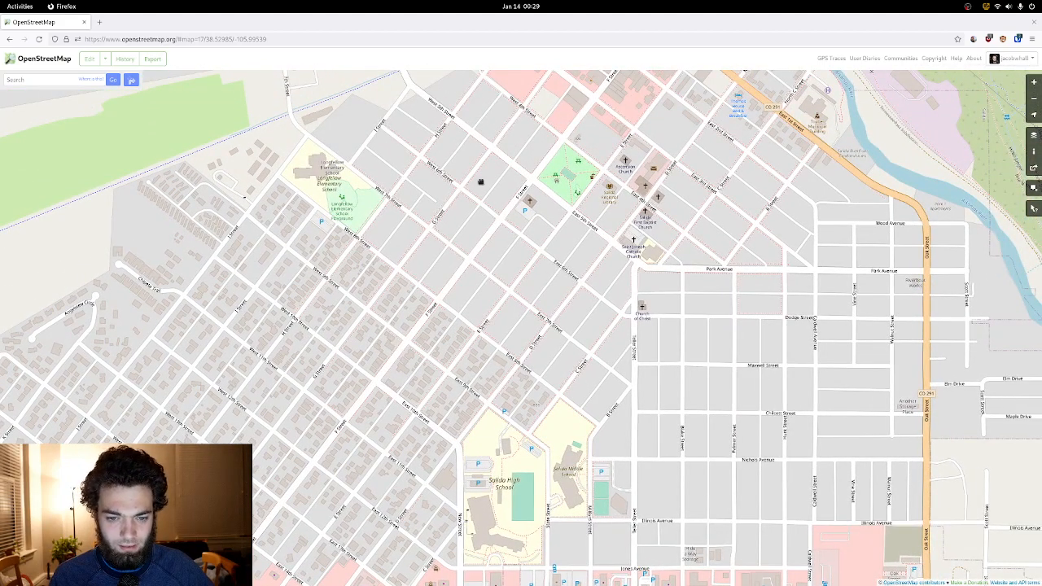
{"action": "left_click_drag", "start_coordinate": [455, 277], "coordinate": [476, 328]}
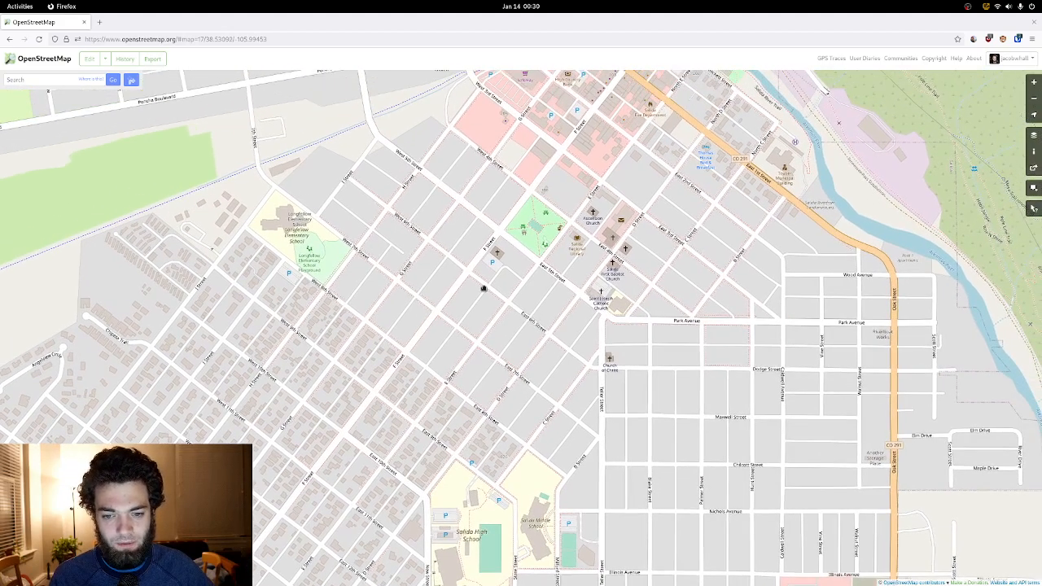
{"action": "left_click_drag", "start_coordinate": [432, 356], "coordinate": [516, 233]}
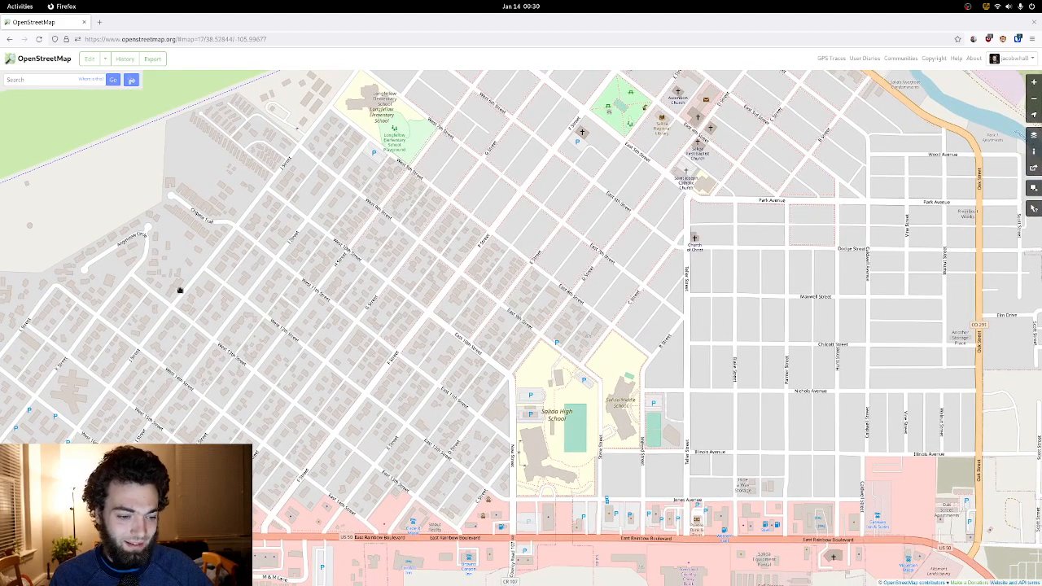
{"action": "left_click_drag", "start_coordinate": [179, 290], "coordinate": [318, 176]}
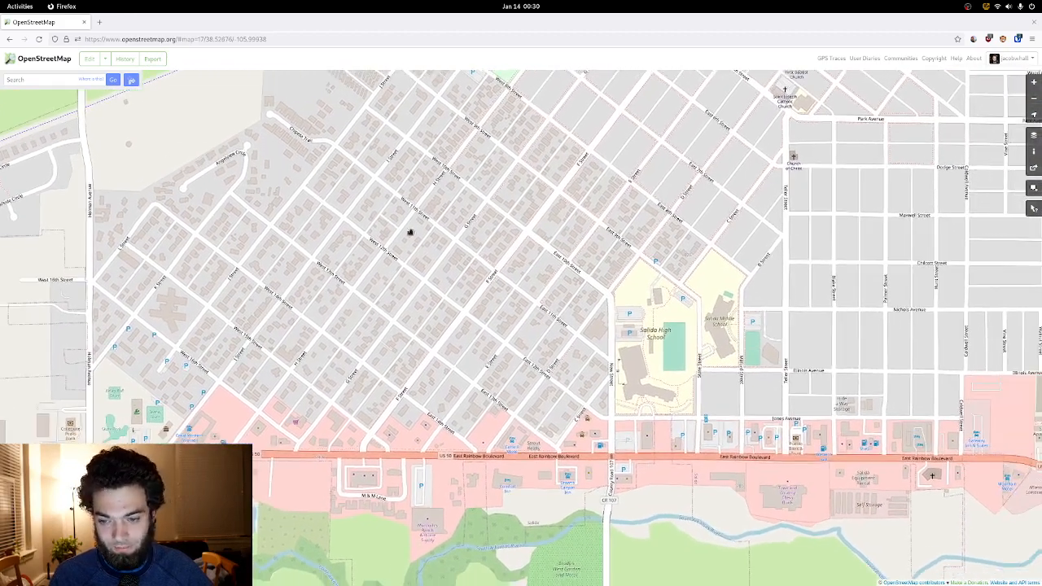
{"action": "left_click_drag", "start_coordinate": [410, 233], "coordinate": [322, 316]}
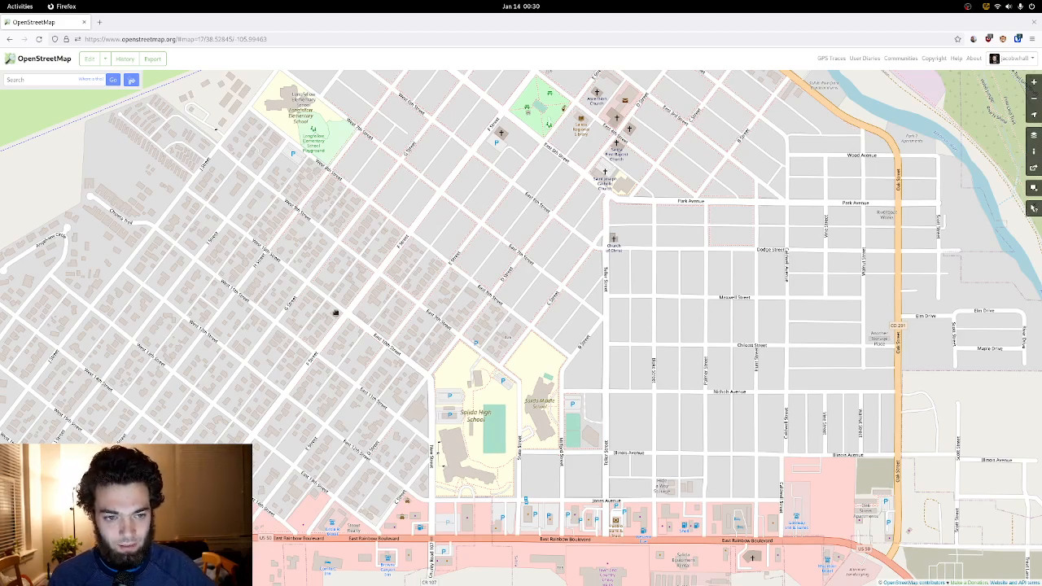
- Examine the blocks between Longfellow Elementary School and Alpine Park, and the downtown commercial buildings around F Street and West 1st Street
{"action": "left_click_drag", "start_coordinate": [344, 301], "coordinate": [388, 375]}
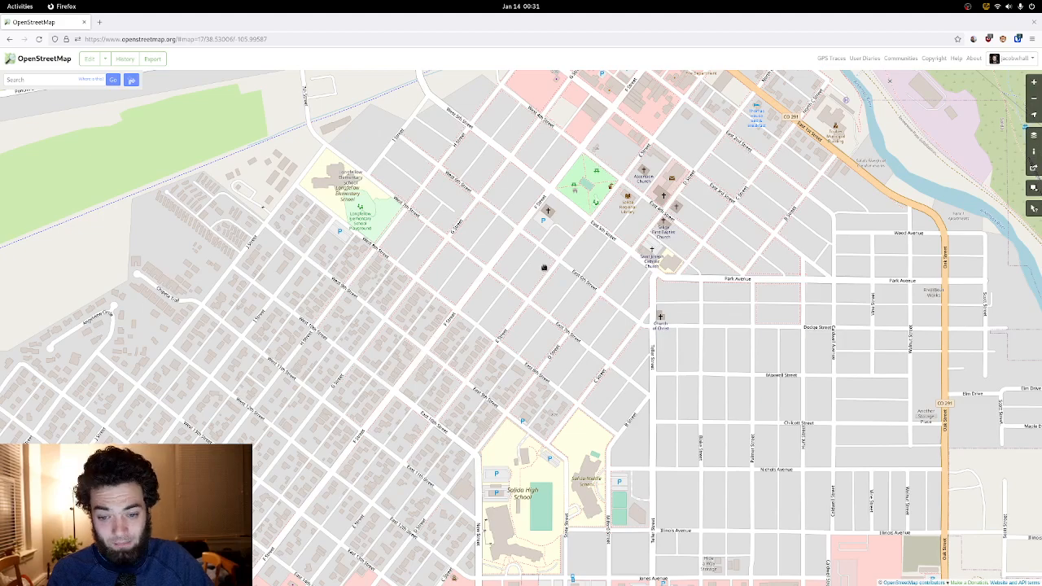
{"action": "left_click_drag", "start_coordinate": [543, 268], "coordinate": [484, 323]}
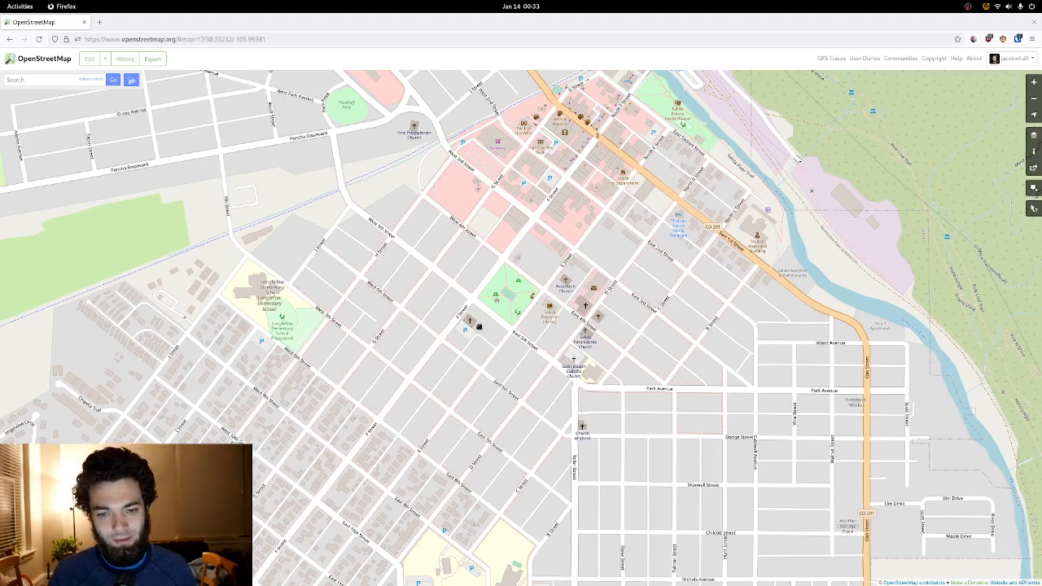
{"action": "left_click_drag", "start_coordinate": [501, 254], "coordinate": [460, 336]}
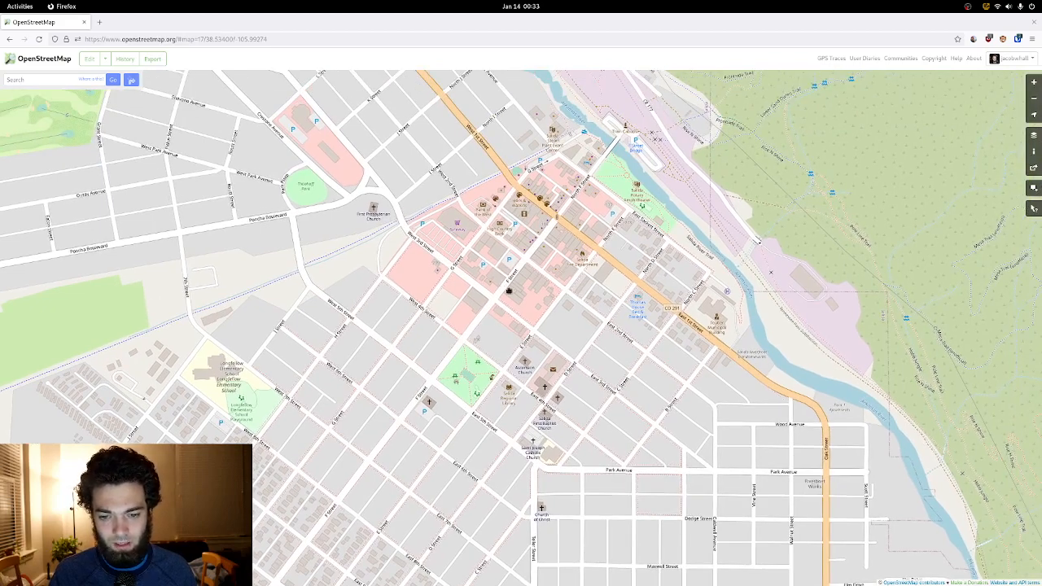
{"action": "left_click_drag", "start_coordinate": [507, 289], "coordinate": [515, 224]}
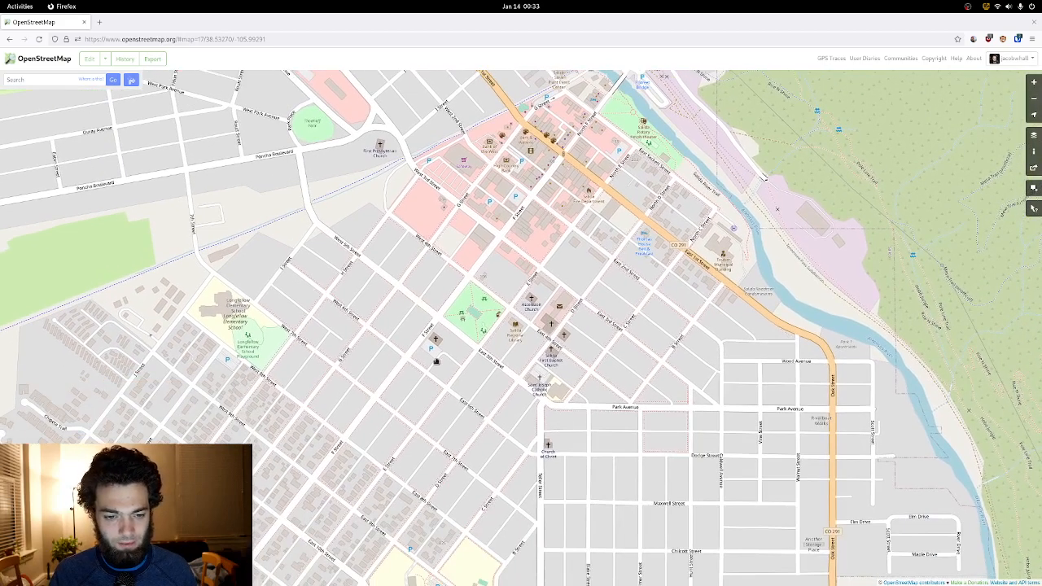
{"action": "left_click_drag", "start_coordinate": [536, 312], "coordinate": [520, 368]}
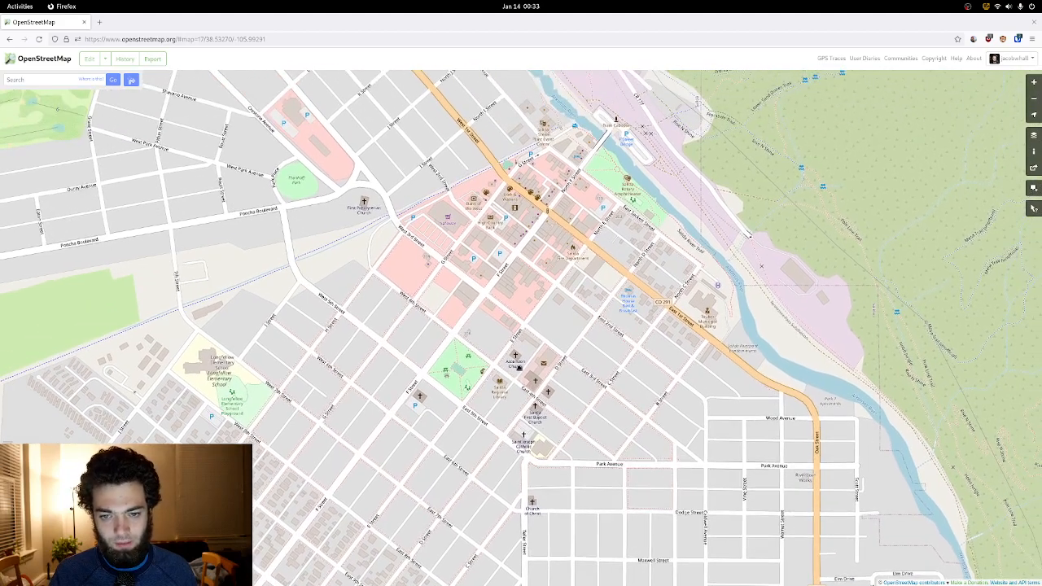
{"action": "left_click_drag", "start_coordinate": [523, 302], "coordinate": [521, 354]}
{"action": "scroll", "coordinate": [521, 306], "scroll_direction": "up", "scroll_amount": 1}
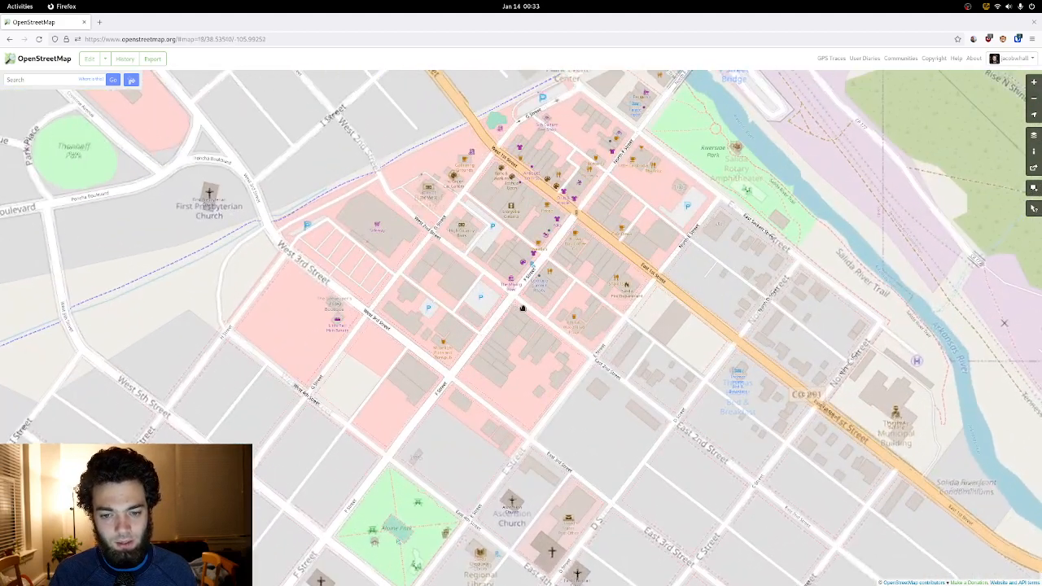
{"action": "left_click_drag", "start_coordinate": [523, 308], "coordinate": [519, 319]}
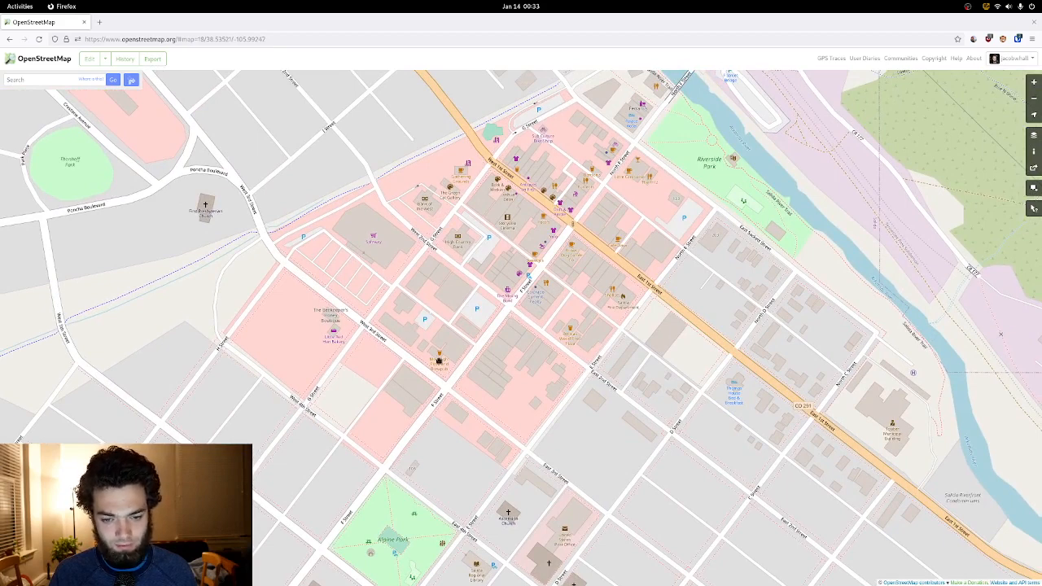
{"action": "mouse_move", "coordinate": [532, 316]}
{"action": "left_mouse_down"}
{"action": "mouse_move", "coordinate": [515, 332]}
{"action": "mouse_move", "coordinate": [527, 333]}
{"action": "left_mouse_up"}
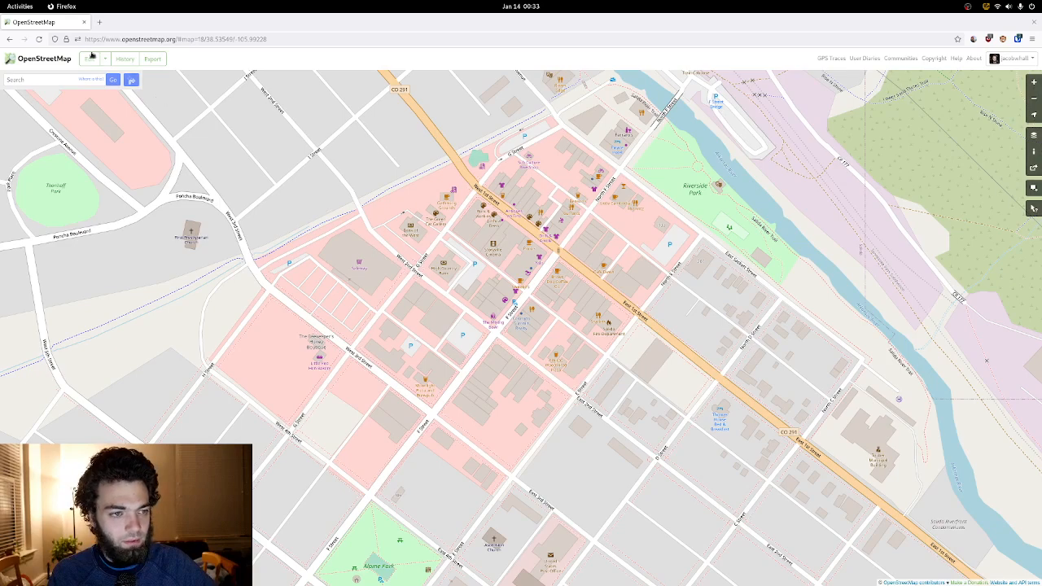
- Open the downtown Salida area in the iD editor and start editing without the walkthrough
{"action": "left_click", "coordinate": [91, 57]}
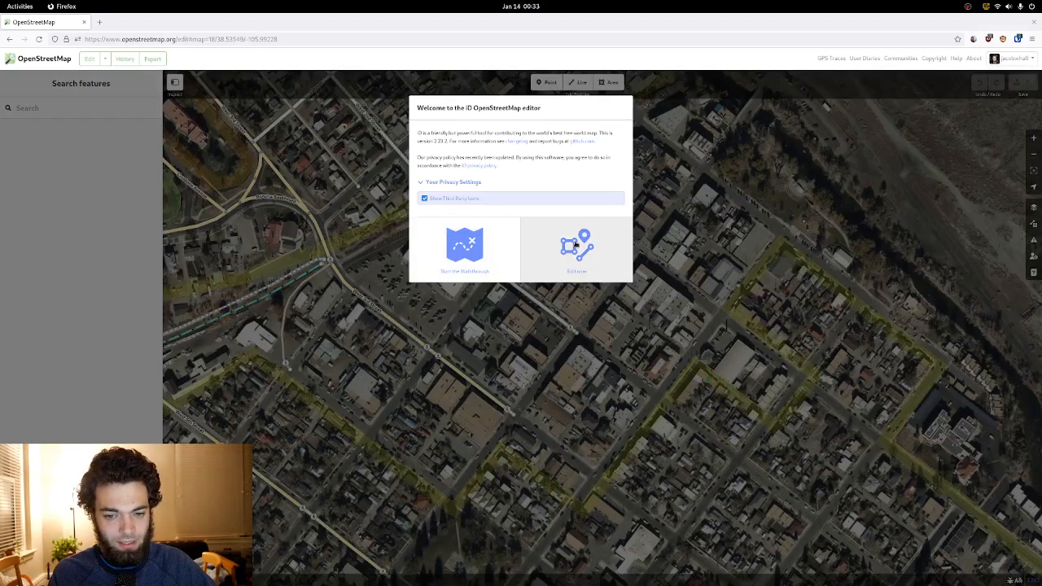
{"action": "left_click", "coordinate": [575, 244]}
{"action": "left_click", "coordinate": [585, 251]}
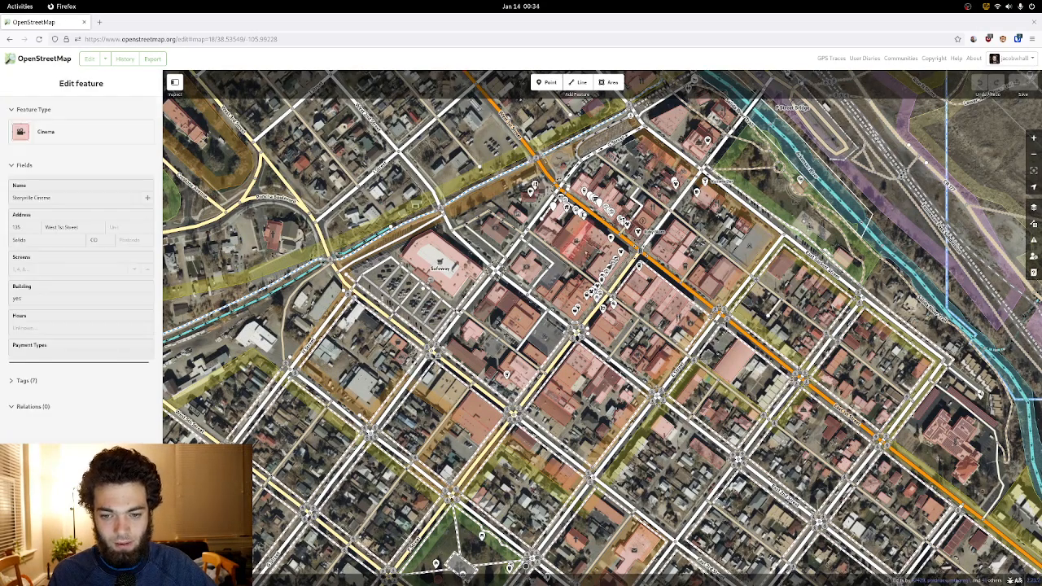
- Inspect the downtown buildings around Safeway over the aerial imagery and review the available background imagery sources
{"action": "scroll", "coordinate": [586, 252], "scroll_direction": "down", "scroll_amount": 2}
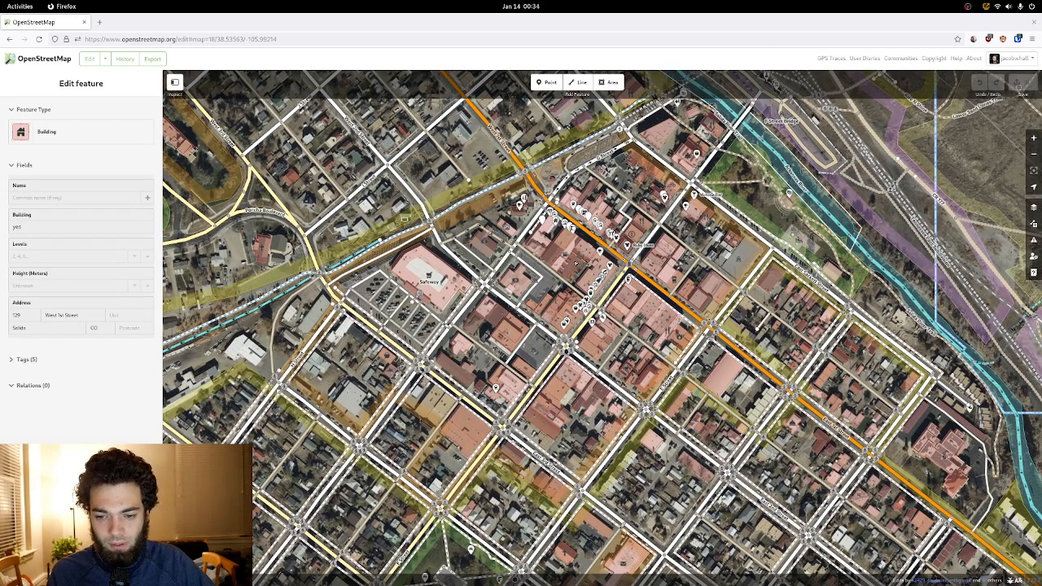
{"action": "left_click_drag", "start_coordinate": [576, 263], "coordinate": [575, 238]}
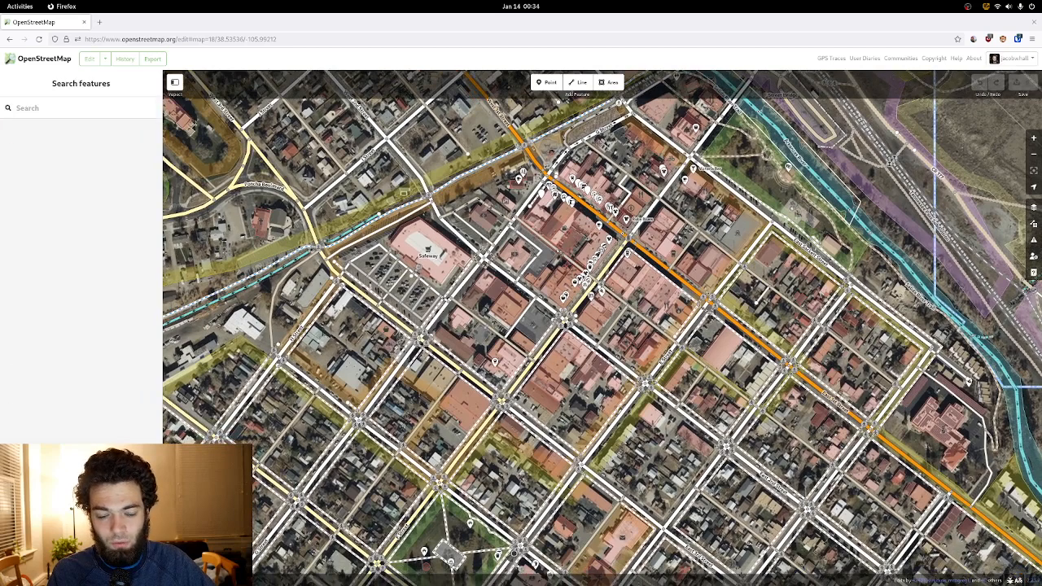
{"action": "left_click", "coordinate": [521, 317]}
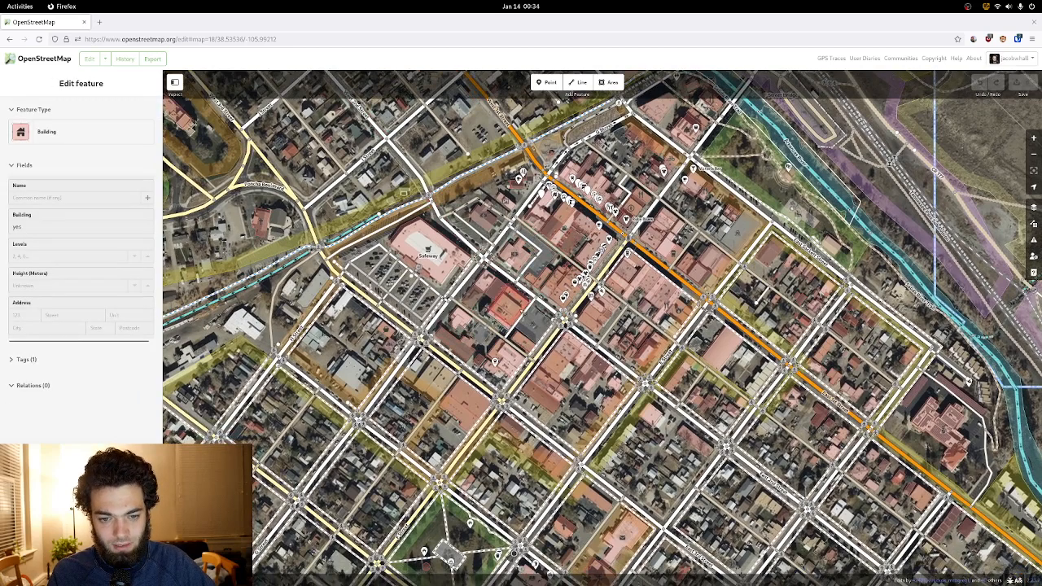
{"action": "scroll", "coordinate": [521, 318], "scroll_direction": "up", "scroll_amount": 2}
{"action": "scroll", "coordinate": [520, 318], "scroll_direction": "up", "scroll_amount": 2}
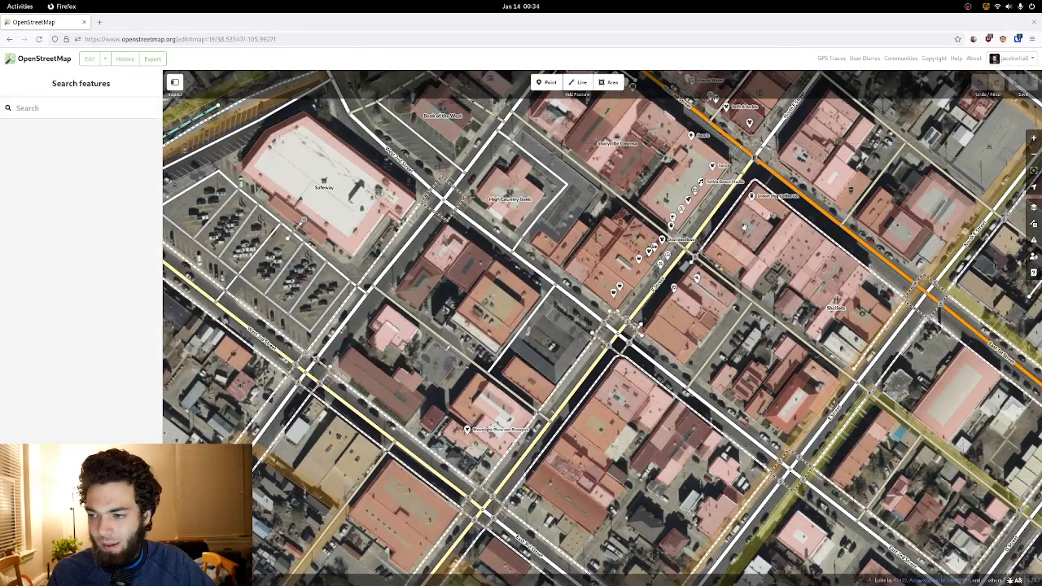
{"action": "left_click", "coordinate": [1034, 207]}
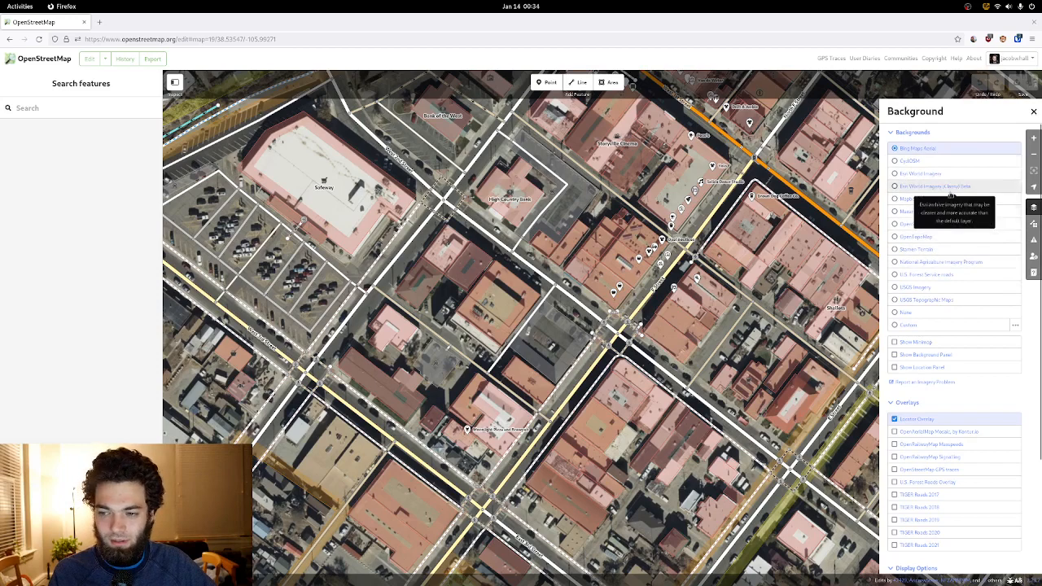
{"action": "left_click", "coordinate": [1032, 109]}
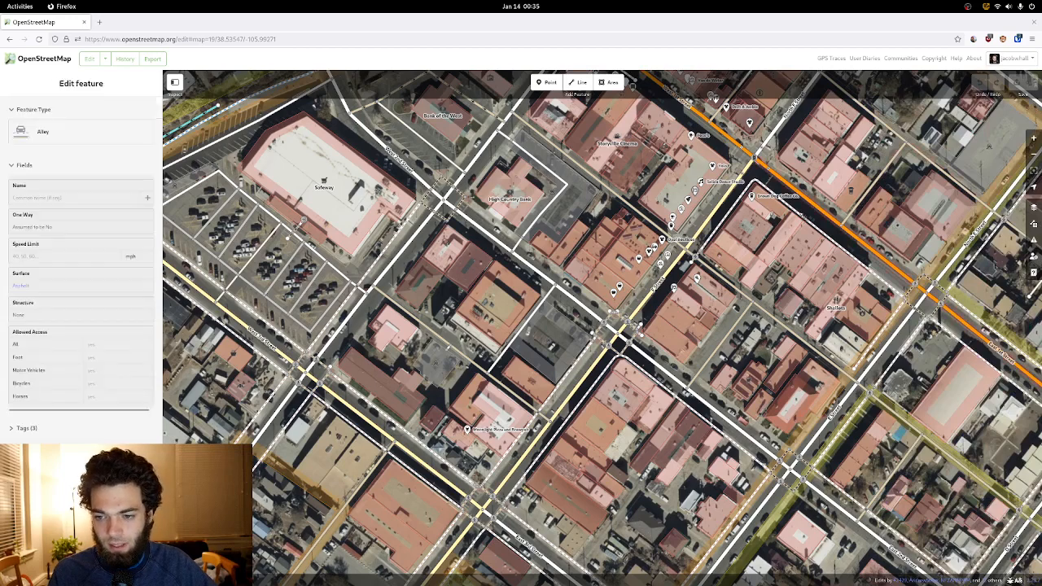
- Compare the mapped buildings with the aerial imagery on the blocks from F Street past the post office to East 1st Street
{"action": "left_click_drag", "start_coordinate": [738, 232], "coordinate": [746, 157]}
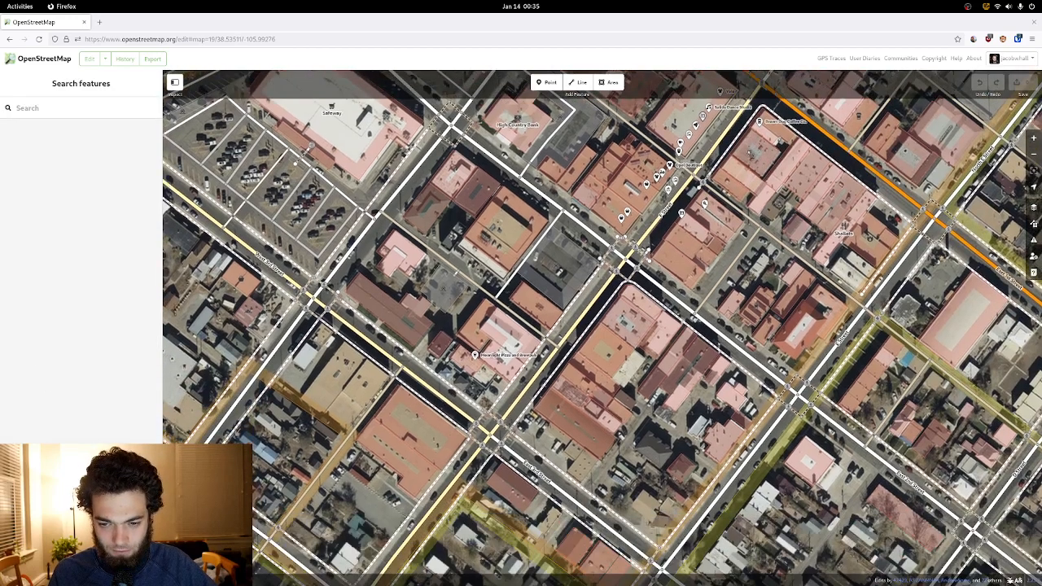
{"action": "left_click_drag", "start_coordinate": [751, 152], "coordinate": [755, 132]}
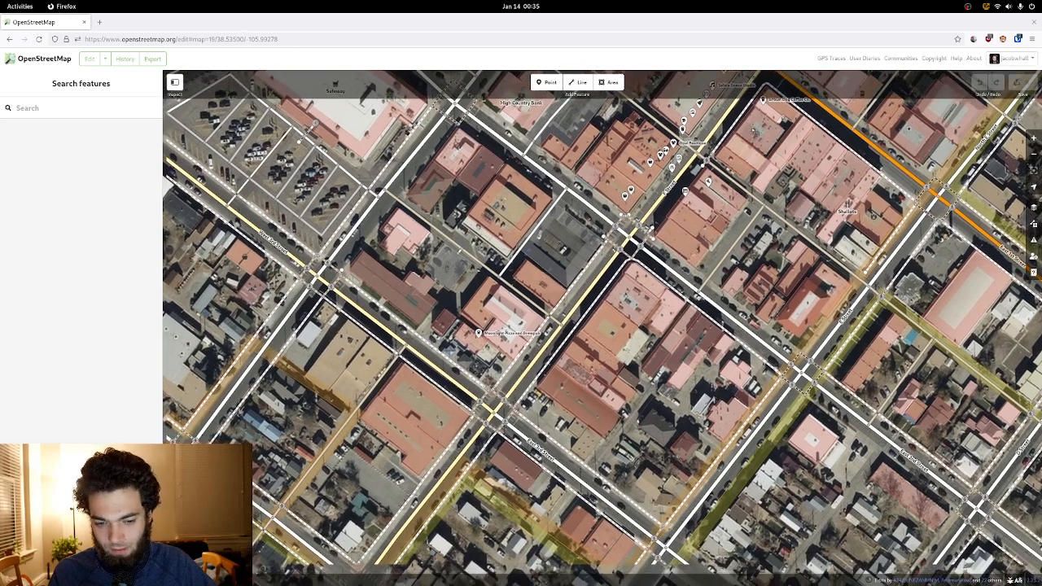
{"action": "left_click_drag", "start_coordinate": [605, 317], "coordinate": [532, 214]}
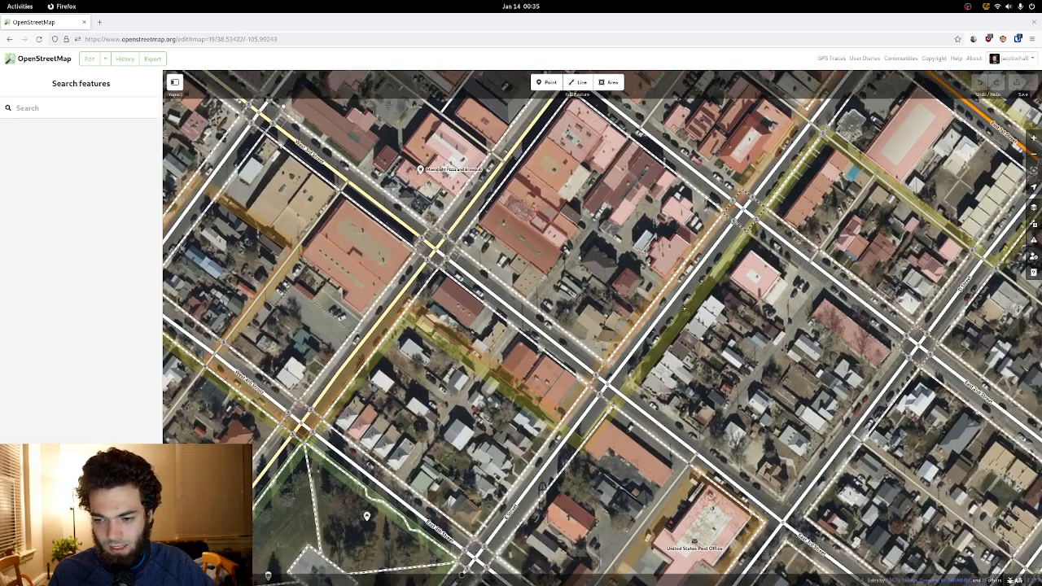
{"action": "left_click_drag", "start_coordinate": [789, 393], "coordinate": [762, 336]}
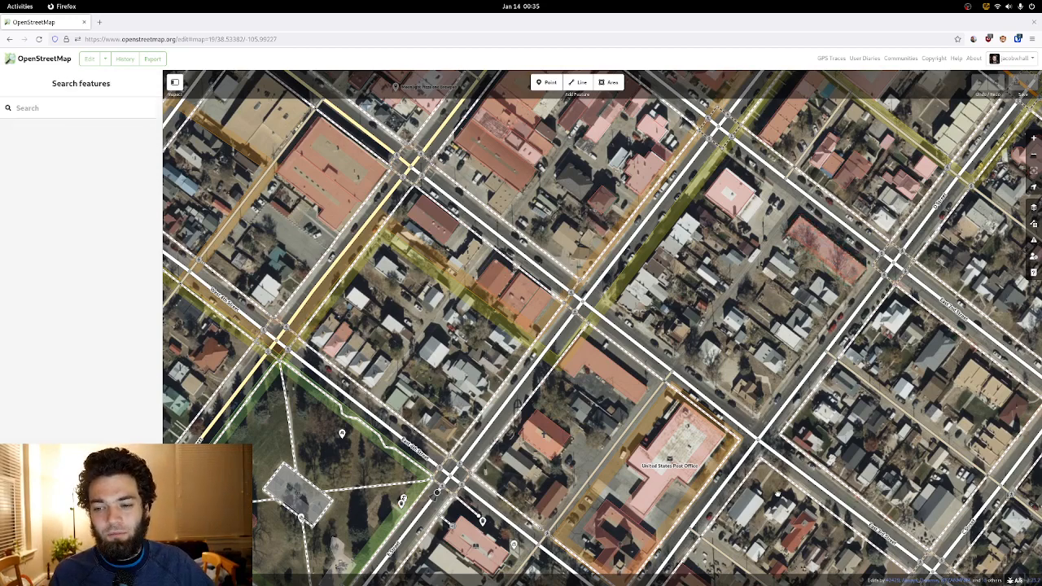
{"action": "left_click_drag", "start_coordinate": [865, 184], "coordinate": [627, 291]}
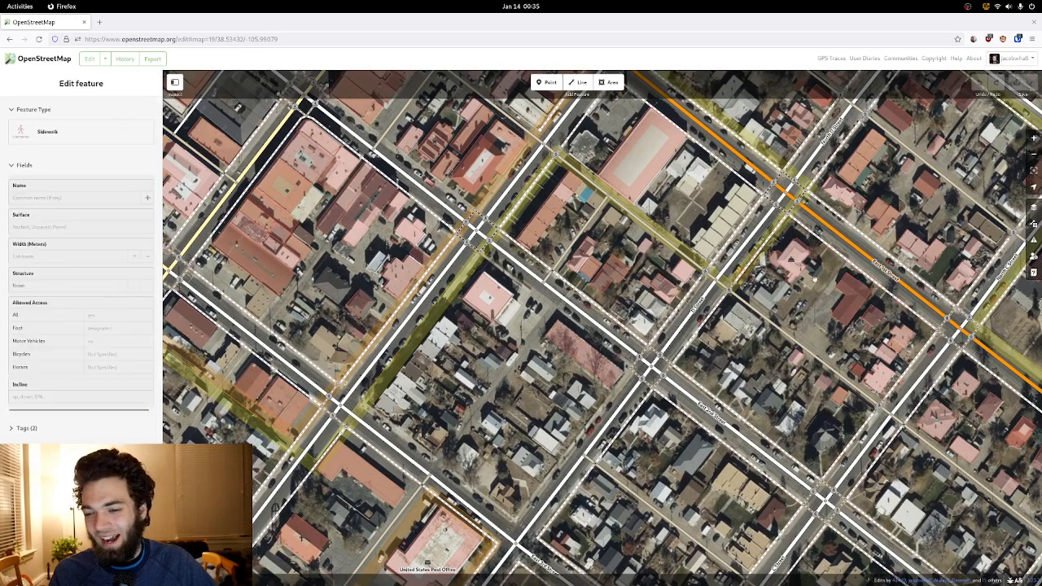
{"action": "left_click_drag", "start_coordinate": [814, 280], "coordinate": [810, 361]}
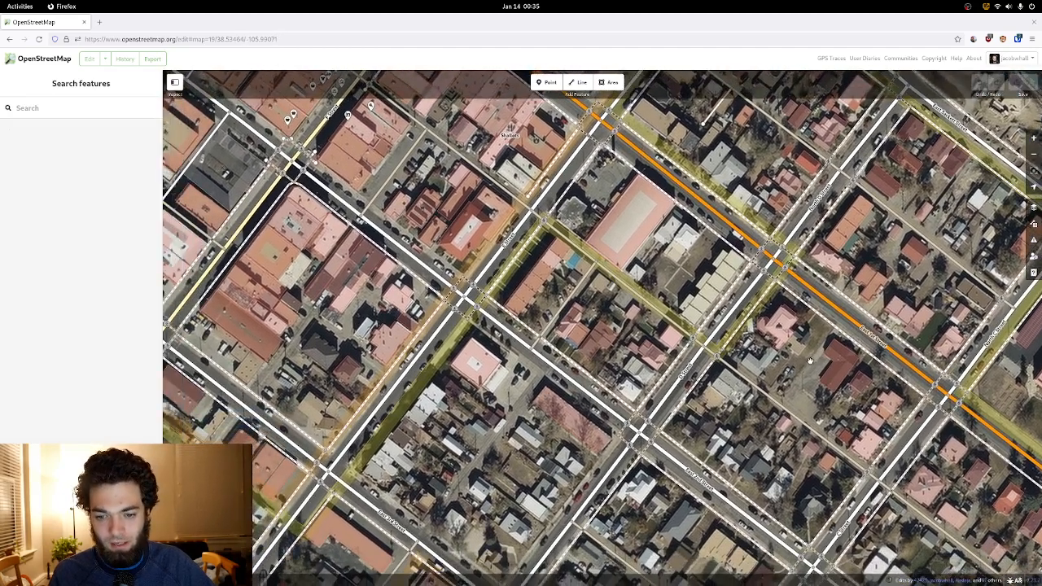
{"action": "left_click_drag", "start_coordinate": [589, 298], "coordinate": [665, 254]}
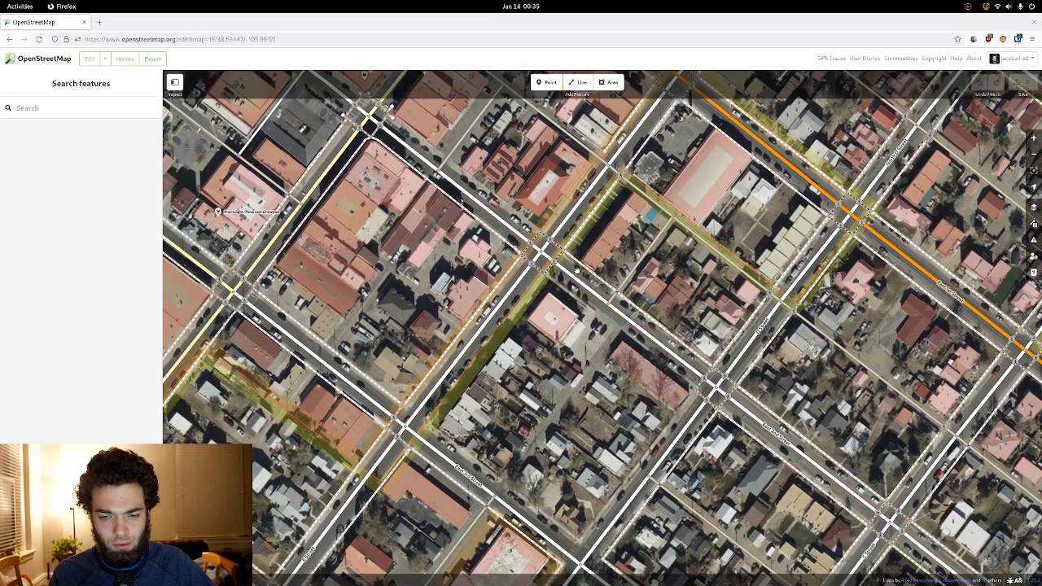
- Examine the partly mapped block between E Street and D Street, from East 2nd Street to East 3rd Street, in close detail
{"action": "scroll", "coordinate": [570, 267], "scroll_direction": "up", "scroll_amount": 3}
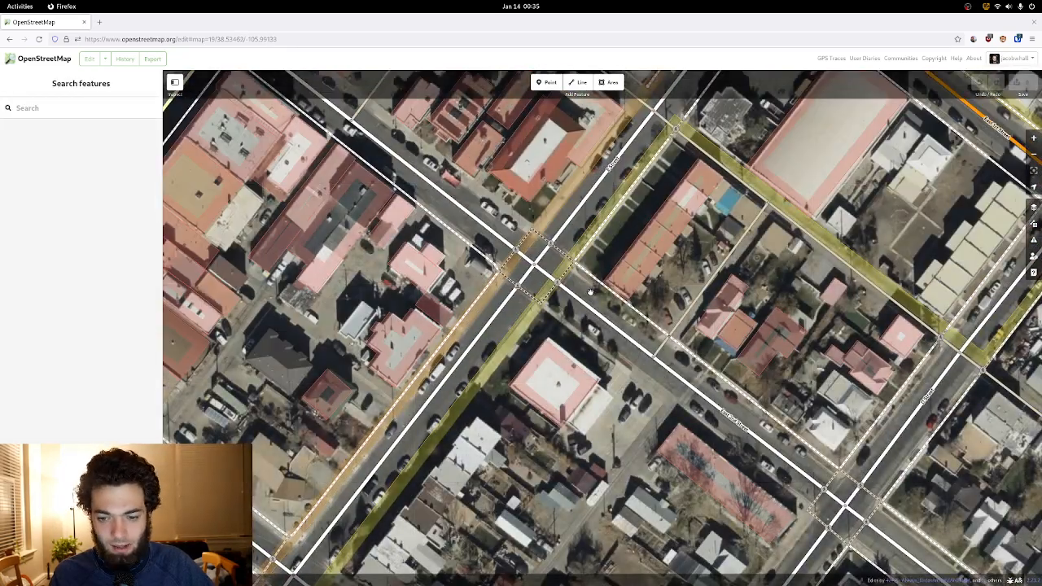
{"action": "left_click_drag", "start_coordinate": [590, 290], "coordinate": [581, 178]}
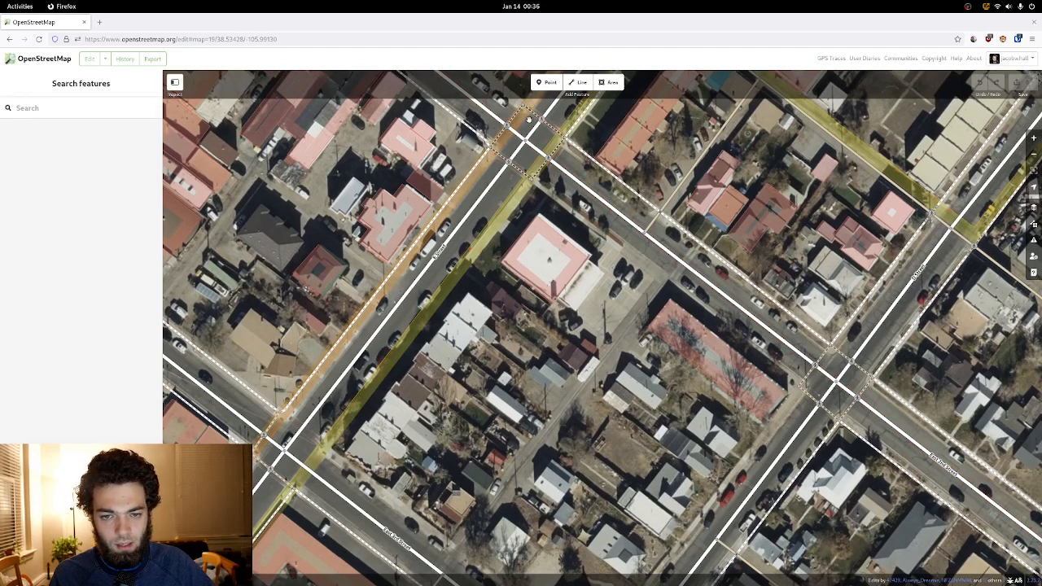
{"action": "left_click_drag", "start_coordinate": [528, 120], "coordinate": [523, 126]}
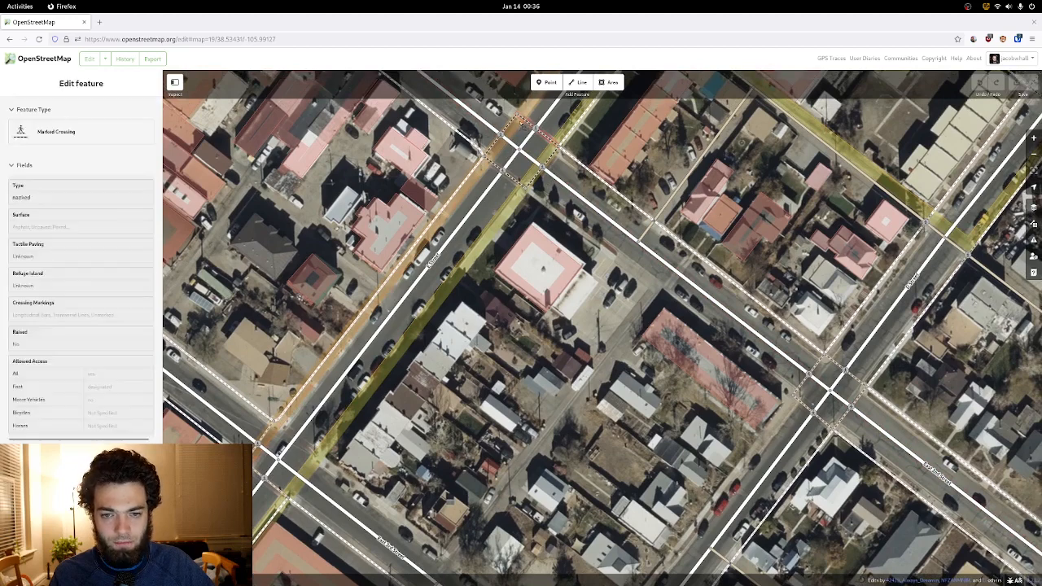
{"action": "left_click_drag", "start_coordinate": [439, 317], "coordinate": [491, 252]}
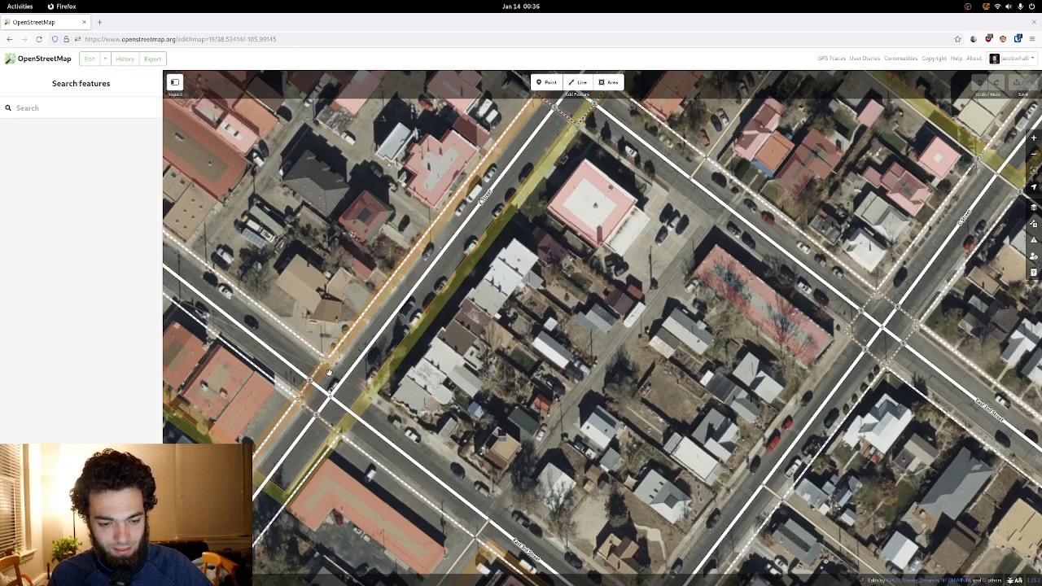
{"action": "left_click_drag", "start_coordinate": [333, 369], "coordinate": [345, 324]}
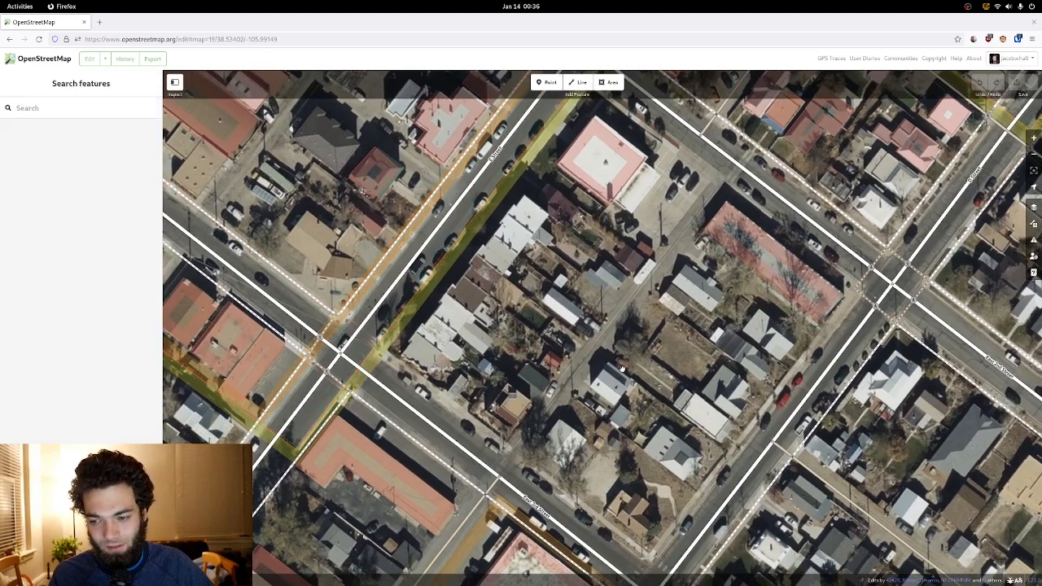
{"action": "left_click_drag", "start_coordinate": [621, 368], "coordinate": [635, 328]}
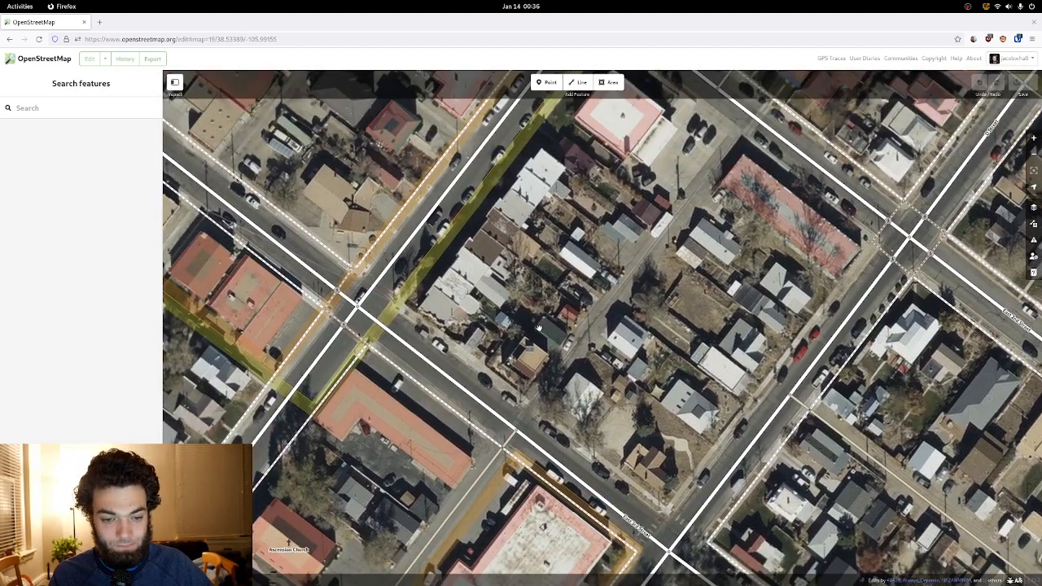
- Shift the Bing aerial imagery offset to about -0.62, 0.46 m, using the E Street and East 3rd Street intersection as reference
{"action": "scroll", "coordinate": [538, 328], "scroll_direction": "up", "scroll_amount": 2}
{"action": "scroll", "coordinate": [557, 269], "scroll_direction": "up", "scroll_amount": 2}
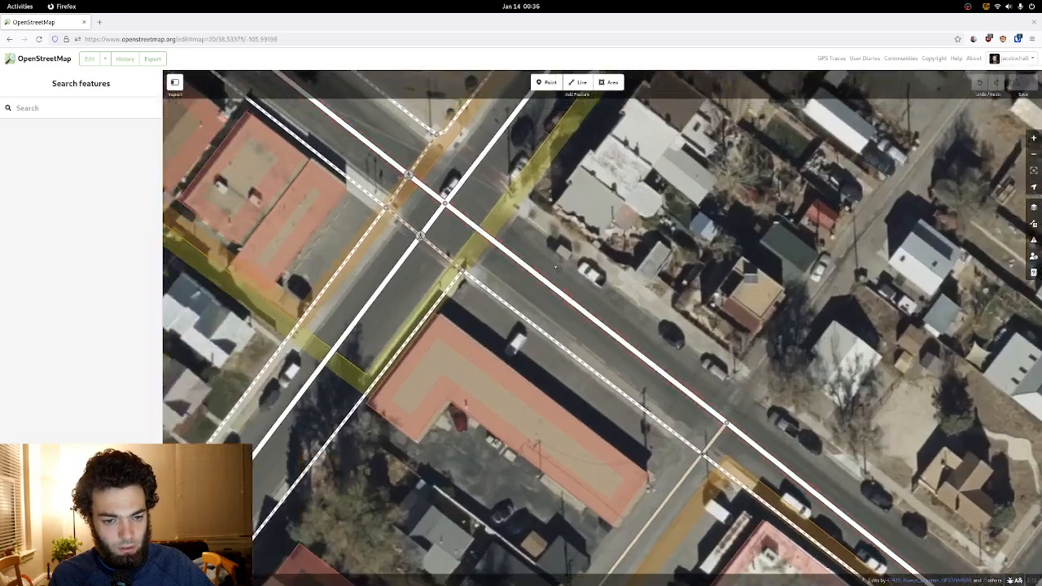
{"action": "left_click_drag", "start_coordinate": [556, 269], "coordinate": [620, 289]}
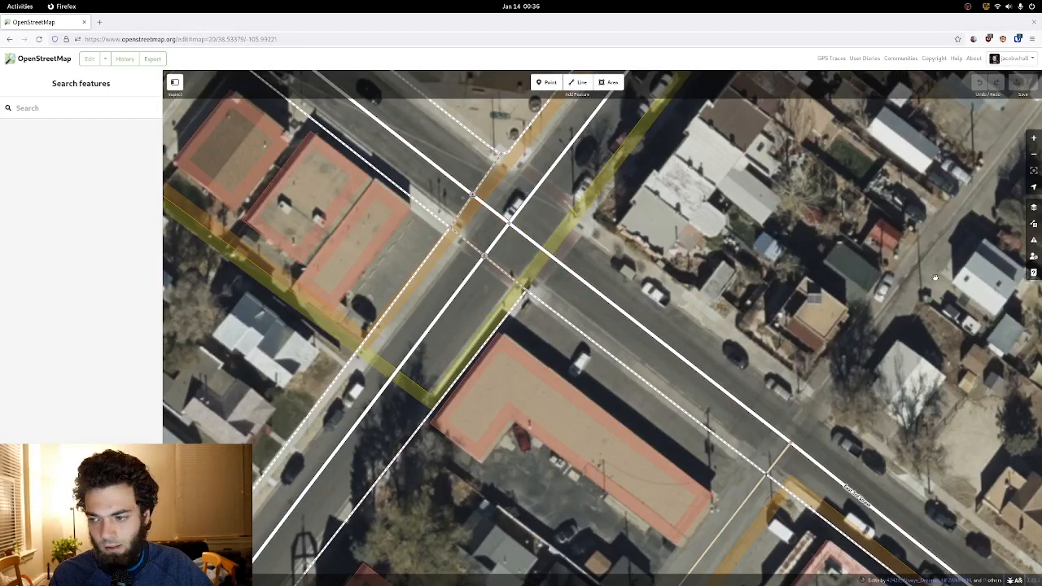
{"action": "left_click", "coordinate": [1033, 207]}
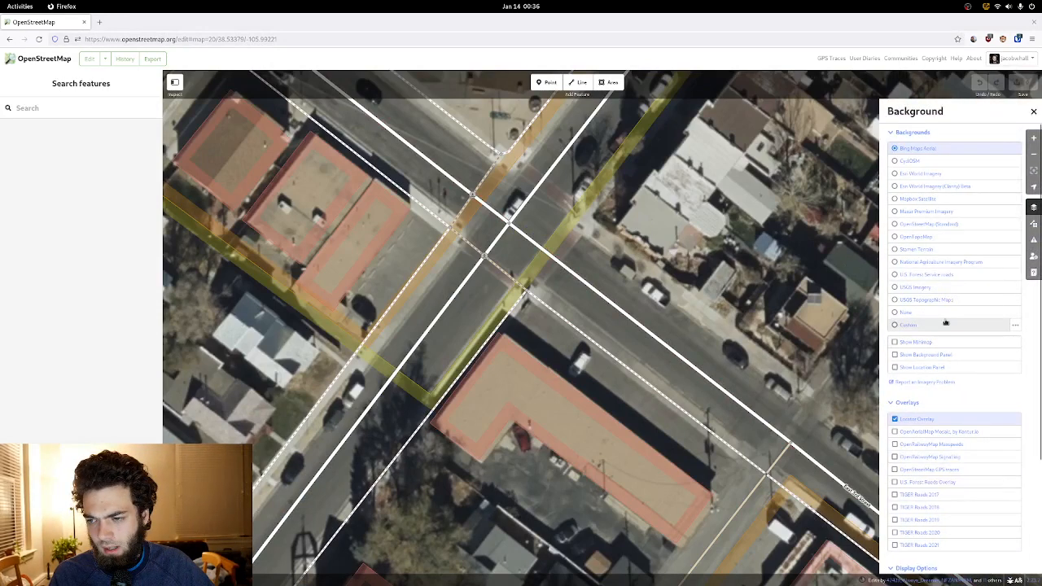
{"action": "scroll", "coordinate": [936, 358], "scroll_direction": "down", "scroll_amount": 3}
{"action": "left_click", "coordinate": [907, 548]}
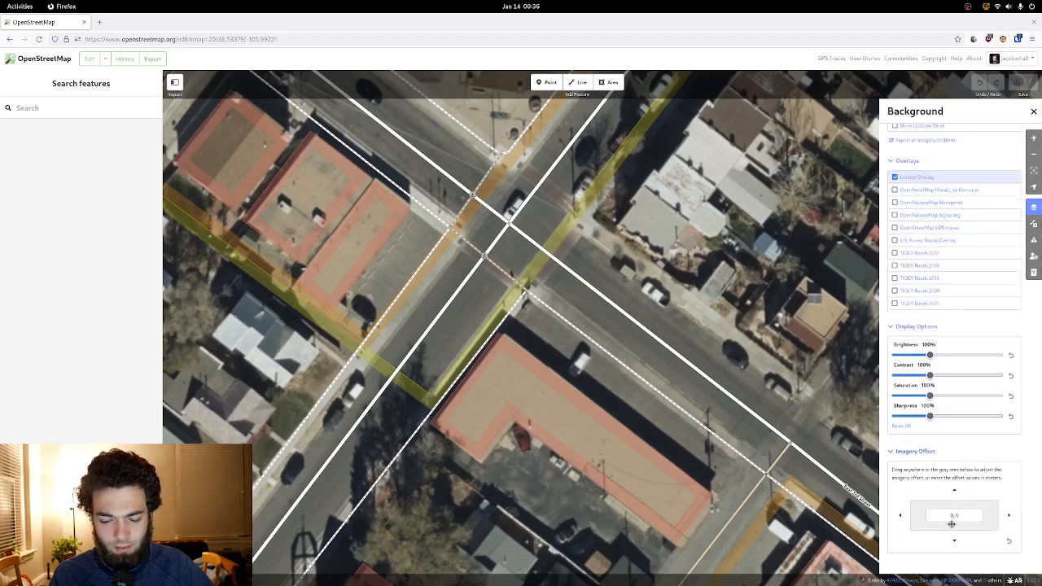
{"action": "mouse_move", "coordinate": [950, 523]}
{"action": "left_mouse_down"}
{"action": "mouse_move", "coordinate": [928, 498]}
{"action": "mouse_move", "coordinate": [940, 515]}
{"action": "left_mouse_up"}
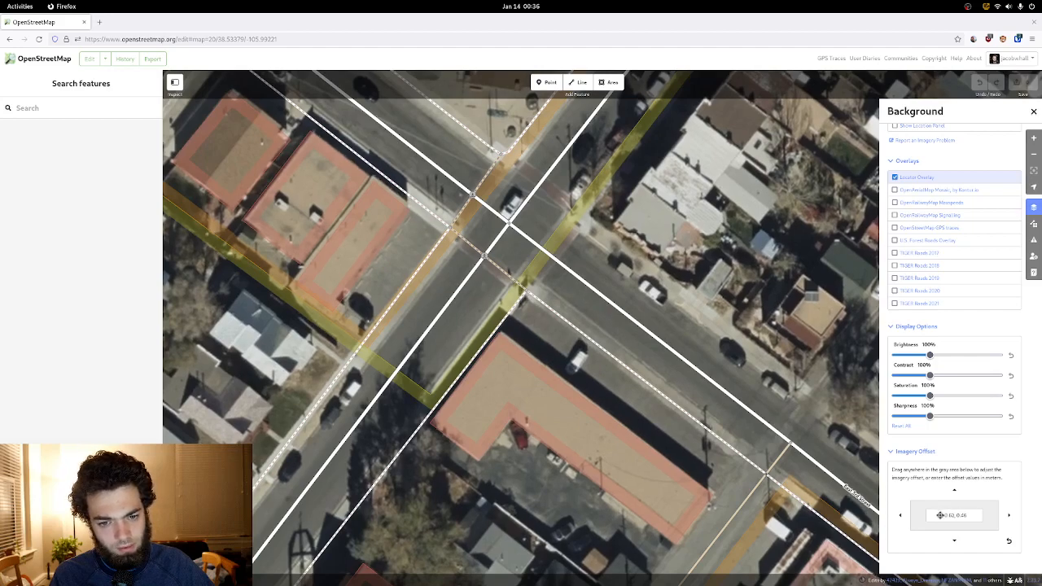
- Check the imagery alignment against the mapped streets and crossings at the F Street and 3rd Street intersection
{"action": "left_click_drag", "start_coordinate": [605, 188], "coordinate": [784, 405]}
{"action": "left_click_drag", "start_coordinate": [423, 217], "coordinate": [736, 379]}
{"action": "left_click_drag", "start_coordinate": [498, 259], "coordinate": [555, 332]}
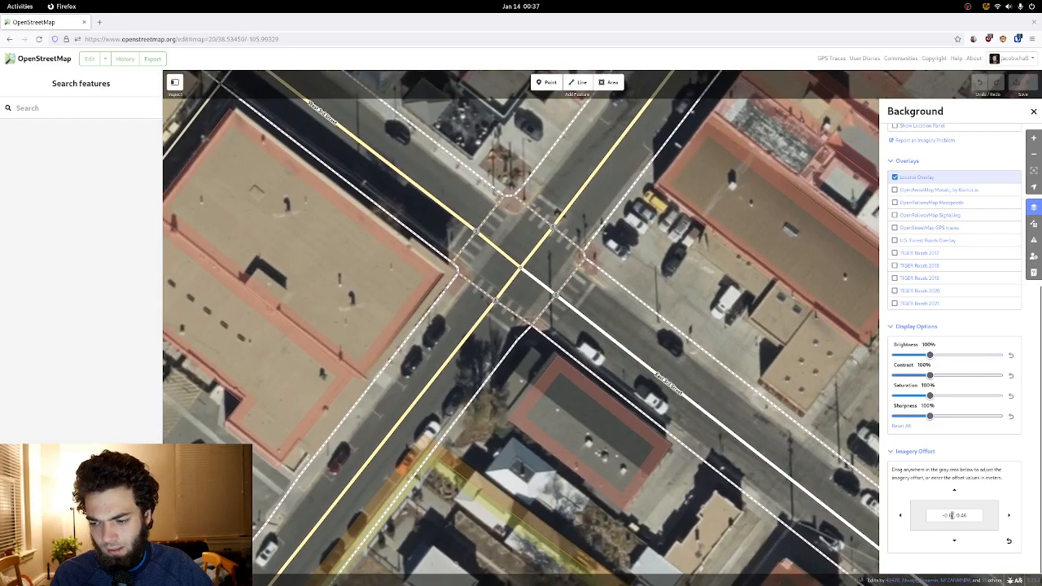
- Shift the aerial imagery offset to about -1.74, 1.17 m, aligning the F Street and 3rd Street intersection with its mapped crossings
{"action": "left_click_drag", "start_coordinate": [945, 502], "coordinate": [927, 481]}
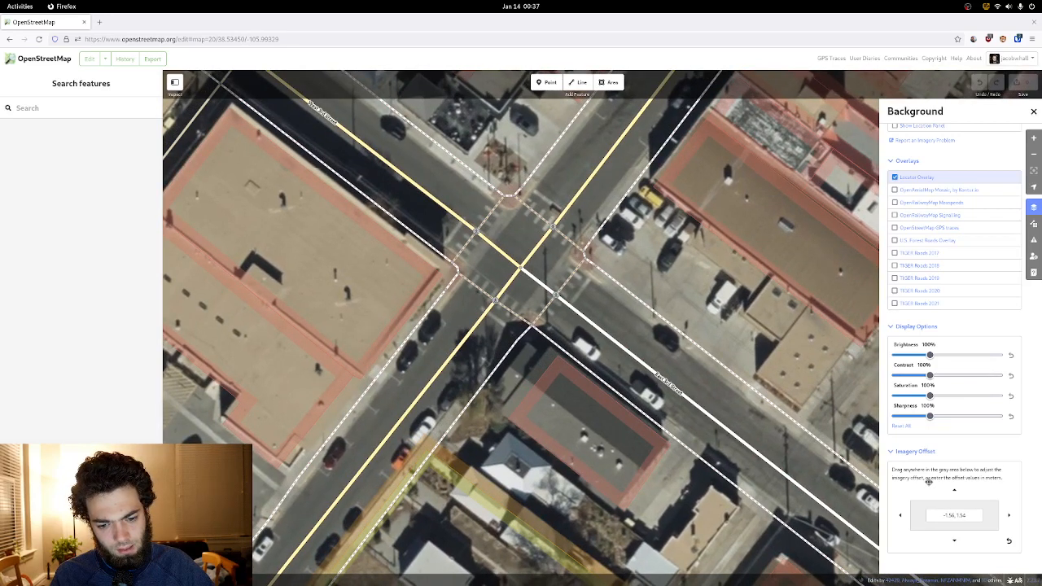
{"action": "left_click_drag", "start_coordinate": [928, 482], "coordinate": [924, 488]}
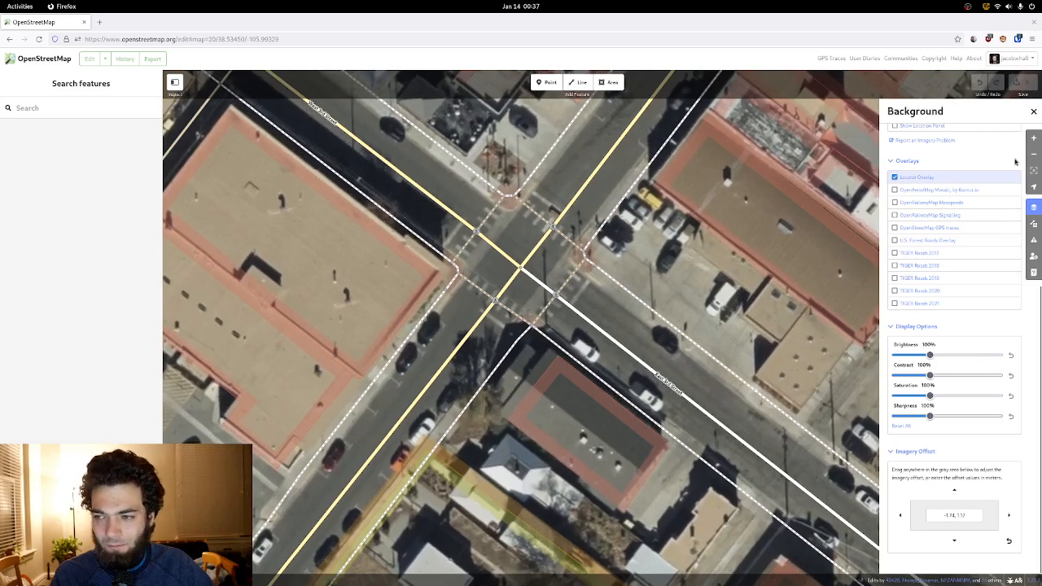
{"action": "left_click", "coordinate": [1033, 111]}
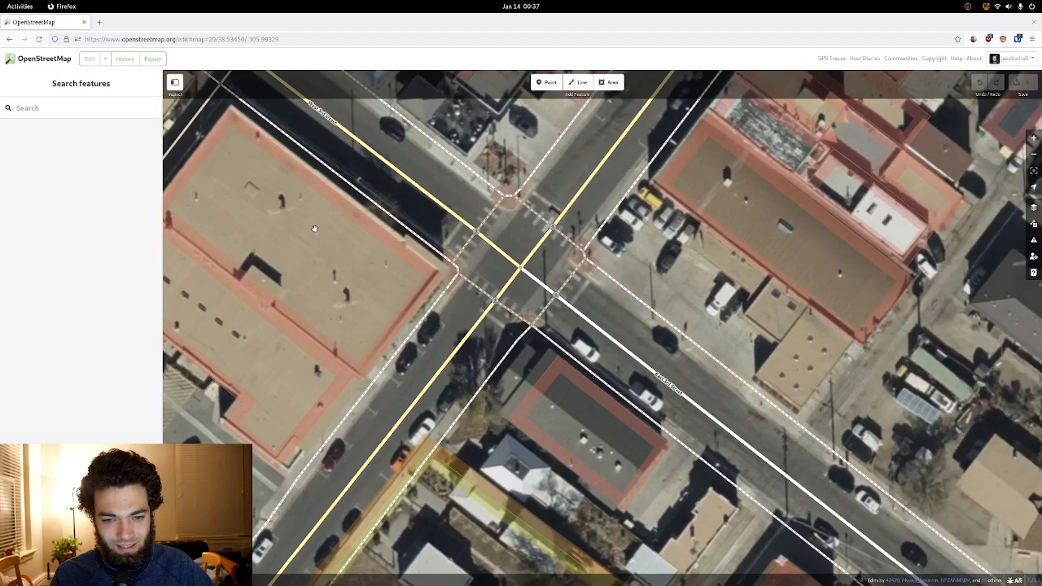
- Fine-tune the imagery offset with a slight shift, using the next mapped intersection northwest along West 3rd Street as reference
{"action": "left_click_drag", "start_coordinate": [319, 161], "coordinate": [517, 367]}
{"action": "left_click_drag", "start_coordinate": [395, 205], "coordinate": [576, 363]}
{"action": "left_click_drag", "start_coordinate": [479, 295], "coordinate": [514, 322]}
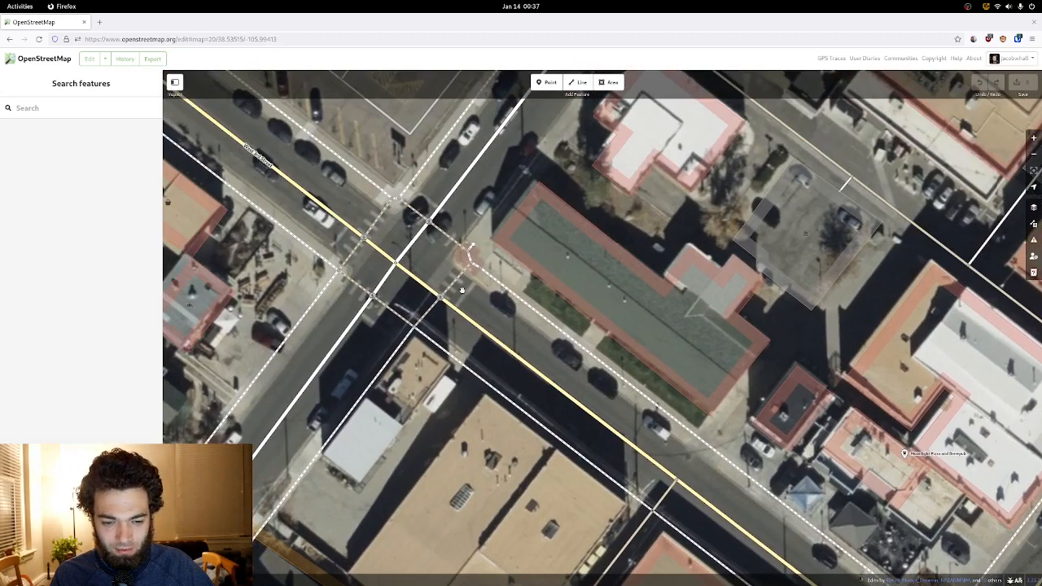
{"action": "left_click_drag", "start_coordinate": [399, 285], "coordinate": [454, 245]}
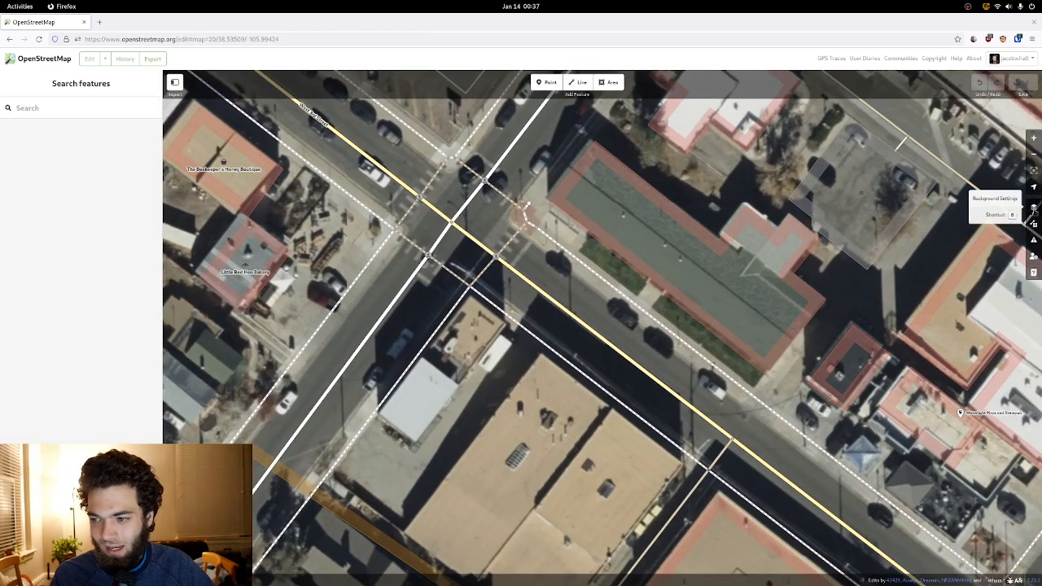
{"action": "left_click", "coordinate": [1033, 207]}
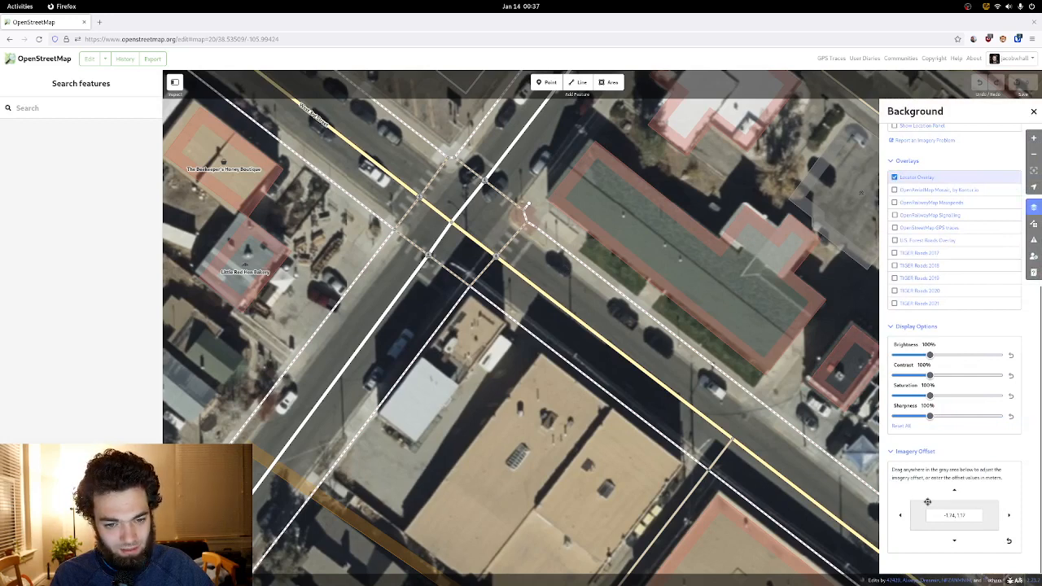
{"action": "left_click_drag", "start_coordinate": [927, 502], "coordinate": [926, 496]}
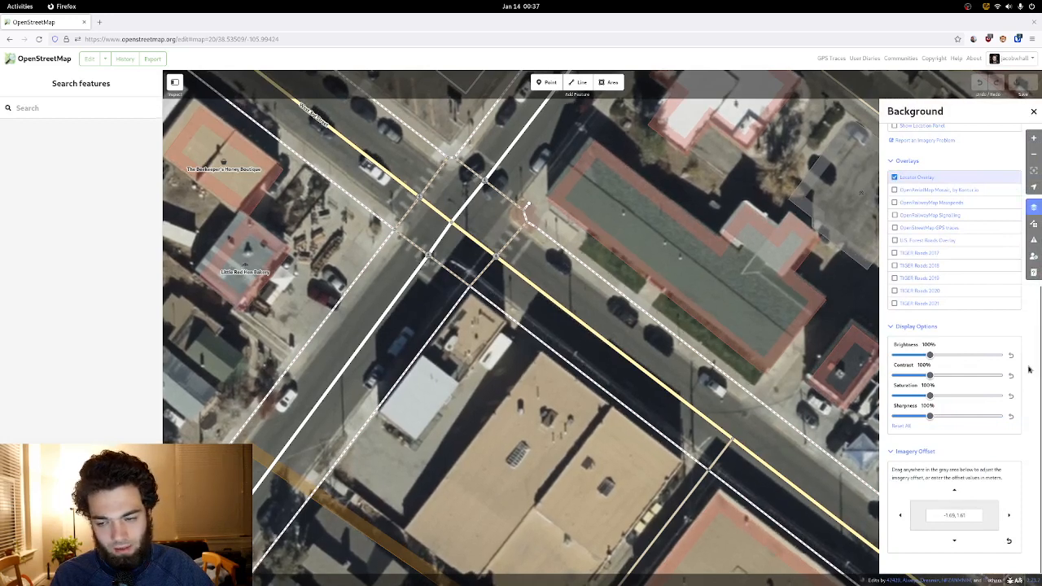
{"action": "left_click", "coordinate": [1036, 113]}
- Check the shifted imagery against the mapped streets, sidewalks and crossings along West 4th Street as far as F Street
{"action": "left_click_drag", "start_coordinate": [608, 334], "coordinate": [655, 85]}
{"action": "left_click_drag", "start_coordinate": [525, 289], "coordinate": [646, 95]}
{"action": "left_click_drag", "start_coordinate": [439, 297], "coordinate": [583, 248]}
{"action": "left_click_drag", "start_coordinate": [460, 283], "coordinate": [490, 287]}
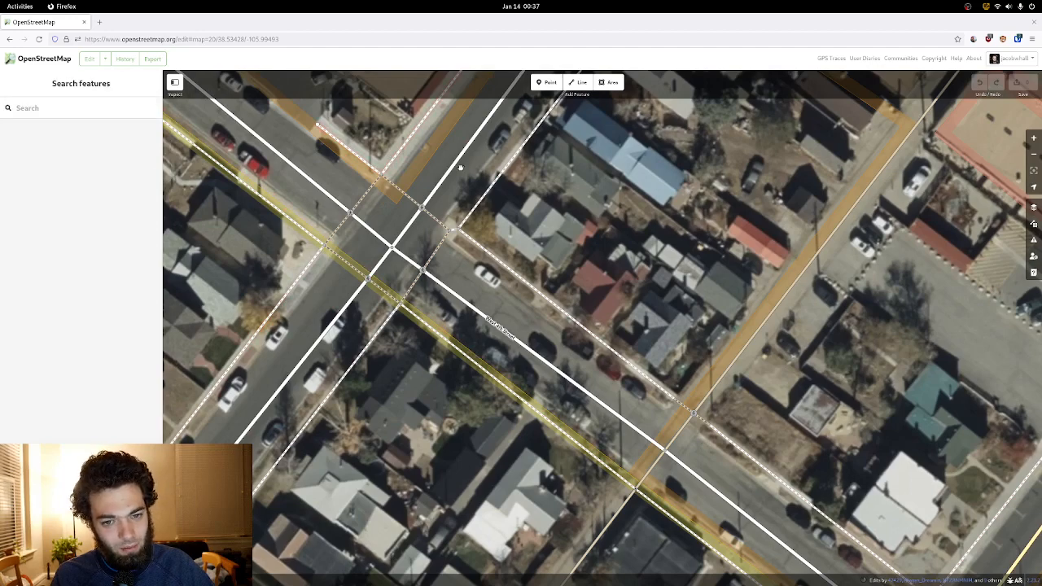
{"action": "left_click_drag", "start_coordinate": [443, 205], "coordinate": [435, 176]}
{"action": "left_click_drag", "start_coordinate": [441, 284], "coordinate": [384, 227]}
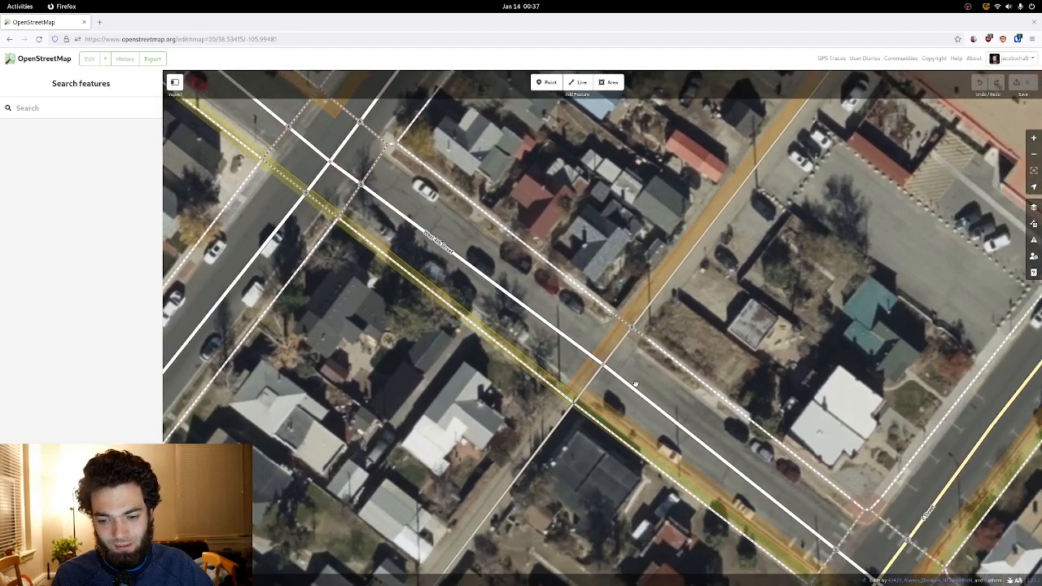
{"action": "left_click_drag", "start_coordinate": [629, 381], "coordinate": [482, 208]}
{"action": "left_click_drag", "start_coordinate": [579, 305], "coordinate": [455, 217]}
{"action": "left_click_drag", "start_coordinate": [516, 284], "coordinate": [467, 262]}
{"action": "left_click_drag", "start_coordinate": [549, 286], "coordinate": [518, 301]}
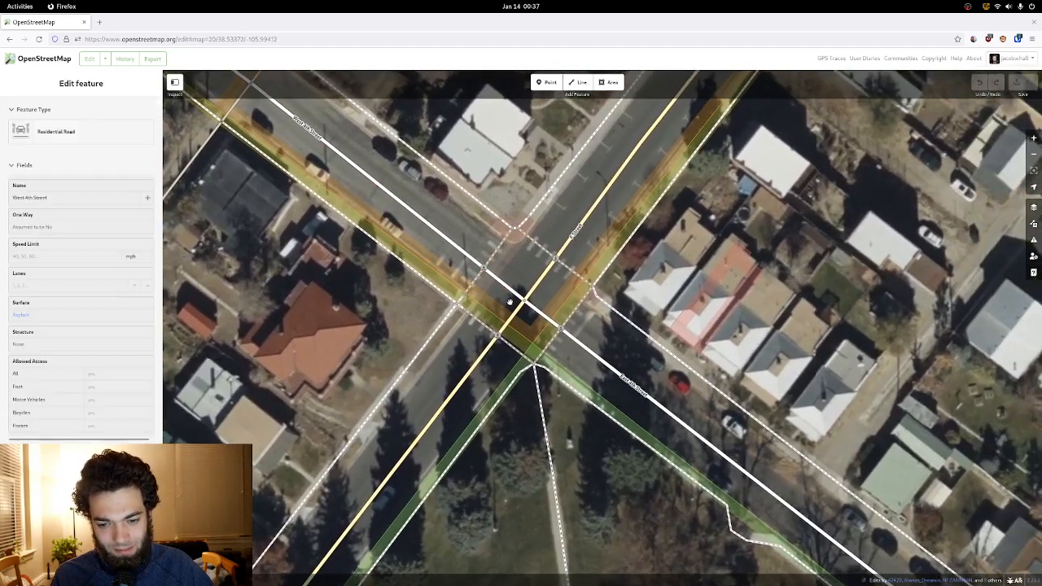
{"action": "mouse_move", "coordinate": [471, 334]}
{"action": "left_mouse_down"}
{"action": "mouse_move", "coordinate": [489, 346]}
{"action": "mouse_move", "coordinate": [470, 358]}
{"action": "mouse_move", "coordinate": [463, 347]}
{"action": "left_mouse_up"}
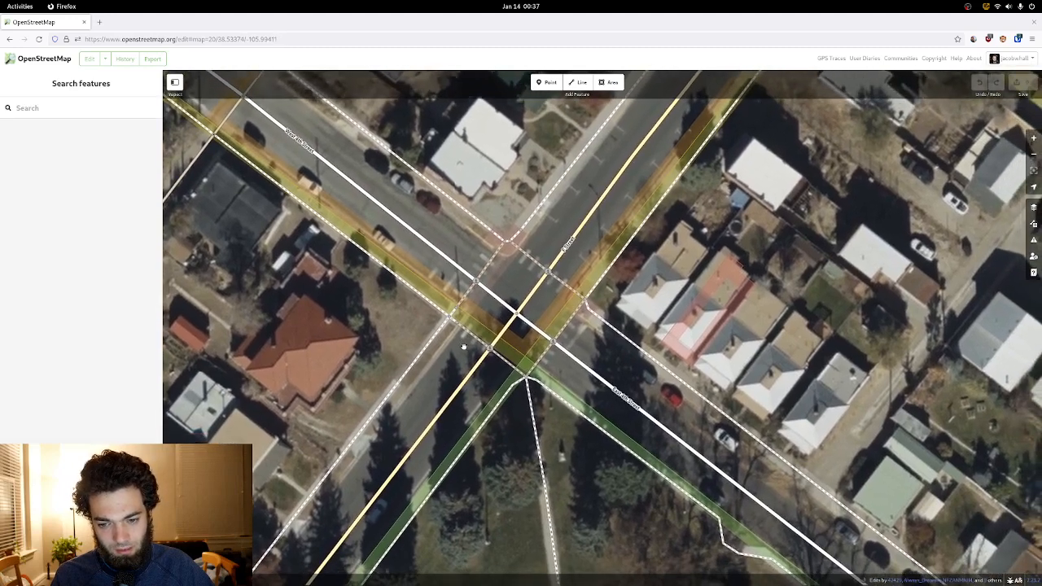
- Draw a line across E Street at East 3rd Street, from the north sidewalk corner to the east corner
{"action": "left_click_drag", "start_coordinate": [499, 277], "coordinate": [405, 398]}
{"action": "left_click_drag", "start_coordinate": [565, 210], "coordinate": [456, 322]}
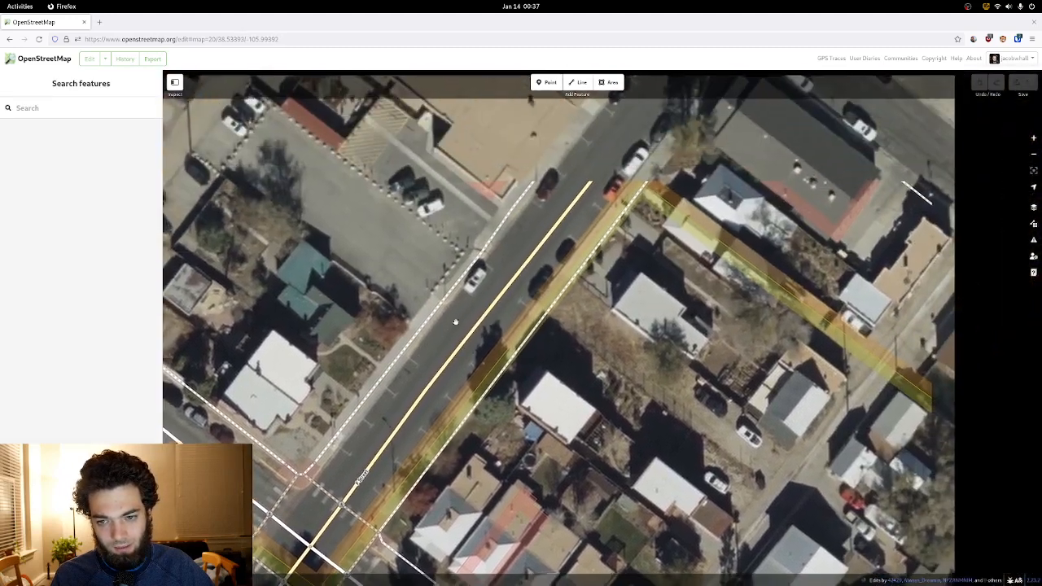
{"action": "left_click_drag", "start_coordinate": [587, 212], "coordinate": [444, 385]}
{"action": "left_click_drag", "start_coordinate": [601, 313], "coordinate": [401, 255]}
{"action": "left_click_drag", "start_coordinate": [614, 403], "coordinate": [458, 236]}
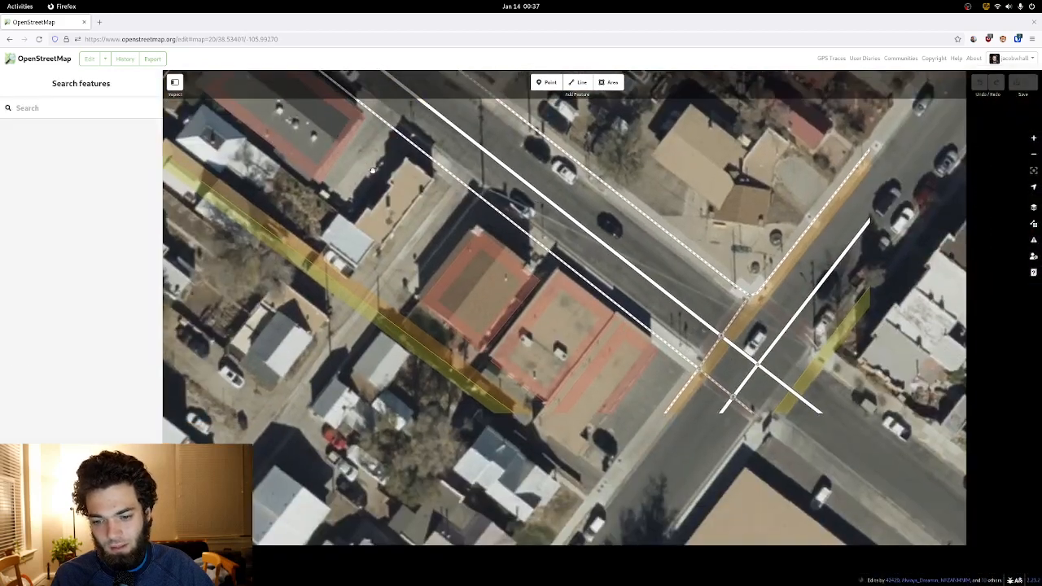
{"action": "left_click_drag", "start_coordinate": [741, 379], "coordinate": [514, 258]}
{"action": "left_click_drag", "start_coordinate": [565, 227], "coordinate": [500, 302]}
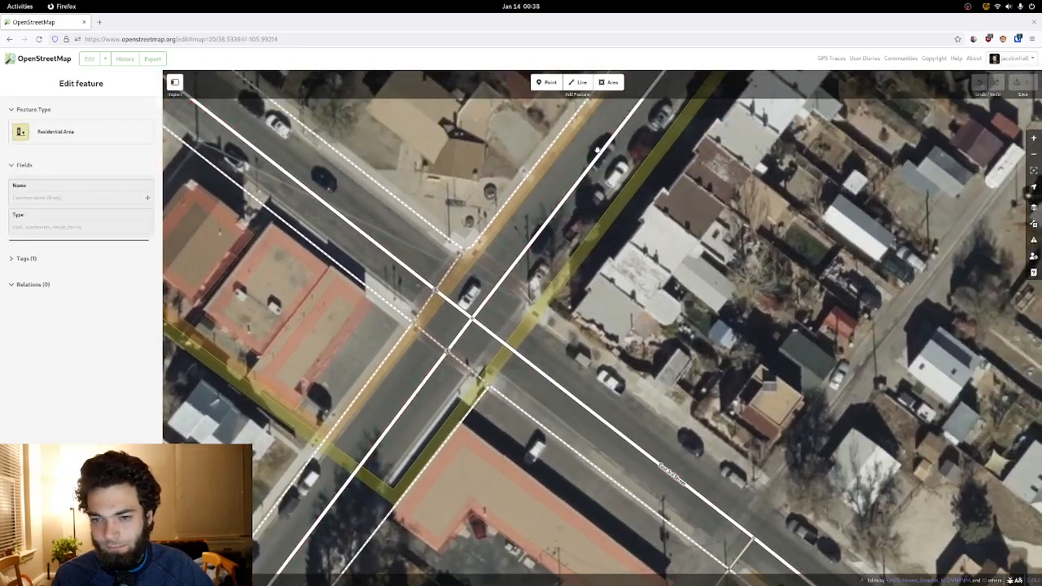
{"action": "left_click", "coordinate": [578, 82]}
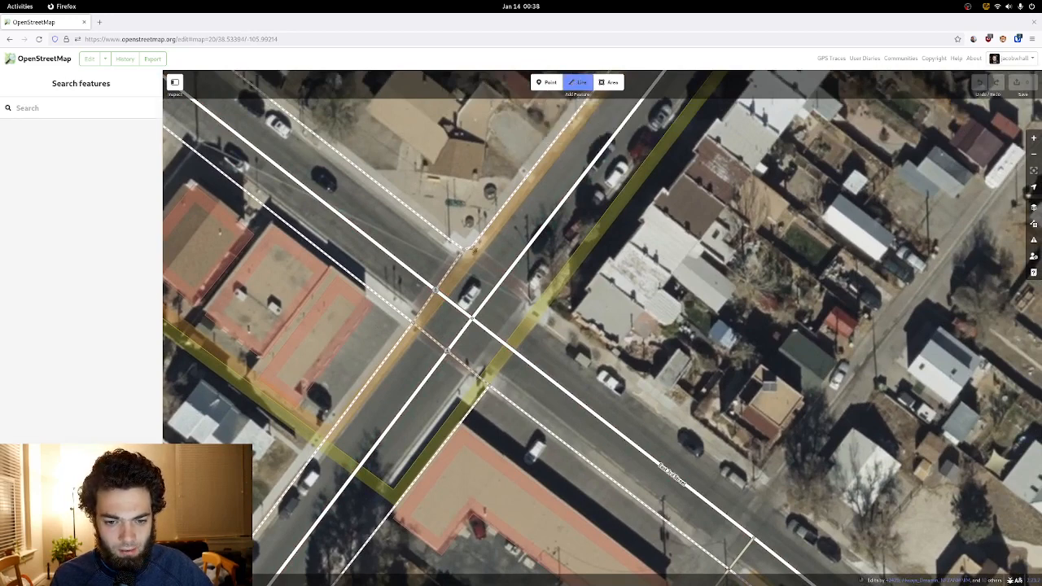
{"action": "left_click", "coordinate": [473, 251]}
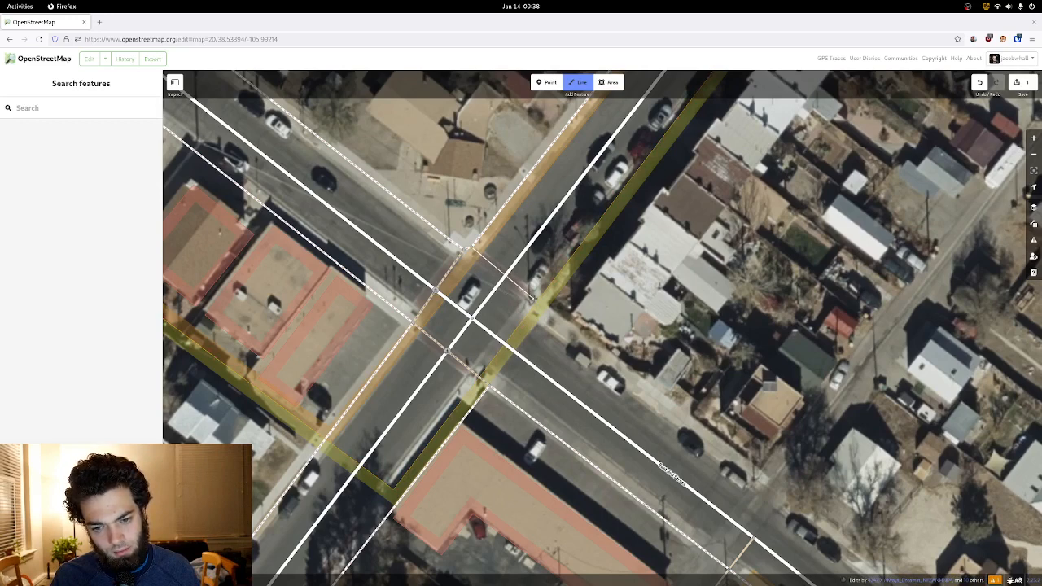
{"action": "double_click", "coordinate": [533, 298]}
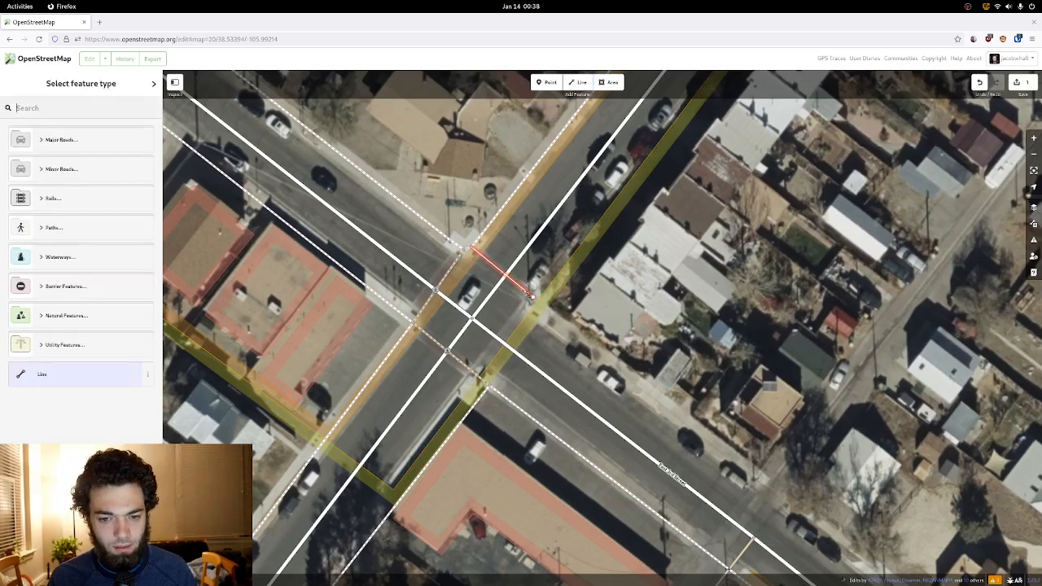
- Tag the new line as a Marked Crossing and connect it to E Street where they cross
{"action": "mouse_move", "coordinate": [562, 255]}
{"action": "left_mouse_down"}
{"action": "mouse_move", "coordinate": [582, 239]}
{"action": "mouse_move", "coordinate": [391, 473]}
{"action": "mouse_move", "coordinate": [552, 254]}
{"action": "left_mouse_up"}
{"action": "left_click", "coordinate": [115, 108]}
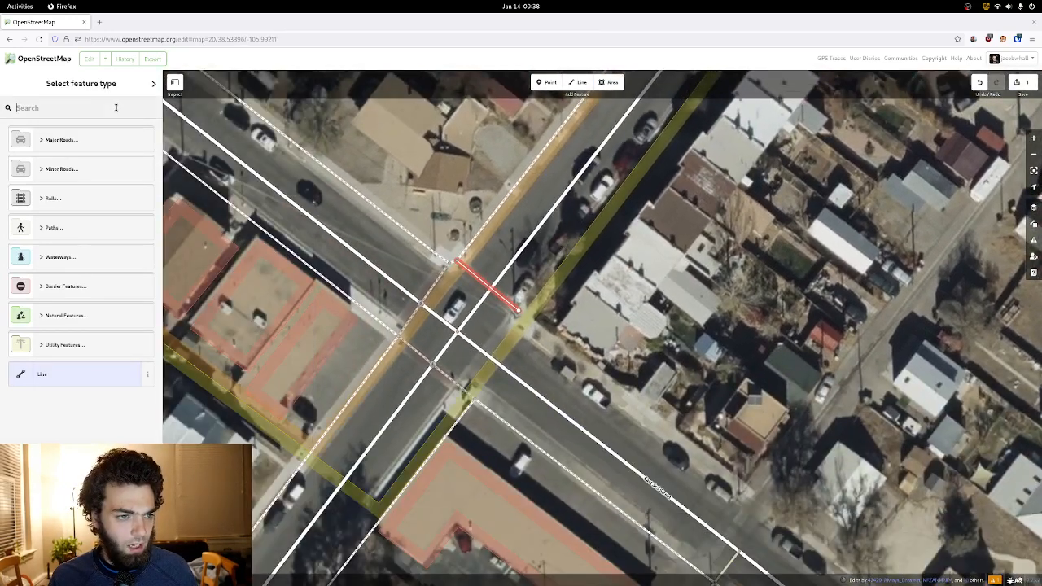
{"action": "type", "text": "marked"}
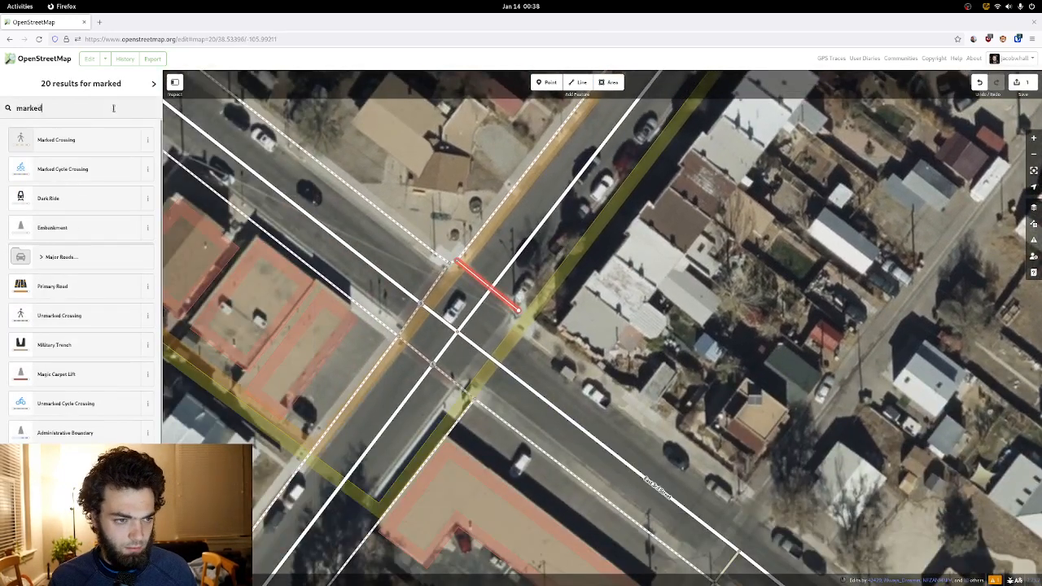
{"action": "left_click", "coordinate": [118, 140]}
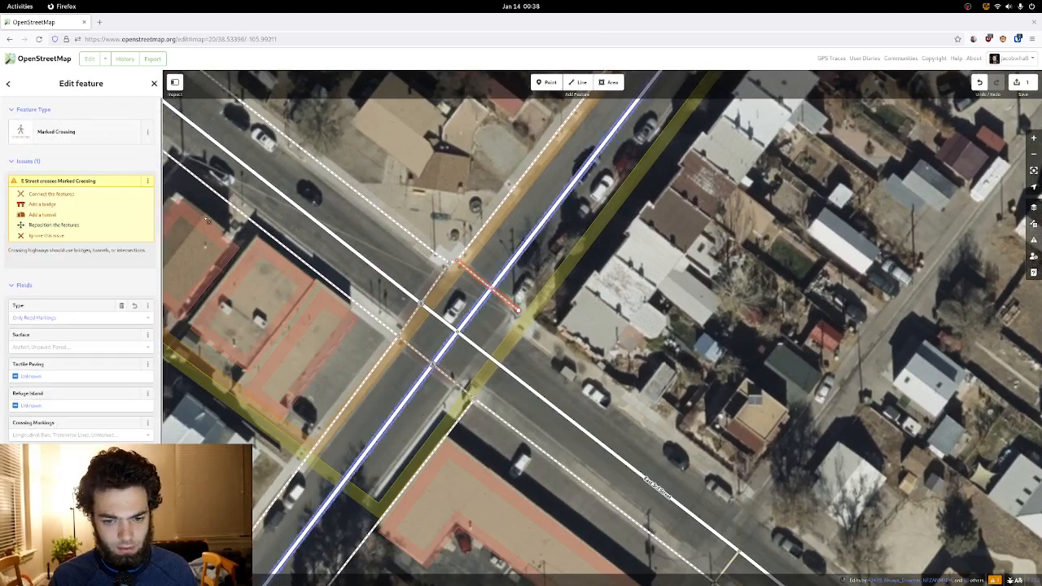
{"action": "left_click", "coordinate": [91, 191]}
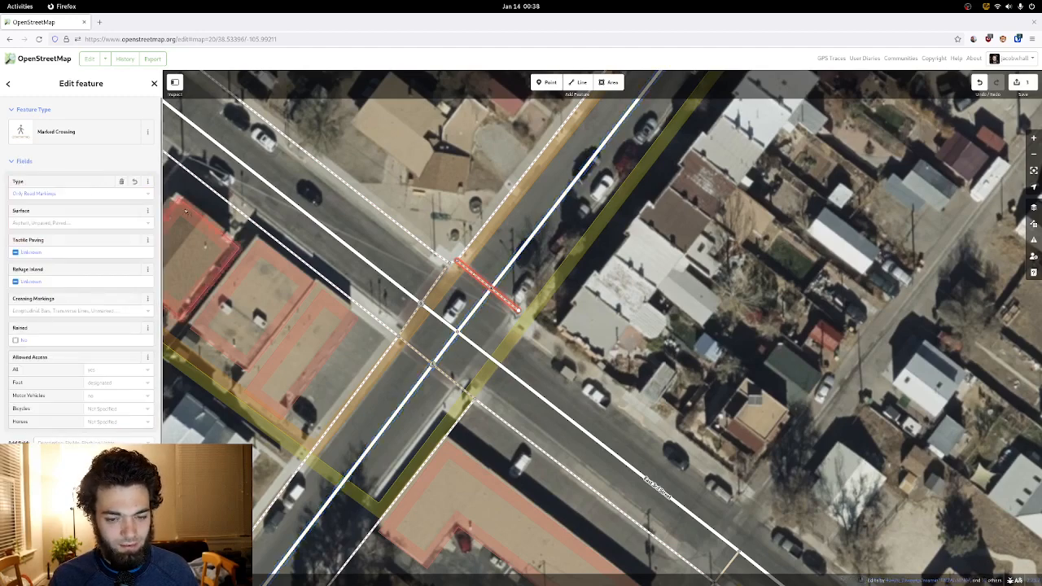
- Draw a second line across East 3rd Street, from the intersection's east corner to its south corner
{"action": "left_click_drag", "start_coordinate": [555, 336], "coordinate": [556, 312]}
{"action": "scroll", "coordinate": [563, 259], "scroll_direction": "up", "scroll_amount": 3}
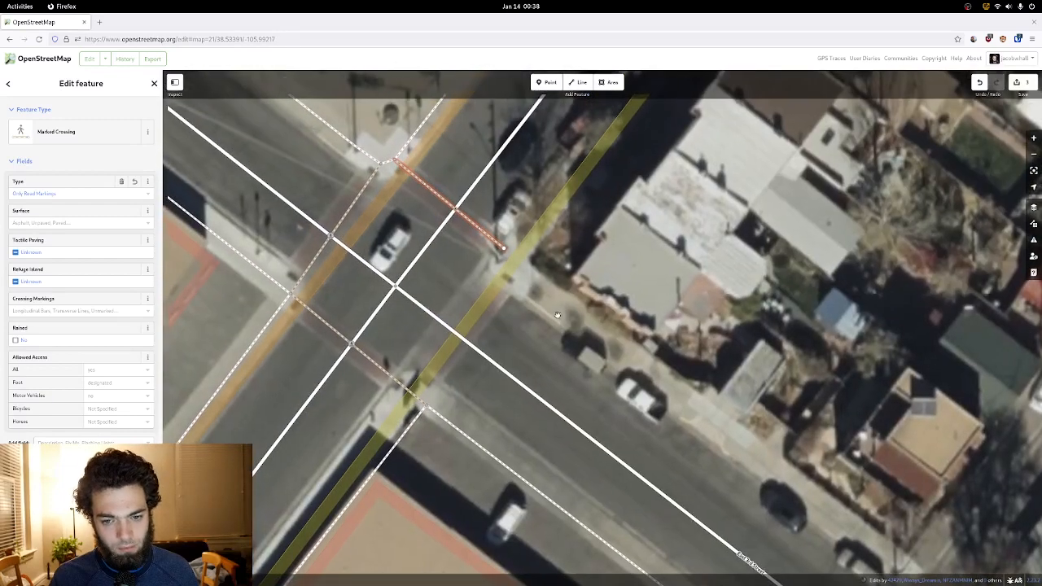
{"action": "left_click", "coordinate": [577, 82]}
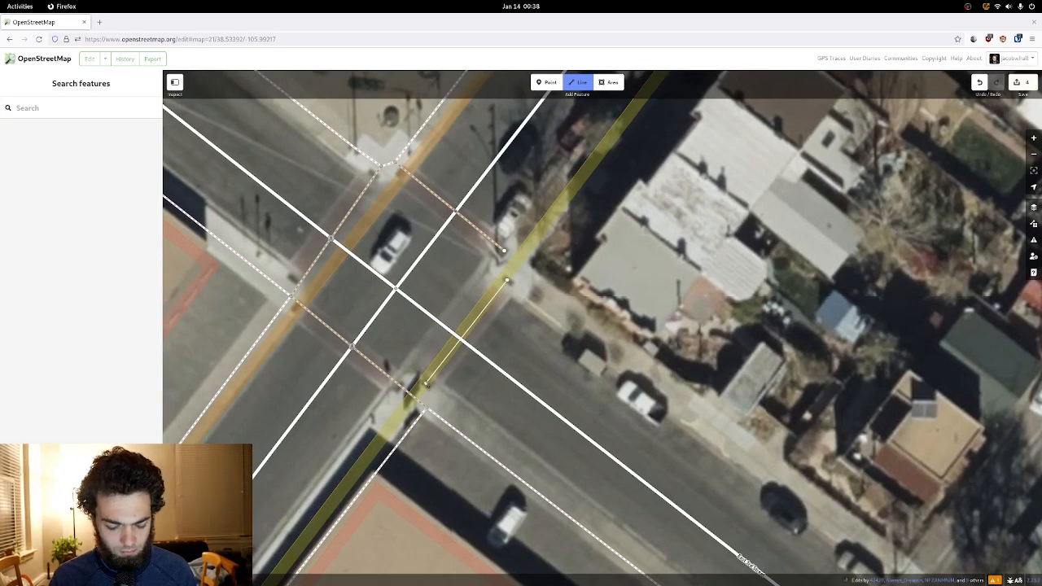
{"action": "left_click", "coordinate": [426, 383]}
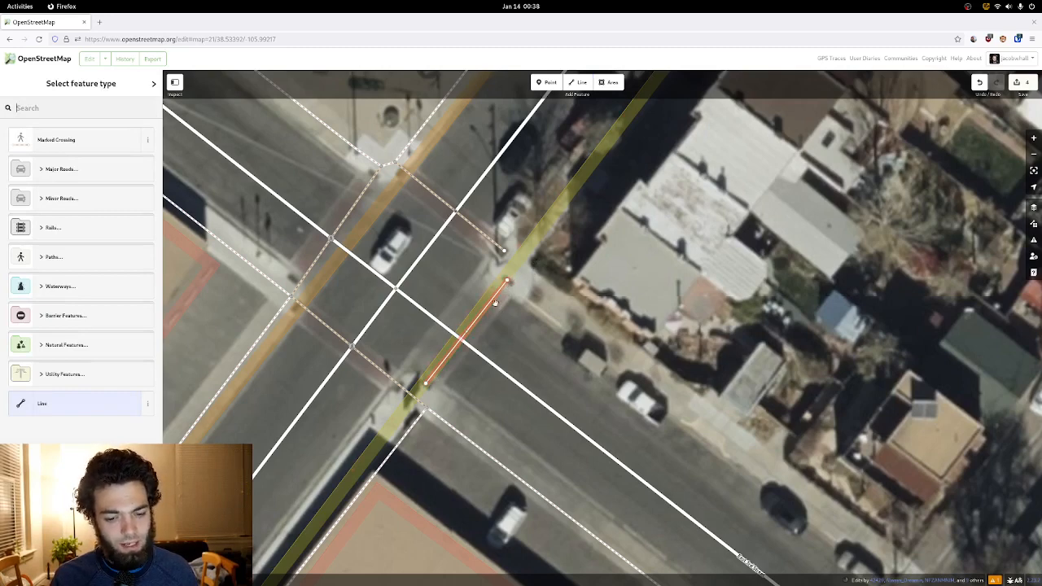
- Move the south sidewalk corner point closer to the curb and attach the new line's end to it
{"action": "left_click", "coordinate": [432, 412]}
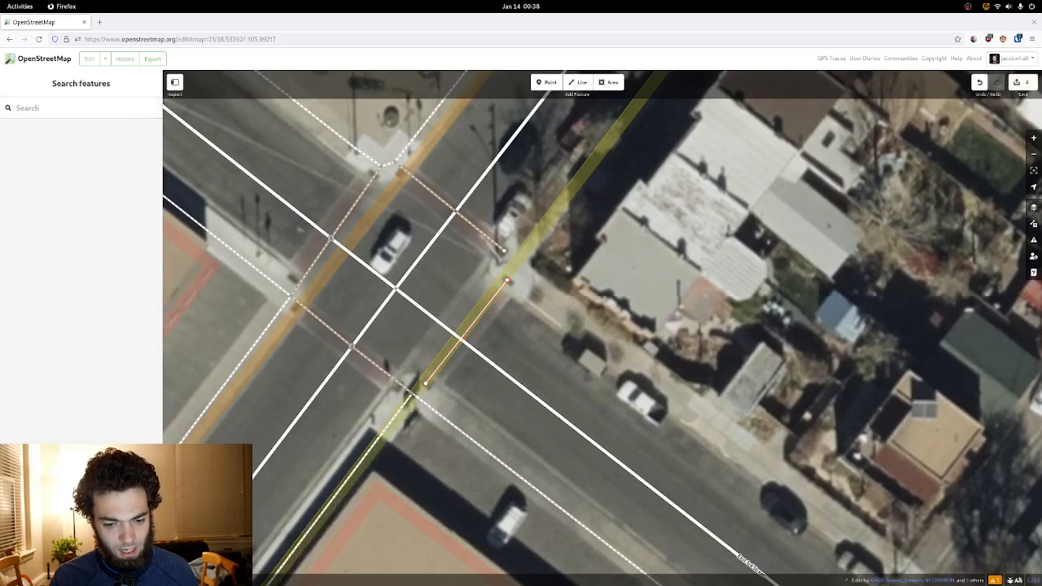
{"action": "left_click", "coordinate": [416, 395]}
{"action": "key", "text": "Escape"}
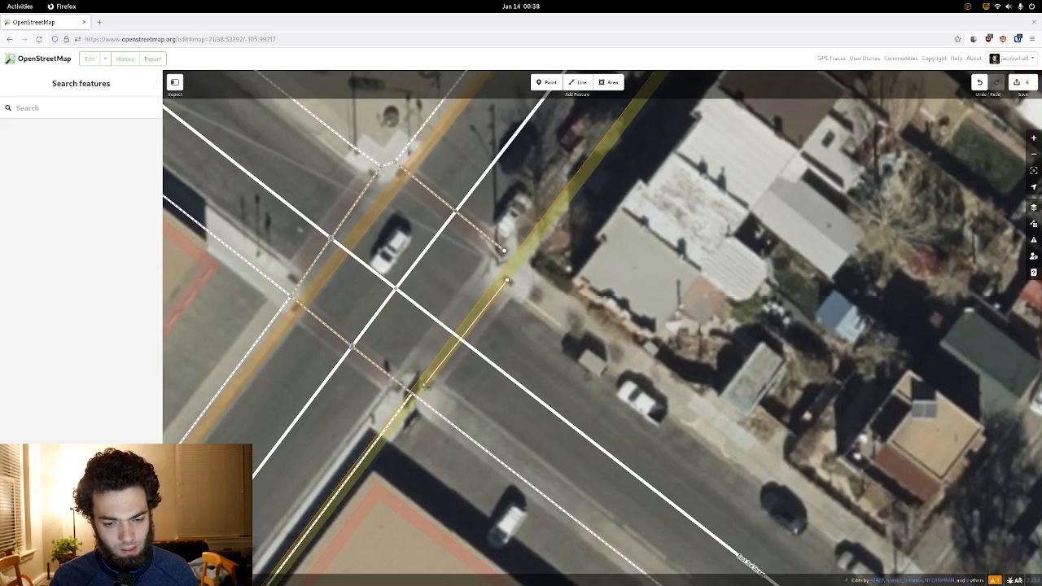
{"action": "left_click", "coordinate": [417, 392]}
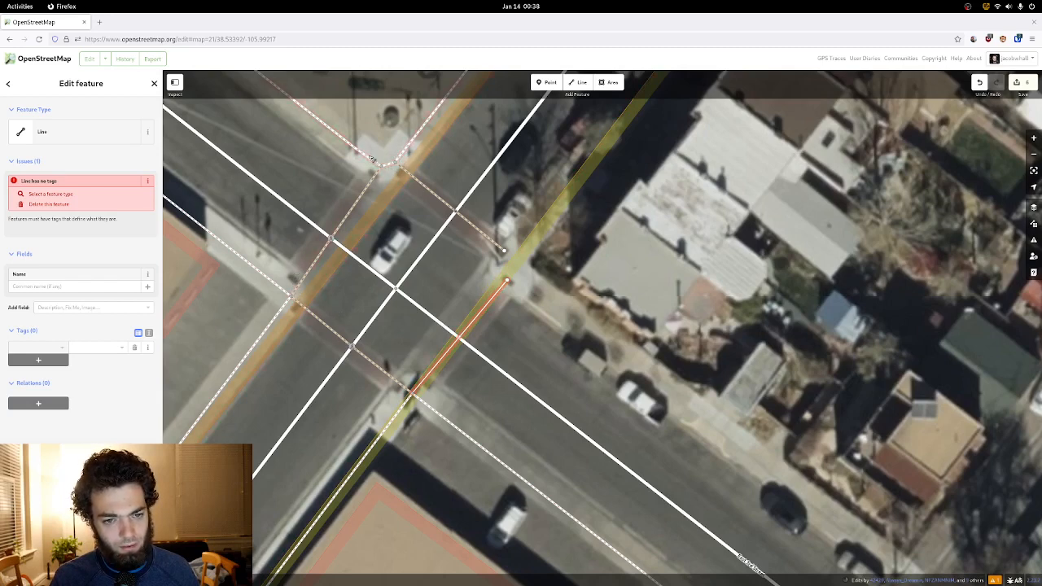
- Disconnect the East 3rd Street crossing from the shared point at the west corner and pull its end back to the curb
{"action": "left_click", "coordinate": [293, 298]}
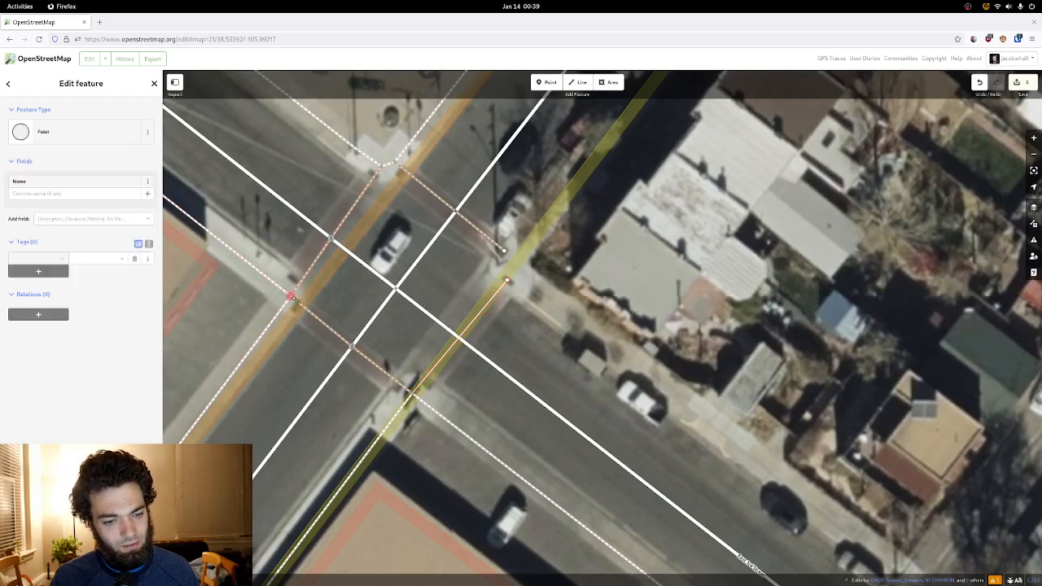
{"action": "right_click", "coordinate": [293, 297]}
{"action": "left_click", "coordinate": [305, 328]}
{"action": "key", "text": "Escape"}
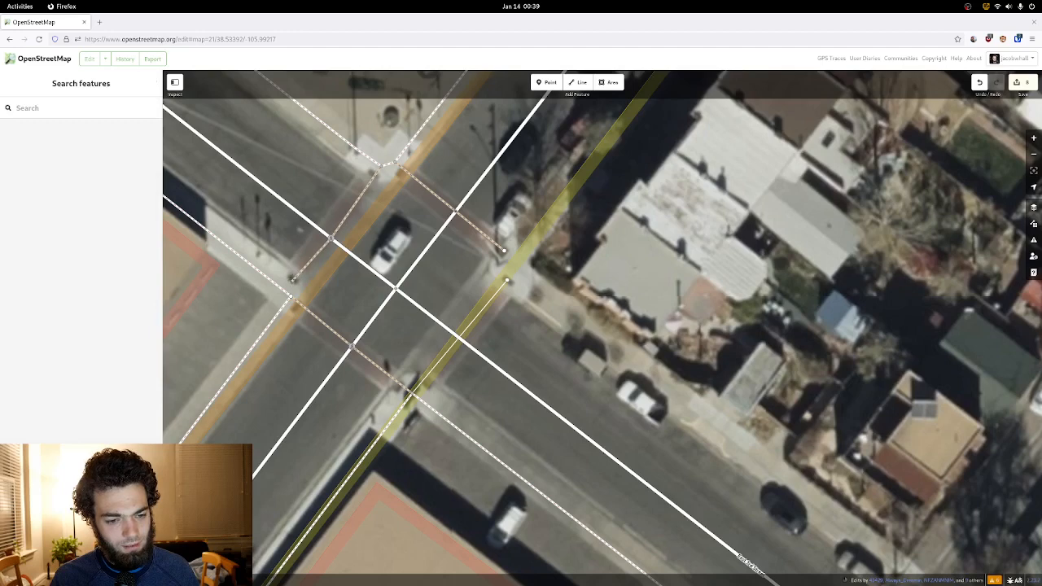
- Reshape the sidewalk at the west corner by adding a corner point near the end of the East 3rd Street crossing
{"action": "left_click", "coordinate": [292, 296]}
{"action": "left_click", "coordinate": [285, 291]}
{"action": "key", "text": "Escape"}
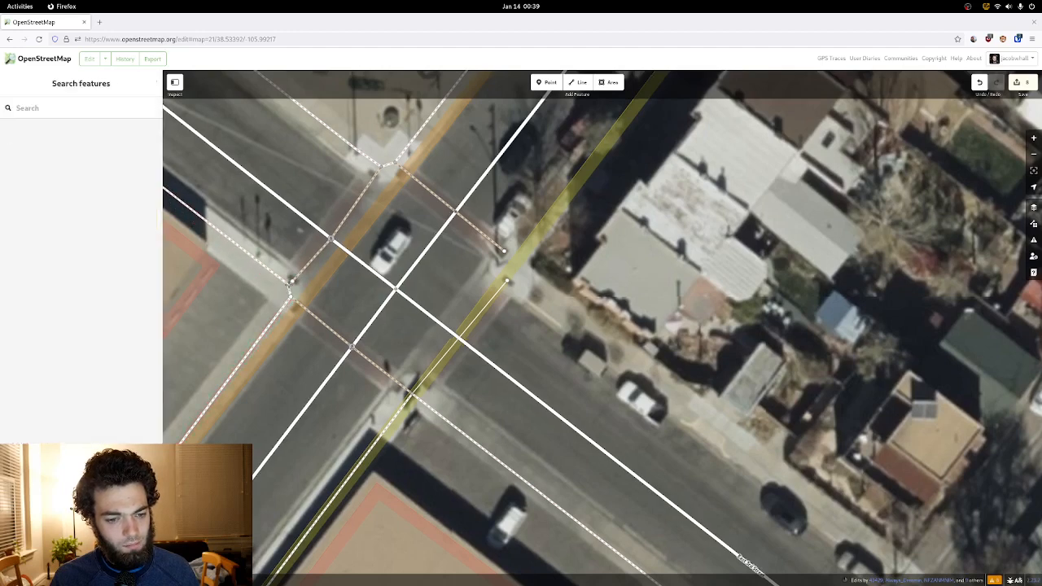
{"action": "left_click", "coordinate": [292, 280]}
{"action": "key", "text": "Escape"}
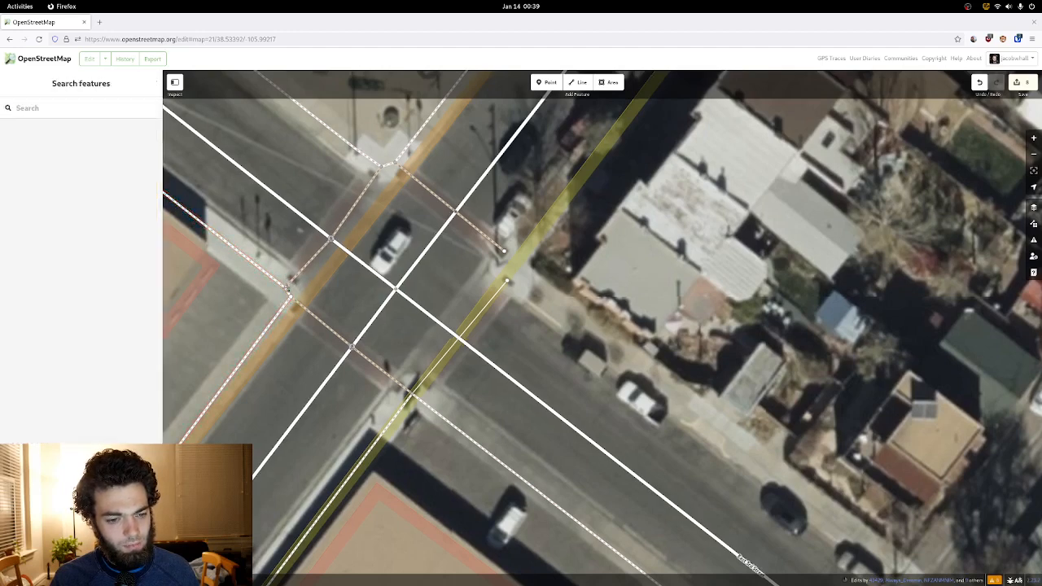
{"action": "left_click", "coordinate": [286, 285]}
{"action": "left_click", "coordinate": [289, 290]}
{"action": "key", "text": "Escape"}
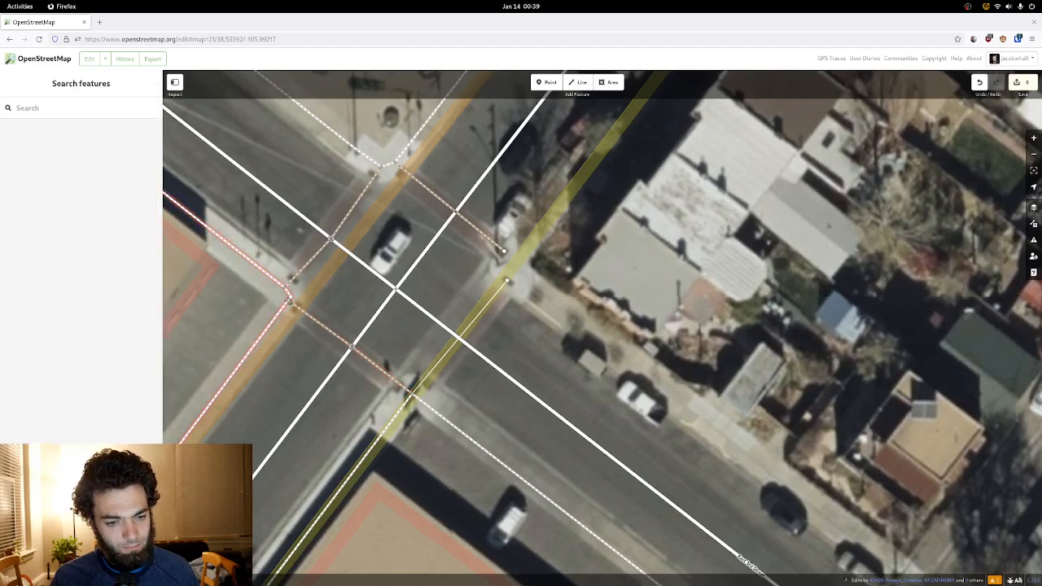
- Adjust the west corner's sidewalk points to form a short cut-off corner between the two crossings
{"action": "left_click", "coordinate": [289, 293]}
{"action": "left_click", "coordinate": [290, 298]}
{"action": "left_click", "coordinate": [290, 298]}
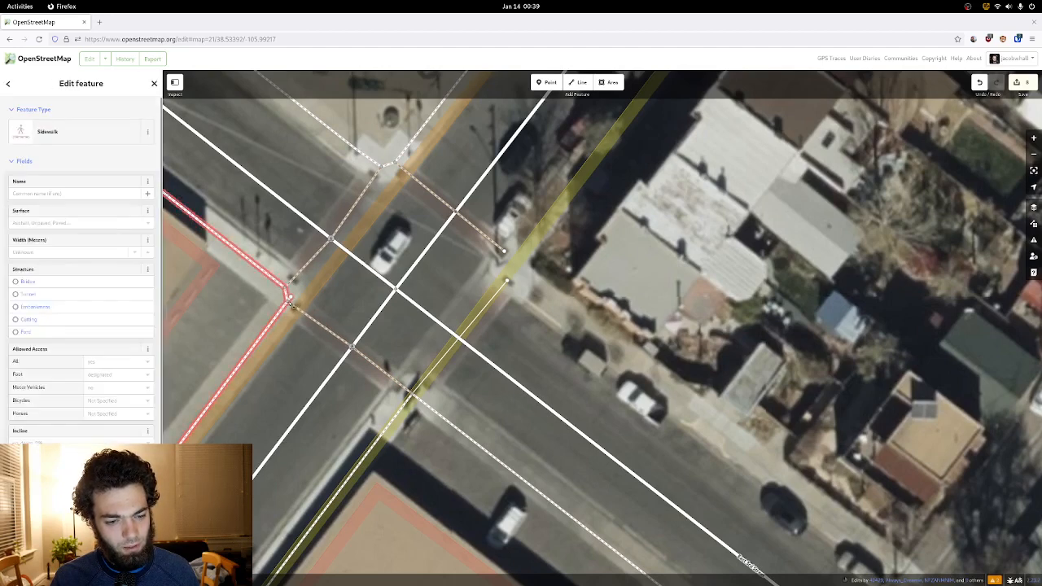
{"action": "left_click", "coordinate": [290, 298]}
{"action": "left_click", "coordinate": [293, 298]}
{"action": "key", "text": "Escape"}
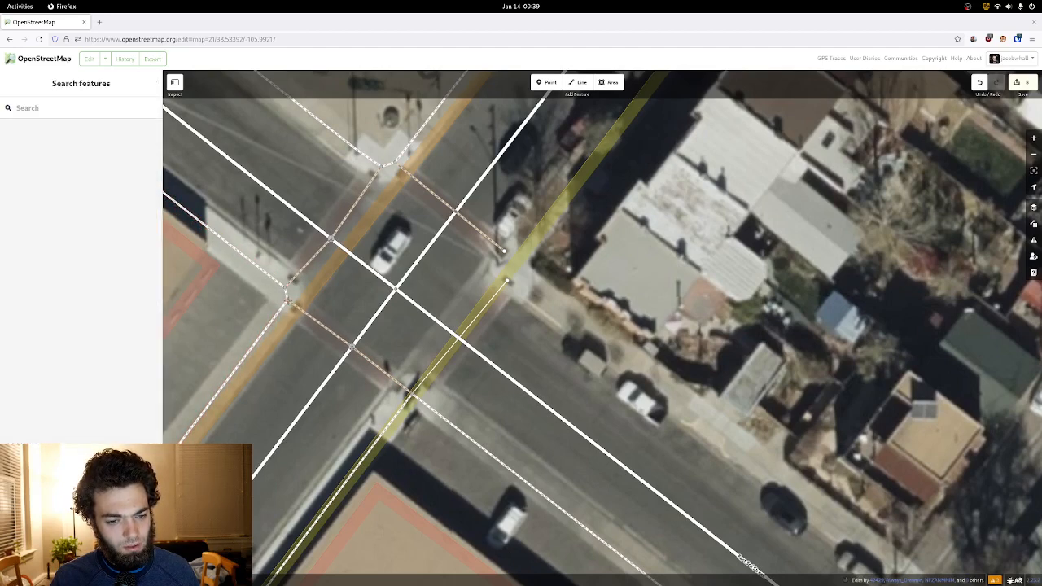
{"action": "left_click", "coordinate": [288, 301]}
{"action": "left_click_drag", "start_coordinate": [310, 342], "coordinate": [356, 302]}
{"action": "left_click", "coordinate": [386, 224]}
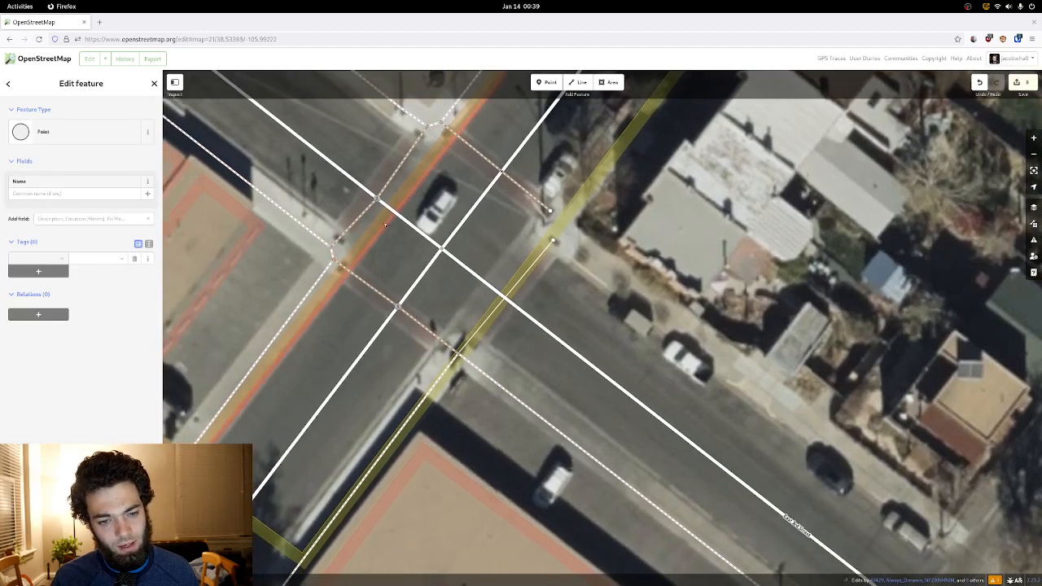
- Straighten the two marked crossings meeting at the west corner, one over East 3rd Street and one over E Street
{"action": "left_click", "coordinate": [392, 180]}
{"action": "key", "text": "s"}
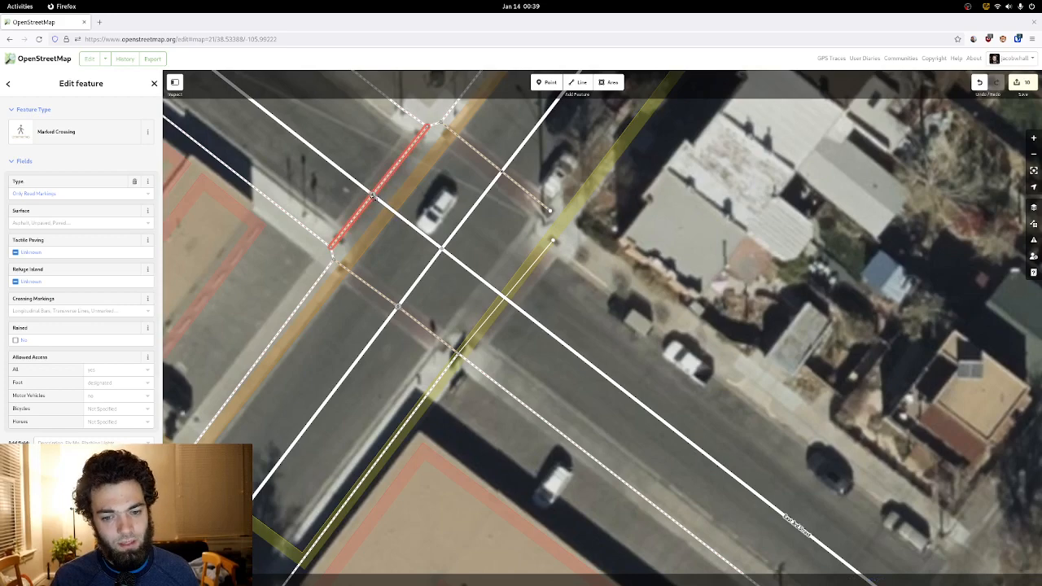
{"action": "left_click_drag", "start_coordinate": [403, 235], "coordinate": [418, 116]}
{"action": "left_click_drag", "start_coordinate": [442, 208], "coordinate": [398, 286]}
{"action": "left_click", "coordinate": [378, 368]}
{"action": "key", "text": "s"}
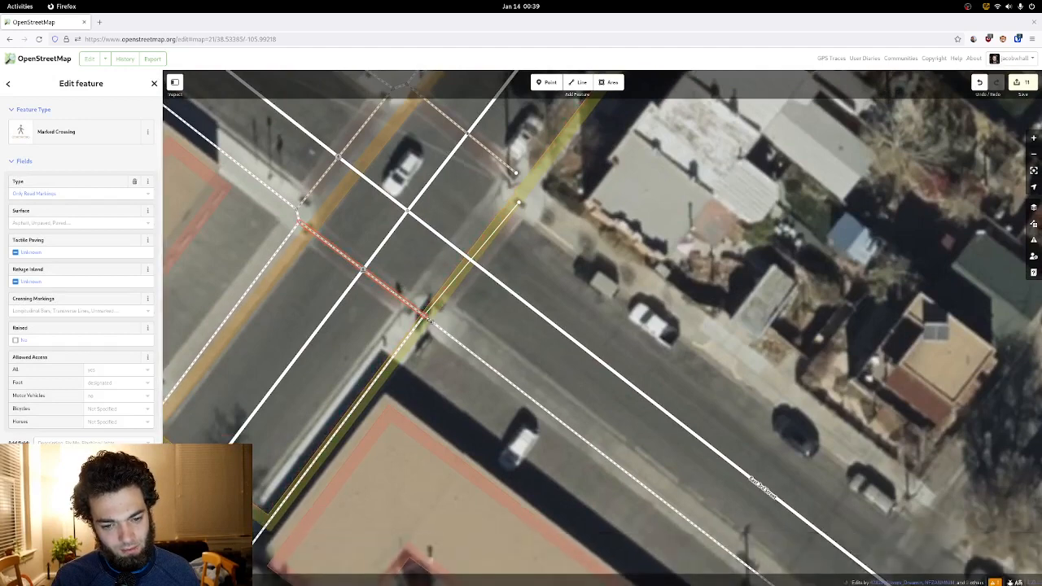
{"action": "key", "text": "Escape"}
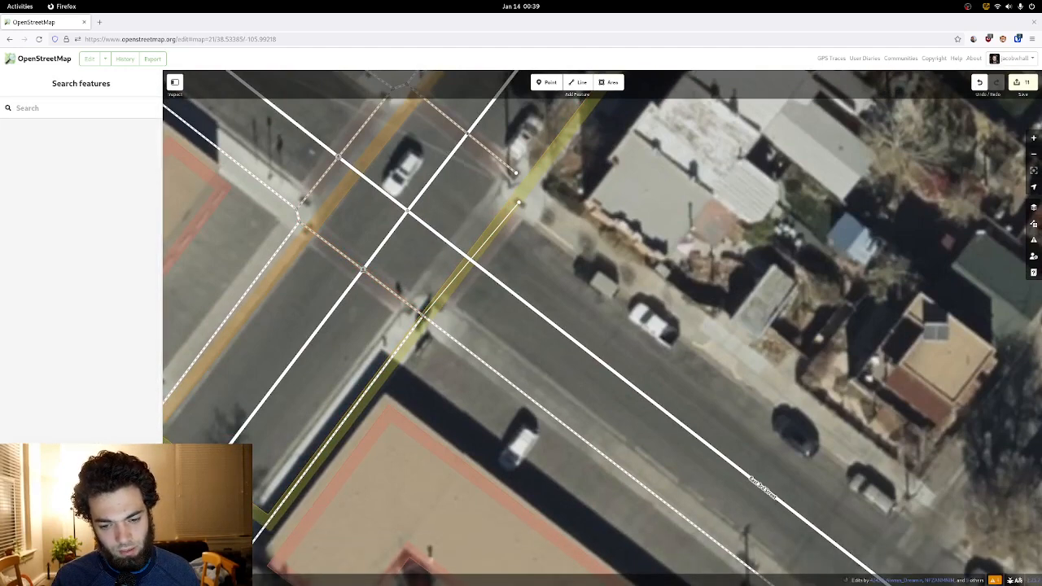
- Tag the untagged line over East 3rd Street as a Marked Crossing and connect it to the road
{"action": "left_click", "coordinate": [420, 313]}
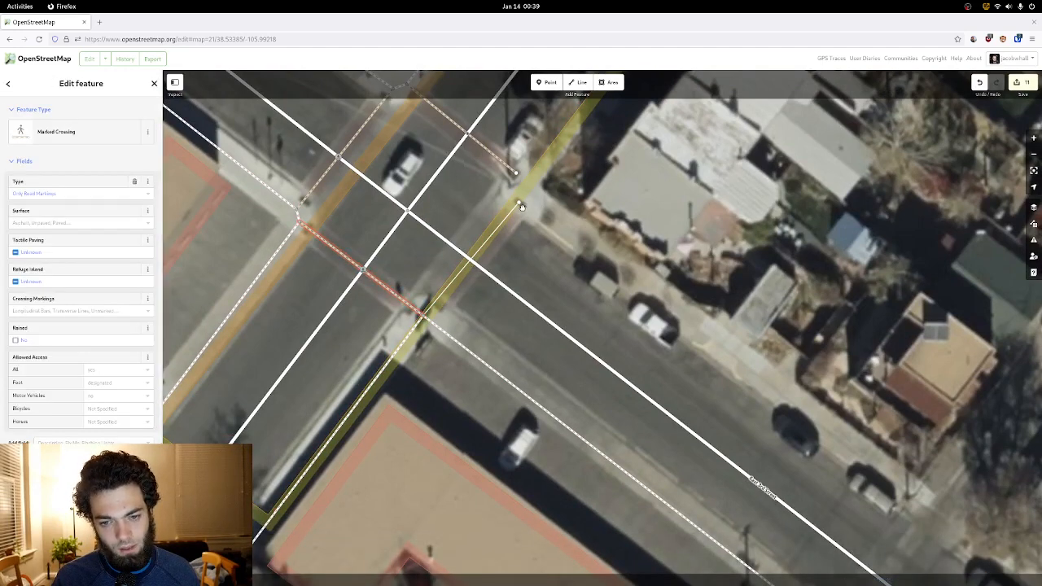
{"action": "left_click_drag", "start_coordinate": [533, 209], "coordinate": [527, 280]}
{"action": "left_click_drag", "start_coordinate": [501, 183], "coordinate": [455, 251]}
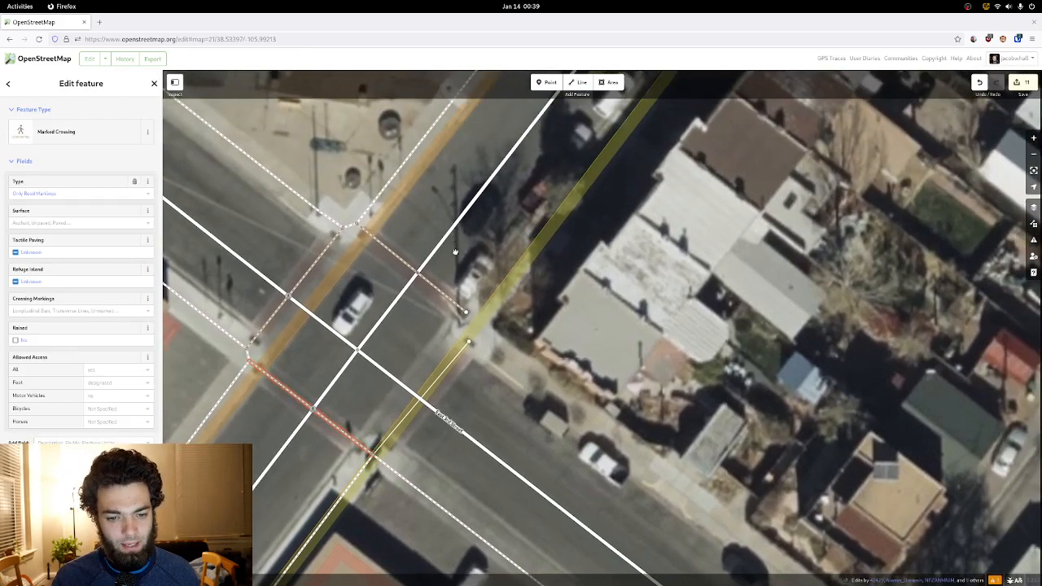
{"action": "left_click", "coordinate": [419, 273]}
{"action": "left_click", "coordinate": [422, 395]}
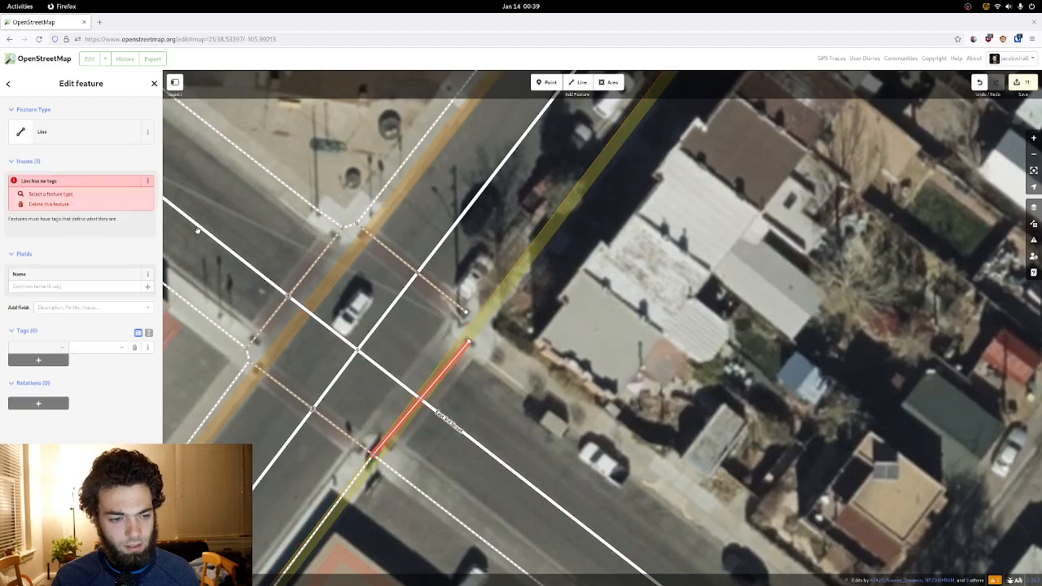
{"action": "left_click", "coordinate": [100, 135]}
{"action": "left_click", "coordinate": [100, 139]}
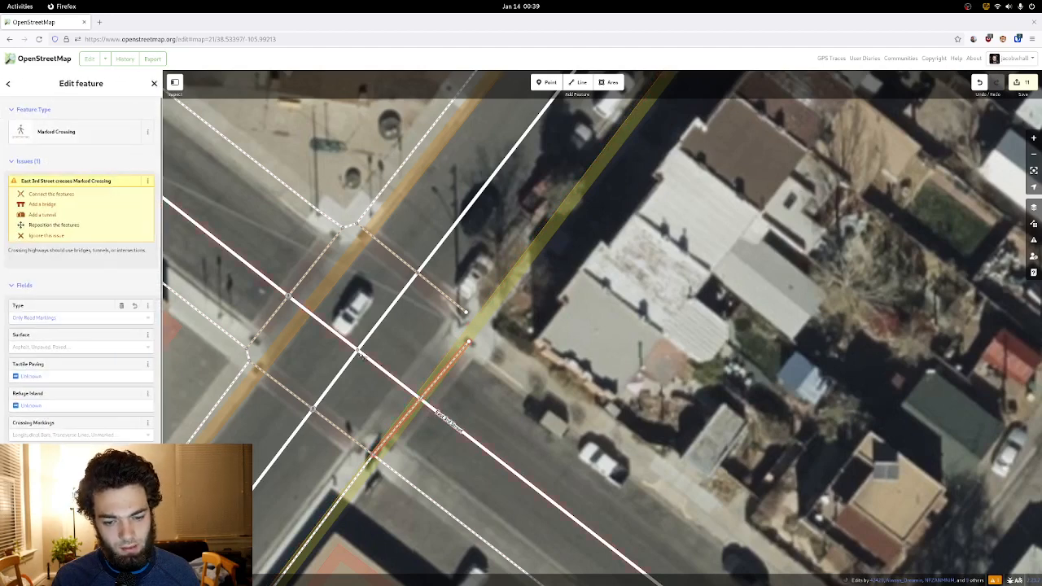
{"action": "left_click", "coordinate": [82, 194]}
- Change the crossing points on the new East 3rd Street crossing and the northeast E Street crossing to Marked Crosswalk
{"action": "left_click", "coordinate": [420, 399]}
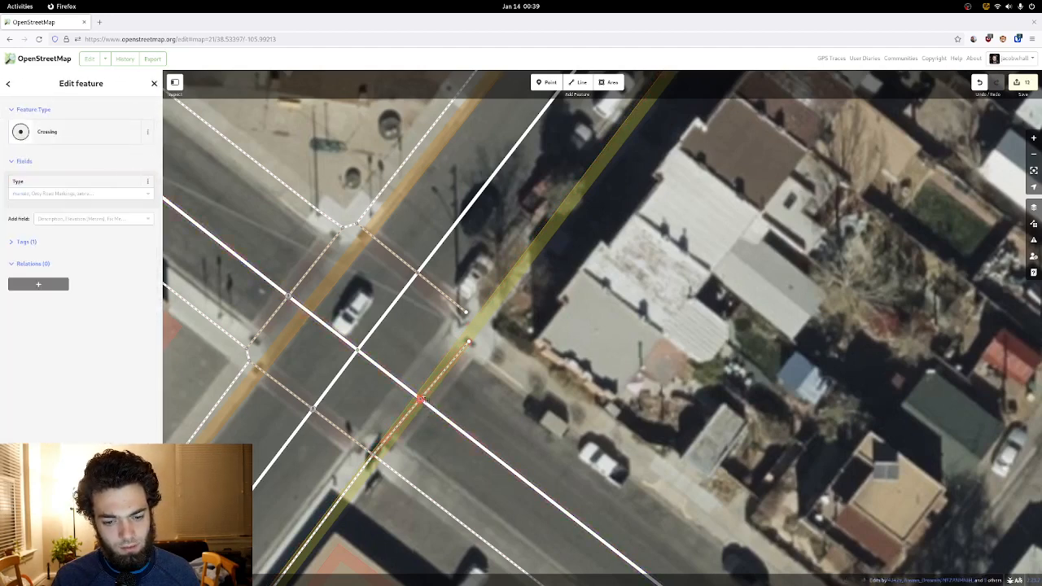
{"action": "left_click", "coordinate": [418, 274], "text": "shift"}
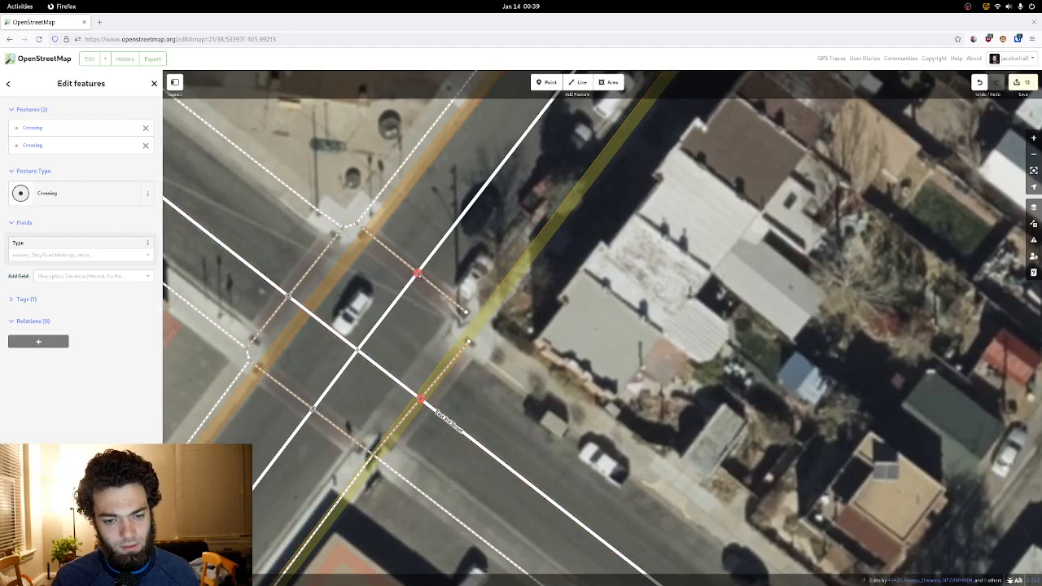
{"action": "left_click", "coordinate": [65, 195]}
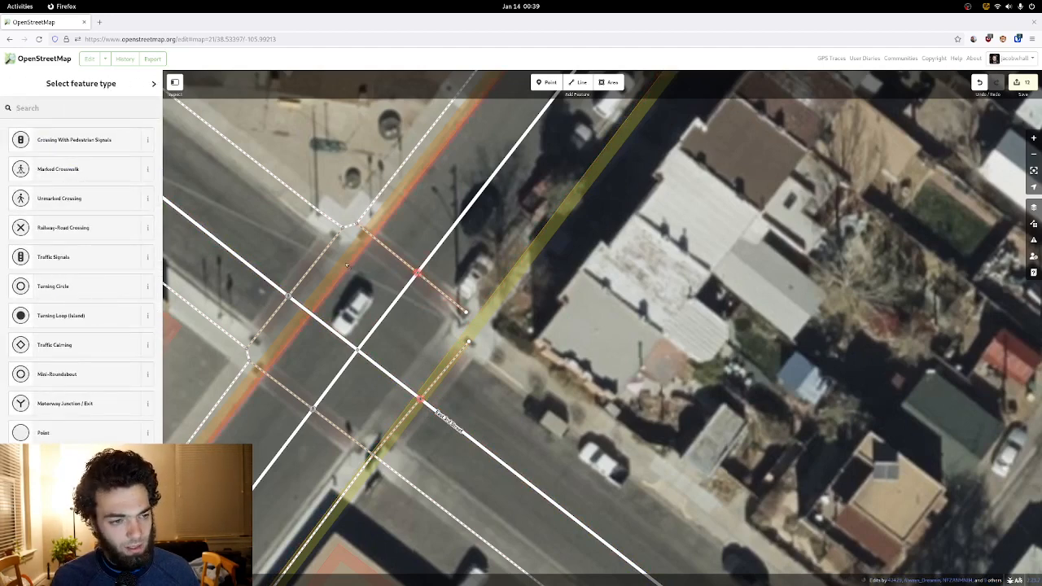
{"action": "left_click", "coordinate": [107, 172]}
{"action": "left_click", "coordinate": [331, 310]}
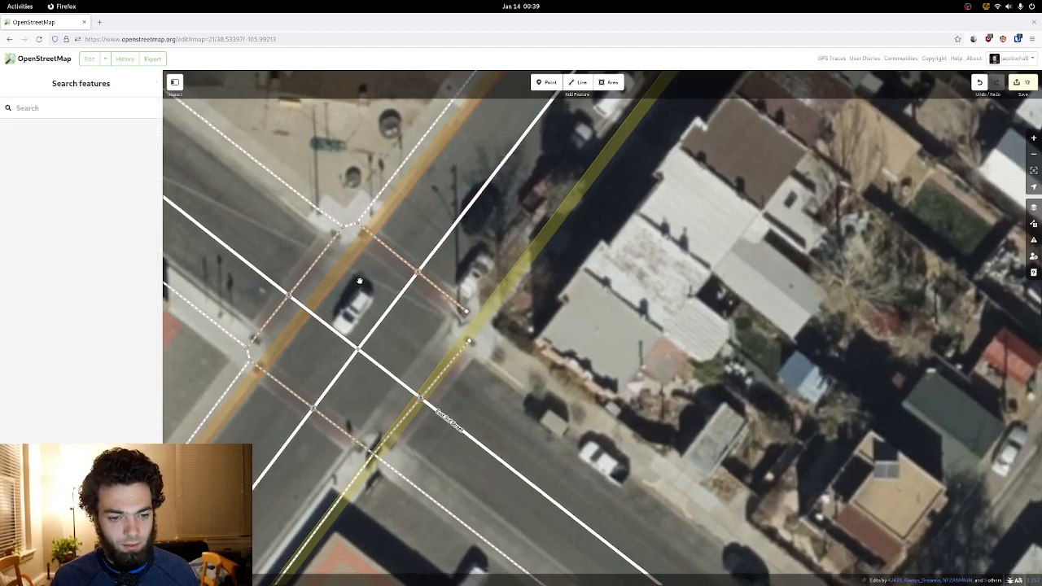
{"action": "left_click_drag", "start_coordinate": [331, 310], "coordinate": [400, 217]}
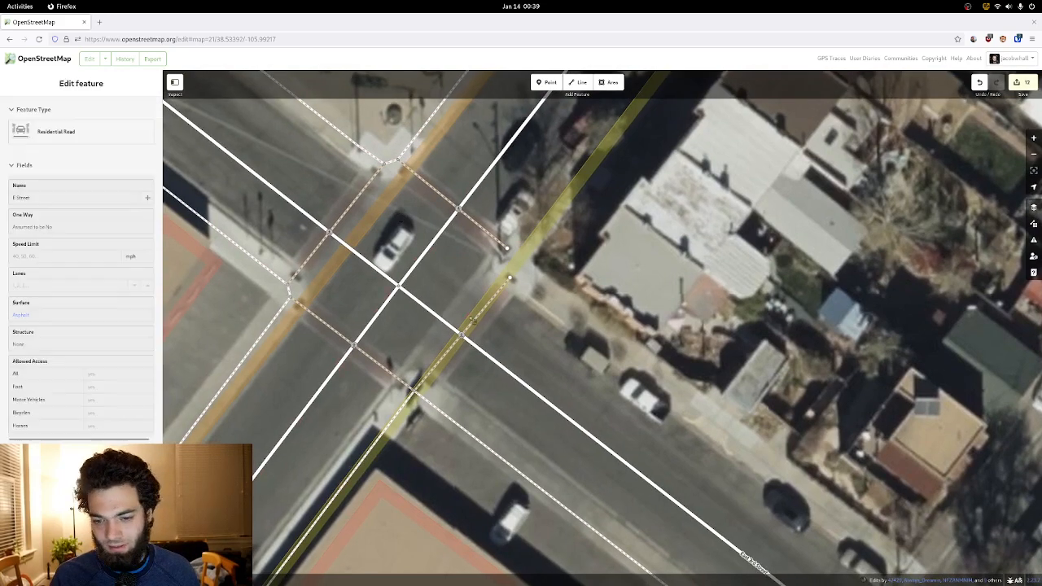
- Draw a line along the northeast side of East 3rd Street from the E Street corner to the D Street corner and tag it Sidewalk
{"action": "left_click", "coordinate": [589, 85]}
{"action": "left_click", "coordinate": [508, 248]}
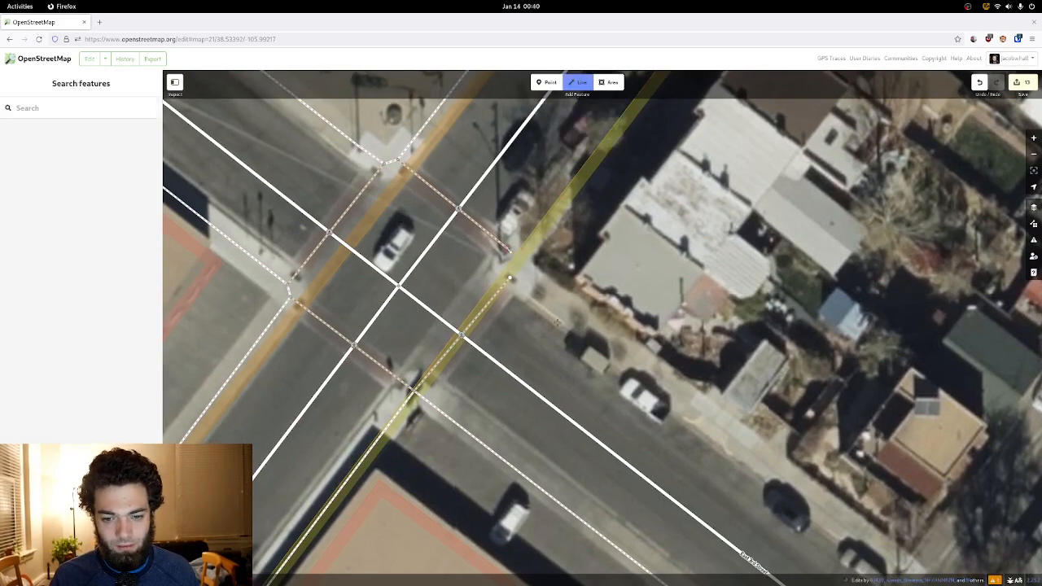
{"action": "left_click_drag", "start_coordinate": [837, 533], "coordinate": [384, 189]}
{"action": "left_click_drag", "start_coordinate": [704, 487], "coordinate": [378, 284]}
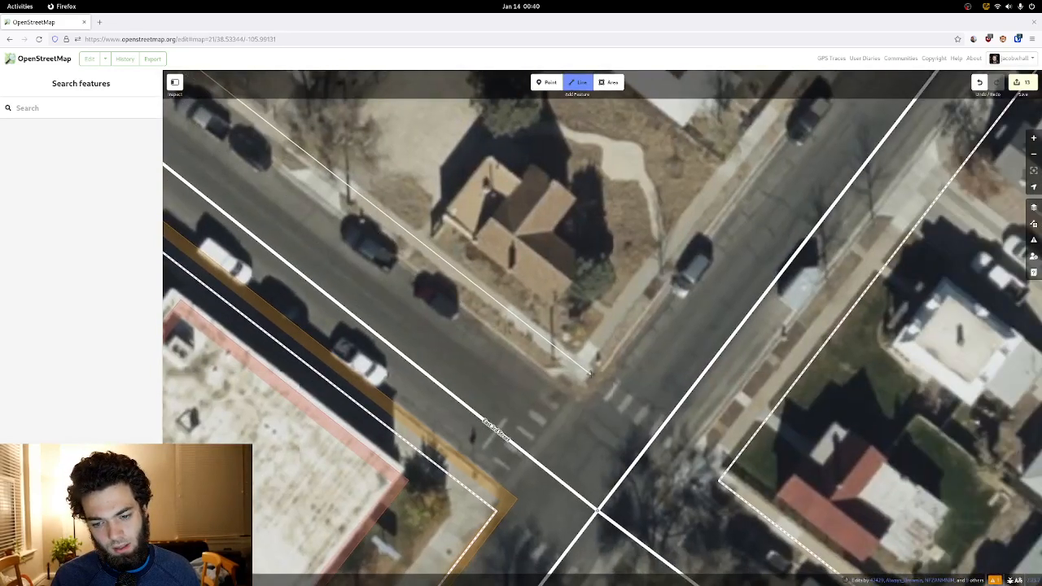
{"action": "double_click", "coordinate": [589, 374]}
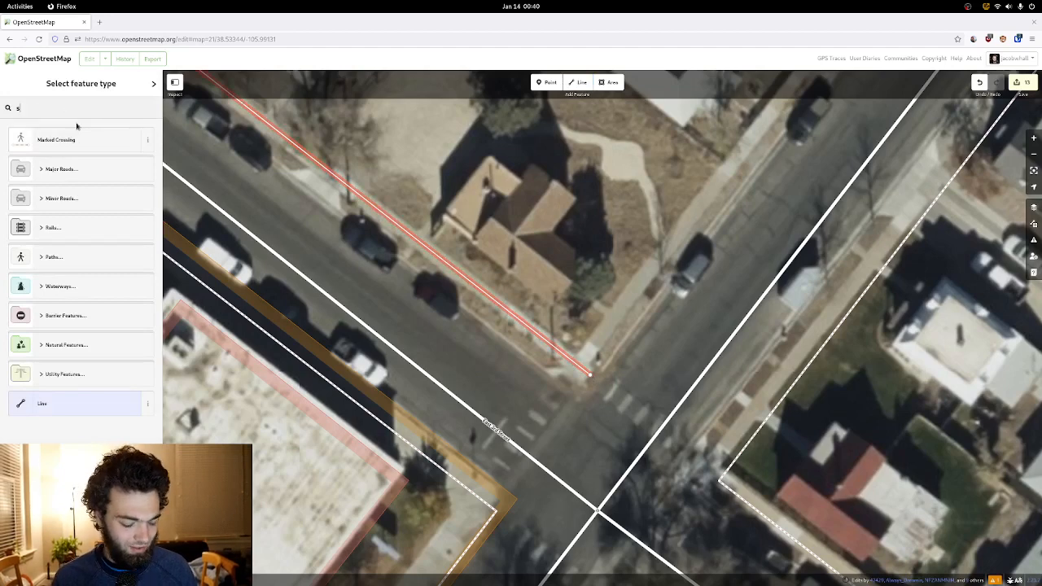
{"action": "type", "text": "side"}
{"action": "left_click", "coordinate": [78, 132]}
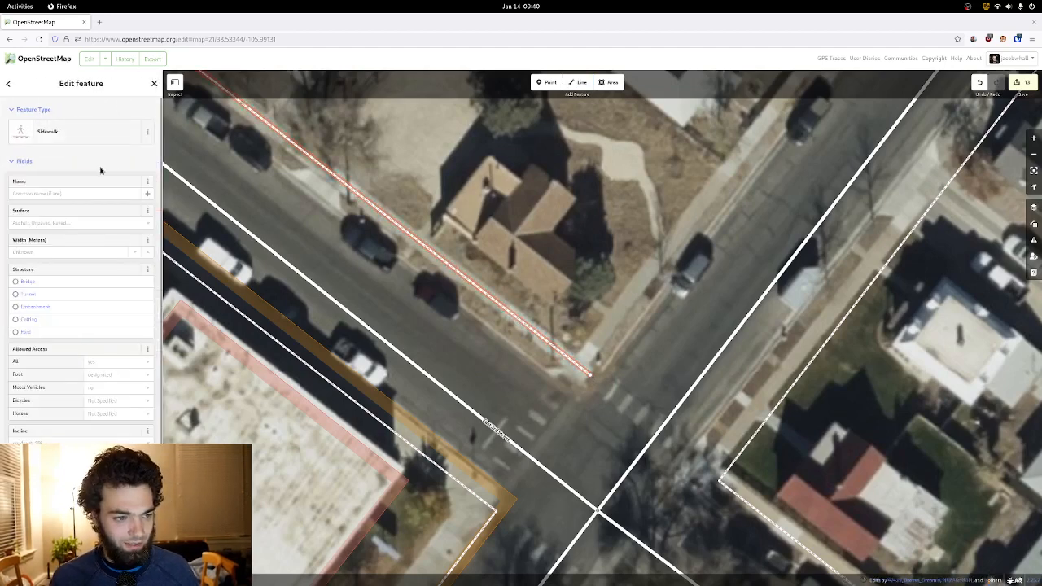
- Draw a line from the new sidewalk's end along the northwest side of D Street to the East 2nd Street corner and tag it Sidewalk
{"action": "left_click_drag", "start_coordinate": [488, 365], "coordinate": [493, 343]}
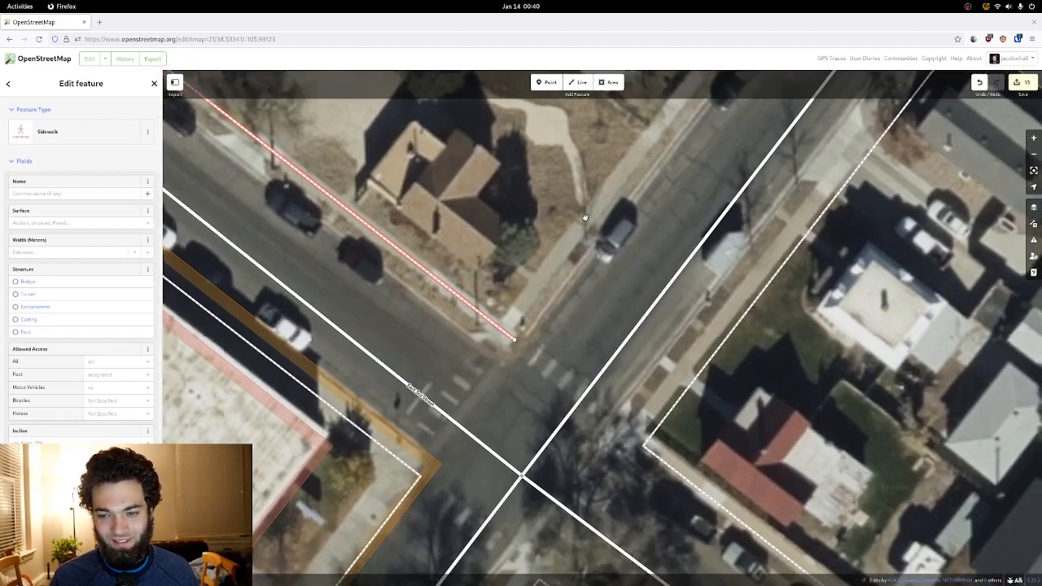
{"action": "left_click", "coordinate": [580, 82]}
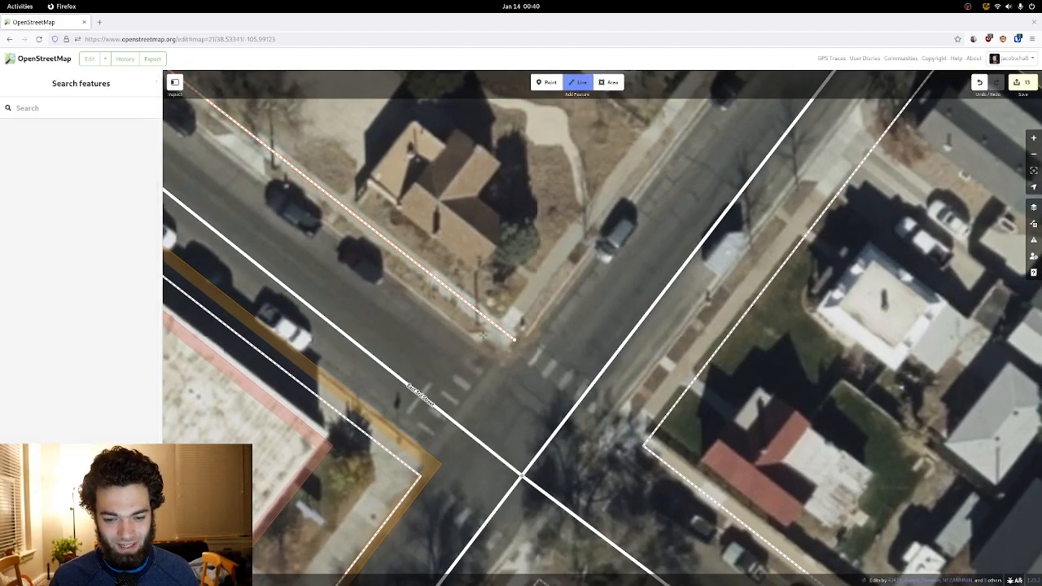
{"action": "left_click", "coordinate": [515, 340]}
{"action": "left_click_drag", "start_coordinate": [517, 336], "coordinate": [327, 519]}
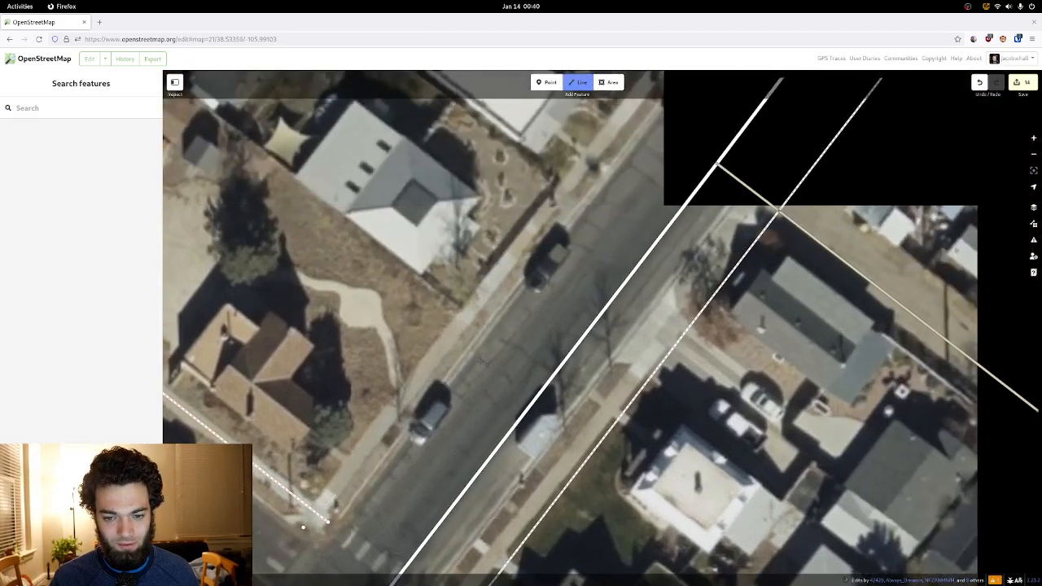
{"action": "left_click_drag", "start_coordinate": [537, 236], "coordinate": [393, 399]}
{"action": "left_click_drag", "start_coordinate": [509, 278], "coordinate": [439, 364]}
{"action": "left_click_drag", "start_coordinate": [580, 190], "coordinate": [455, 363]}
{"action": "left_click_drag", "start_coordinate": [524, 236], "coordinate": [444, 375]}
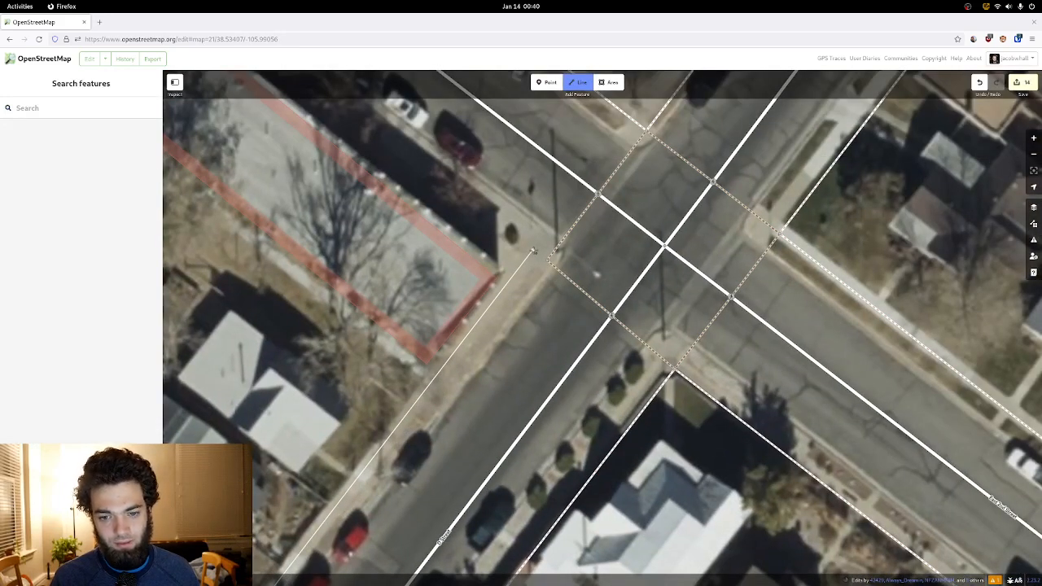
{"action": "double_click", "coordinate": [533, 251]}
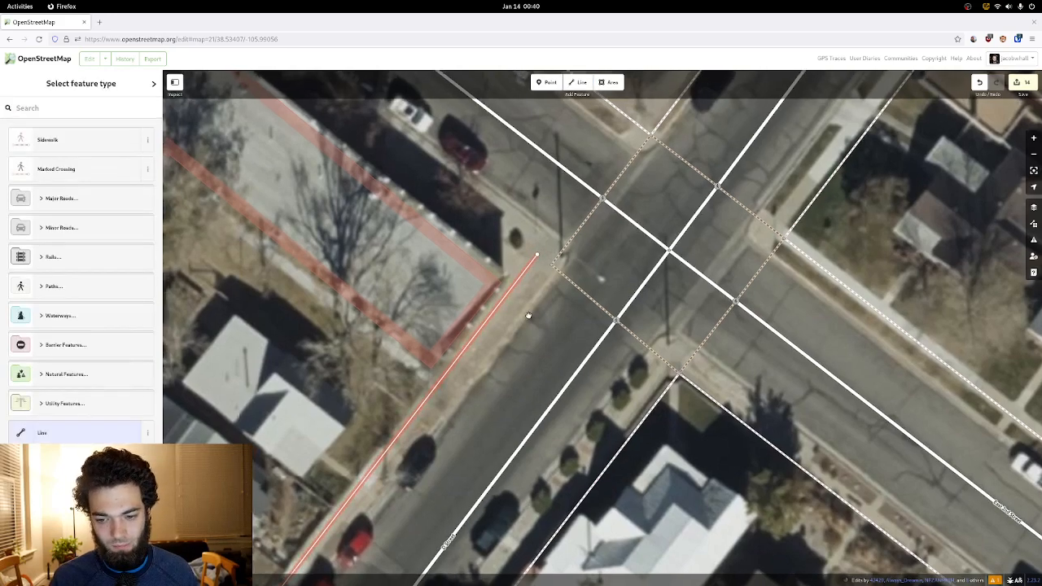
{"action": "left_click_drag", "start_coordinate": [535, 312], "coordinate": [344, 360]}
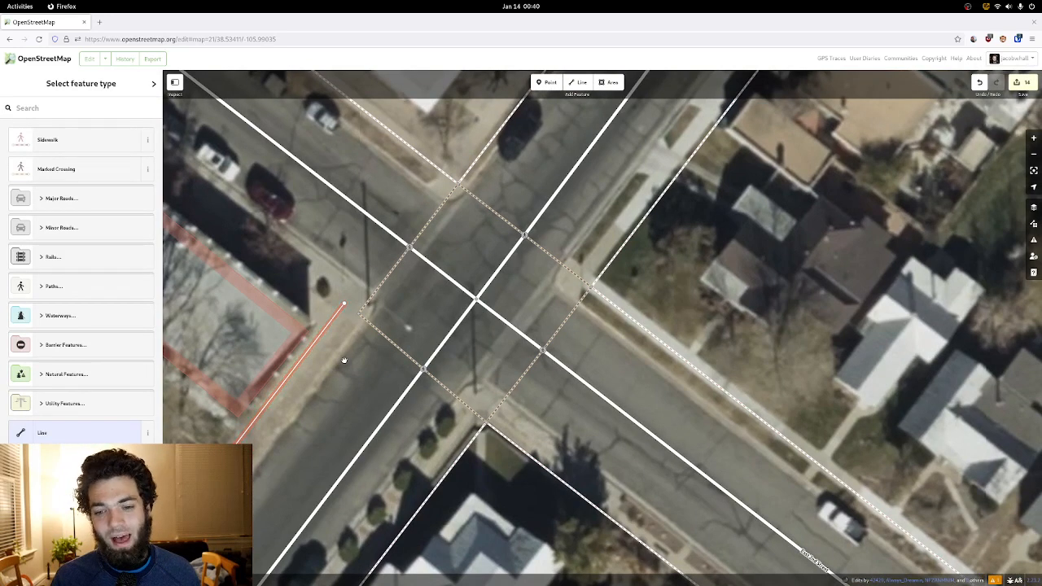
{"action": "left_click_drag", "start_coordinate": [560, 296], "coordinate": [530, 328]}
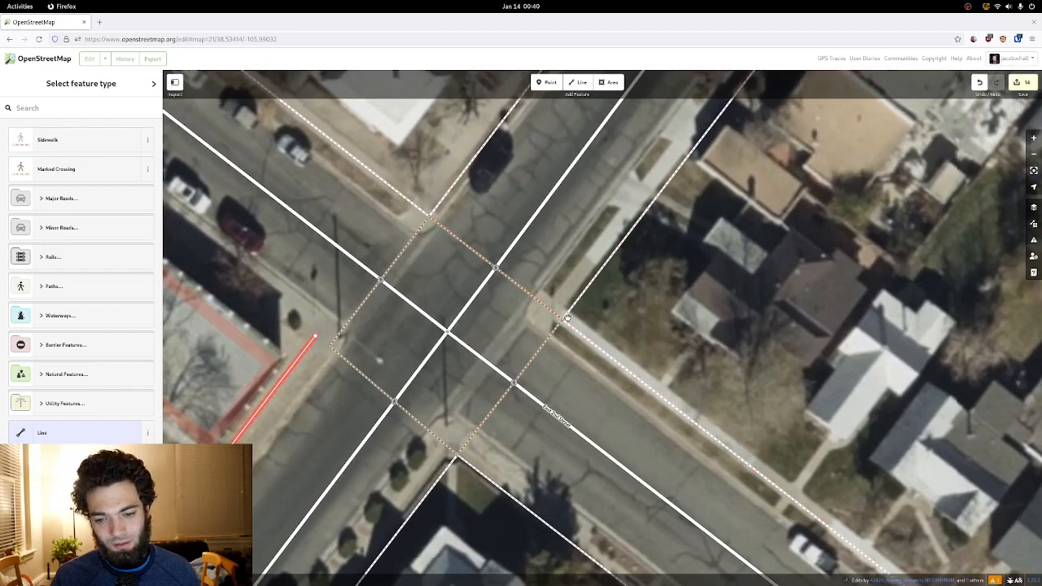
{"action": "left_click_drag", "start_coordinate": [579, 288], "coordinate": [612, 211]}
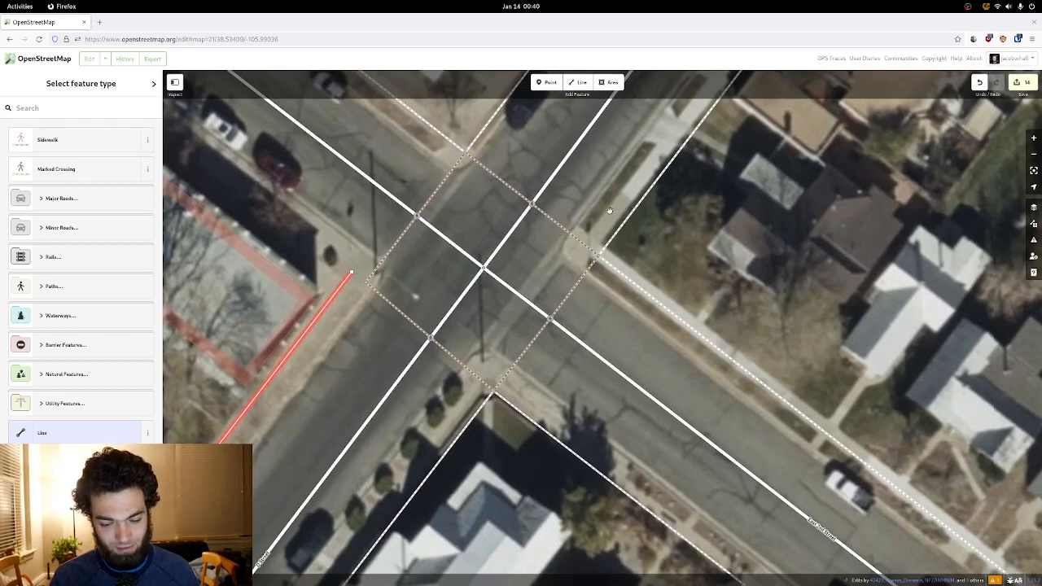
{"action": "left_click", "coordinate": [101, 143]}
{"action": "left_click", "coordinate": [339, 321]}
- Examine the crossings and sidewalks along East 2nd Street from D Street past C Street for missing features
{"action": "left_click_drag", "start_coordinate": [398, 300], "coordinate": [358, 334]}
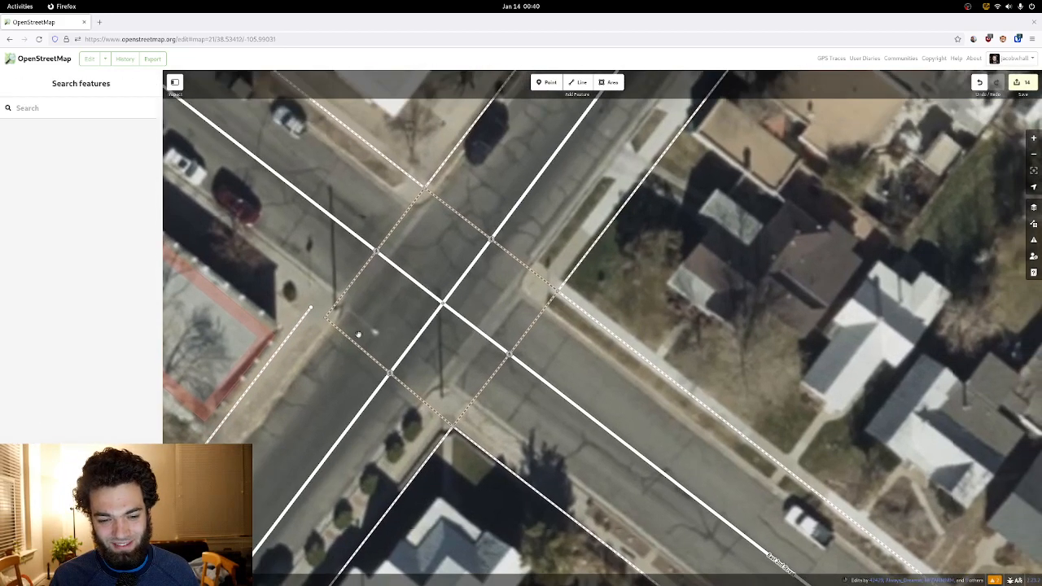
{"action": "left_click_drag", "start_coordinate": [504, 324], "coordinate": [446, 238]}
{"action": "scroll", "coordinate": [475, 251], "scroll_direction": "down", "scroll_amount": 3}
{"action": "left_click_drag", "start_coordinate": [610, 303], "coordinate": [530, 233]}
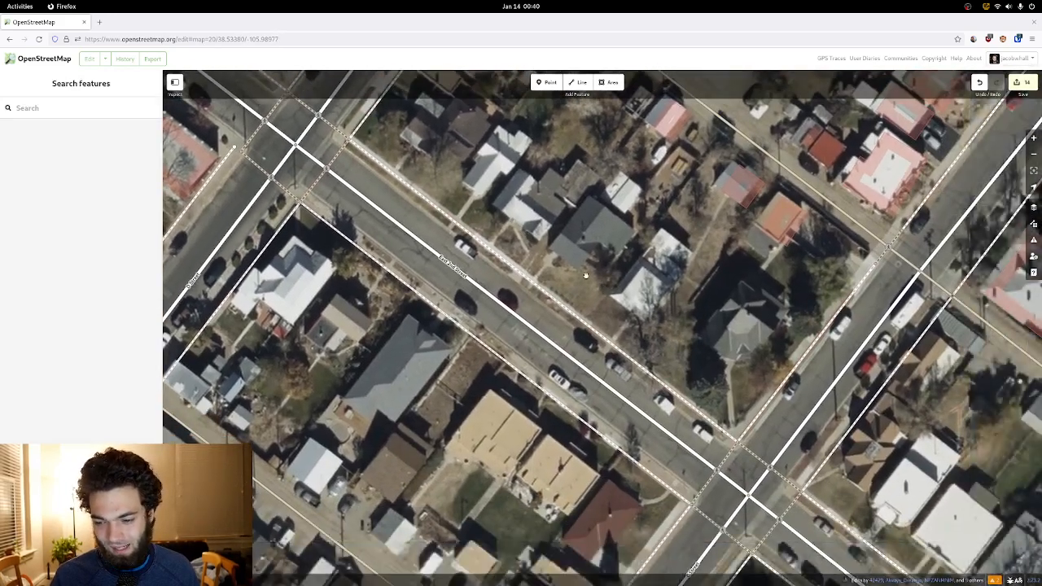
{"action": "left_click_drag", "start_coordinate": [608, 290], "coordinate": [537, 217]}
{"action": "left_click_drag", "start_coordinate": [576, 349], "coordinate": [517, 247]}
{"action": "left_click_drag", "start_coordinate": [610, 283], "coordinate": [537, 248]}
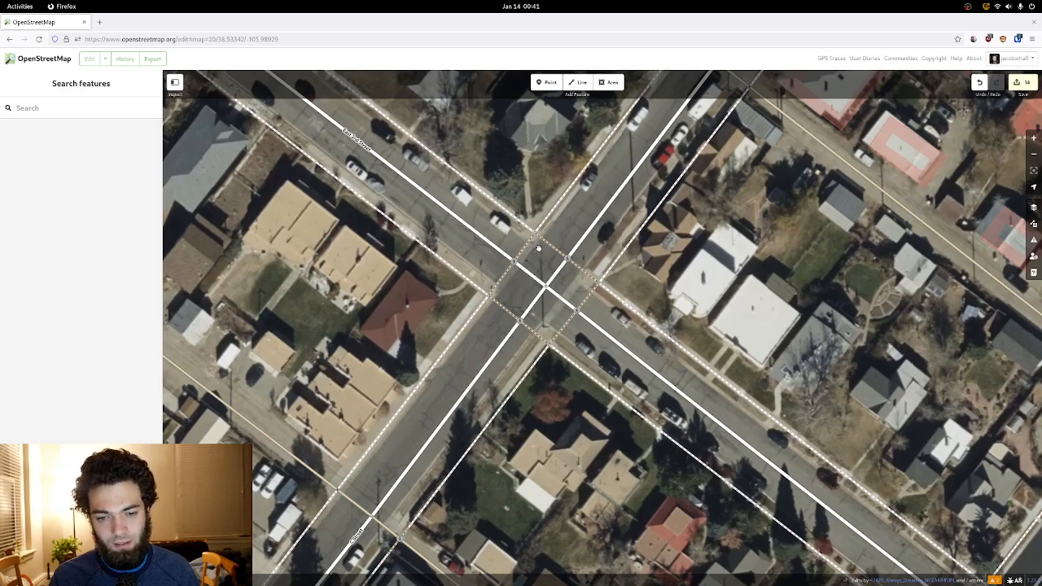
{"action": "left_click_drag", "start_coordinate": [537, 249], "coordinate": [514, 227]}
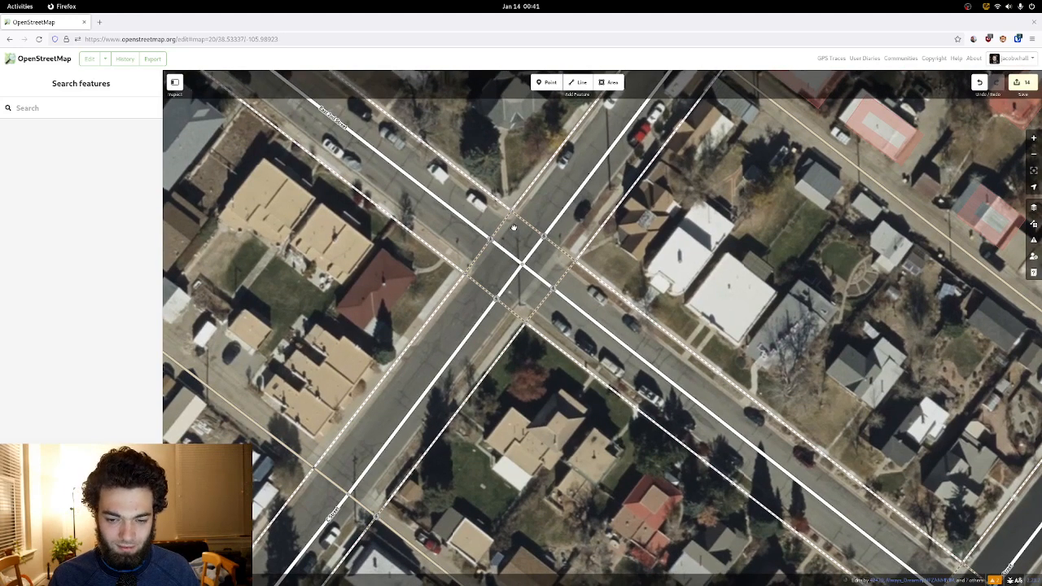
{"action": "scroll", "coordinate": [715, 269], "scroll_direction": "down", "scroll_amount": 2}
{"action": "left_click_drag", "start_coordinate": [716, 269], "coordinate": [511, 179]}
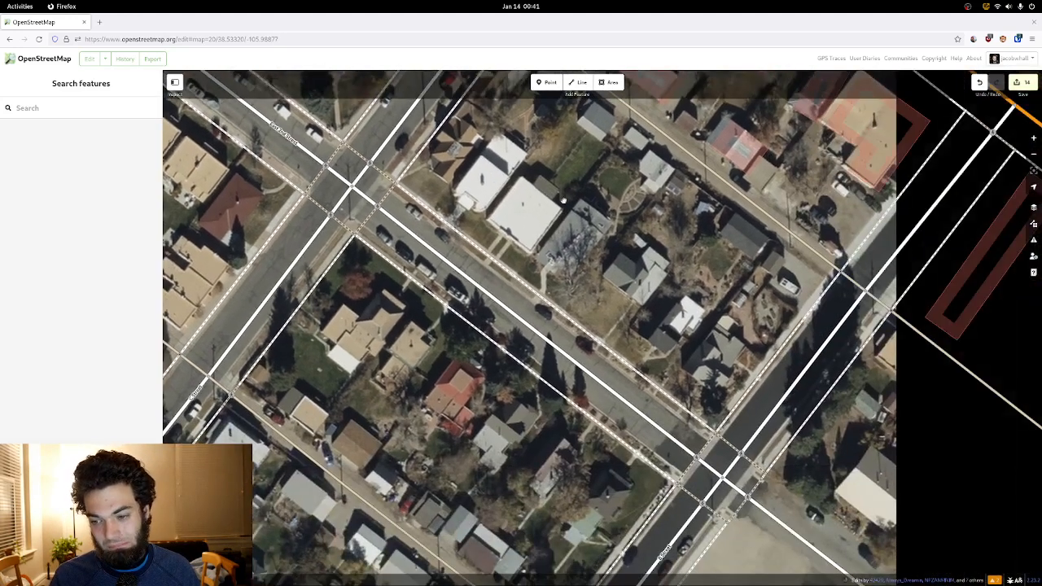
- Examine the mapped features around East 1st Street, C Street and the Touber Municipal Building
{"action": "left_click_drag", "start_coordinate": [621, 210], "coordinate": [572, 380]}
{"action": "left_click", "coordinate": [541, 231]}
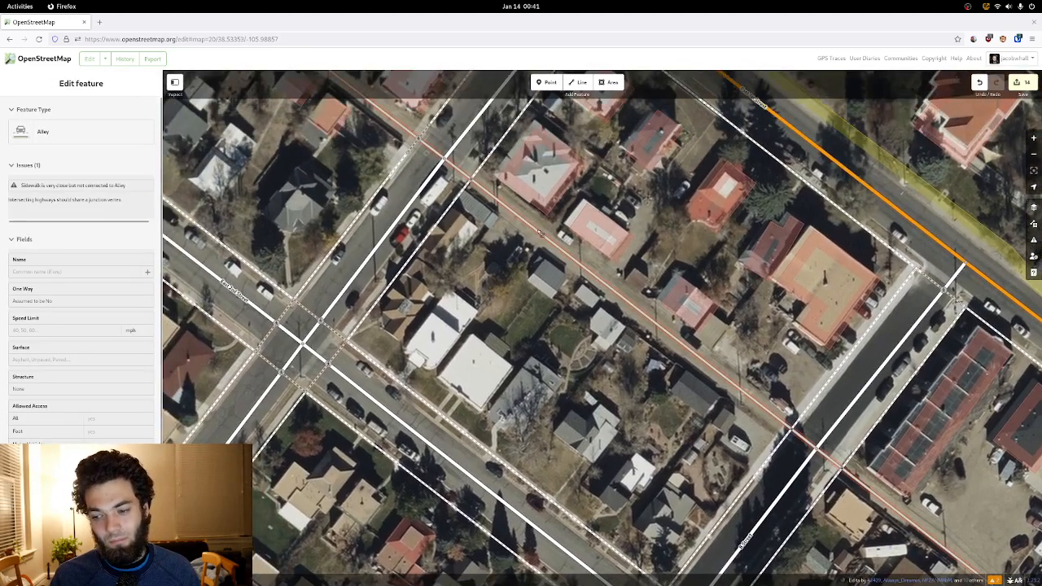
{"action": "left_click", "coordinate": [531, 241]}
{"action": "left_click_drag", "start_coordinate": [525, 230], "coordinate": [512, 472]}
{"action": "left_click_drag", "start_coordinate": [606, 338], "coordinate": [564, 436]}
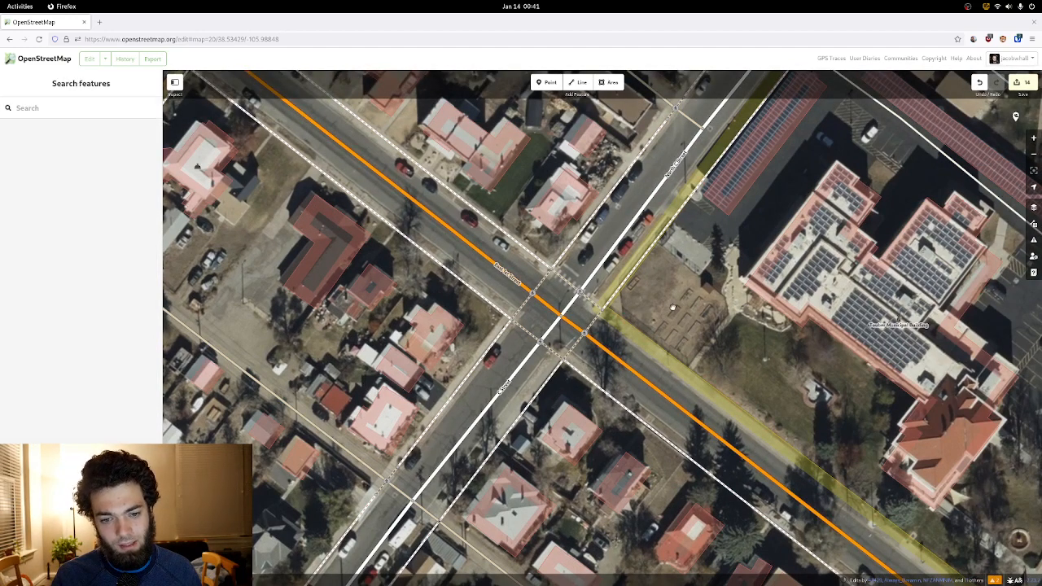
{"action": "left_click_drag", "start_coordinate": [672, 307], "coordinate": [530, 440]}
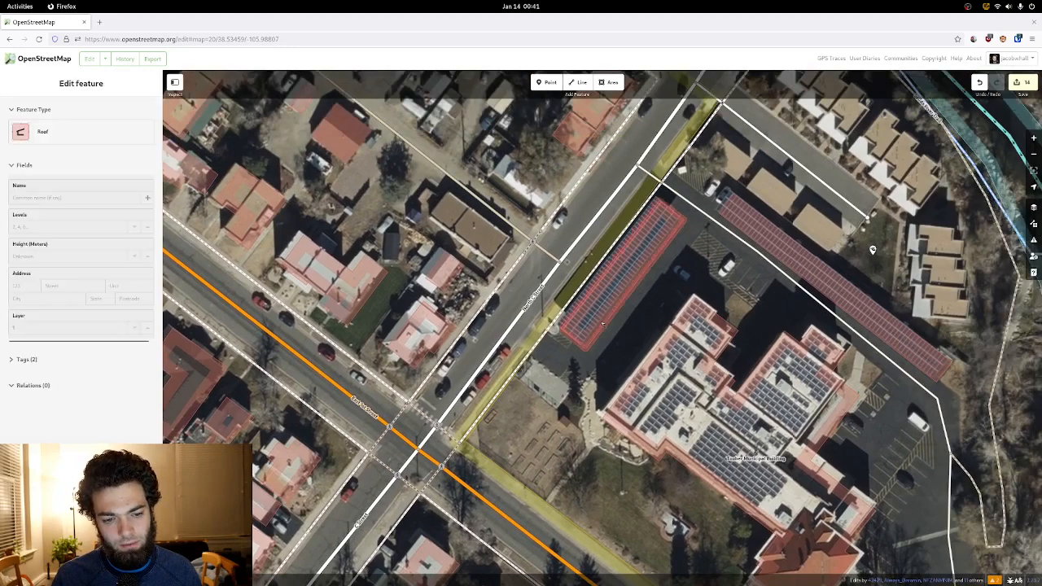
{"action": "left_click_drag", "start_coordinate": [632, 288], "coordinate": [535, 415]}
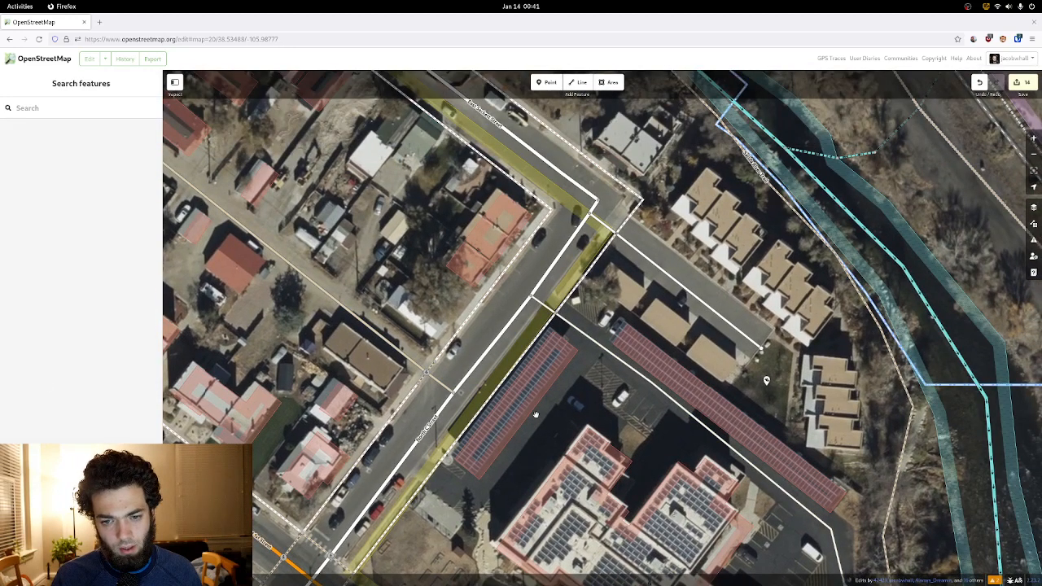
{"action": "left_click_drag", "start_coordinate": [536, 415], "coordinate": [507, 316]}
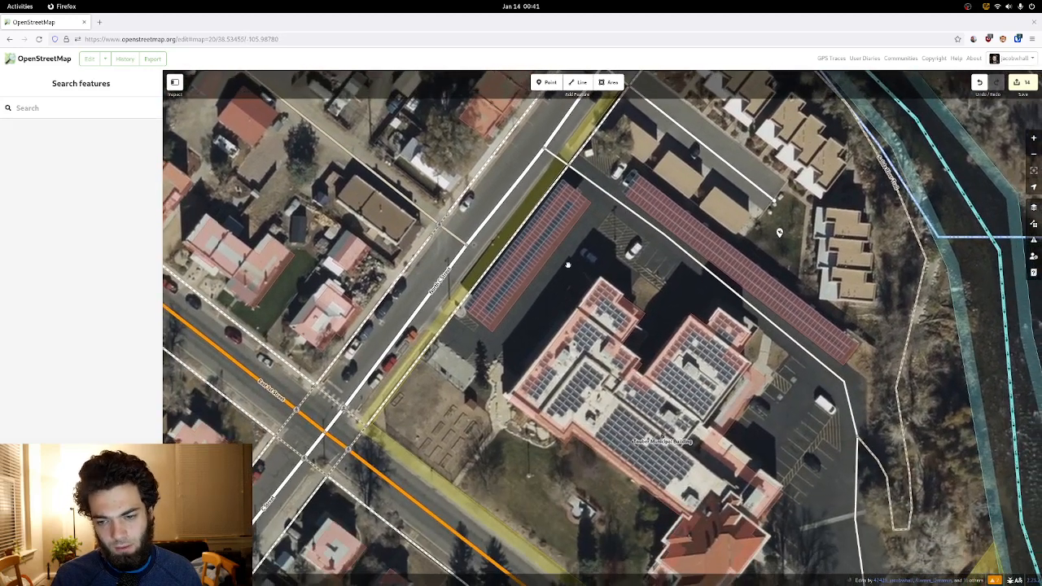
{"action": "left_click", "coordinate": [506, 316]}
{"action": "left_click_drag", "start_coordinate": [472, 438], "coordinate": [496, 313]}
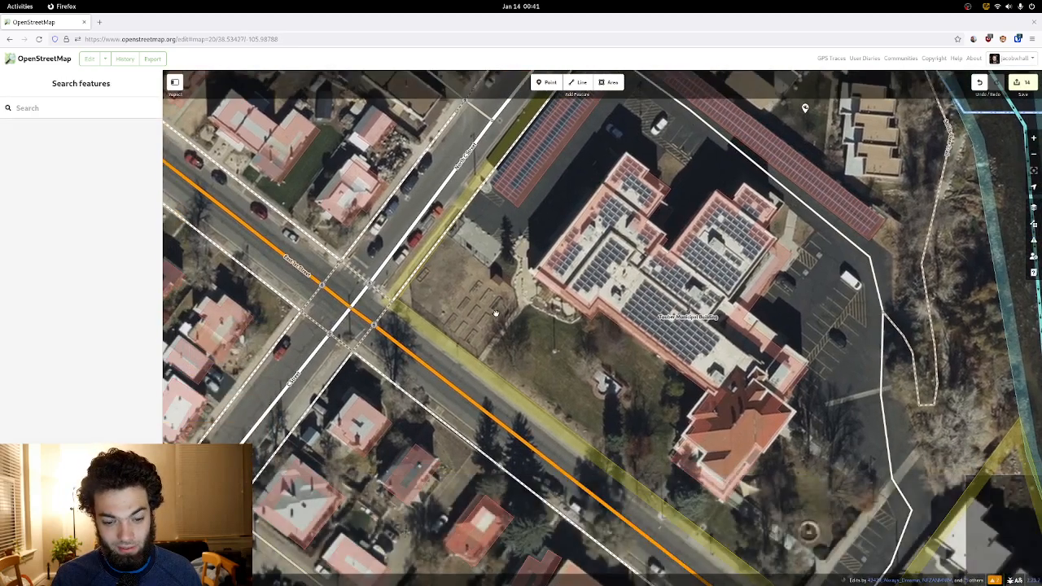
- Examine the mapped sidewalks and crossings from East 1st Street and C Street southeast to Park Avenue for missing features
{"action": "left_click_drag", "start_coordinate": [518, 406], "coordinate": [441, 225]}
{"action": "left_click_drag", "start_coordinate": [514, 417], "coordinate": [501, 268]}
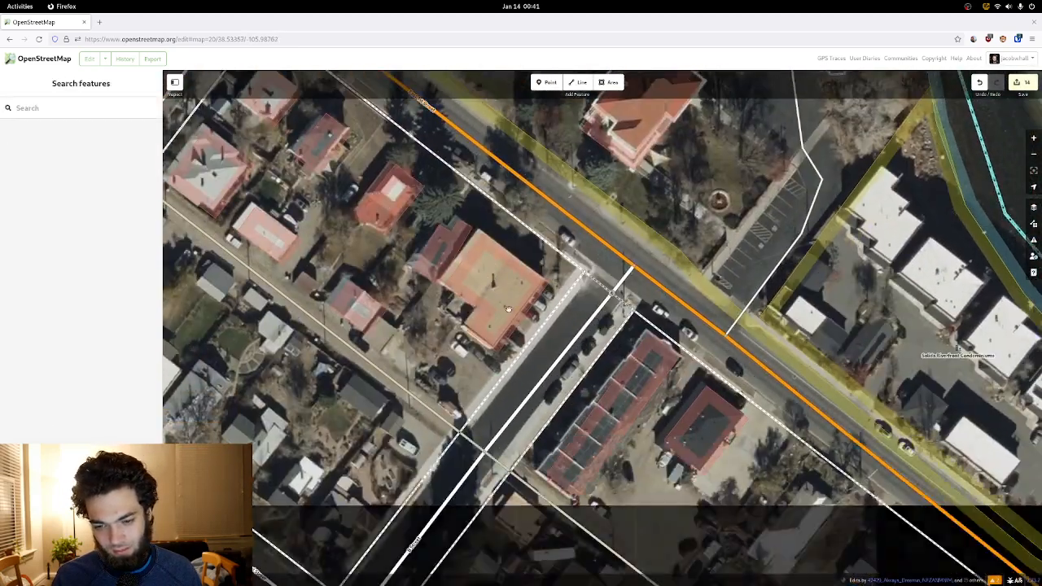
{"action": "left_click_drag", "start_coordinate": [537, 389], "coordinate": [529, 266]}
{"action": "scroll", "coordinate": [529, 265], "scroll_direction": "down", "scroll_amount": 3}
{"action": "left_click_drag", "start_coordinate": [554, 317], "coordinate": [546, 277]}
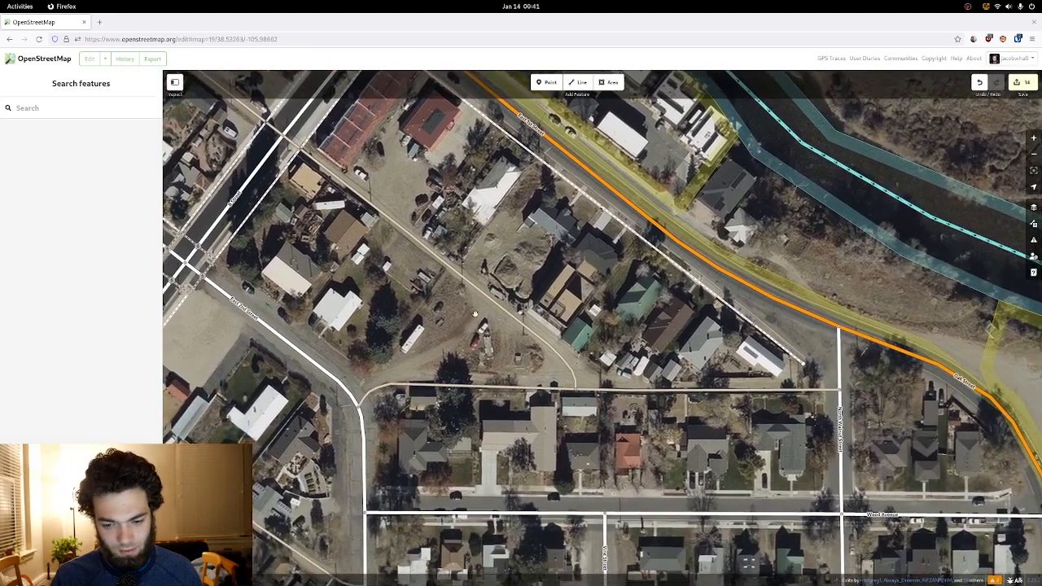
{"action": "left_click_drag", "start_coordinate": [475, 313], "coordinate": [605, 339]}
{"action": "left_click_drag", "start_coordinate": [534, 385], "coordinate": [615, 350]}
{"action": "left_click_drag", "start_coordinate": [564, 398], "coordinate": [586, 275]}
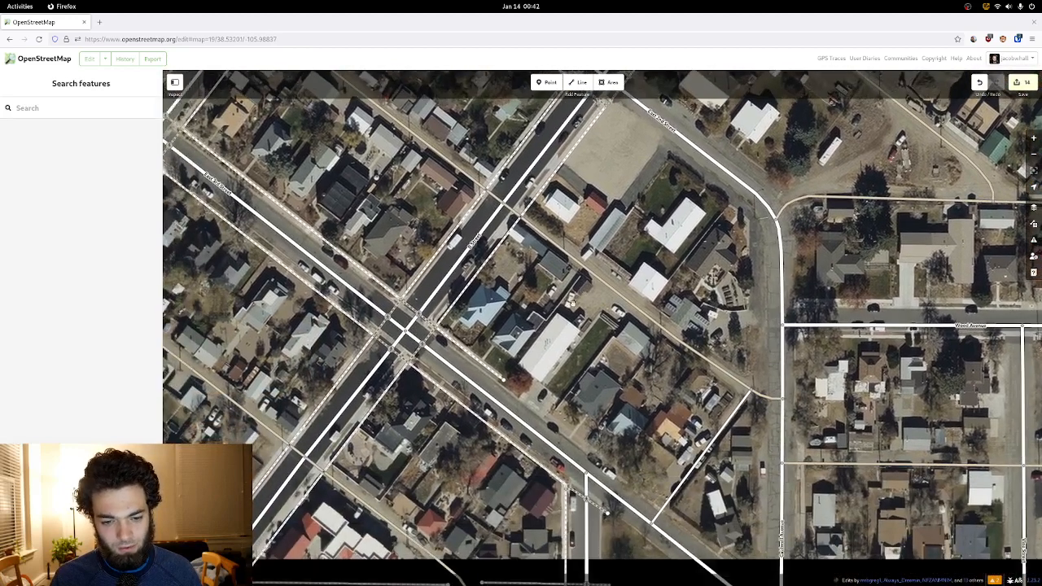
{"action": "left_click_drag", "start_coordinate": [550, 325], "coordinate": [612, 233]}
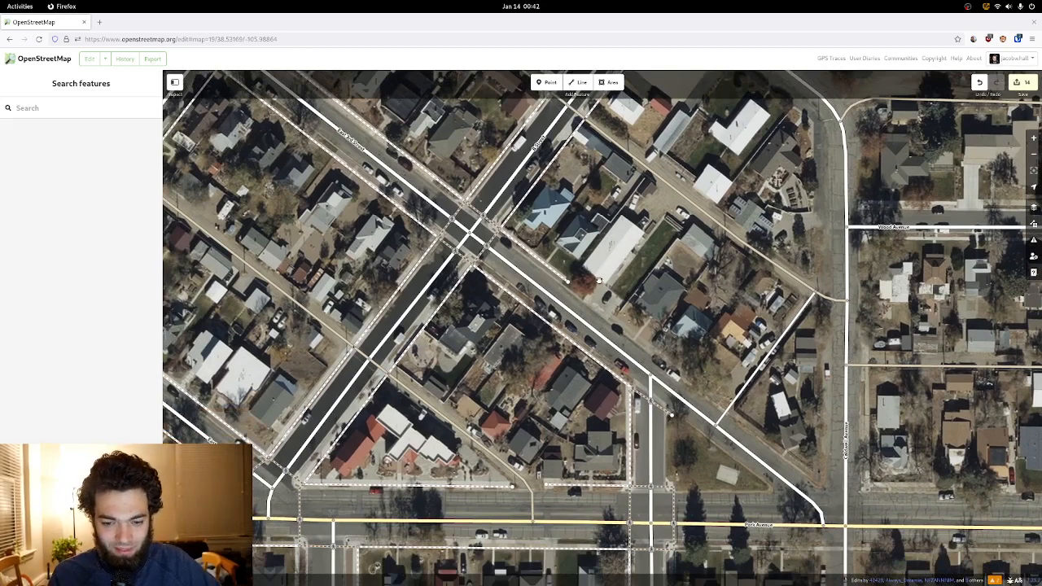
{"action": "left_click_drag", "start_coordinate": [599, 279], "coordinate": [628, 240]}
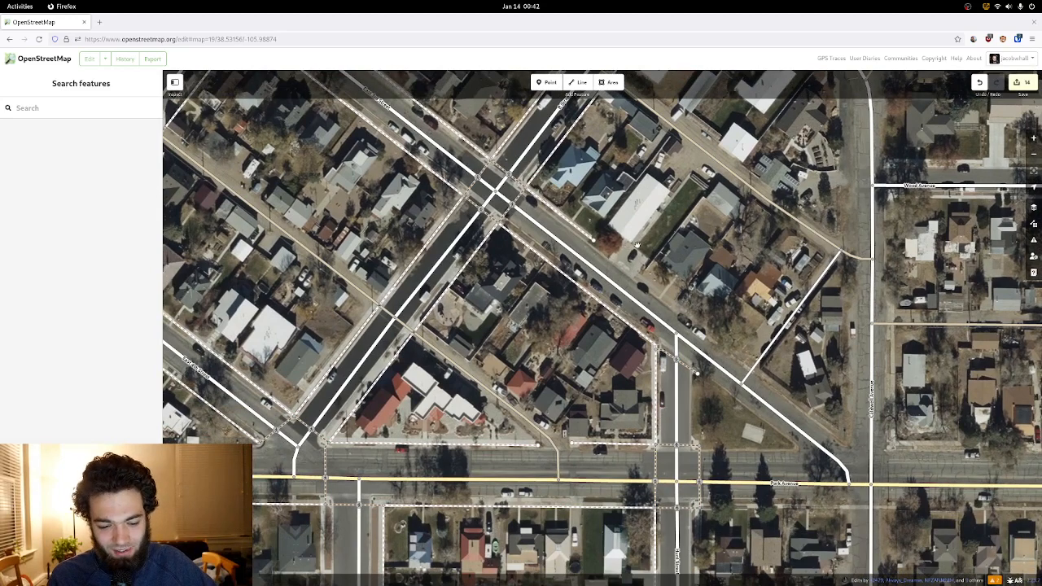
{"action": "left_click_drag", "start_coordinate": [637, 245], "coordinate": [638, 201]}
{"action": "left_click_drag", "start_coordinate": [576, 366], "coordinate": [593, 291]}
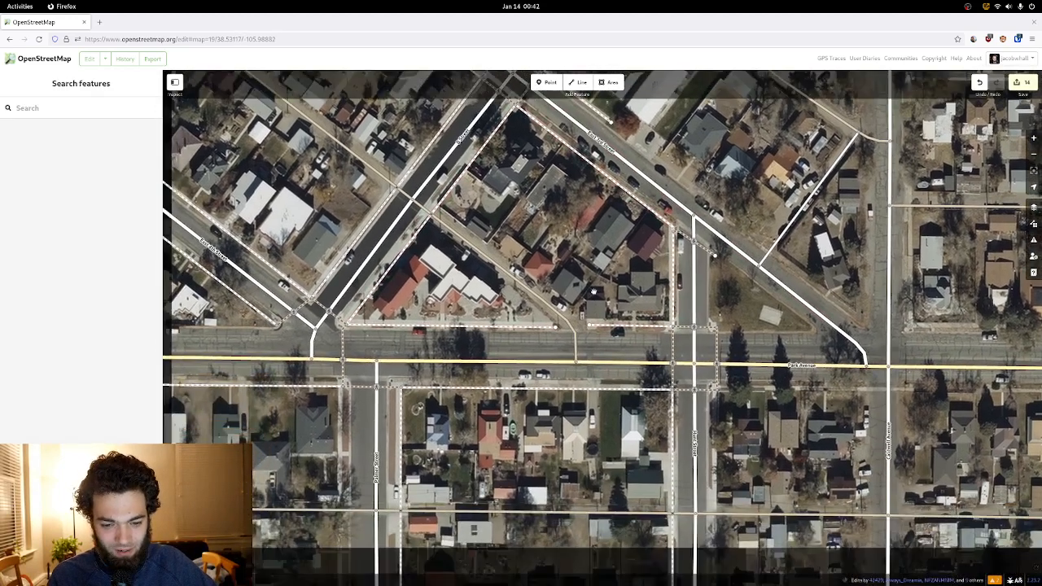
{"action": "left_click_drag", "start_coordinate": [574, 372], "coordinate": [599, 392]}
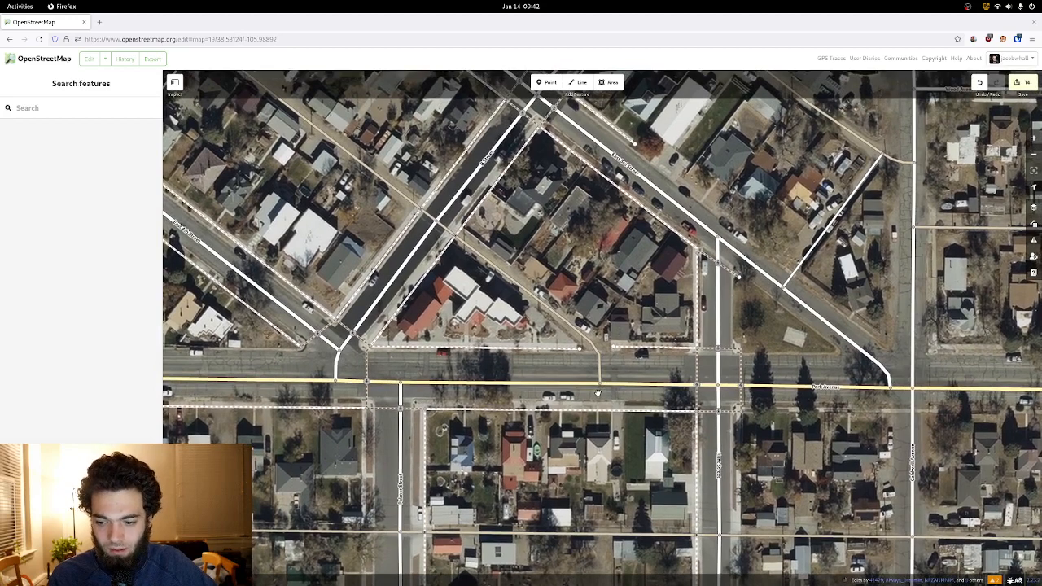
- Shift the background imagery offset so the aerial photo lines up with the mapped streets near Park Avenue
{"action": "left_click", "coordinate": [1034, 207]}
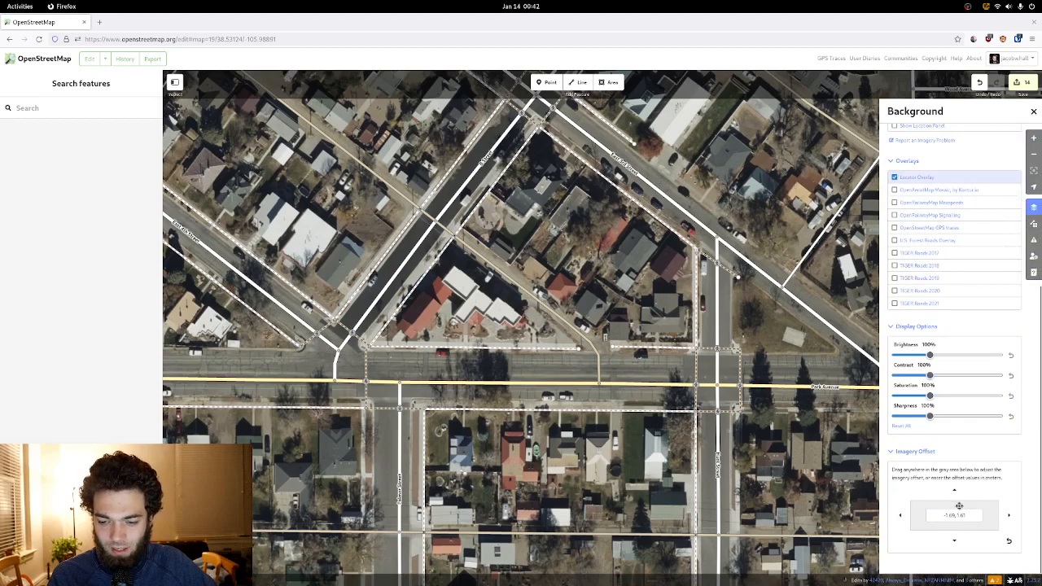
{"action": "left_click_drag", "start_coordinate": [959, 506], "coordinate": [963, 517]}
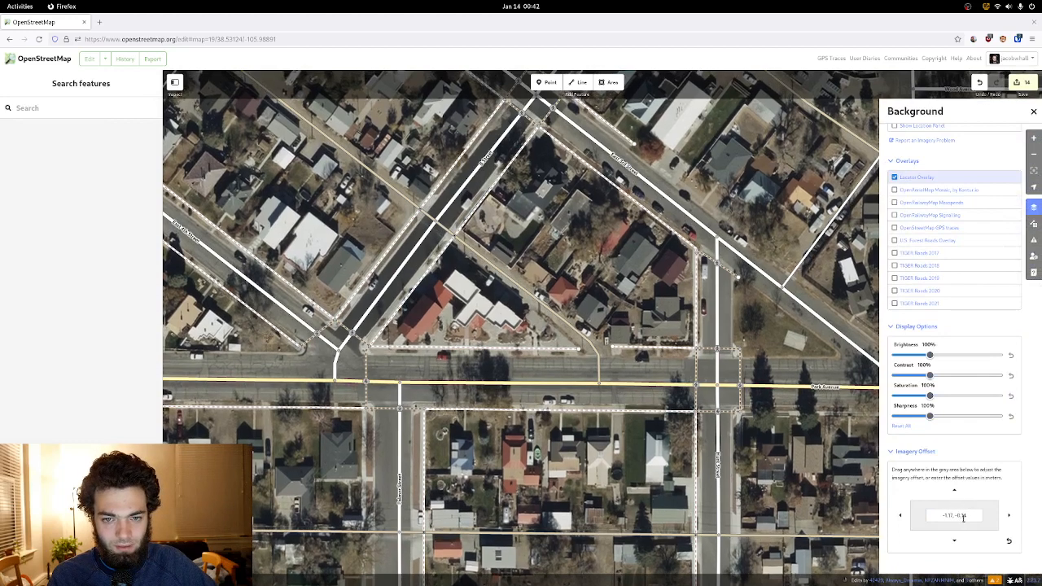
{"action": "left_click", "coordinate": [1033, 111]}
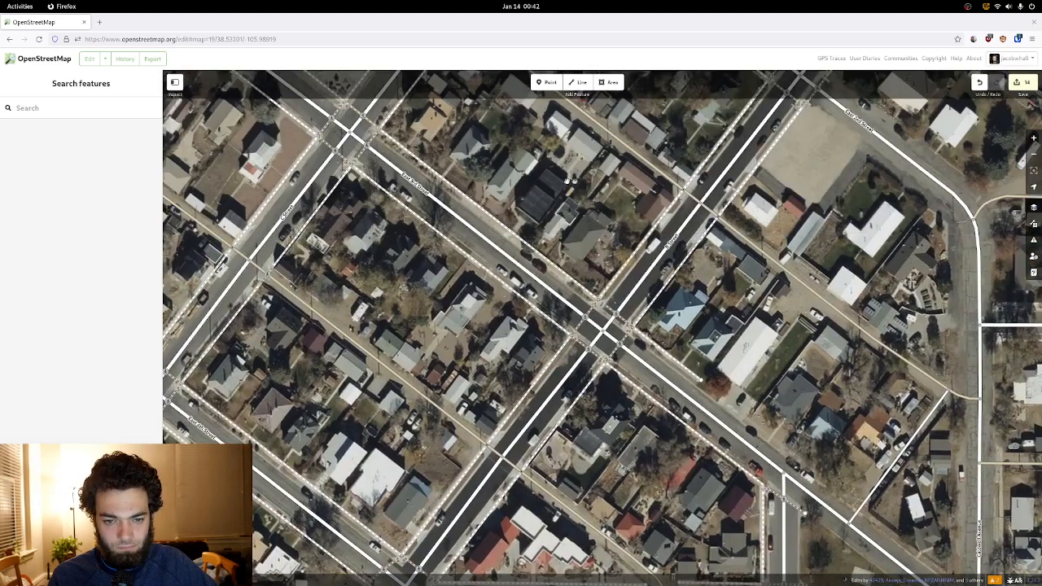
- Realign the background imagery offset with the mapped crossings at the East 3rd Street and C Street intersection
{"action": "scroll", "coordinate": [705, 332], "scroll_direction": "up", "scroll_amount": 2}
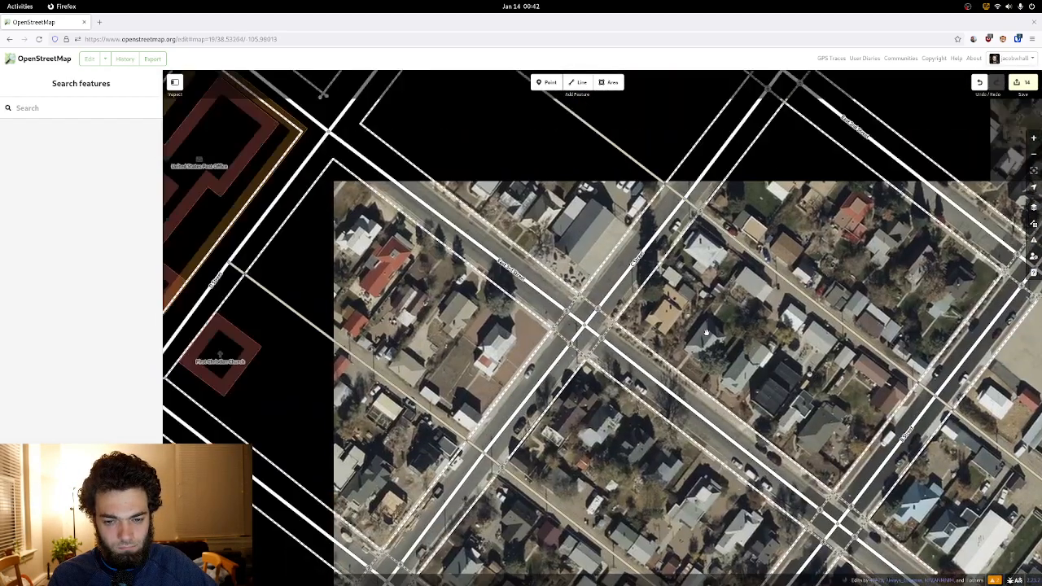
{"action": "scroll", "coordinate": [609, 278], "scroll_direction": "up", "scroll_amount": 2}
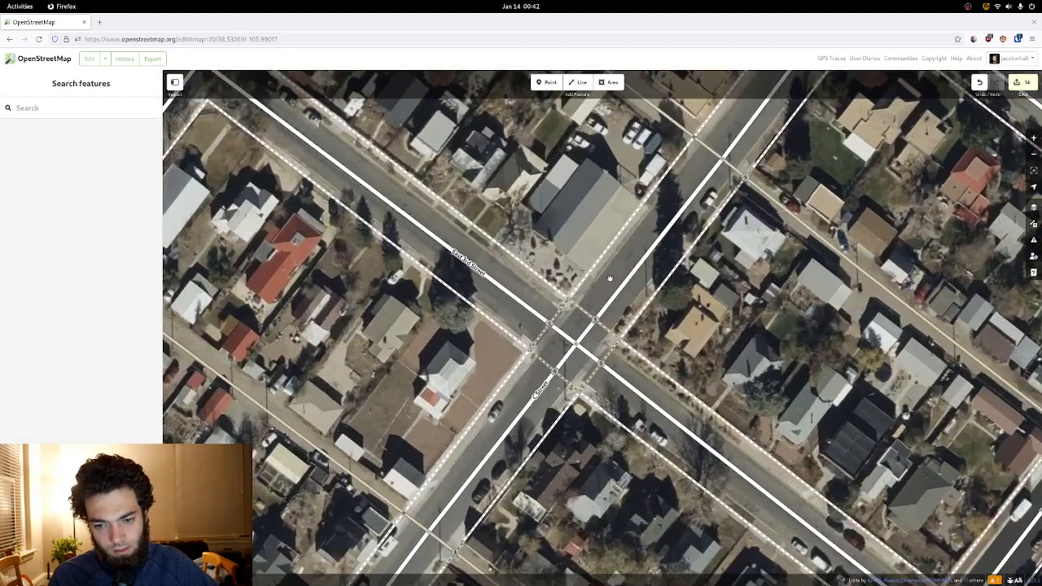
{"action": "scroll", "coordinate": [610, 278], "scroll_direction": "up", "scroll_amount": 1}
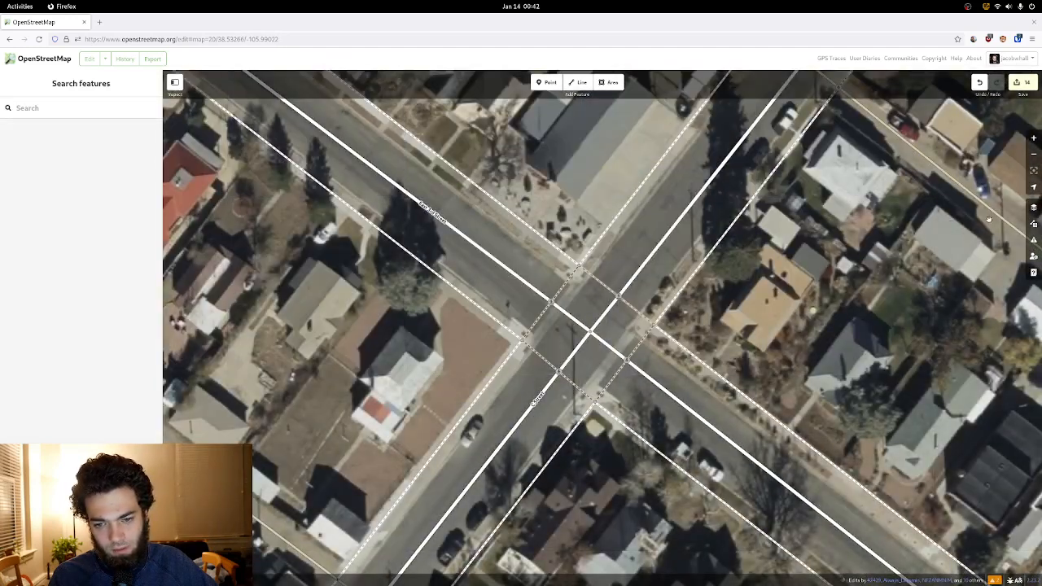
{"action": "left_click", "coordinate": [1033, 207]}
{"action": "left_click_drag", "start_coordinate": [954, 506], "coordinate": [965, 493]}
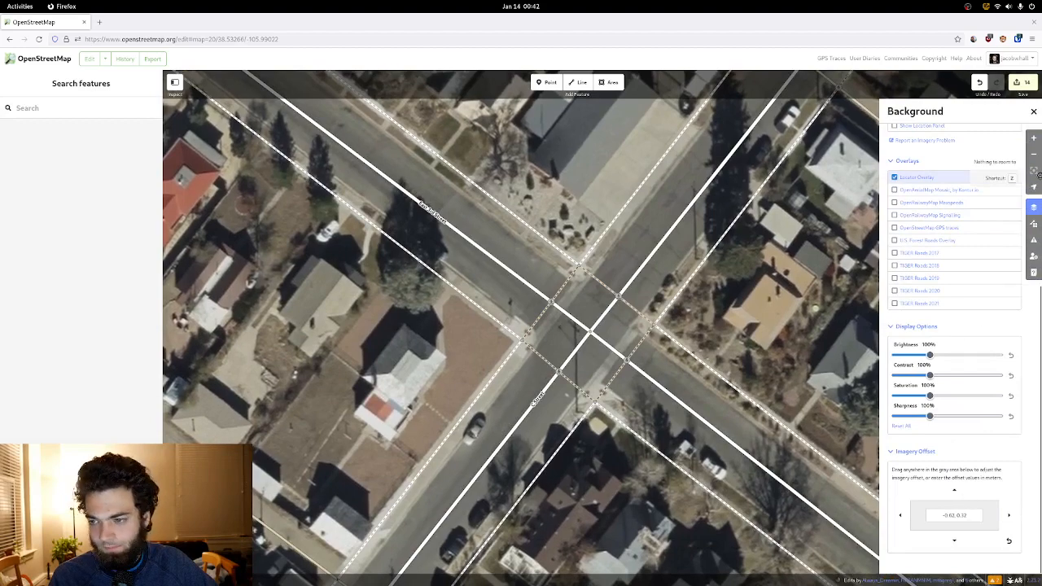
{"action": "left_click", "coordinate": [1033, 113]}
- Examine the blocks around East 2nd and East 3rd Streets between C Street and E Street for missing crossings
{"action": "left_click_drag", "start_coordinate": [725, 291], "coordinate": [648, 415]}
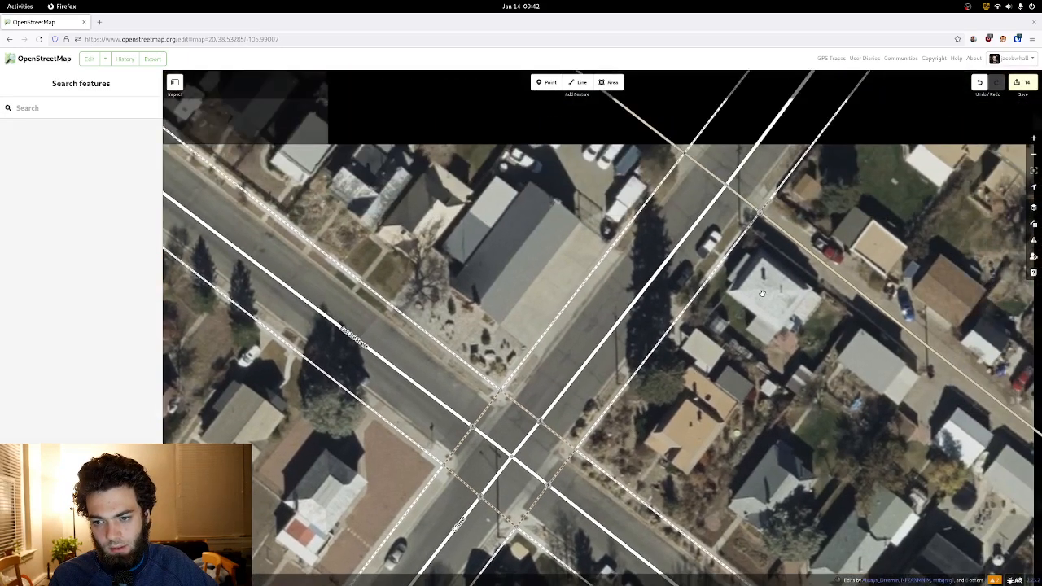
{"action": "left_click_drag", "start_coordinate": [805, 220], "coordinate": [684, 378]}
{"action": "scroll", "coordinate": [685, 378], "scroll_direction": "down", "scroll_amount": 5}
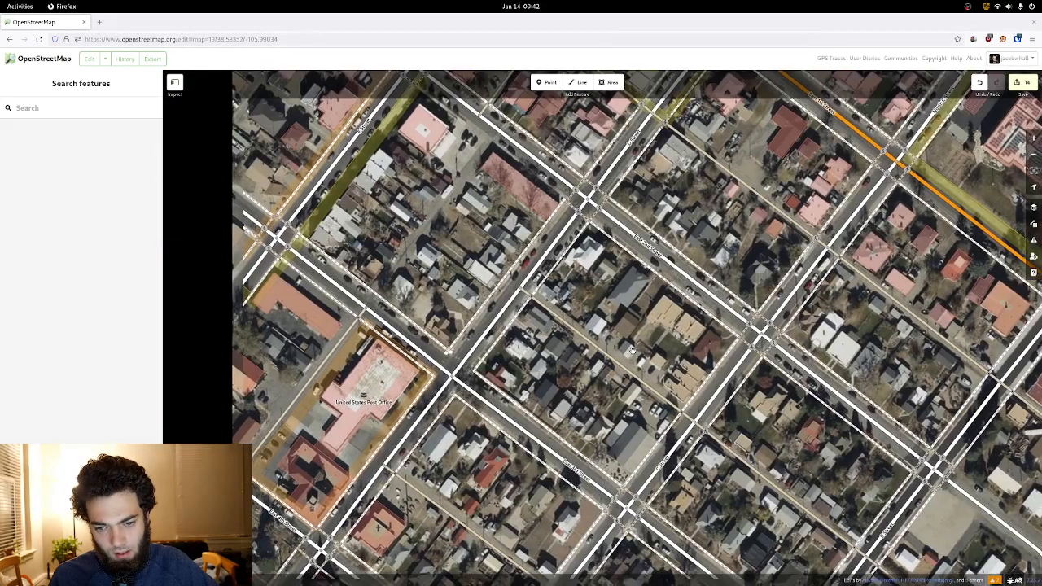
{"action": "left_click_drag", "start_coordinate": [632, 349], "coordinate": [686, 271]}
{"action": "left_click_drag", "start_coordinate": [633, 334], "coordinate": [593, 402]}
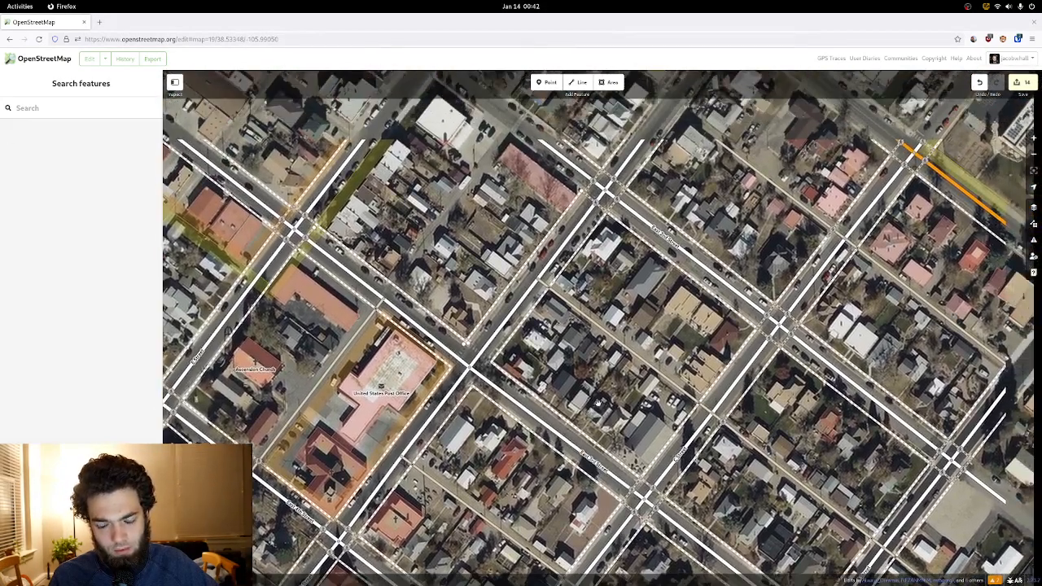
- Adjust the sidewalks at the south and east corners of the East 3rd Street and D Street intersection by the post office
{"action": "left_click_drag", "start_coordinate": [565, 366], "coordinate": [644, 309]}
{"action": "scroll", "coordinate": [644, 332], "scroll_direction": "up", "scroll_amount": 3}
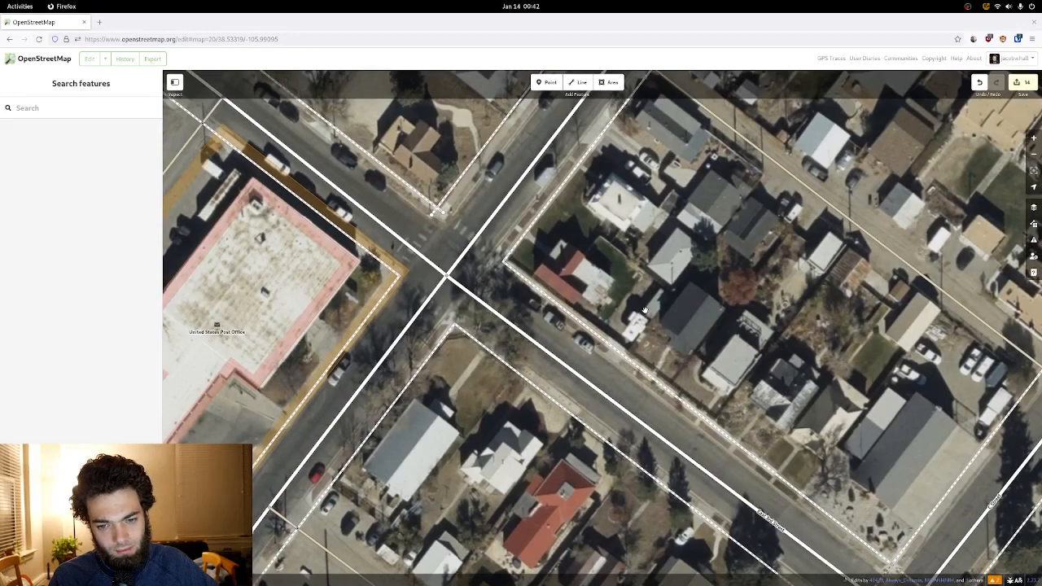
{"action": "left_click_drag", "start_coordinate": [404, 206], "coordinate": [460, 174]}
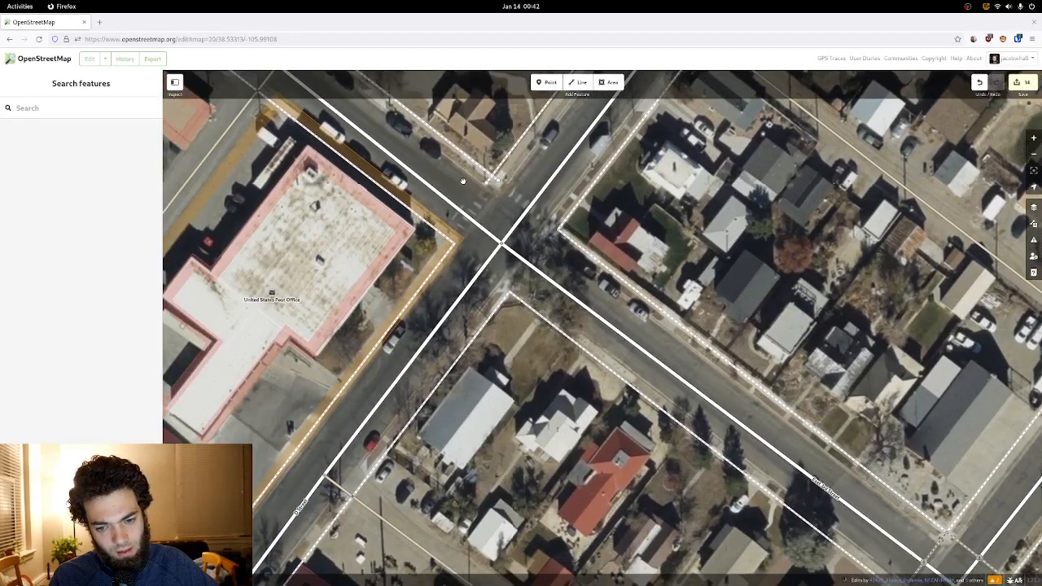
{"action": "left_click_drag", "start_coordinate": [516, 300], "coordinate": [518, 307]}
{"action": "scroll", "coordinate": [518, 307], "scroll_direction": "up", "scroll_amount": 2}
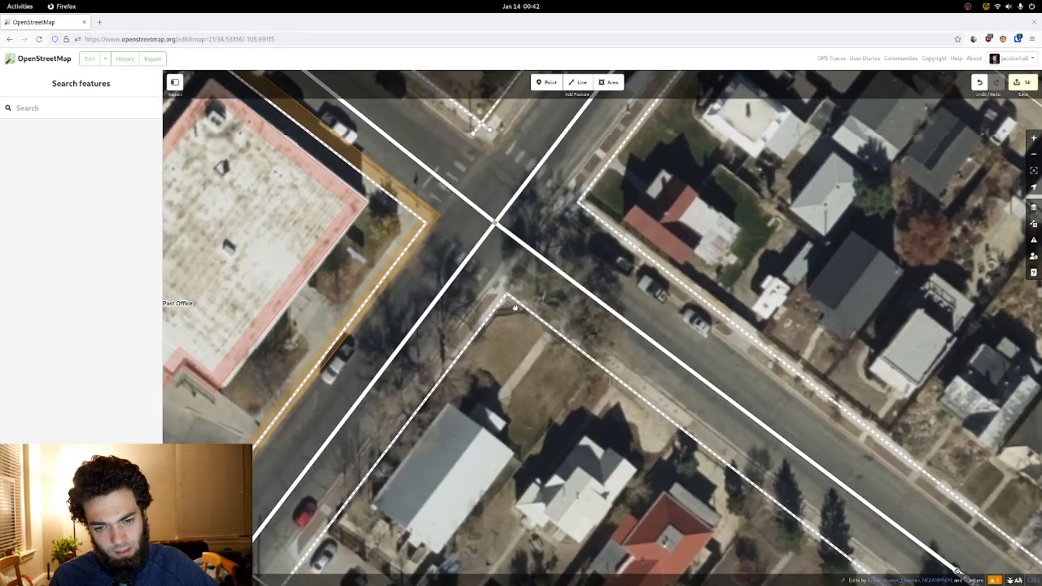
{"action": "key", "text": "Escape"}
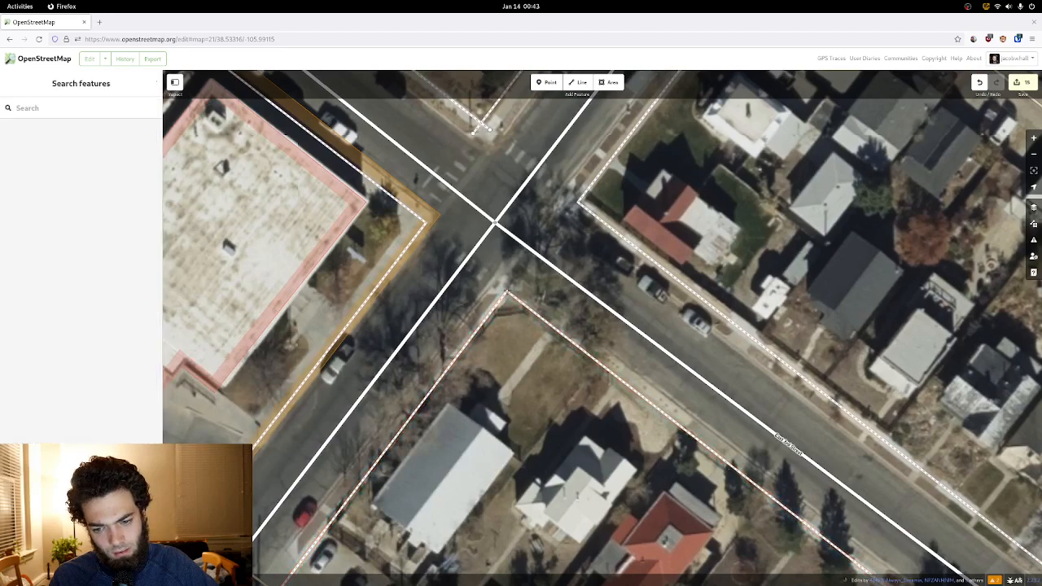
{"action": "left_click", "coordinate": [516, 298]}
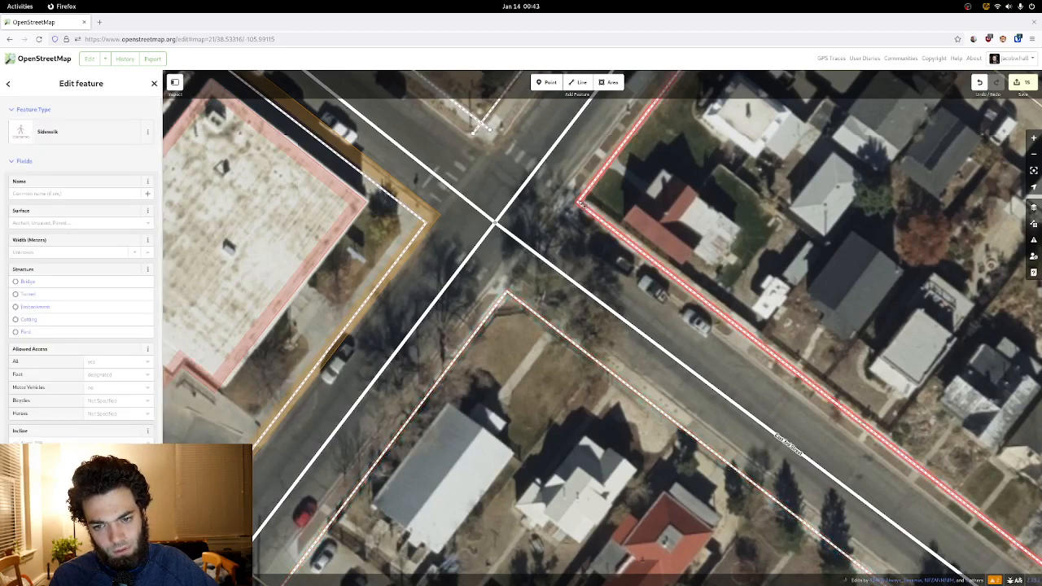
{"action": "key", "text": "Escape"}
{"action": "left_click", "coordinate": [579, 202]}
{"action": "left_click_drag", "start_coordinate": [465, 181], "coordinate": [556, 239]}
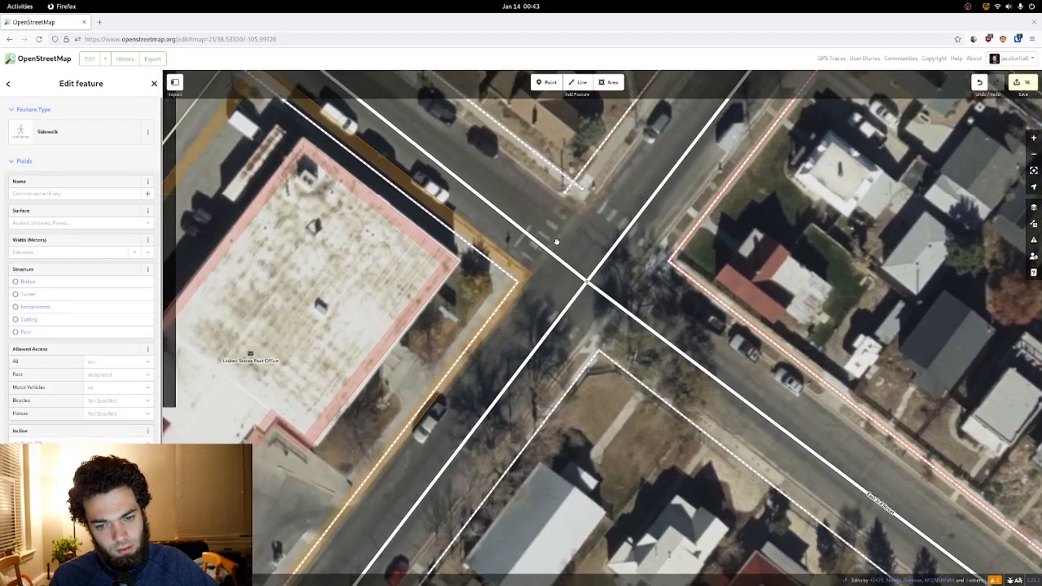
- Switch the background to Esri World Imagery and compare it with the mapped sidewalks and crossings around the post office blocks
{"action": "left_click", "coordinate": [1034, 223]}
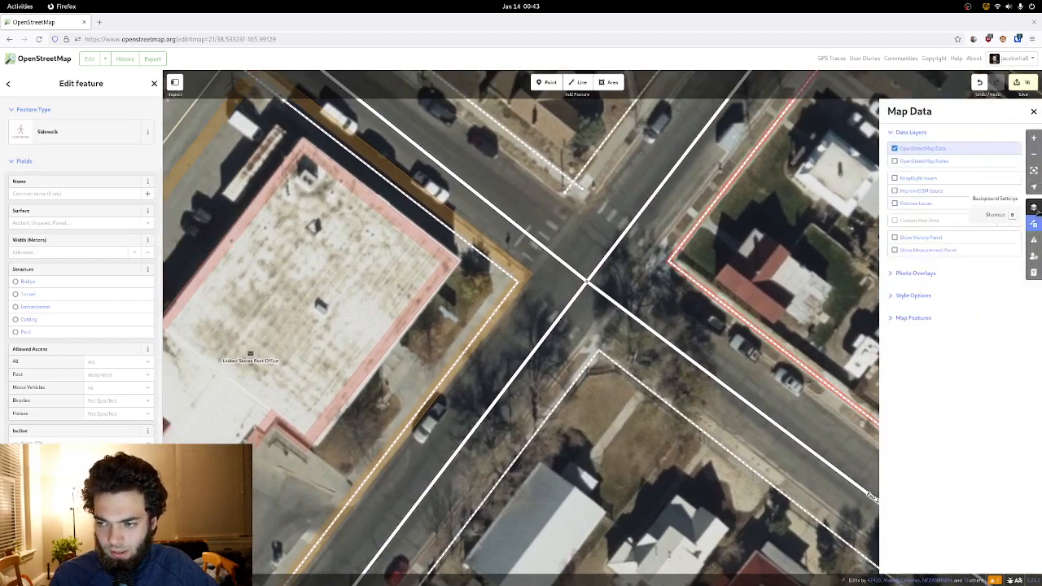
{"action": "left_click", "coordinate": [1034, 208]}
{"action": "scroll", "coordinate": [1000, 213], "scroll_direction": "up", "scroll_amount": 1}
{"action": "scroll", "coordinate": [998, 218], "scroll_direction": "up", "scroll_amount": 3}
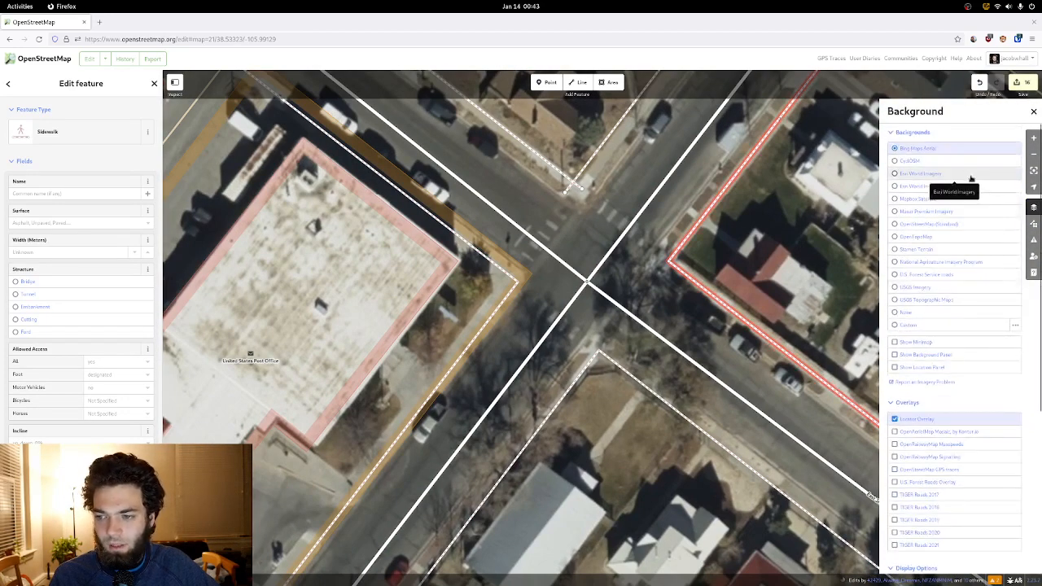
{"action": "left_click", "coordinate": [970, 176]}
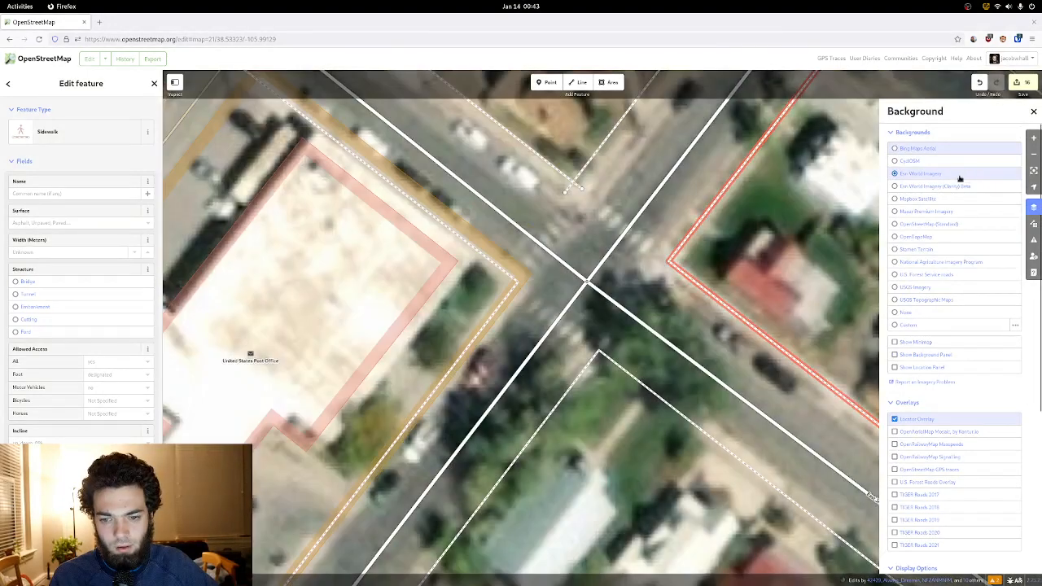
{"action": "scroll", "coordinate": [935, 244], "scroll_direction": "down", "scroll_amount": 2}
{"action": "scroll", "coordinate": [735, 297], "scroll_direction": "down", "scroll_amount": 4}
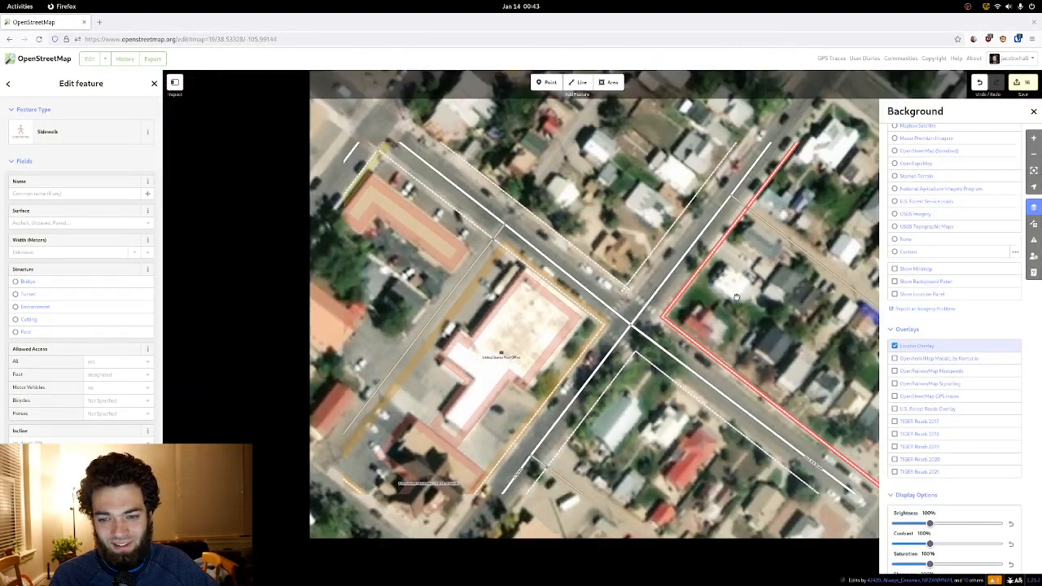
{"action": "left_click_drag", "start_coordinate": [736, 297], "coordinate": [554, 427]}
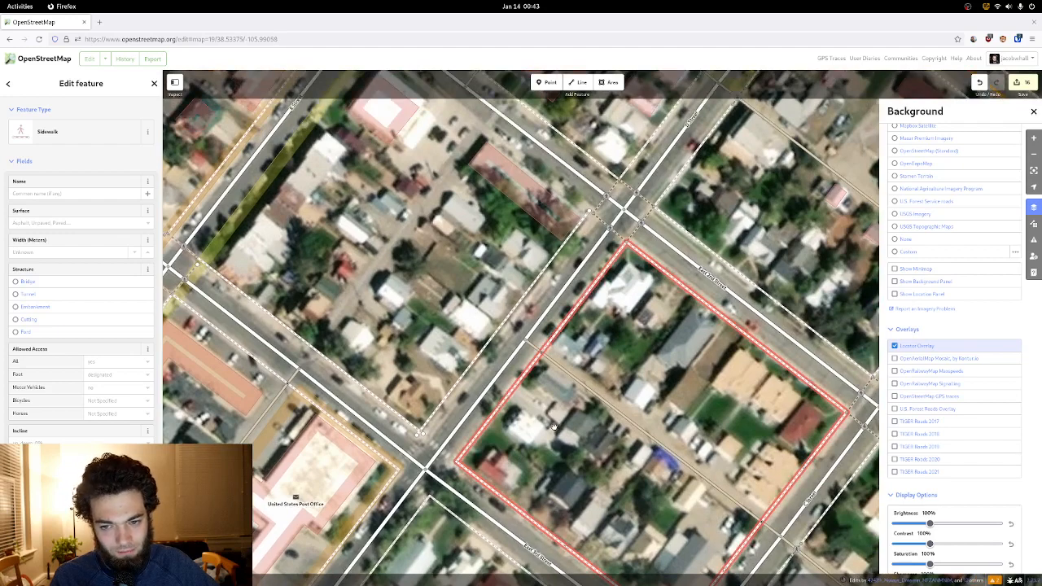
{"action": "left_click_drag", "start_coordinate": [371, 315], "coordinate": [555, 332]}
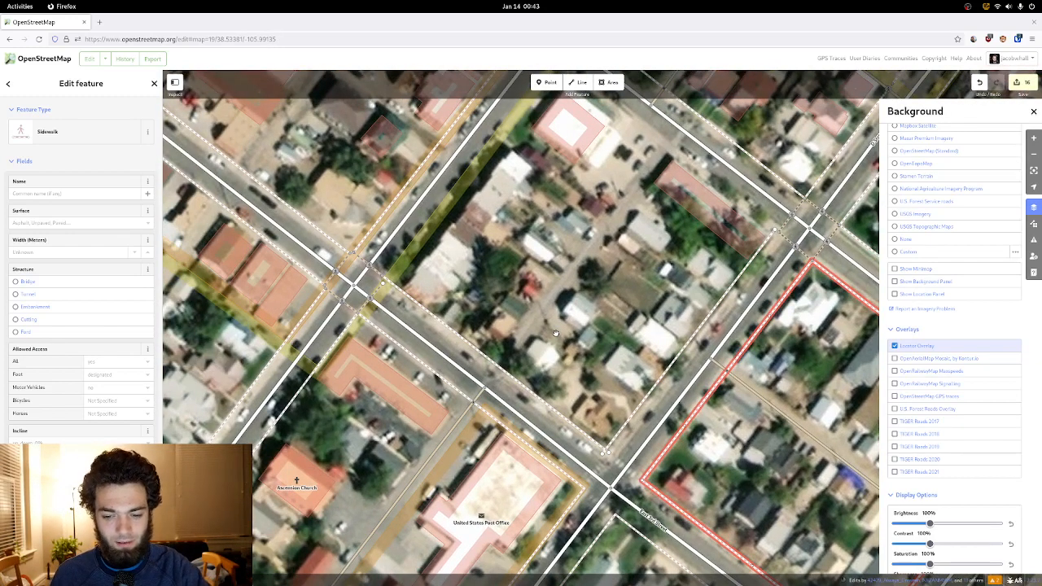
{"action": "left_click_drag", "start_coordinate": [555, 333], "coordinate": [561, 298]}
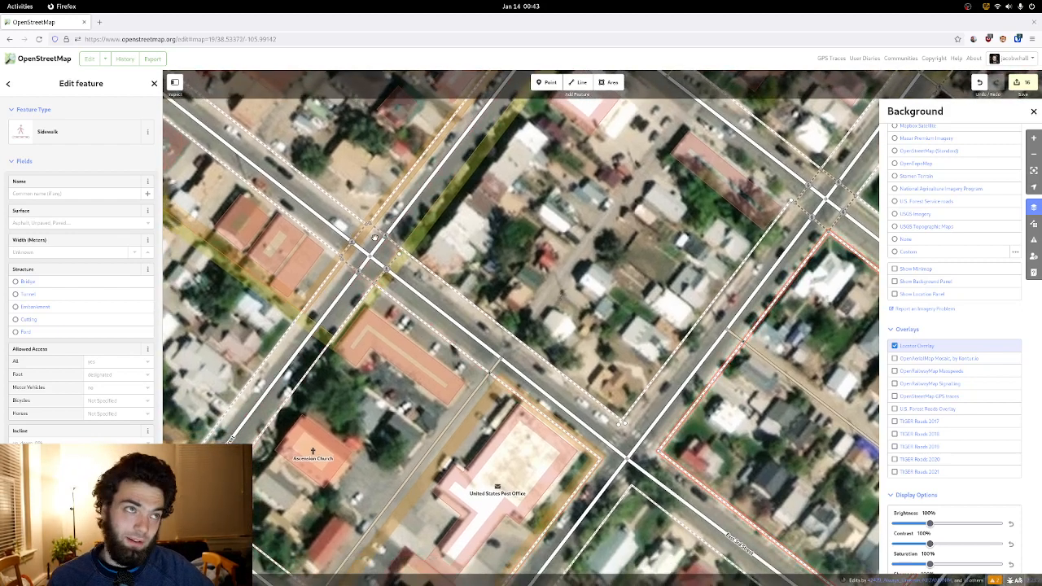
{"action": "left_click_drag", "start_coordinate": [583, 264], "coordinate": [530, 180]}
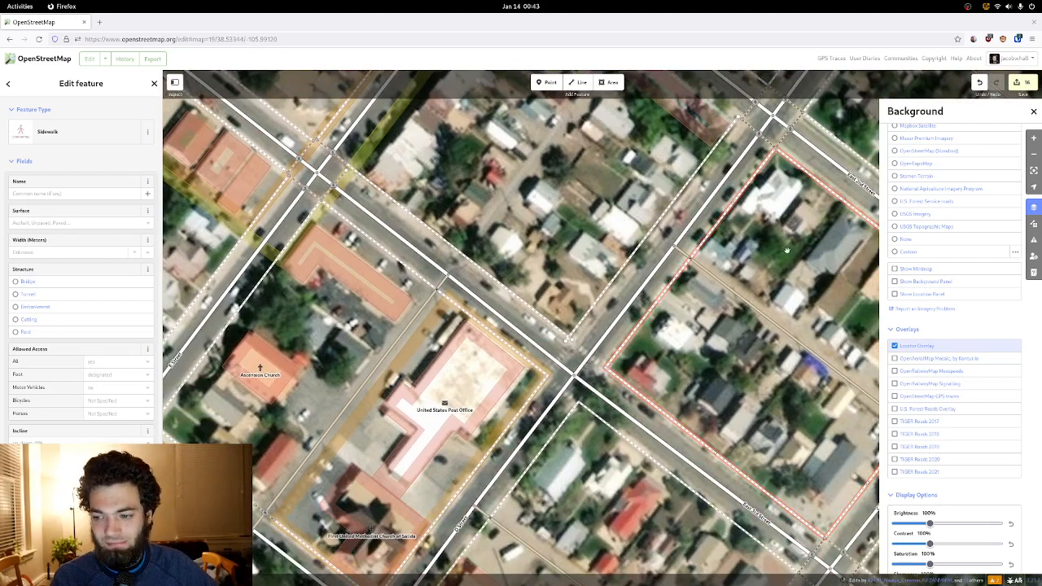
- Switch the background to Mapbox Satellite and shift its imagery offset to line up with the mapped streets
{"action": "scroll", "coordinate": [911, 268], "scroll_direction": "up", "scroll_amount": 2}
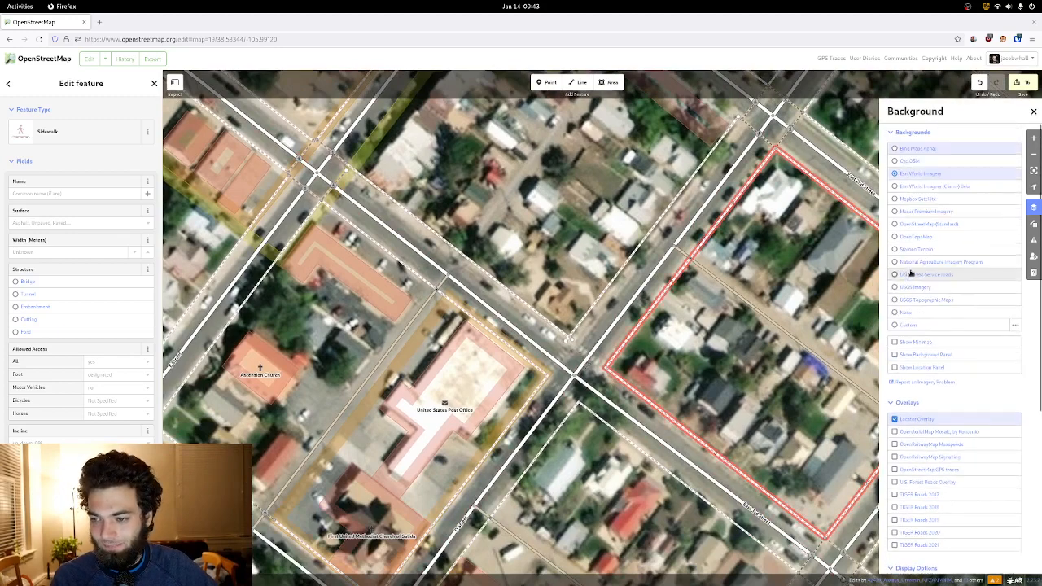
{"action": "left_click", "coordinate": [933, 198]}
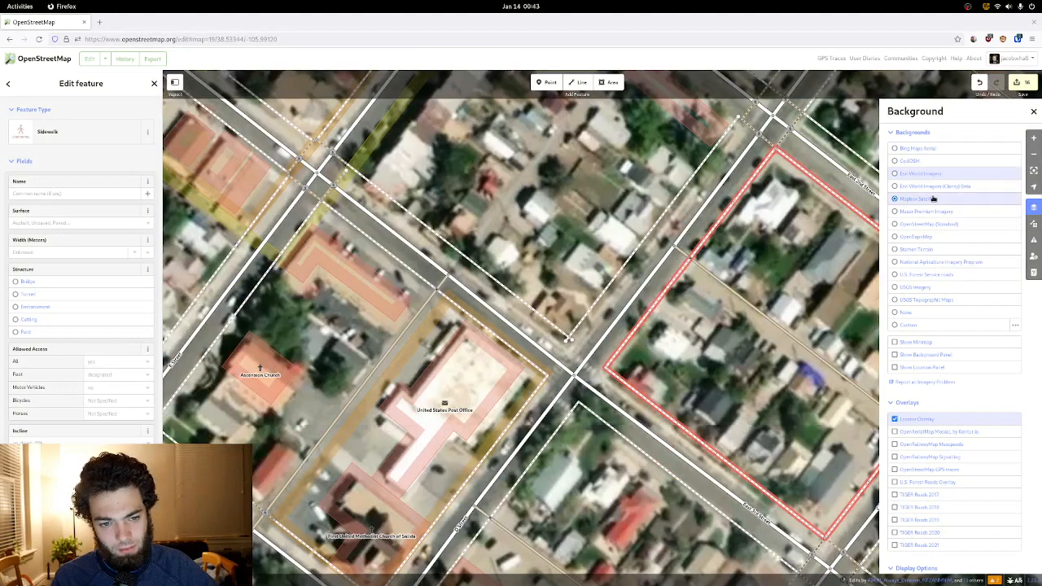
{"action": "scroll", "coordinate": [943, 440], "scroll_direction": "down", "scroll_amount": 5}
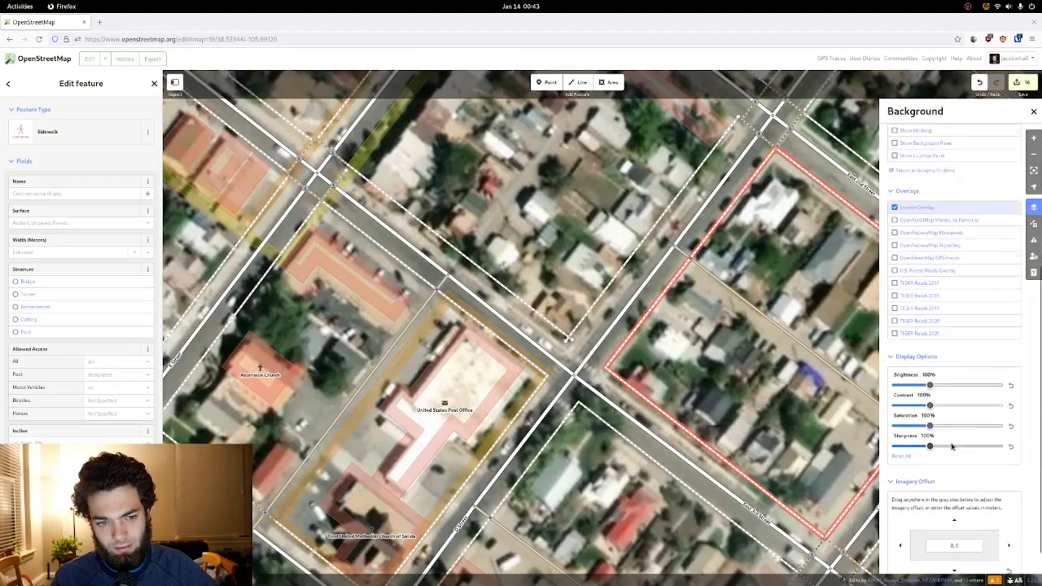
{"action": "left_click_drag", "start_coordinate": [932, 530], "coordinate": [947, 433]}
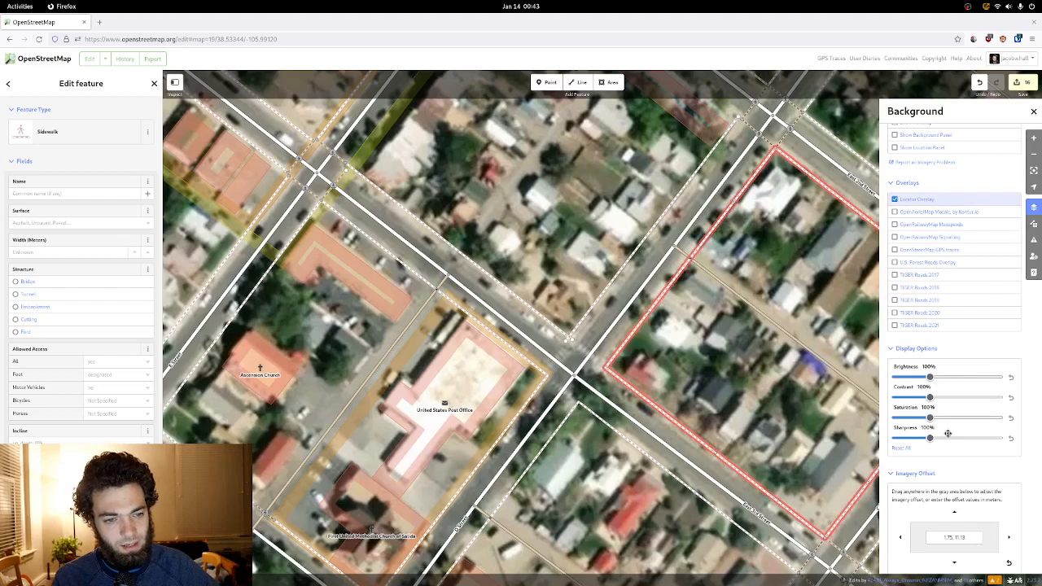
- Refine the Mapbox Satellite imagery offset and check its alignment around the post office and along E Street
{"action": "left_click_drag", "start_coordinate": [947, 433], "coordinate": [948, 434]}
{"action": "left_click_drag", "start_coordinate": [446, 394], "coordinate": [541, 384]}
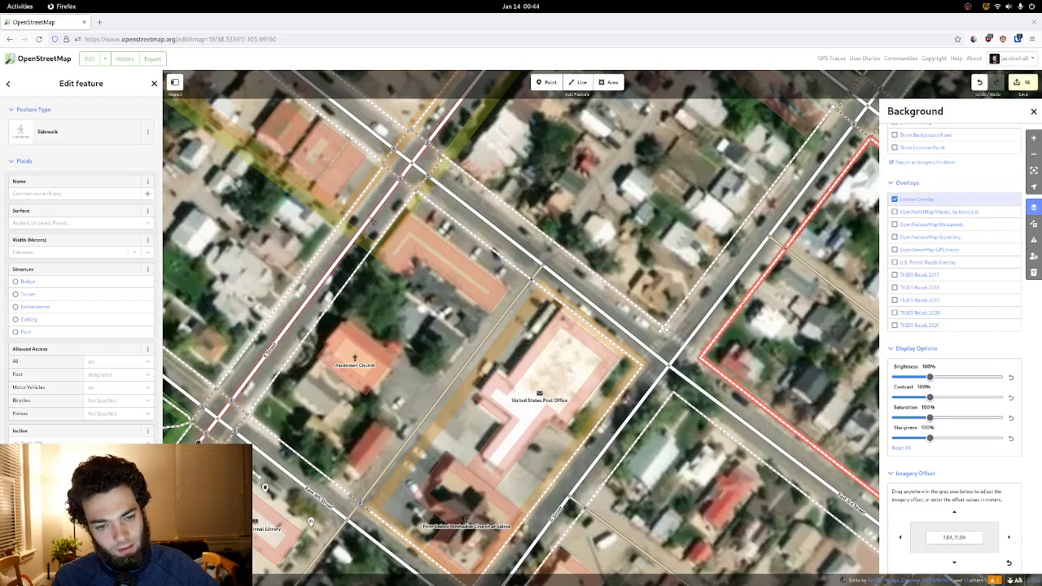
{"action": "left_click_drag", "start_coordinate": [380, 222], "coordinate": [422, 199]}
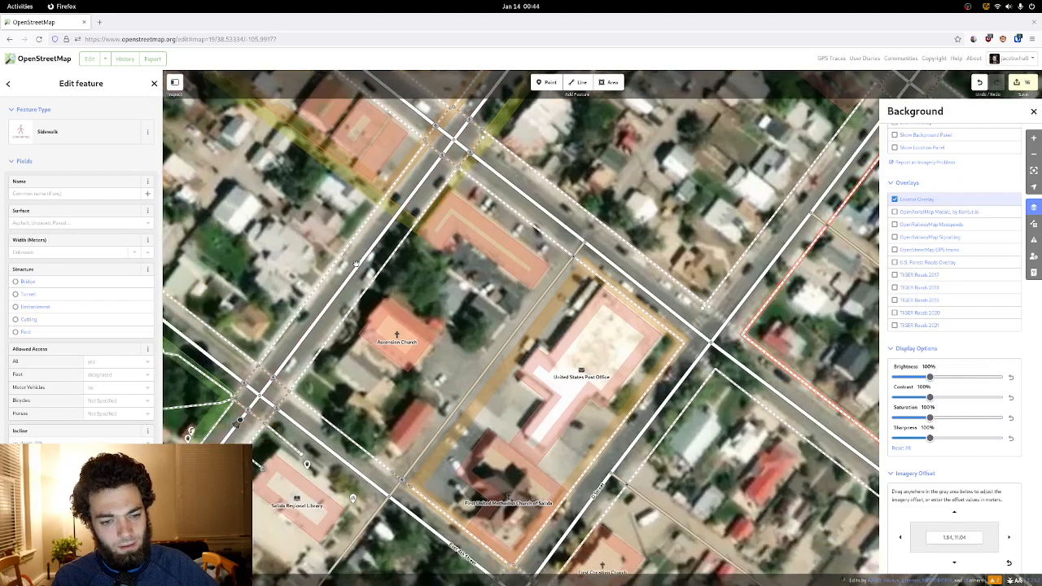
{"action": "left_click_drag", "start_coordinate": [468, 295], "coordinate": [358, 295]}
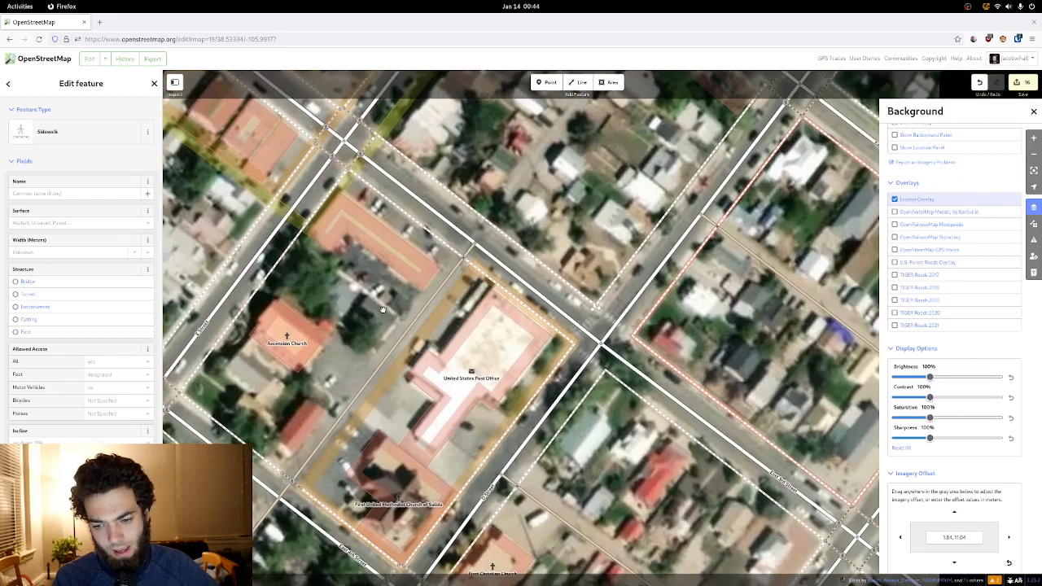
{"action": "left_click_drag", "start_coordinate": [490, 422], "coordinate": [486, 326]}
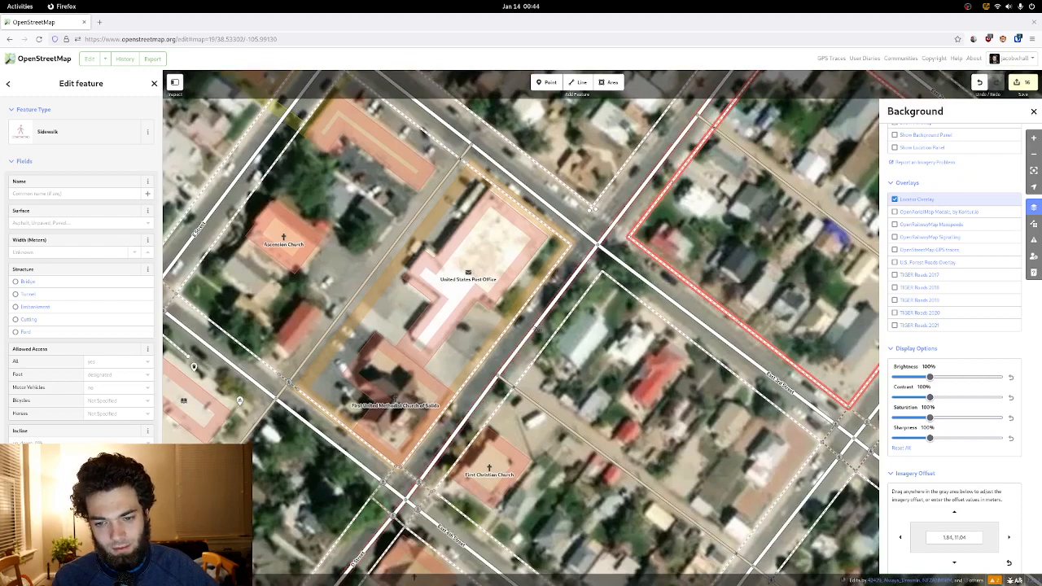
{"action": "left_click_drag", "start_coordinate": [544, 316], "coordinate": [597, 416]}
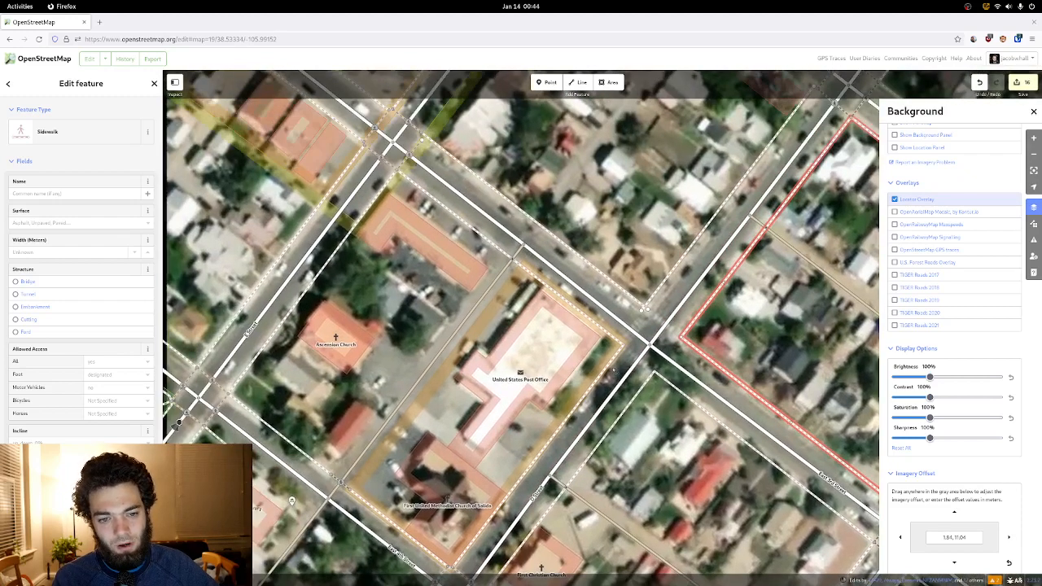
{"action": "left_click_drag", "start_coordinate": [933, 530], "coordinate": [955, 558]}
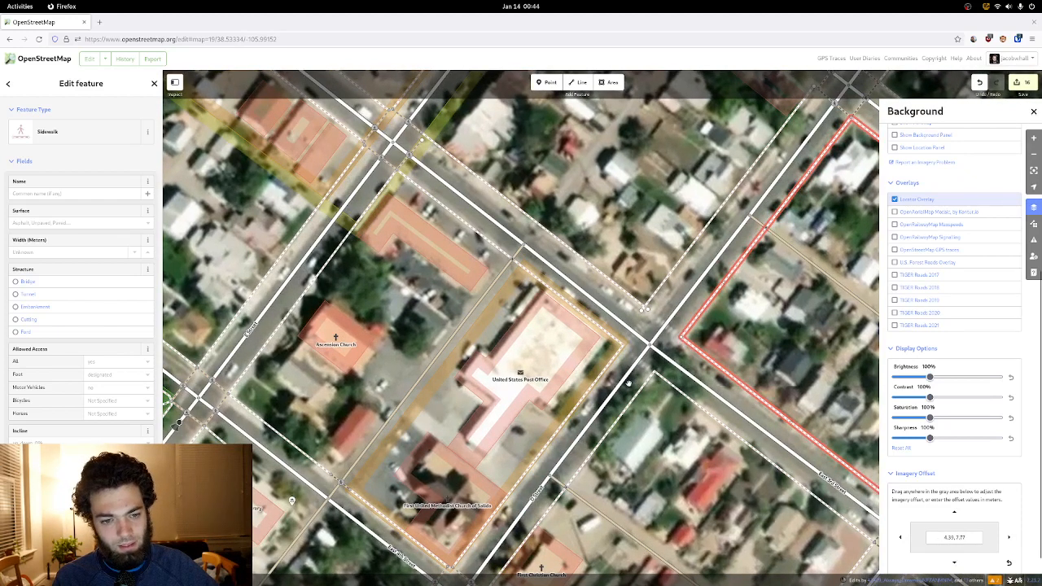
{"action": "left_click_drag", "start_coordinate": [628, 383], "coordinate": [739, 443]}
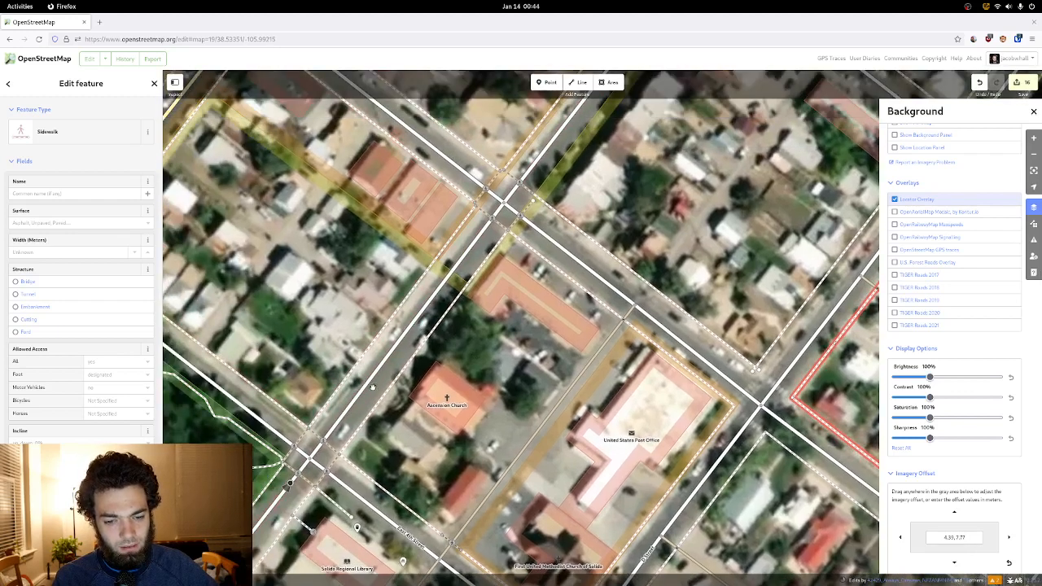
{"action": "scroll", "coordinate": [372, 387], "scroll_direction": "up", "scroll_amount": 3}
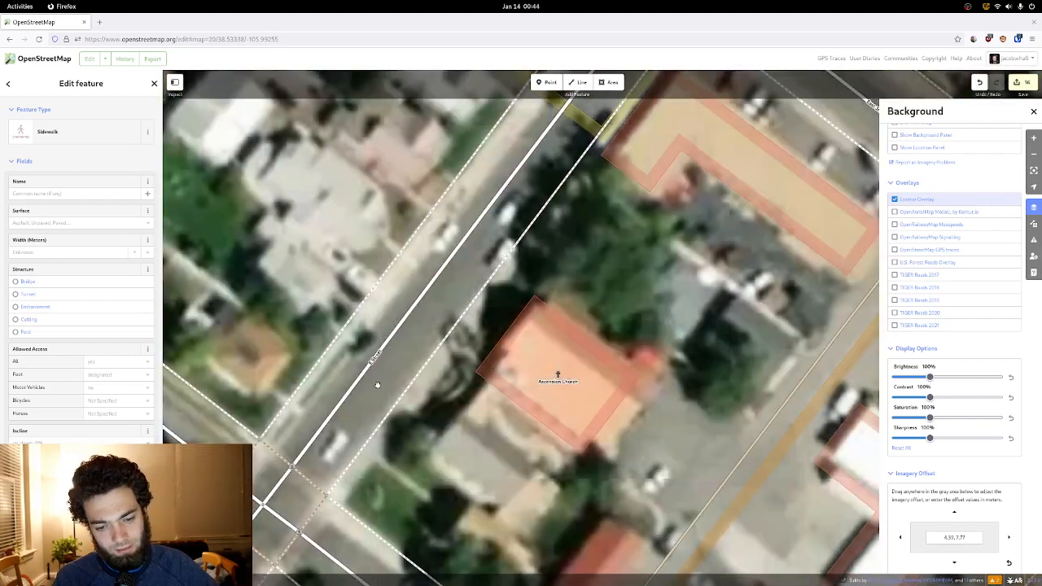
{"action": "left_click_drag", "start_coordinate": [377, 384], "coordinate": [388, 358]}
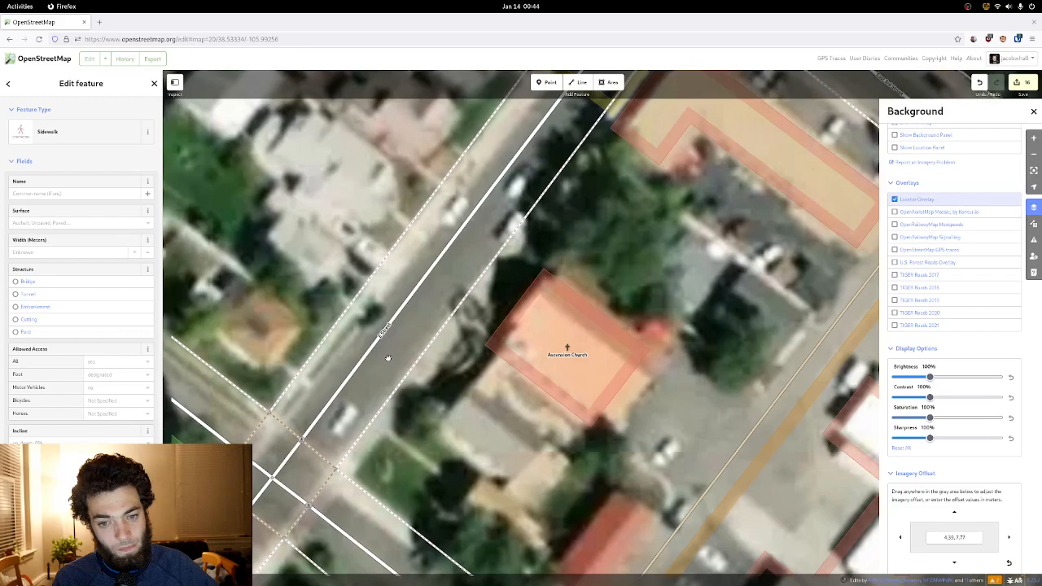
{"action": "scroll", "coordinate": [388, 358], "scroll_direction": "down", "scroll_amount": 3}
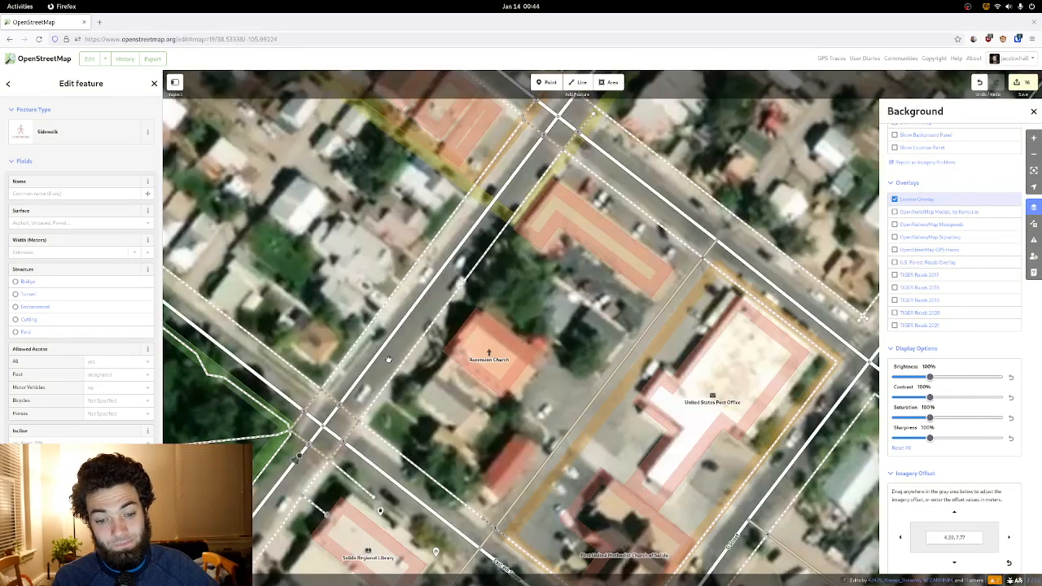
- Switch the background to Maxar Premium Imagery and set its imagery offset to about 1.2, 4.7 to match the mapped streets
{"action": "scroll", "coordinate": [976, 224], "scroll_direction": "up", "scroll_amount": 5}
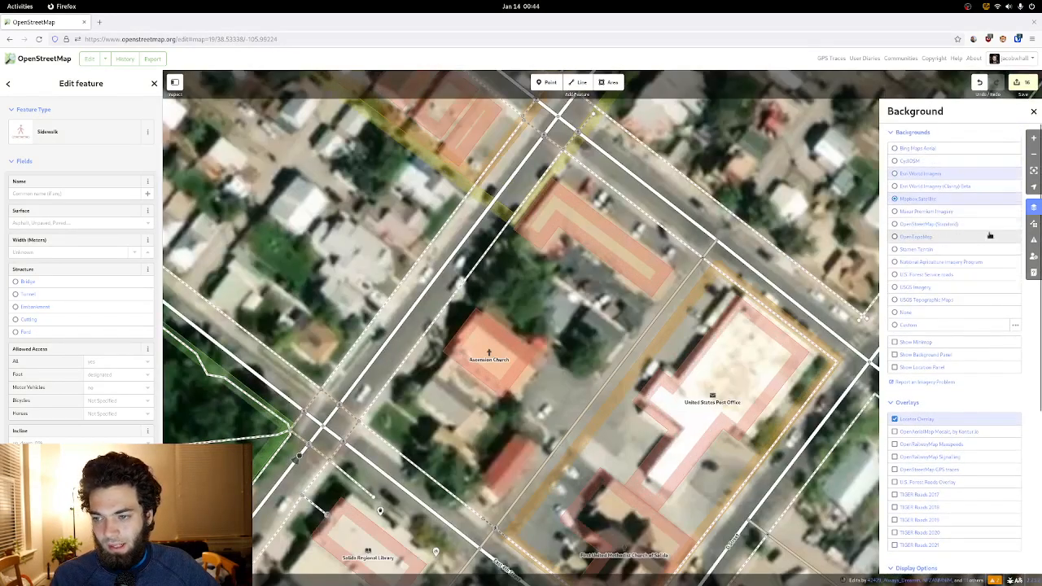
{"action": "left_click", "coordinate": [975, 214]}
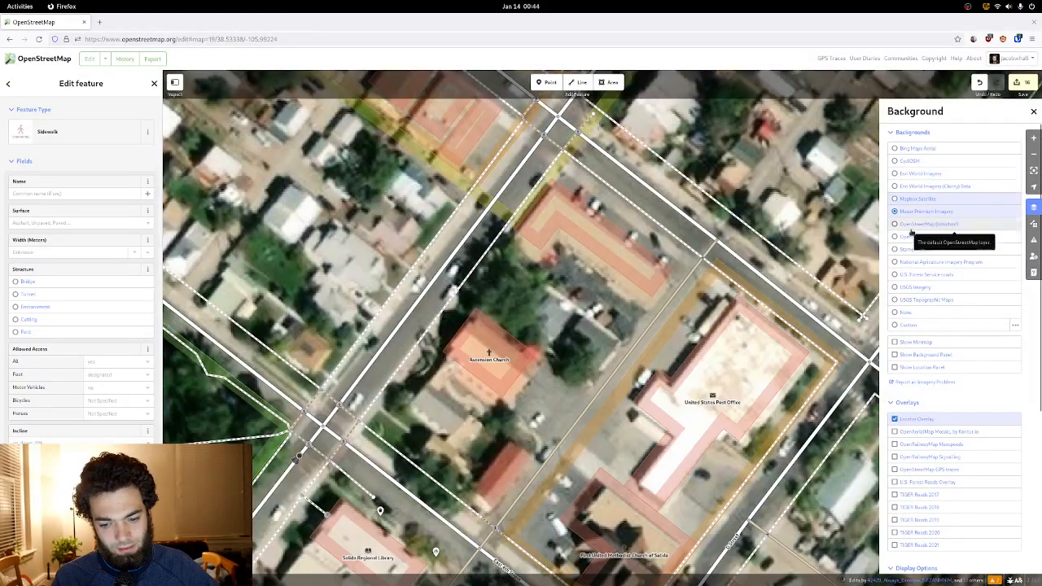
{"action": "scroll", "coordinate": [710, 230], "scroll_direction": "down", "scroll_amount": 3}
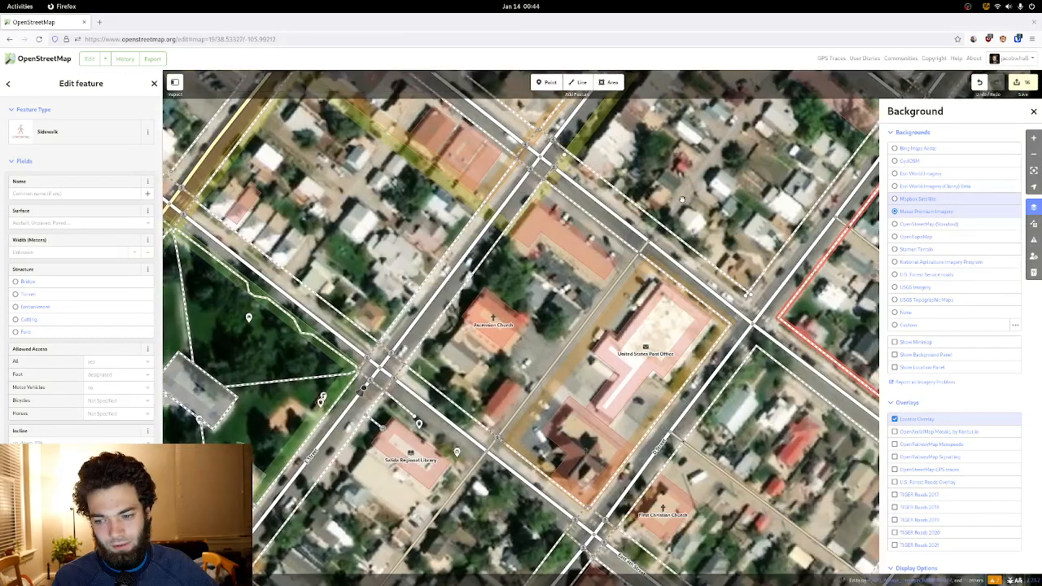
{"action": "left_click_drag", "start_coordinate": [681, 198], "coordinate": [655, 198]}
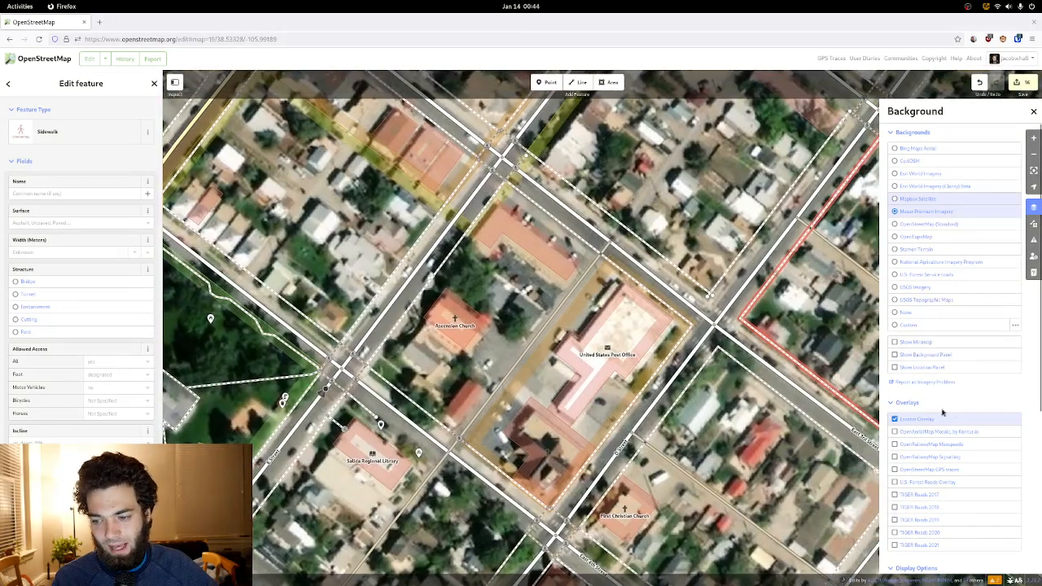
{"action": "scroll", "coordinate": [944, 415], "scroll_direction": "down", "scroll_amount": 3}
{"action": "left_click_drag", "start_coordinate": [945, 504], "coordinate": [946, 478]}
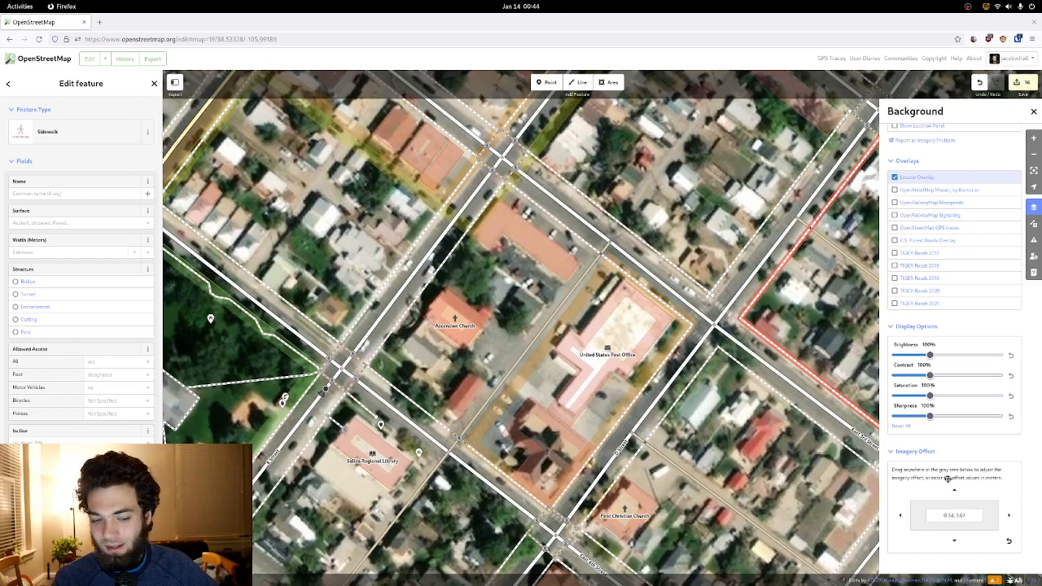
{"action": "left_click_drag", "start_coordinate": [946, 479], "coordinate": [952, 471]}
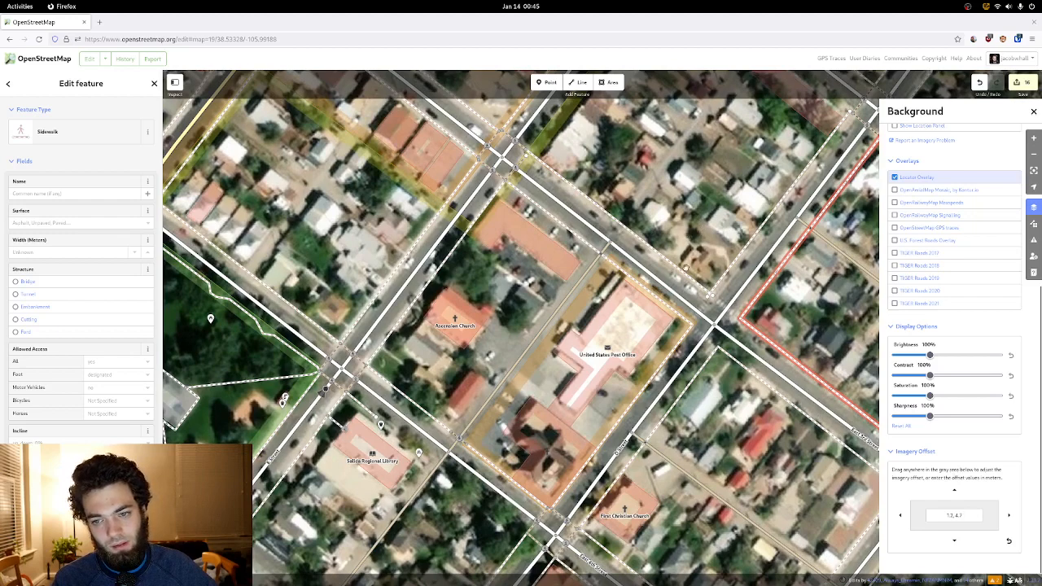
- Check the Maxar imagery against mapped sidewalks and crossings from the post office blocks northwest to West 3rd Street
{"action": "left_click_drag", "start_coordinate": [686, 266], "coordinate": [639, 327]}
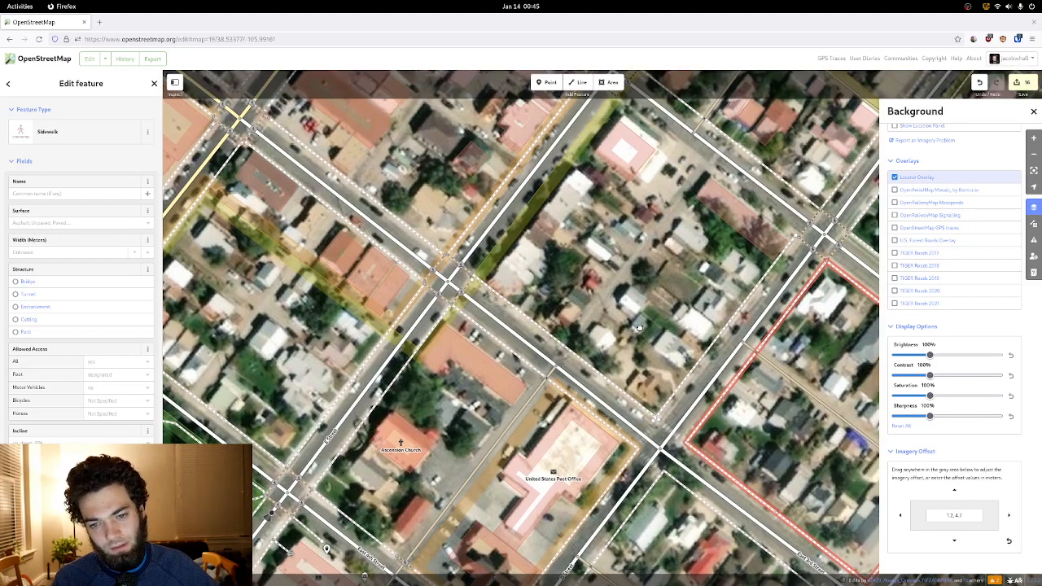
{"action": "left_click_drag", "start_coordinate": [639, 328], "coordinate": [614, 253]}
{"action": "scroll", "coordinate": [679, 355], "scroll_direction": "up", "scroll_amount": 2}
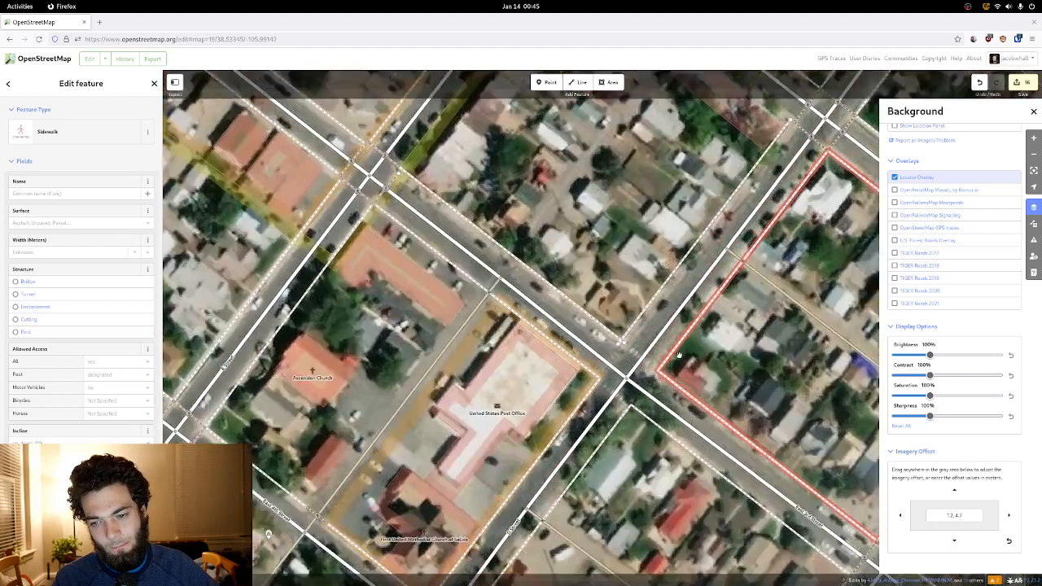
{"action": "scroll", "coordinate": [678, 355], "scroll_direction": "up", "scroll_amount": 1}
{"action": "left_click_drag", "start_coordinate": [678, 355], "coordinate": [685, 450]}
{"action": "left_click_drag", "start_coordinate": [522, 238], "coordinate": [602, 326]}
{"action": "scroll", "coordinate": [603, 256], "scroll_direction": "down", "scroll_amount": 2}
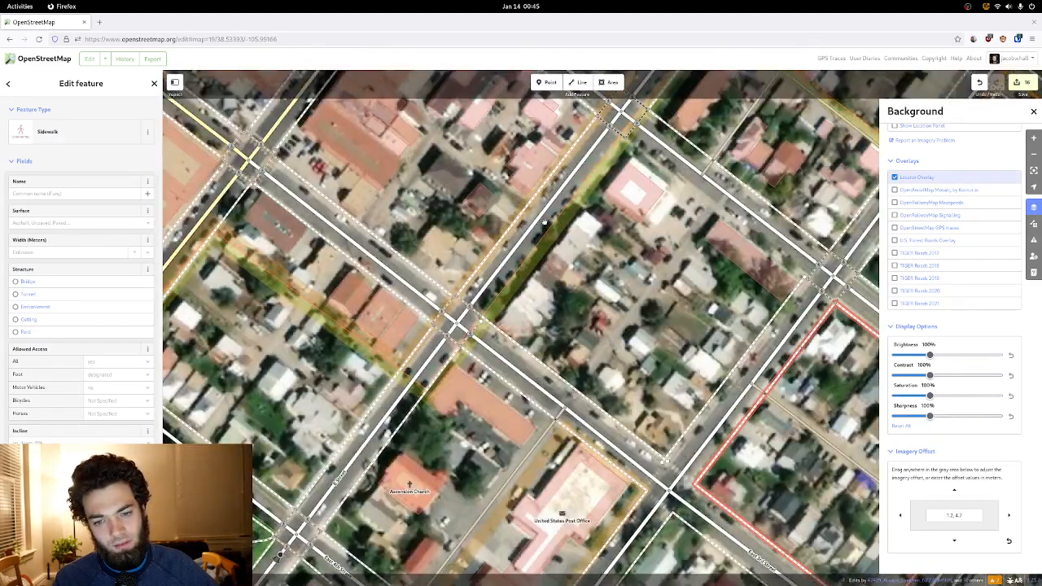
{"action": "left_click_drag", "start_coordinate": [483, 307], "coordinate": [586, 216]}
{"action": "left_click_drag", "start_coordinate": [381, 214], "coordinate": [487, 411]}
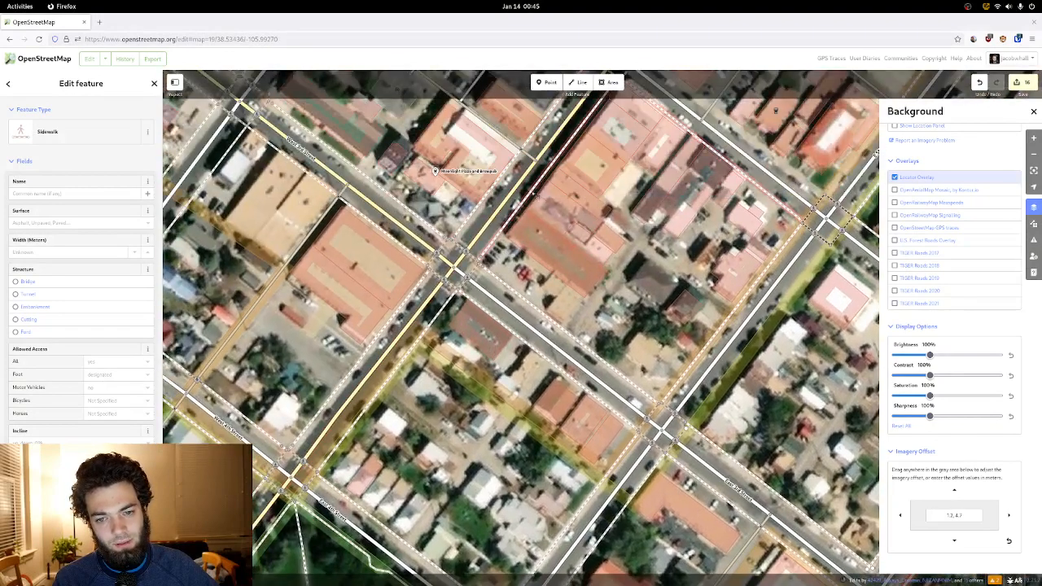
{"action": "left_click_drag", "start_coordinate": [592, 293], "coordinate": [544, 245]}
{"action": "left_click_drag", "start_coordinate": [518, 199], "coordinate": [454, 142]}
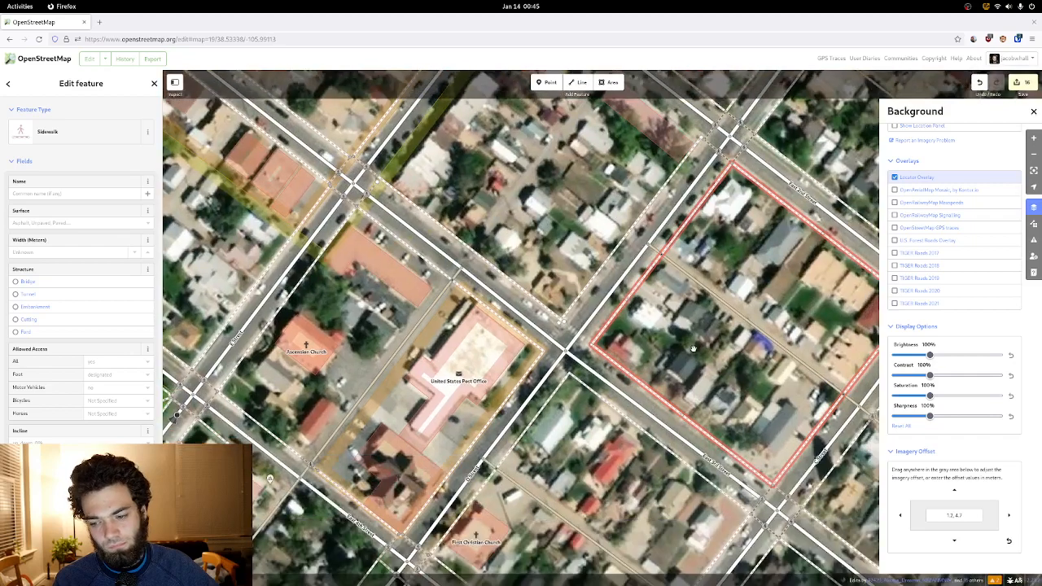
- Inspect the blocks southeast along East 3rd and East 4th Streets to Park Avenue for imagery alignment and missing crossings
{"action": "left_click_drag", "start_coordinate": [651, 366], "coordinate": [466, 221]}
{"action": "left_click_drag", "start_coordinate": [667, 394], "coordinate": [613, 334]}
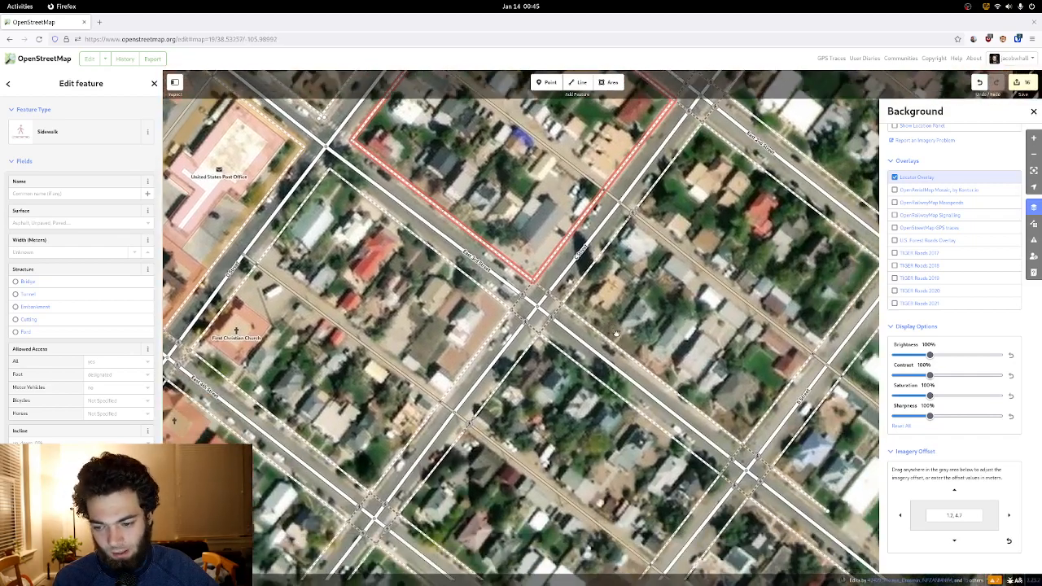
{"action": "left_click_drag", "start_coordinate": [684, 368], "coordinate": [599, 188]}
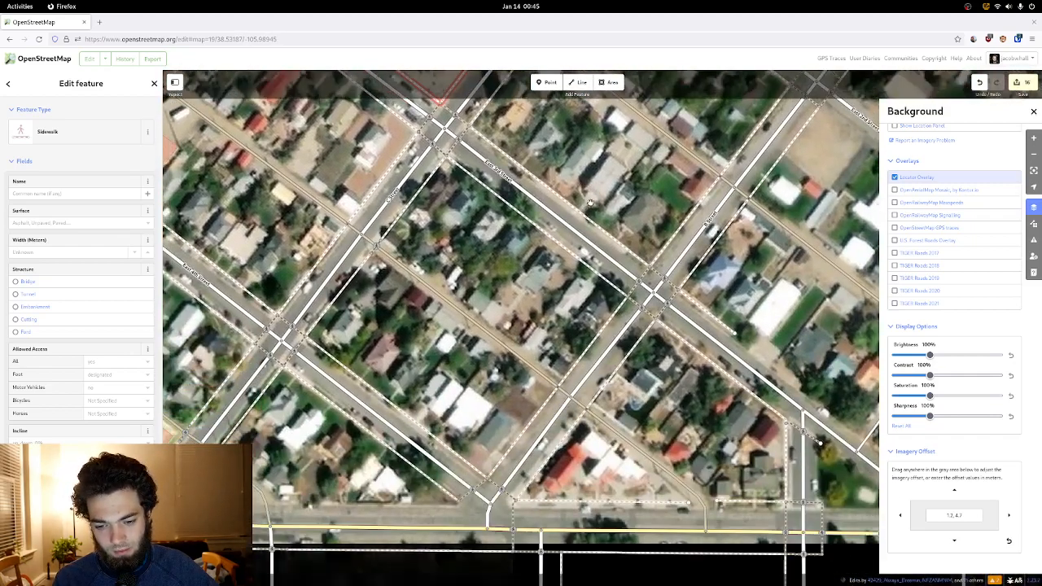
{"action": "left_click_drag", "start_coordinate": [490, 292], "coordinate": [439, 224]}
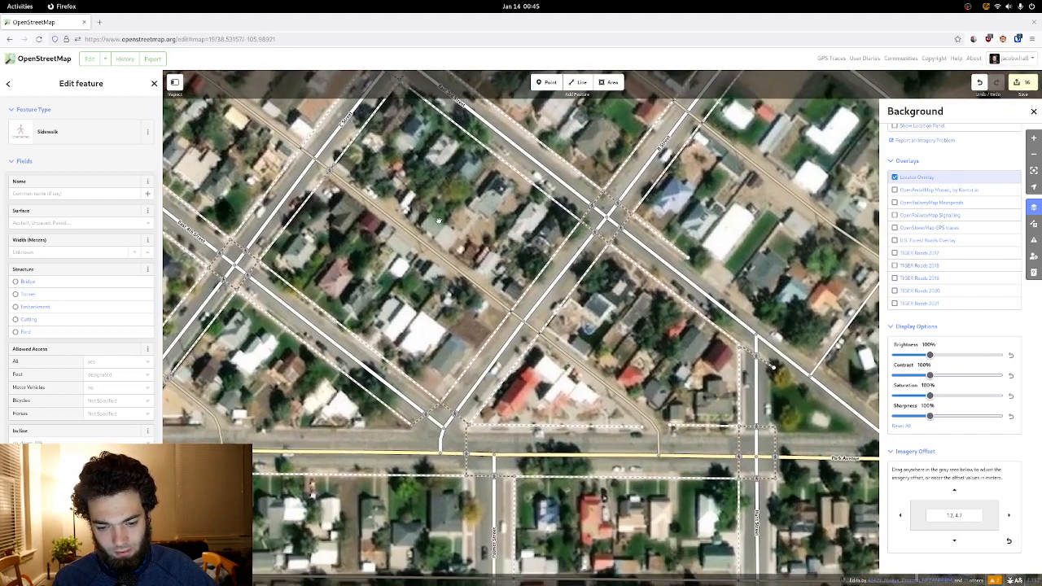
{"action": "left_click_drag", "start_coordinate": [440, 279], "coordinate": [454, 311]}
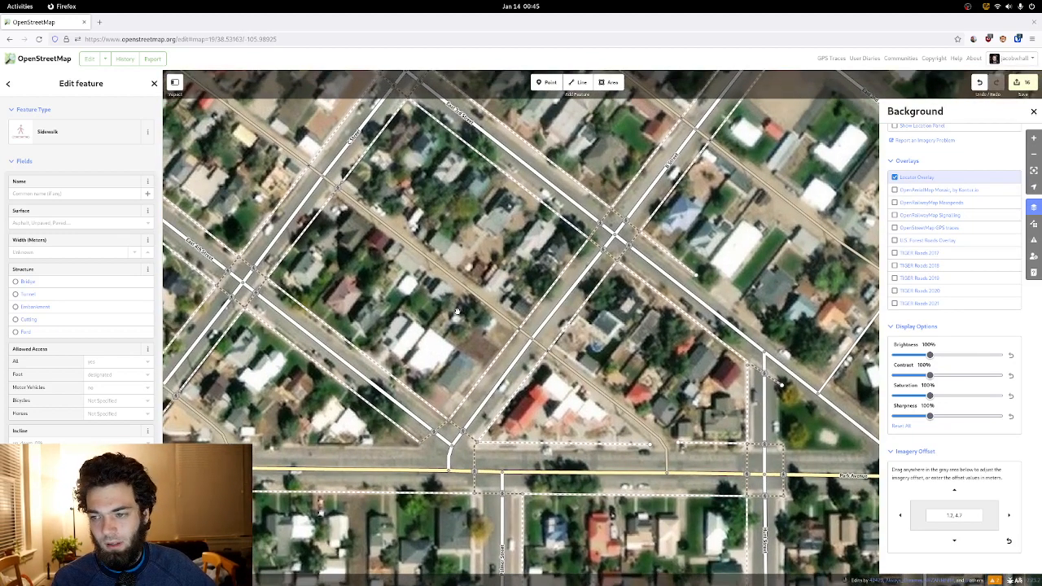
{"action": "scroll", "coordinate": [949, 280], "scroll_direction": "up", "scroll_amount": 5}
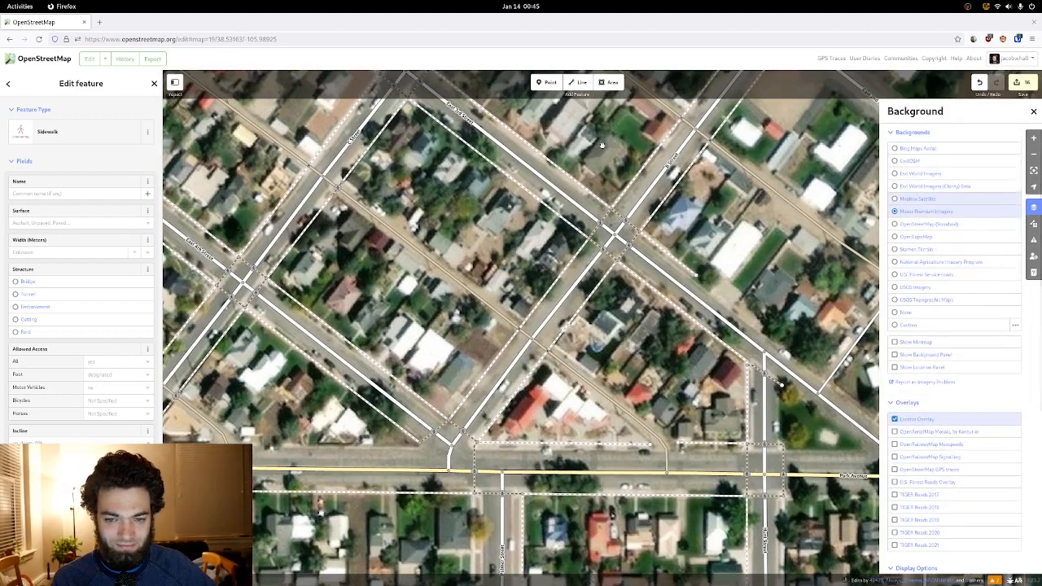
- Deselect the block's sidewalk and examine the crossings and sidewalks northwest along 3rd Street to the Safeway parking lot
{"action": "left_click_drag", "start_coordinate": [601, 145], "coordinate": [666, 250]}
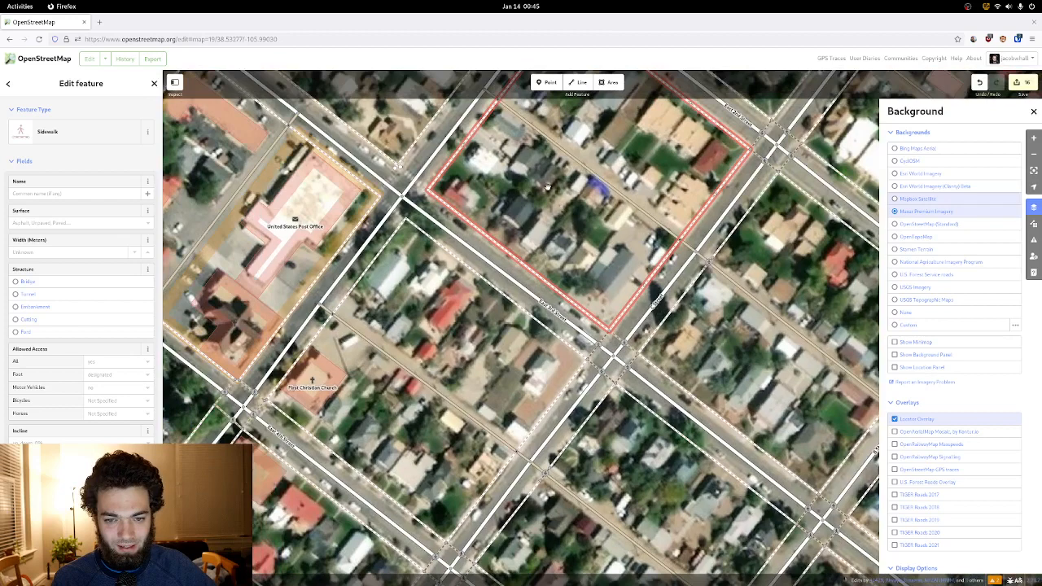
{"action": "left_click", "coordinate": [547, 188]}
{"action": "left_click_drag", "start_coordinate": [548, 187], "coordinate": [647, 299]}
{"action": "left_click_drag", "start_coordinate": [488, 219], "coordinate": [636, 359]}
{"action": "left_click_drag", "start_coordinate": [481, 222], "coordinate": [574, 298]}
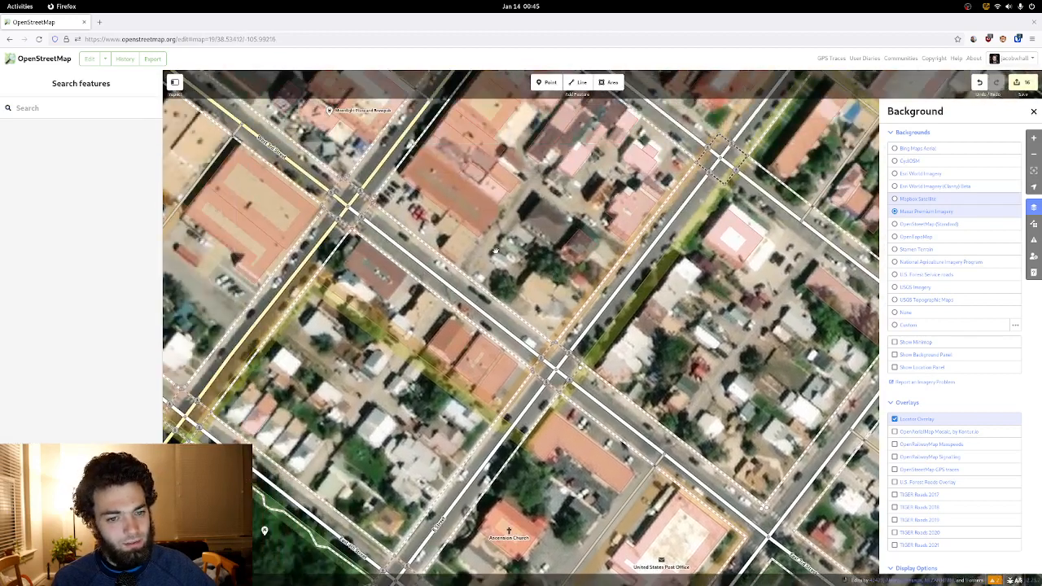
{"action": "left_click_drag", "start_coordinate": [495, 250], "coordinate": [588, 265]}
{"action": "left_click_drag", "start_coordinate": [474, 216], "coordinate": [478, 217]}
{"action": "left_click_drag", "start_coordinate": [267, 186], "coordinate": [506, 421]}
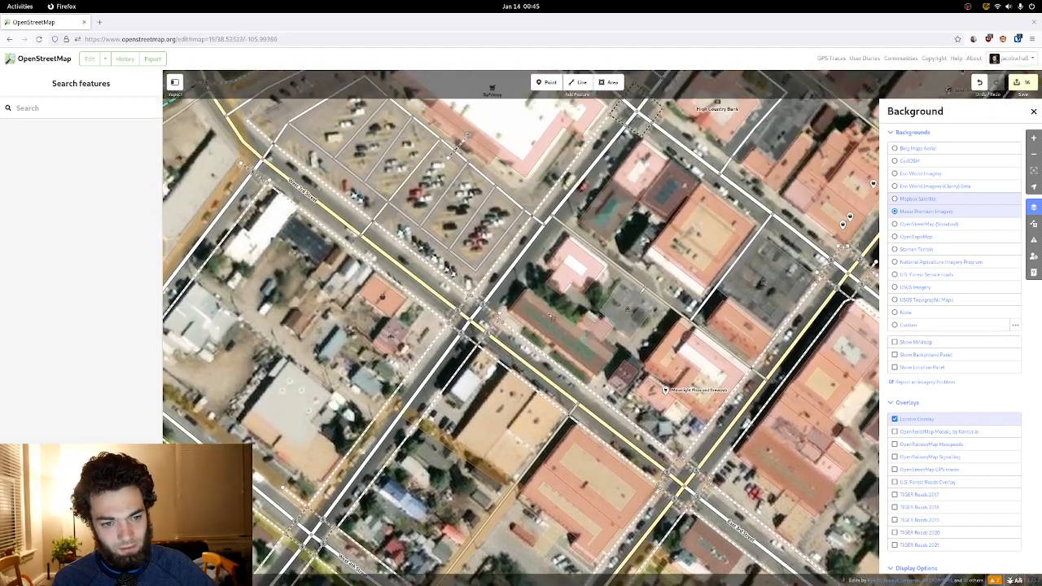
{"action": "left_click_drag", "start_coordinate": [556, 282], "coordinate": [533, 333]}
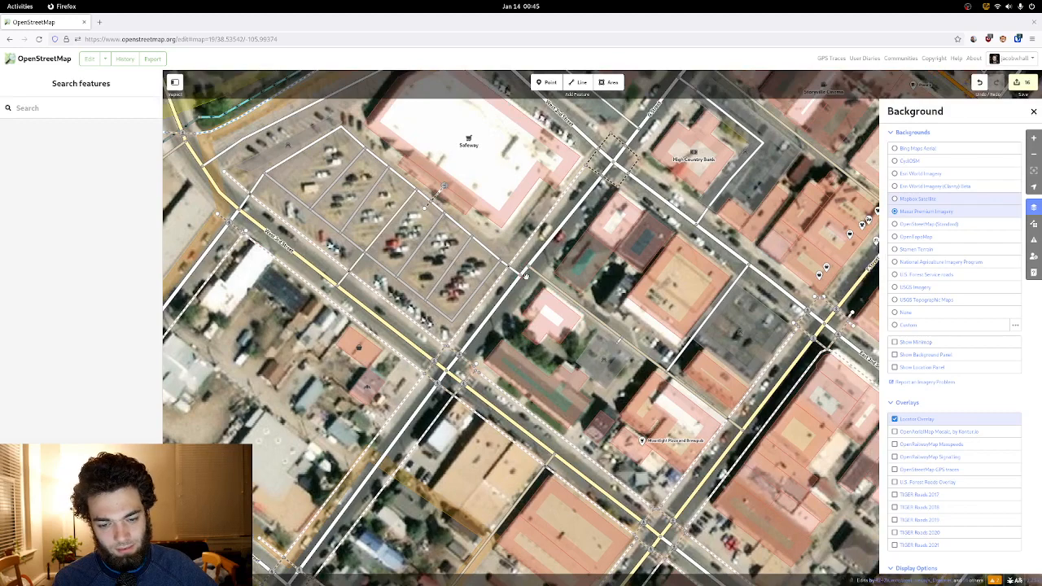
{"action": "left_click_drag", "start_coordinate": [521, 291], "coordinate": [628, 369]}
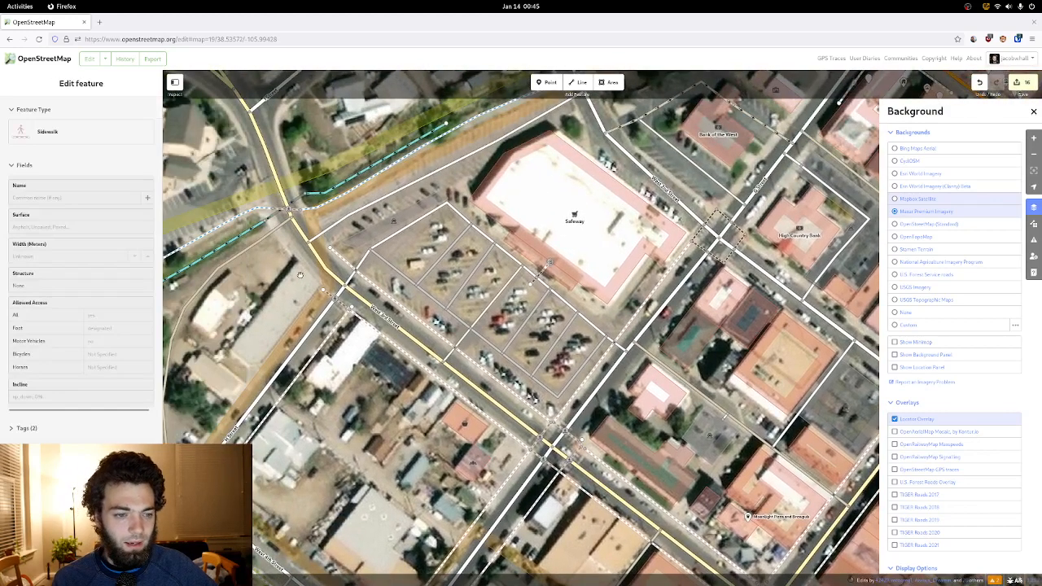
- Examine the trail crossing and streets west of Safeway, including West 4th Street, and return to the post office blocks
{"action": "left_click_drag", "start_coordinate": [262, 250], "coordinate": [495, 296]}
{"action": "double_click", "coordinate": [495, 296]}
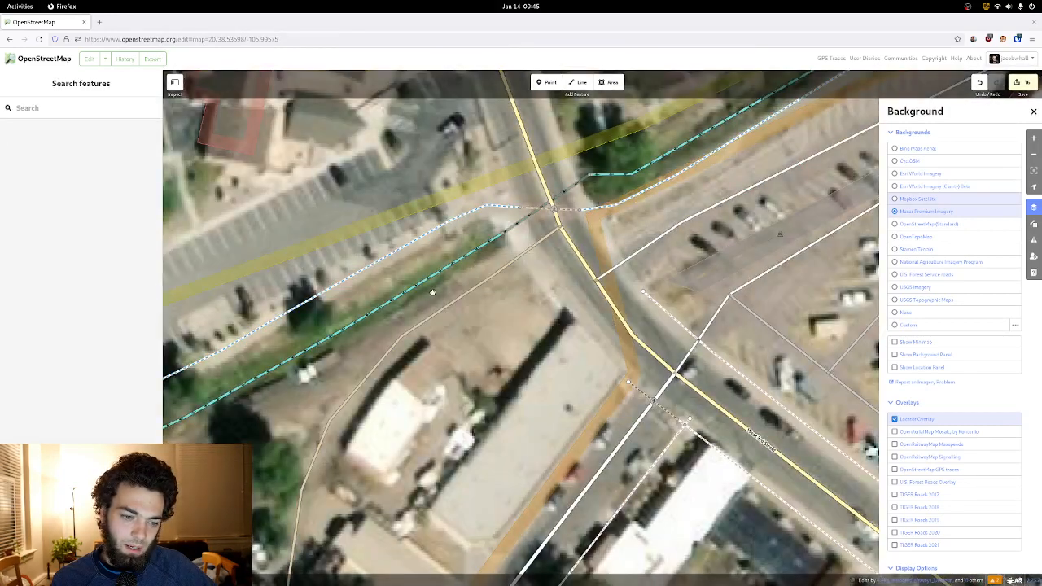
{"action": "left_click_drag", "start_coordinate": [432, 291], "coordinate": [573, 179]}
{"action": "left_click_drag", "start_coordinate": [479, 241], "coordinate": [460, 220]}
{"action": "scroll", "coordinate": [493, 250], "scroll_direction": "down", "scroll_amount": 3}
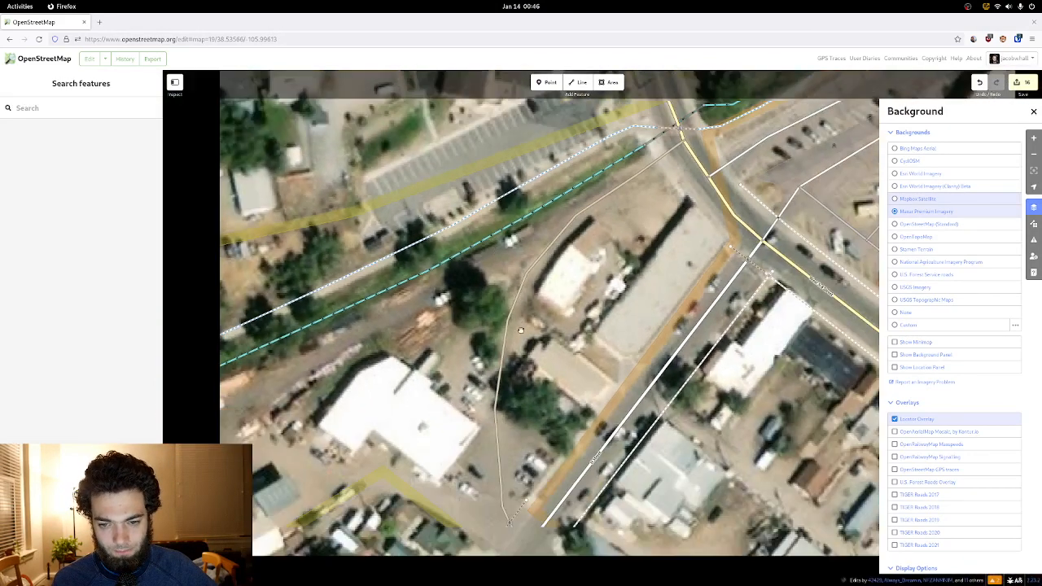
{"action": "left_click_drag", "start_coordinate": [521, 329], "coordinate": [436, 288]}
{"action": "scroll", "coordinate": [463, 278], "scroll_direction": "down", "scroll_amount": 2}
{"action": "left_click_drag", "start_coordinate": [574, 367], "coordinate": [399, 240]}
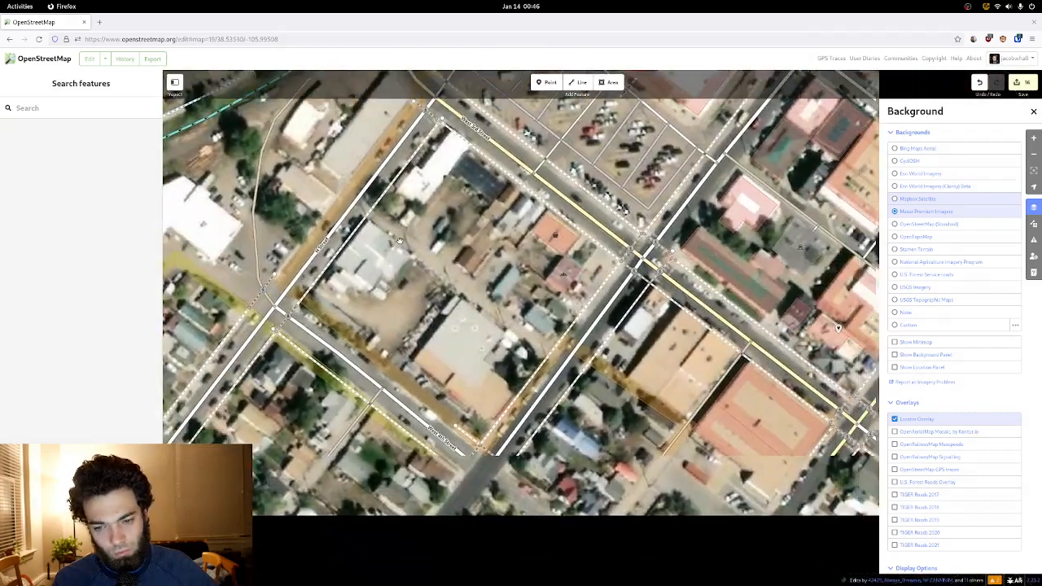
{"action": "left_click_drag", "start_coordinate": [739, 416], "coordinate": [366, 171]}
{"action": "left_click_drag", "start_coordinate": [787, 311], "coordinate": [588, 265]}
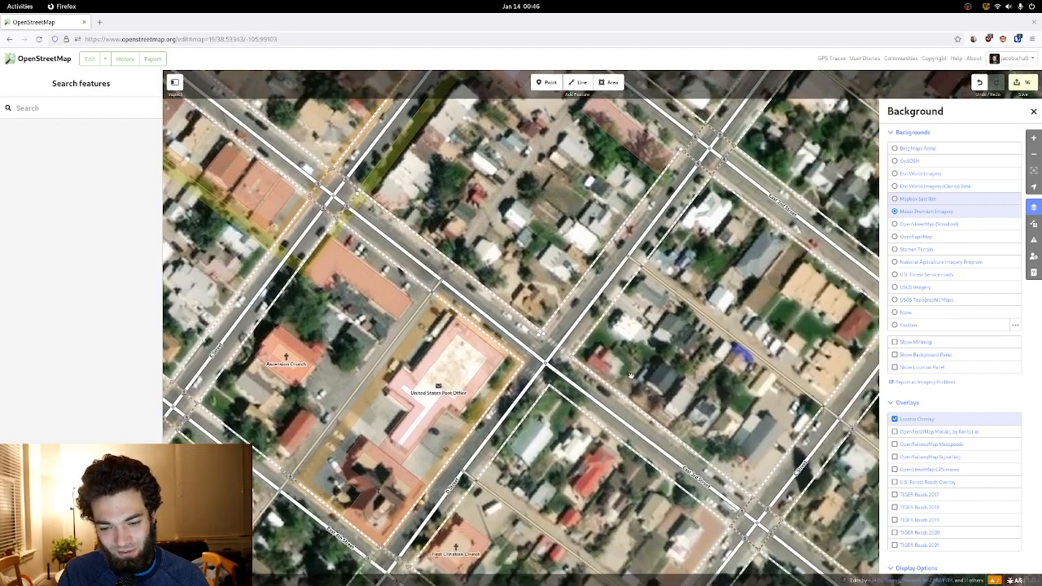
- Inspect the crossings and sidewalks in the blocks southeast of the post office along East 3rd and East 4th Streets
{"action": "scroll", "coordinate": [571, 341], "scroll_direction": "up", "scroll_amount": 3}
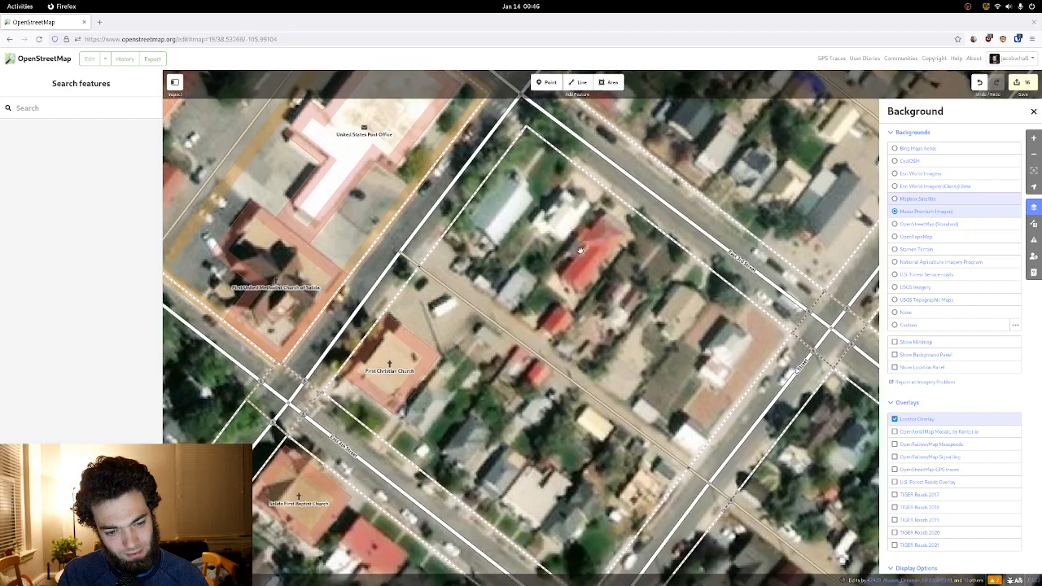
{"action": "left_click_drag", "start_coordinate": [511, 342], "coordinate": [536, 309]}
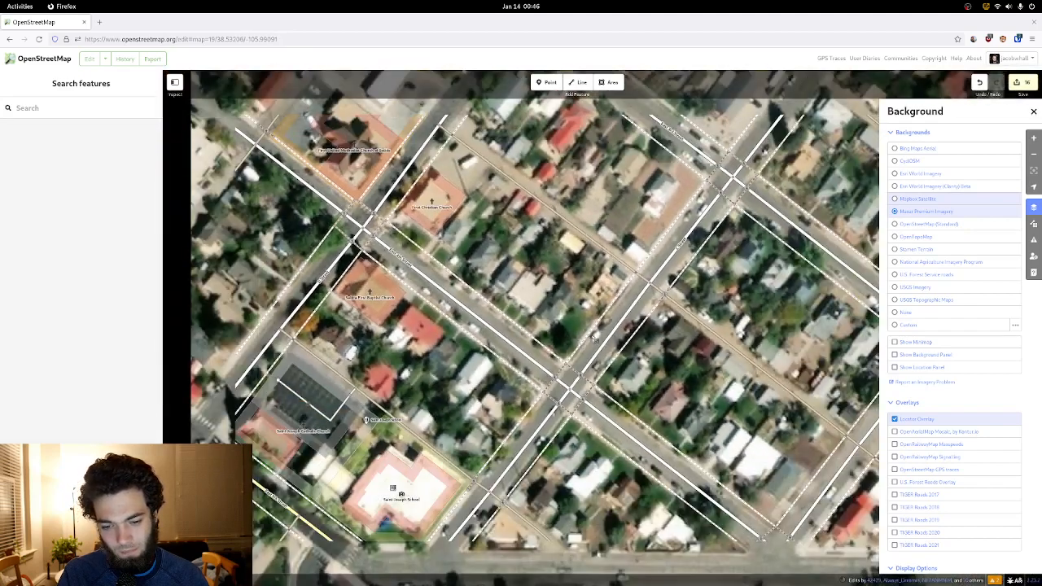
{"action": "left_click_drag", "start_coordinate": [594, 338], "coordinate": [567, 365]}
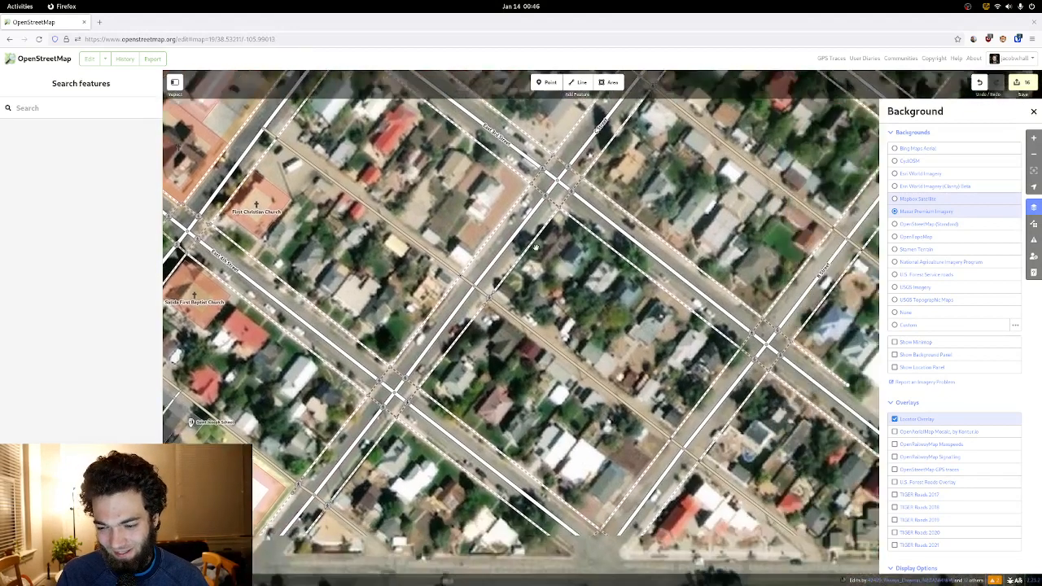
{"action": "scroll", "coordinate": [520, 313], "scroll_direction": "up", "scroll_amount": 2}
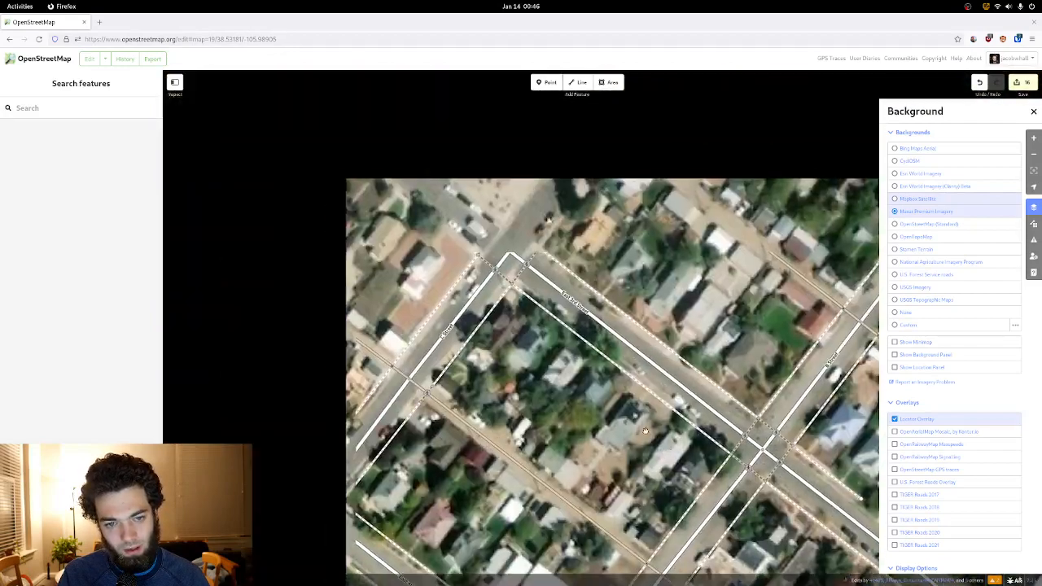
{"action": "left_click_drag", "start_coordinate": [646, 431], "coordinate": [665, 432]}
{"action": "left_click_drag", "start_coordinate": [432, 270], "coordinate": [605, 409]}
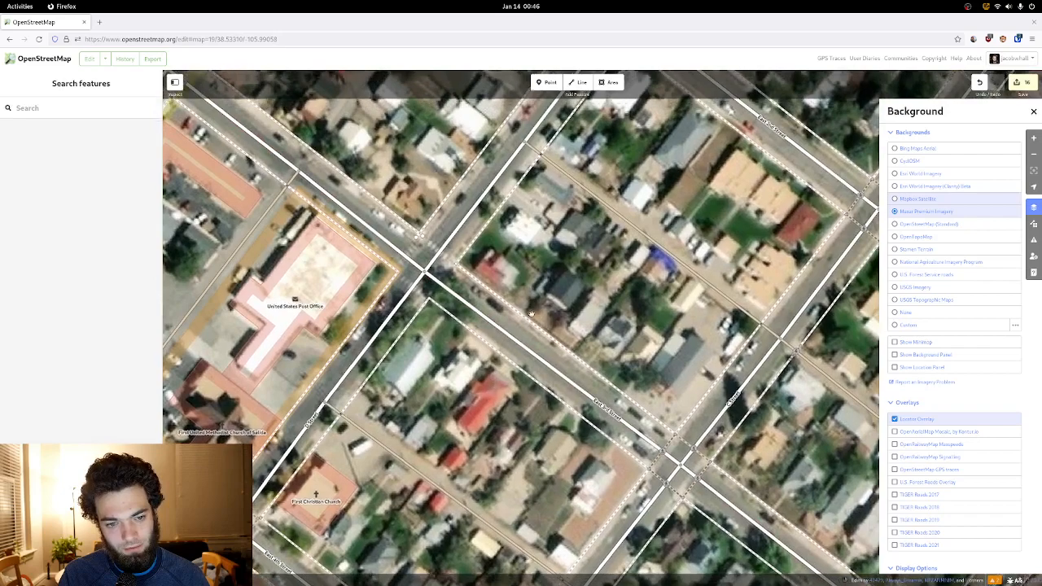
{"action": "left_click_drag", "start_coordinate": [527, 277], "coordinate": [555, 261]}
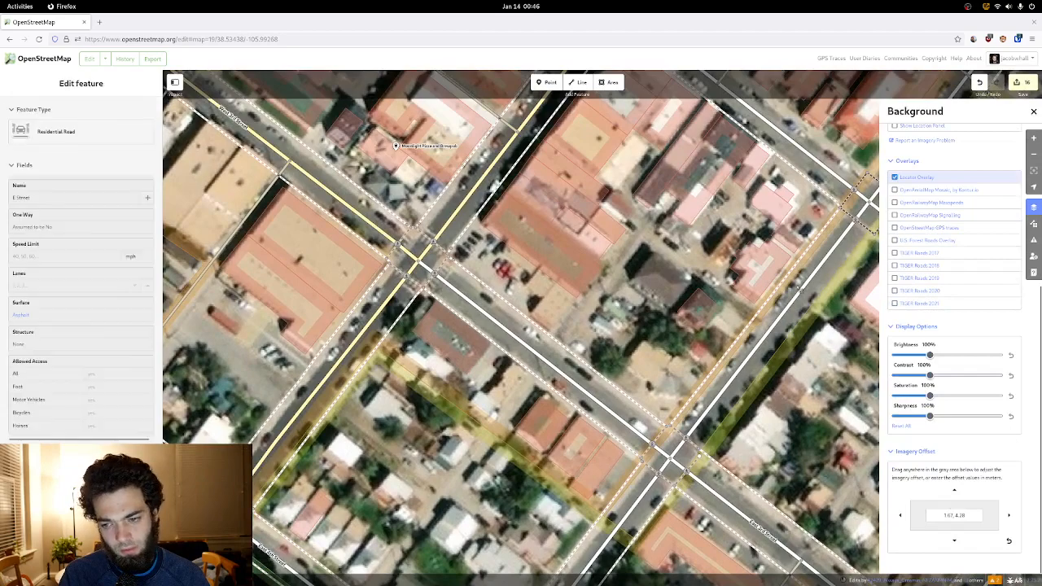
- Examine the blocks northwest from the post office across 3rd and 2nd Streets to the 1st Street and G Street intersection for missing crossings
{"action": "scroll", "coordinate": [668, 267], "scroll_direction": "down", "scroll_amount": 3}
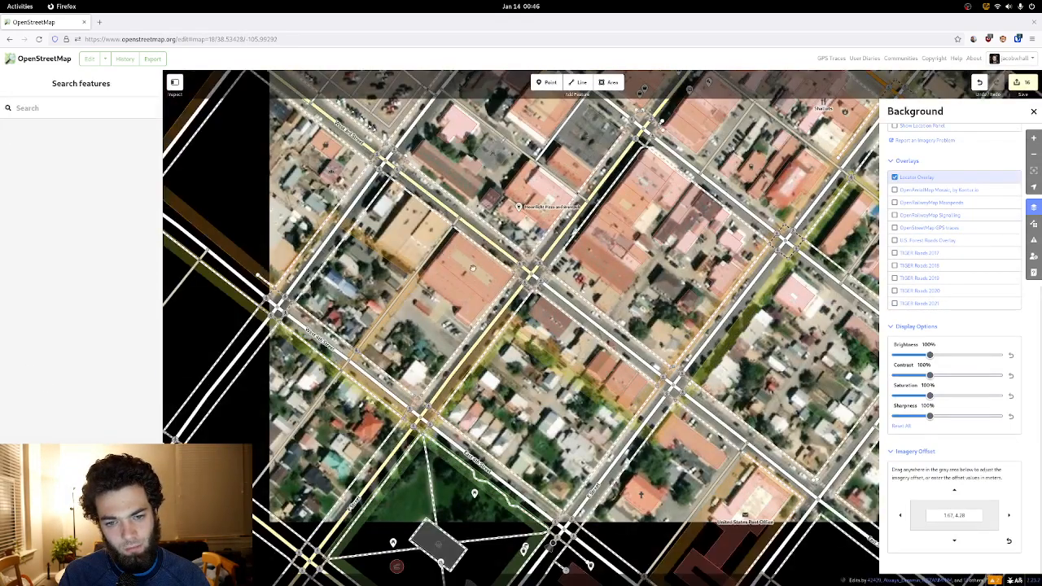
{"action": "left_click_drag", "start_coordinate": [393, 159], "coordinate": [484, 370]}
{"action": "scroll", "coordinate": [485, 268], "scroll_direction": "up", "scroll_amount": 3}
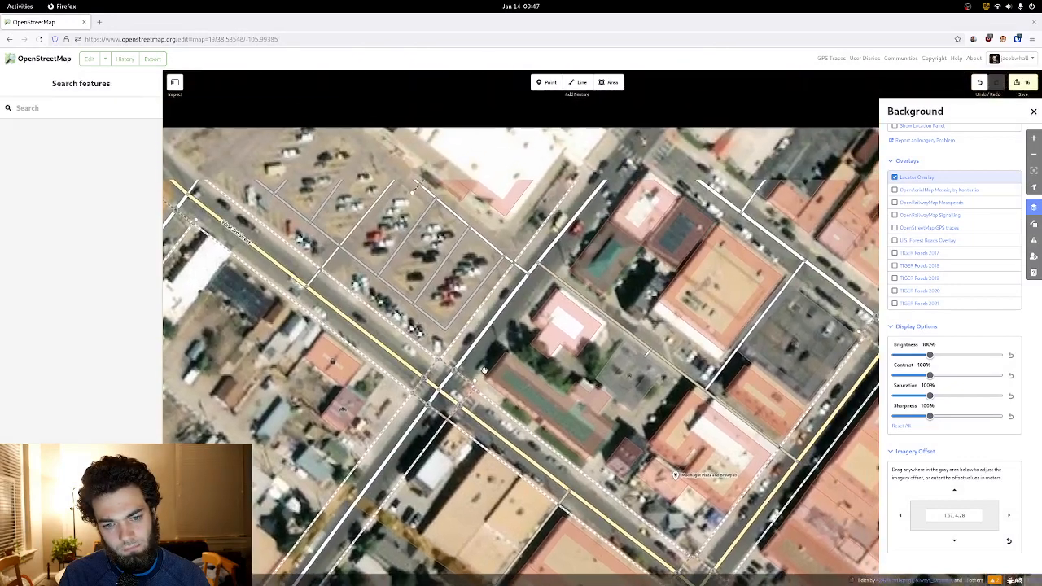
{"action": "left_click_drag", "start_coordinate": [546, 283], "coordinate": [430, 410]}
{"action": "left_click_drag", "start_coordinate": [607, 162], "coordinate": [418, 378]}
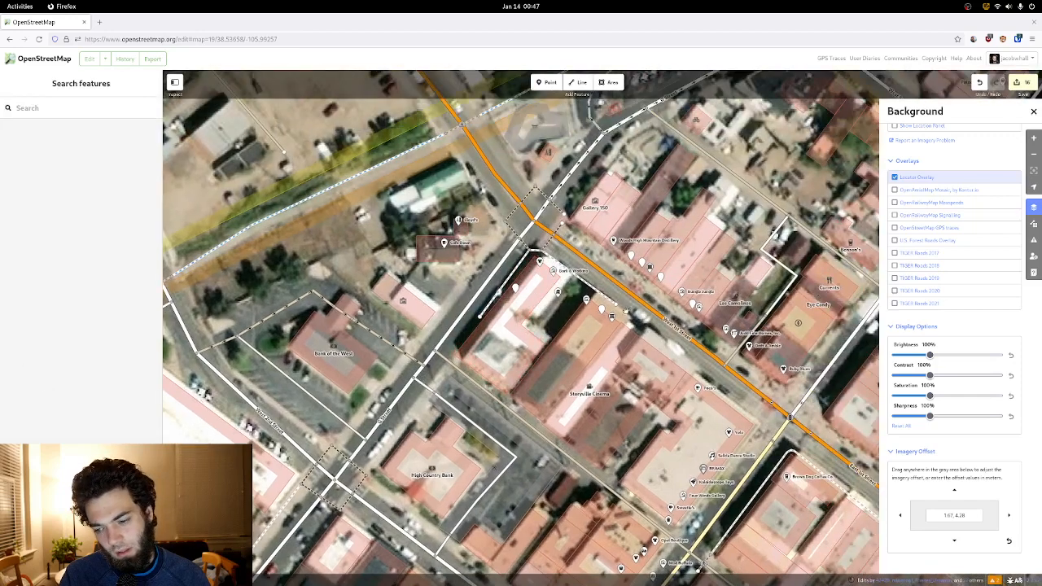
{"action": "left_click_drag", "start_coordinate": [625, 311], "coordinate": [528, 258]}
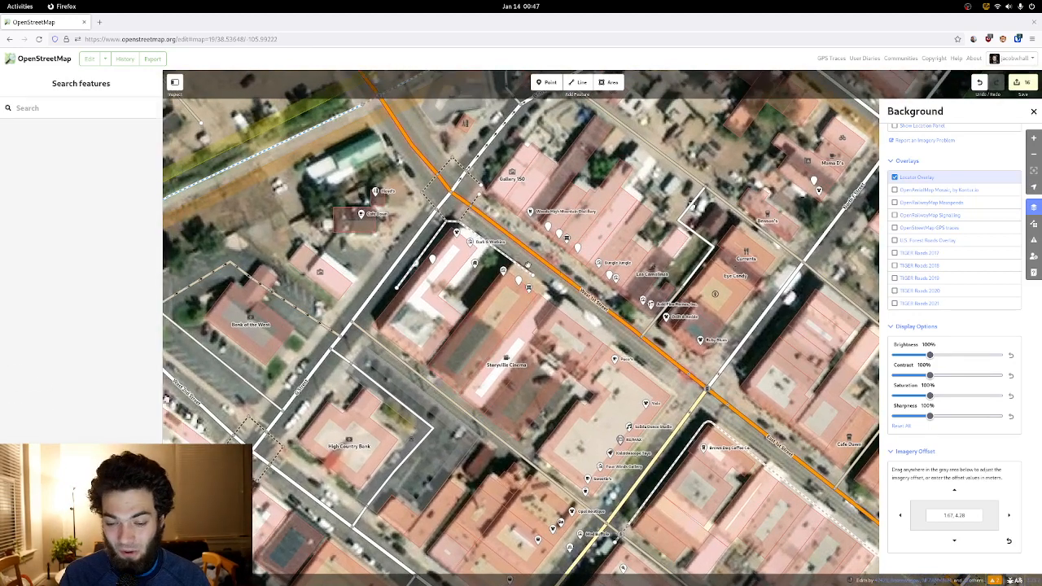
{"action": "left_click_drag", "start_coordinate": [523, 254], "coordinate": [615, 374]}
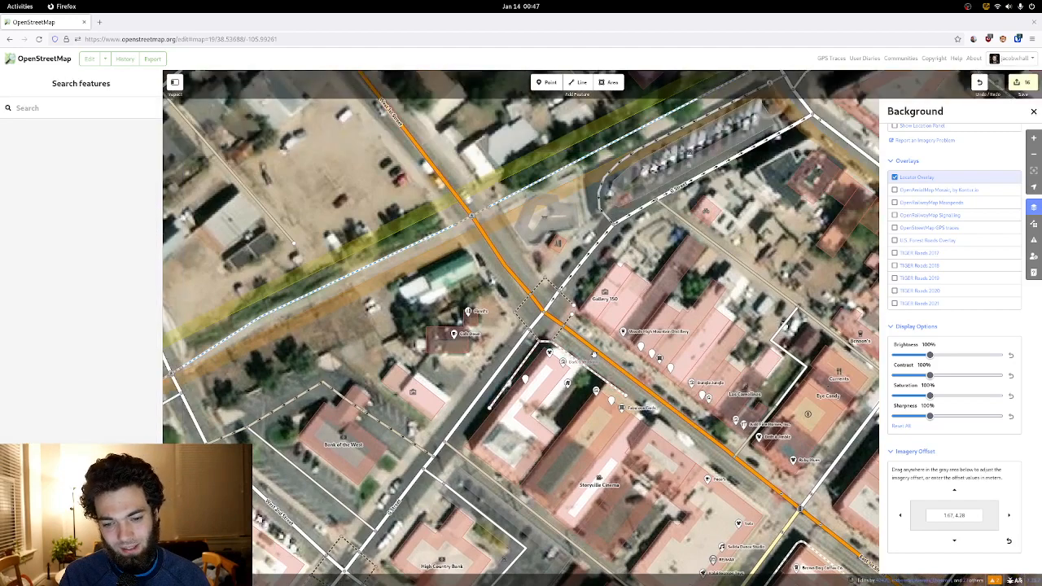
{"action": "left_click", "coordinate": [511, 268]}
{"action": "left_click_drag", "start_coordinate": [467, 215], "coordinate": [362, 57]}
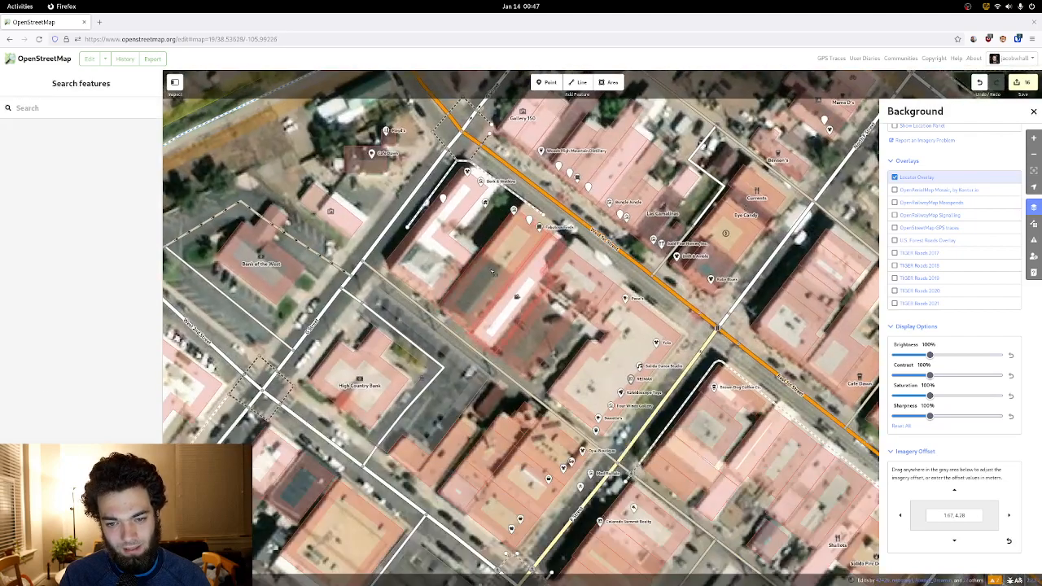
- Inspect sidewalks and crossings southwest along F Street from 2nd Street past 3rd Street to the park at 4th Street
{"action": "left_click_drag", "start_coordinate": [487, 385], "coordinate": [508, 216]}
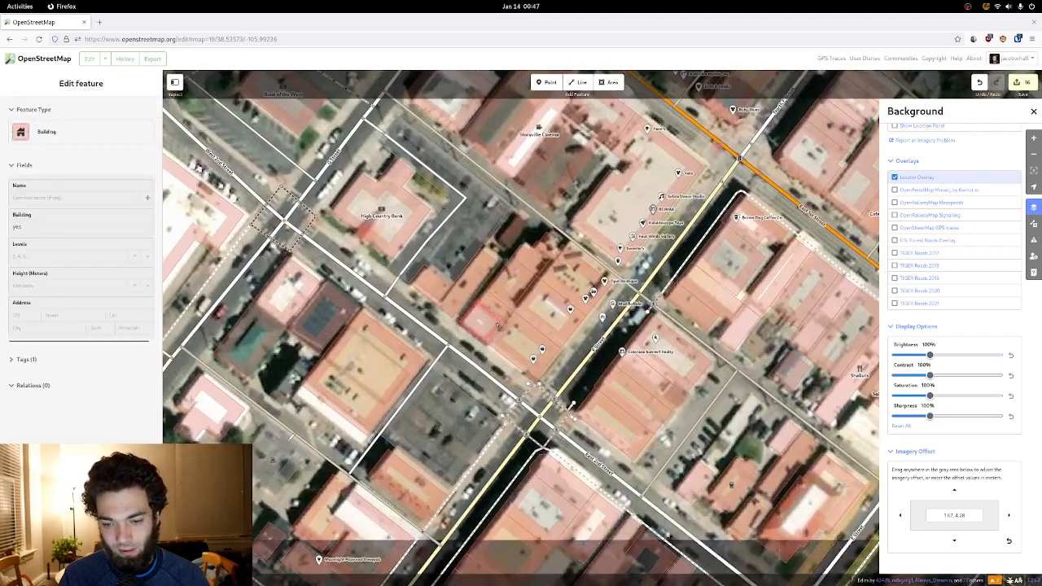
{"action": "left_click_drag", "start_coordinate": [497, 348], "coordinate": [484, 241]}
{"action": "left_click_drag", "start_coordinate": [443, 324], "coordinate": [470, 245]}
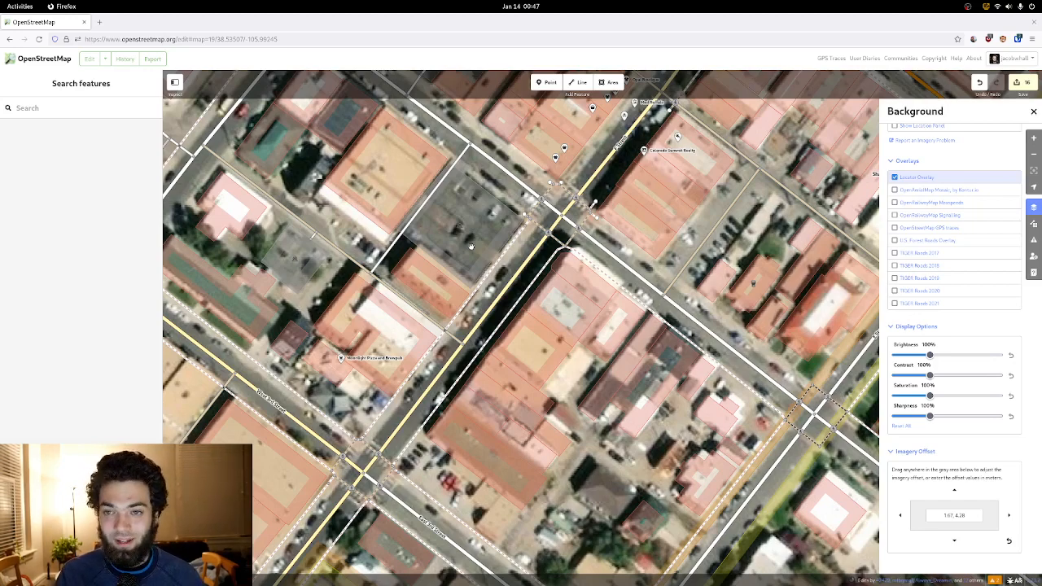
{"action": "left_click_drag", "start_coordinate": [485, 208], "coordinate": [515, 140]}
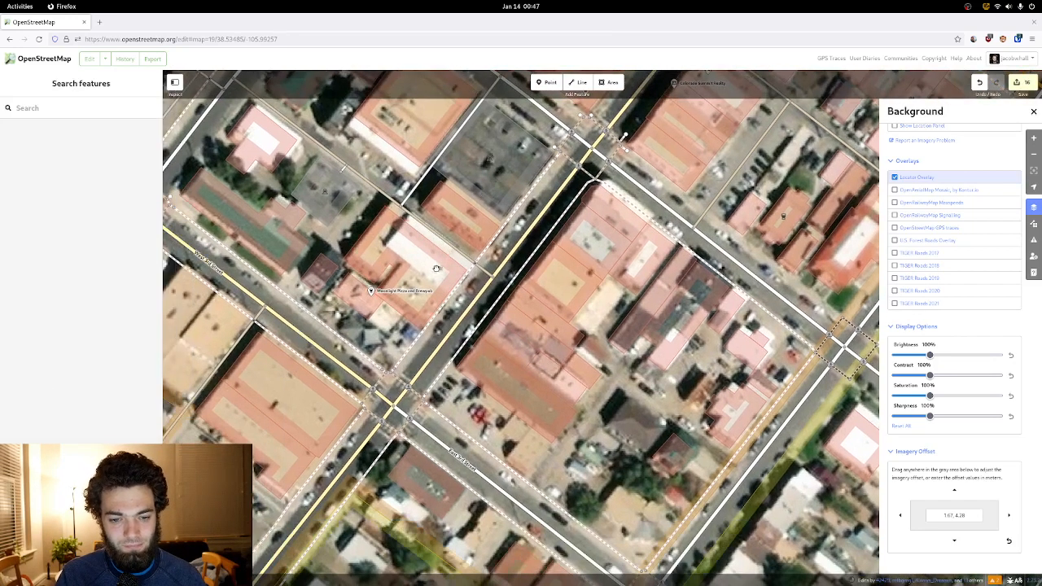
{"action": "left_click_drag", "start_coordinate": [437, 268], "coordinate": [468, 189]}
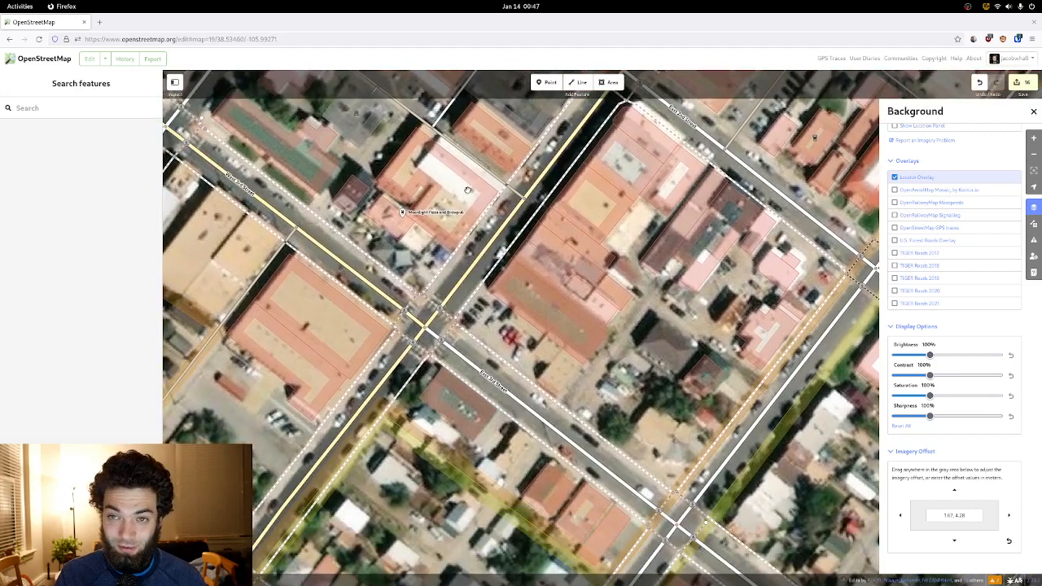
{"action": "left_click_drag", "start_coordinate": [511, 349], "coordinate": [541, 230]}
{"action": "left_click_drag", "start_coordinate": [525, 316], "coordinate": [498, 249]}
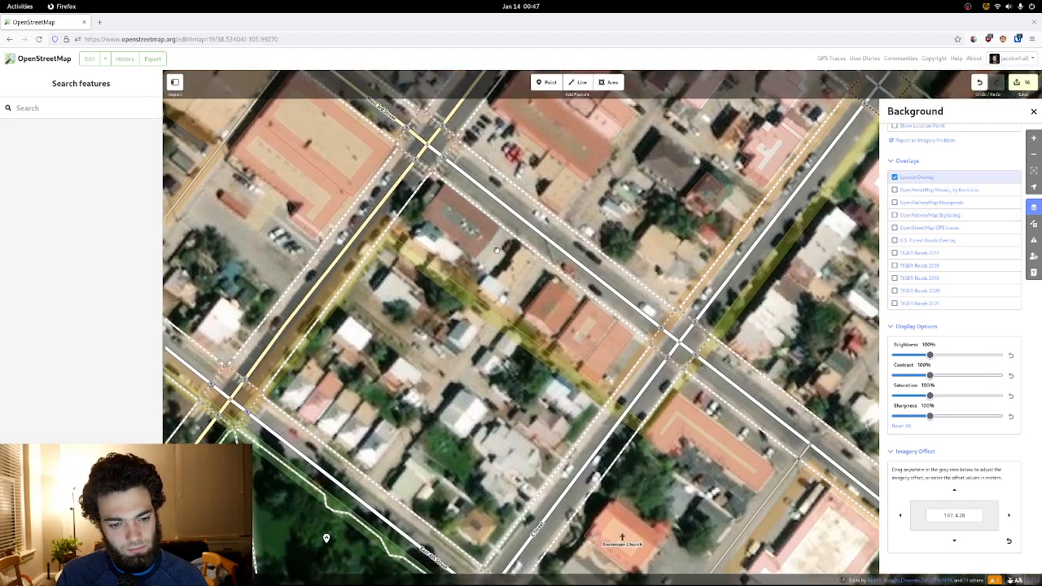
- Adjust the F Street centerline between 3rd and 4th Streets to follow the roadway in the Maxar imagery
{"action": "left_click_drag", "start_coordinate": [343, 280], "coordinate": [420, 215]}
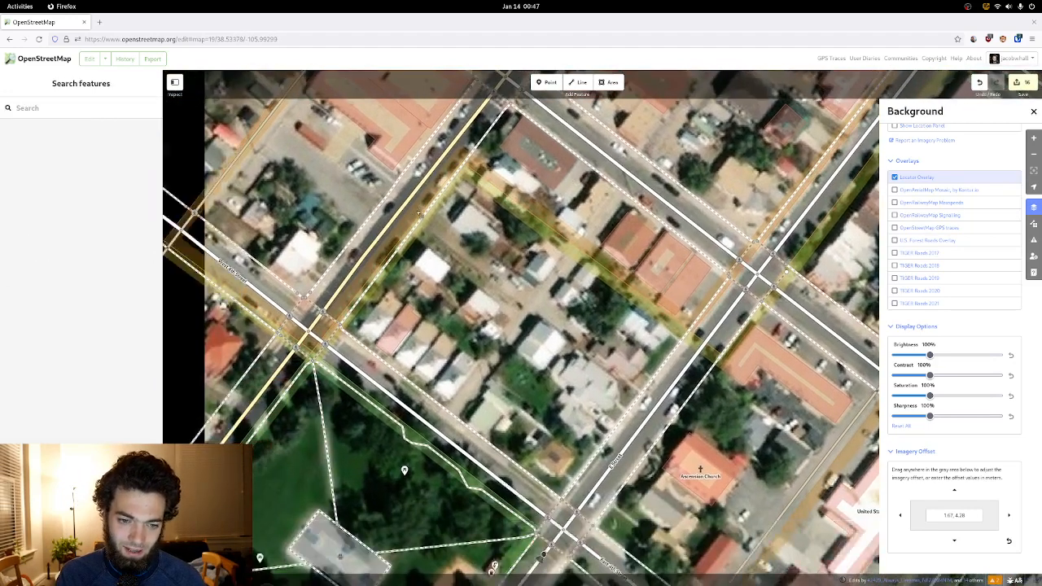
{"action": "scroll", "coordinate": [418, 214], "scroll_direction": "up", "scroll_amount": 3}
{"action": "left_click", "coordinate": [371, 235]}
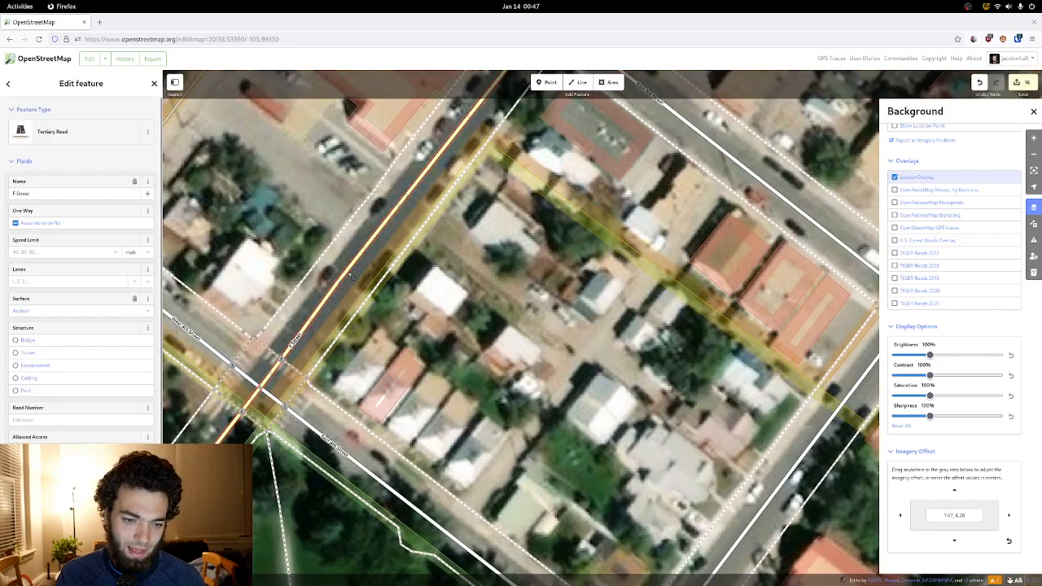
{"action": "key", "text": "Escape"}
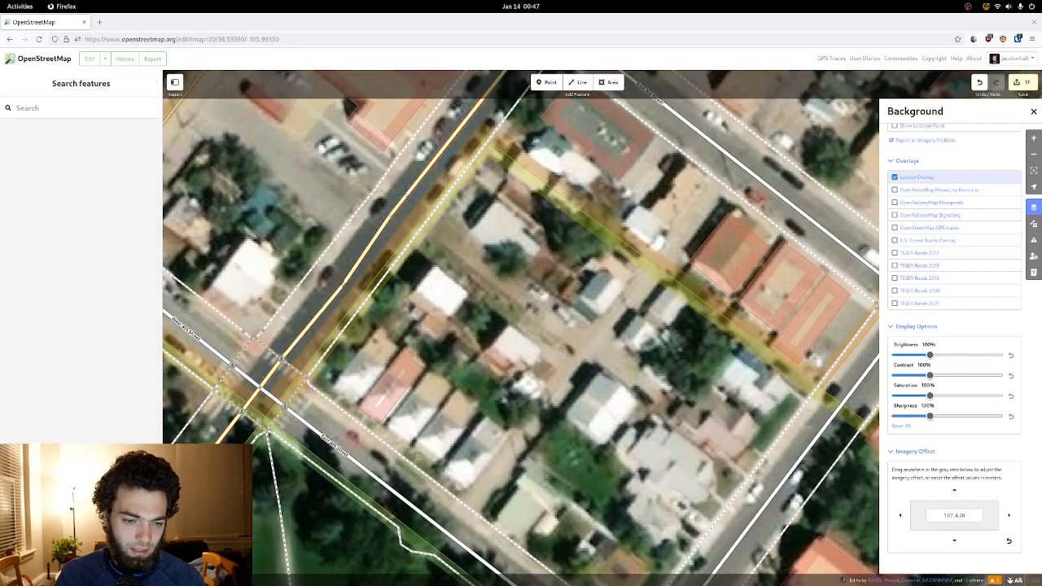
{"action": "left_click", "coordinate": [382, 232]}
{"action": "key", "text": "Escape"}
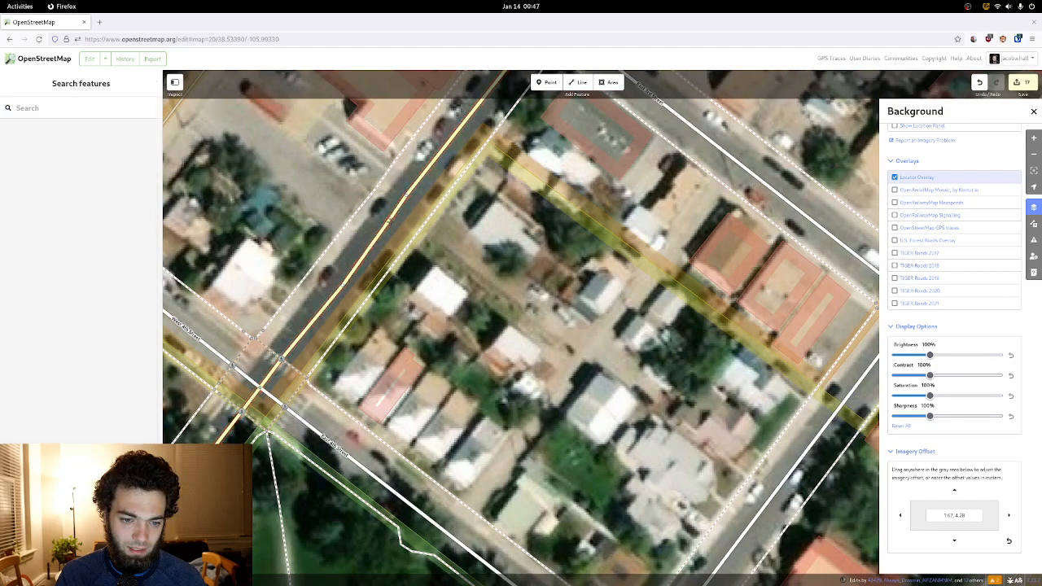
{"action": "left_click", "coordinate": [405, 202]}
{"action": "key", "text": "Escape"}
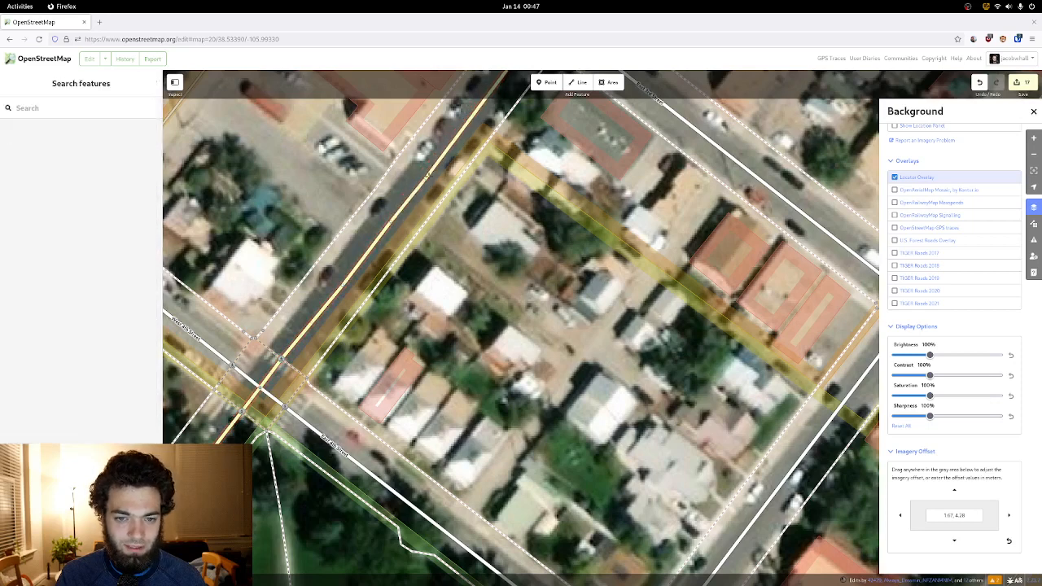
{"action": "left_click", "coordinate": [394, 228]}
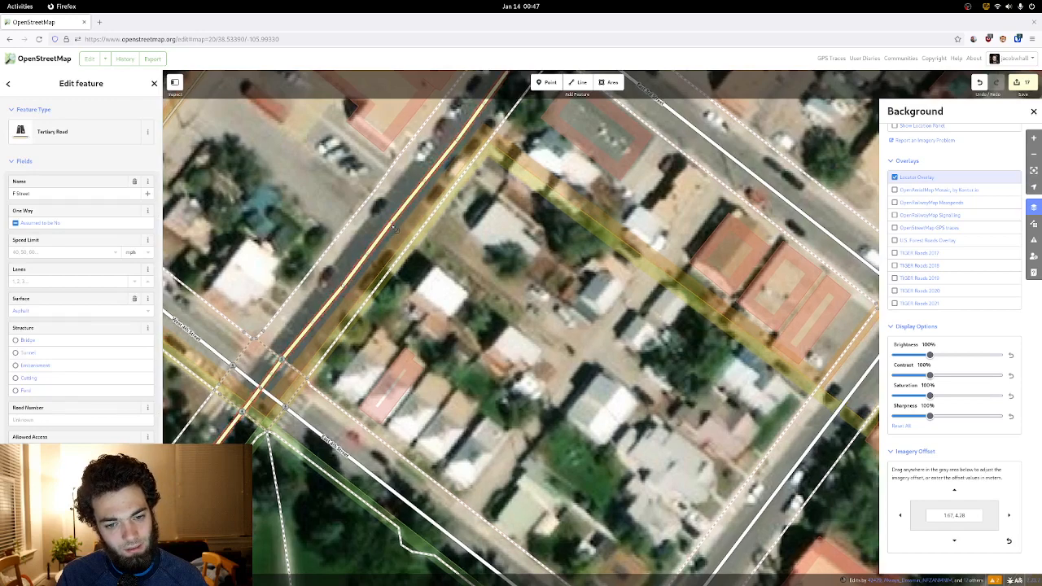
{"action": "key", "text": "Escape"}
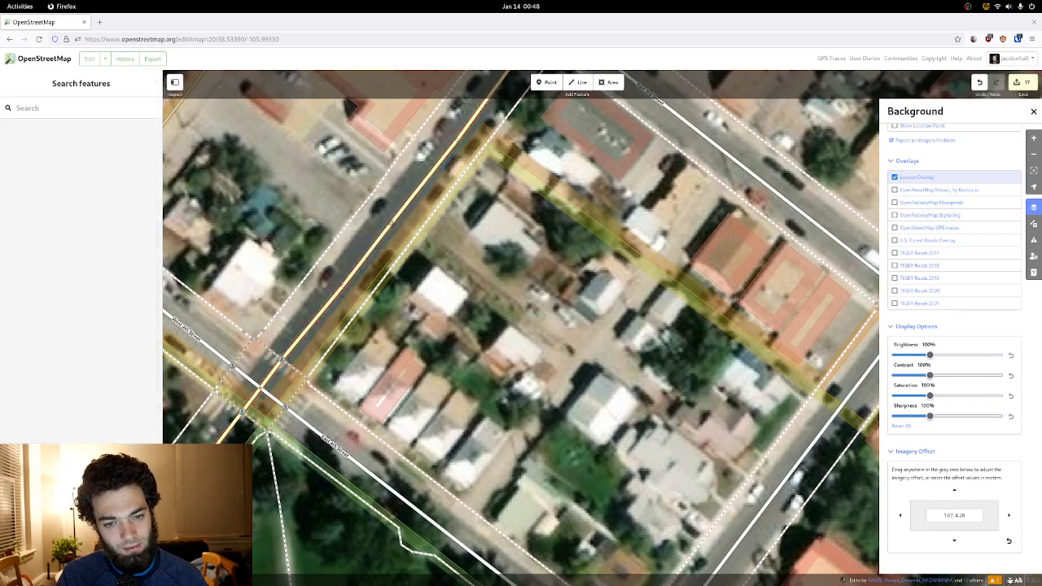
{"action": "left_click", "coordinate": [394, 227]}
- Switch the background to Bing Maps Aerial and compare it with F Street between 3rd and 4th Streets
{"action": "left_click_drag", "start_coordinate": [432, 344], "coordinate": [461, 228]}
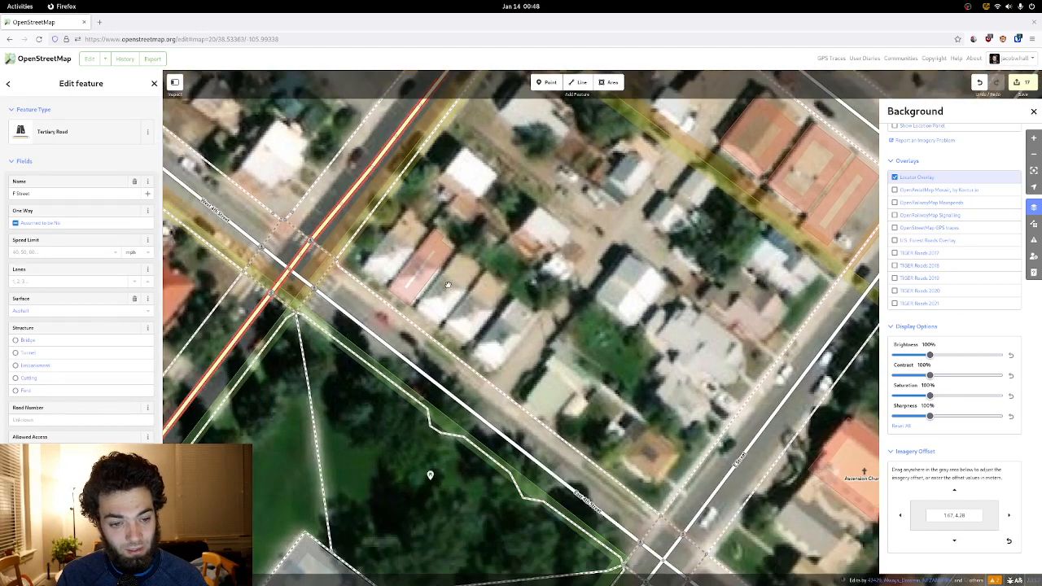
{"action": "left_click_drag", "start_coordinate": [432, 291], "coordinate": [485, 265]}
{"action": "left_click_drag", "start_coordinate": [358, 203], "coordinate": [472, 320]}
{"action": "left_click_drag", "start_coordinate": [621, 324], "coordinate": [388, 393]}
{"action": "scroll", "coordinate": [961, 236], "scroll_direction": "up", "scroll_amount": 5}
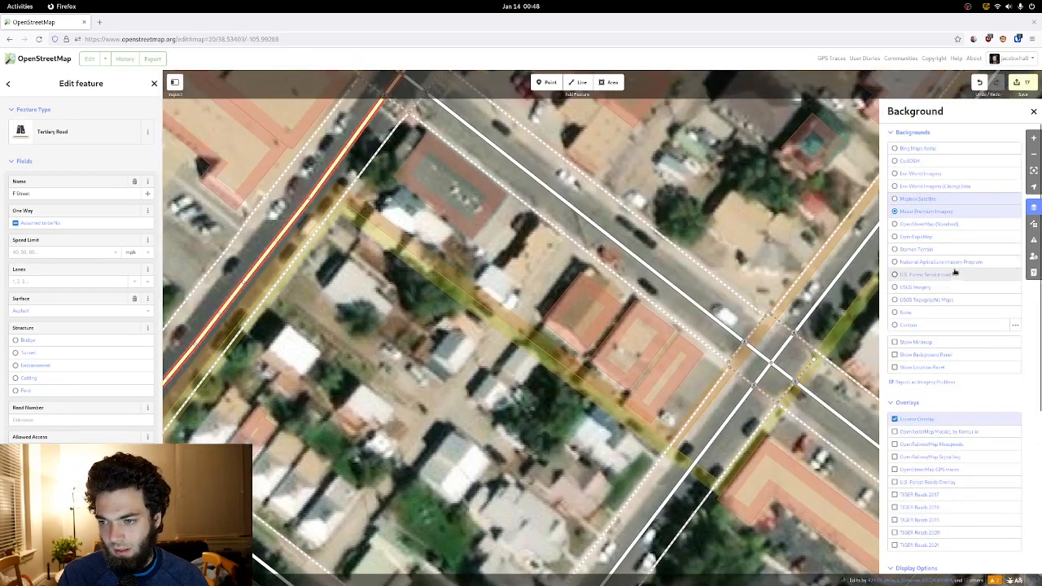
{"action": "left_click", "coordinate": [944, 149]}
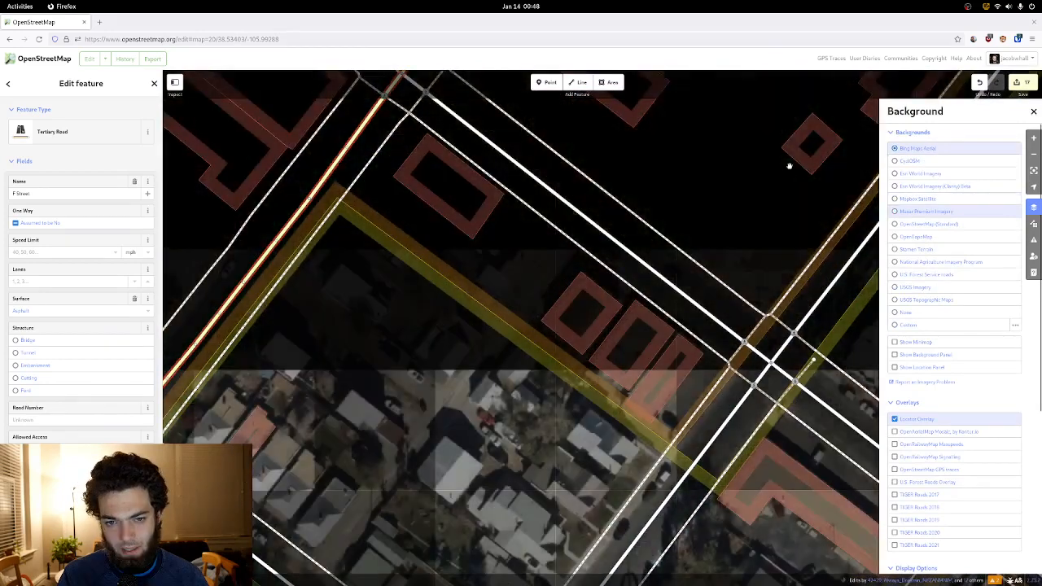
{"action": "left_click_drag", "start_coordinate": [521, 267], "coordinate": [542, 370]}
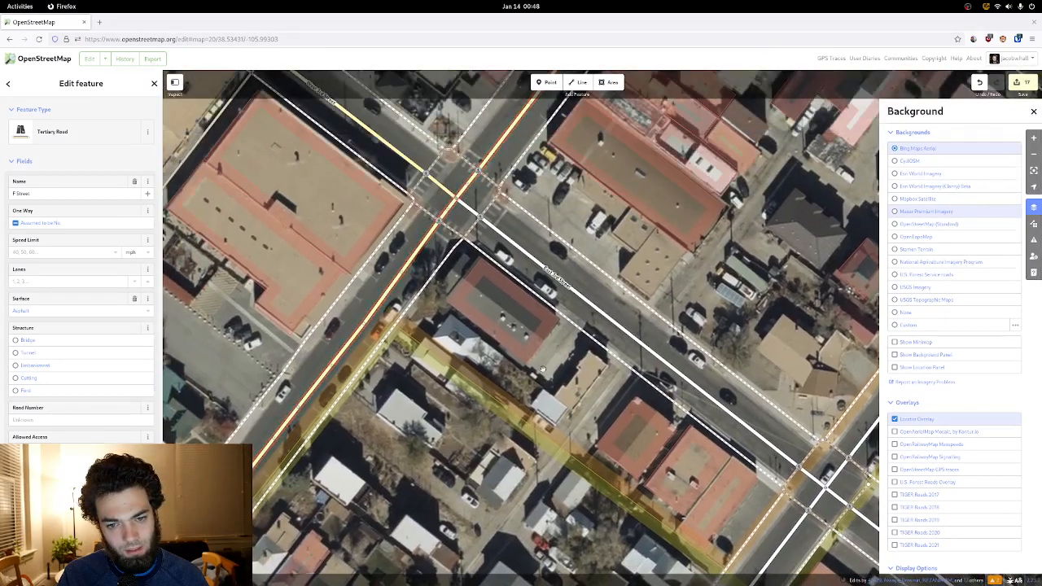
{"action": "left_click_drag", "start_coordinate": [402, 293], "coordinate": [429, 235]}
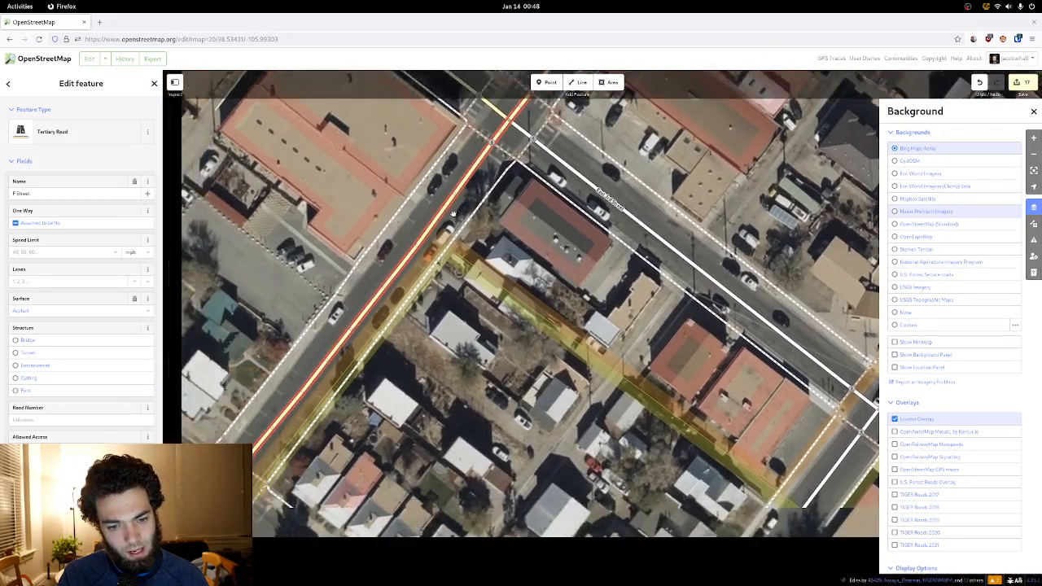
- Shift the F Street line at the 4th Street intersection to follow the roadway in the Bing imagery
{"action": "left_click", "coordinate": [419, 242]}
{"action": "left_click", "coordinate": [417, 247]}
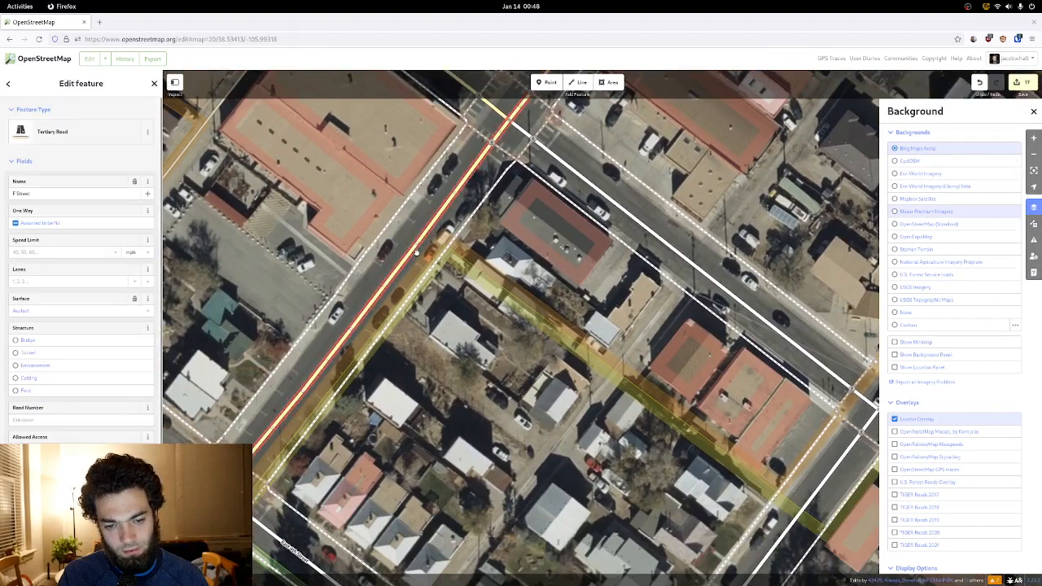
{"action": "left_click_drag", "start_coordinate": [290, 436], "coordinate": [450, 243]}
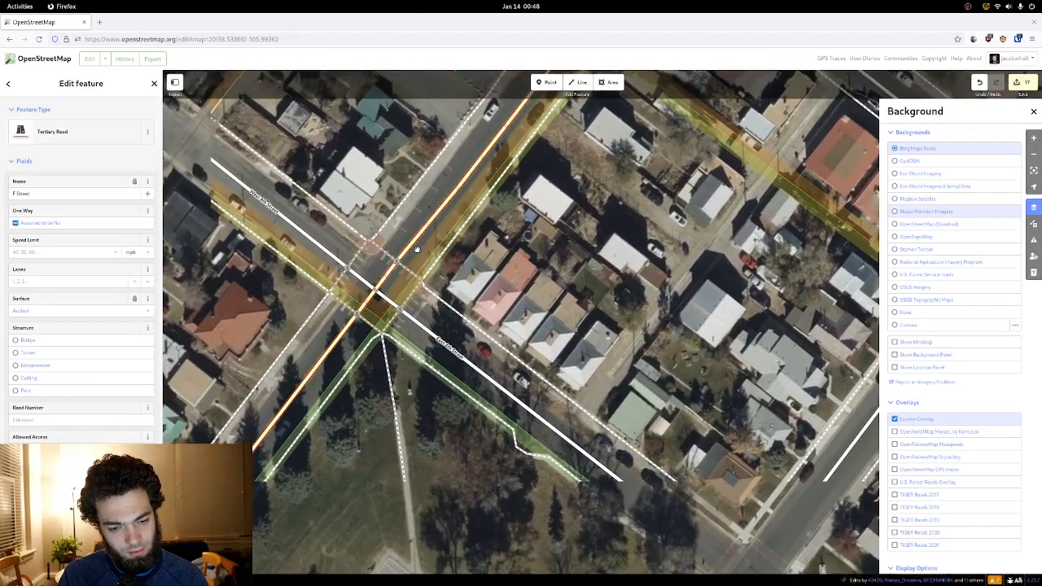
{"action": "left_click", "coordinate": [516, 495]}
{"action": "left_click", "coordinate": [393, 283]}
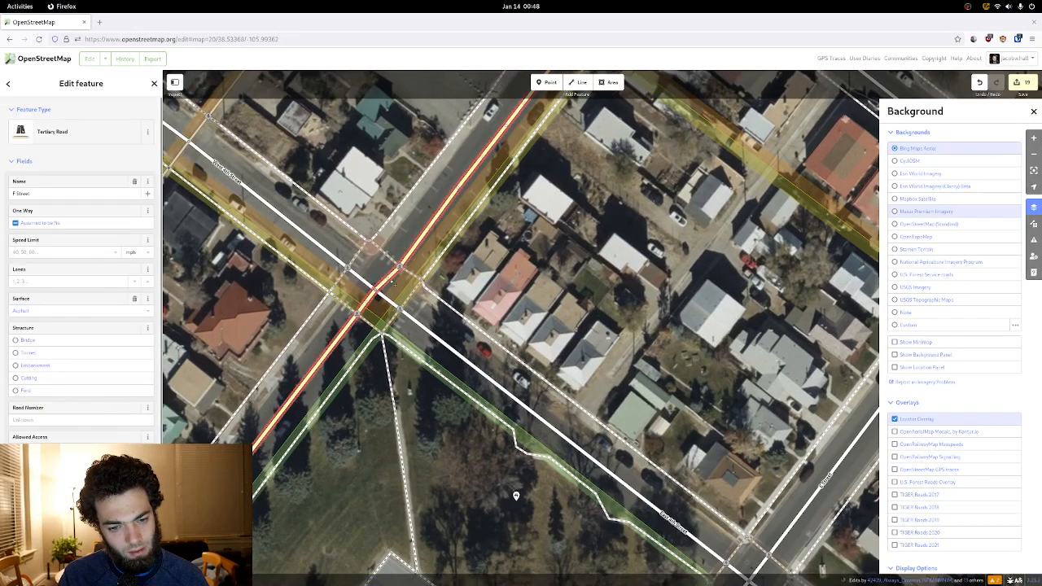
{"action": "left_click", "coordinate": [516, 496]}
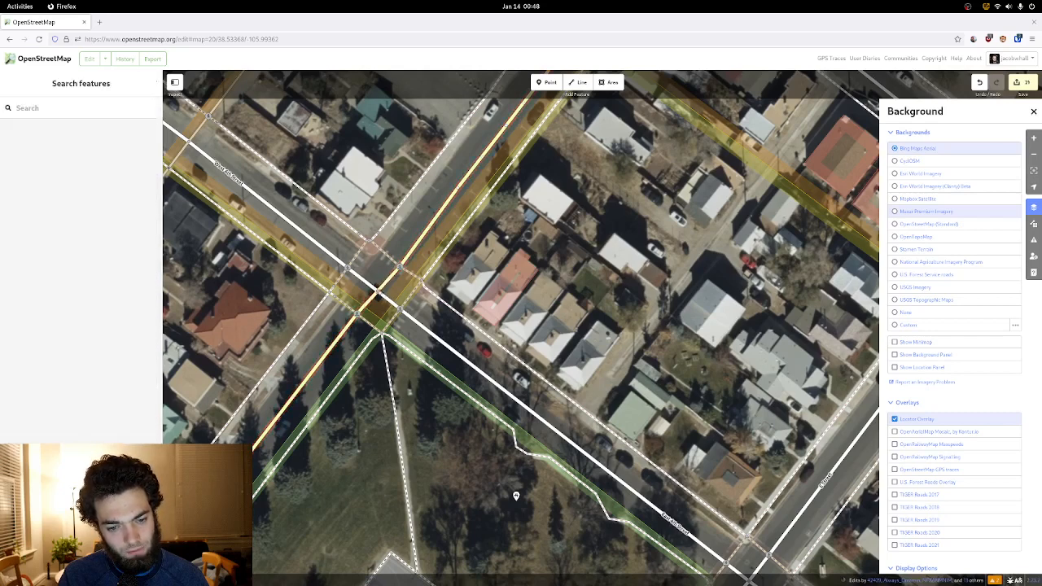
{"action": "left_click", "coordinate": [439, 215]}
{"action": "key", "text": "Escape"}
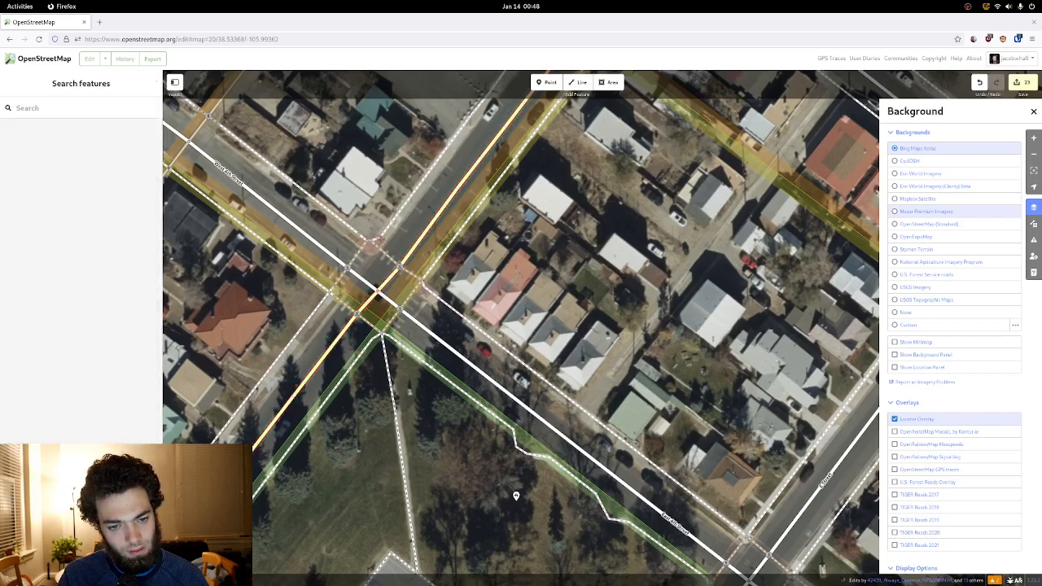
{"action": "left_click", "coordinate": [438, 215]}
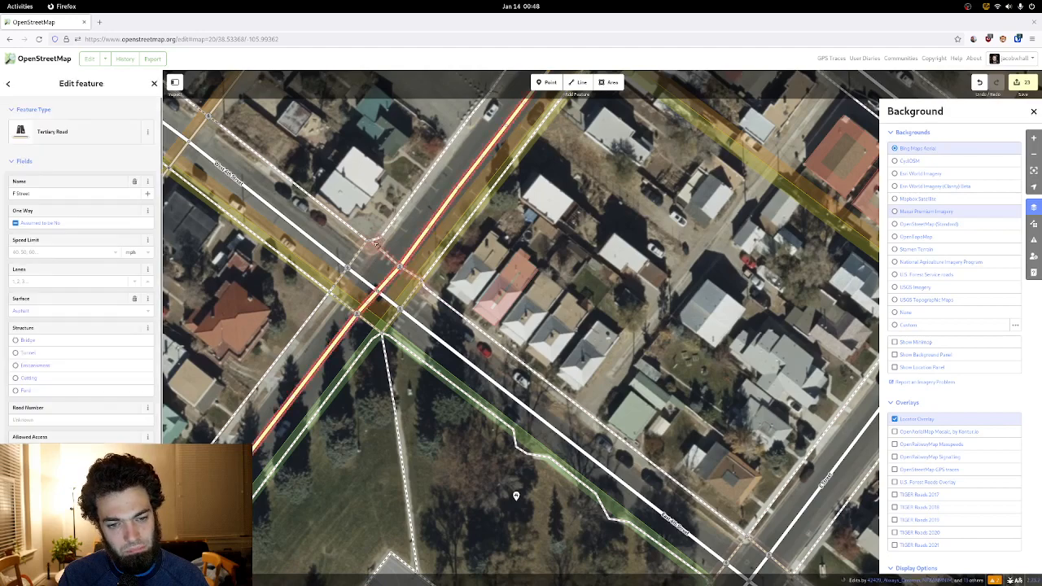
- Adjust the north corner node where the crossings meet at F Street and 4th Street
{"action": "key", "text": "Escape"}
{"action": "left_click", "coordinate": [438, 214]}
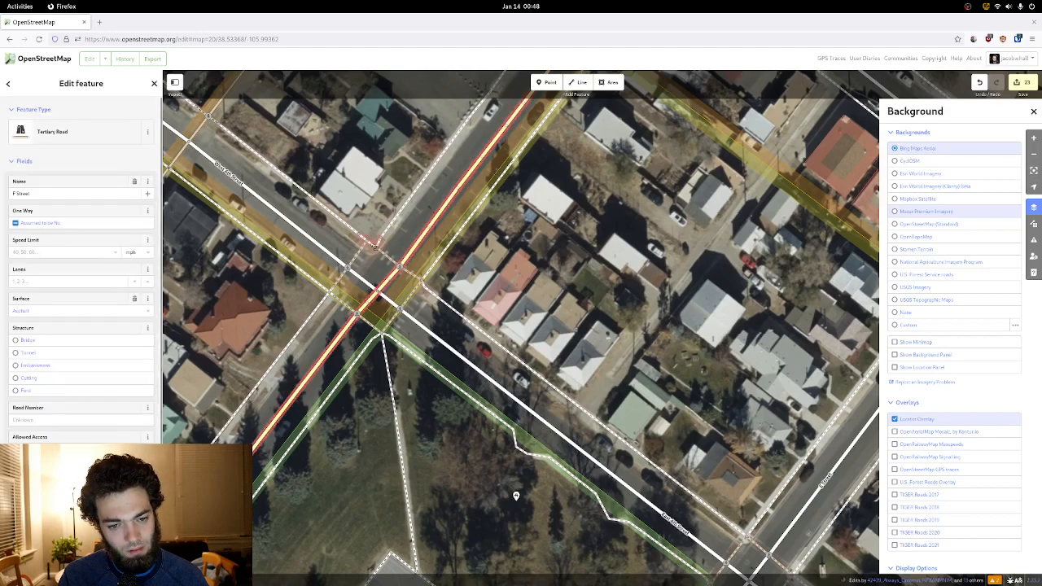
{"action": "key", "text": "Escape"}
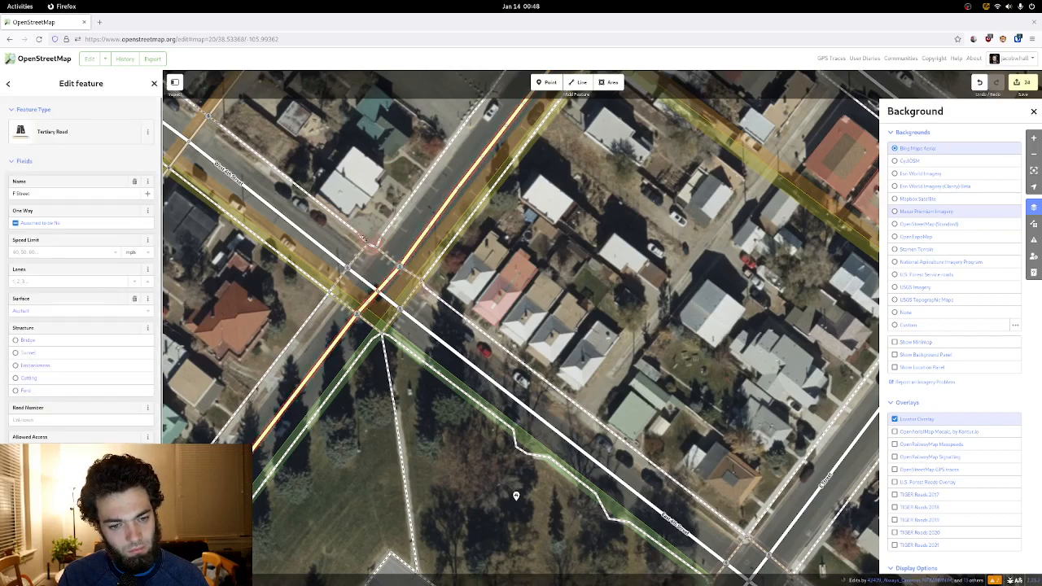
{"action": "left_click_drag", "start_coordinate": [369, 244], "coordinate": [375, 247]}
{"action": "left_click", "coordinate": [332, 344]}
{"action": "key", "text": "Escape"}
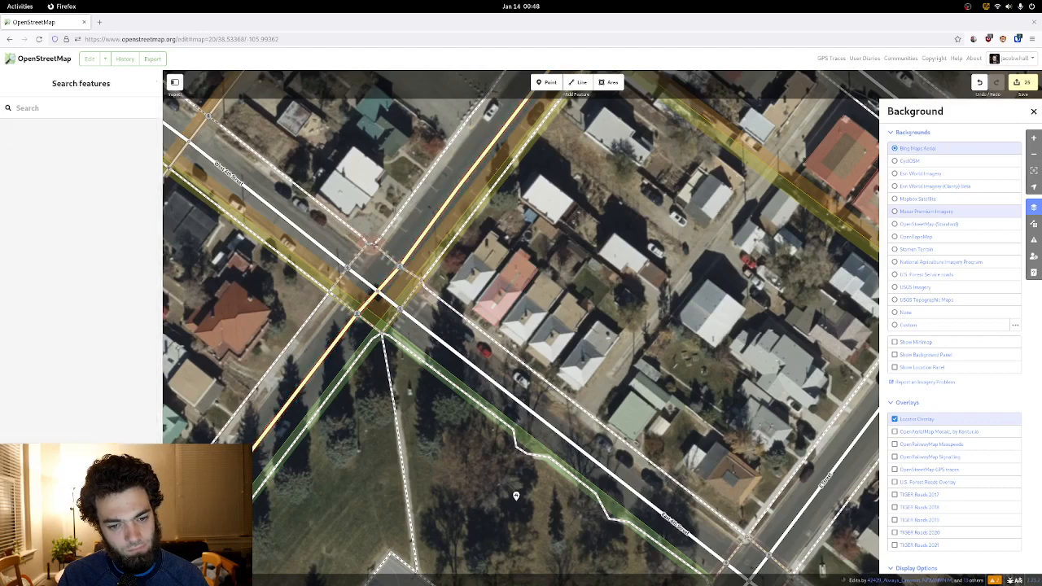
{"action": "left_click", "coordinate": [371, 246]}
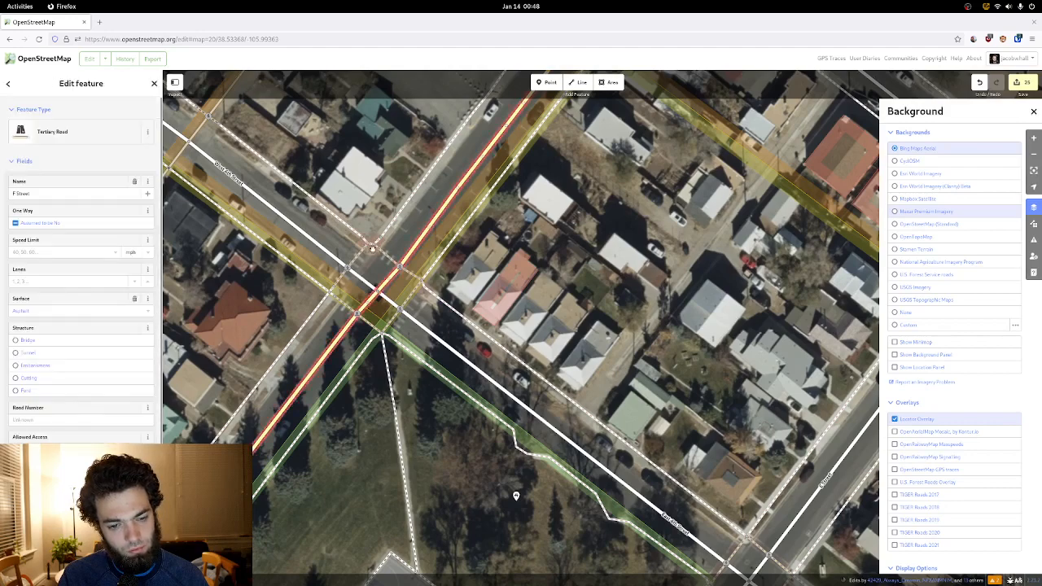
- Undo the misplaced move of the F Street and 4th Street intersection and fine-tune the shared intersection node
{"action": "left_click_drag", "start_coordinate": [379, 289], "coordinate": [373, 205]}
{"action": "key", "text": "ctrl+z"}
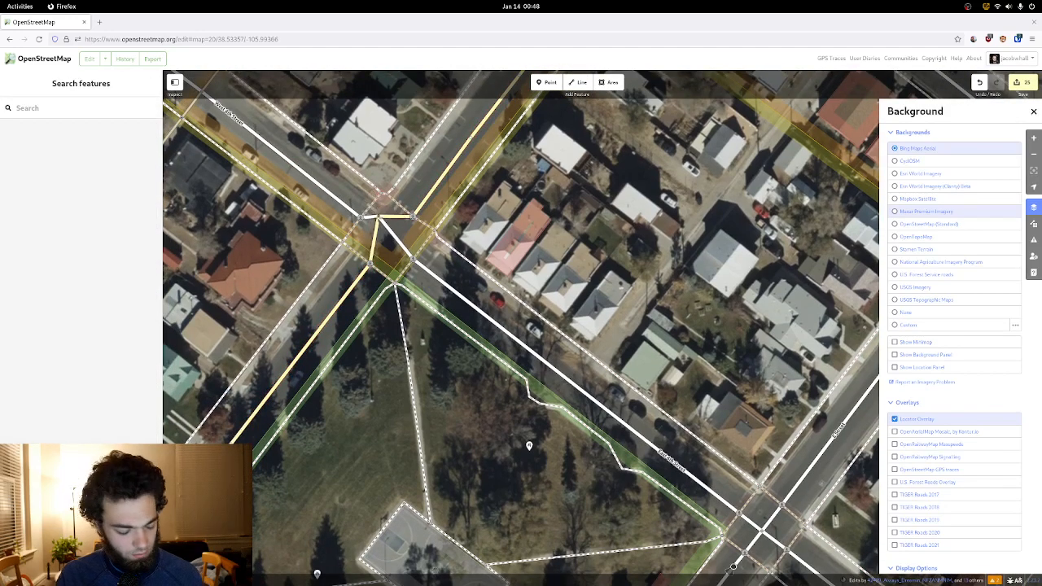
{"action": "left_click", "coordinate": [398, 230]}
{"action": "left_click_drag", "start_coordinate": [408, 243], "coordinate": [422, 186]}
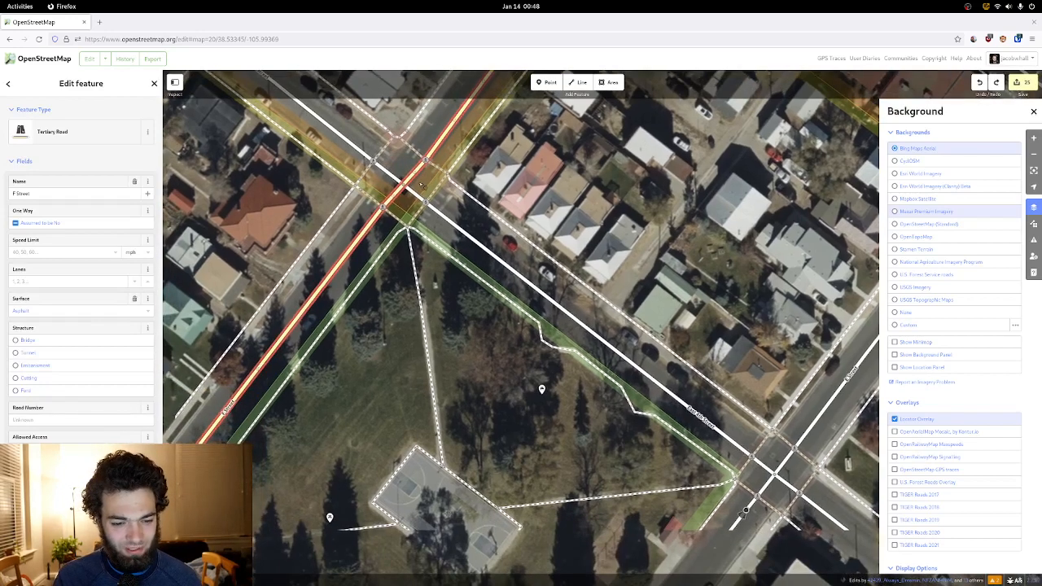
{"action": "scroll", "coordinate": [375, 191], "scroll_direction": "up", "scroll_amount": 3}
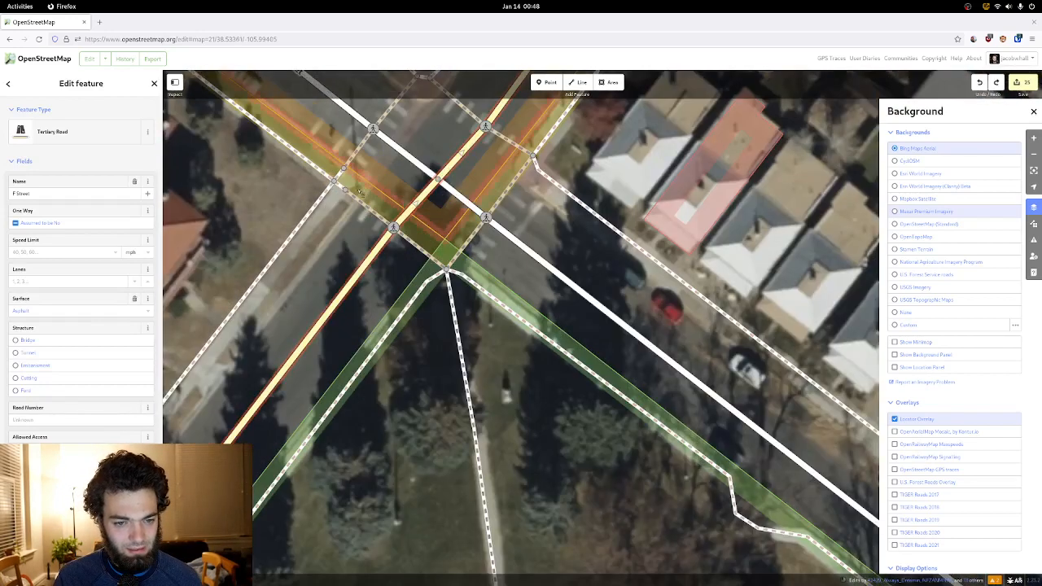
{"action": "left_click_drag", "start_coordinate": [436, 182], "coordinate": [438, 179]}
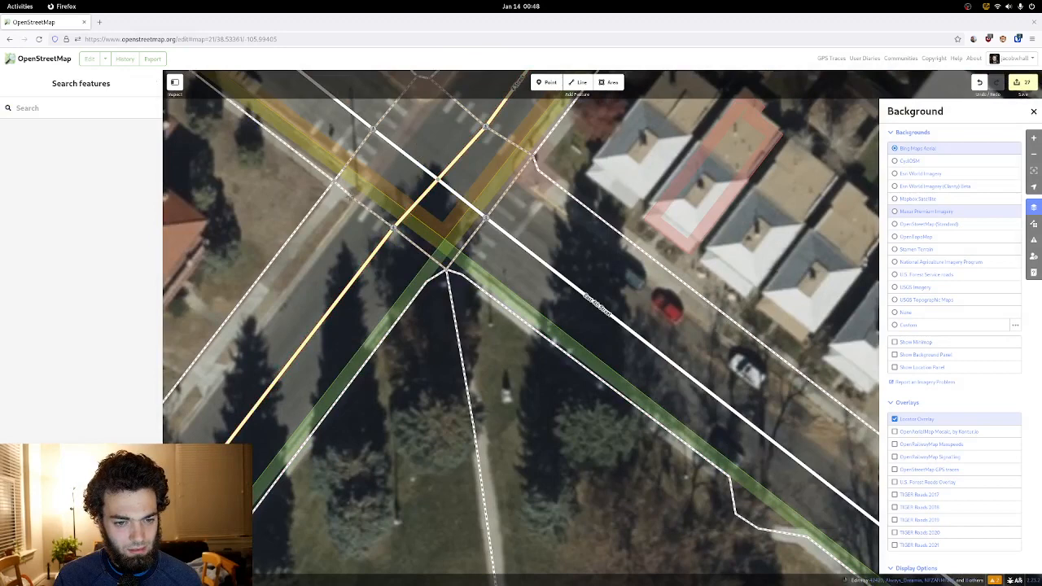
- Straighten the sidewalk end at the west corner of F Street and 4th Street and realign the corner node with its crossings
{"action": "left_click", "coordinate": [346, 193]}
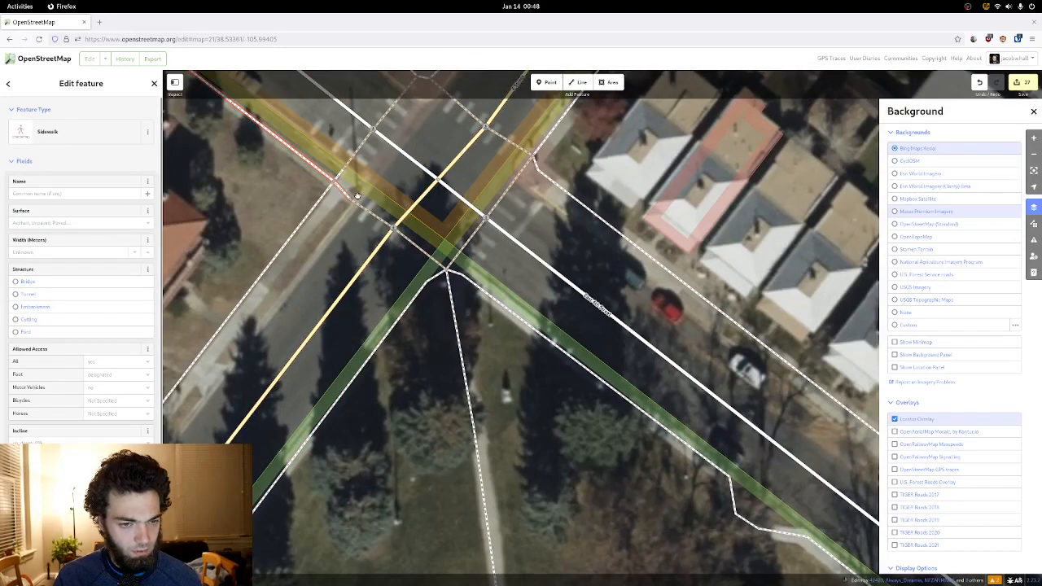
{"action": "key", "text": "s"}
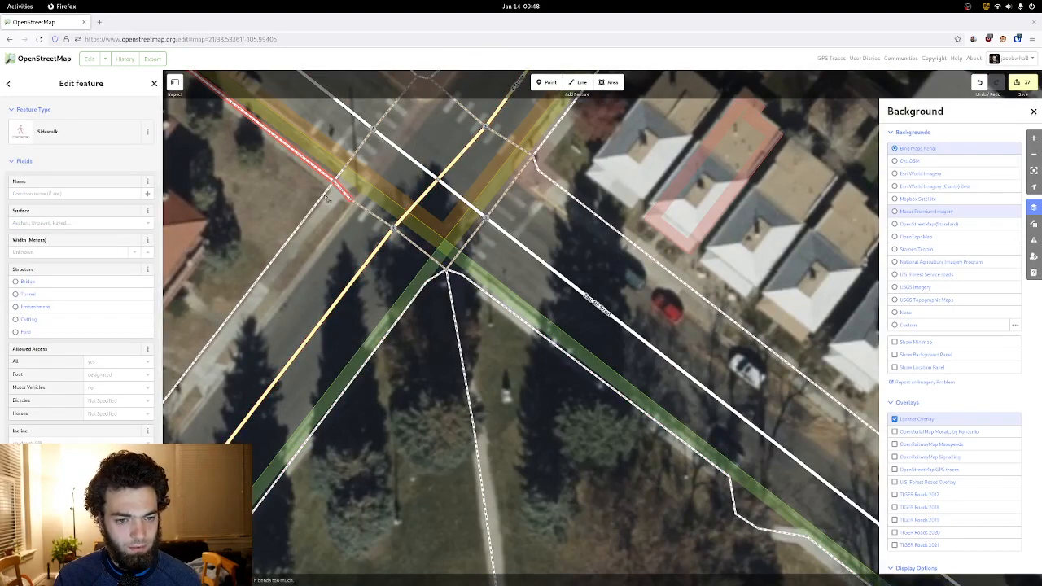
{"action": "left_click_drag", "start_coordinate": [345, 173], "coordinate": [342, 175]}
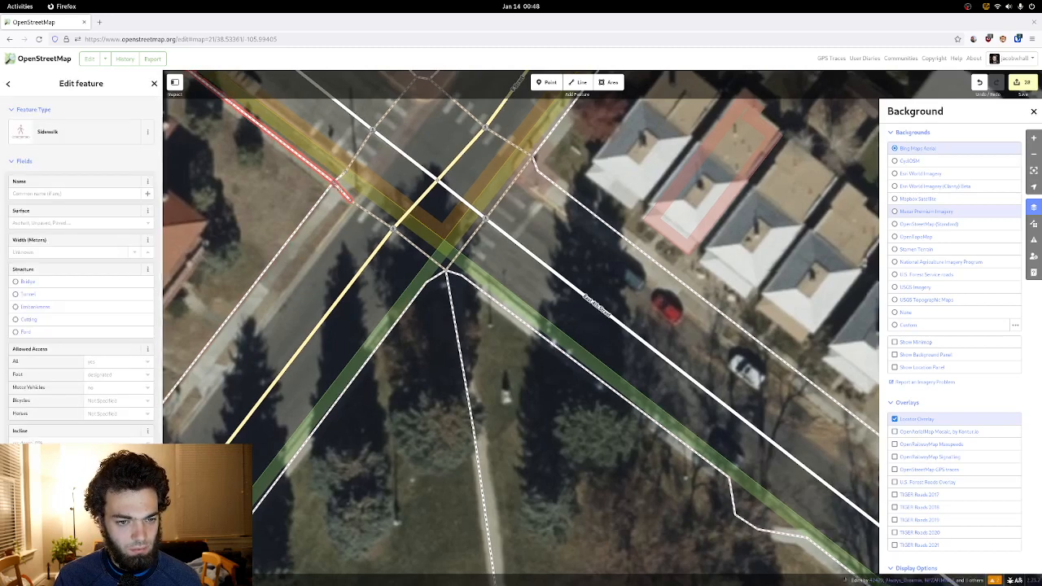
{"action": "key", "text": "Escape"}
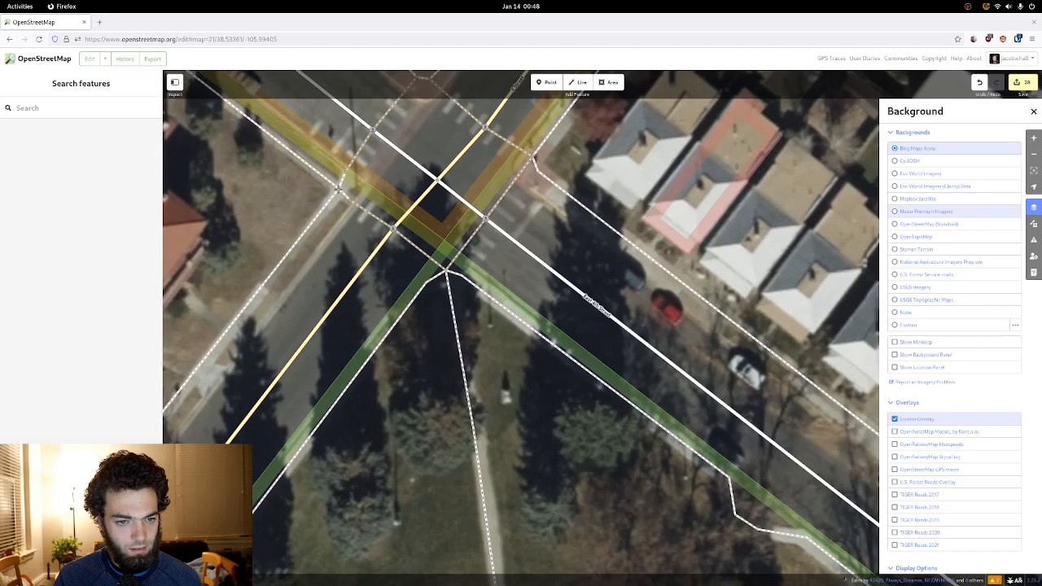
{"action": "left_click", "coordinate": [342, 186]}
{"action": "left_click_drag", "start_coordinate": [372, 155], "coordinate": [311, 189]}
{"action": "key", "text": "Escape"}
{"action": "left_click", "coordinate": [356, 194]}
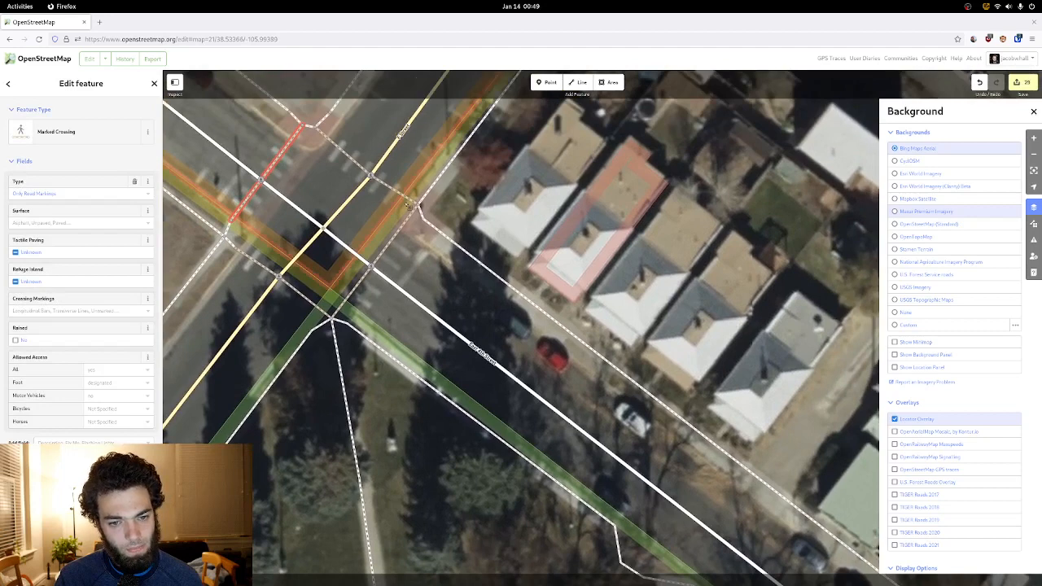
- Remove the sidewalk kink at the east corner of F Street and East 4th Street and reposition the shared crossing node
{"action": "left_click_drag", "start_coordinate": [420, 208], "coordinate": [437, 234]}
{"action": "left_click", "coordinate": [429, 226]}
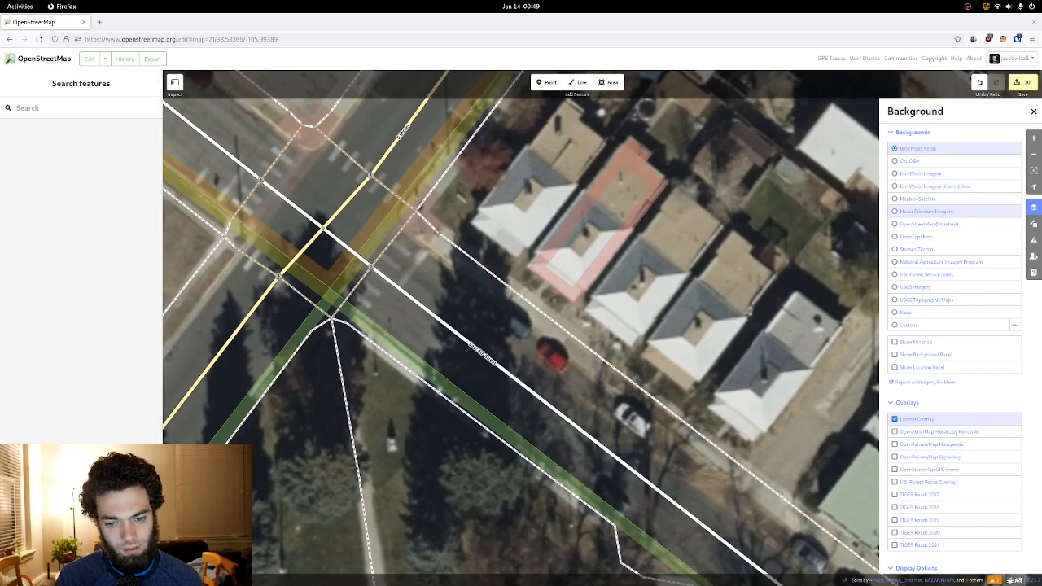
{"action": "left_click", "coordinate": [437, 234]}
{"action": "left_click", "coordinate": [406, 206]}
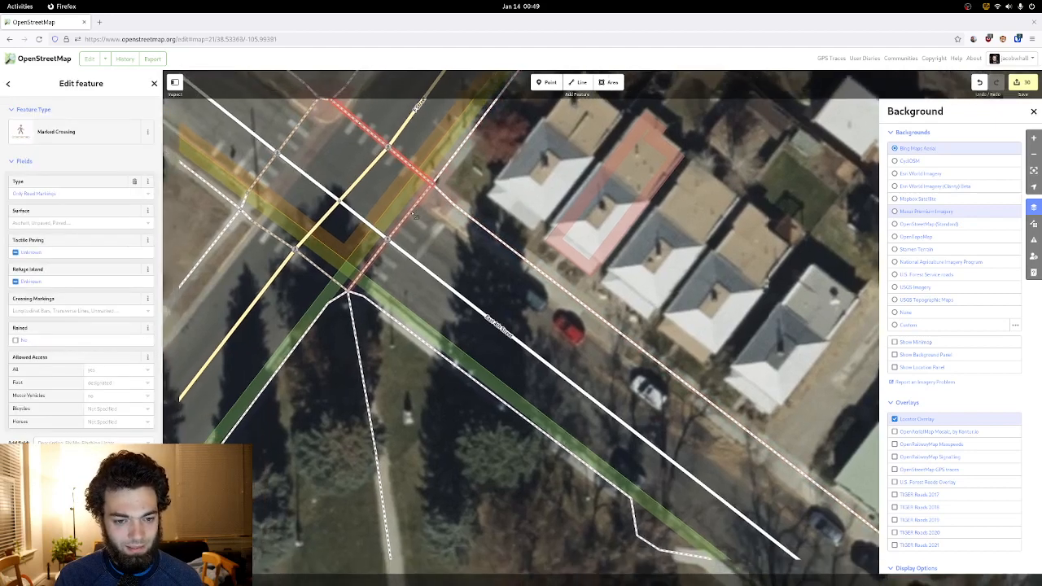
{"action": "left_click_drag", "start_coordinate": [393, 249], "coordinate": [409, 221]}
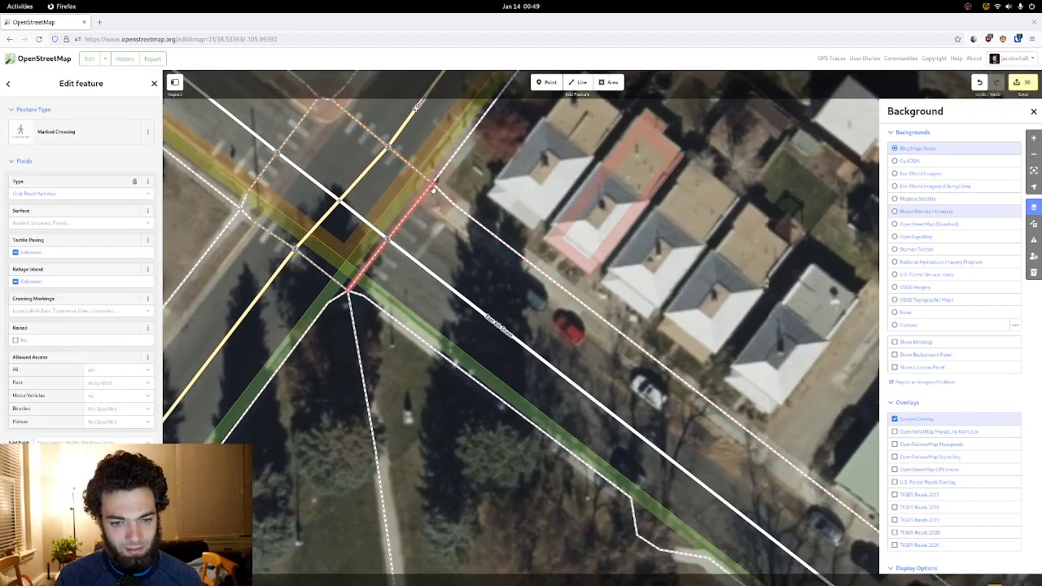
{"action": "right_click", "coordinate": [433, 188]}
{"action": "left_click", "coordinate": [431, 198]}
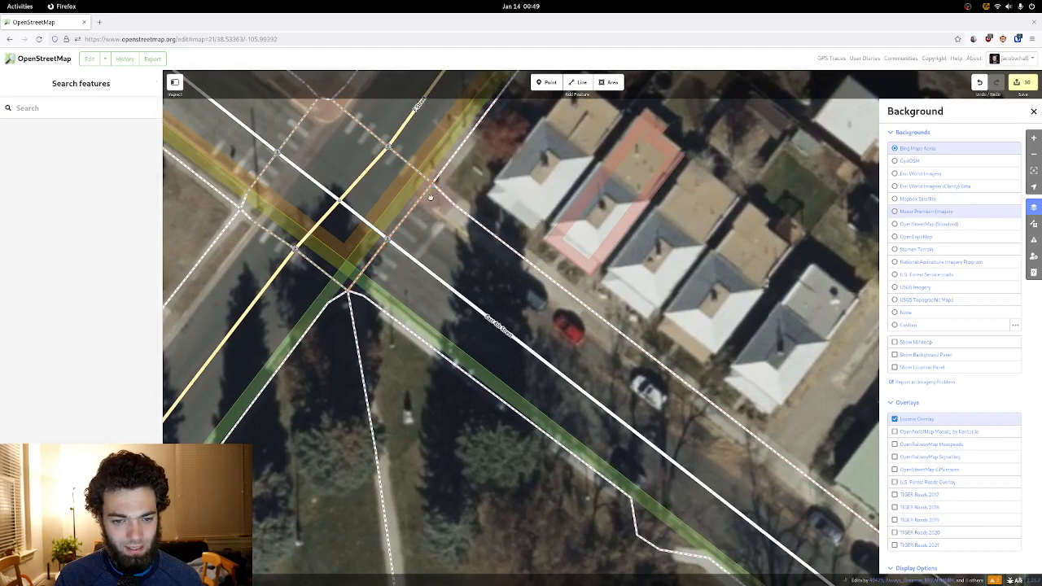
{"action": "left_click", "coordinate": [435, 185]}
{"action": "left_click_drag", "start_coordinate": [436, 183], "coordinate": [436, 190]}
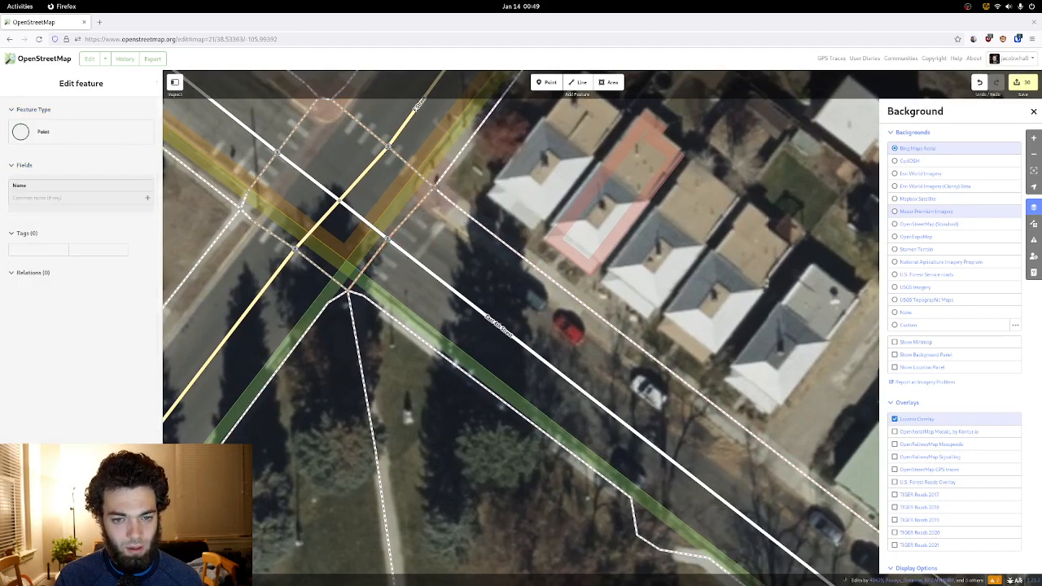
{"action": "left_click", "coordinate": [429, 198]}
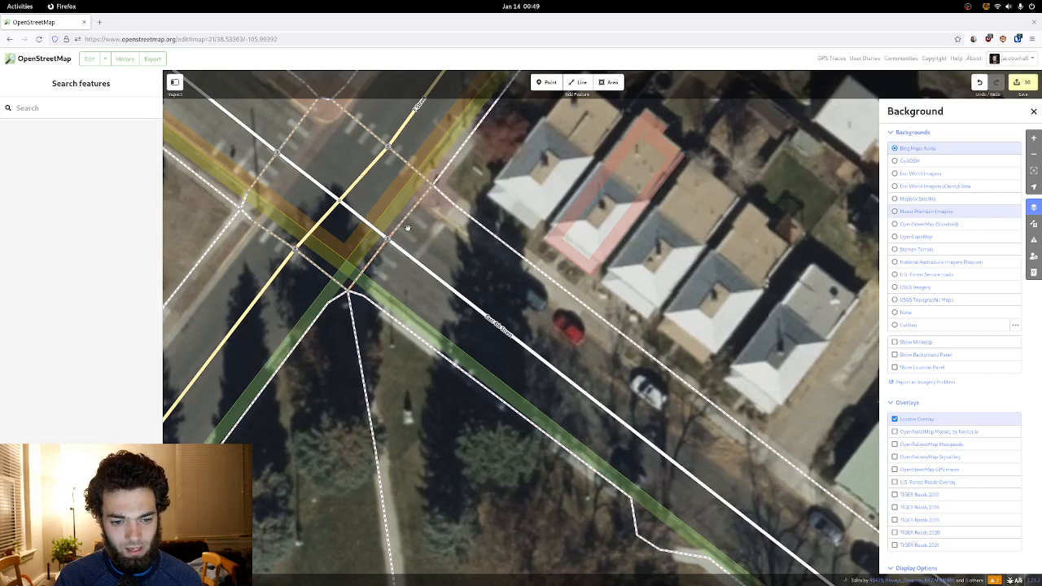
- Move the park-side corner node at F Street and East 4th Street and straighten the marked crossing over East 4th Street
{"action": "left_click_drag", "start_coordinate": [408, 228], "coordinate": [438, 173]}
{"action": "left_click", "coordinate": [381, 239]}
{"action": "left_click", "coordinate": [380, 236]}
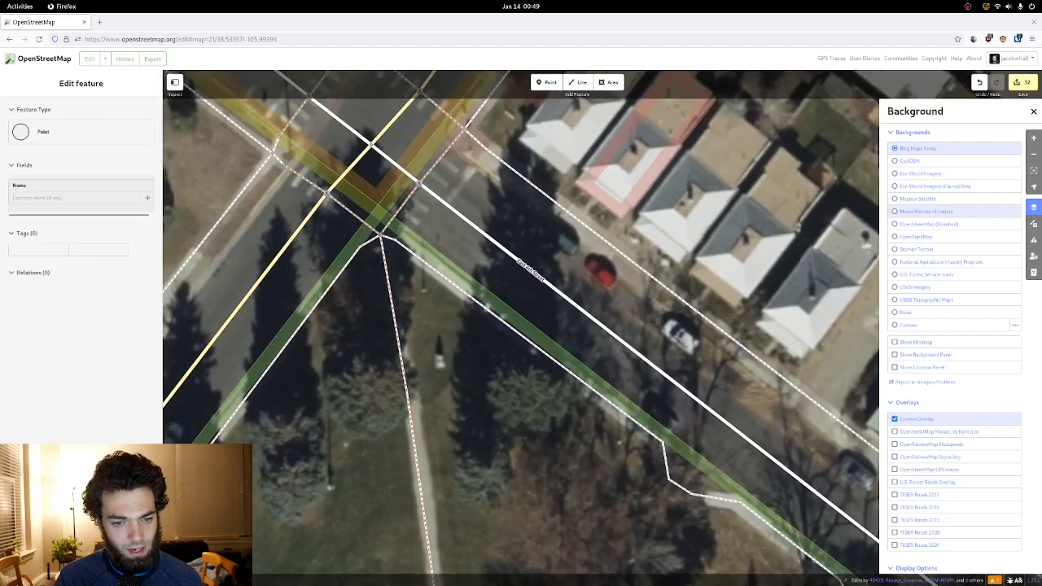
{"action": "left_click_drag", "start_coordinate": [380, 236], "coordinate": [385, 240]}
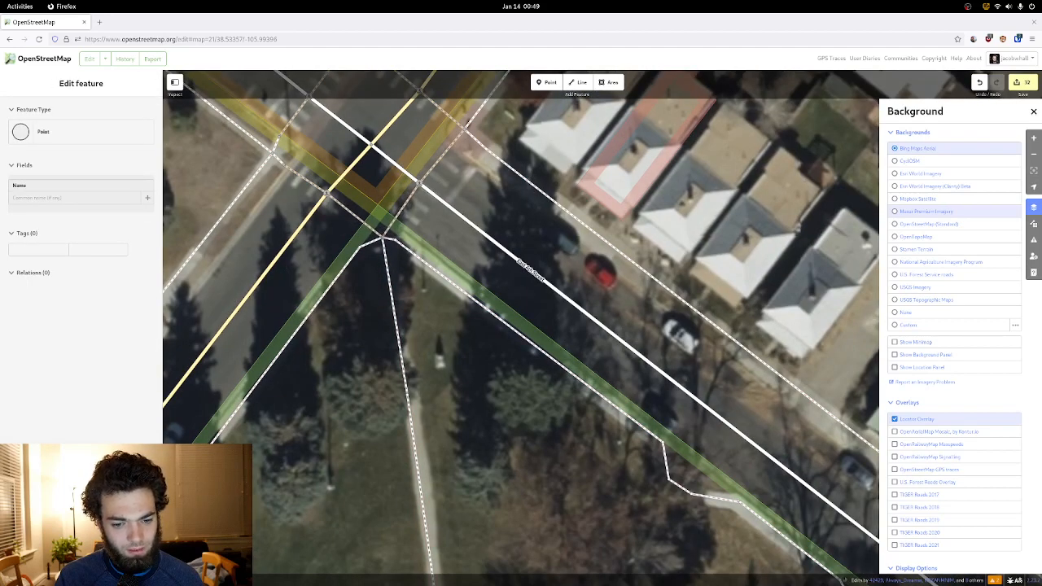
{"action": "left_click", "coordinate": [407, 210]}
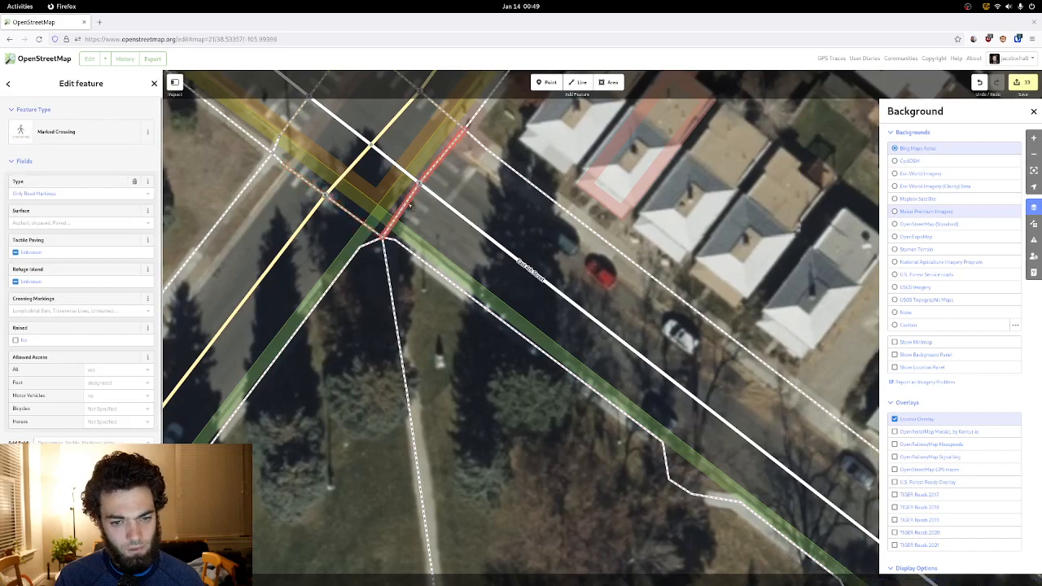
{"action": "key", "text": "s"}
- Adjust the sidewalk corner node at the north corner of East 4th Street and E Street
{"action": "scroll", "coordinate": [458, 220], "scroll_direction": "down", "scroll_amount": 3}
{"action": "left_click_drag", "start_coordinate": [458, 221], "coordinate": [348, 135]}
{"action": "left_click", "coordinate": [419, 176]}
{"action": "left_click_drag", "start_coordinate": [629, 300], "coordinate": [599, 275]}
{"action": "scroll", "coordinate": [607, 299], "scroll_direction": "up", "scroll_amount": 3}
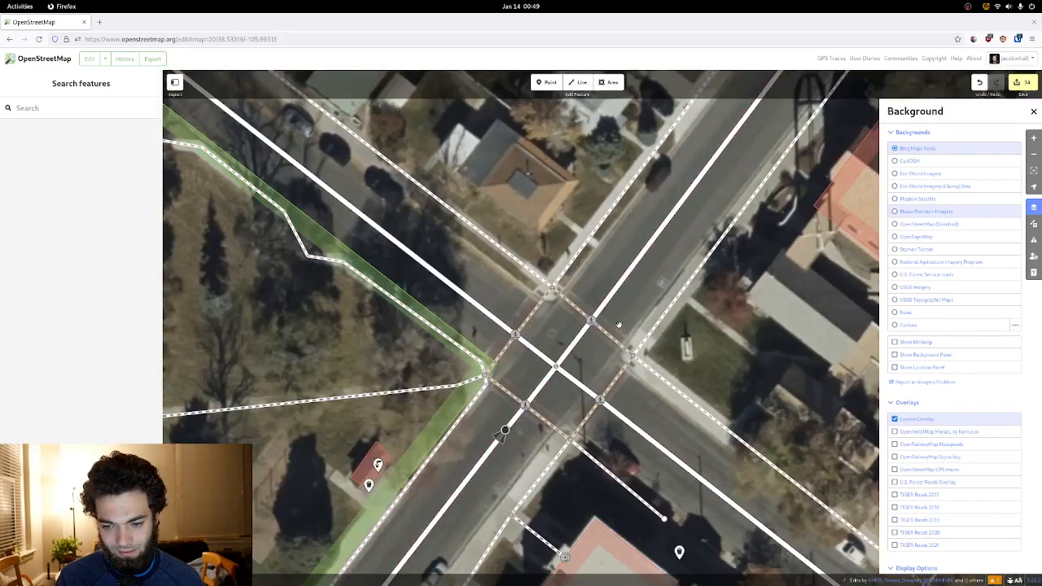
{"action": "left_click_drag", "start_coordinate": [619, 324], "coordinate": [600, 303]}
{"action": "left_click_drag", "start_coordinate": [537, 264], "coordinate": [529, 260]}
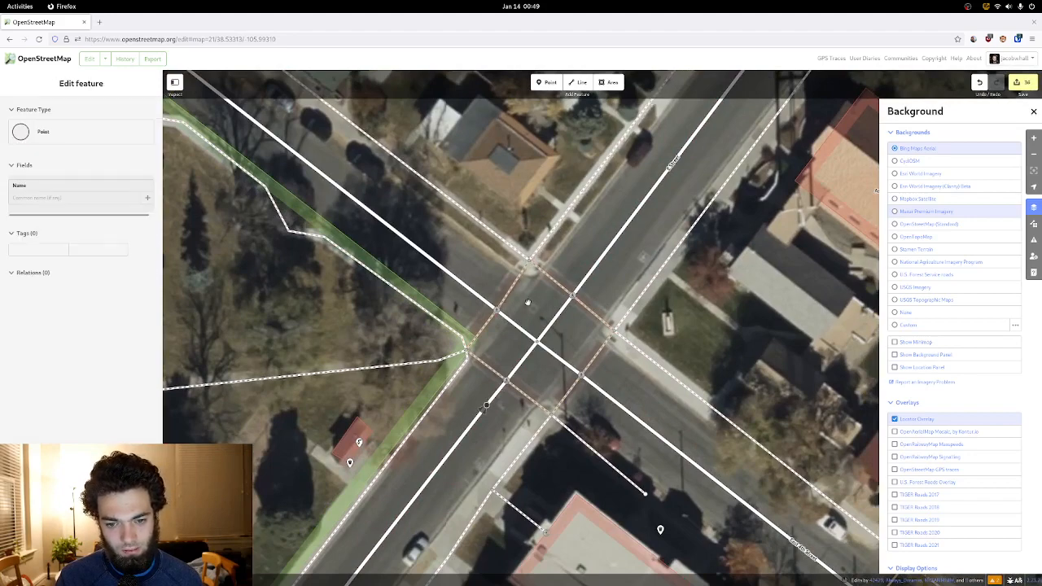
- Inspect the sidewalk along E Street from the Salida Regional Library southwest to the 5th Street intersection
{"action": "left_click_drag", "start_coordinate": [527, 302], "coordinate": [565, 163]}
{"action": "left_click_drag", "start_coordinate": [511, 387], "coordinate": [515, 287]}
{"action": "left_click", "coordinate": [483, 334]}
{"action": "key", "text": "Escape"}
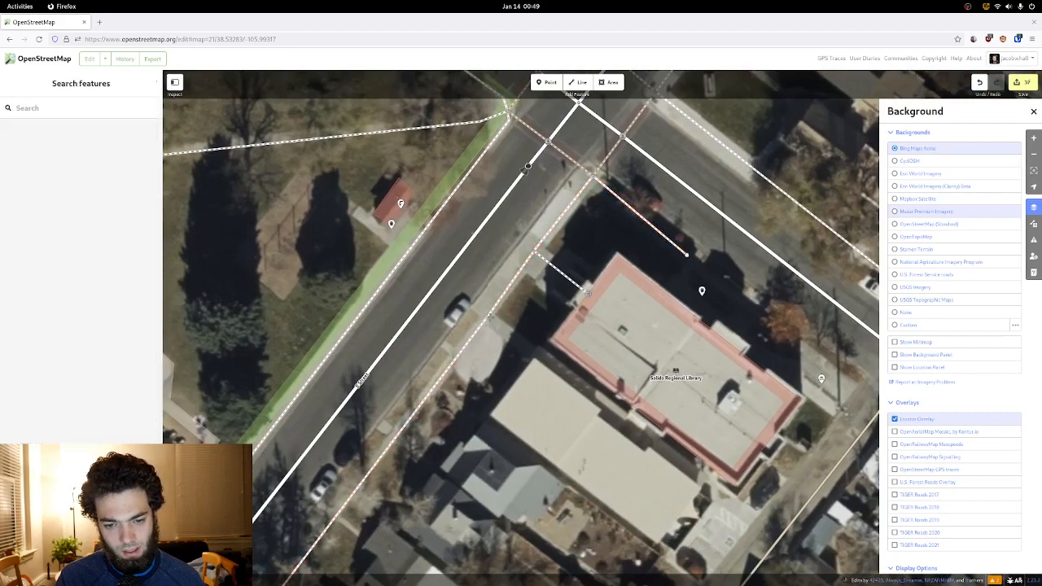
{"action": "left_click", "coordinate": [490, 316]}
{"action": "scroll", "coordinate": [526, 325], "scroll_direction": "down", "scroll_amount": 1}
{"action": "left_click_drag", "start_coordinate": [526, 326], "coordinate": [604, 143]}
{"action": "left_click_drag", "start_coordinate": [404, 402], "coordinate": [524, 230]}
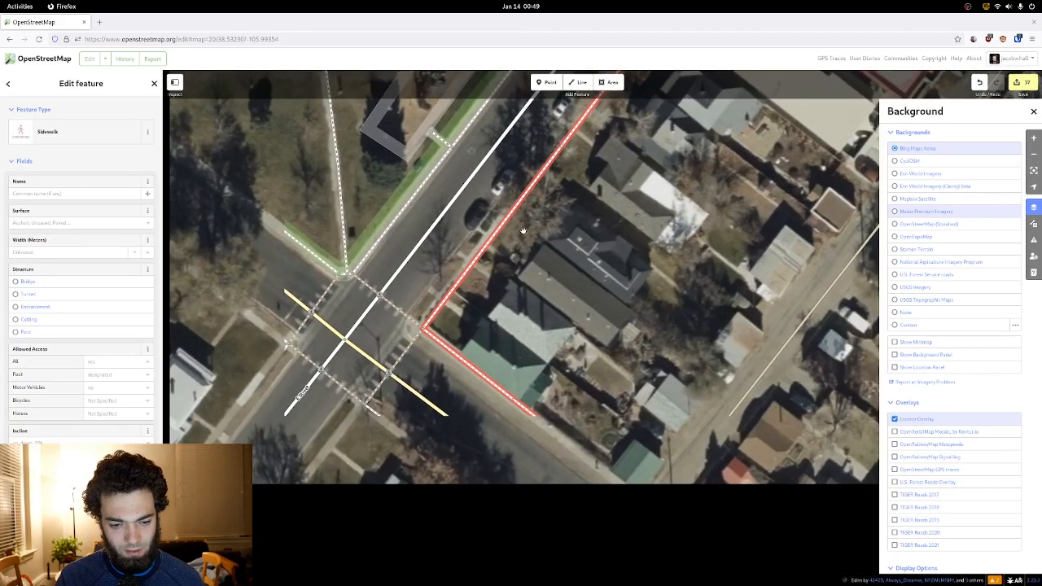
- Examine the sidewalks and crossings northwest along 5th Street from the park past F Street to the G Street intersection
{"action": "left_click_drag", "start_coordinate": [434, 368], "coordinate": [602, 401]}
{"action": "left_click_drag", "start_coordinate": [388, 307], "coordinate": [590, 444]}
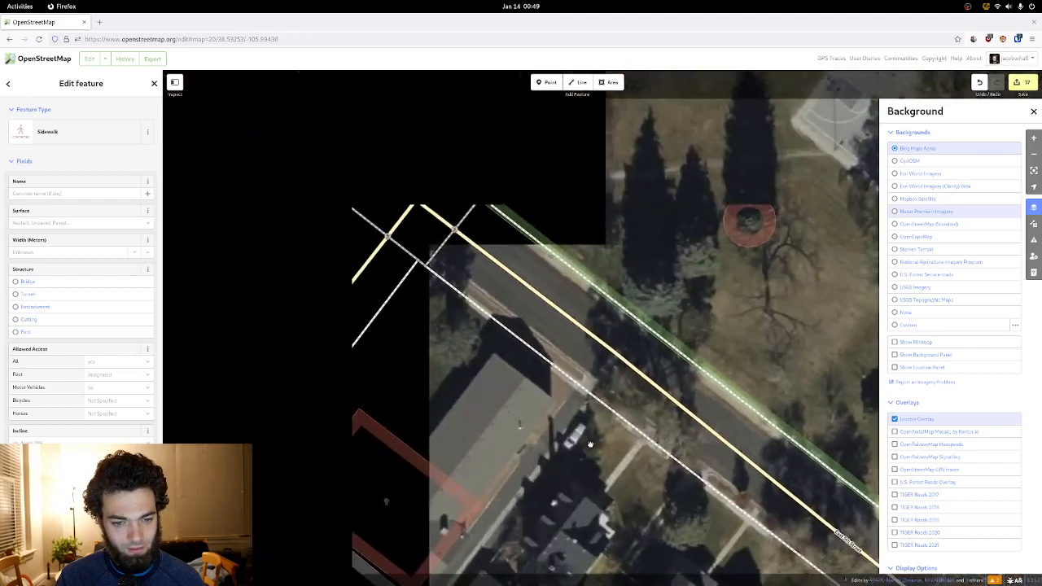
{"action": "left_click_drag", "start_coordinate": [487, 368], "coordinate": [538, 394]}
{"action": "scroll", "coordinate": [513, 364], "scroll_direction": "down", "scroll_amount": 5}
{"action": "left_click_drag", "start_coordinate": [332, 263], "coordinate": [424, 383]}
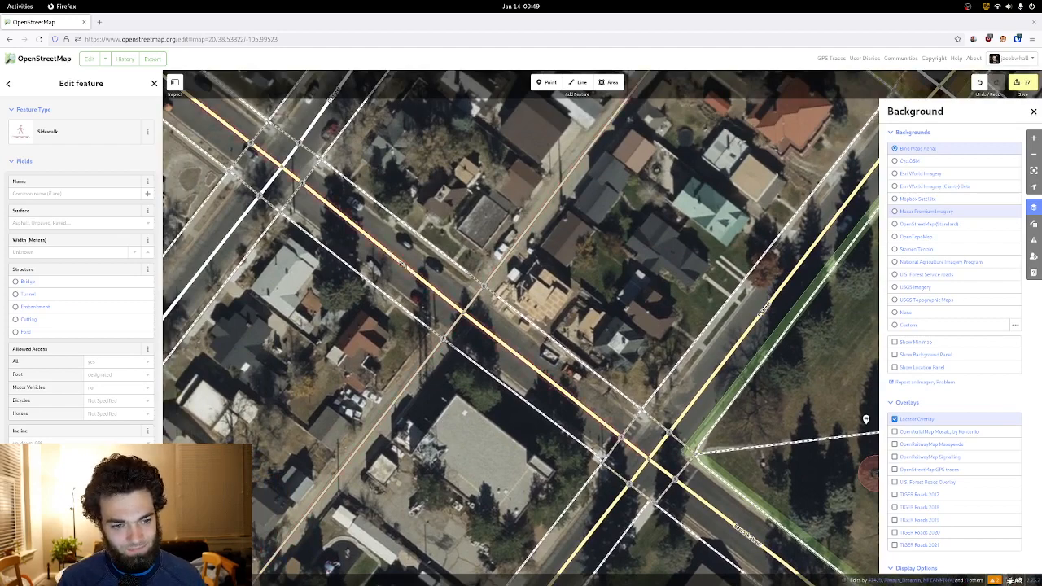
{"action": "left_click_drag", "start_coordinate": [435, 196], "coordinate": [528, 334]}
{"action": "scroll", "coordinate": [513, 269], "scroll_direction": "down", "scroll_amount": 2}
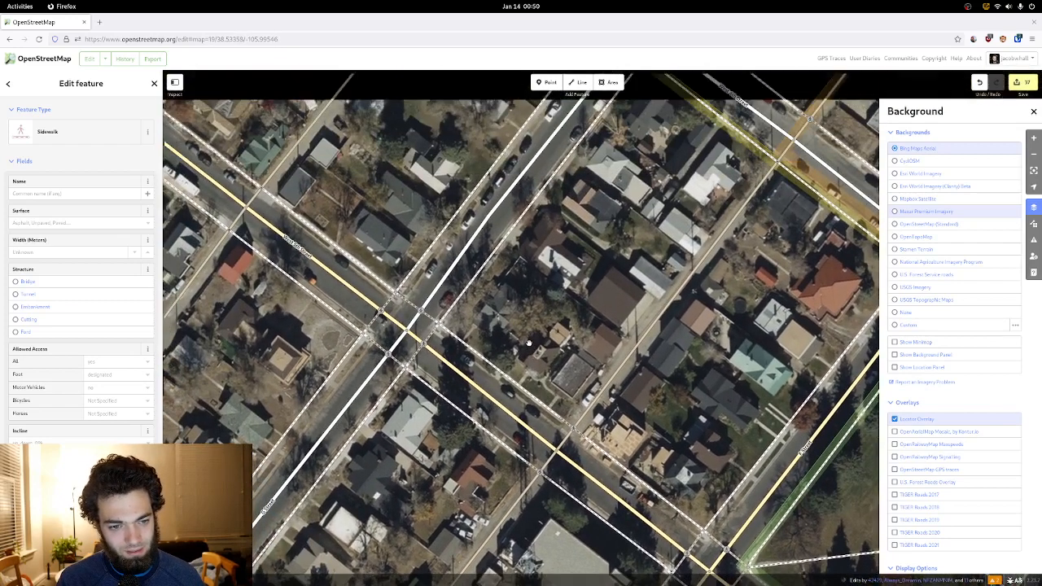
- Examine the sidewalks and crossings from 5th Street past the park and Salida Regional Library to East 4th Street and D Street
{"action": "scroll", "coordinate": [529, 333], "scroll_direction": "down", "scroll_amount": 2}
{"action": "scroll", "coordinate": [537, 334], "scroll_direction": "down", "scroll_amount": 2}
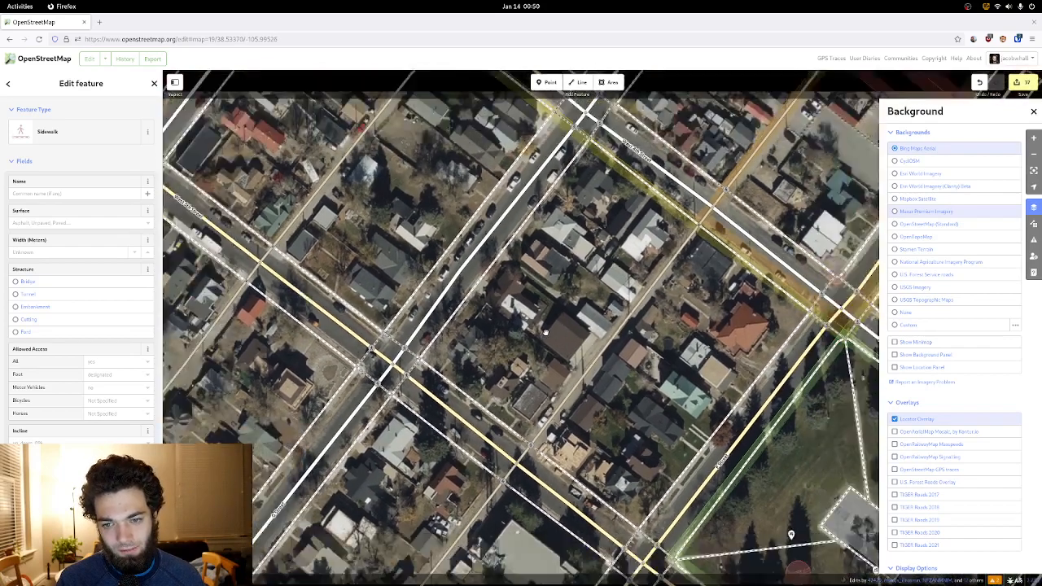
{"action": "left_click_drag", "start_coordinate": [675, 390], "coordinate": [373, 284]}
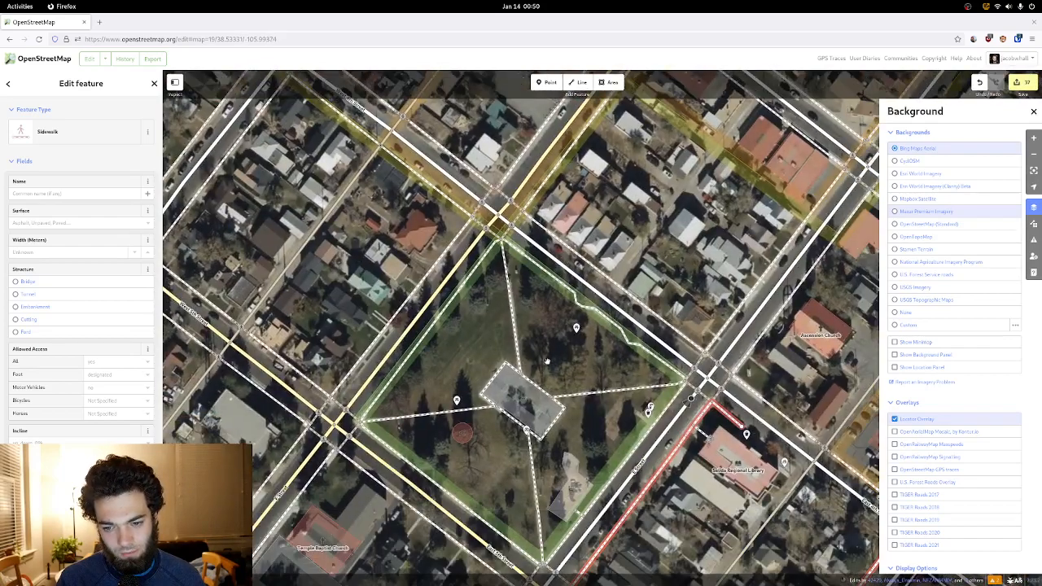
{"action": "left_click_drag", "start_coordinate": [587, 357], "coordinate": [408, 277]}
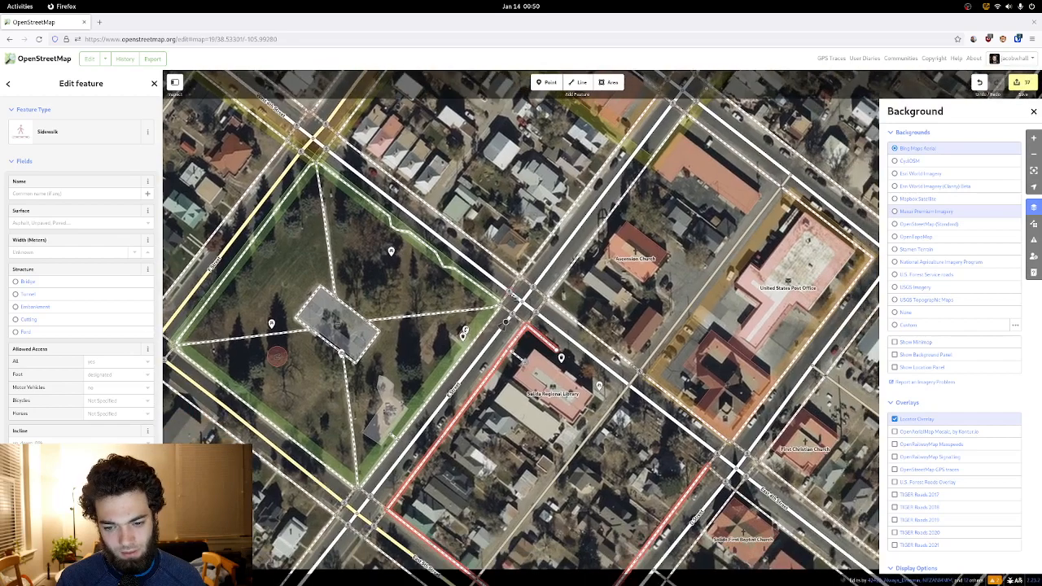
{"action": "left_click_drag", "start_coordinate": [537, 318], "coordinate": [427, 317]}
{"action": "scroll", "coordinate": [450, 355], "scroll_direction": "up", "scroll_amount": 3}
{"action": "left_click_drag", "start_coordinate": [450, 357], "coordinate": [393, 301]}
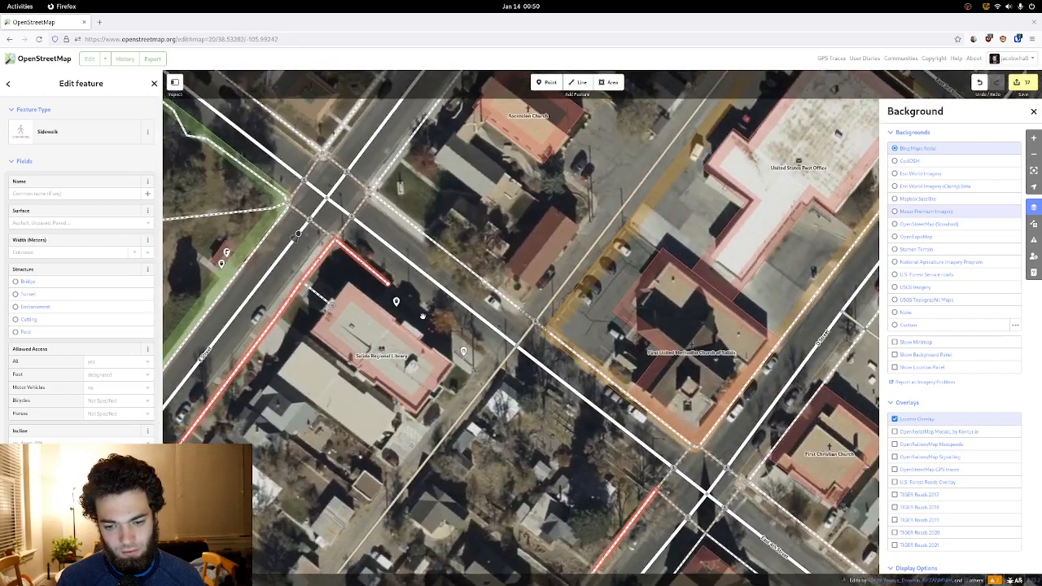
{"action": "left_click_drag", "start_coordinate": [495, 367], "coordinate": [415, 285]}
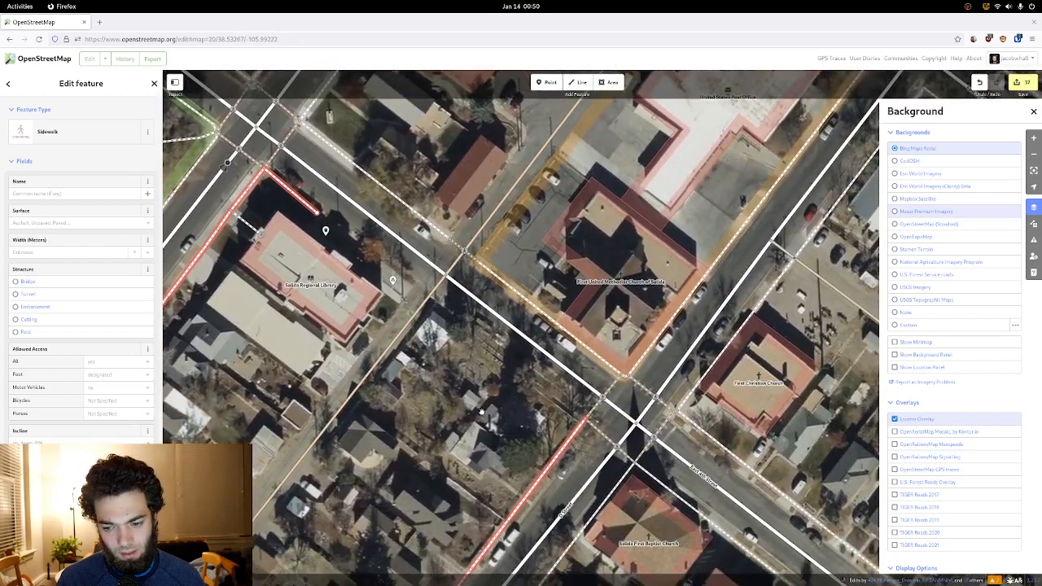
{"action": "left_click_drag", "start_coordinate": [472, 396], "coordinate": [436, 341]}
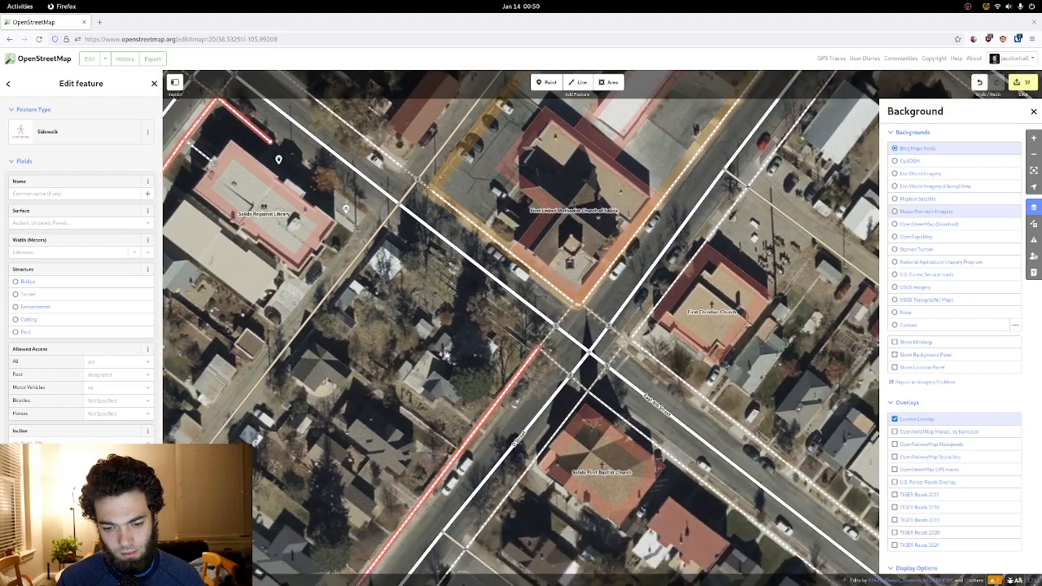
- Shift the East 4th Street and D Street intersection node and adjust the marked crossings around it to match the imagery
{"action": "key", "text": "Escape"}
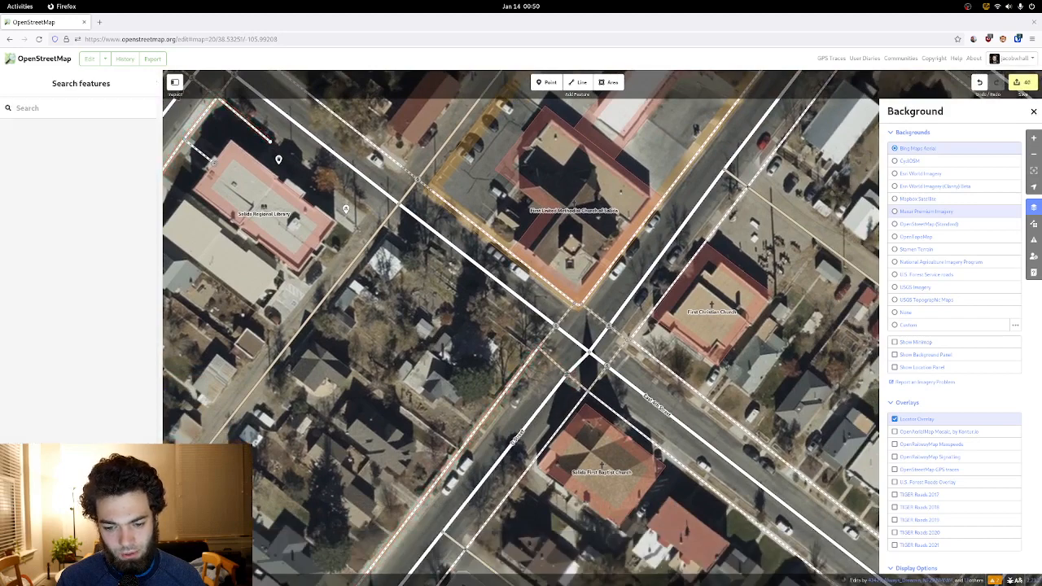
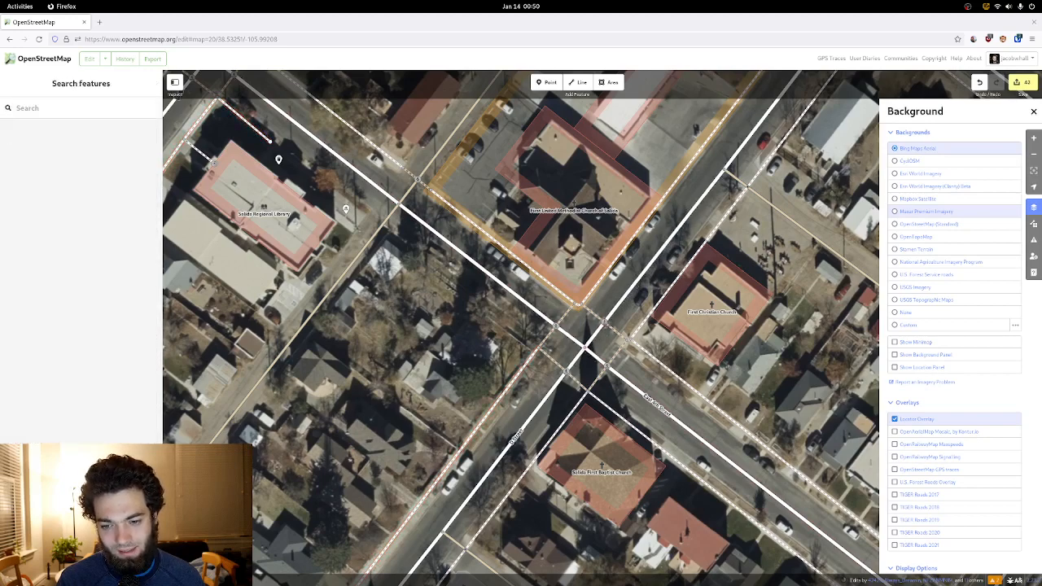
{"action": "left_click", "coordinate": [612, 331]}
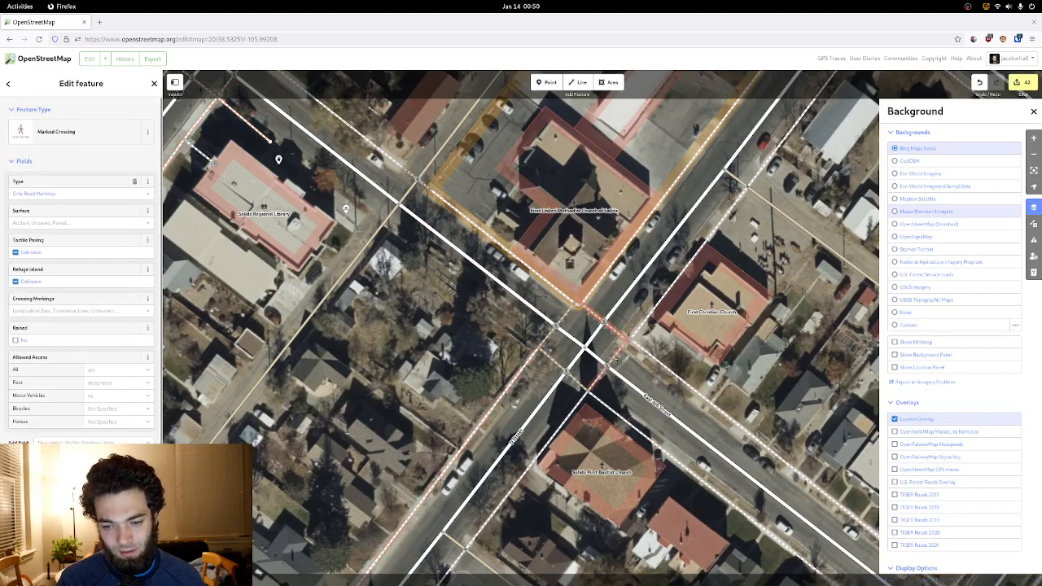
{"action": "left_click", "coordinate": [567, 372]}
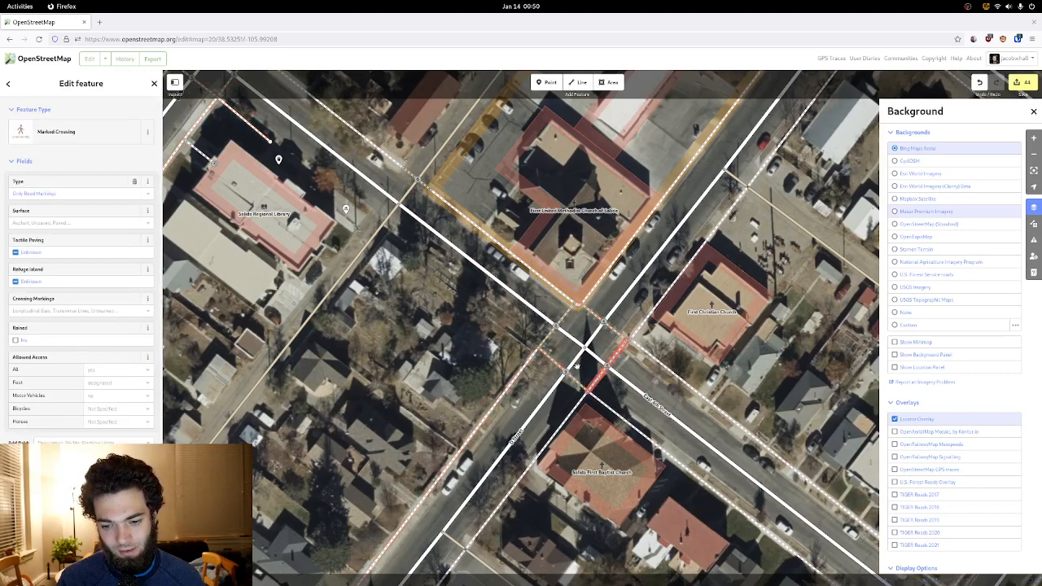
- Adjust the northeast end node of the marked crossing over East 3rd Street on the southeast side of E Street
{"action": "left_click_drag", "start_coordinate": [464, 232], "coordinate": [503, 339]}
{"action": "left_click_drag", "start_coordinate": [422, 266], "coordinate": [501, 344]}
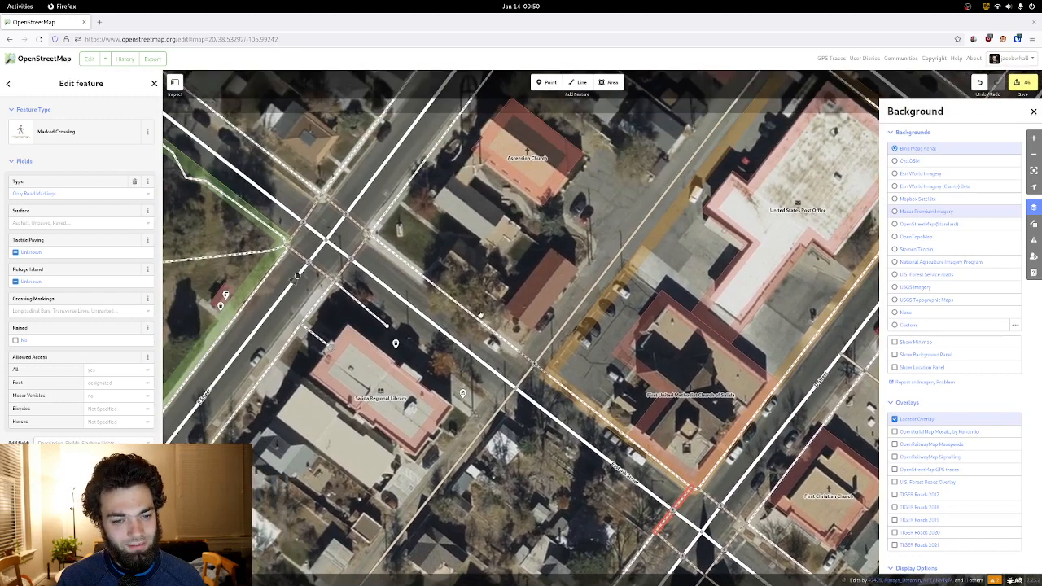
{"action": "left_click_drag", "start_coordinate": [443, 228], "coordinate": [333, 333]}
{"action": "left_click_drag", "start_coordinate": [410, 238], "coordinate": [359, 376]}
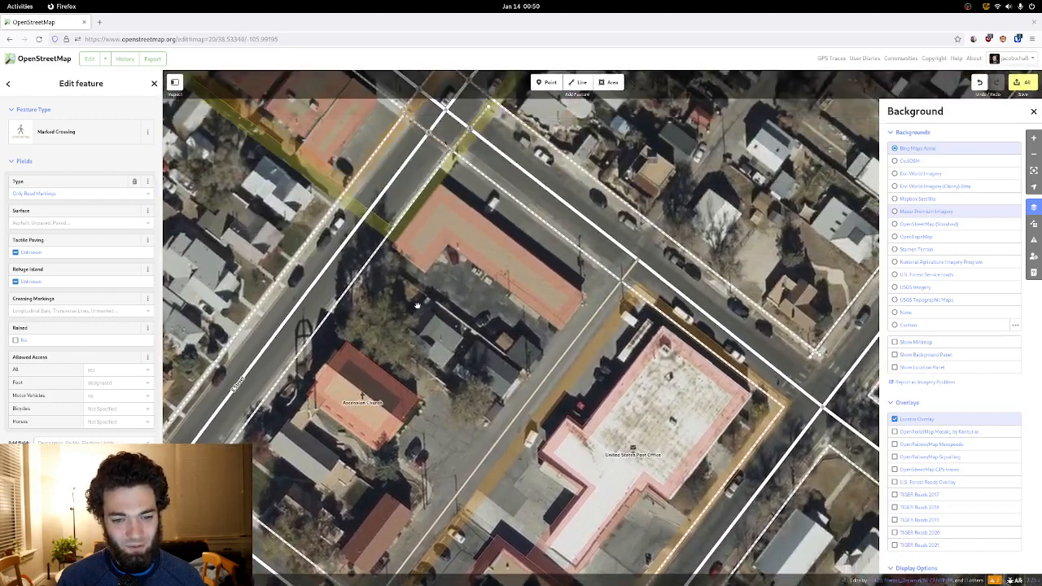
{"action": "left_click_drag", "start_coordinate": [456, 197], "coordinate": [423, 367]}
{"action": "scroll", "coordinate": [405, 308], "scroll_direction": "up", "scroll_amount": 3}
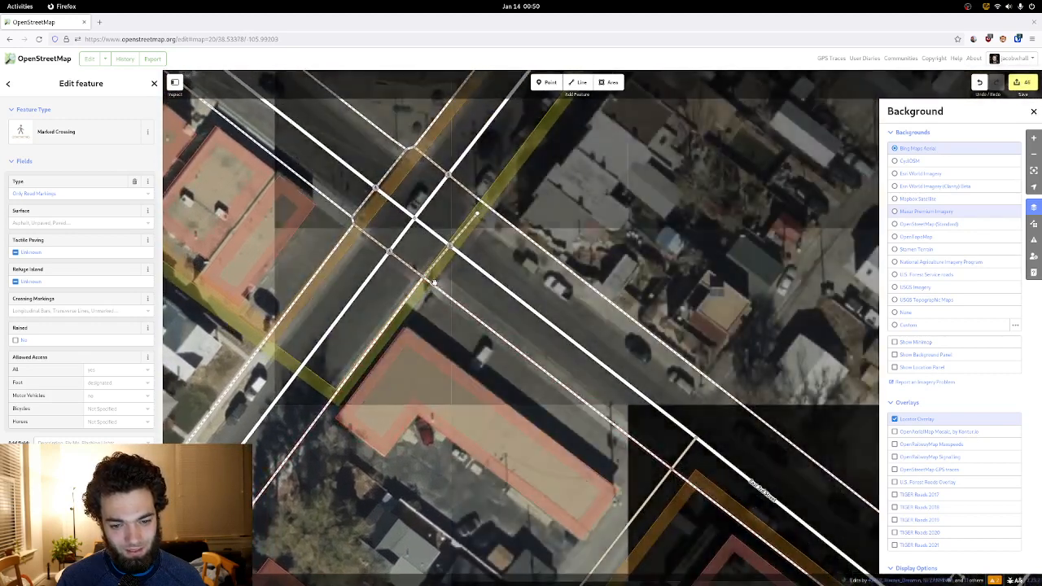
{"action": "key", "text": "Escape"}
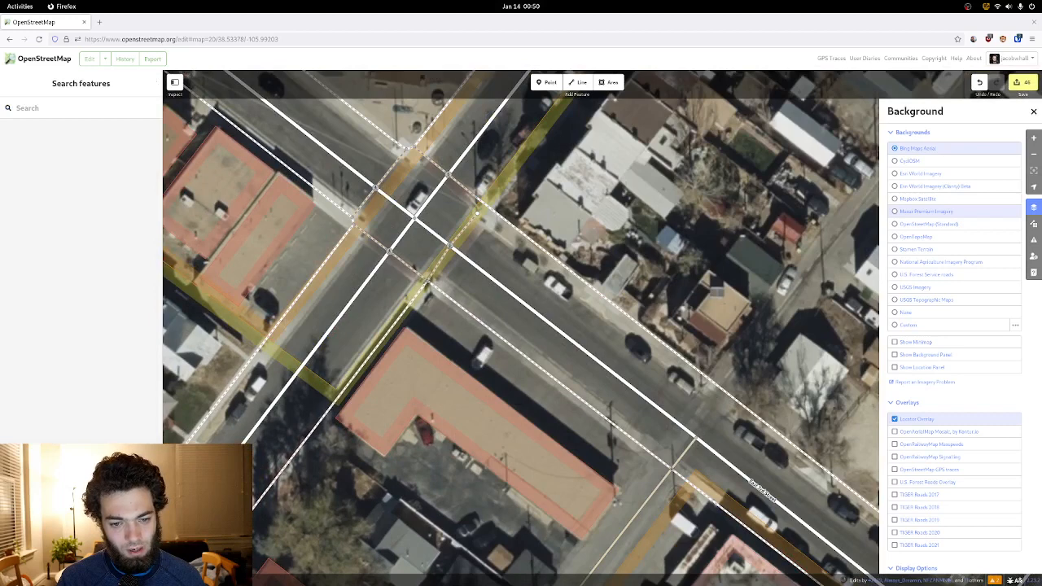
{"action": "left_click", "coordinate": [424, 280]}
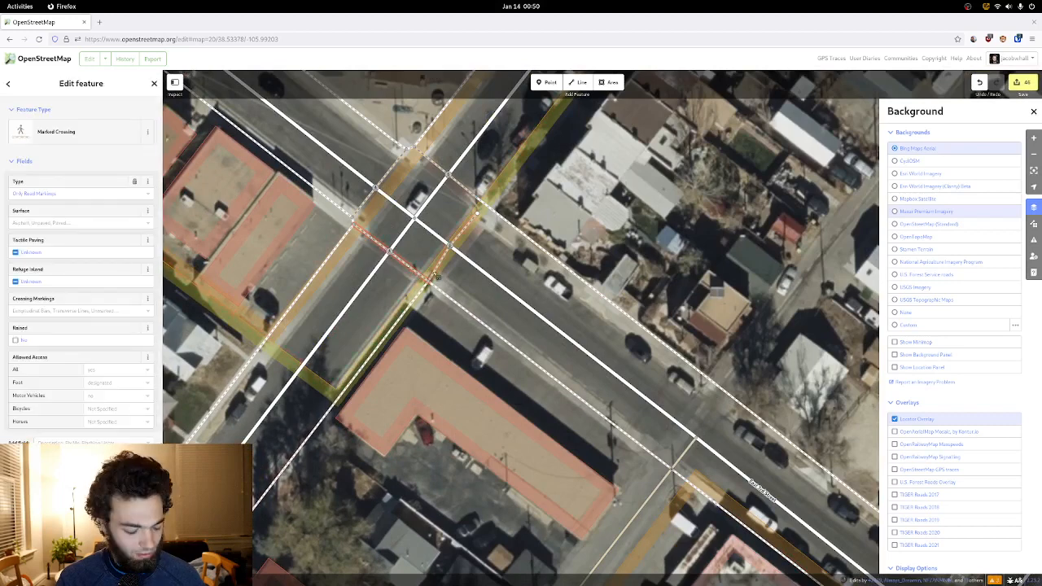
{"action": "left_click", "coordinate": [441, 265]}
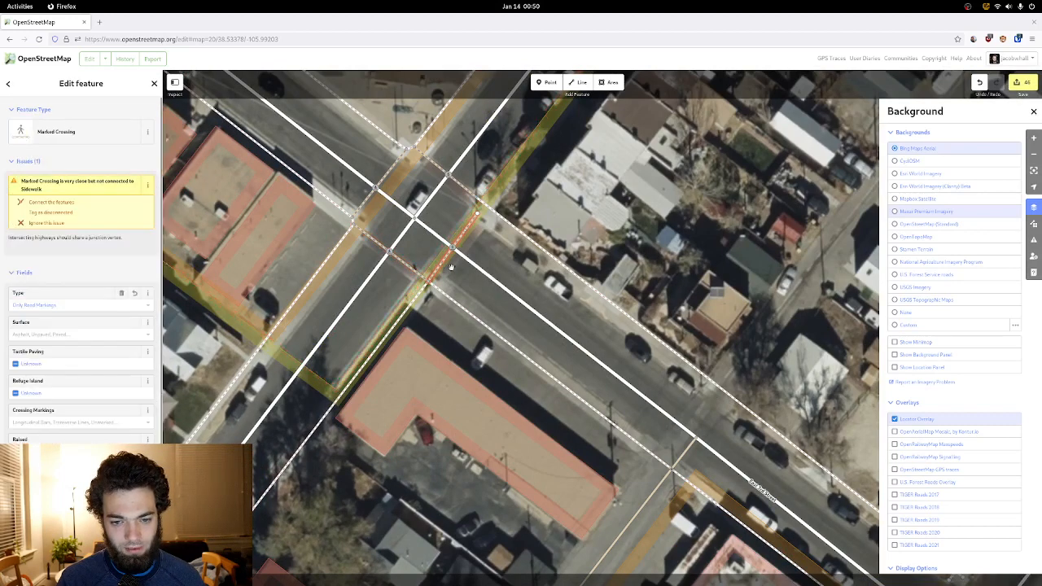
{"action": "left_click", "coordinate": [482, 218]}
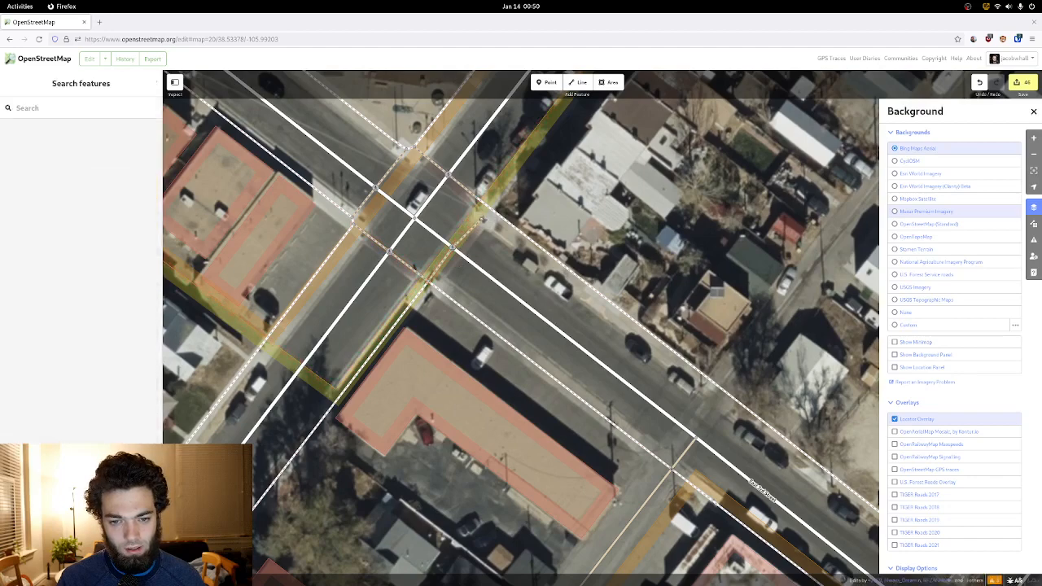
{"action": "left_click", "coordinate": [477, 231]}
{"action": "left_click", "coordinate": [477, 247]}
{"action": "left_click_drag", "start_coordinate": [478, 247], "coordinate": [497, 303]}
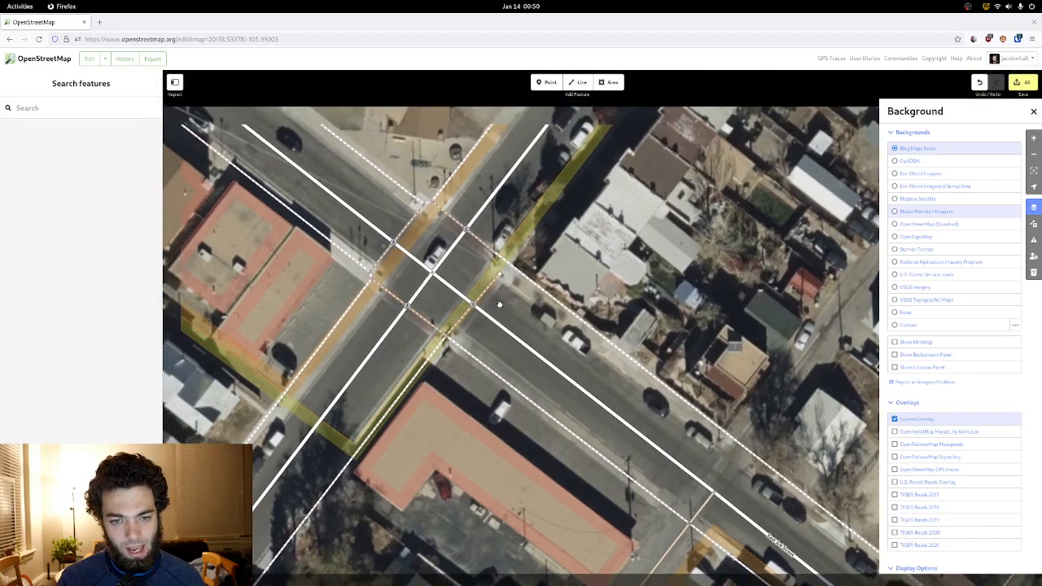
- Reposition the sidewalk's corner vertex at the north corner of the residential intersection on East 3rd Street
{"action": "left_click_drag", "start_coordinate": [435, 206], "coordinate": [444, 213]}
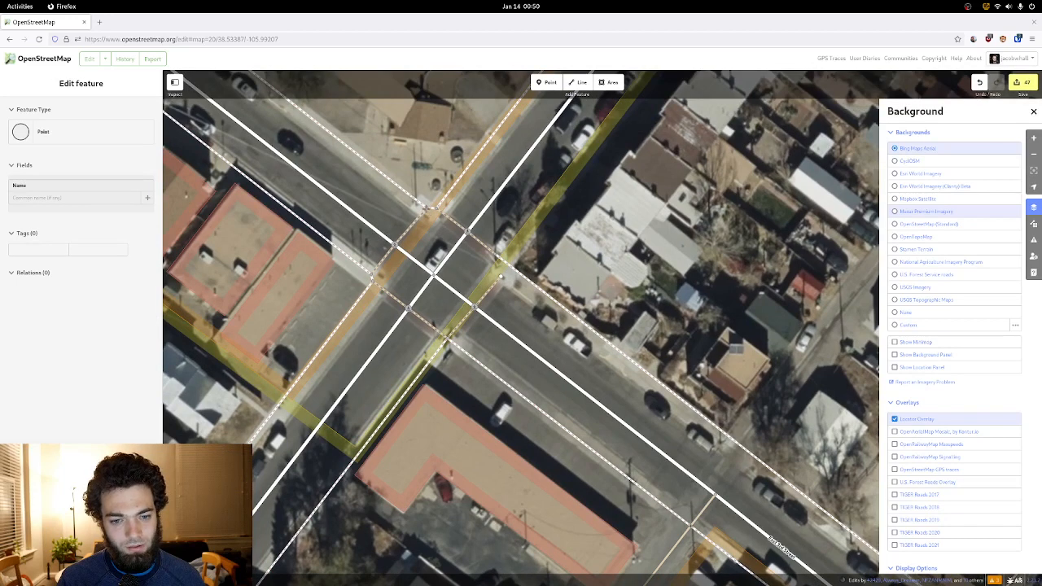
{"action": "left_click", "coordinate": [421, 205]}
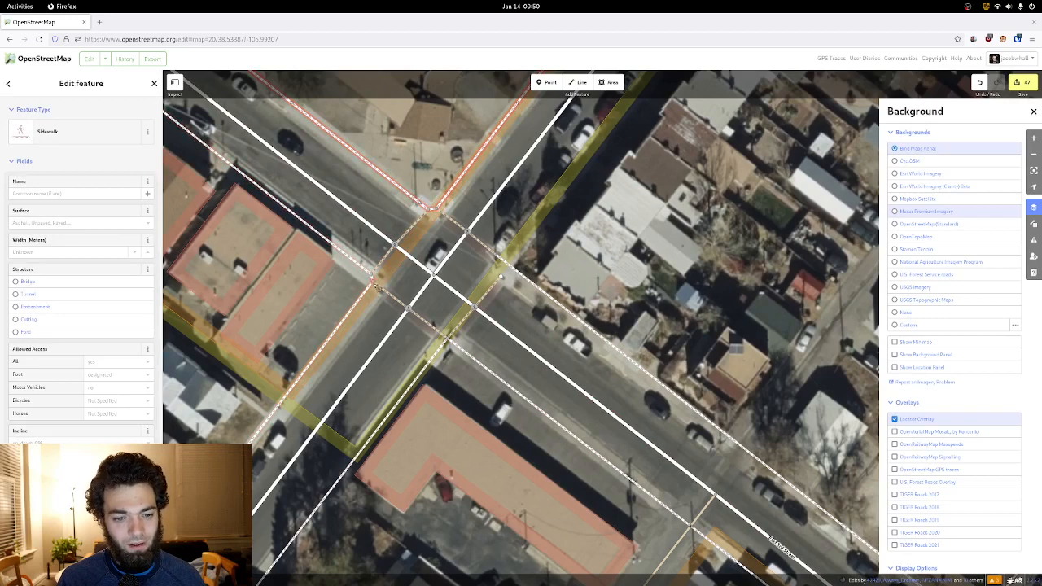
{"action": "key", "text": "Escape"}
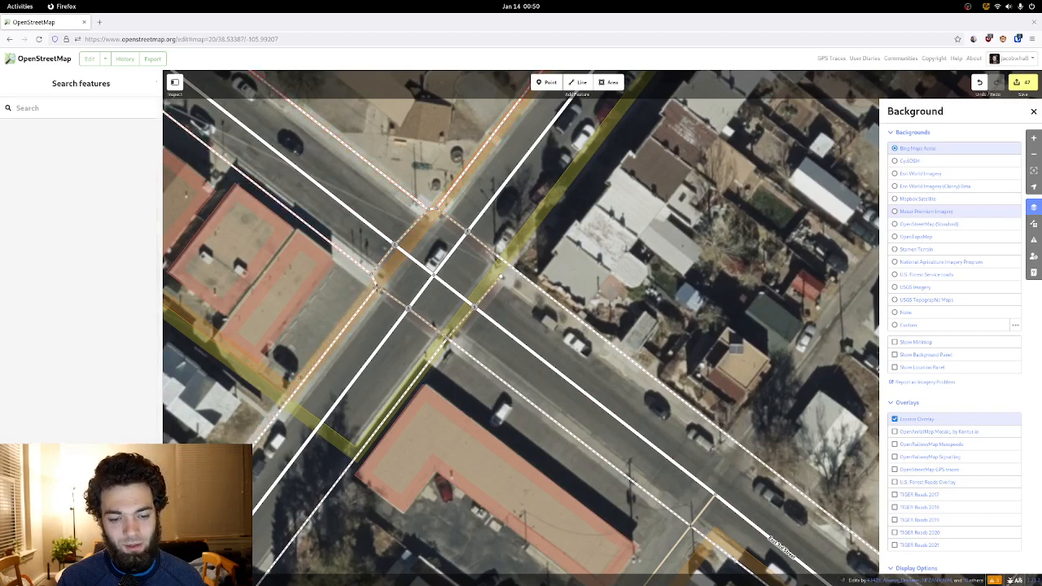
{"action": "left_click", "coordinate": [427, 207]}
{"action": "left_click_drag", "start_coordinate": [361, 333], "coordinate": [369, 349]}
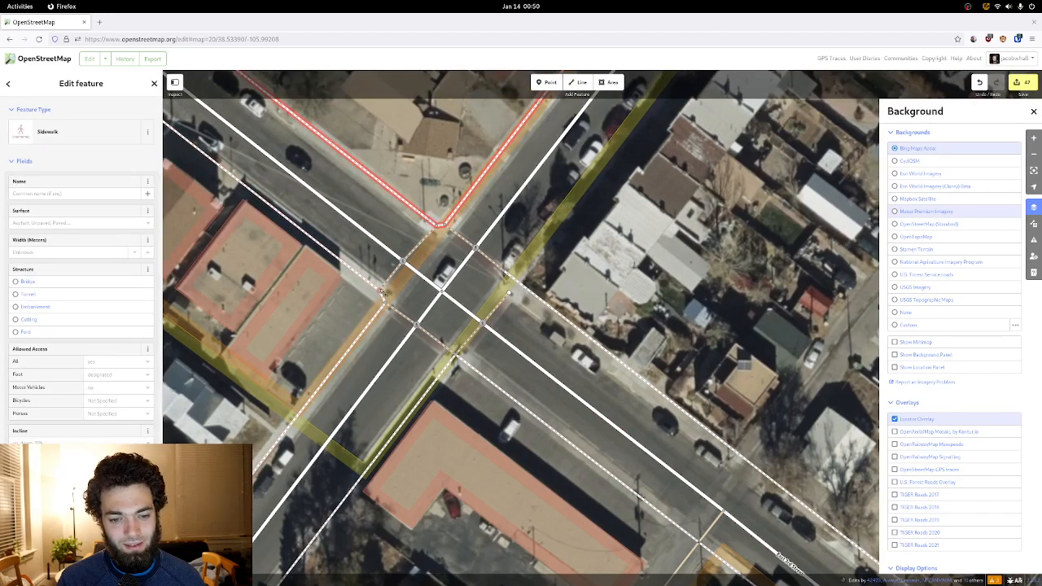
{"action": "key", "text": "Escape"}
- Straighten the northwest and southwest marked crossings at the same East 3rd Street intersection
{"action": "left_click", "coordinate": [404, 294]}
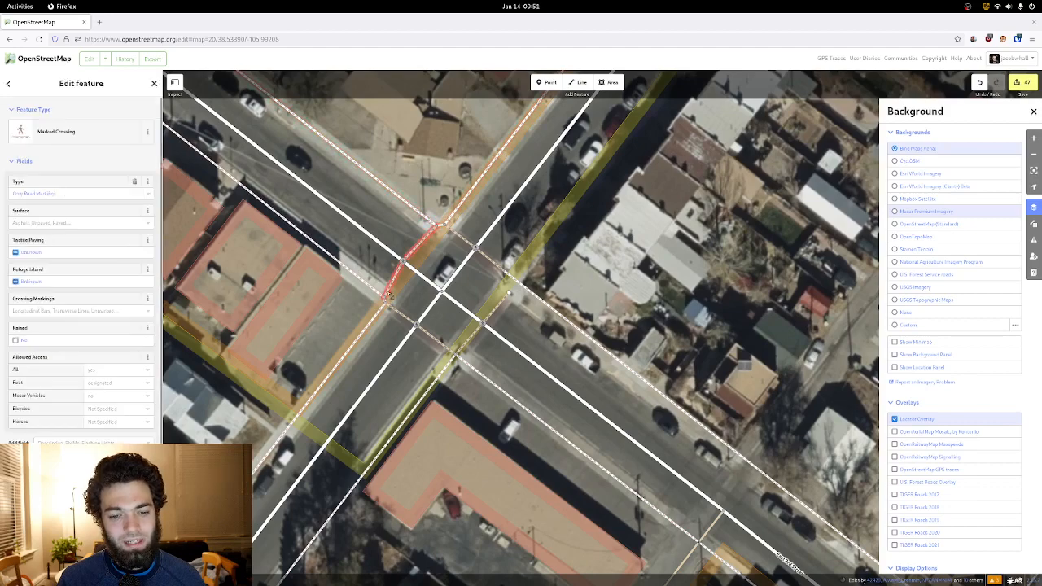
{"action": "left_click", "coordinate": [403, 315]}
{"action": "left_click_drag", "start_coordinate": [414, 309], "coordinate": [375, 256]}
{"action": "left_click_drag", "start_coordinate": [472, 261], "coordinate": [495, 296]}
{"action": "left_click_drag", "start_coordinate": [391, 217], "coordinate": [438, 262]}
{"action": "scroll", "coordinate": [438, 261], "scroll_direction": "down", "scroll_amount": 3}
{"action": "left_click_drag", "start_coordinate": [350, 161], "coordinate": [467, 304]}
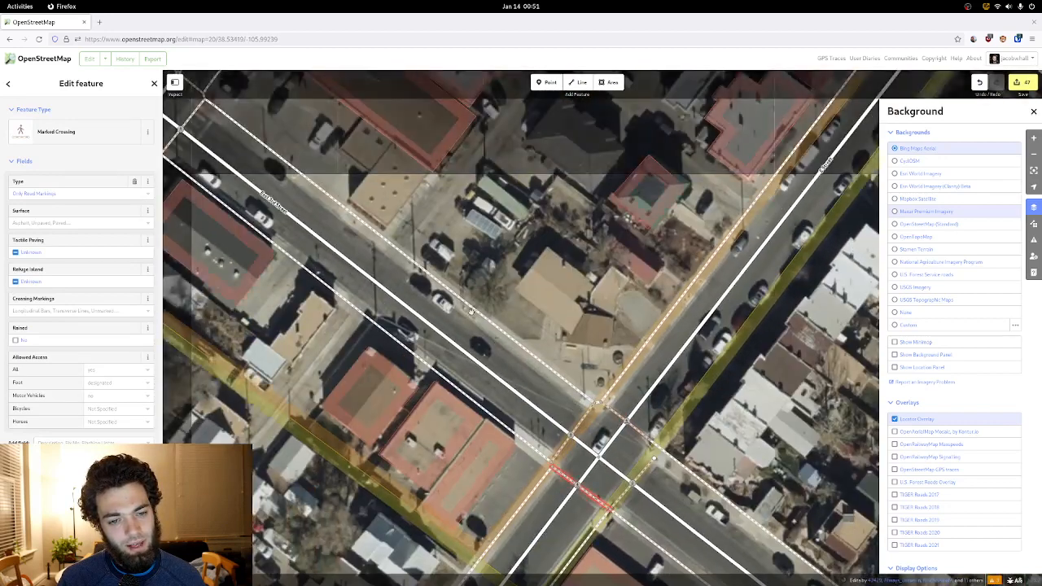
{"action": "left_click_drag", "start_coordinate": [377, 254], "coordinate": [563, 337]}
{"action": "left_click_drag", "start_coordinate": [388, 220], "coordinate": [404, 238]}
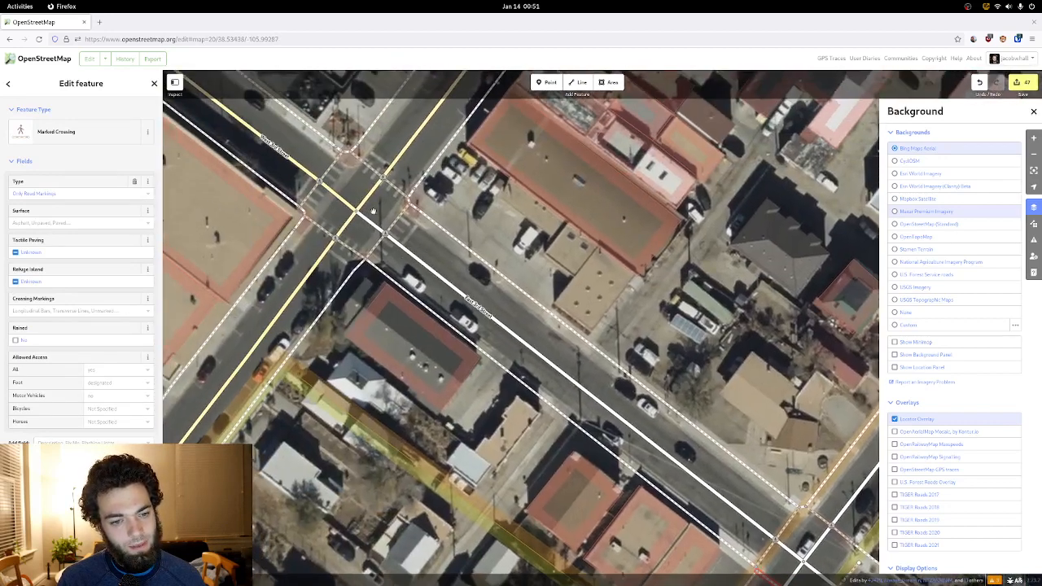
{"action": "key", "text": "Escape"}
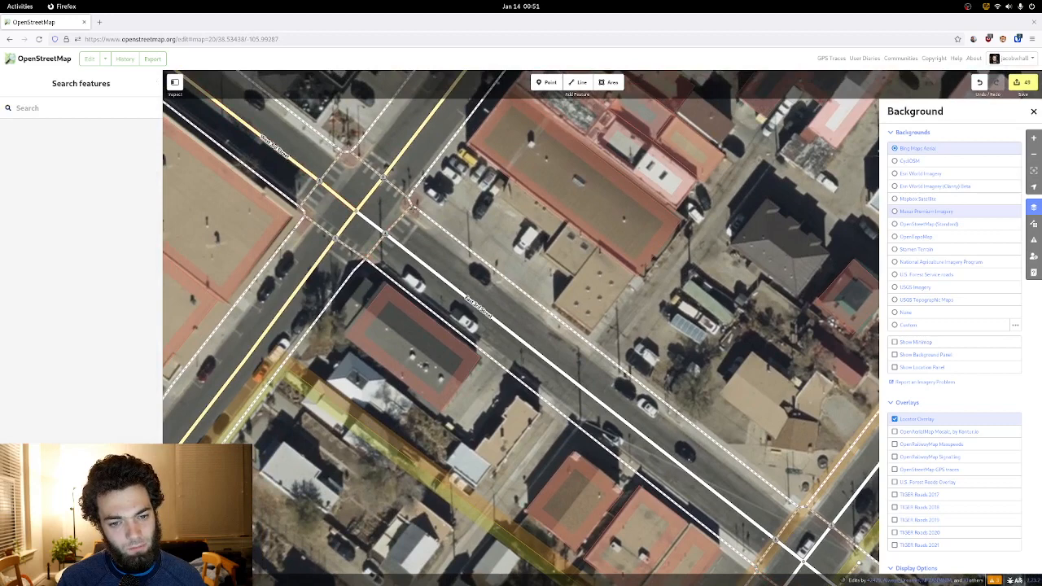
- Move the sidewalk vertex at the east corner of the West/East 3rd Street intersection and straighten the adjoining crossing over East 3rd Street
{"action": "left_click", "coordinate": [413, 210]}
{"action": "key", "text": "Escape"}
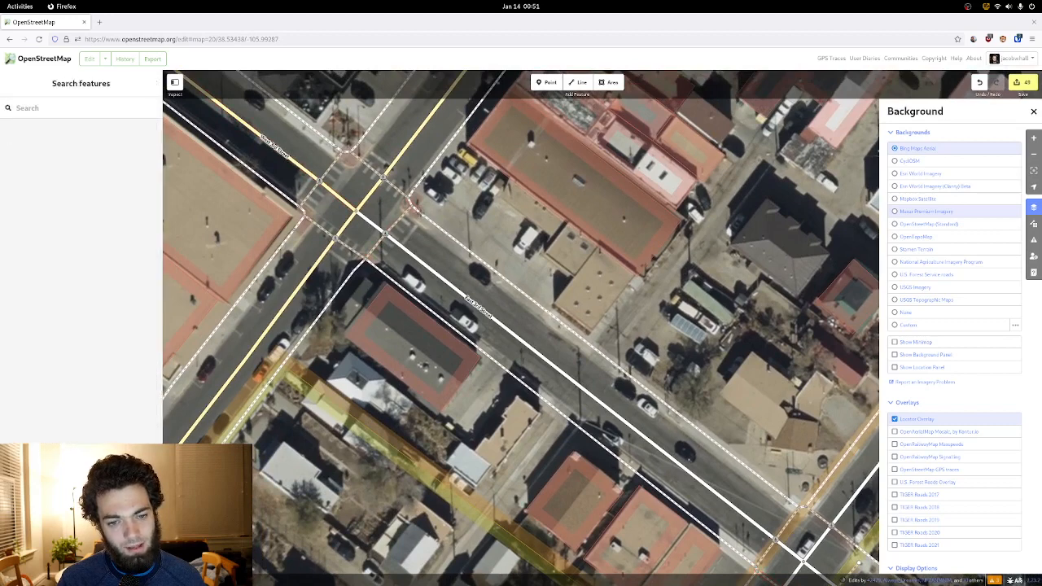
{"action": "left_click_drag", "start_coordinate": [414, 210], "coordinate": [414, 197]}
{"action": "left_click", "coordinate": [414, 202]}
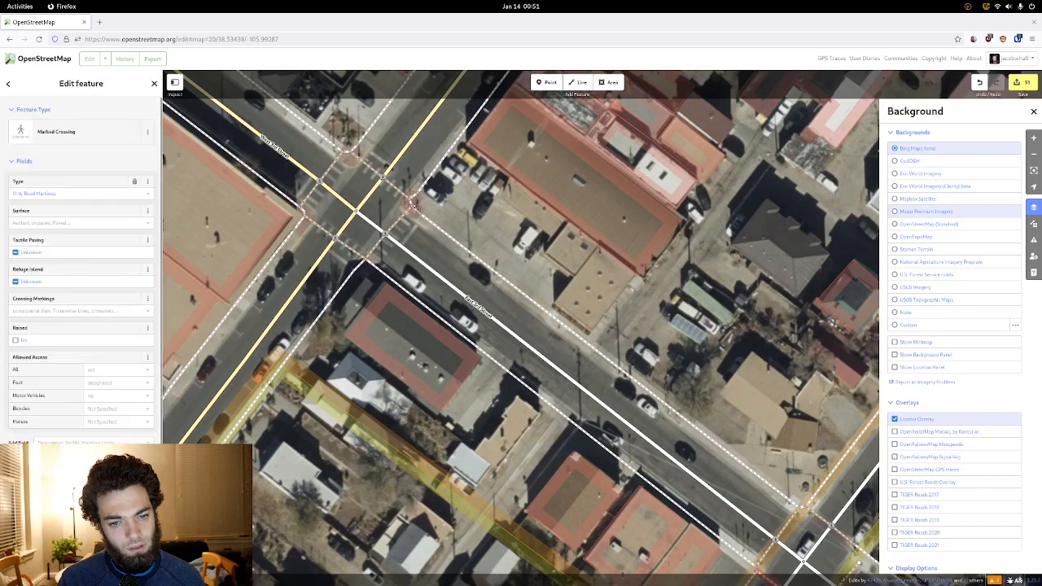
{"action": "left_click", "coordinate": [374, 260]}
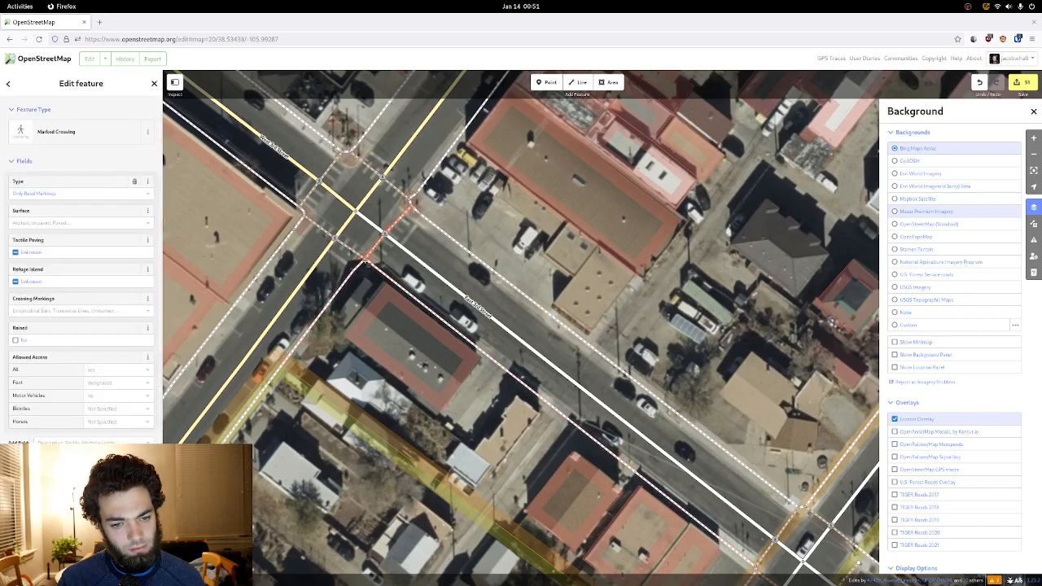
{"action": "key", "text": "s"}
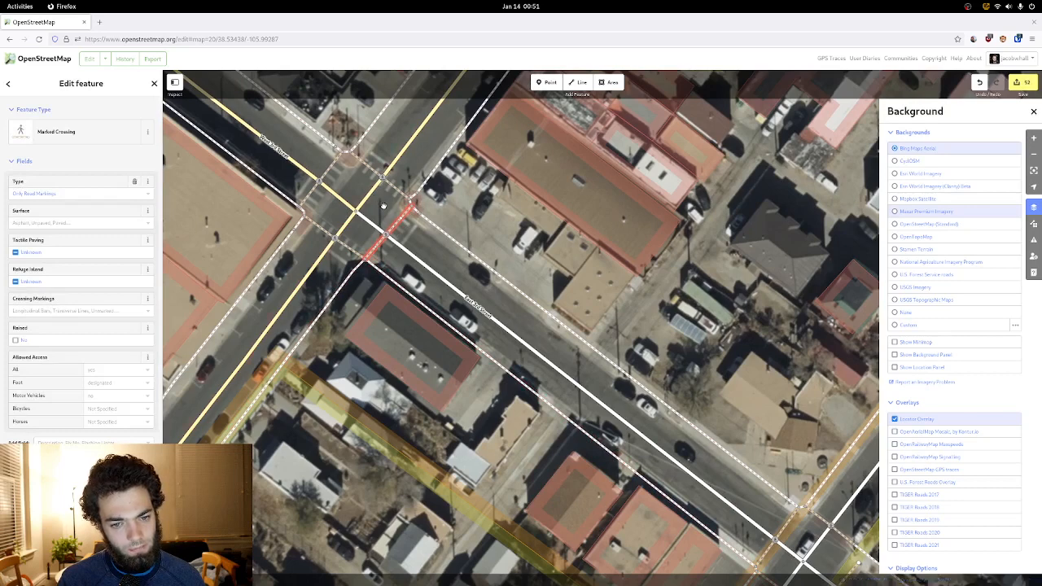
{"action": "key", "text": "Escape"}
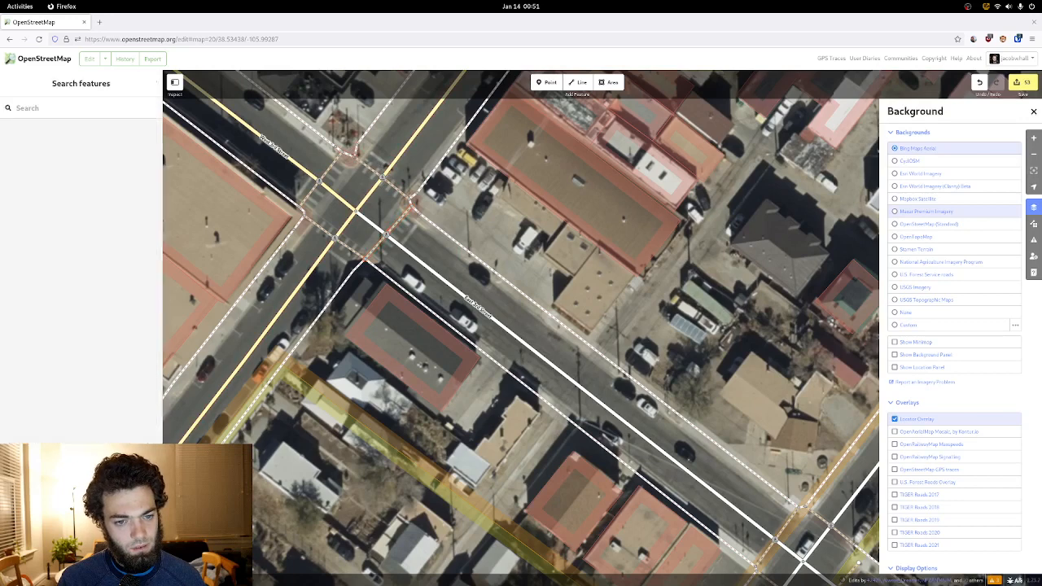
- Straighten the remaining marked crossings around the West/East 3rd Street intersection
{"action": "left_click", "coordinate": [398, 220]}
{"action": "key", "text": "Escape"}
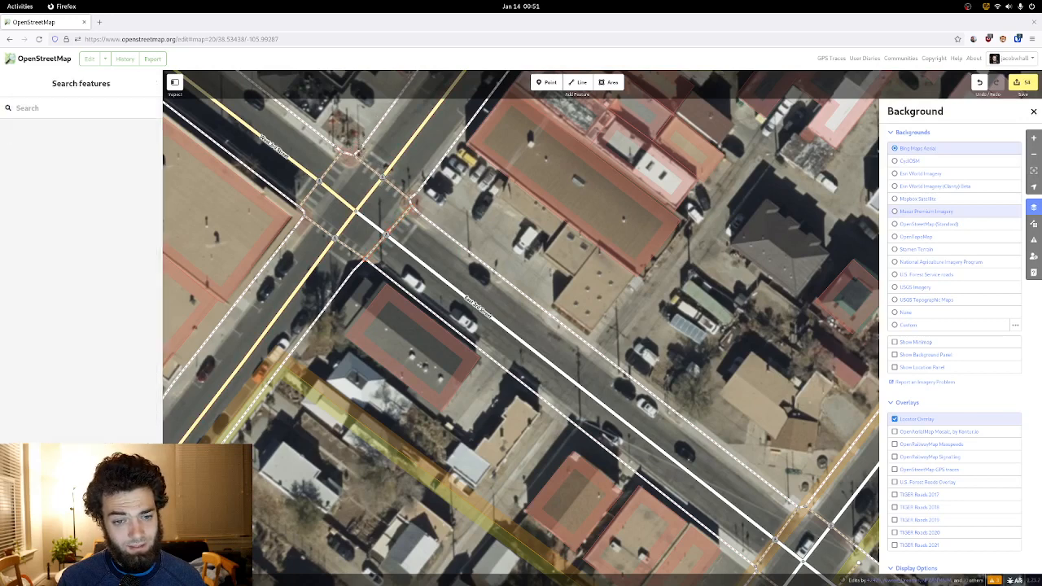
{"action": "left_click", "coordinate": [397, 221]}
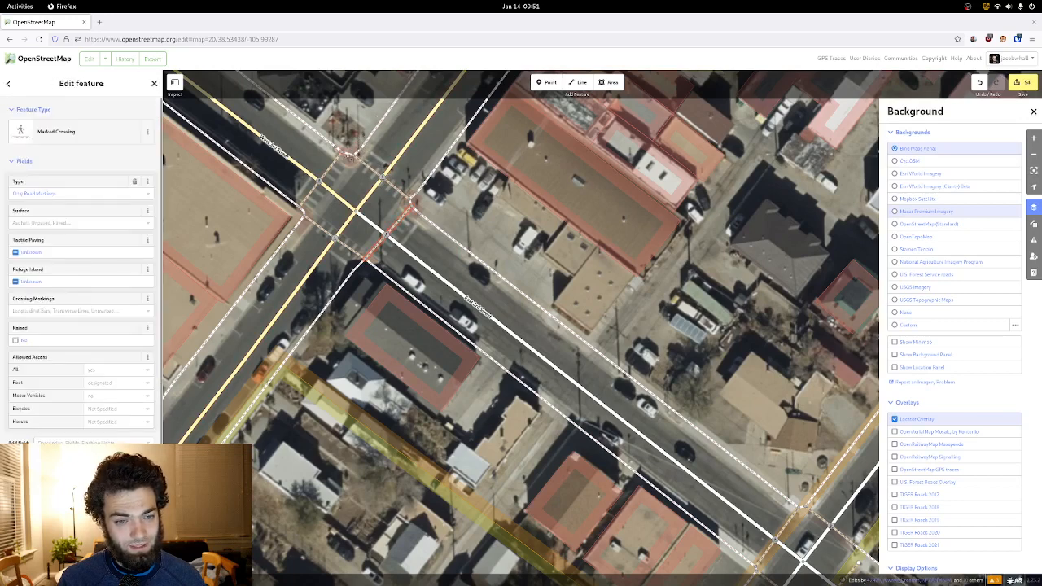
{"action": "key", "text": "Escape"}
{"action": "left_click", "coordinate": [376, 246]}
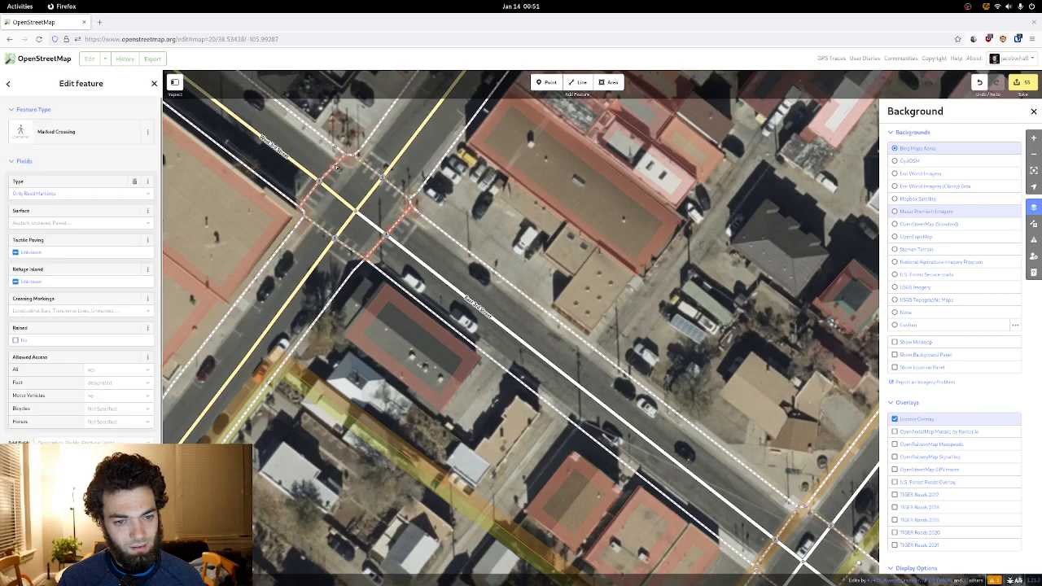
{"action": "left_click", "coordinate": [336, 167]}
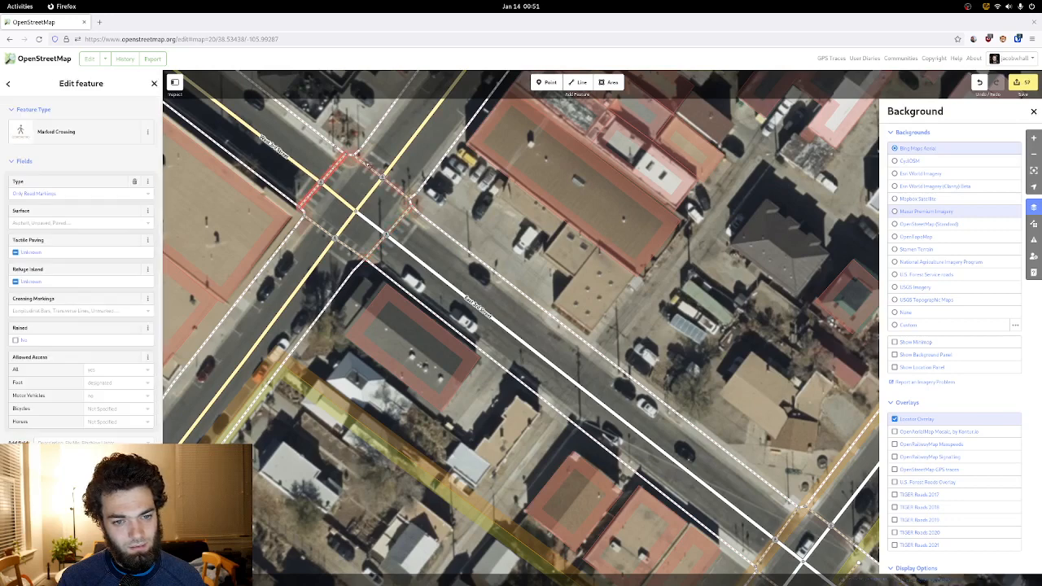
{"action": "left_click", "coordinate": [374, 146]}
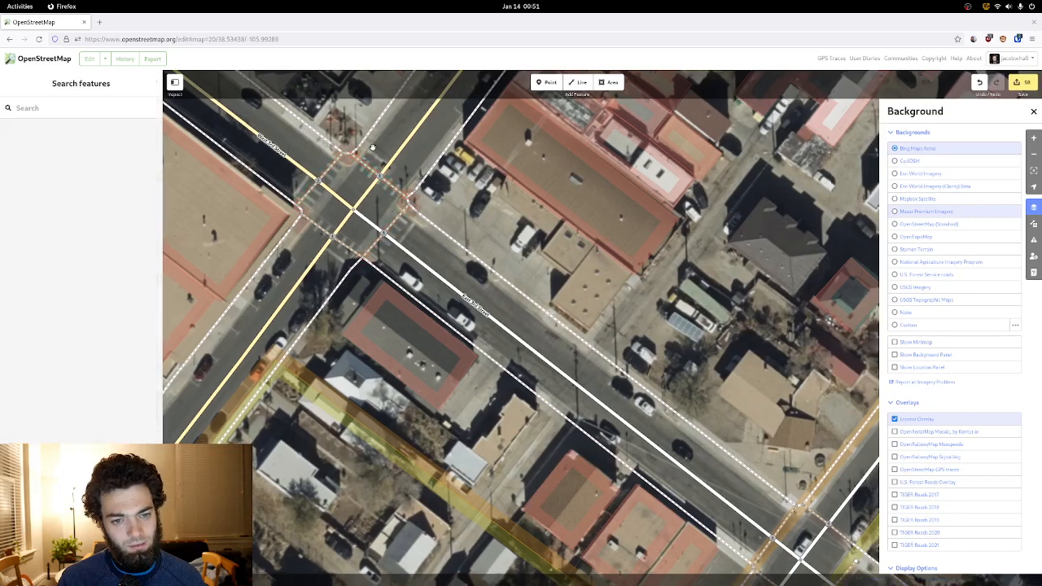
{"action": "left_click_drag", "start_coordinate": [378, 147], "coordinate": [367, 172]}
{"action": "left_click", "coordinate": [329, 262]}
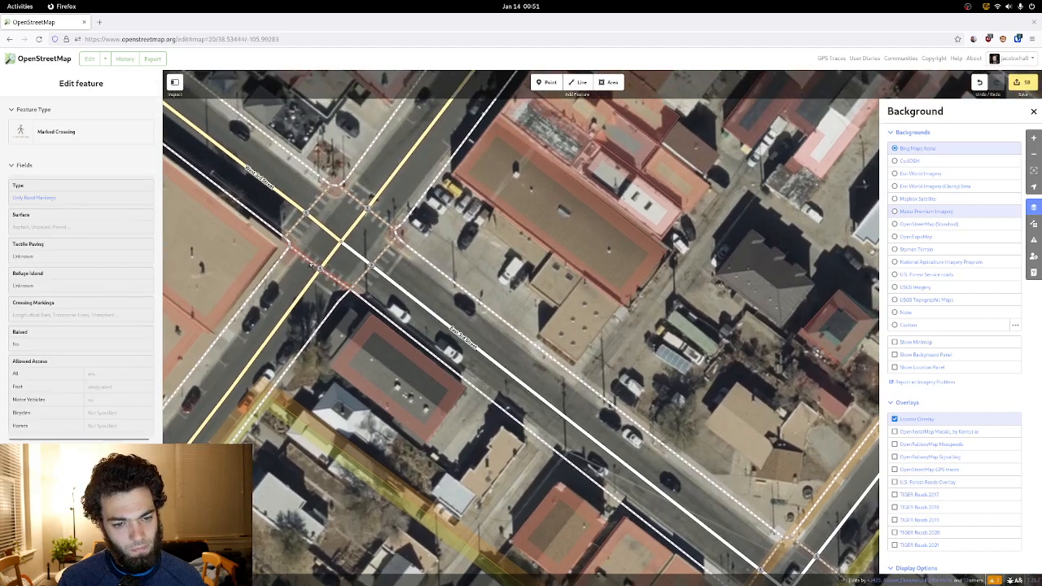
- Examine how the crossings and sidewalks connect at the brick-paved east corner of the West/East 3rd Street intersection
{"action": "scroll", "coordinate": [414, 234], "scroll_direction": "up", "scroll_amount": 5}
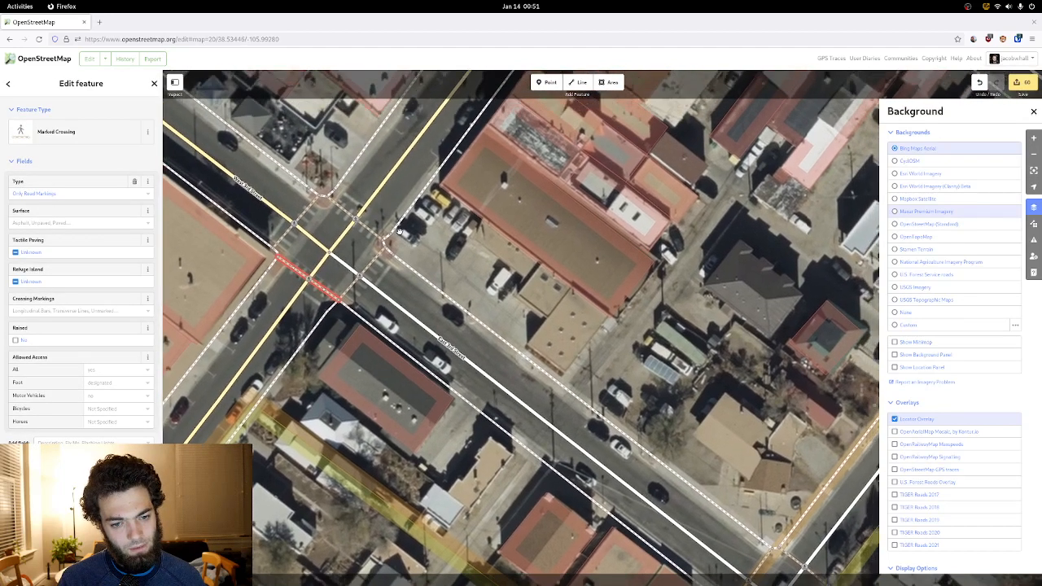
{"action": "scroll", "coordinate": [396, 252], "scroll_direction": "up", "scroll_amount": 5}
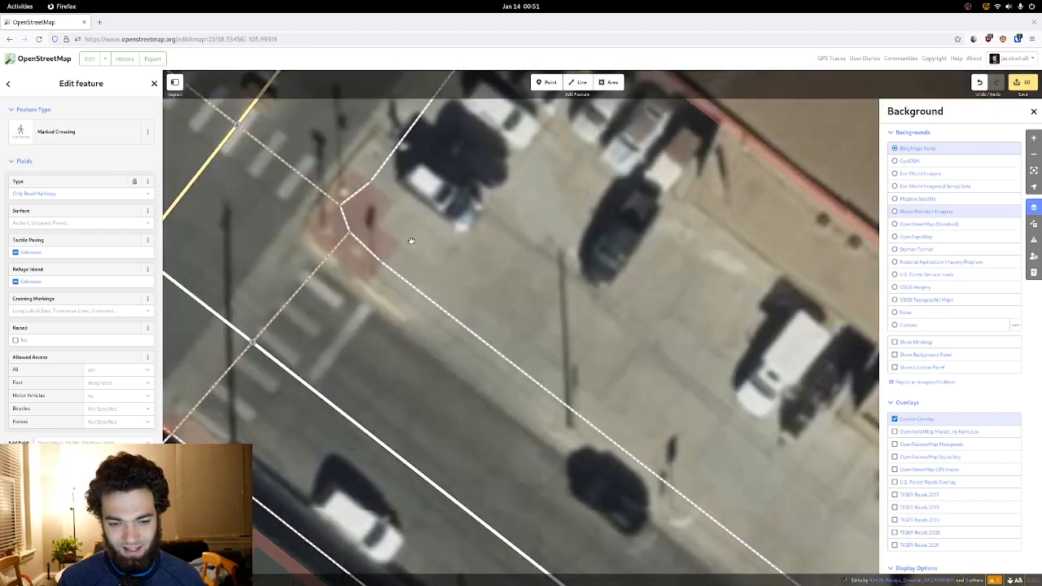
{"action": "key", "text": "Escape"}
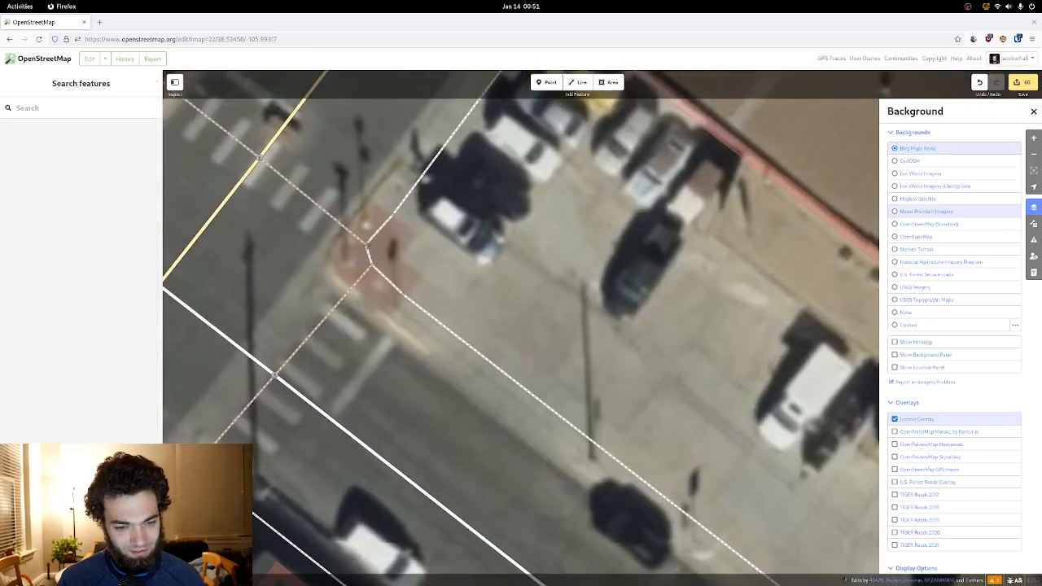
{"action": "left_click", "coordinate": [373, 250]}
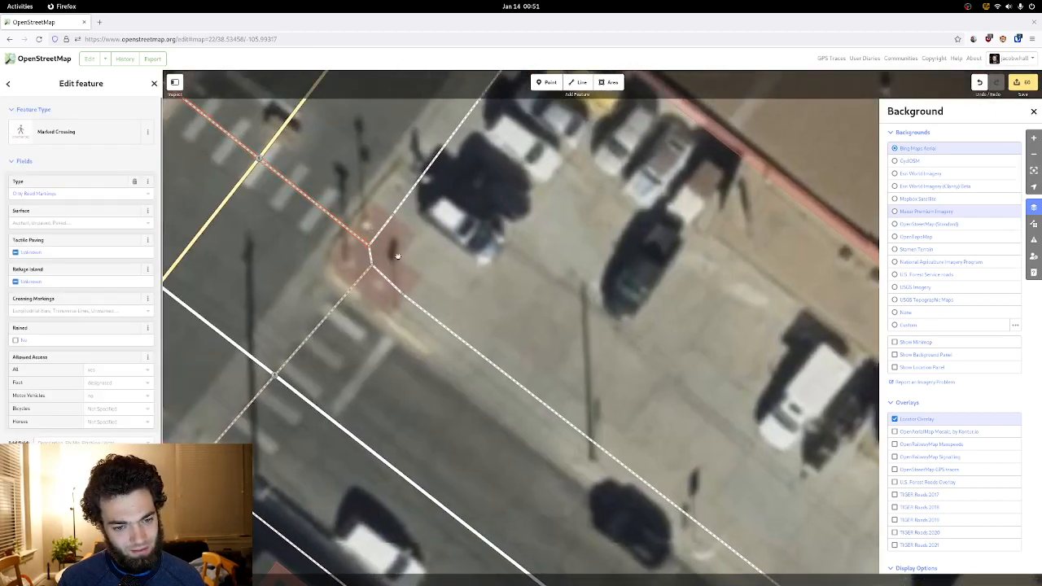
{"action": "key", "text": "Escape"}
{"action": "left_click", "coordinate": [396, 285]}
{"action": "key", "text": "Escape"}
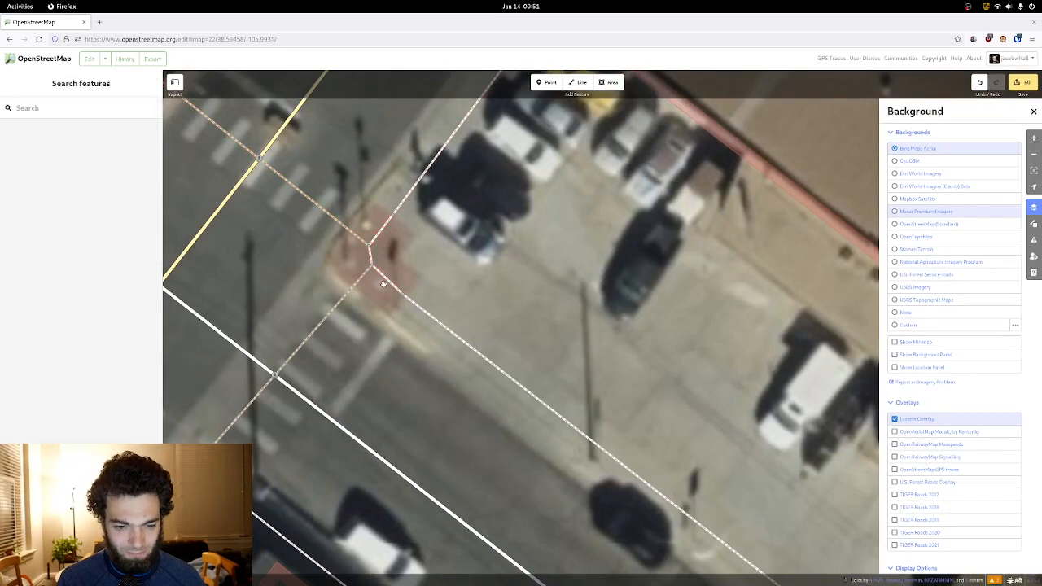
{"action": "left_click_drag", "start_coordinate": [383, 282], "coordinate": [476, 271]}
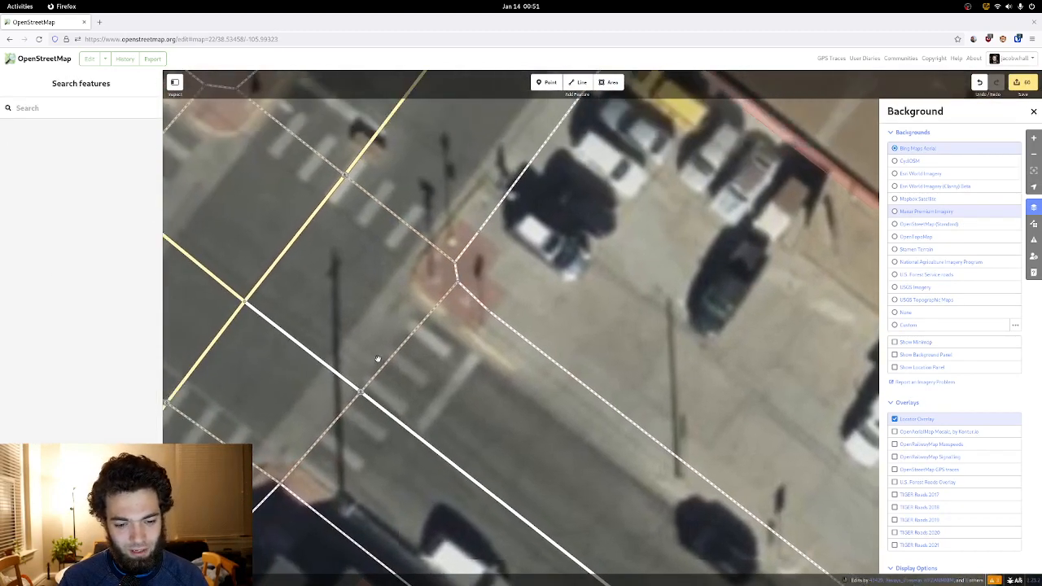
{"action": "left_click_drag", "start_coordinate": [423, 350], "coordinate": [411, 321]}
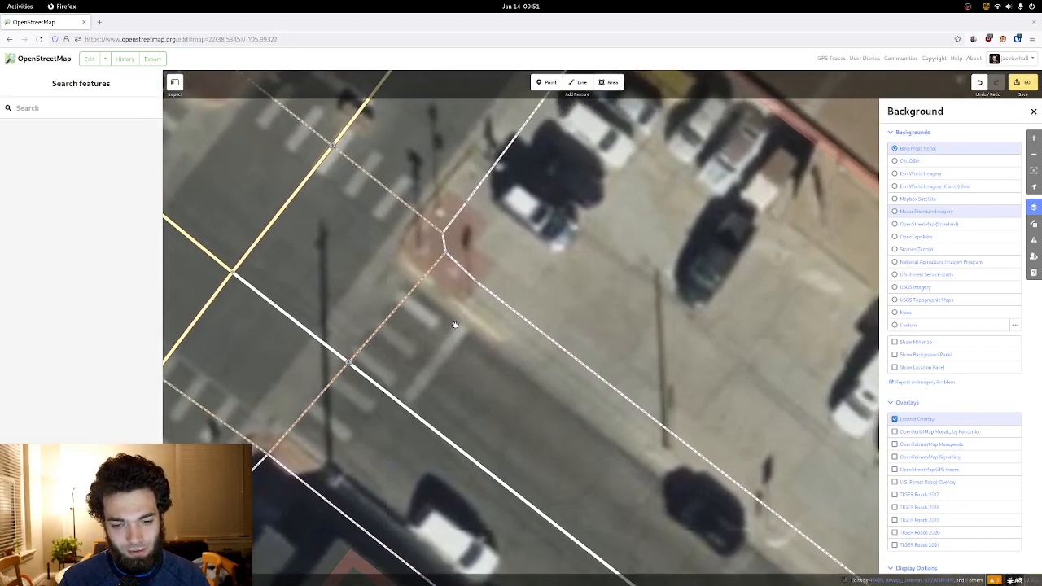
{"action": "left_click", "coordinate": [455, 222]}
{"action": "left_click", "coordinate": [454, 254]}
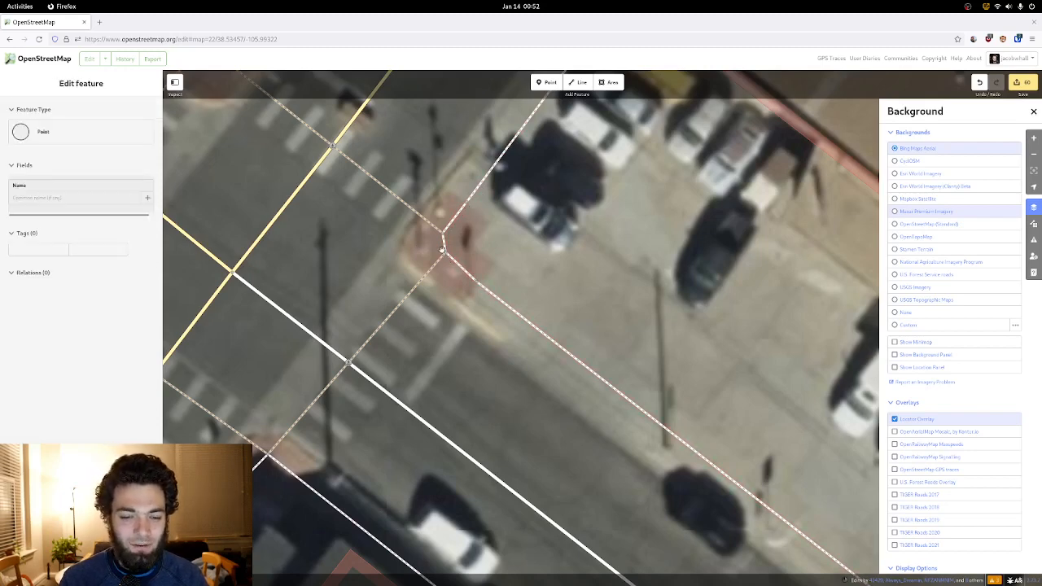
{"action": "left_click_drag", "start_coordinate": [463, 300], "coordinate": [513, 346]}
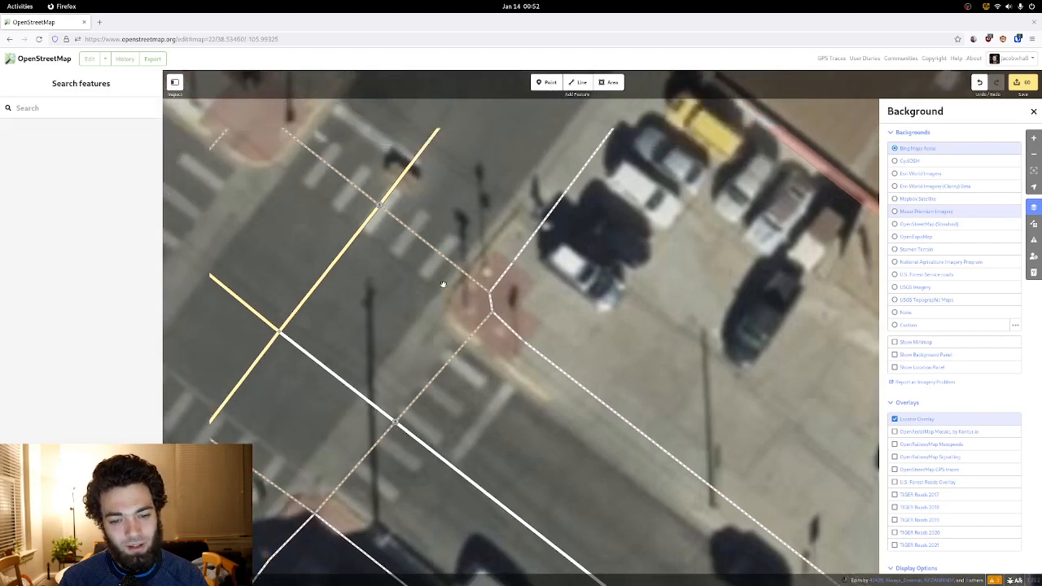
{"action": "left_click_drag", "start_coordinate": [495, 295], "coordinate": [541, 357]}
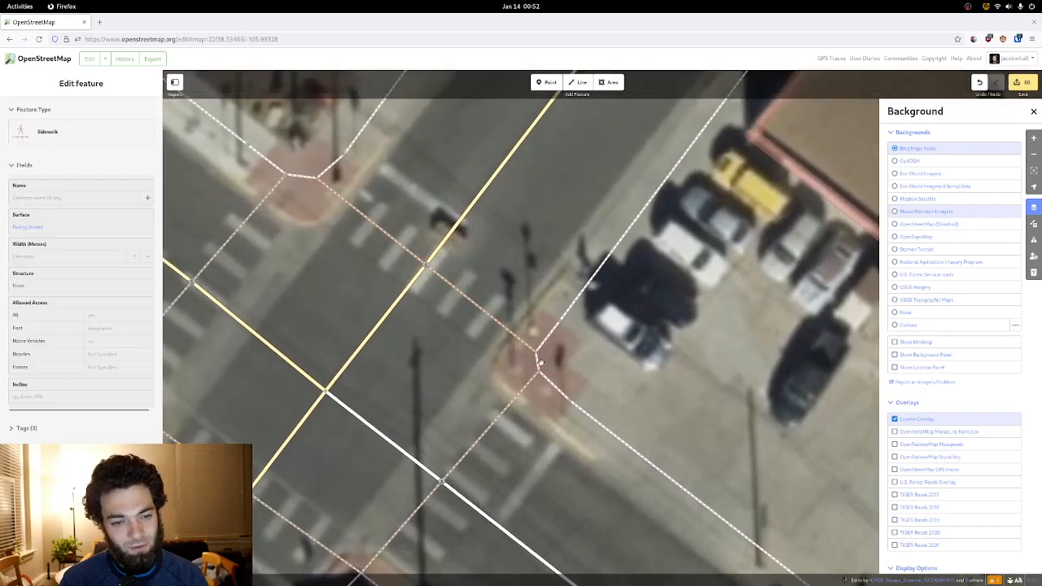
{"action": "left_click_drag", "start_coordinate": [444, 387], "coordinate": [609, 442]}
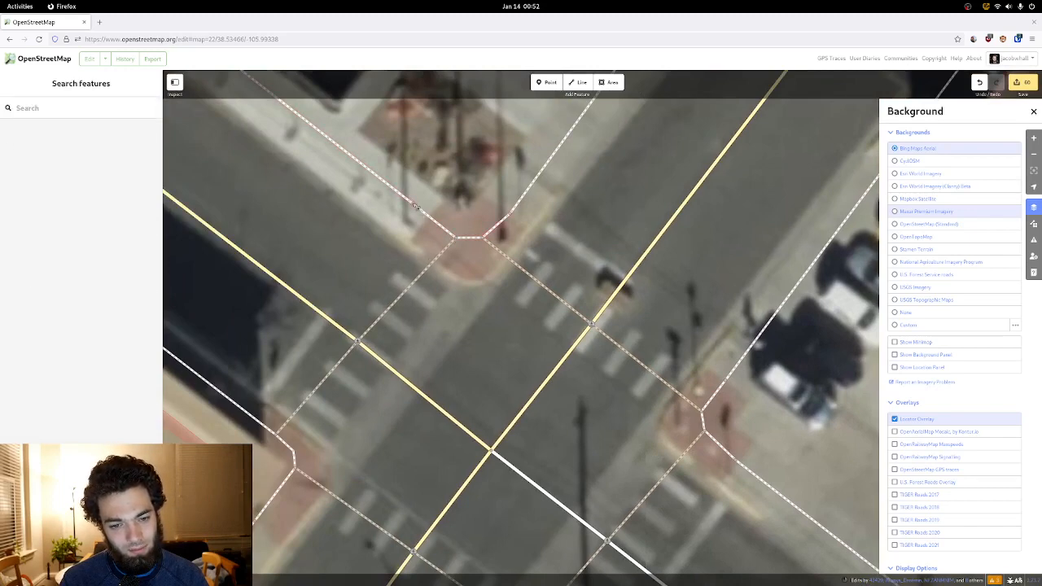
- Align the end of the paving-stone sidewalk segment with the brick edge at the north corner and check its surface
{"action": "left_click", "coordinate": [440, 231]}
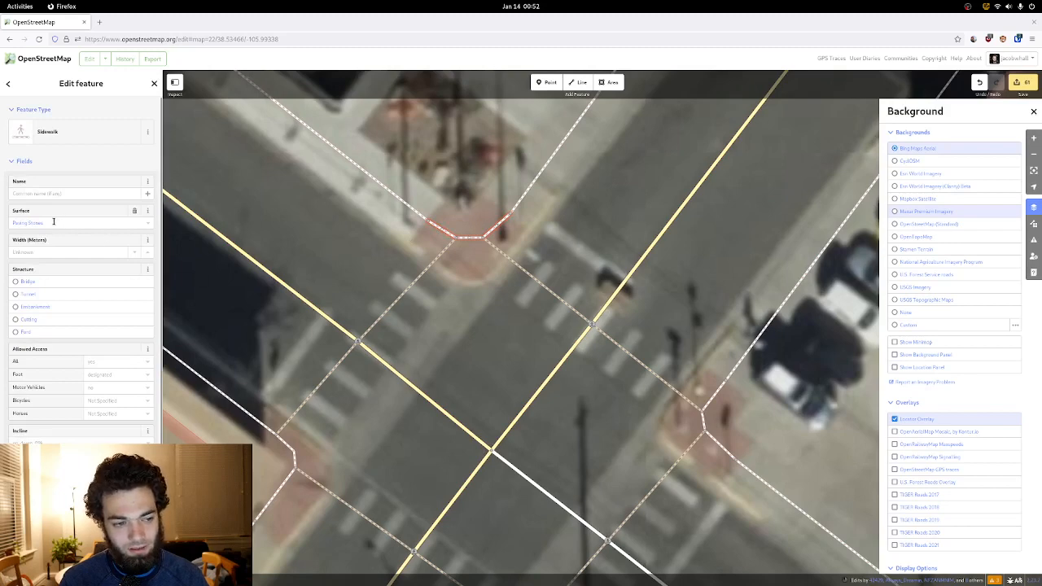
{"action": "left_click", "coordinate": [385, 190]}
{"action": "left_click", "coordinate": [403, 215]}
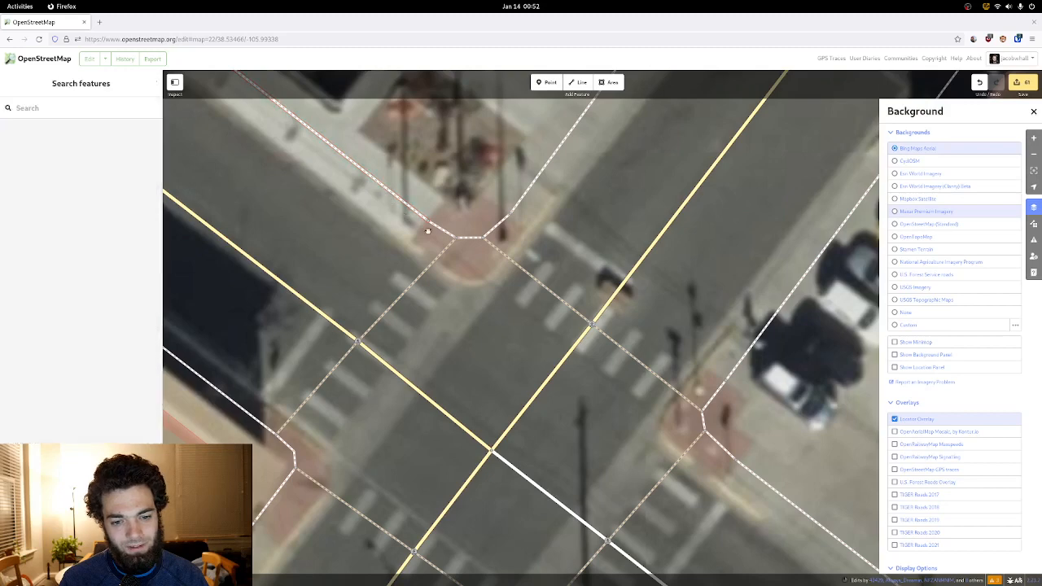
- Set the surface to Concrete on the sidewalk running northeast from the brick-paved north corner
{"action": "left_click_drag", "start_coordinate": [433, 238], "coordinate": [336, 289]}
{"action": "left_click", "coordinate": [425, 255]}
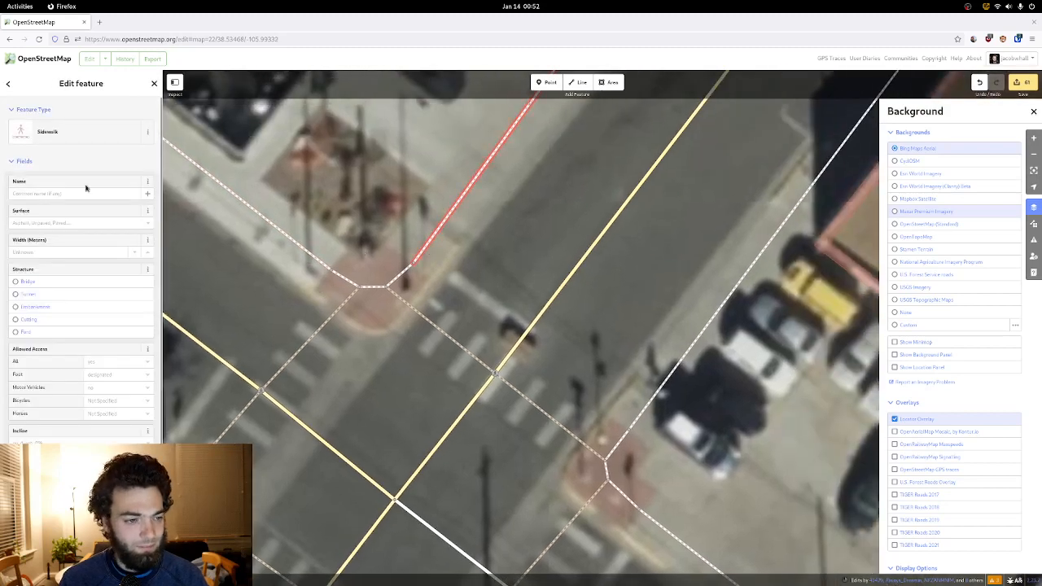
{"action": "left_click", "coordinate": [83, 224]}
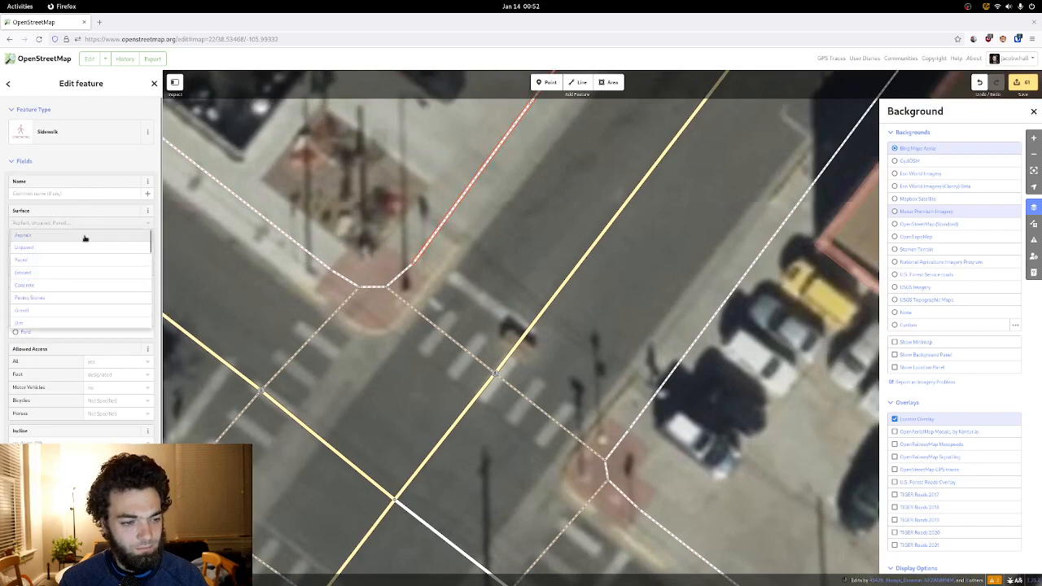
{"action": "left_click", "coordinate": [81, 284]}
{"action": "left_click", "coordinate": [387, 342]}
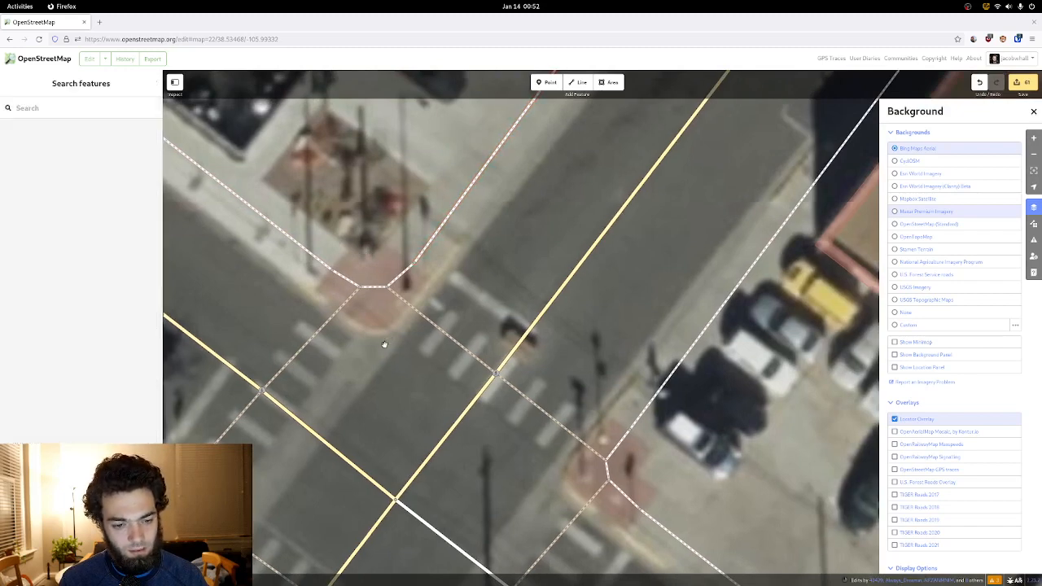
- Round the sidewalk bend at the brick-paved west corner and shift the marked crossing's junction closer to the corner
{"action": "left_click_drag", "start_coordinate": [383, 343], "coordinate": [519, 227]}
{"action": "left_click", "coordinate": [441, 235]}
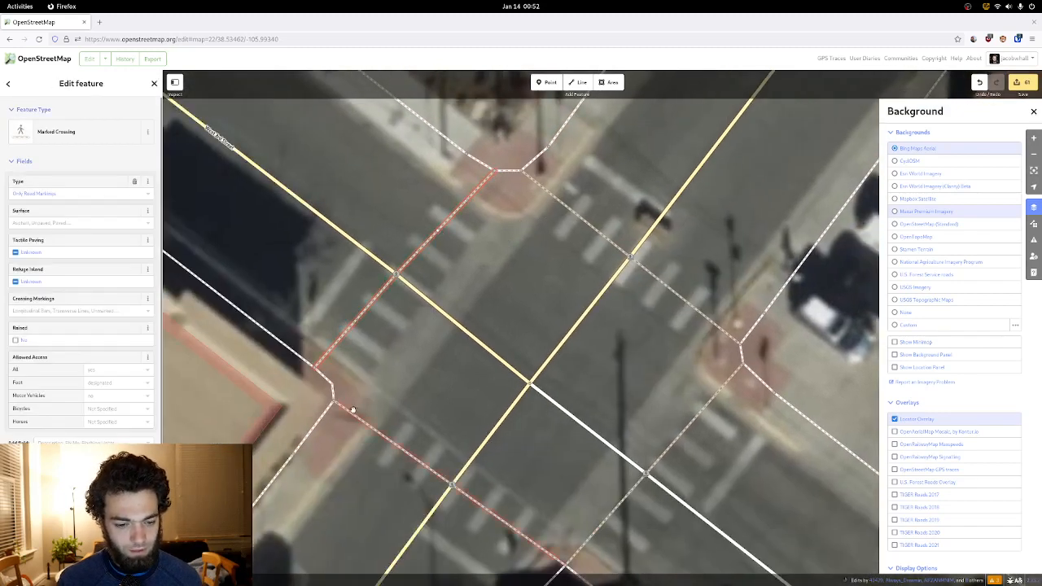
{"action": "left_click_drag", "start_coordinate": [352, 409], "coordinate": [385, 346]}
{"action": "left_click", "coordinate": [373, 342]}
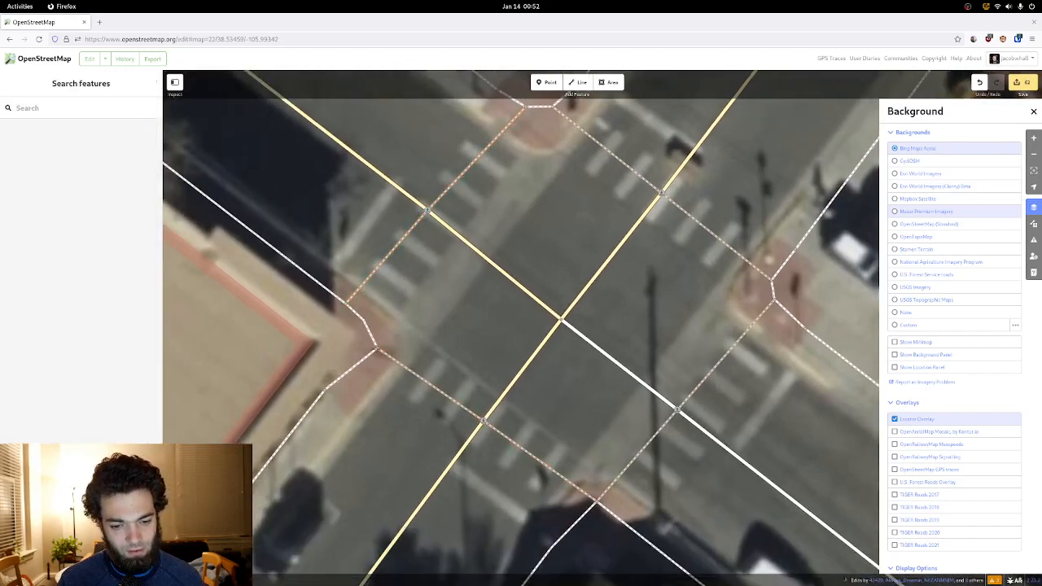
{"action": "left_click", "coordinate": [364, 321]}
{"action": "left_click_drag", "start_coordinate": [364, 320], "coordinate": [377, 334]}
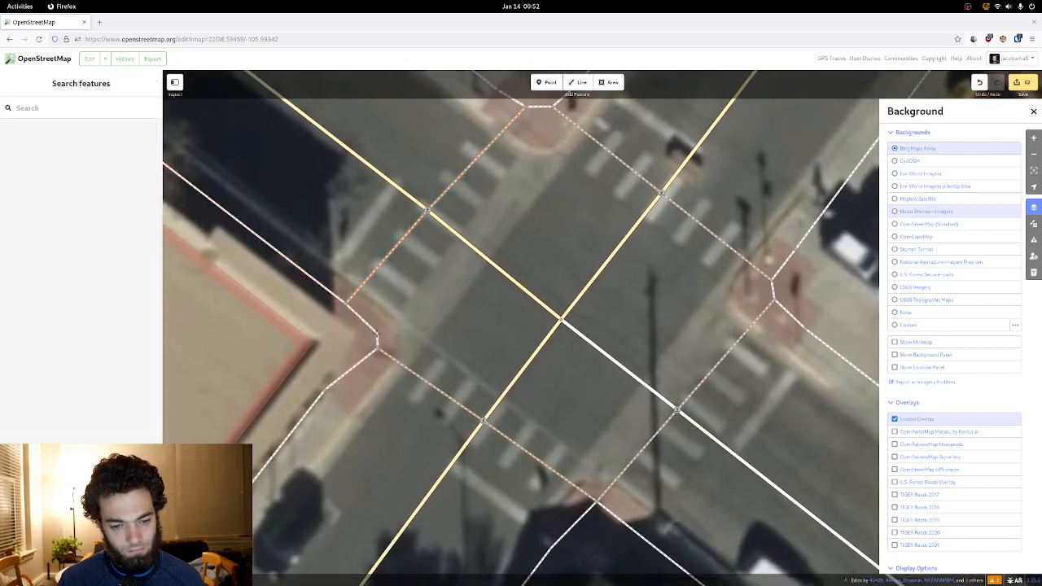
{"action": "left_click", "coordinate": [365, 324]}
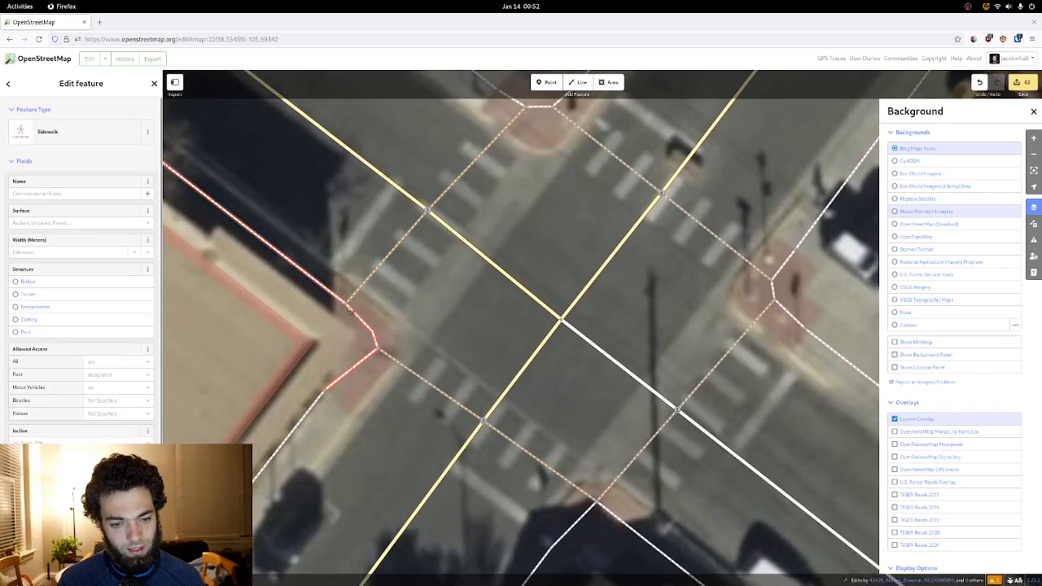
{"action": "key", "text": "Escape"}
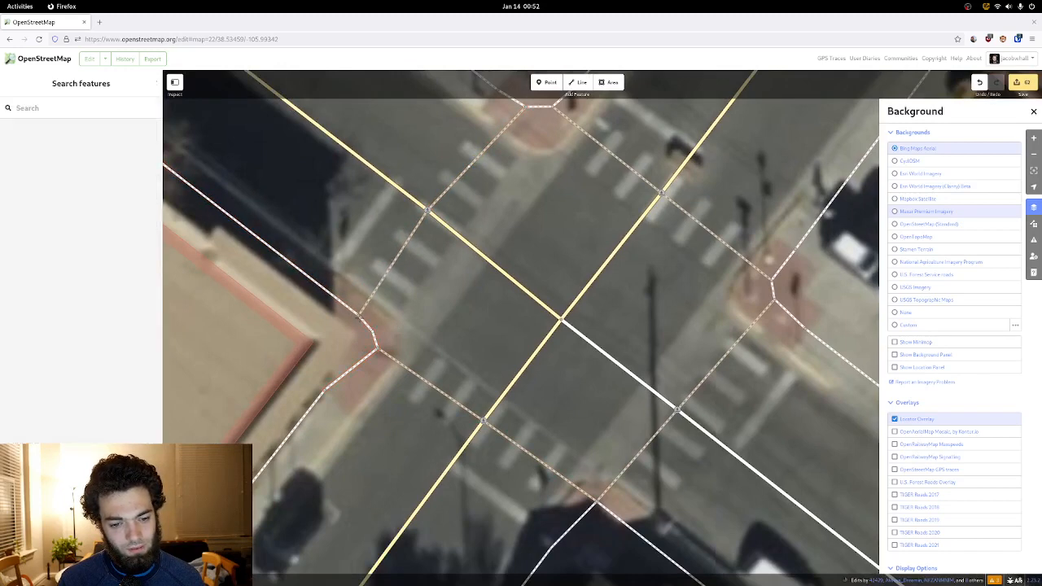
- Straighten the marked crossing between the west and north brick corners
{"action": "left_click", "coordinate": [368, 302]}
{"action": "key", "text": "s"}
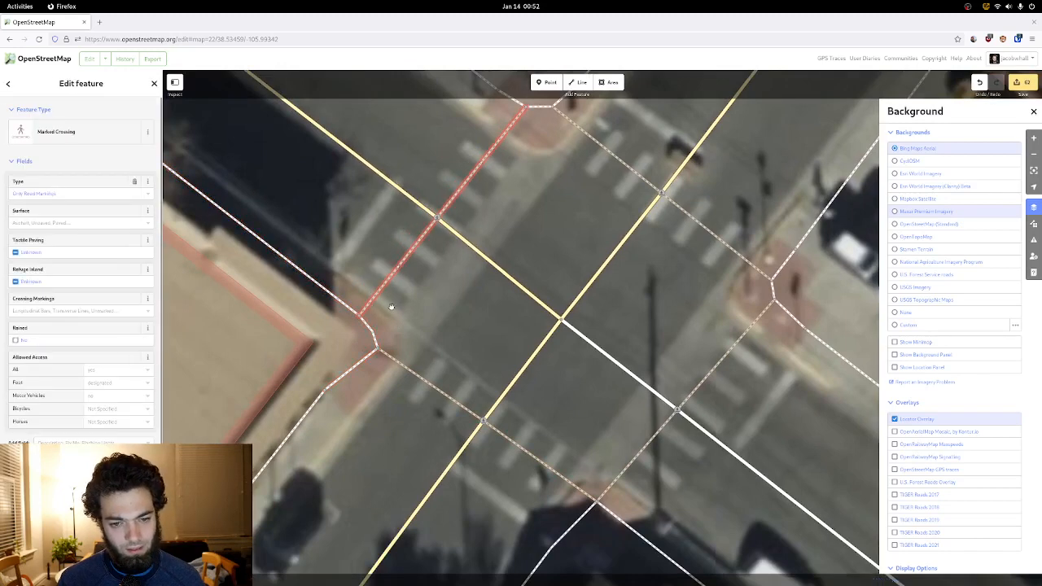
{"action": "left_click", "coordinate": [413, 333]}
- At the next intersection northwest on West 3rd Street, shift the marked crossing's south-corner junction southeast along the sidewalk
{"action": "scroll", "coordinate": [412, 333], "scroll_direction": "down", "scroll_amount": 3}
{"action": "left_click", "coordinate": [369, 310]}
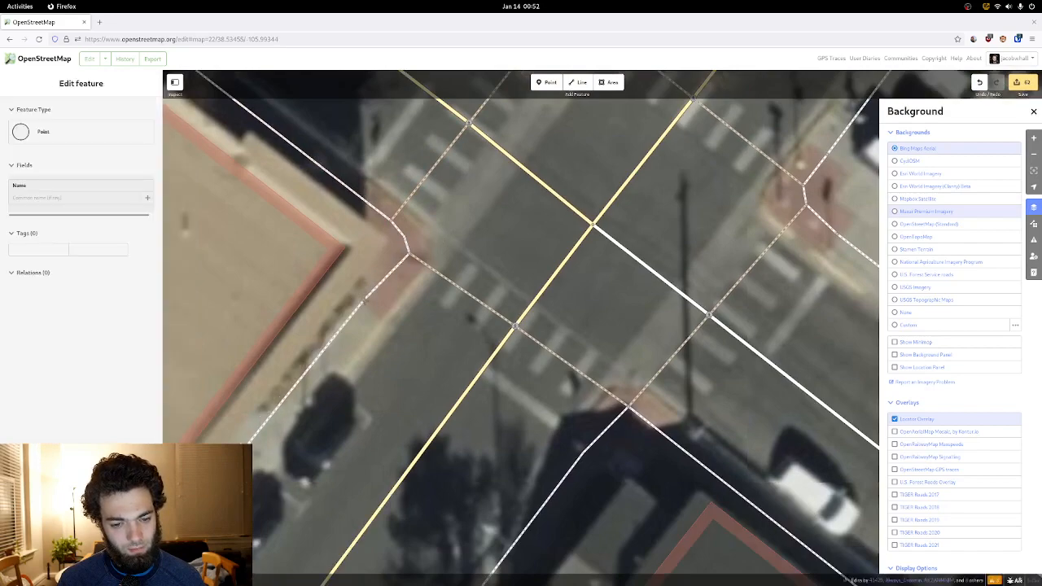
{"action": "scroll", "coordinate": [389, 307], "scroll_direction": "down", "scroll_amount": 4}
{"action": "left_click_drag", "start_coordinate": [390, 307], "coordinate": [441, 367]}
{"action": "left_click_drag", "start_coordinate": [356, 203], "coordinate": [521, 387]}
{"action": "left_click_drag", "start_coordinate": [219, 163], "coordinate": [477, 349]}
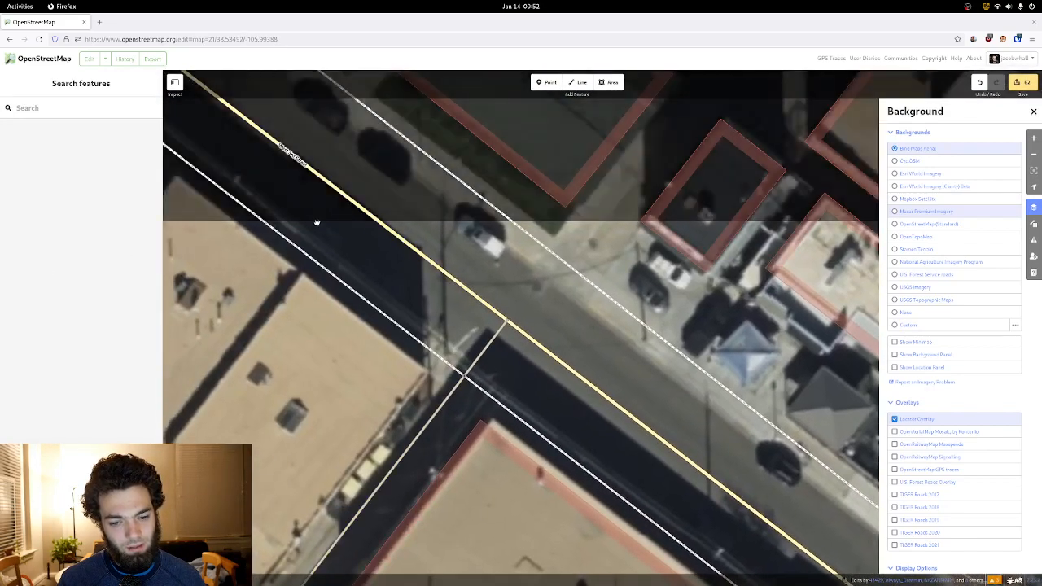
{"action": "left_click_drag", "start_coordinate": [316, 223], "coordinate": [553, 405]}
{"action": "left_click_drag", "start_coordinate": [462, 332], "coordinate": [497, 355]}
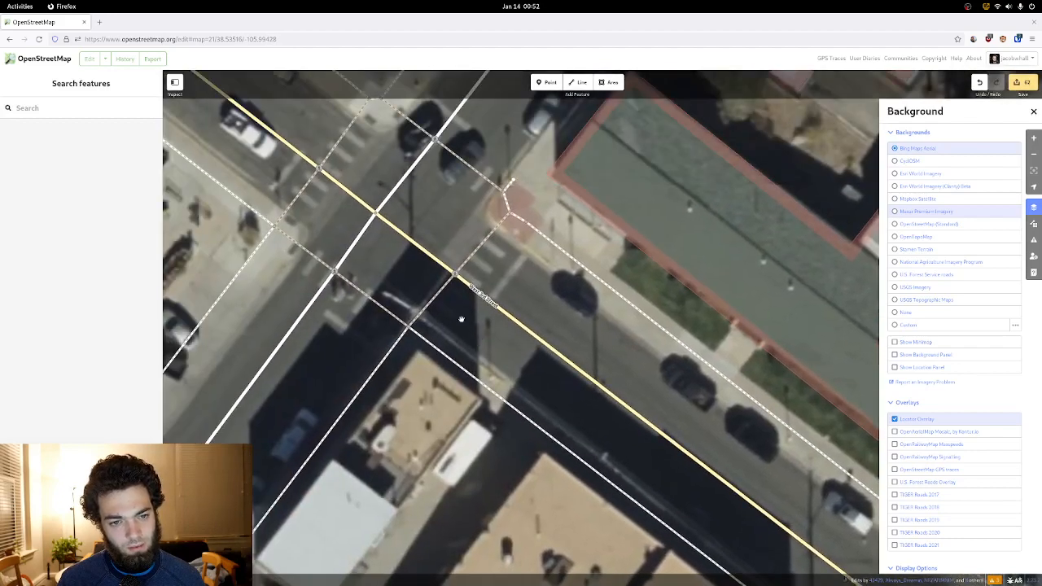
{"action": "left_click_drag", "start_coordinate": [462, 247], "coordinate": [461, 216]}
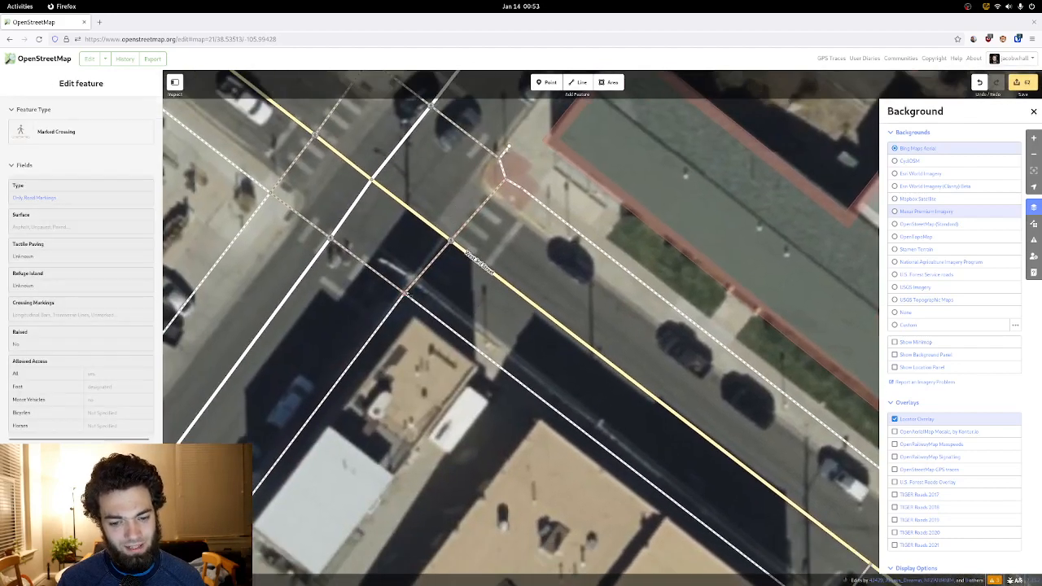
{"action": "left_click_drag", "start_coordinate": [409, 299], "coordinate": [420, 306]}
{"action": "left_click_drag", "start_coordinate": [313, 215], "coordinate": [358, 226]}
- Straighten the two marked crossings that meet at the west corner of this West 3rd Street intersection
{"action": "left_click", "coordinate": [372, 218]}
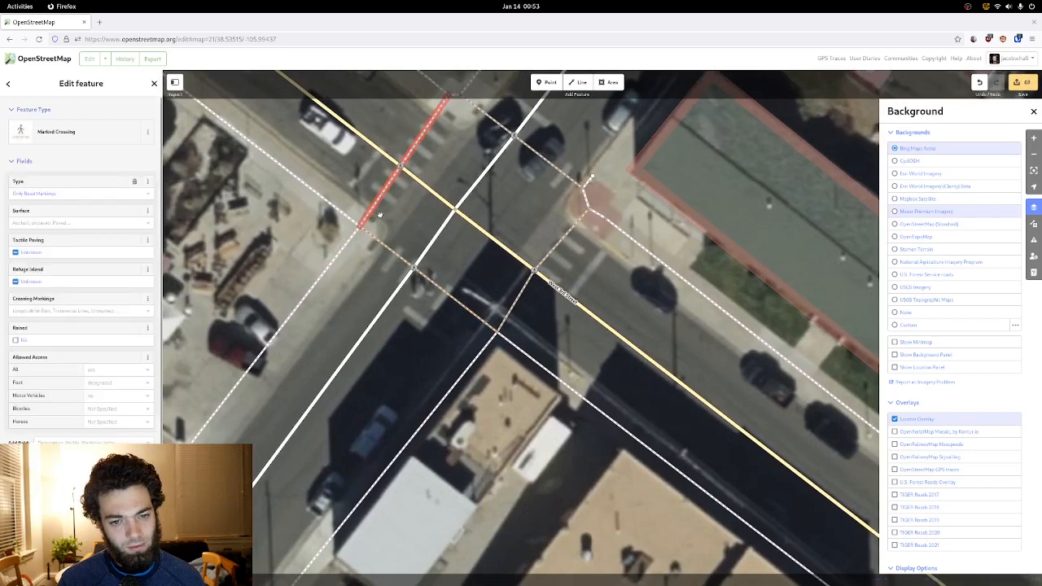
{"action": "left_click", "coordinate": [383, 246]}
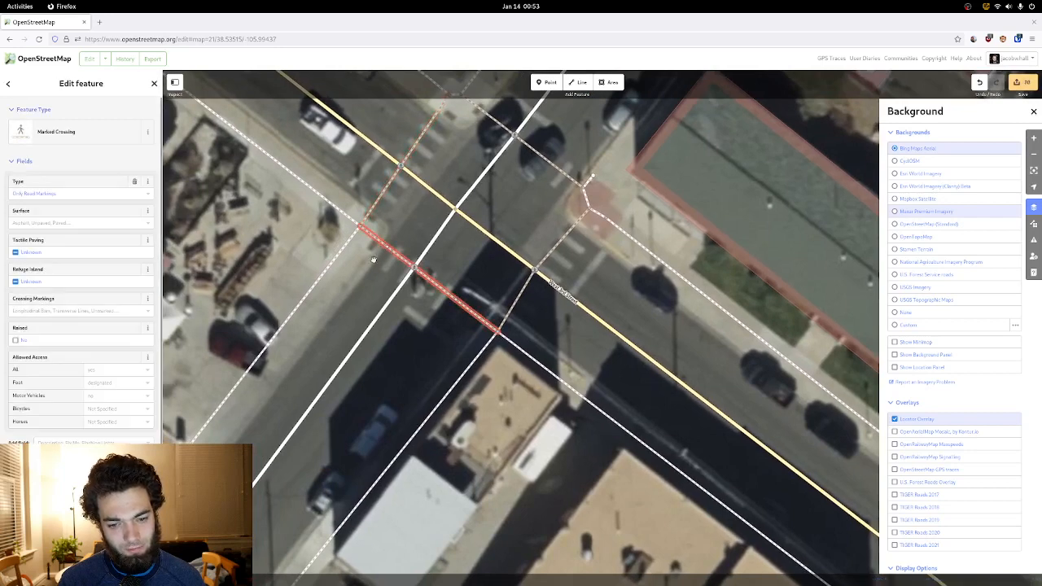
{"action": "left_click_drag", "start_coordinate": [372, 259], "coordinate": [356, 341]}
{"action": "key", "text": "Escape"}
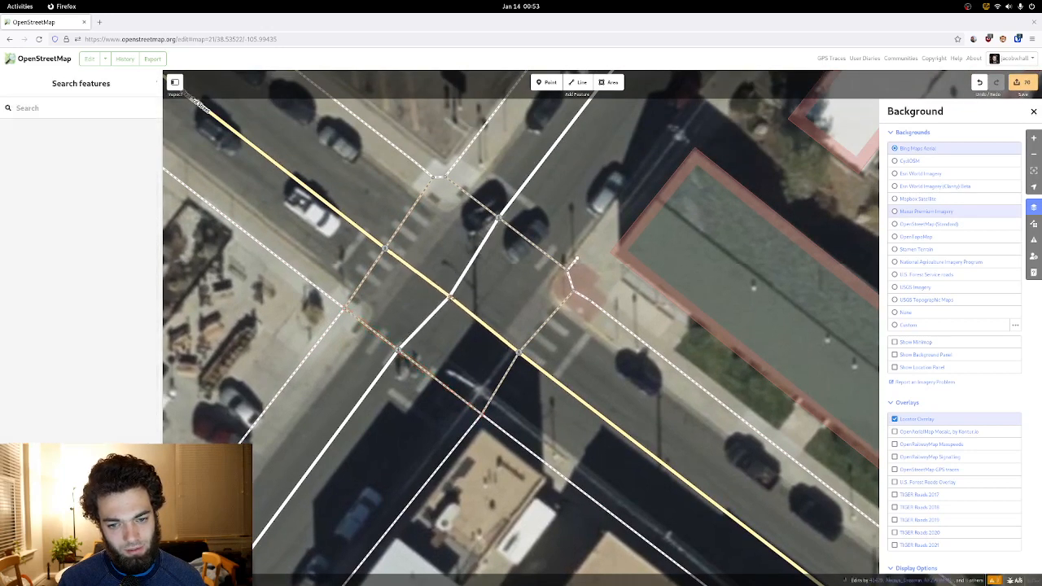
- Align the northeast crossing's node on the side street so the street runs straight through the West 3rd Street intersection
{"action": "left_click_drag", "start_coordinate": [450, 296], "coordinate": [457, 293]}
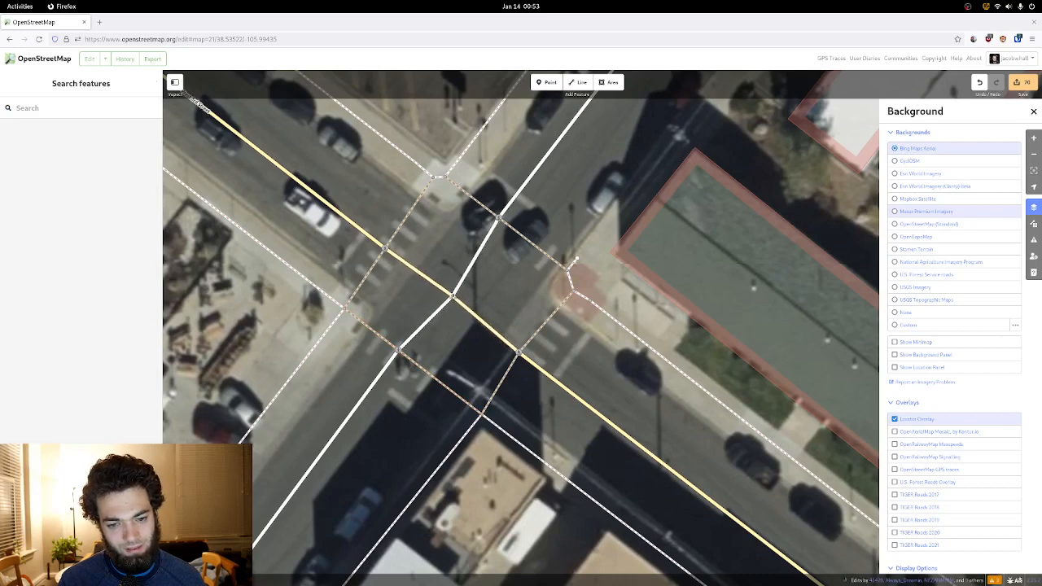
{"action": "left_click", "coordinate": [445, 388]}
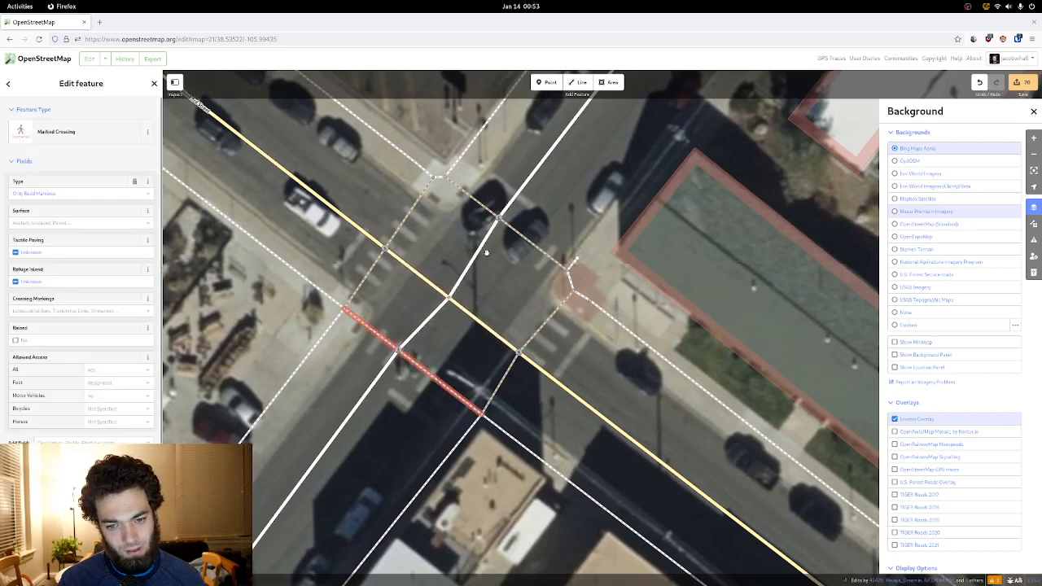
{"action": "key", "text": "Escape"}
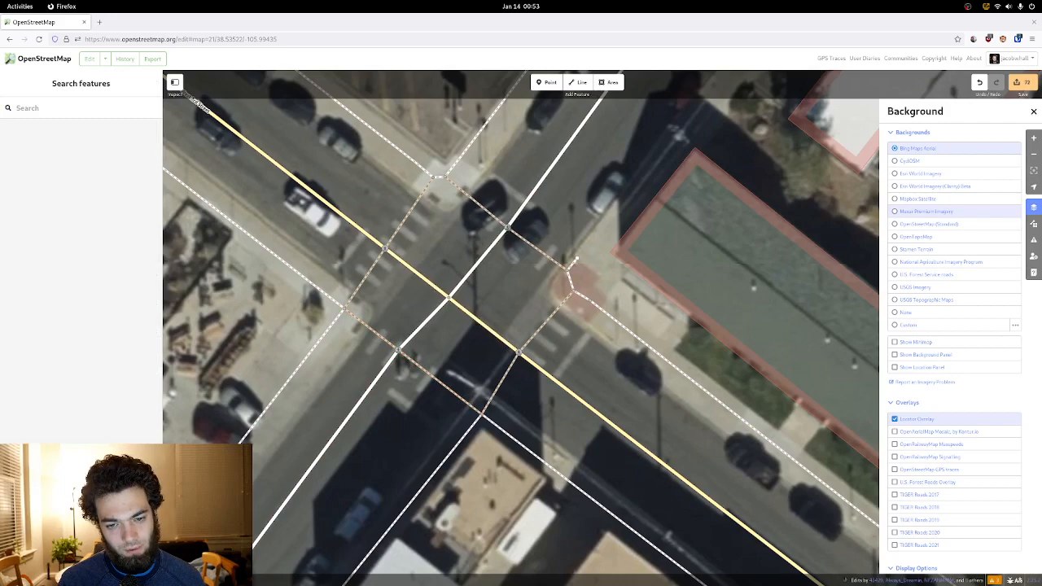
{"action": "left_click", "coordinate": [447, 388]}
{"action": "left_click", "coordinate": [505, 255]}
- Examine the sidewalks and crossings northwest along West 3rd Street, then in the blocks toward East 2nd Street
{"action": "scroll", "coordinate": [506, 255], "scroll_direction": "down", "scroll_amount": 3}
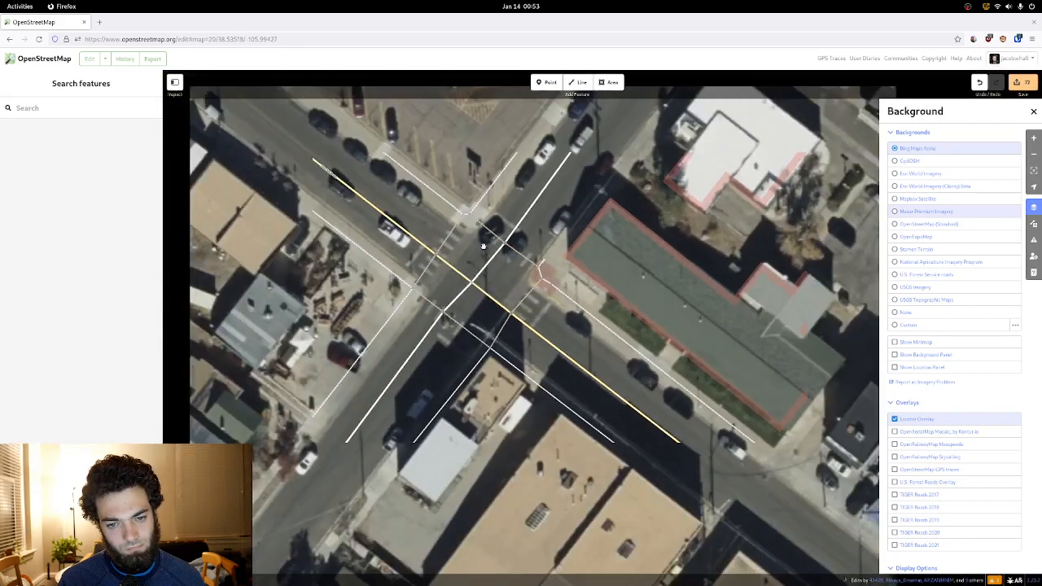
{"action": "left_click_drag", "start_coordinate": [474, 240], "coordinate": [620, 381]}
{"action": "left_click_drag", "start_coordinate": [447, 251], "coordinate": [630, 416]}
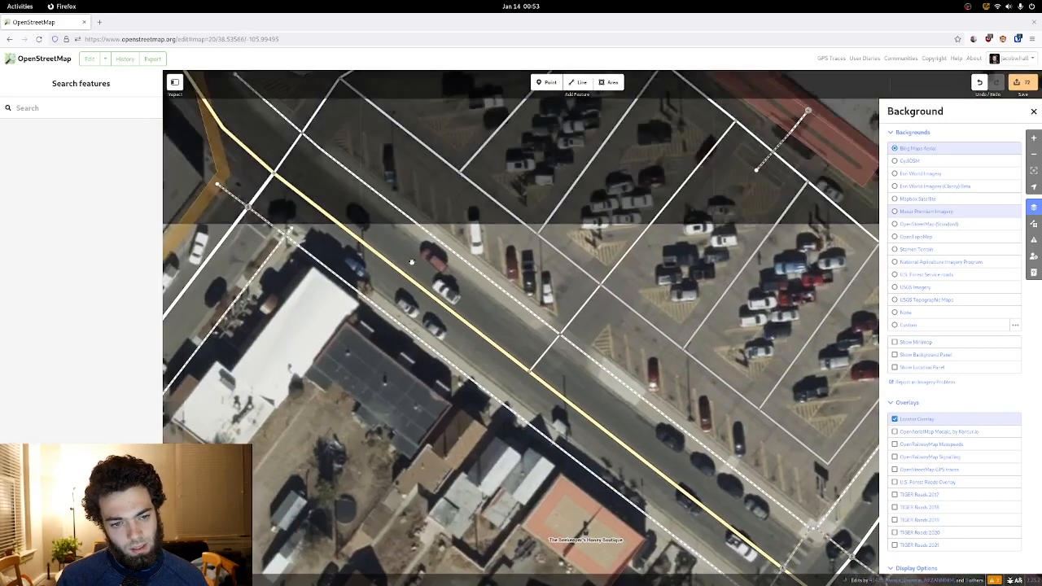
{"action": "left_click_drag", "start_coordinate": [369, 224], "coordinate": [513, 284]}
{"action": "left_click_drag", "start_coordinate": [457, 244], "coordinate": [494, 293]}
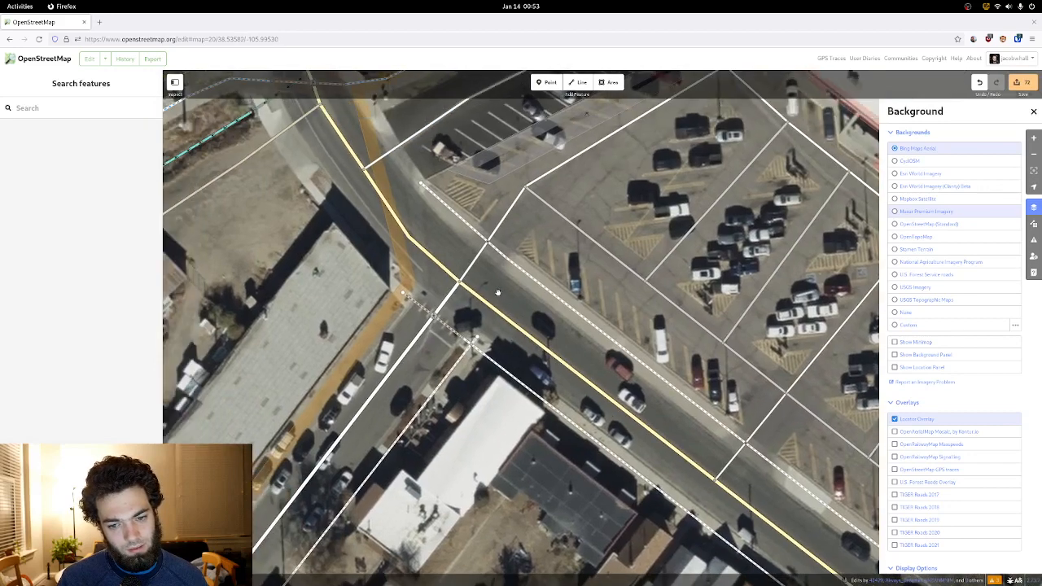
{"action": "scroll", "coordinate": [499, 290], "scroll_direction": "down", "scroll_amount": 2}
{"action": "left_click_drag", "start_coordinate": [498, 290], "coordinate": [491, 231]}
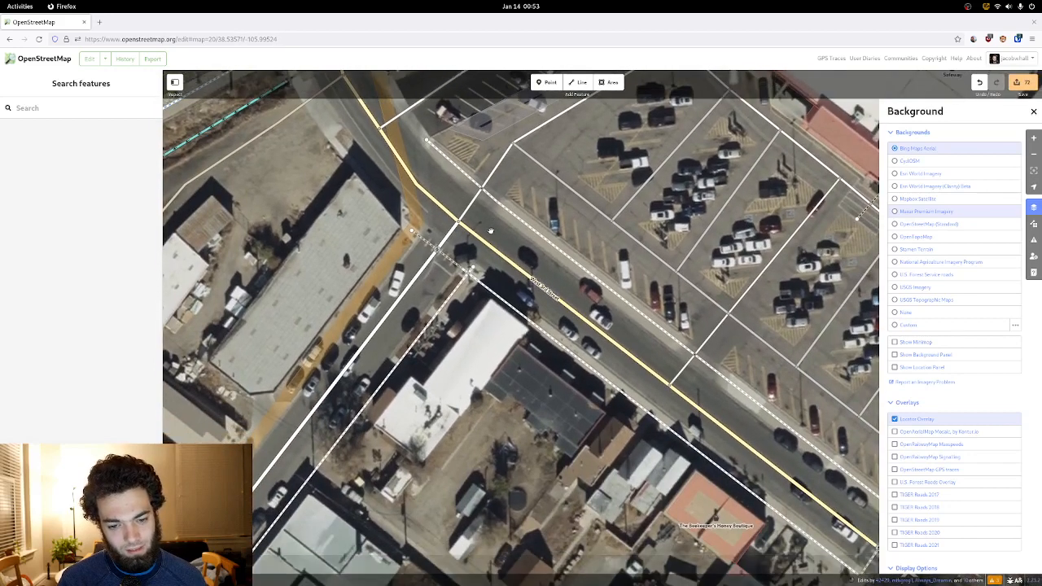
{"action": "left_click_drag", "start_coordinate": [435, 332], "coordinate": [455, 273]}
{"action": "scroll", "coordinate": [458, 302], "scroll_direction": "up", "scroll_amount": 2}
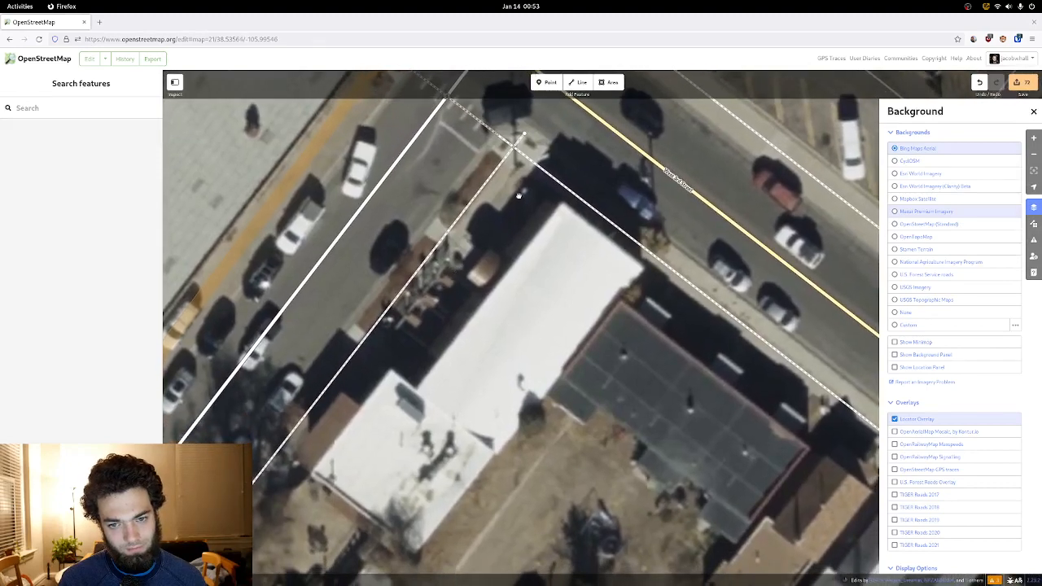
{"action": "scroll", "coordinate": [515, 290], "scroll_direction": "down", "scroll_amount": 3}
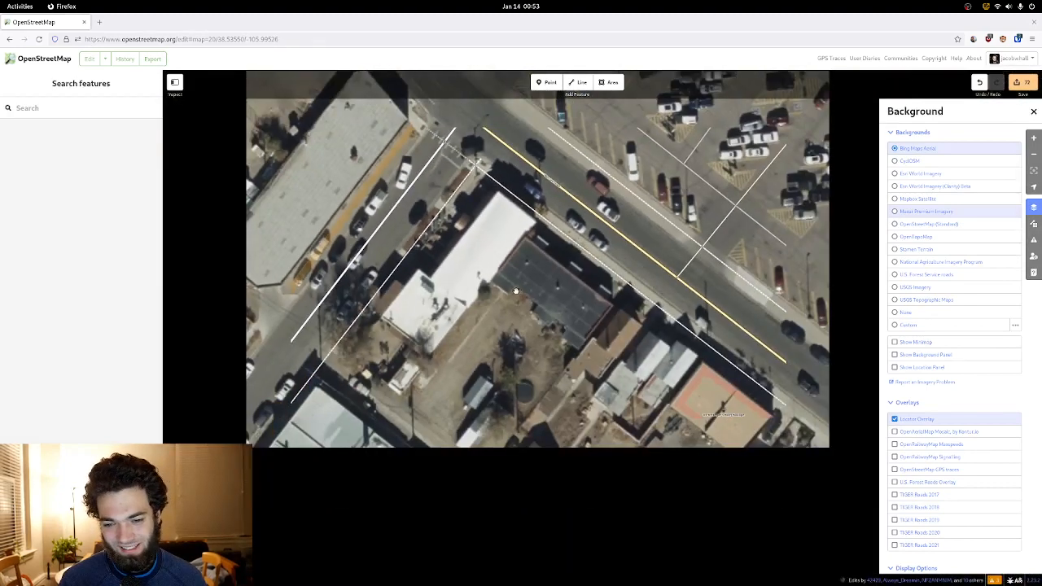
{"action": "left_click_drag", "start_coordinate": [515, 290], "coordinate": [372, 202]}
{"action": "left_click_drag", "start_coordinate": [524, 325], "coordinate": [466, 286]}
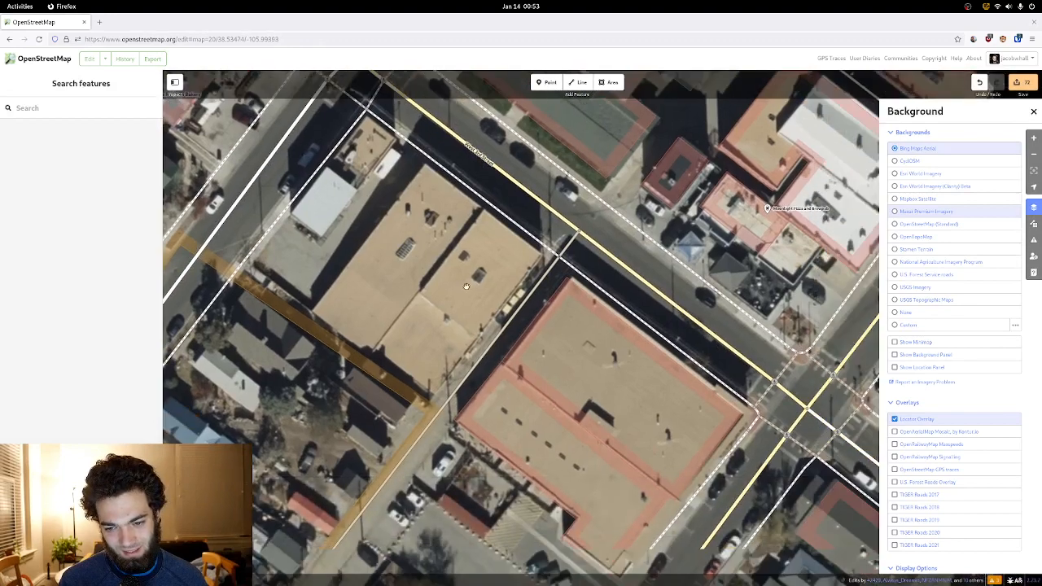
{"action": "scroll", "coordinate": [467, 285], "scroll_direction": "down", "scroll_amount": 3}
{"action": "left_click_drag", "start_coordinate": [599, 342], "coordinate": [394, 293]}
{"action": "left_click_drag", "start_coordinate": [659, 288], "coordinate": [544, 348]}
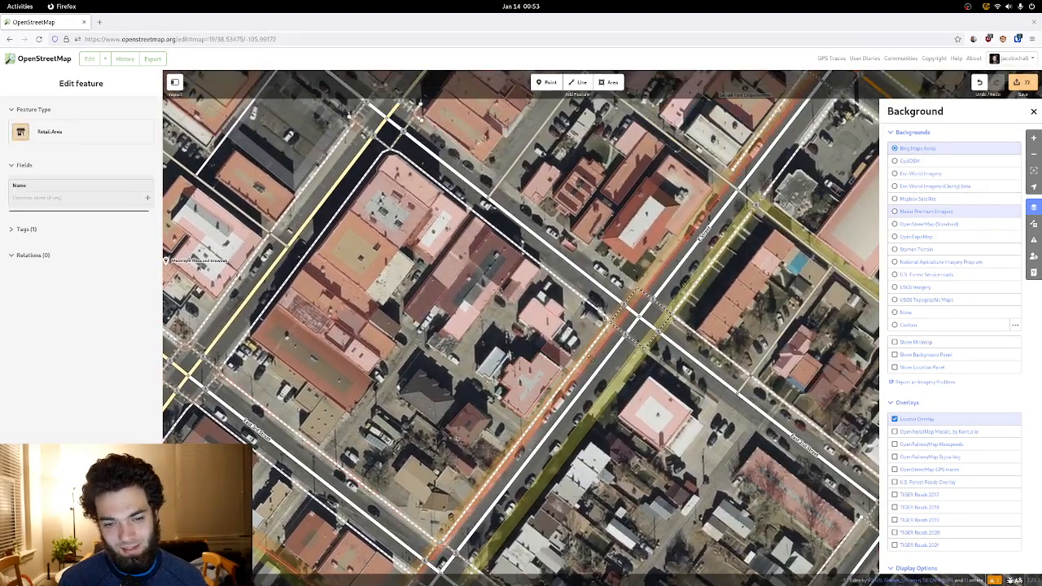
- Extend the paving-stone sidewalk from the 2nd Street intersection's north corner northwest to the next intersection and connect it to the crossing service road
{"action": "left_click_drag", "start_coordinate": [439, 213], "coordinate": [555, 287]}
{"action": "scroll", "coordinate": [561, 241], "scroll_direction": "up", "scroll_amount": 3}
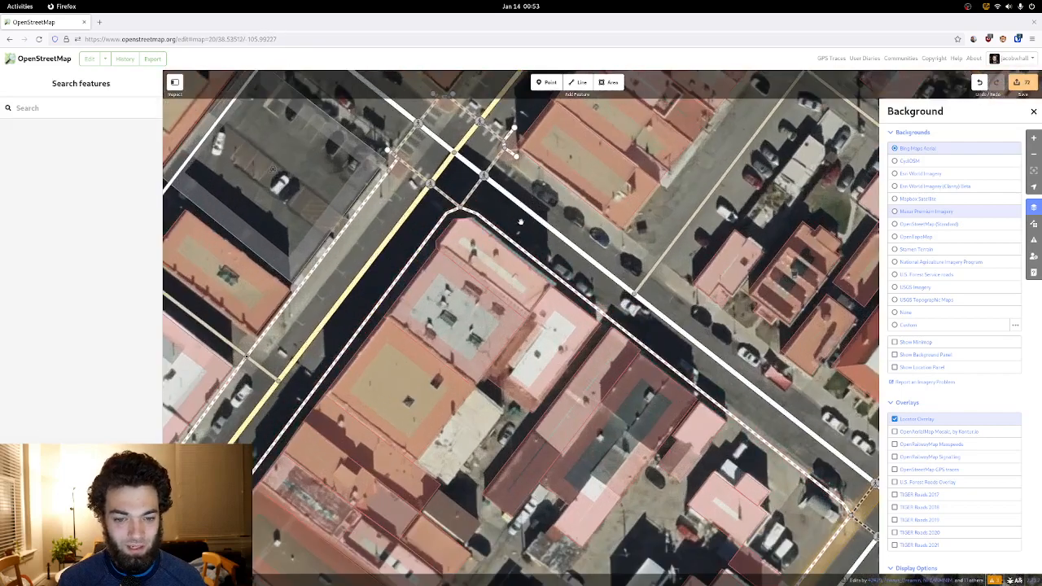
{"action": "left_click_drag", "start_coordinate": [520, 221], "coordinate": [482, 349]}
{"action": "scroll", "coordinate": [551, 261], "scroll_direction": "up", "scroll_amount": 2}
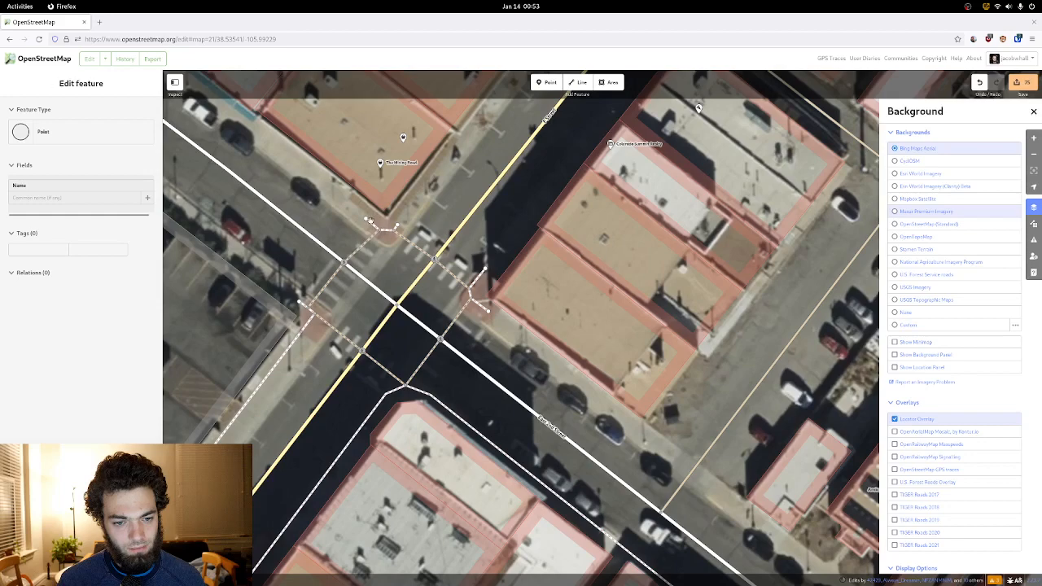
{"action": "right_click", "coordinate": [376, 227]}
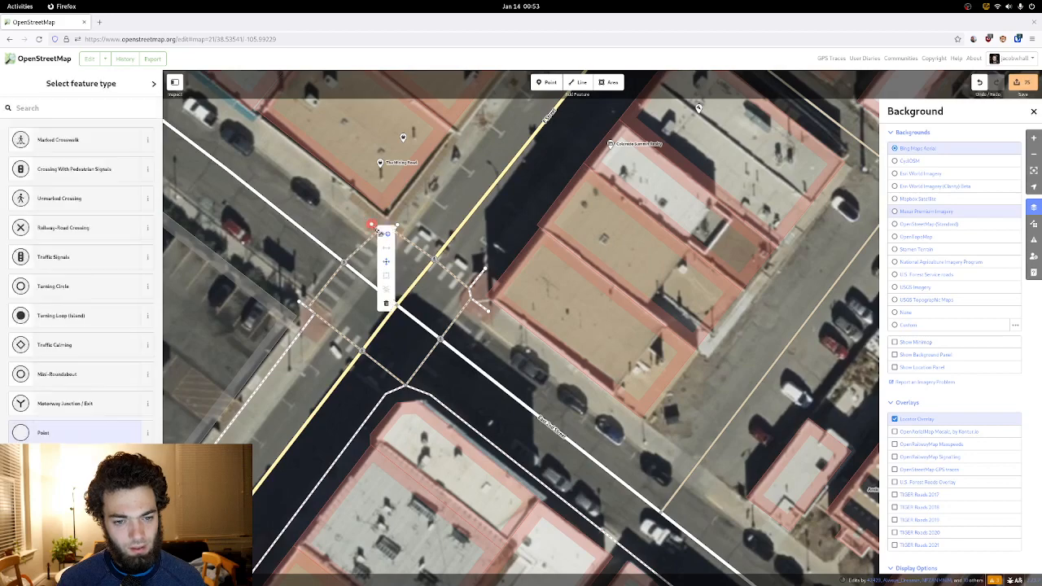
{"action": "left_click", "coordinate": [385, 233]}
{"action": "left_click_drag", "start_coordinate": [269, 148], "coordinate": [472, 301]}
{"action": "left_click_drag", "start_coordinate": [329, 192], "coordinate": [466, 338]}
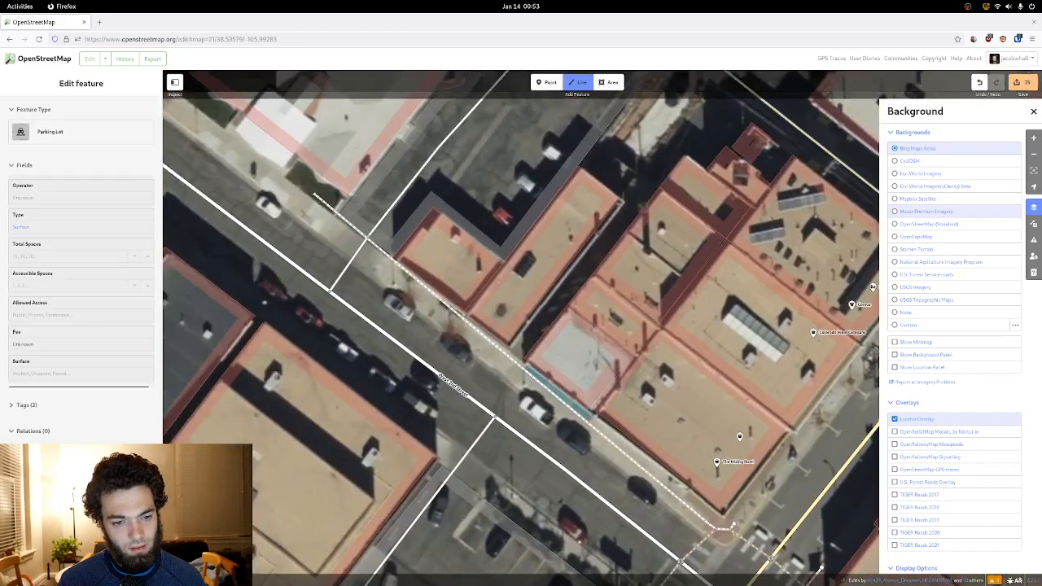
{"action": "left_click_drag", "start_coordinate": [333, 212], "coordinate": [526, 347]}
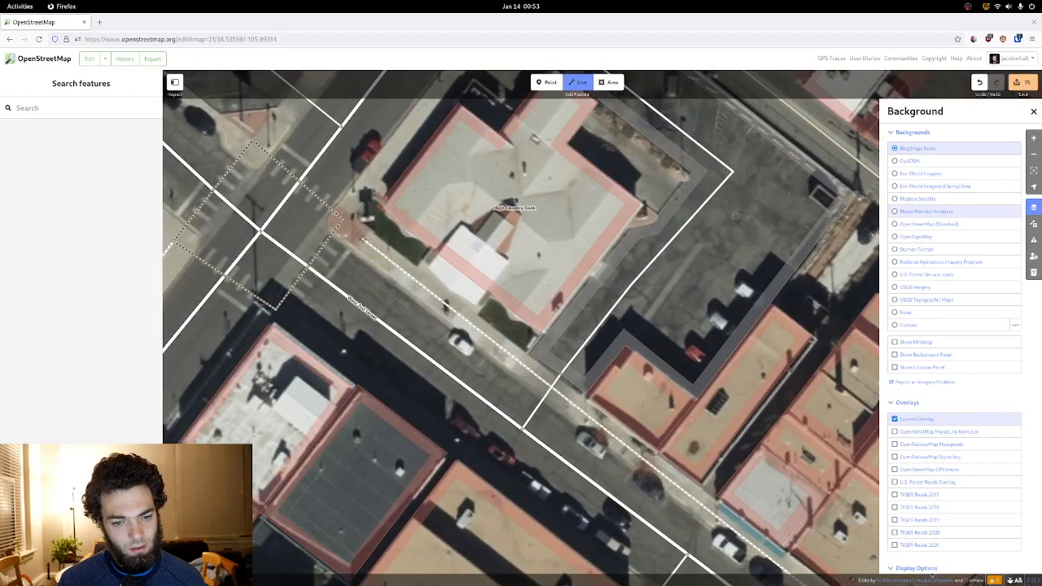
{"action": "double_click", "coordinate": [364, 240]}
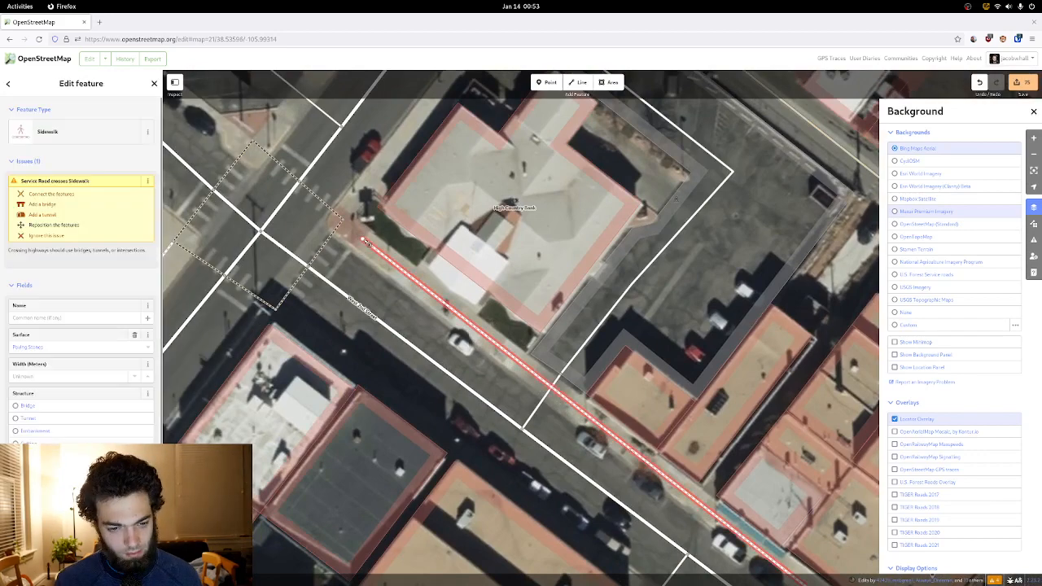
{"action": "left_click", "coordinate": [103, 193]}
- Reshape the sidewalk junctions at the 2nd Street intersection's west corner, placing the ends of both marked crossings on the brick paving
{"action": "left_click_drag", "start_coordinate": [383, 297], "coordinate": [274, 167]}
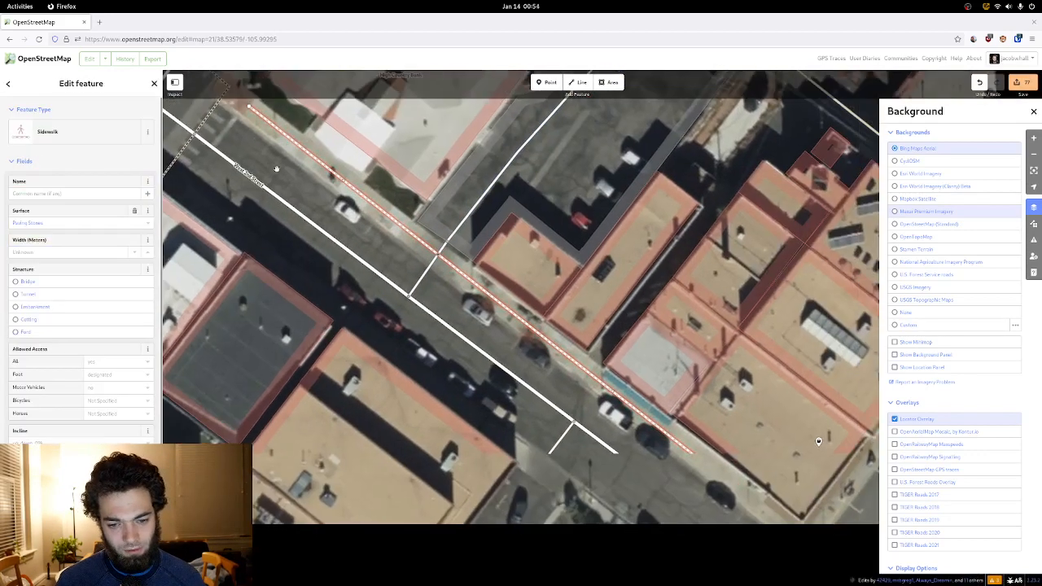
{"action": "left_click_drag", "start_coordinate": [418, 296], "coordinate": [271, 135]}
{"action": "left_click_drag", "start_coordinate": [442, 284], "coordinate": [314, 229]}
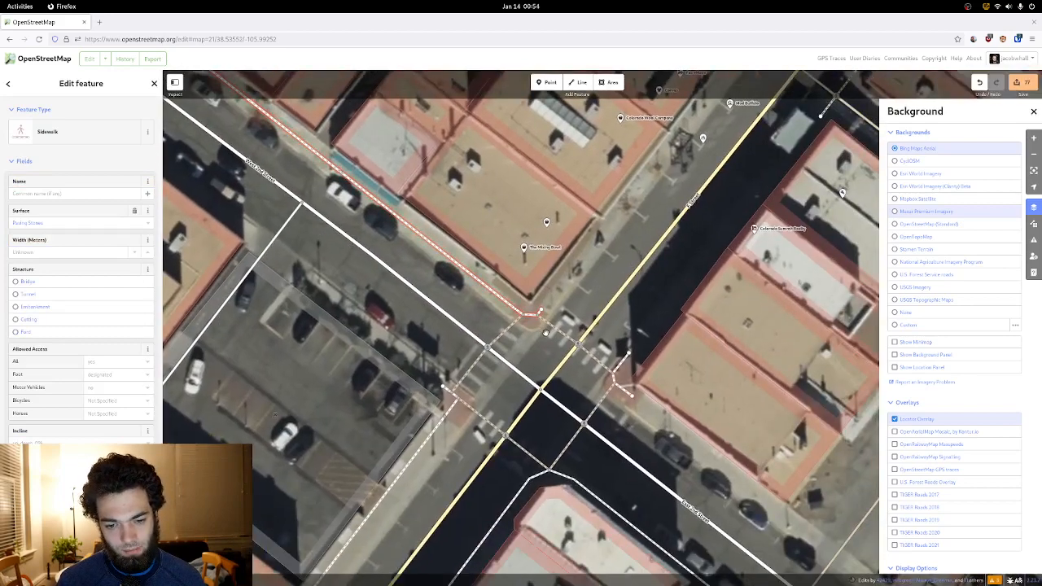
{"action": "scroll", "coordinate": [527, 328], "scroll_direction": "up", "scroll_amount": 3}
{"action": "left_click_drag", "start_coordinate": [525, 327], "coordinate": [535, 307]}
{"action": "left_click_drag", "start_coordinate": [438, 413], "coordinate": [437, 374]}
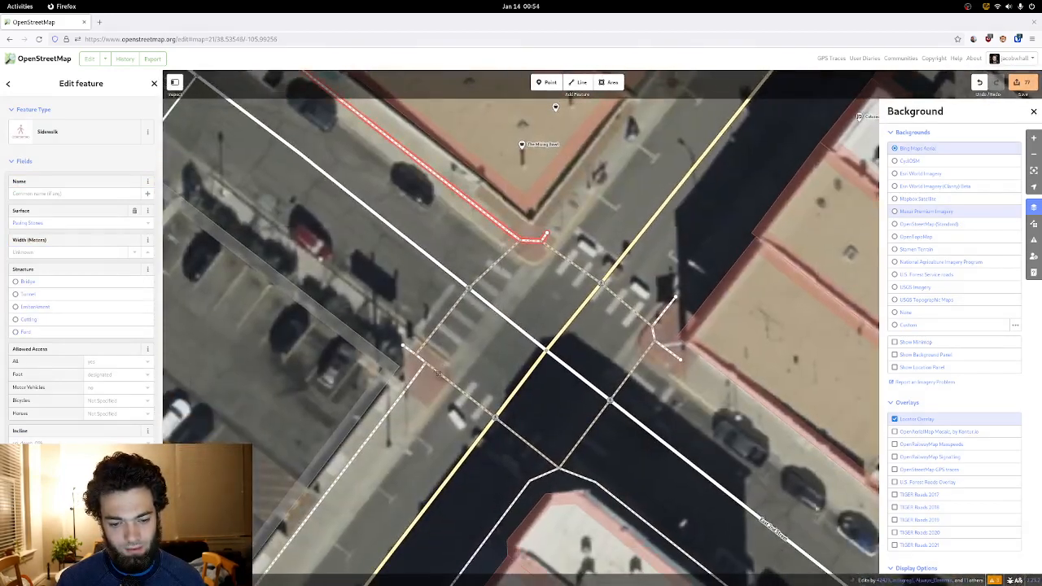
{"action": "left_click", "coordinate": [426, 368]}
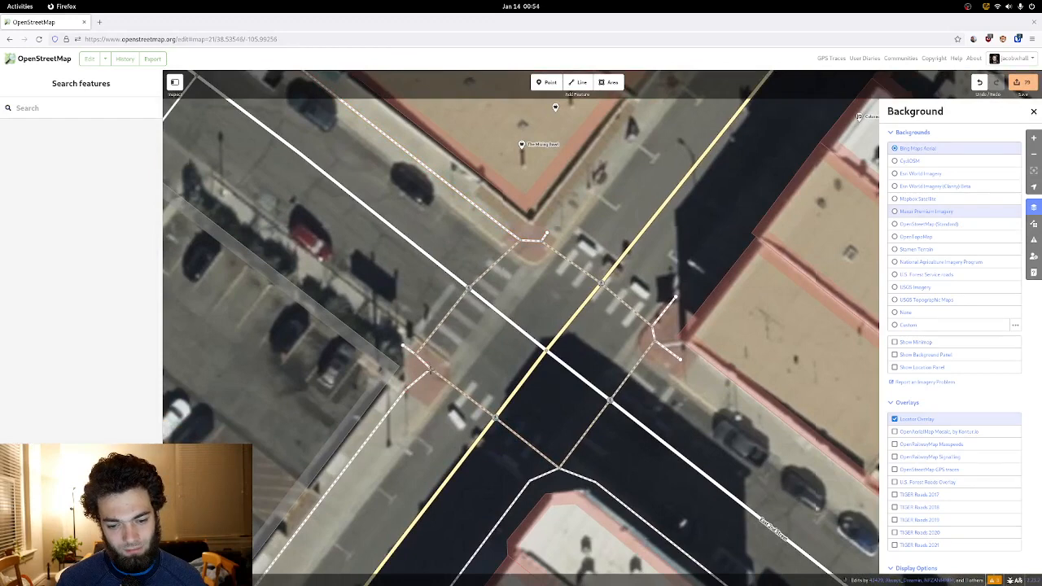
{"action": "left_click", "coordinate": [422, 362]}
{"action": "left_click", "coordinate": [420, 360]}
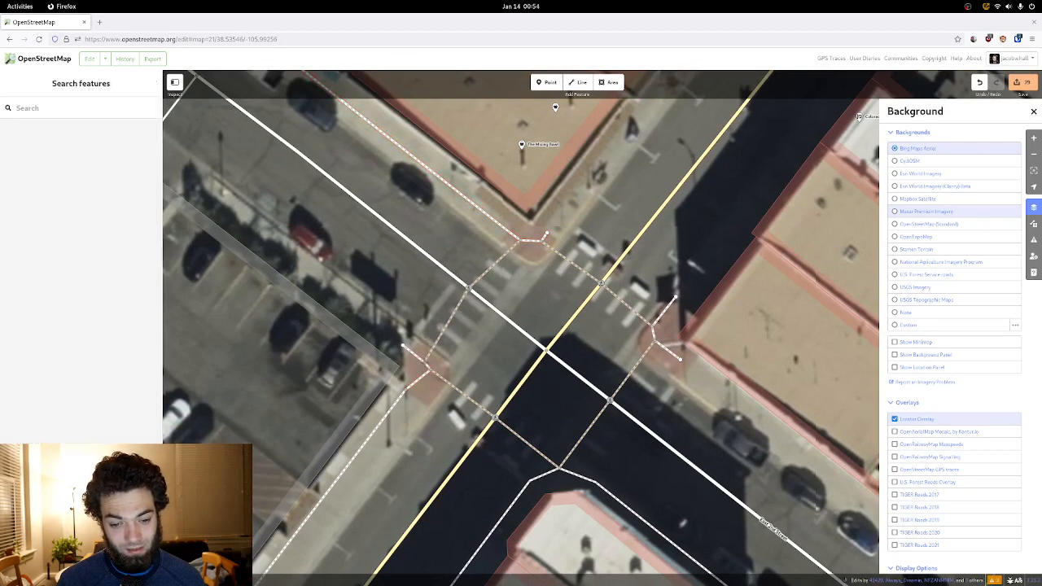
- Straighten the marked crossings on the northwest and southwest sides of the 2nd Street intersection
{"action": "left_click", "coordinate": [437, 347]}
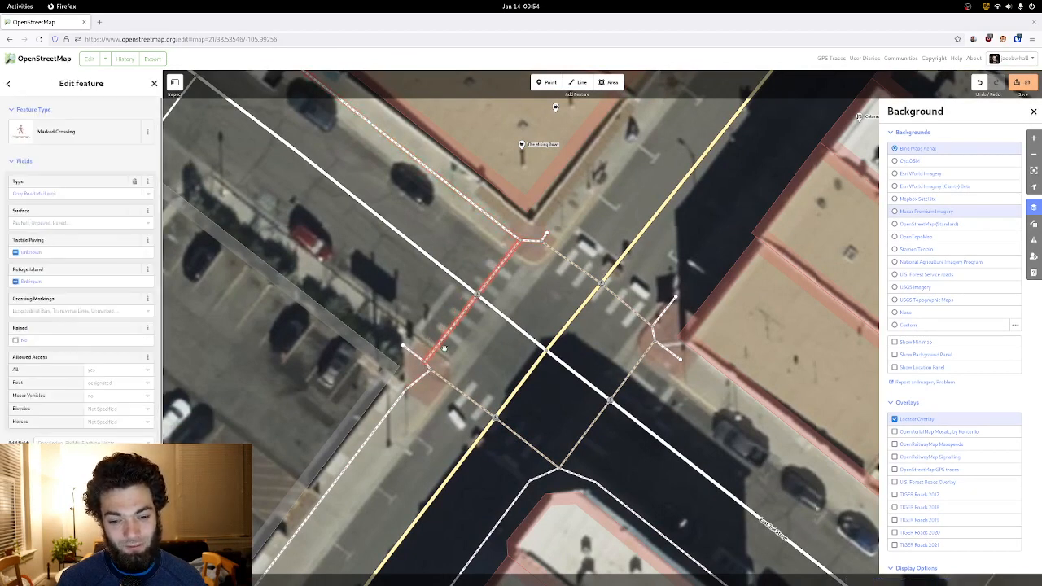
{"action": "left_click_drag", "start_coordinate": [408, 392], "coordinate": [402, 362]}
{"action": "key", "text": "Escape"}
{"action": "left_click", "coordinate": [457, 258]}
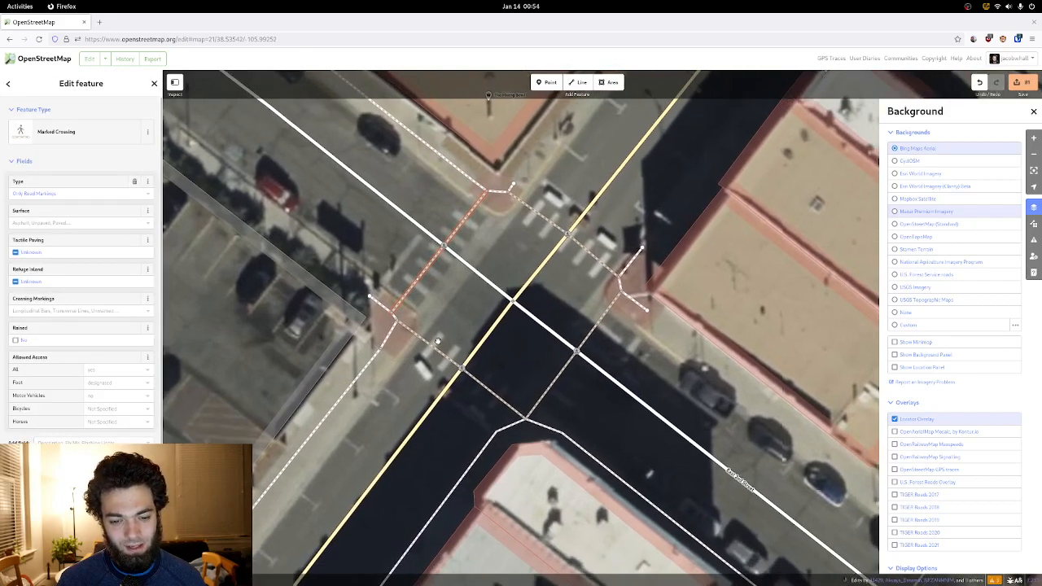
{"action": "left_click", "coordinate": [436, 342]}
{"action": "left_click", "coordinate": [438, 350]}
{"action": "key", "text": "s"}
- Extend the paving-stone sidewalk from the 2nd Street intersection's north corner northeast along the building fronts to the alley's near edge
{"action": "left_click_drag", "start_coordinate": [472, 300], "coordinate": [409, 358]}
{"action": "left_click_drag", "start_coordinate": [434, 305], "coordinate": [412, 377]}
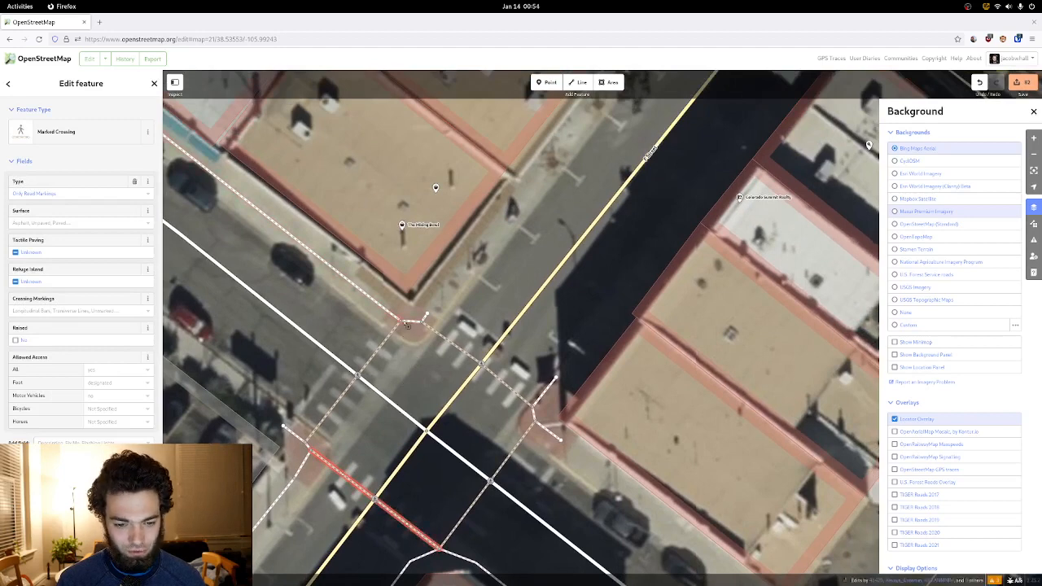
{"action": "left_click_drag", "start_coordinate": [407, 326], "coordinate": [411, 351]}
{"action": "right_click", "coordinate": [410, 345]}
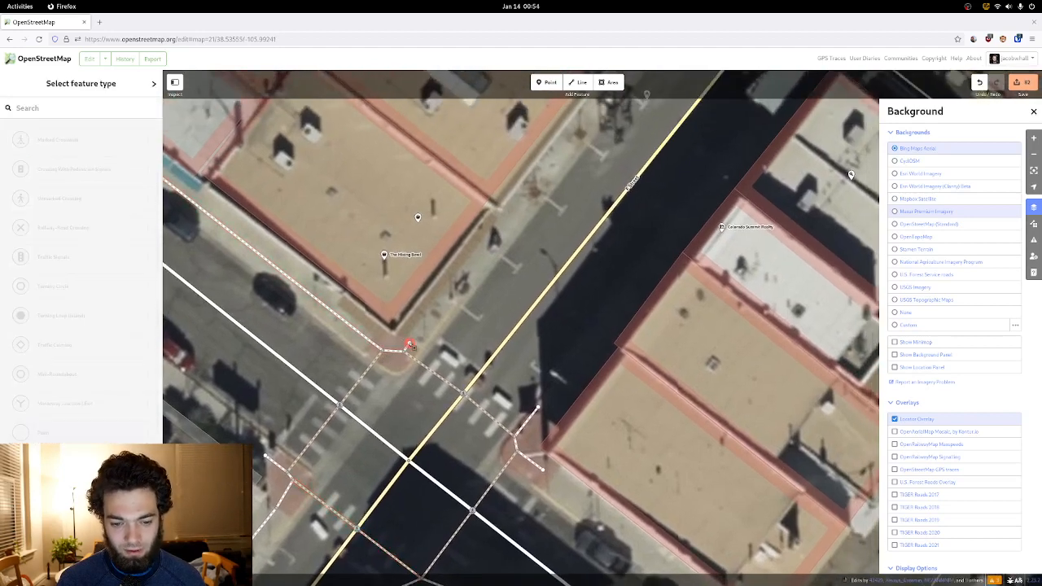
{"action": "left_click", "coordinate": [423, 355]}
{"action": "left_click_drag", "start_coordinate": [460, 319], "coordinate": [347, 427]}
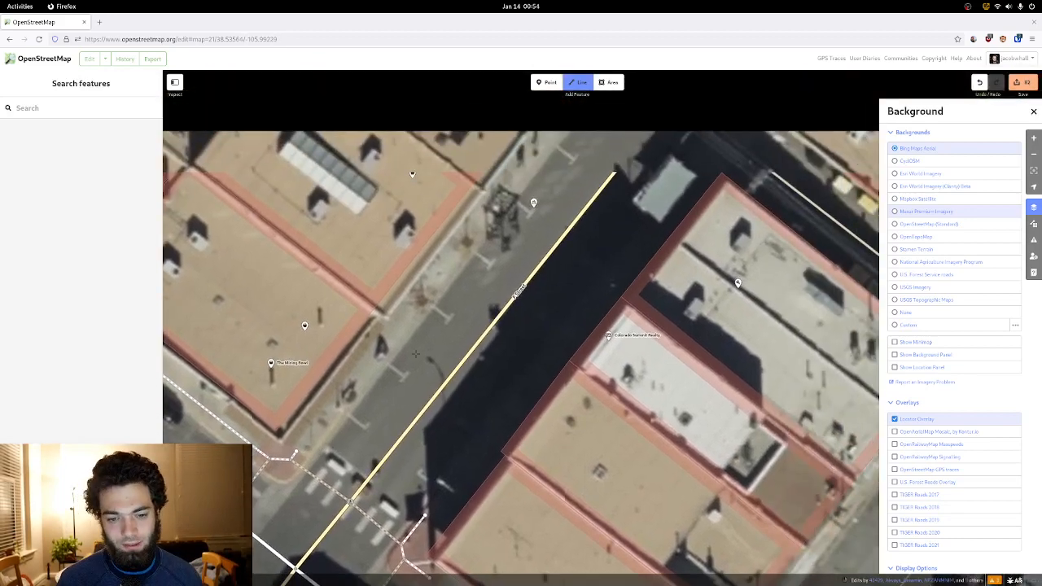
{"action": "left_click_drag", "start_coordinate": [480, 280], "coordinate": [377, 393]}
{"action": "left_click_drag", "start_coordinate": [484, 226], "coordinate": [437, 290]}
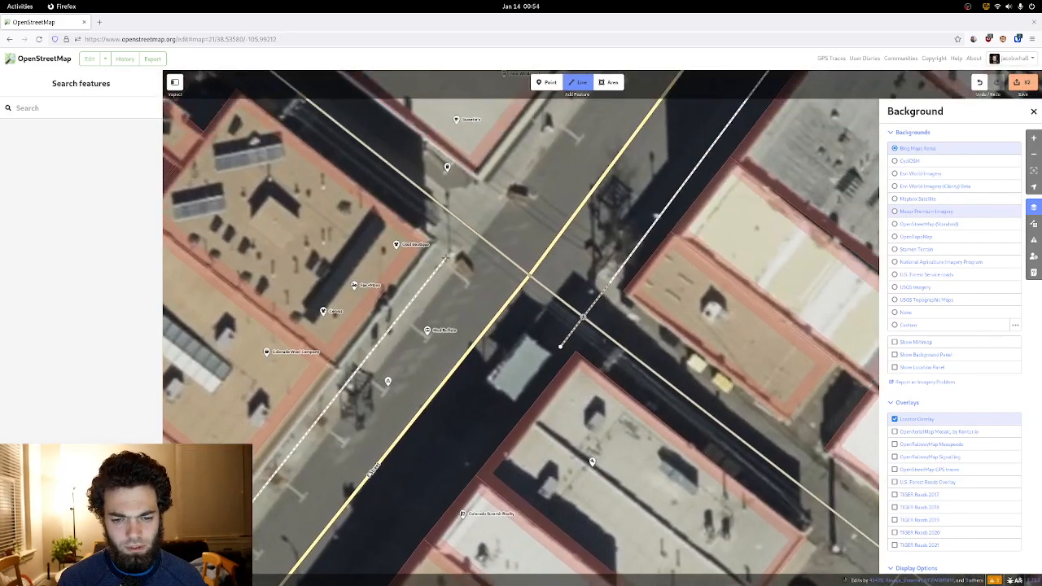
{"action": "double_click", "coordinate": [443, 255]}
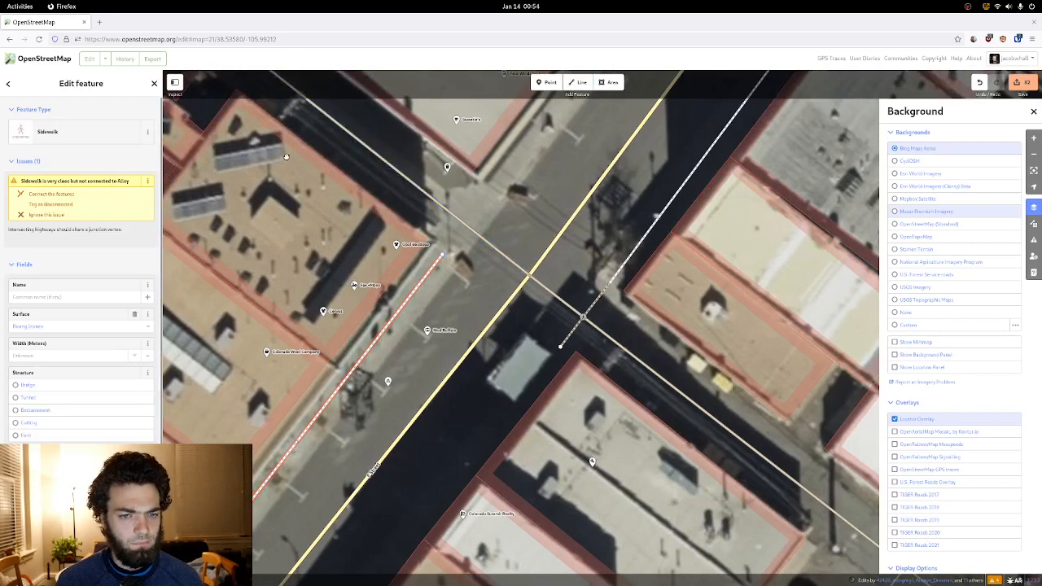
- Draw a line from the sidewalk's end across the alley, tag it as Unmarked Crossing, and connect it to the alley
{"action": "left_click", "coordinate": [580, 84]}
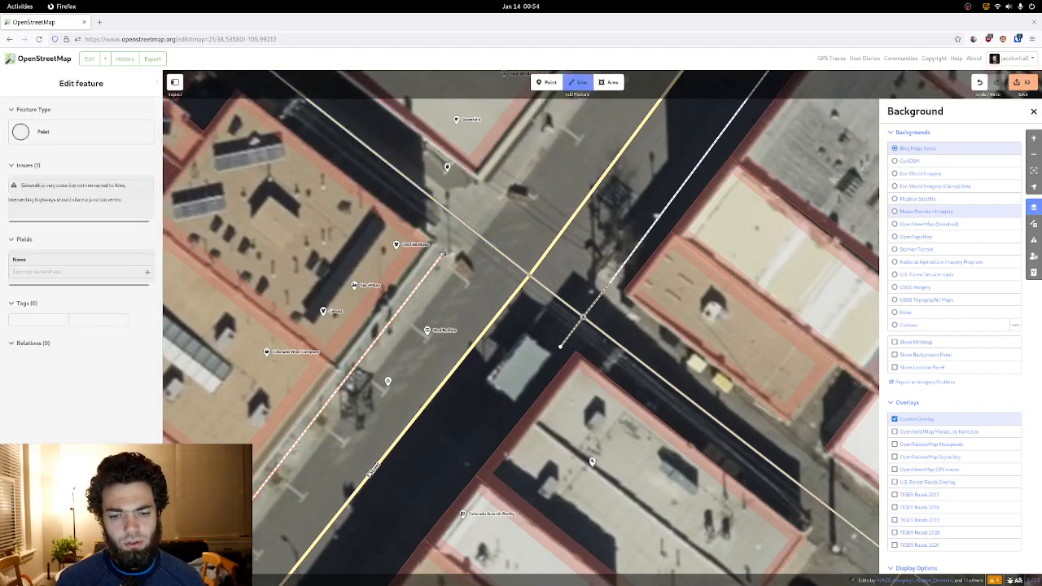
{"action": "left_click", "coordinate": [443, 255]}
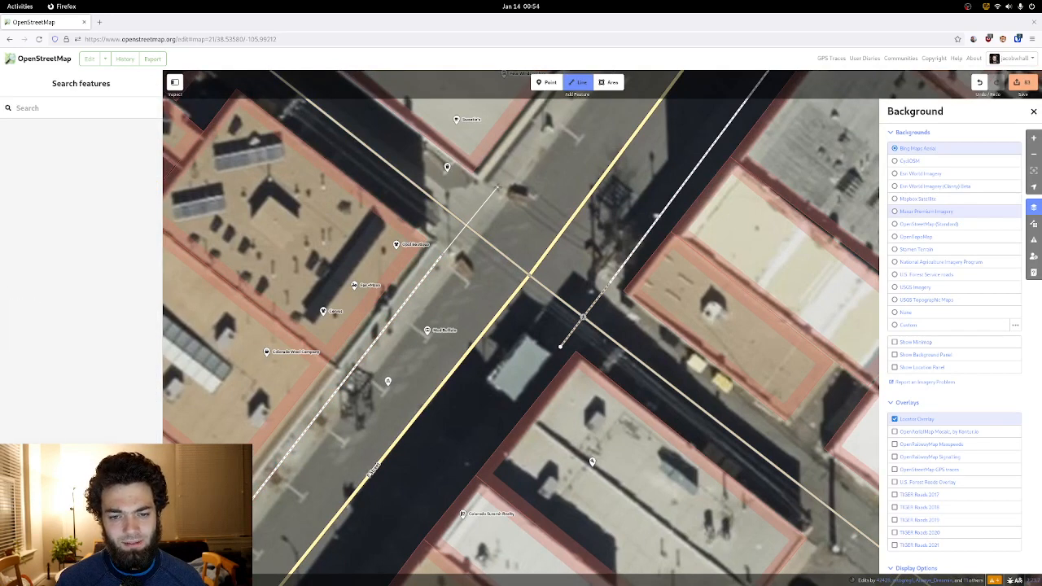
{"action": "double_click", "coordinate": [498, 190]}
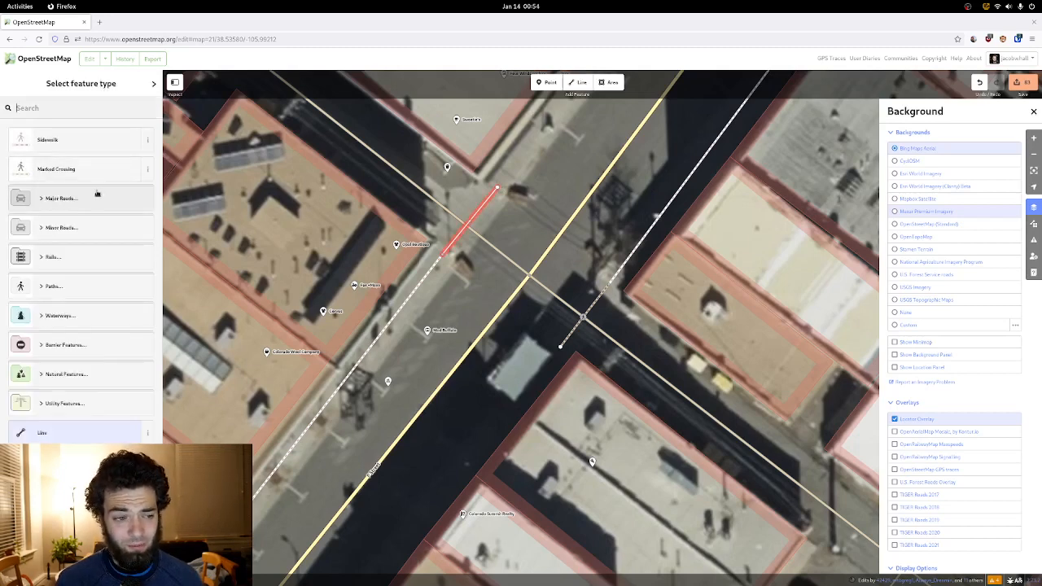
{"action": "type", "text": "unmarked"}
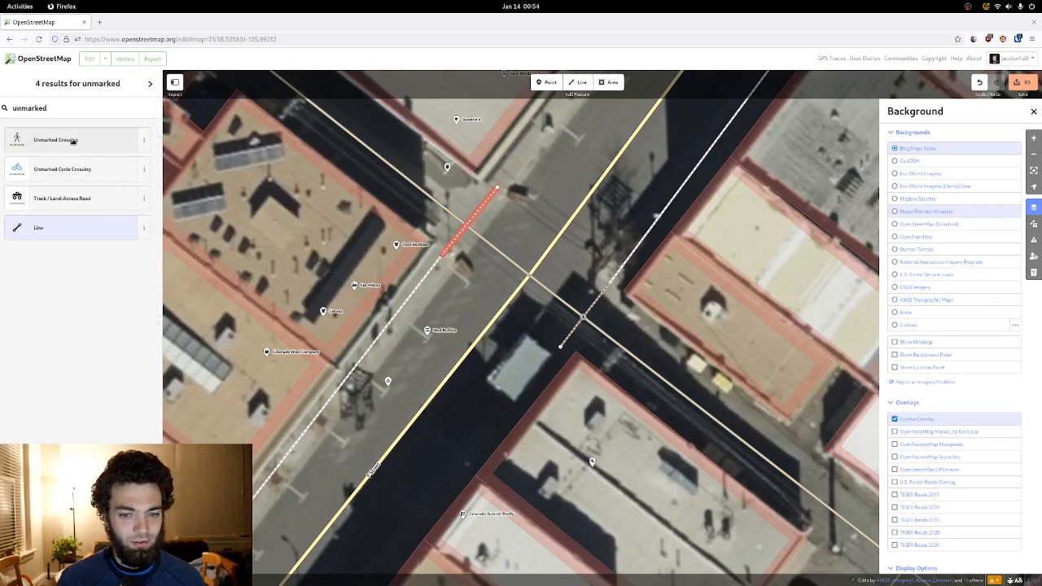
{"action": "left_click", "coordinate": [72, 141]}
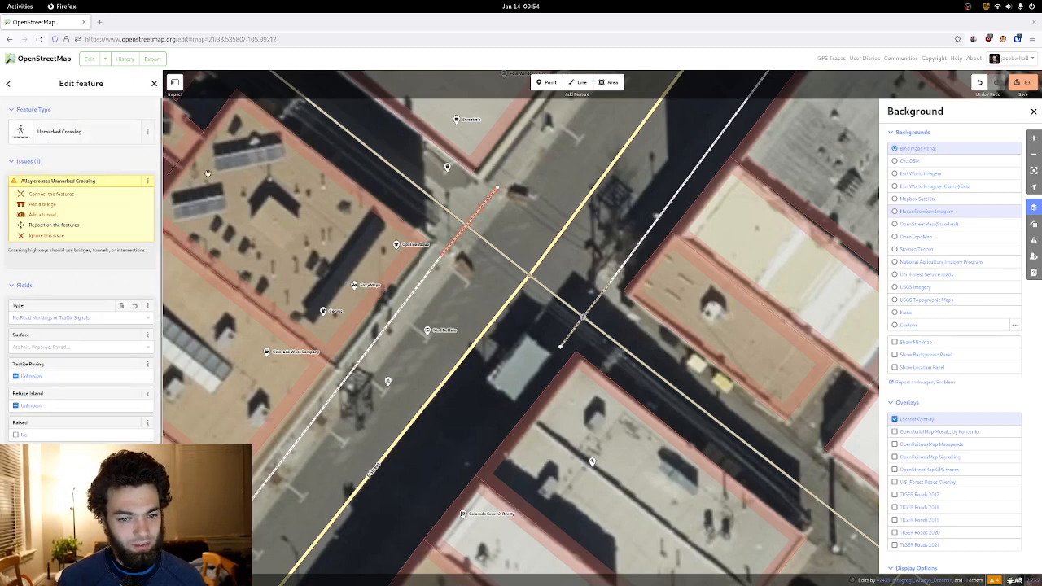
- Draw a sidewalk from the alley crossing northeast to the brick paving near the 1st Street intersection and set its surface to Concrete
{"action": "left_click_drag", "start_coordinate": [488, 226], "coordinate": [425, 324]}
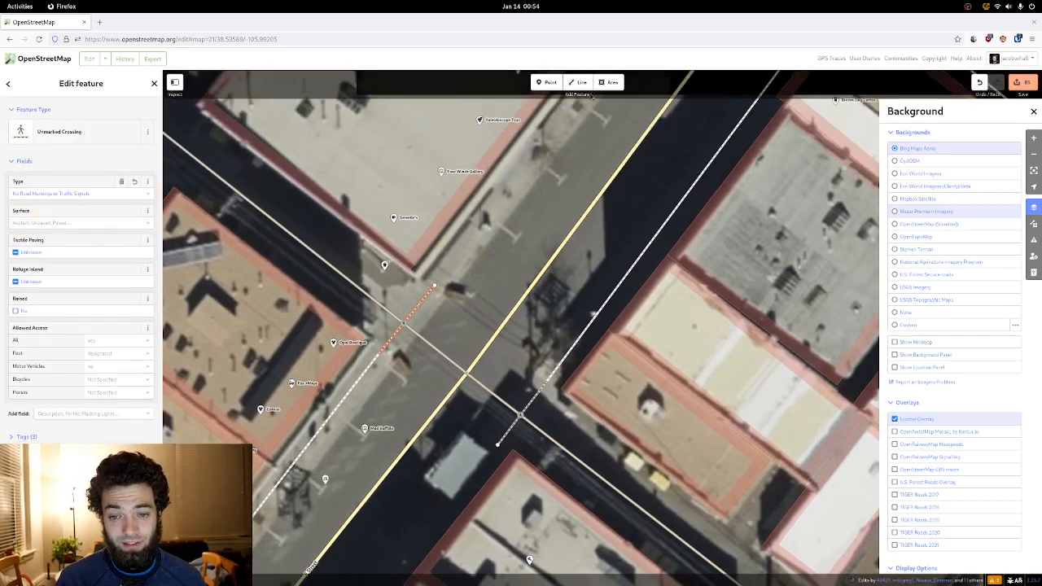
{"action": "left_click", "coordinate": [577, 82]}
{"action": "left_click", "coordinate": [435, 285]}
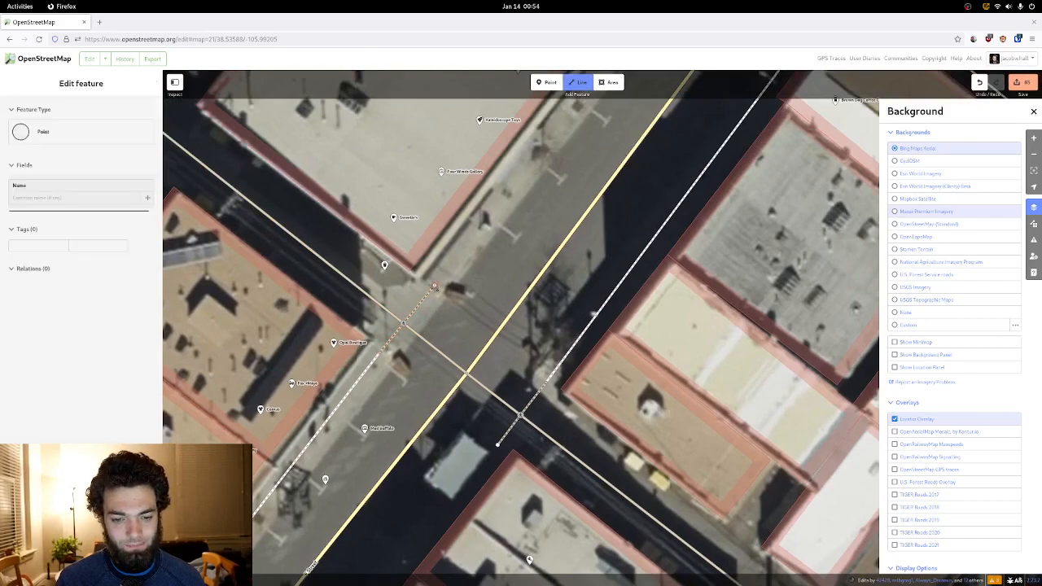
{"action": "mouse_move", "coordinate": [553, 163]}
{"action": "left_mouse_down"}
{"action": "mouse_move", "coordinate": [409, 323]}
{"action": "mouse_move", "coordinate": [446, 288]}
{"action": "mouse_move", "coordinate": [394, 361]}
{"action": "left_mouse_up"}
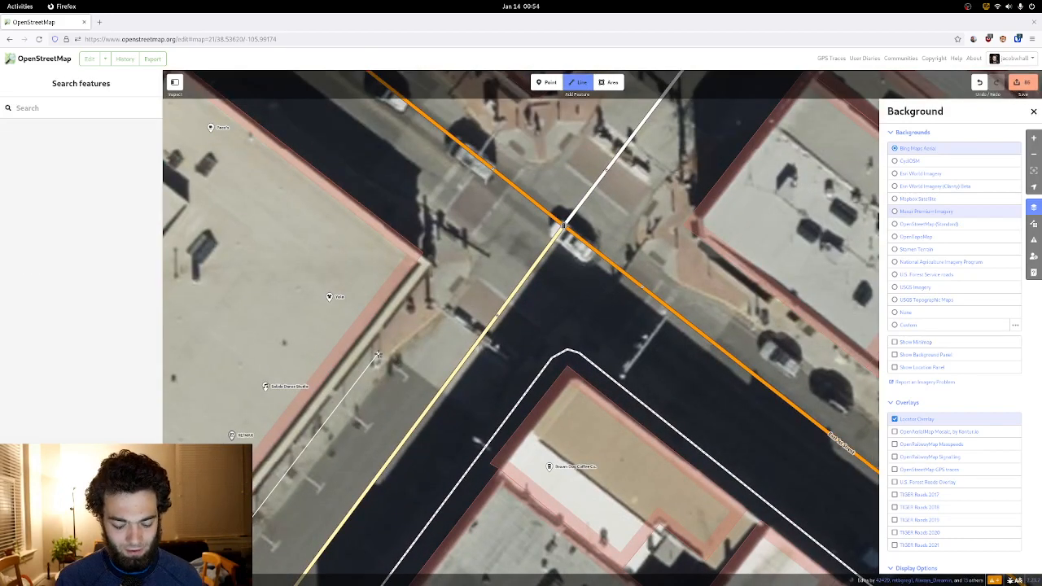
{"action": "double_click", "coordinate": [376, 355]}
{"action": "left_click", "coordinate": [105, 168]}
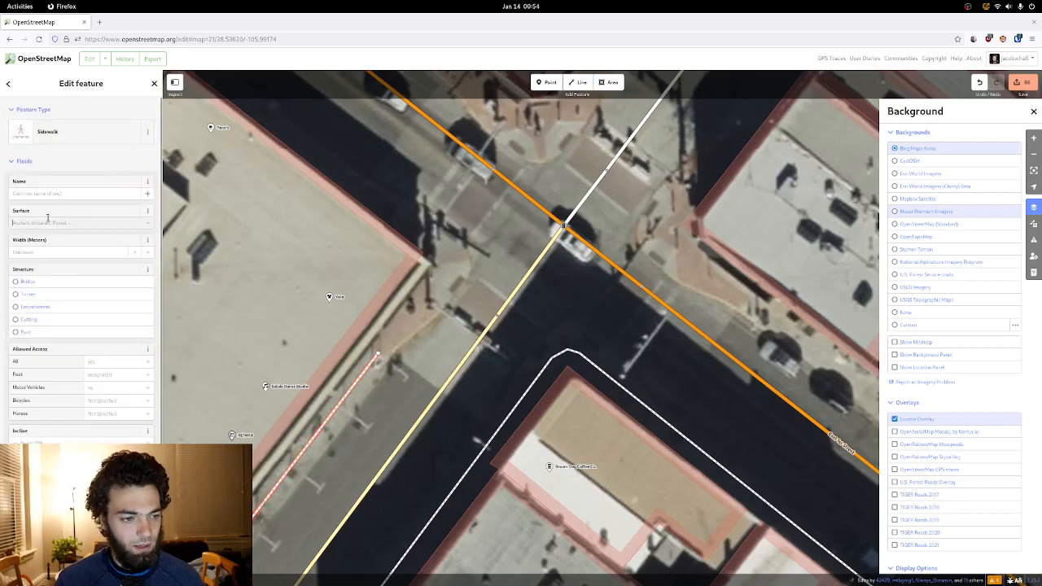
{"action": "left_click", "coordinate": [47, 217]}
{"action": "left_click", "coordinate": [58, 283]}
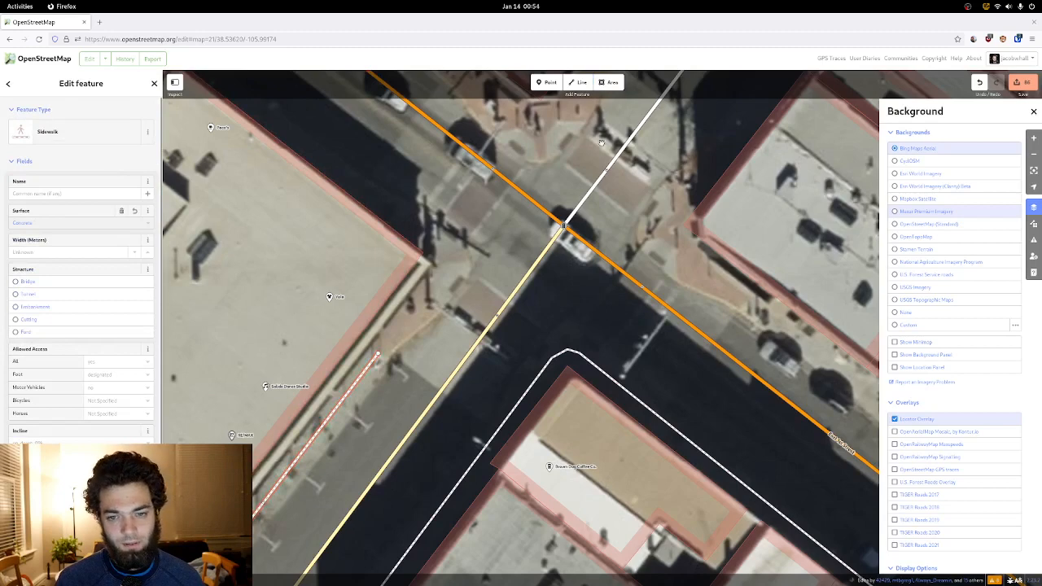
- Draw a sidewalk from the concrete section's end around the 1st Street intersection's west corner and tag it as Sidewalk
{"action": "left_click", "coordinate": [578, 82]}
{"action": "left_click", "coordinate": [378, 353]}
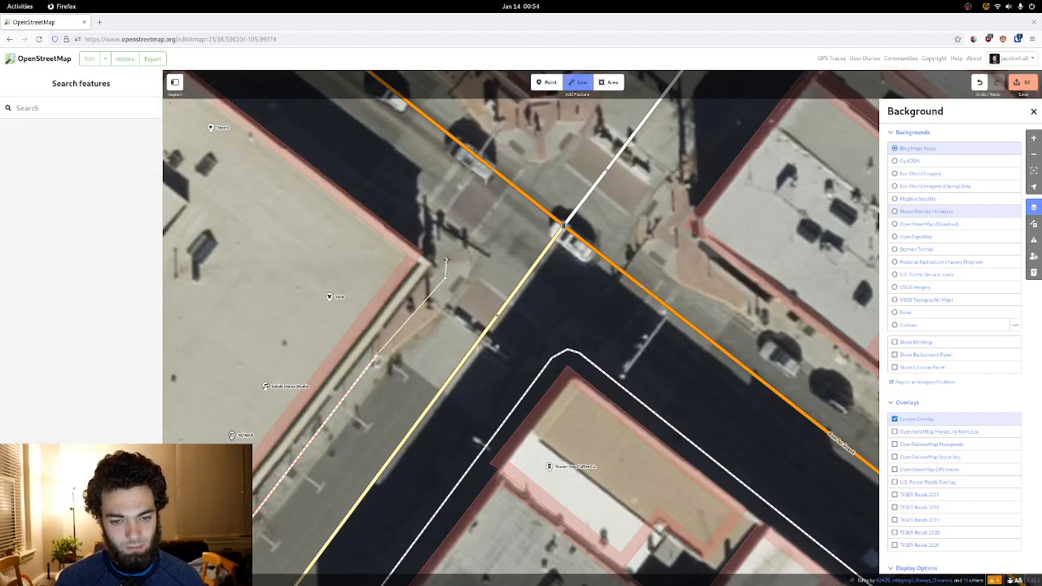
{"action": "left_click", "coordinate": [441, 242]}
{"action": "left_click_drag", "start_coordinate": [404, 224], "coordinate": [509, 284]}
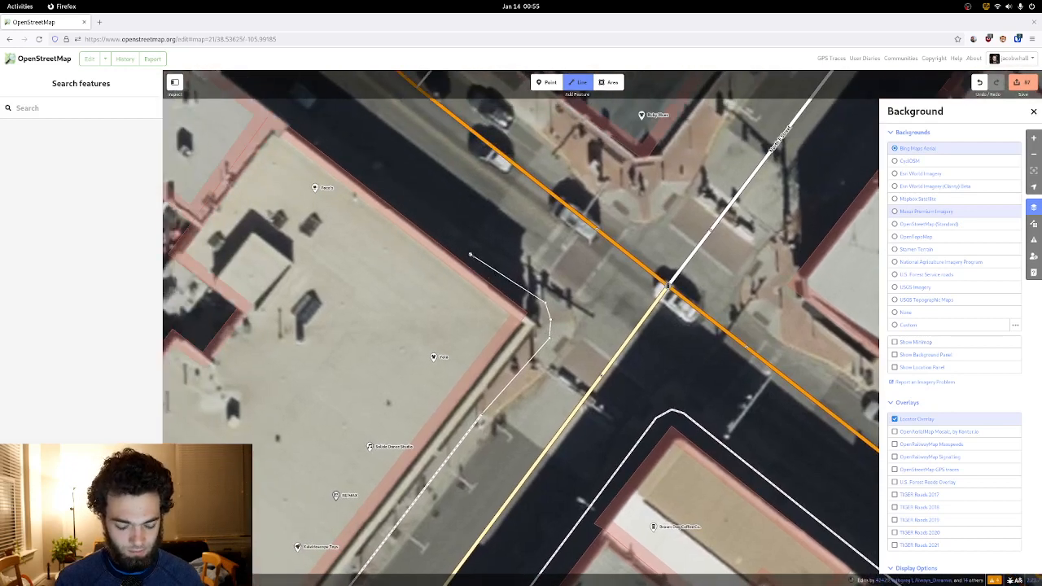
{"action": "left_click", "coordinate": [473, 257]}
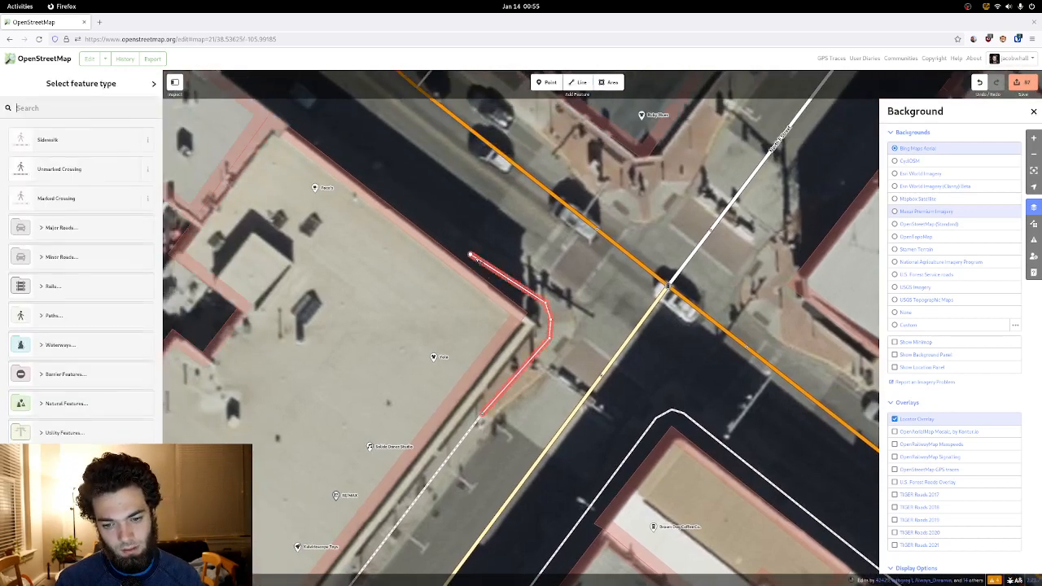
{"action": "left_click_drag", "start_coordinate": [528, 268], "coordinate": [462, 258]}
{"action": "left_click_drag", "start_coordinate": [478, 384], "coordinate": [494, 439]}
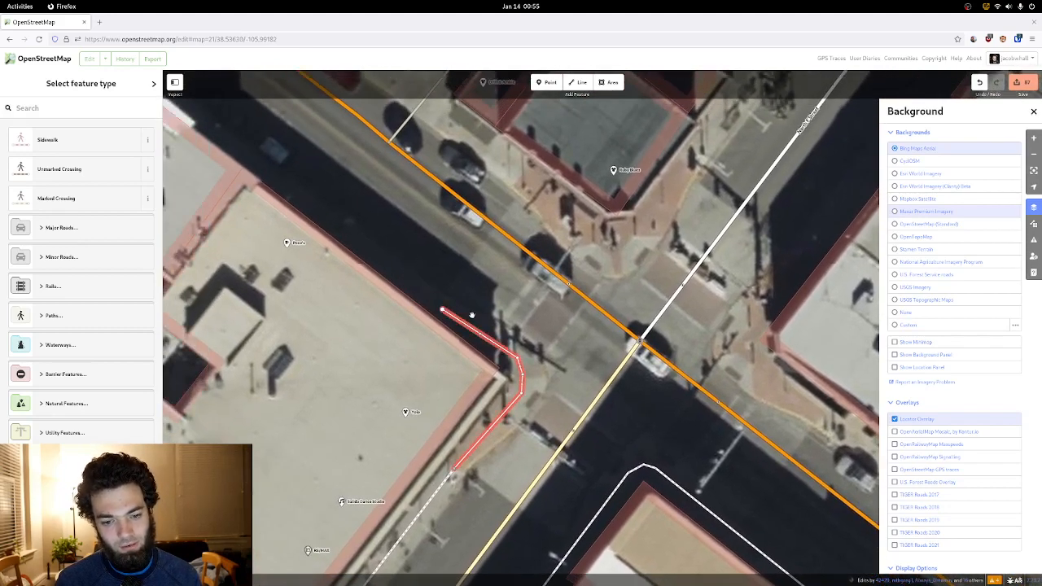
{"action": "left_click_drag", "start_coordinate": [411, 283], "coordinate": [497, 302]}
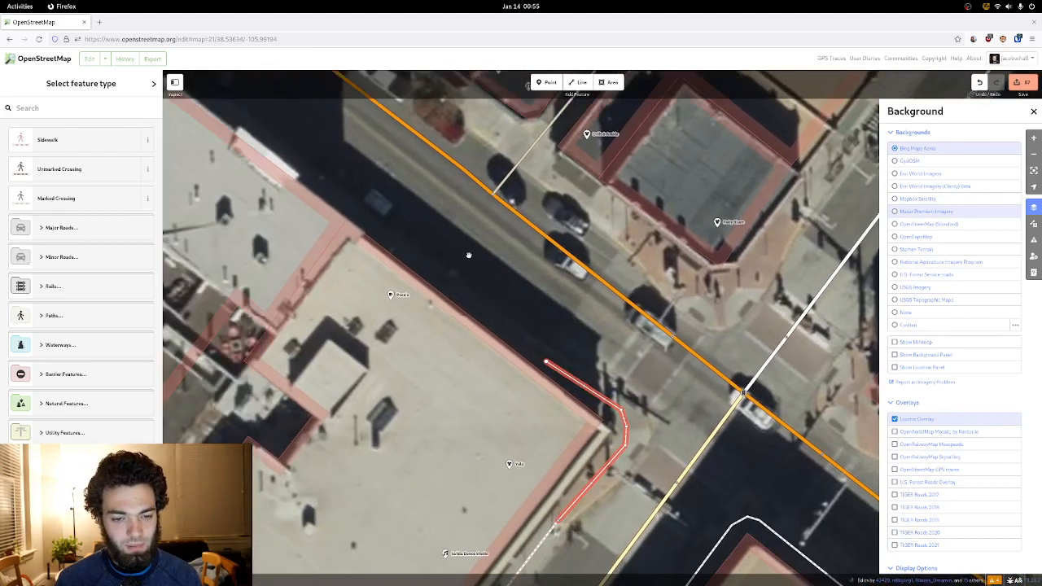
{"action": "left_click_drag", "start_coordinate": [530, 245], "coordinate": [441, 213]}
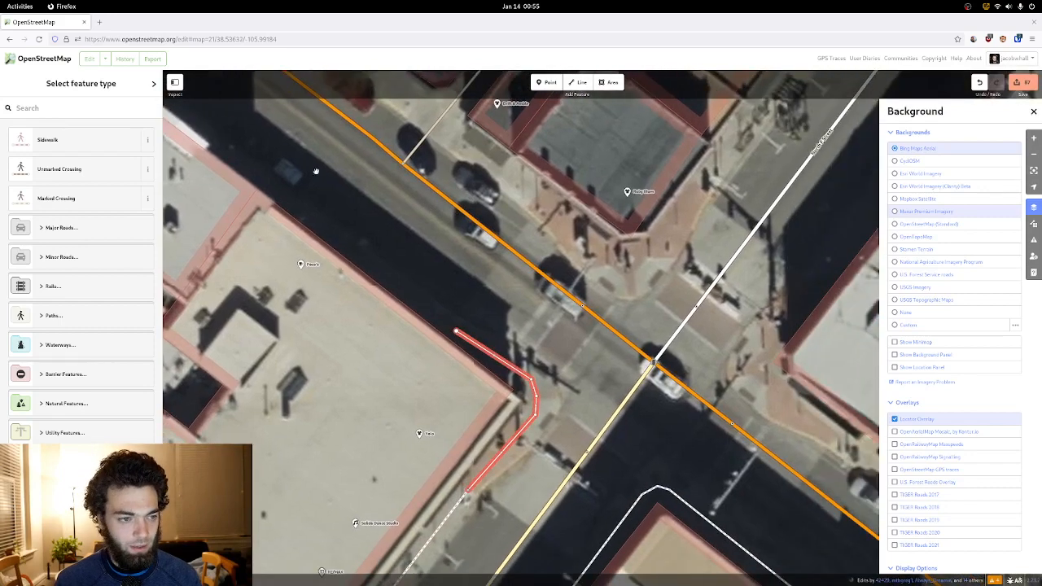
{"action": "left_click", "coordinate": [74, 132]}
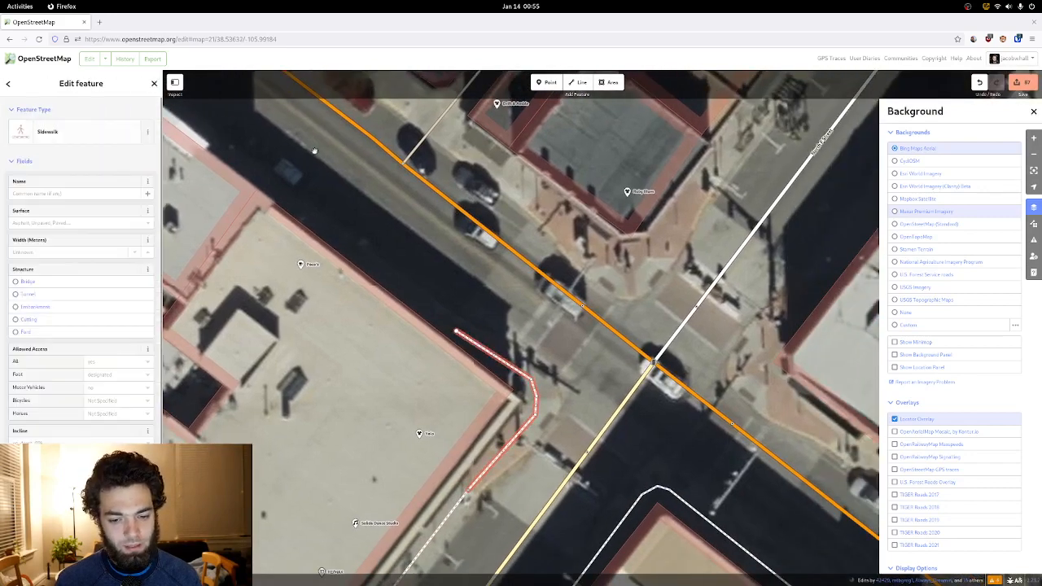
- Draw a line from the corner sidewalk's end northwest along West 1st Street and connect it to the existing sidewalk's end
{"action": "left_click", "coordinate": [577, 82]}
{"action": "left_click", "coordinate": [445, 297]}
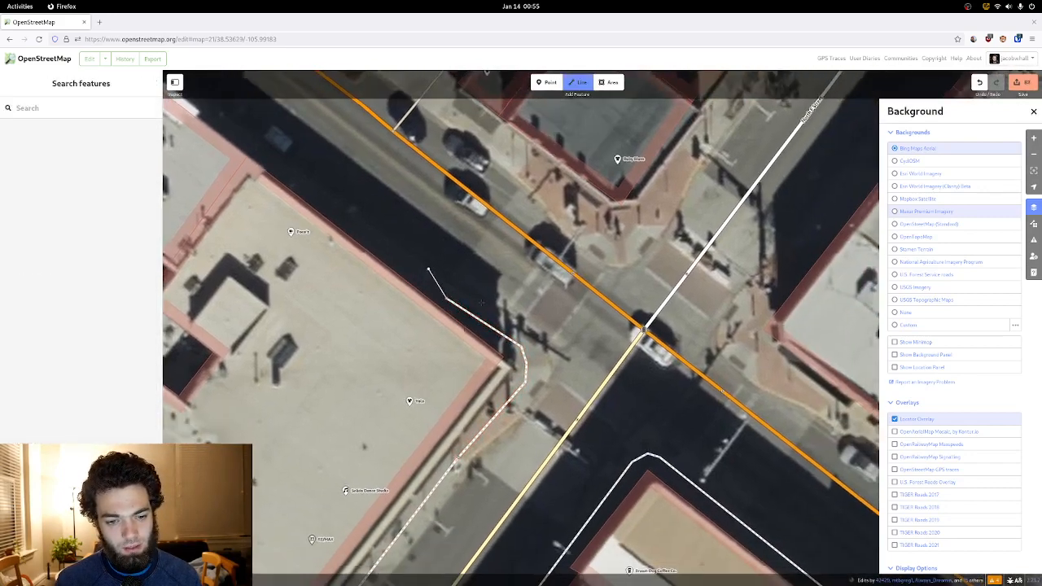
{"action": "left_click_drag", "start_coordinate": [410, 244], "coordinate": [641, 398]}
{"action": "left_click_drag", "start_coordinate": [464, 260], "coordinate": [609, 358]}
{"action": "left_click_drag", "start_coordinate": [460, 241], "coordinate": [592, 341]}
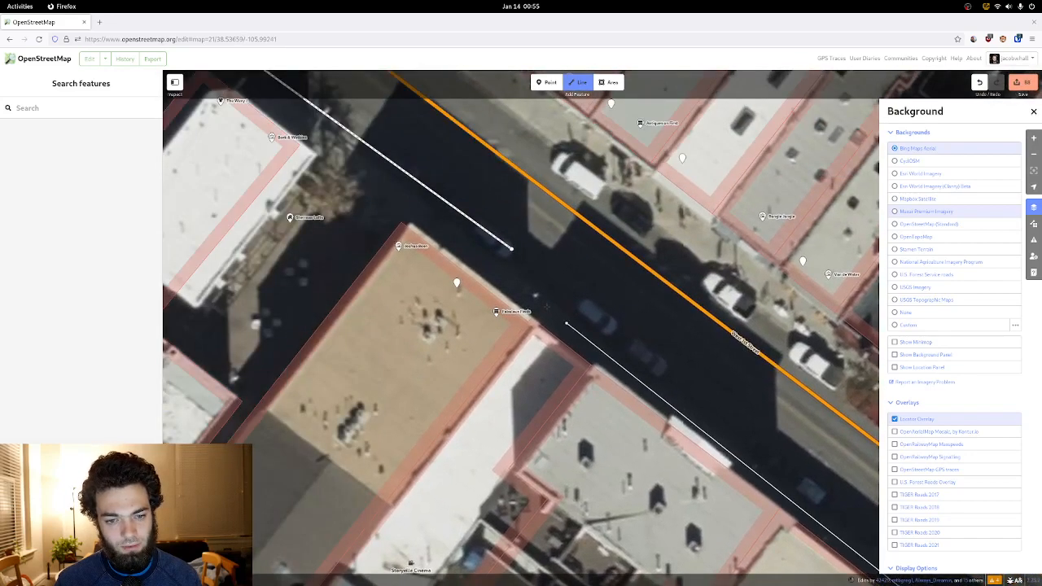
{"action": "left_click", "coordinate": [510, 248]}
- Reposition the south corner's sidewalk junctions at the next intersection northwest and align the southeast marked crossing over West 1st Street with its painted markings
{"action": "mouse_move", "coordinate": [510, 248]}
{"action": "left_mouse_down"}
{"action": "mouse_move", "coordinate": [493, 265]}
{"action": "mouse_move", "coordinate": [576, 377]}
{"action": "left_mouse_up"}
{"action": "scroll", "coordinate": [494, 263], "scroll_direction": "down", "scroll_amount": 3}
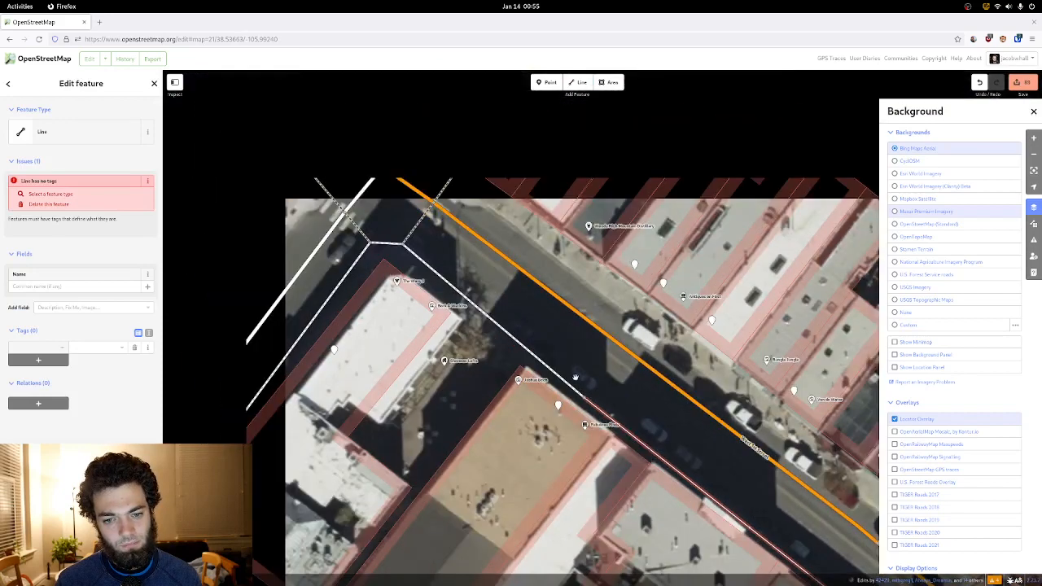
{"action": "left_click_drag", "start_coordinate": [431, 233], "coordinate": [526, 312]}
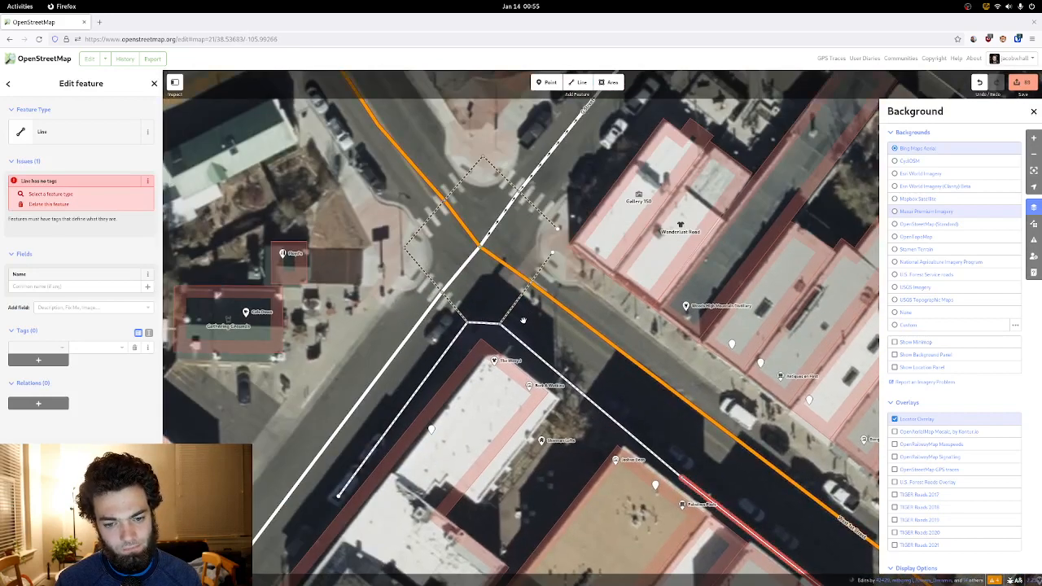
{"action": "left_click_drag", "start_coordinate": [464, 322], "coordinate": [505, 327]}
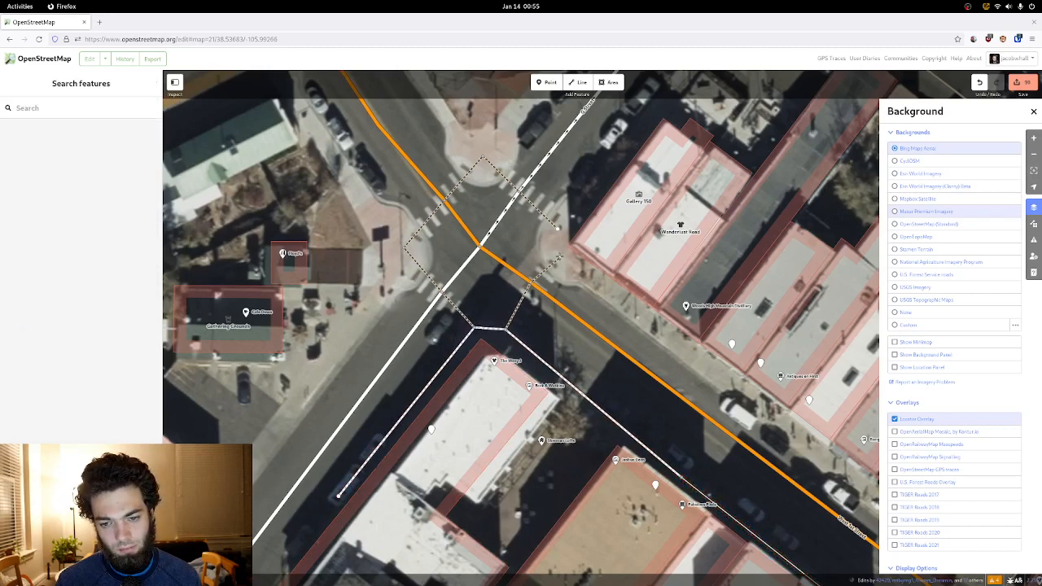
{"action": "left_click", "coordinate": [559, 261]}
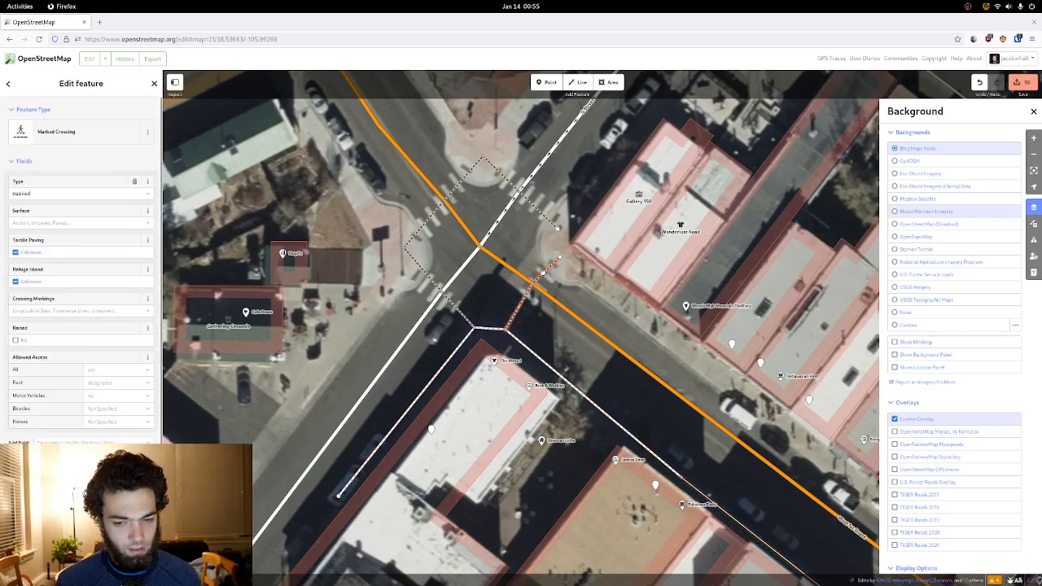
{"action": "left_click_drag", "start_coordinate": [533, 285], "coordinate": [534, 299]}
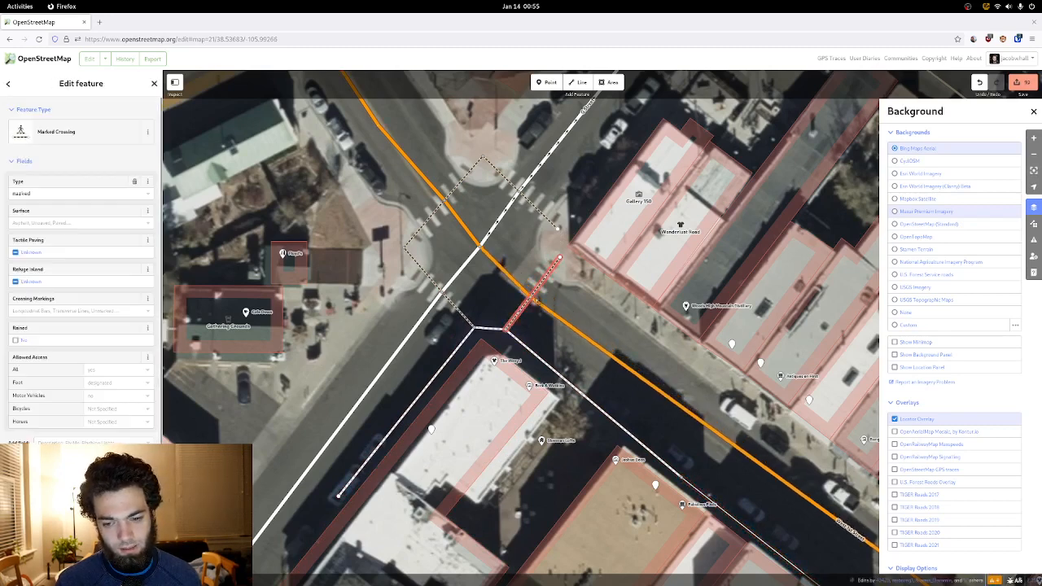
{"action": "scroll", "coordinate": [537, 302], "scroll_direction": "up", "scroll_amount": 3}
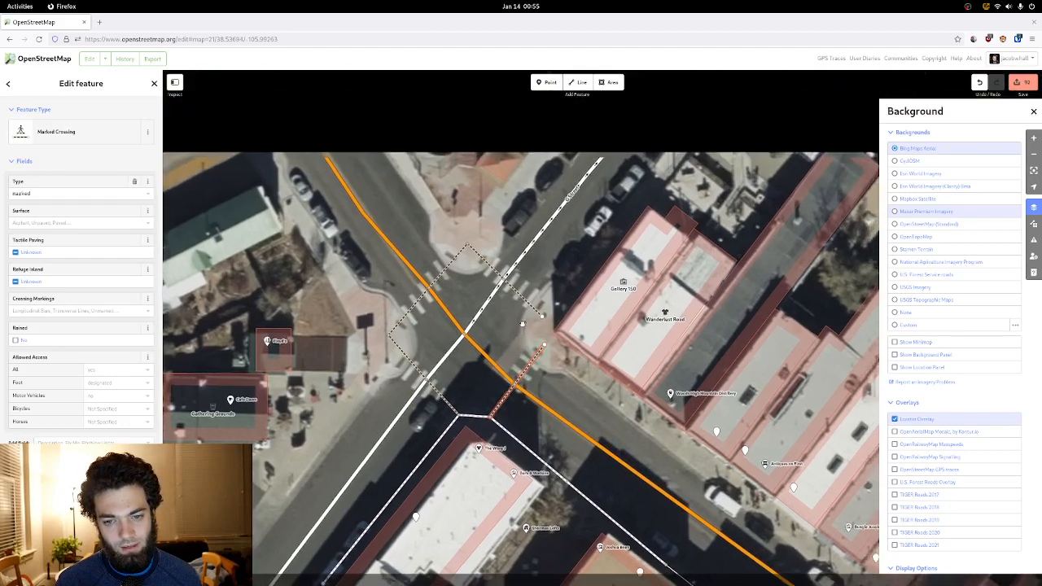
- Fine-tune the southeast crossing's street node and adjust the northeast marked crossing's north end to follow the painted markings
{"action": "key", "text": "Escape"}
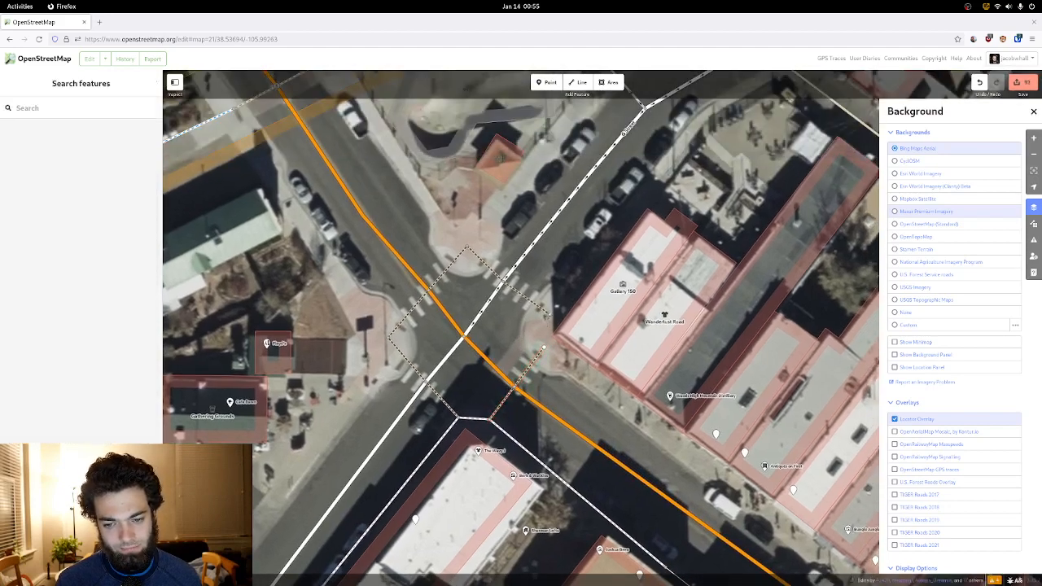
{"action": "left_click_drag", "start_coordinate": [517, 389], "coordinate": [516, 388]}
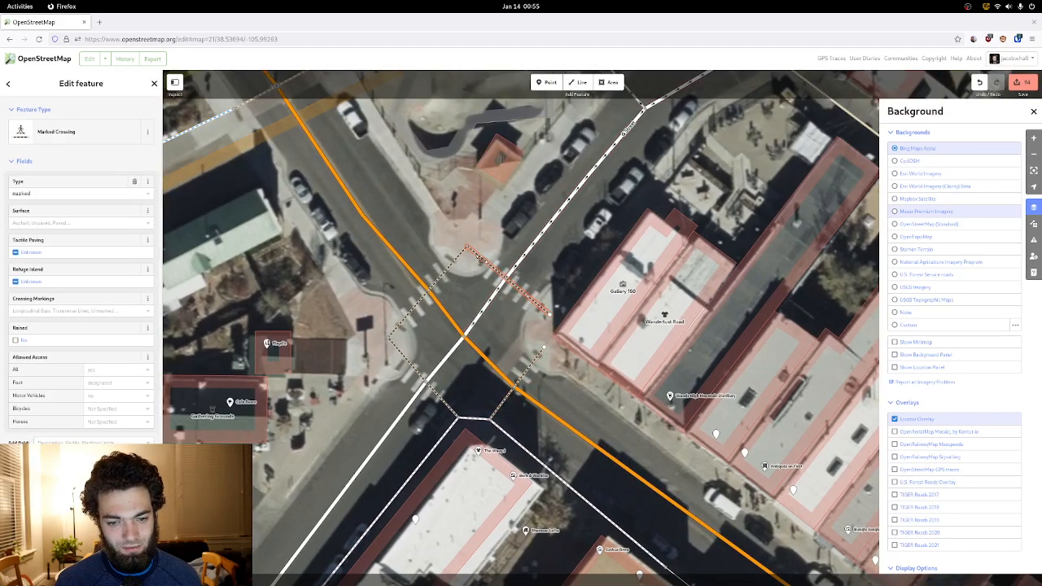
{"action": "left_click_drag", "start_coordinate": [468, 246], "coordinate": [470, 250]}
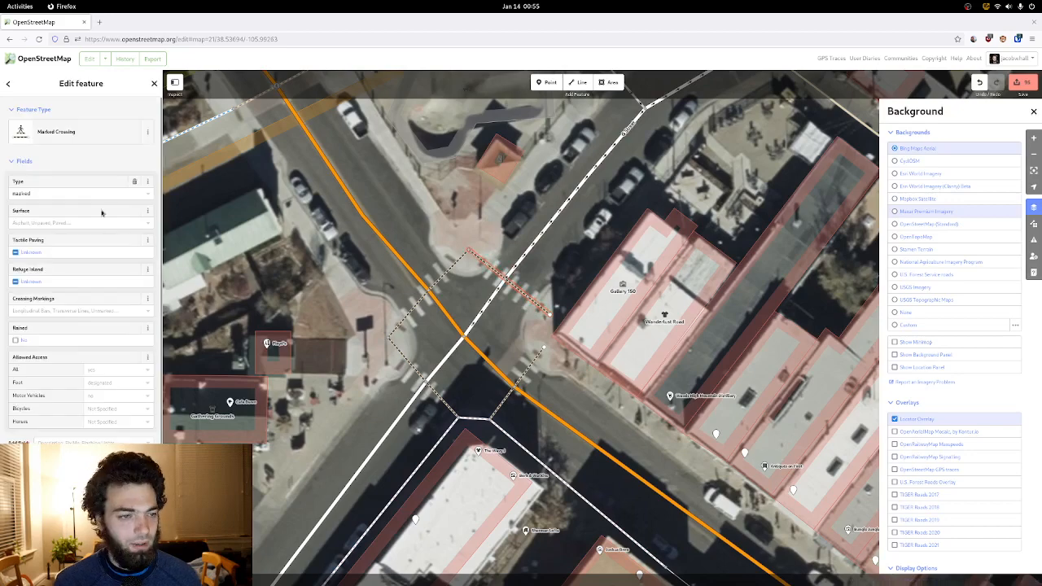
- Open the main map in a separate tab, query West 1st Street at its G Street intersection and examine the way's tags and last edit
{"action": "middle_click", "coordinate": [54, 58]}
{"action": "left_click", "coordinate": [128, 22]}
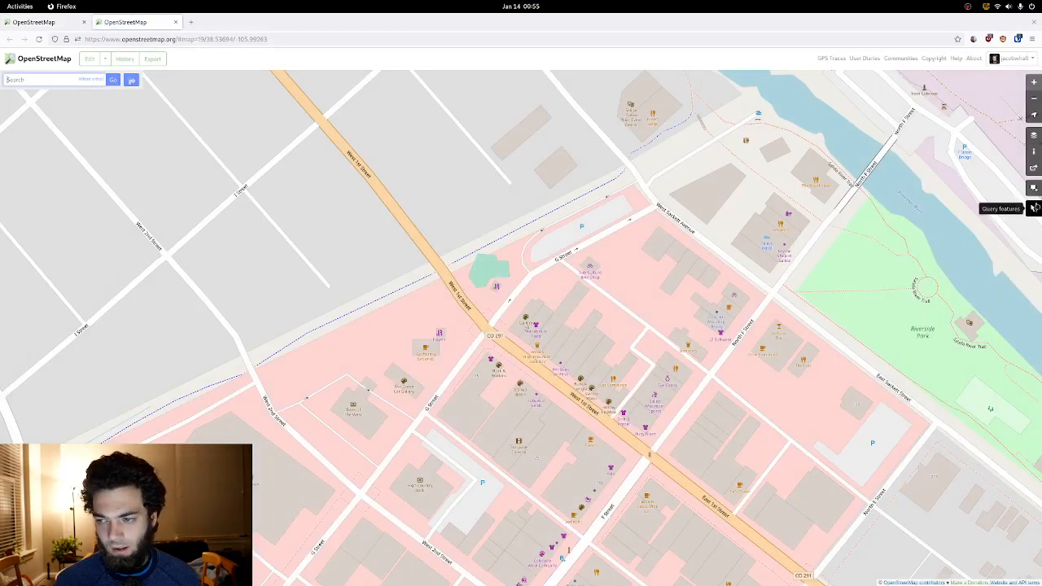
{"action": "left_click", "coordinate": [1034, 209]}
{"action": "left_click", "coordinate": [469, 312]}
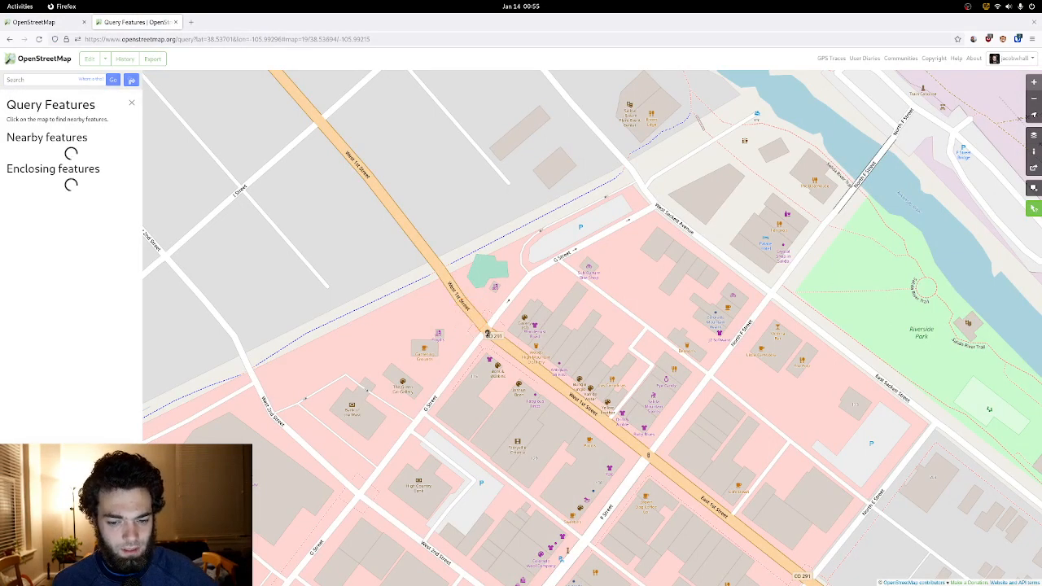
{"action": "left_click", "coordinate": [96, 156]}
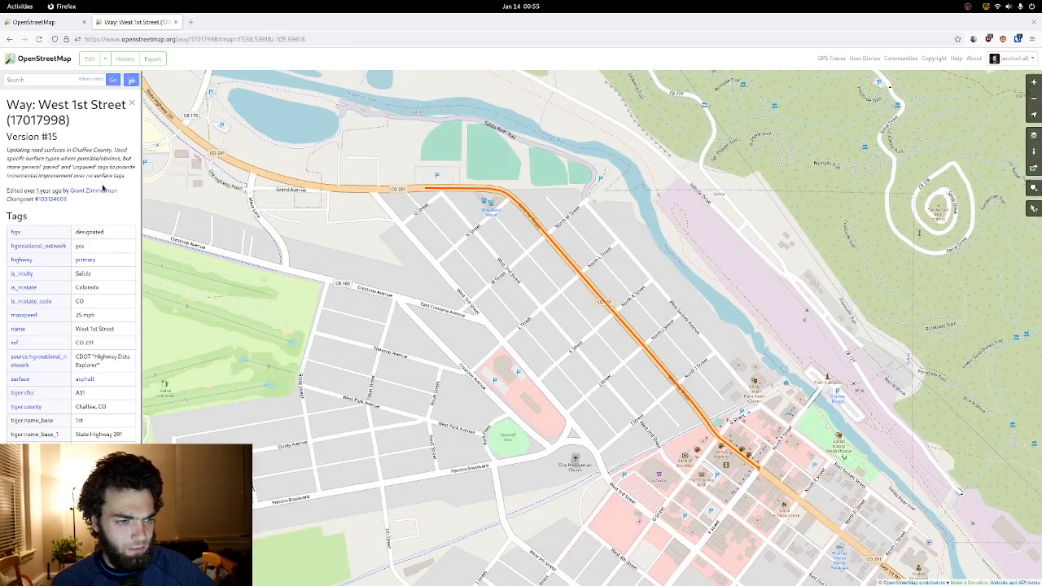
{"action": "scroll", "coordinate": [76, 424], "scroll_direction": "down", "scroll_amount": 1}
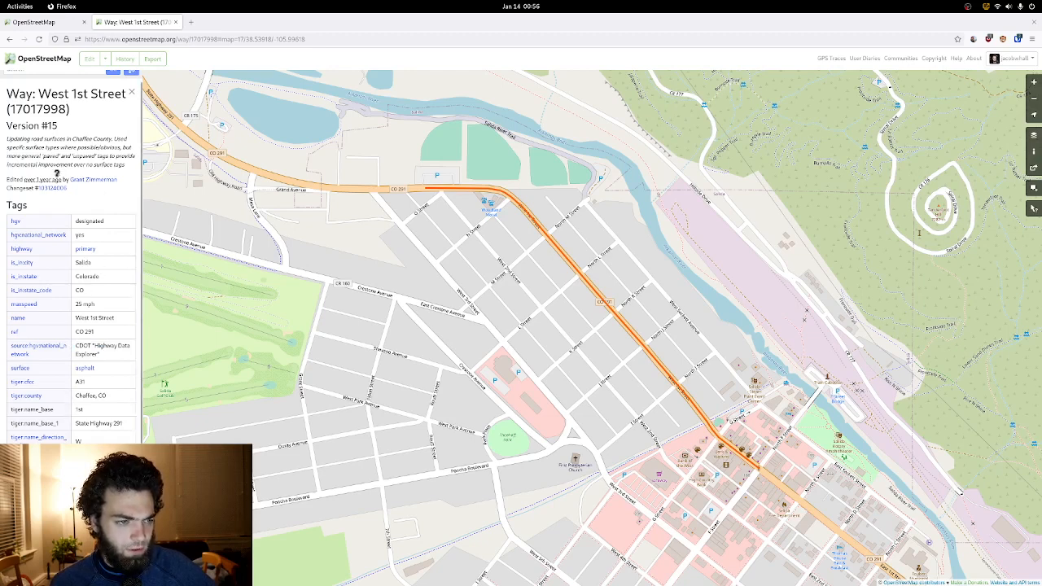
{"action": "scroll", "coordinate": [82, 137], "scroll_direction": "up", "scroll_amount": 1}
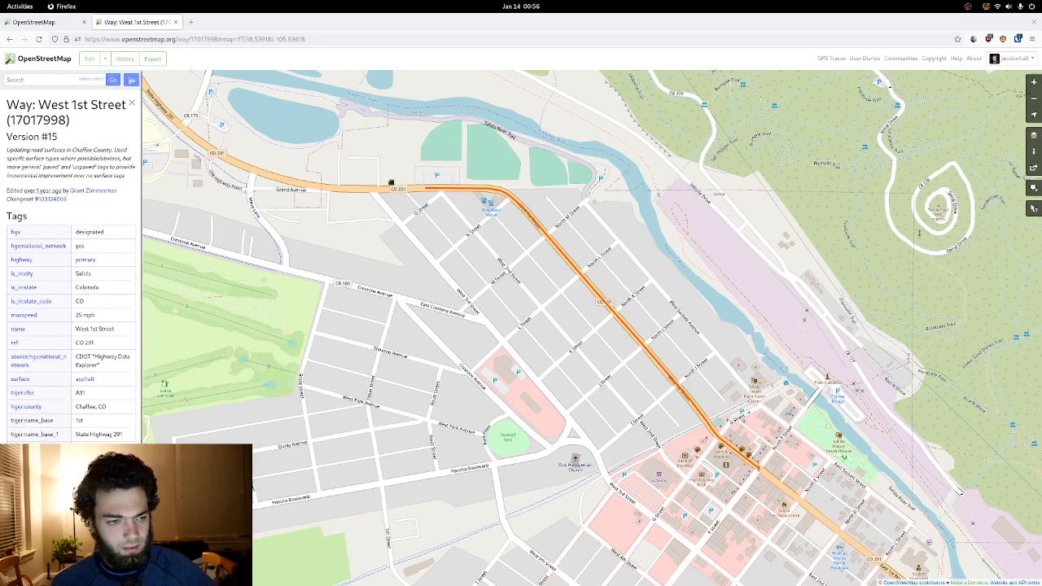
{"action": "left_click", "coordinate": [40, 22]}
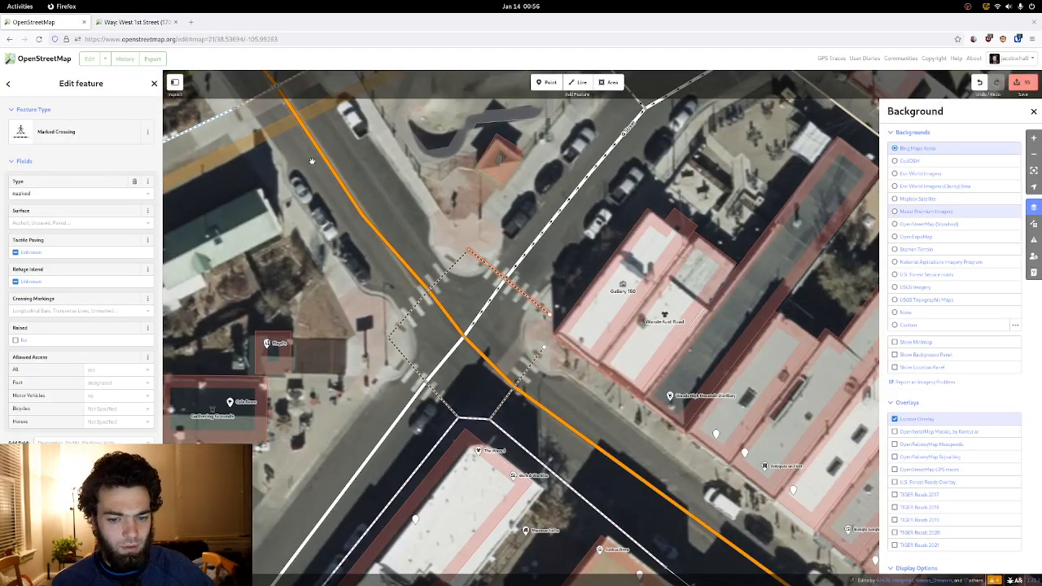
{"action": "scroll", "coordinate": [522, 351], "scroll_direction": "right", "scroll_amount": 2}
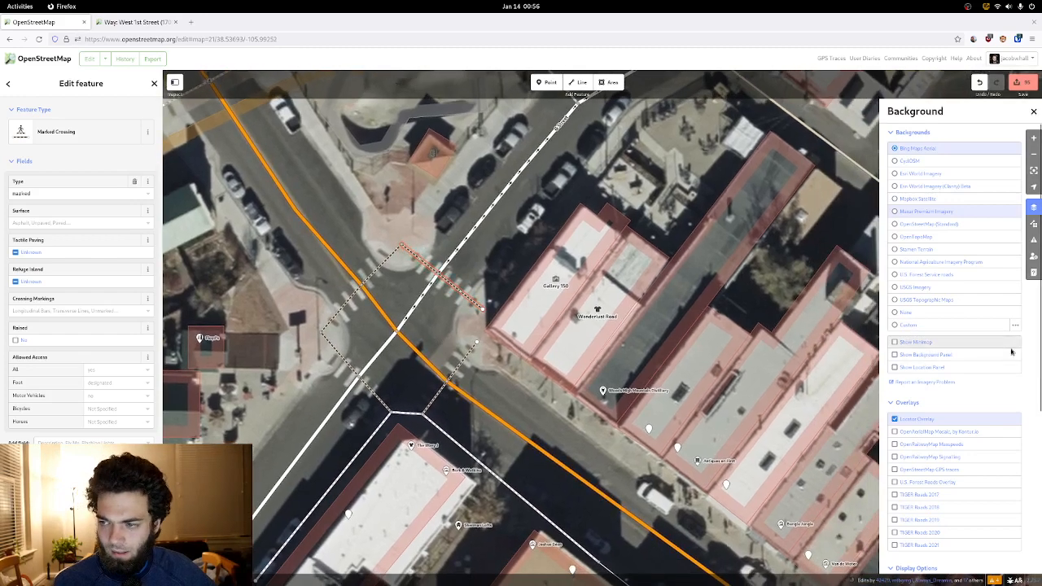
{"action": "scroll", "coordinate": [1009, 348], "scroll_direction": "down", "scroll_amount": 5}
{"action": "left_click", "coordinate": [1034, 221]}
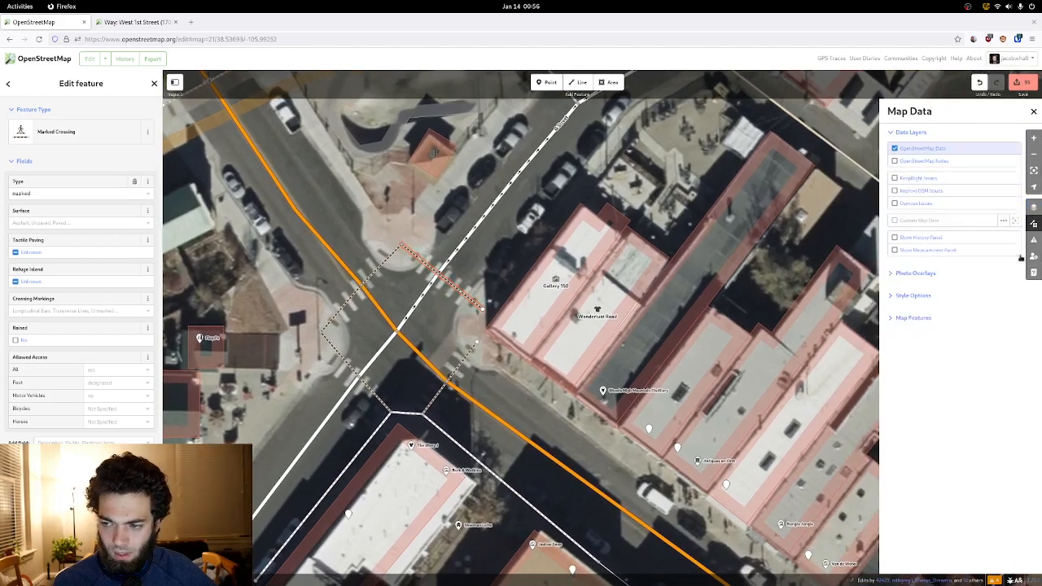
{"action": "left_click", "coordinate": [914, 295]}
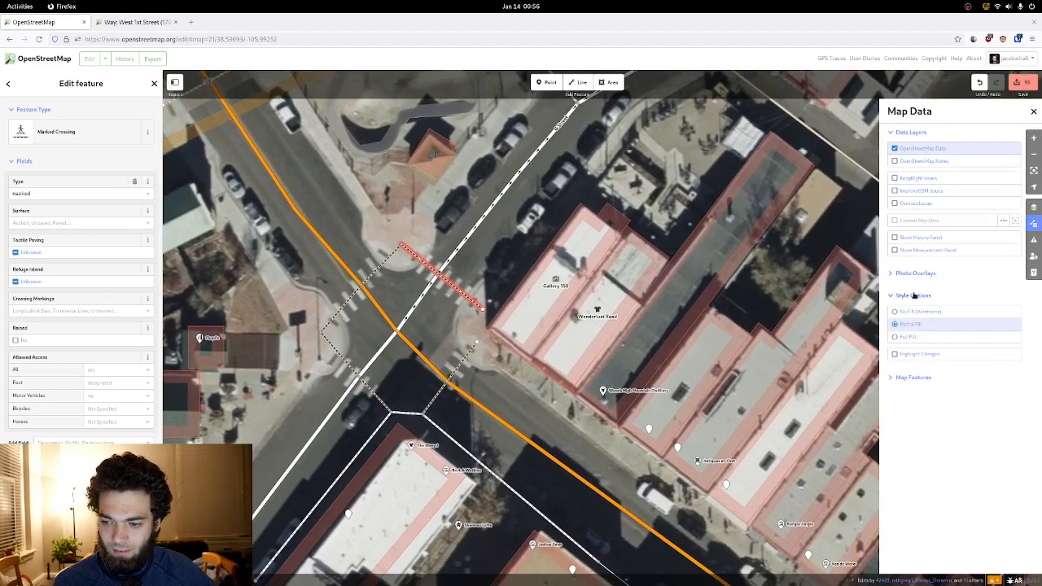
{"action": "left_click", "coordinate": [913, 294]}
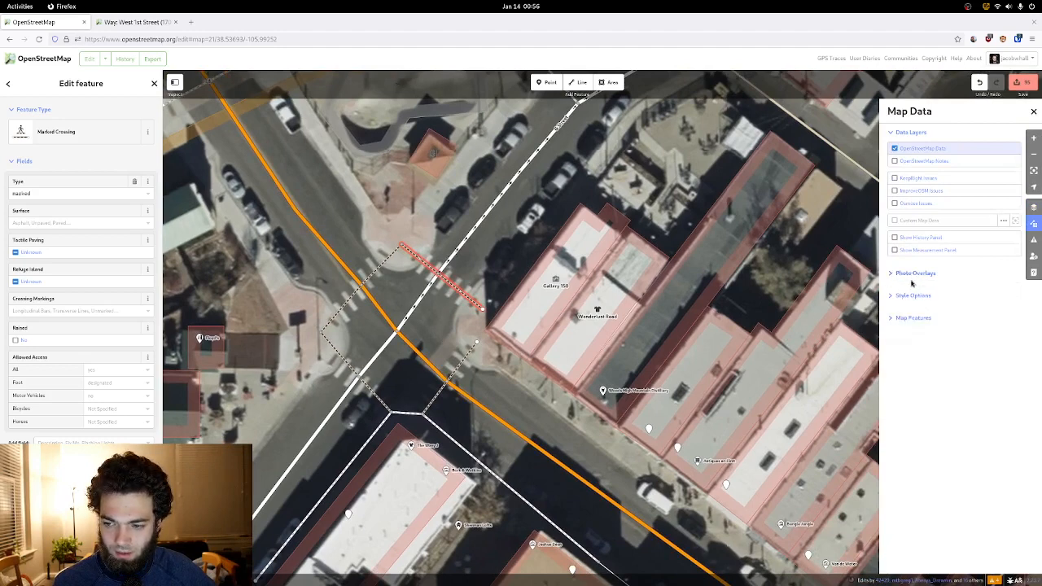
{"action": "left_click", "coordinate": [912, 275]}
{"action": "left_click", "coordinate": [912, 274]}
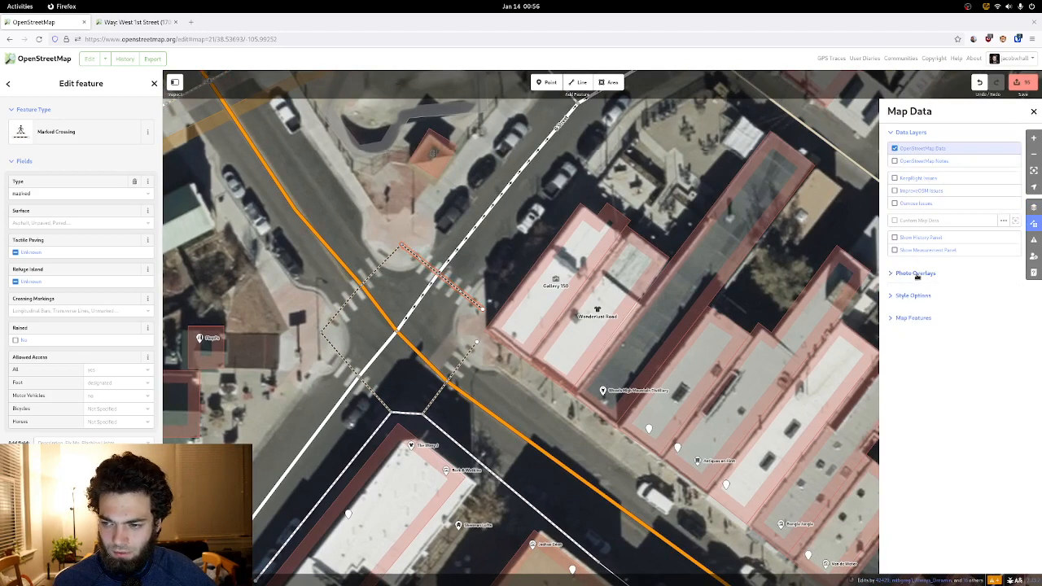
- Turn on the OpenStreetMap GPS traces overlay over the aerial imagery
{"action": "left_click", "coordinate": [1033, 207]}
{"action": "scroll", "coordinate": [1005, 224], "scroll_direction": "up", "scroll_amount": 5}
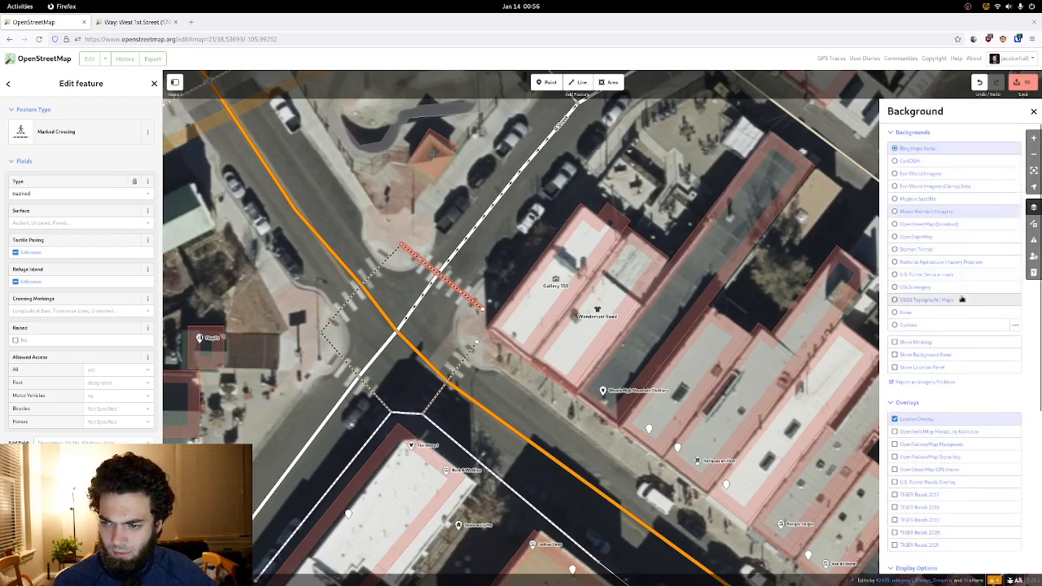
{"action": "scroll", "coordinate": [957, 295], "scroll_direction": "down", "scroll_amount": 5}
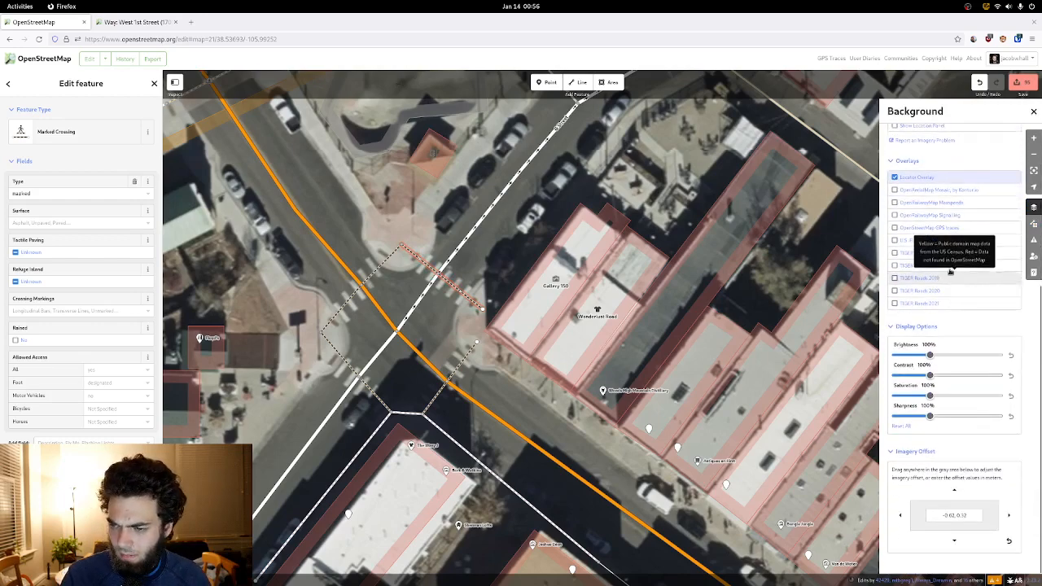
{"action": "left_click", "coordinate": [945, 232]}
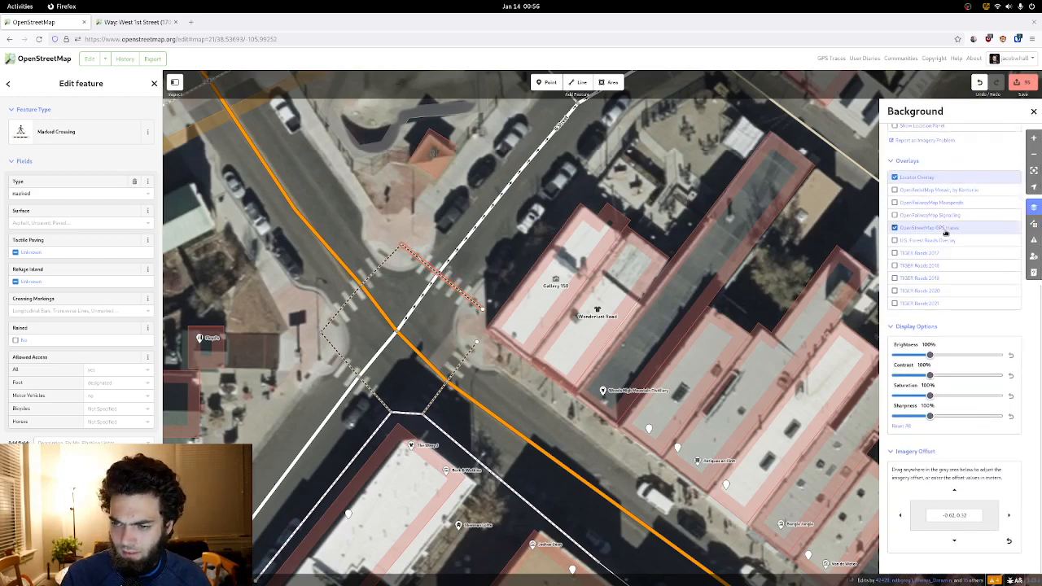
{"action": "scroll", "coordinate": [585, 349], "scroll_direction": "down", "scroll_amount": 5}
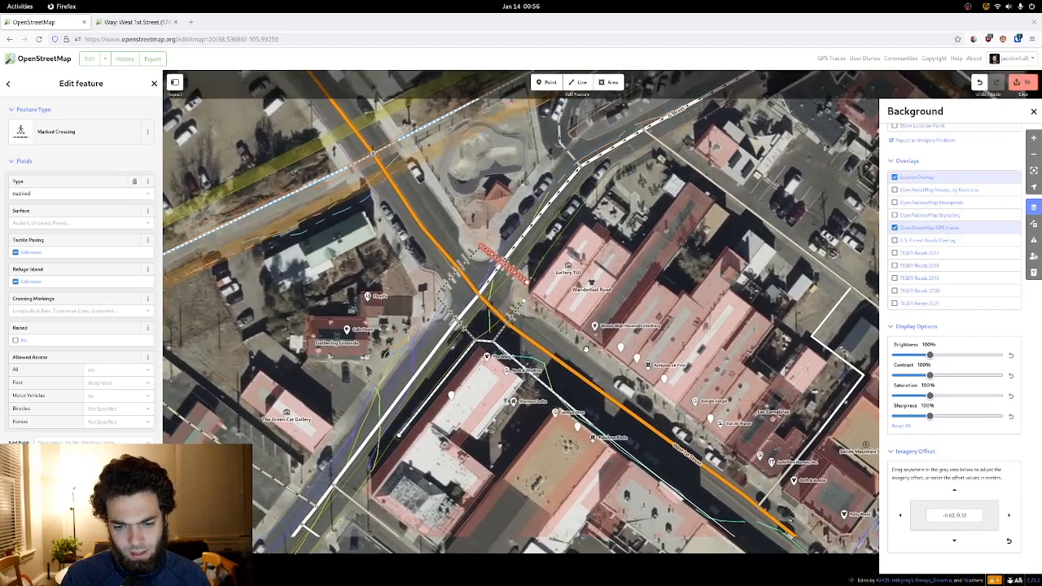
- Move the alley junction on North F Street, between 1st Street and Sackett Avenue, to align the street with the imagery and GPS traces
{"action": "left_click_drag", "start_coordinate": [585, 348], "coordinate": [323, 140]}
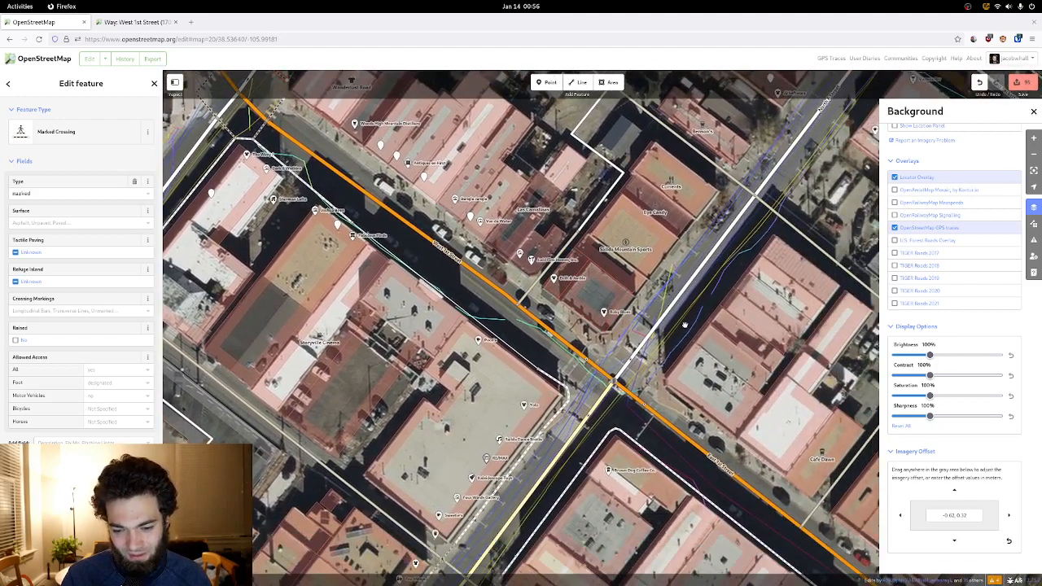
{"action": "left_click_drag", "start_coordinate": [685, 324], "coordinate": [512, 366]}
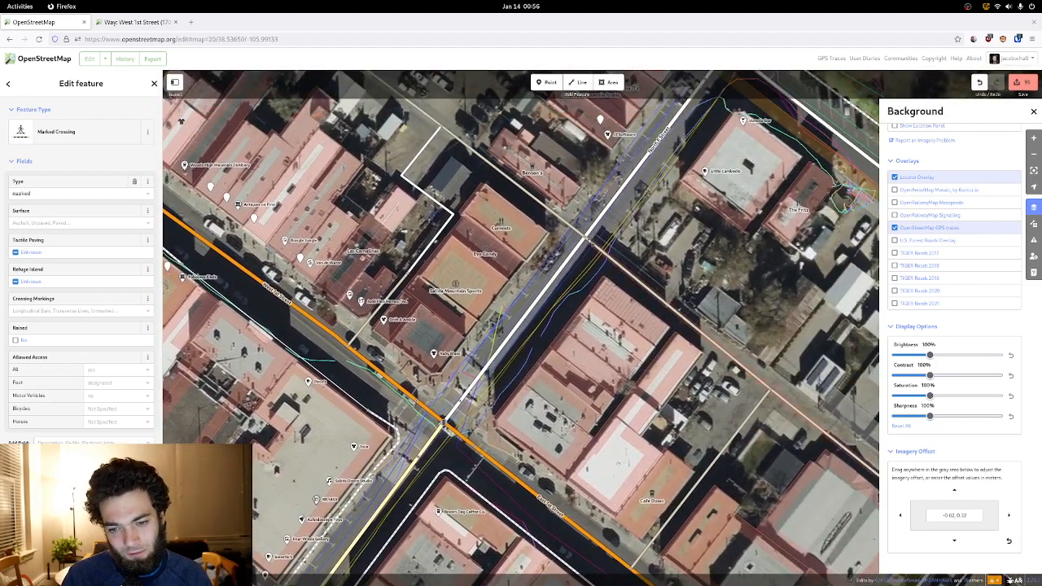
{"action": "key", "text": "Escape"}
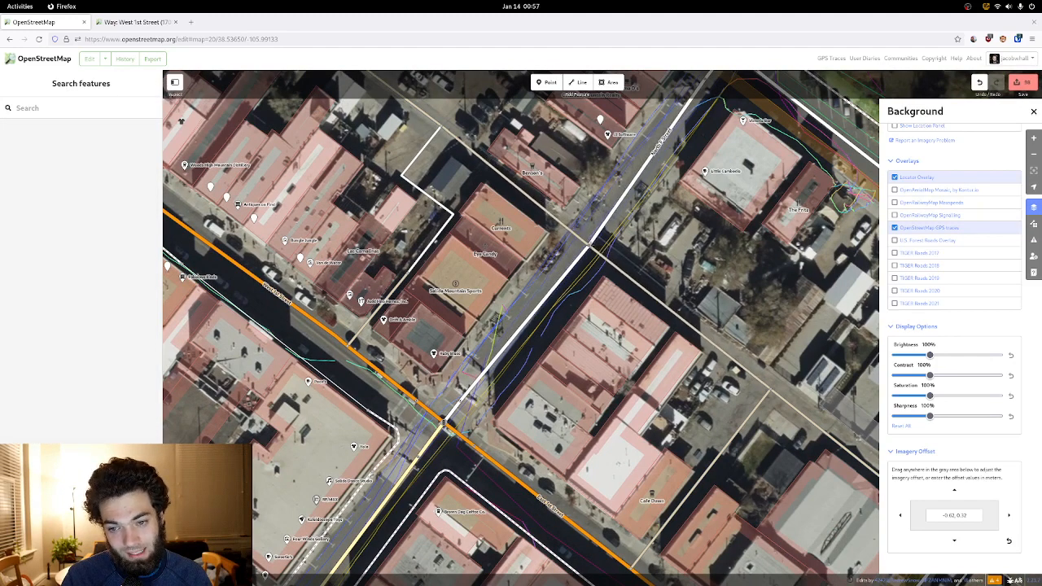
{"action": "left_click", "coordinate": [606, 236]}
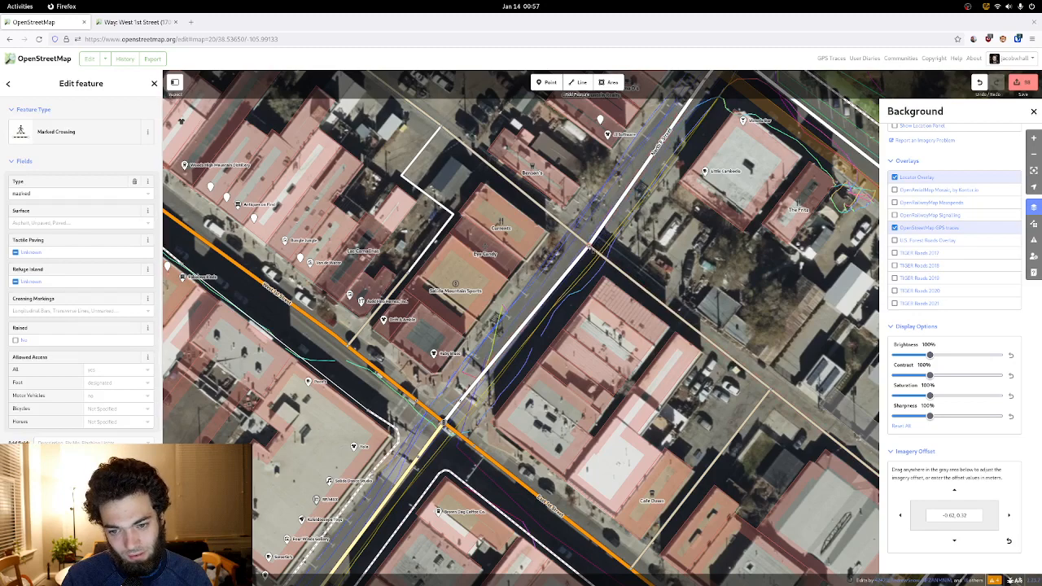
{"action": "key", "text": "Escape"}
{"action": "left_click", "coordinate": [588, 247]}
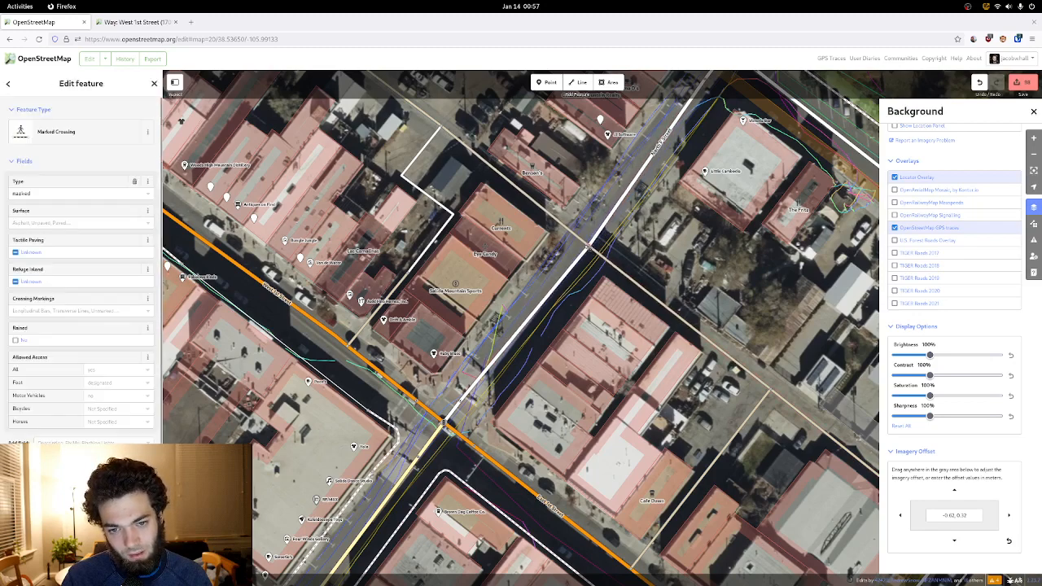
{"action": "left_click_drag", "start_coordinate": [690, 109], "coordinate": [612, 211]}
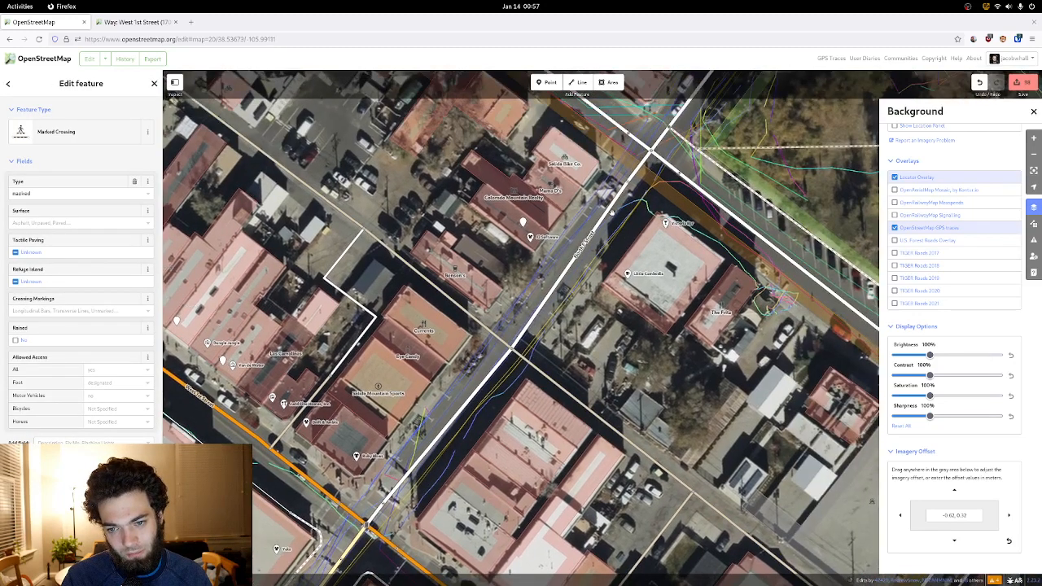
{"action": "key", "text": "Escape"}
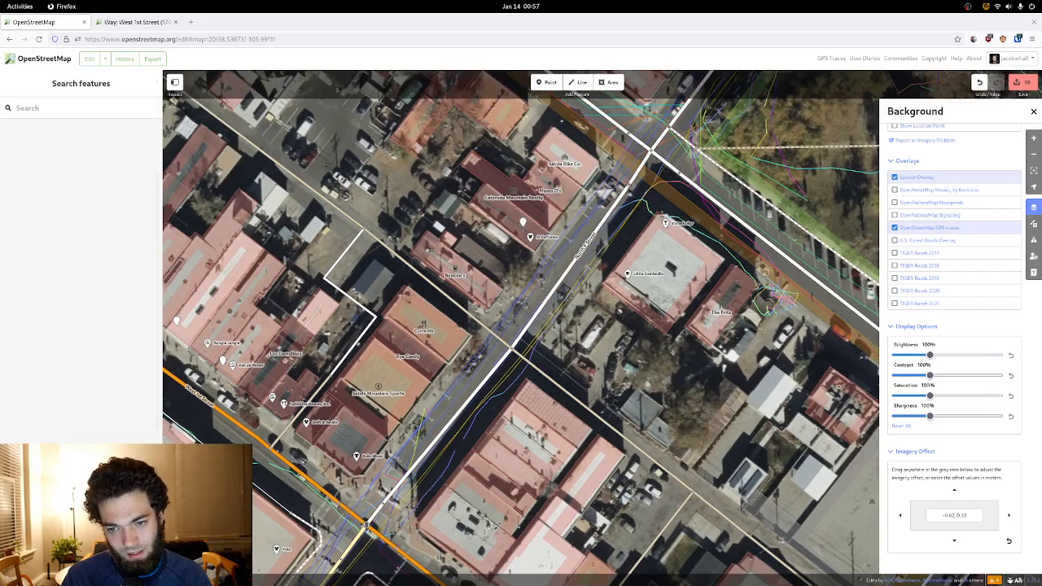
- Reposition the road nodes at the North F Street and Sackett Avenue intersection to match the imagery and GPS traces
{"action": "key", "text": "ctrl+v"}
{"action": "left_click_drag", "start_coordinate": [636, 192], "coordinate": [511, 294]}
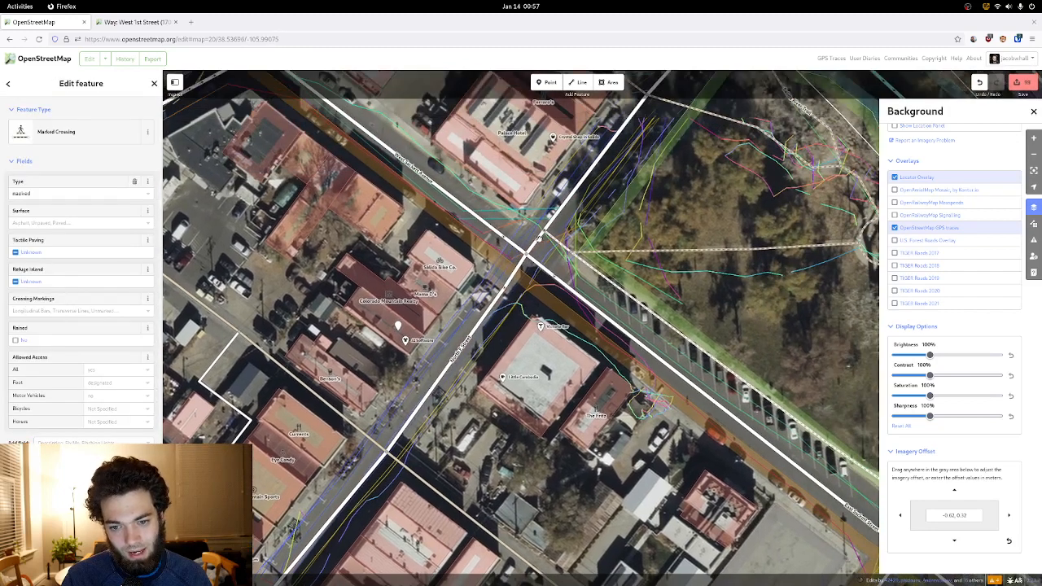
{"action": "key", "text": "Escape"}
{"action": "key", "text": "ctrl+v"}
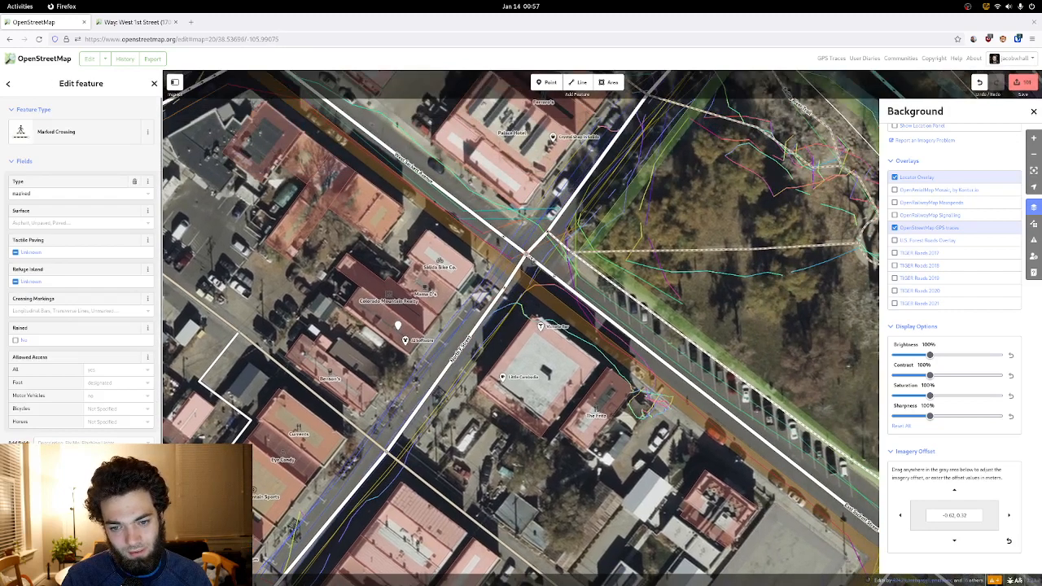
{"action": "key", "text": "Escape"}
{"action": "key", "text": "ctrl+v"}
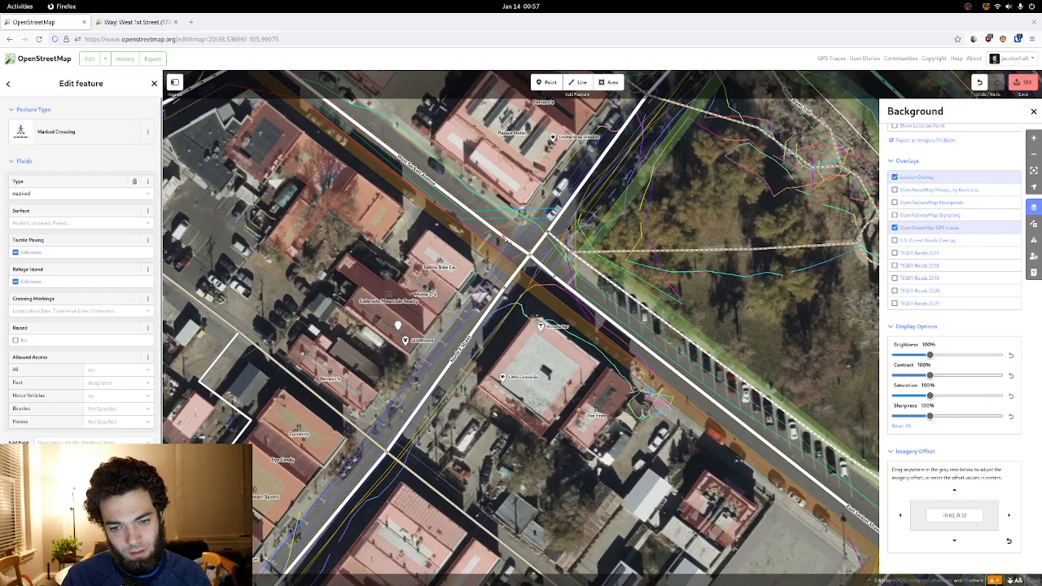
{"action": "key", "text": "Escape"}
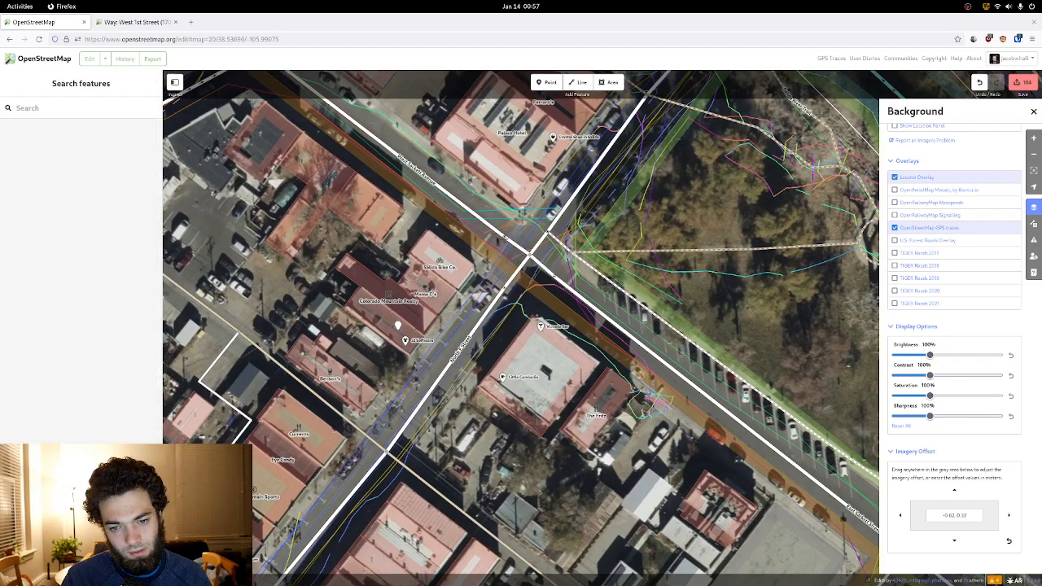
{"action": "left_click", "coordinate": [555, 277]}
{"action": "key", "text": "Escape"}
{"action": "key", "text": "ctrl+v"}
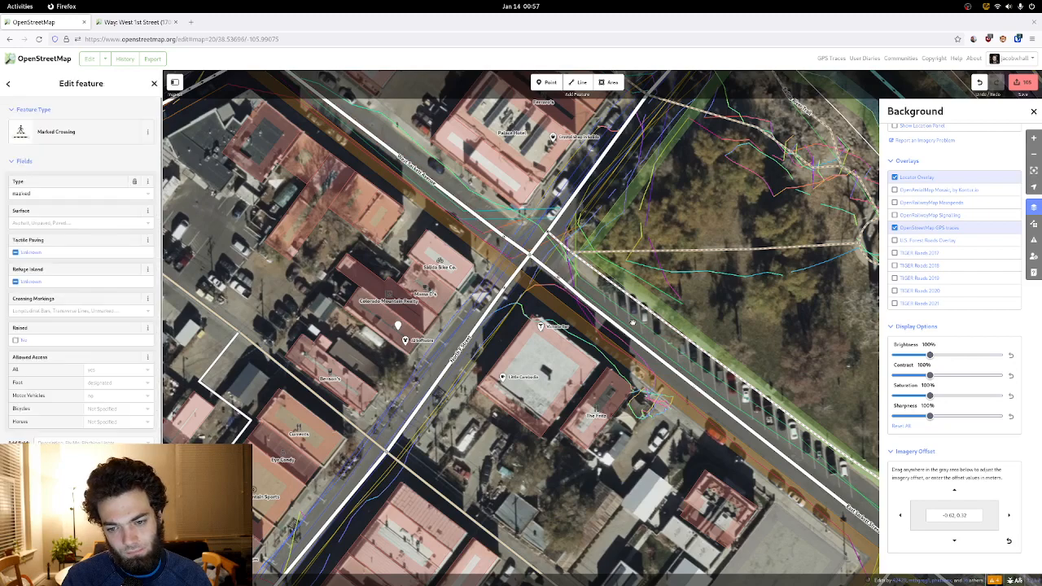
{"action": "key", "text": "Escape"}
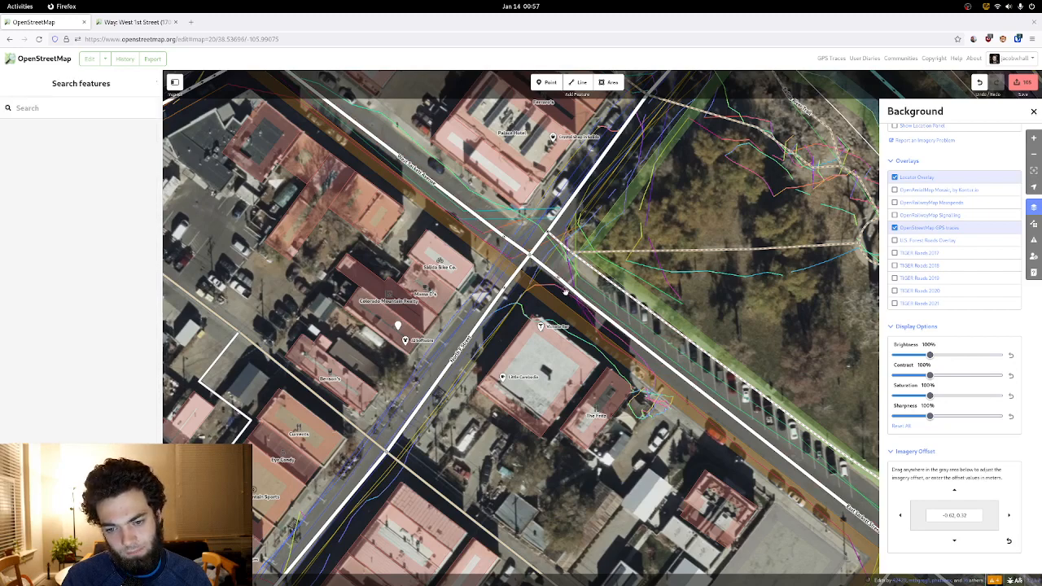
{"action": "left_click_drag", "start_coordinate": [563, 290], "coordinate": [484, 235]}
- Move the junction of North E Street and East 1st Street slightly southeast onto the crossing of the two street centerlines
{"action": "left_click_drag", "start_coordinate": [857, 492], "coordinate": [717, 365]}
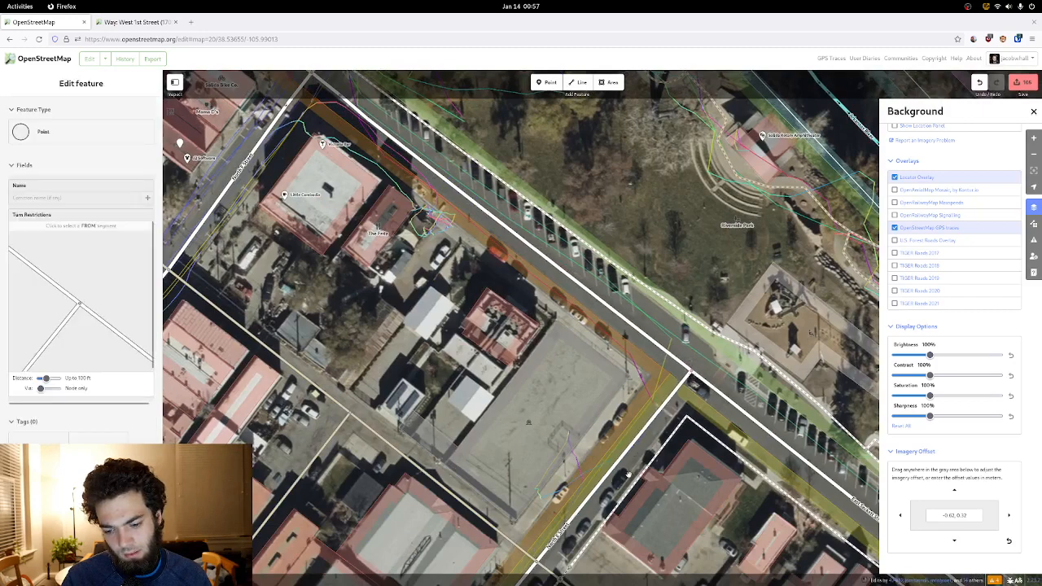
{"action": "left_click_drag", "start_coordinate": [539, 573], "coordinate": [576, 327]}
{"action": "left_click_drag", "start_coordinate": [441, 533], "coordinate": [574, 215]}
{"action": "scroll", "coordinate": [522, 305], "scroll_direction": "up", "scroll_amount": 2}
{"action": "left_click_drag", "start_coordinate": [521, 236], "coordinate": [467, 326]}
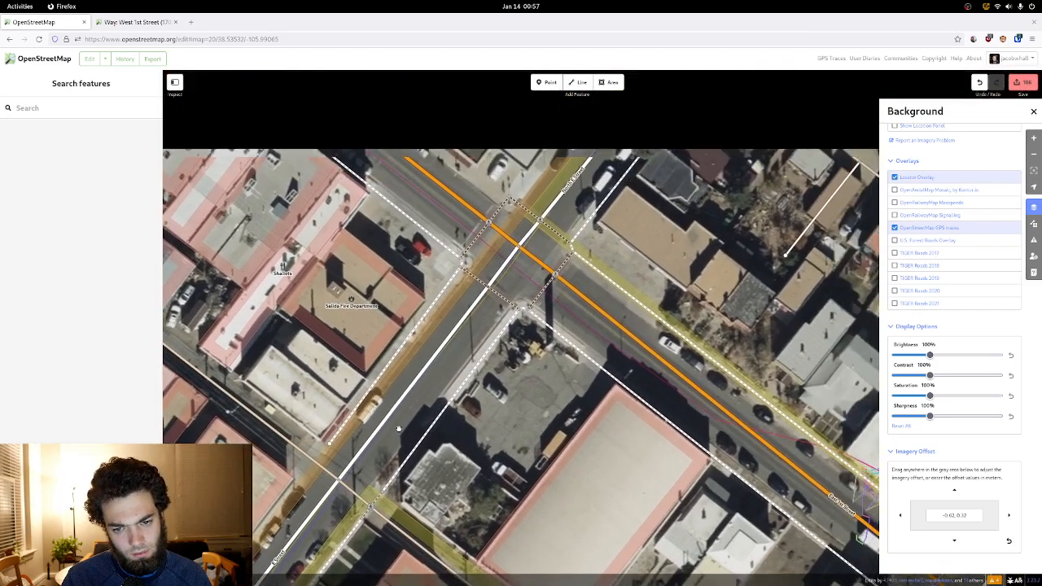
{"action": "left_click_drag", "start_coordinate": [539, 230], "coordinate": [513, 280]}
{"action": "scroll", "coordinate": [513, 285], "scroll_direction": "up", "scroll_amount": 5}
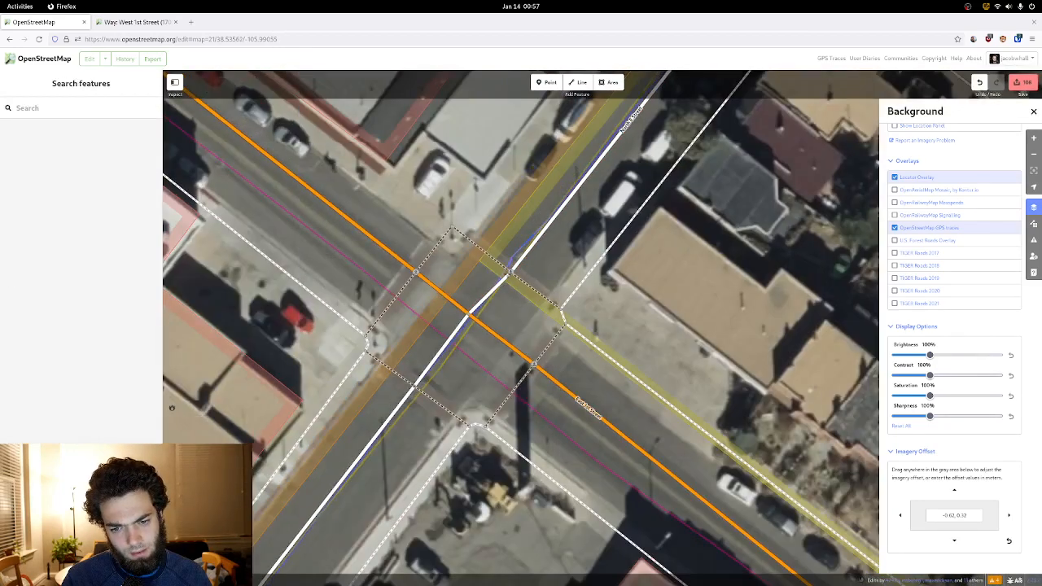
{"action": "left_click", "coordinate": [476, 318]}
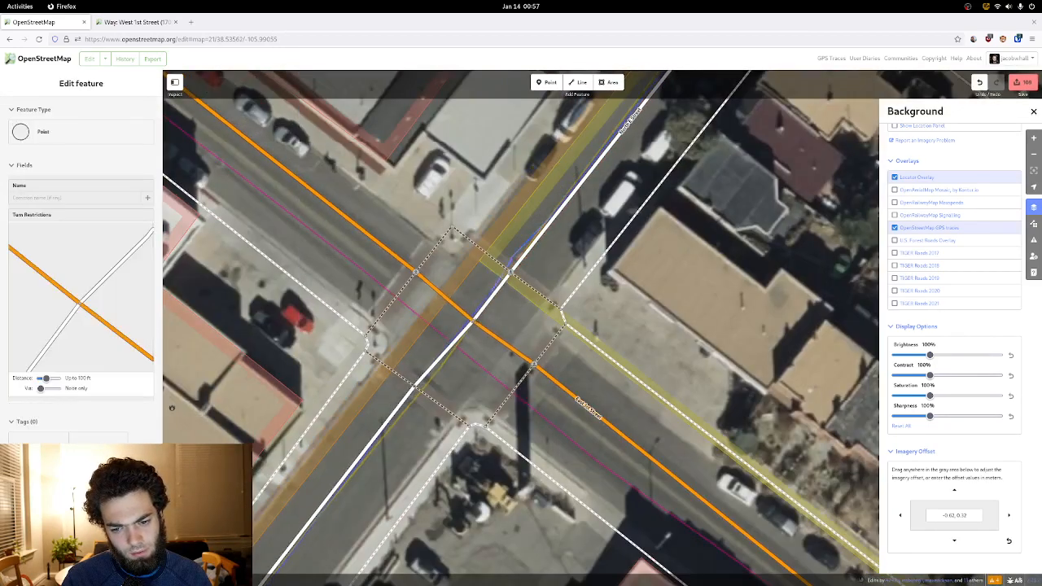
- Shift the street nodes of the southeast and northwest marked crossings to straighten East 1st Street through the North E Street intersection
{"action": "left_click_drag", "start_coordinate": [472, 322], "coordinate": [550, 335]}
{"action": "scroll", "coordinate": [474, 337], "scroll_direction": "down", "scroll_amount": 3}
{"action": "left_click", "coordinate": [537, 319]}
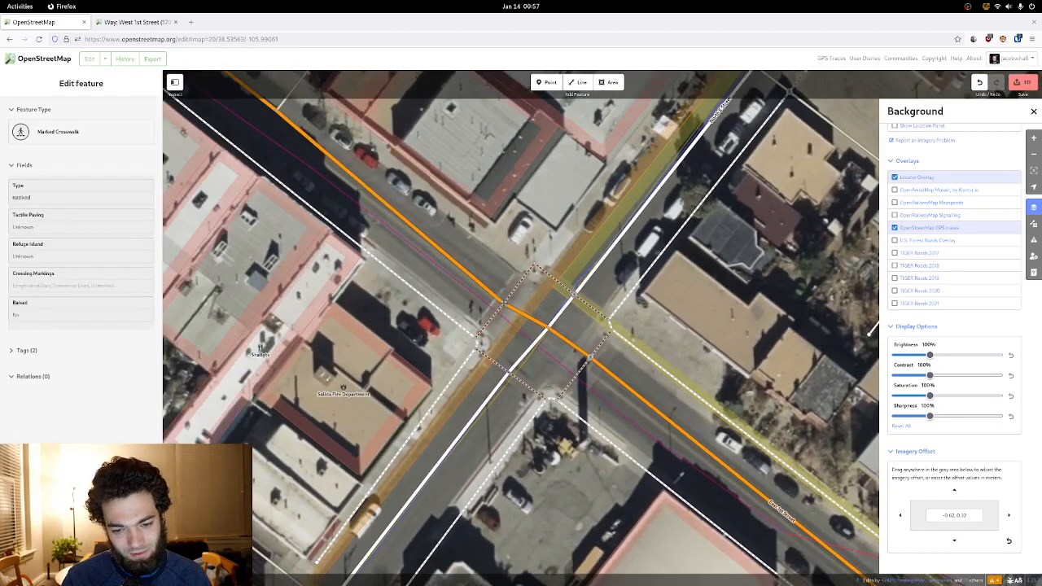
{"action": "left_click_drag", "start_coordinate": [505, 303], "coordinate": [503, 303]}
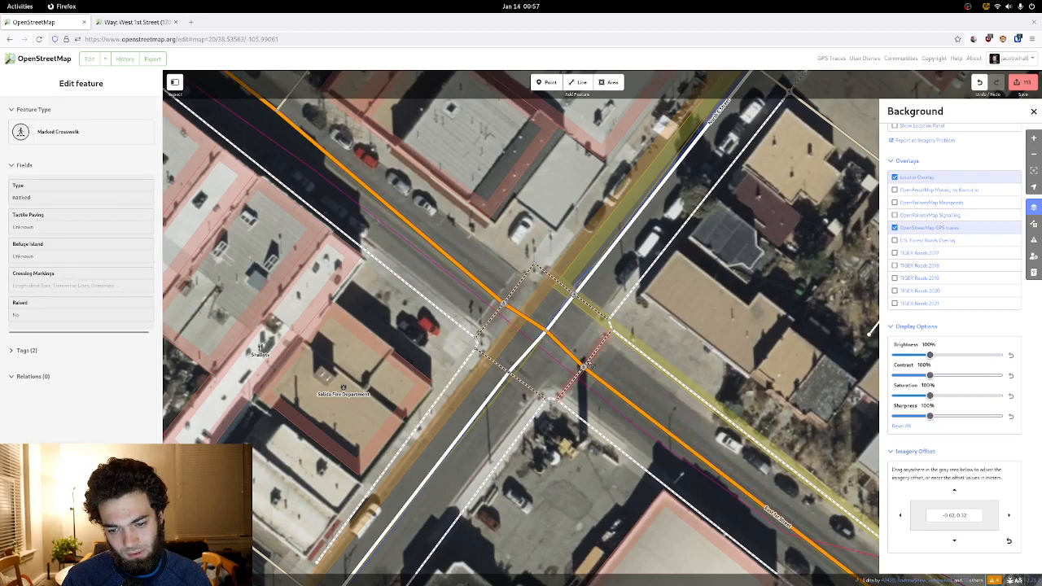
{"action": "left_click", "coordinate": [589, 366]}
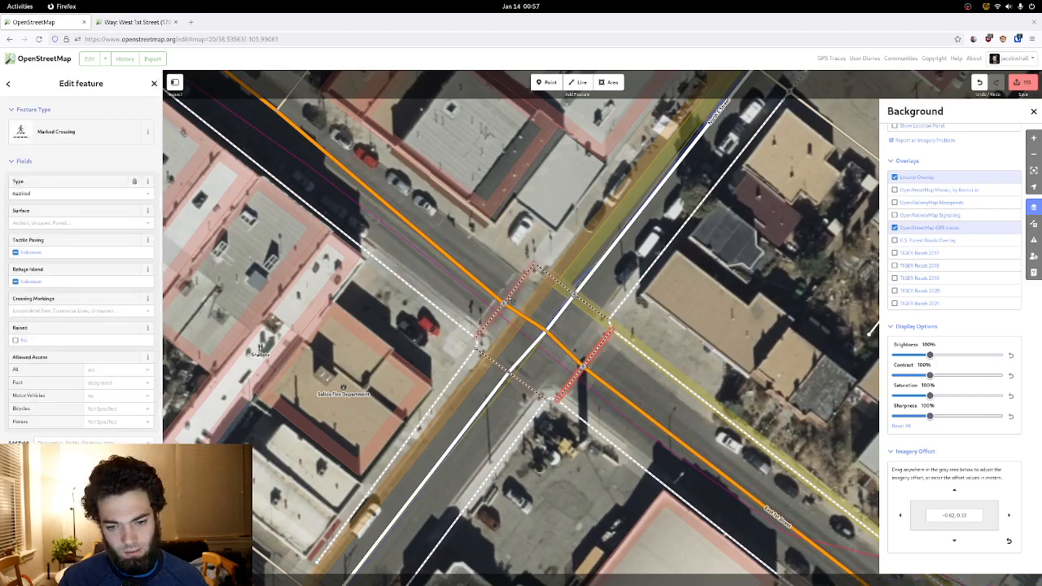
- Straighten West 1st Street northwest of North F Street by moving its out-of-line node along the street centerline in the imagery
{"action": "key", "text": "Escape"}
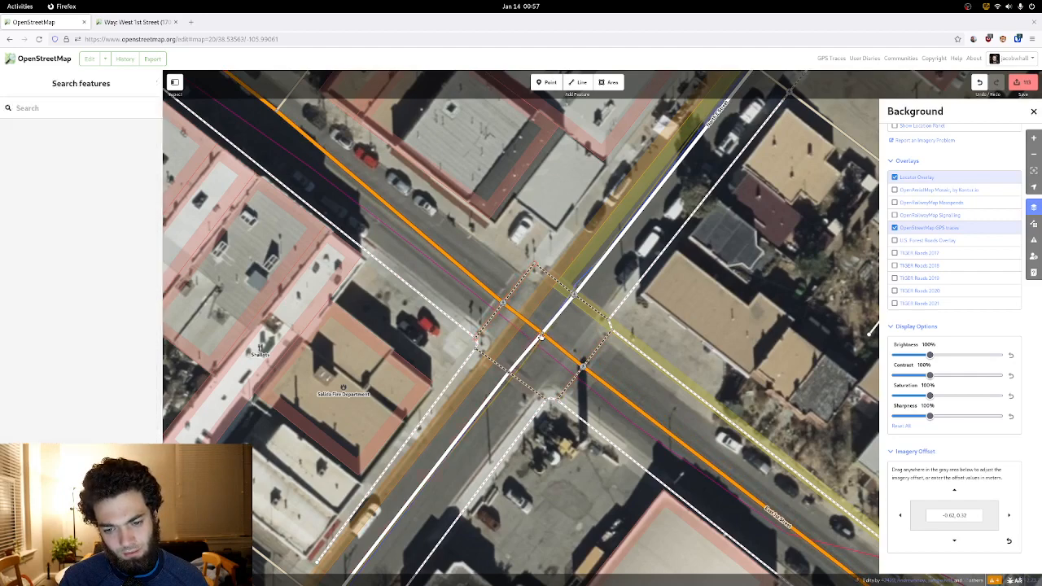
{"action": "scroll", "coordinate": [520, 318], "scroll_direction": "down", "scroll_amount": 2}
{"action": "left_click_drag", "start_coordinate": [517, 314], "coordinate": [642, 425]}
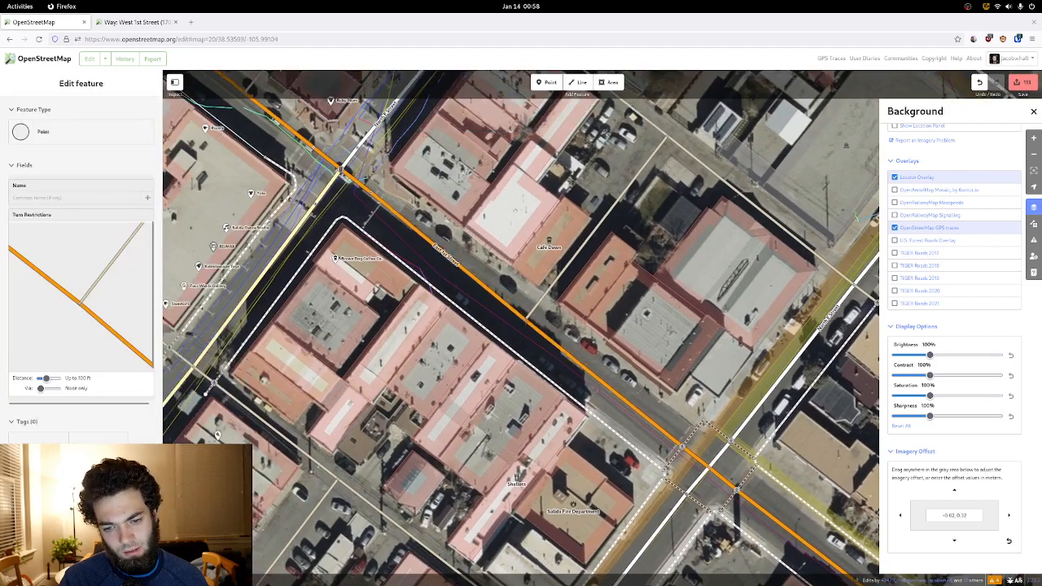
{"action": "left_click_drag", "start_coordinate": [515, 311], "coordinate": [605, 386]}
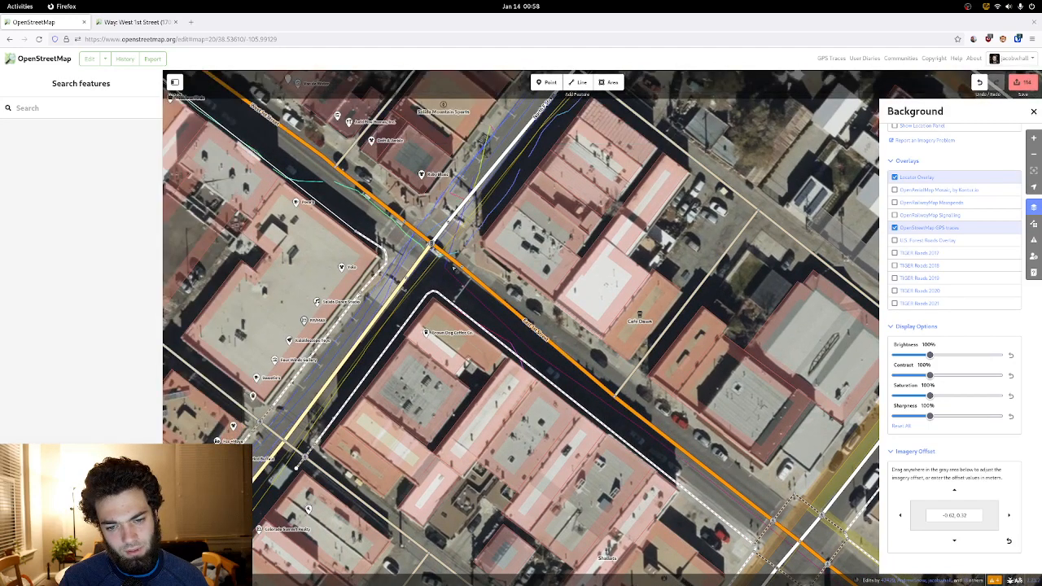
{"action": "left_click_drag", "start_coordinate": [461, 267], "coordinate": [506, 326]}
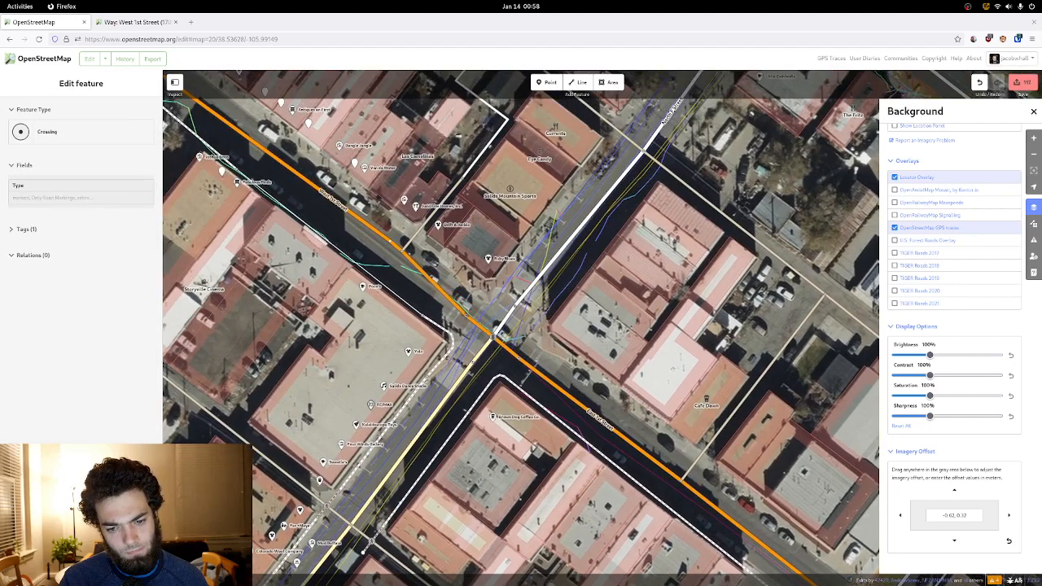
{"action": "left_click_drag", "start_coordinate": [453, 311], "coordinate": [554, 364]}
{"action": "left_click", "coordinate": [558, 364]}
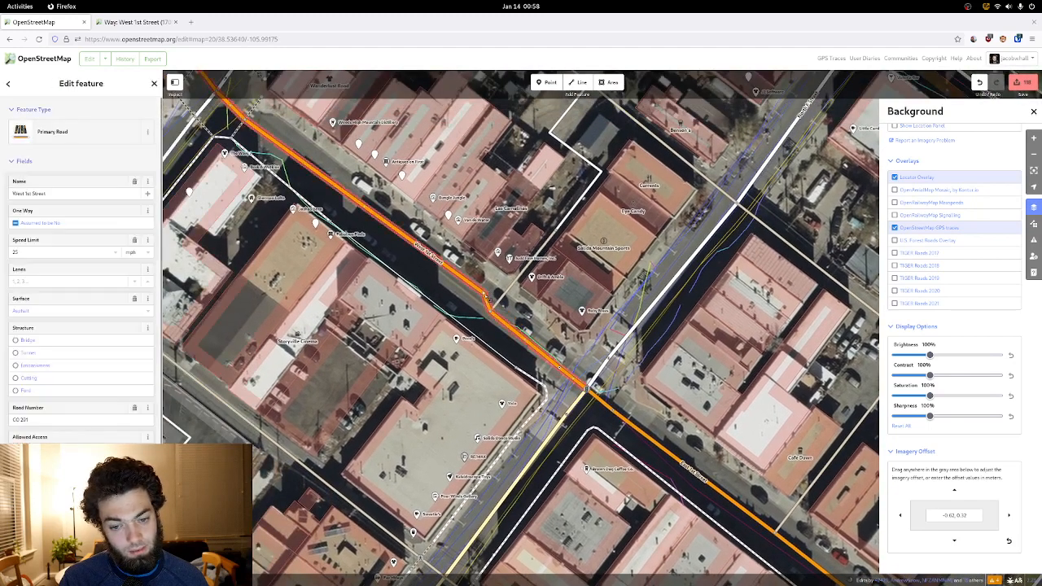
{"action": "left_click_drag", "start_coordinate": [484, 293], "coordinate": [415, 255]}
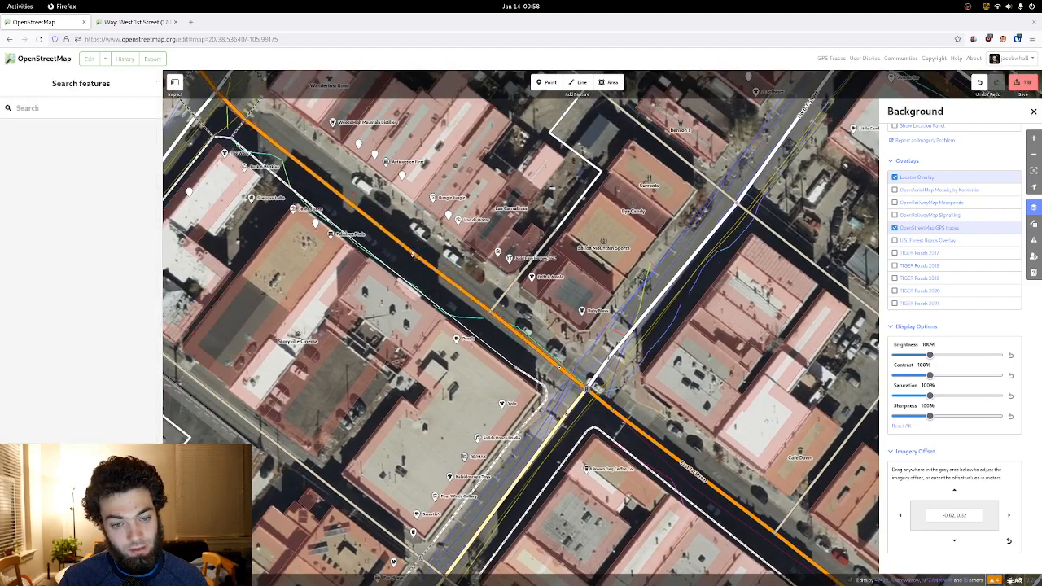
- Move the shared west corner of the marked crossings at West 1st Street and G Street slightly southwest to match the painted crosswalks
{"action": "left_click", "coordinate": [352, 201]}
{"action": "left_click_drag", "start_coordinate": [352, 201], "coordinate": [472, 308]}
{"action": "scroll", "coordinate": [479, 307], "scroll_direction": "down", "scroll_amount": 2}
{"action": "scroll", "coordinate": [455, 285], "scroll_direction": "up", "scroll_amount": 2}
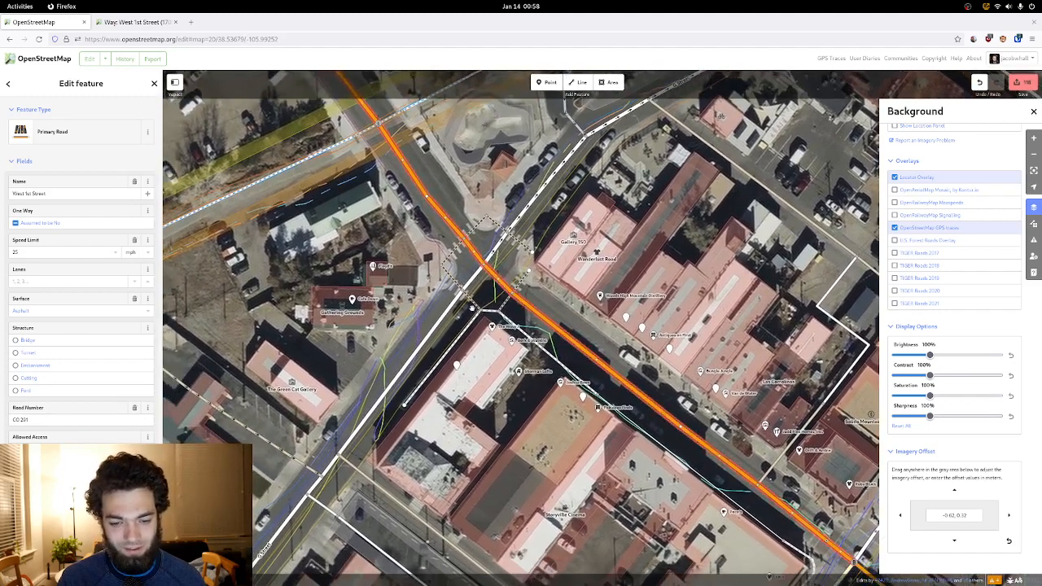
{"action": "scroll", "coordinate": [472, 307], "scroll_direction": "up", "scroll_amount": 3}
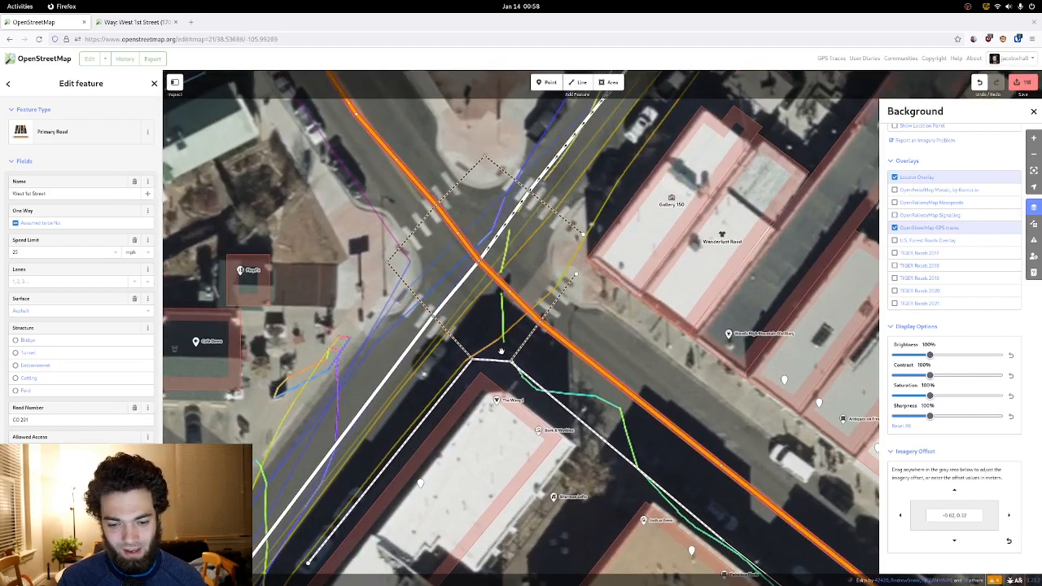
{"action": "left_click_drag", "start_coordinate": [497, 331], "coordinate": [520, 375]}
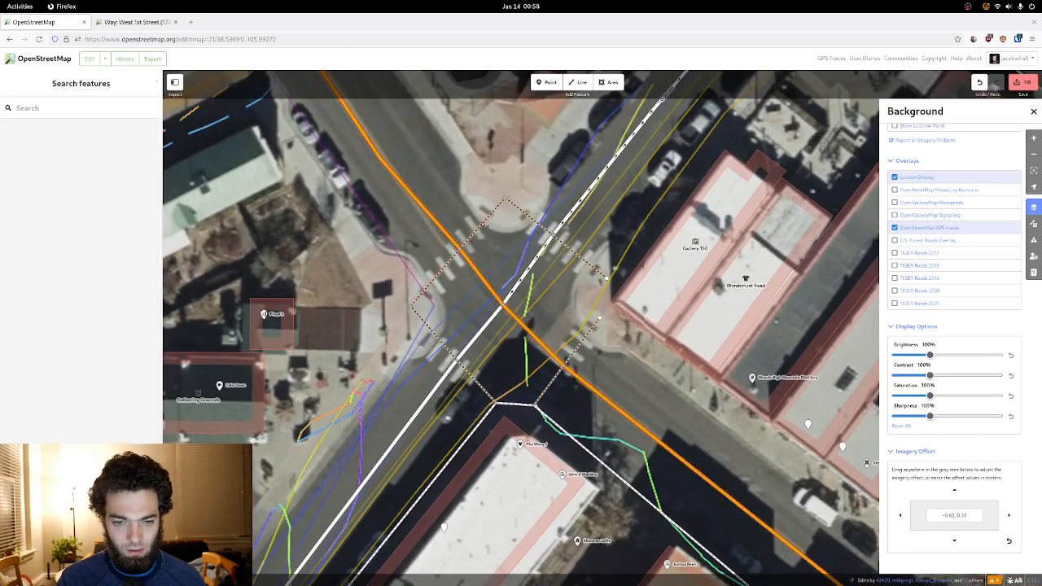
{"action": "left_click", "coordinate": [503, 223]}
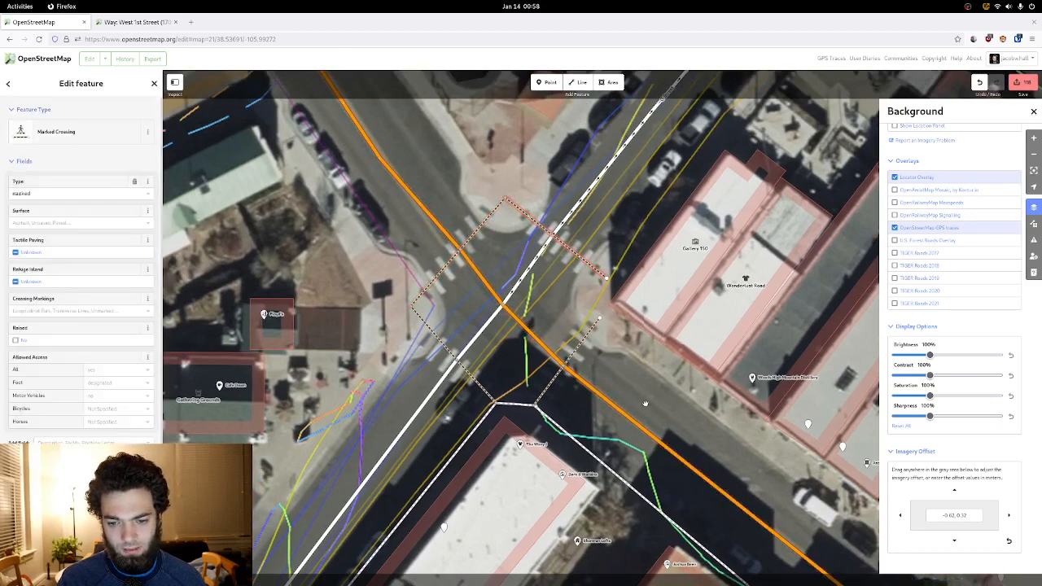
{"action": "left_click", "coordinate": [486, 392]}
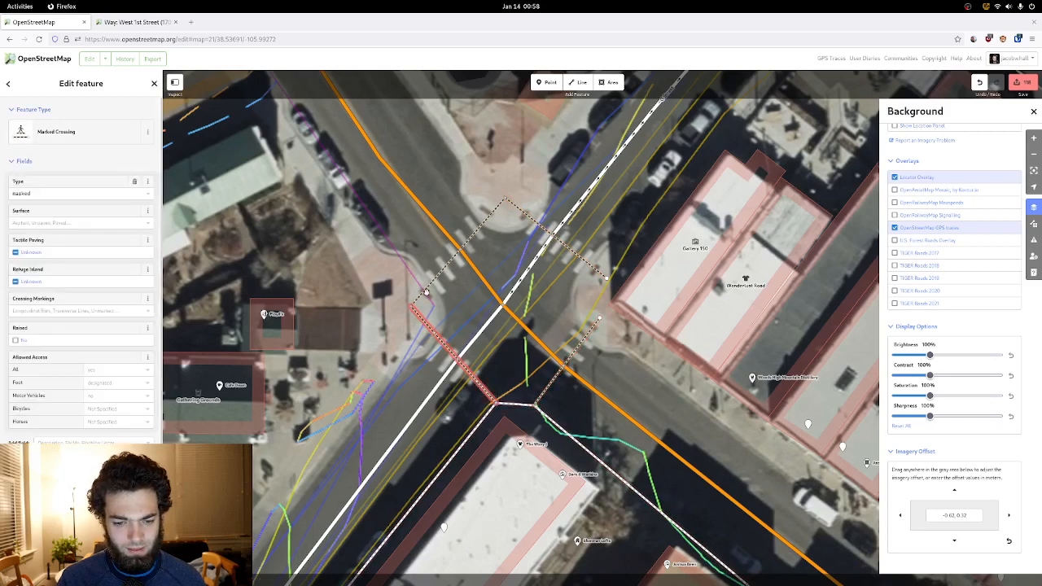
{"action": "left_click", "coordinate": [407, 306]}
{"action": "left_click_drag", "start_coordinate": [407, 306], "coordinate": [410, 316]}
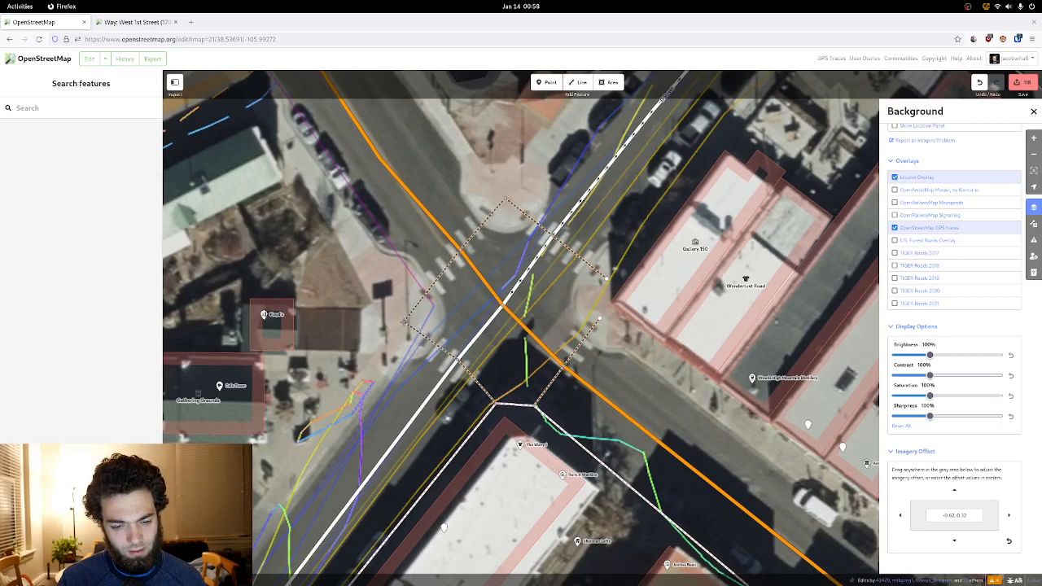
{"action": "left_click", "coordinate": [414, 310]}
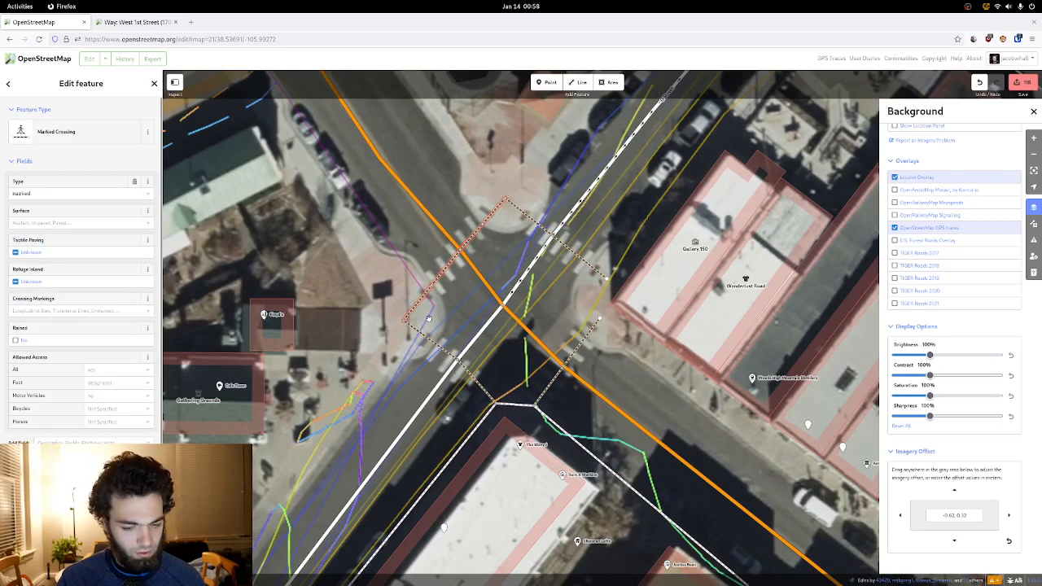
{"action": "left_click", "coordinate": [437, 342]}
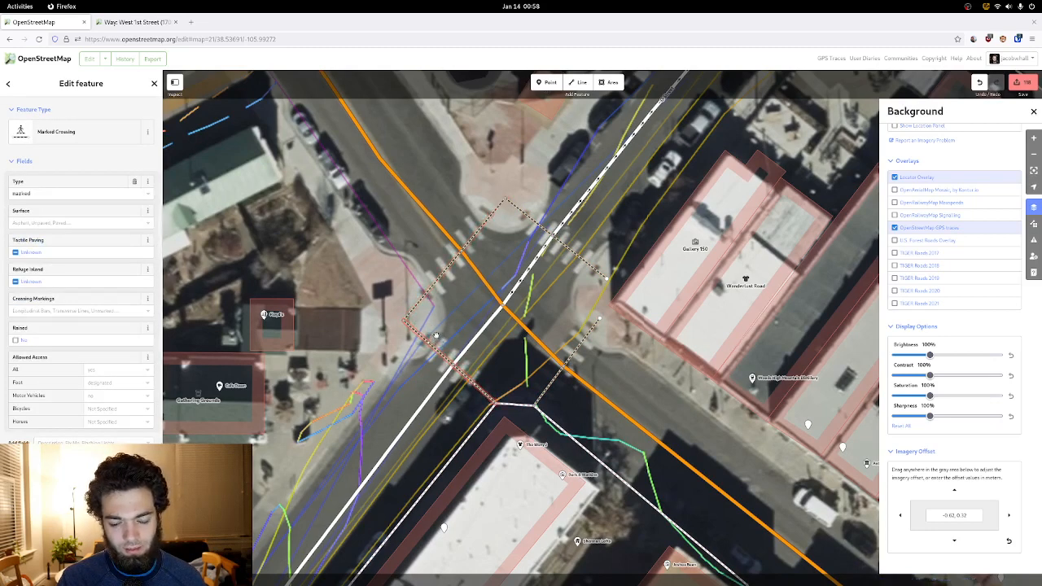
{"action": "left_click_drag", "start_coordinate": [436, 335], "coordinate": [428, 321]}
{"action": "left_click_drag", "start_coordinate": [456, 262], "coordinate": [452, 285]}
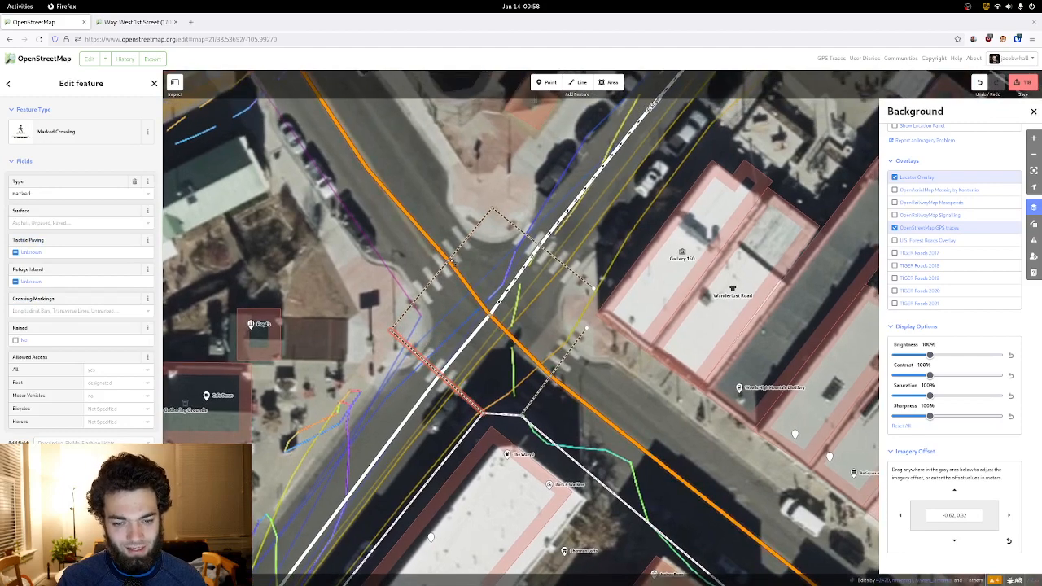
{"action": "key", "text": "Escape"}
- Reapply the Marked Crossing feature type to all four crossing ways at West 1st Street and G Street together
{"action": "left_click", "coordinate": [440, 274]}
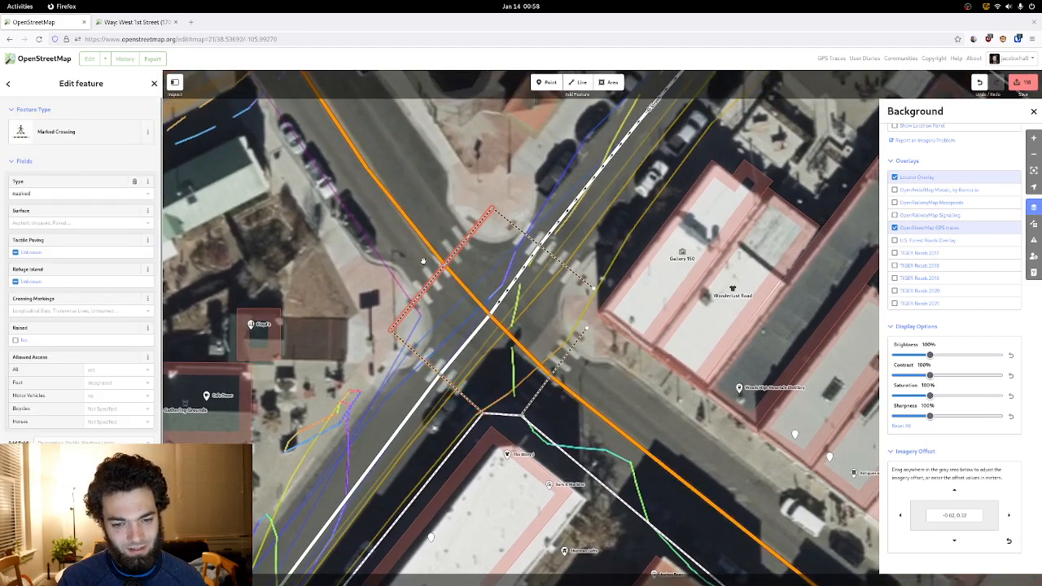
{"action": "left_click_drag", "start_coordinate": [424, 261], "coordinate": [426, 291]}
{"action": "left_click_drag", "start_coordinate": [429, 328], "coordinate": [420, 328]}
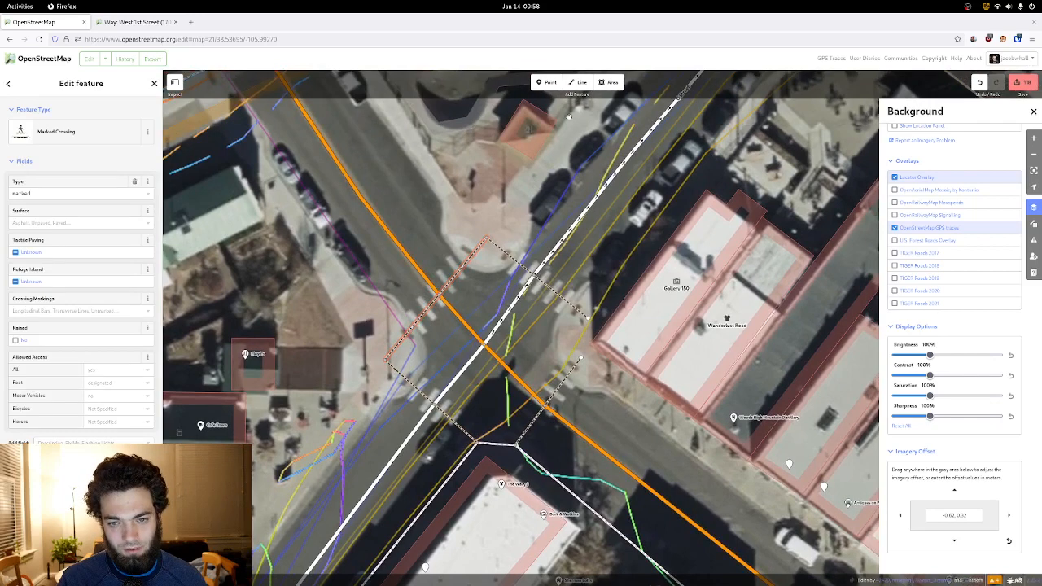
{"action": "left_click", "coordinate": [557, 406], "text": "shift"}
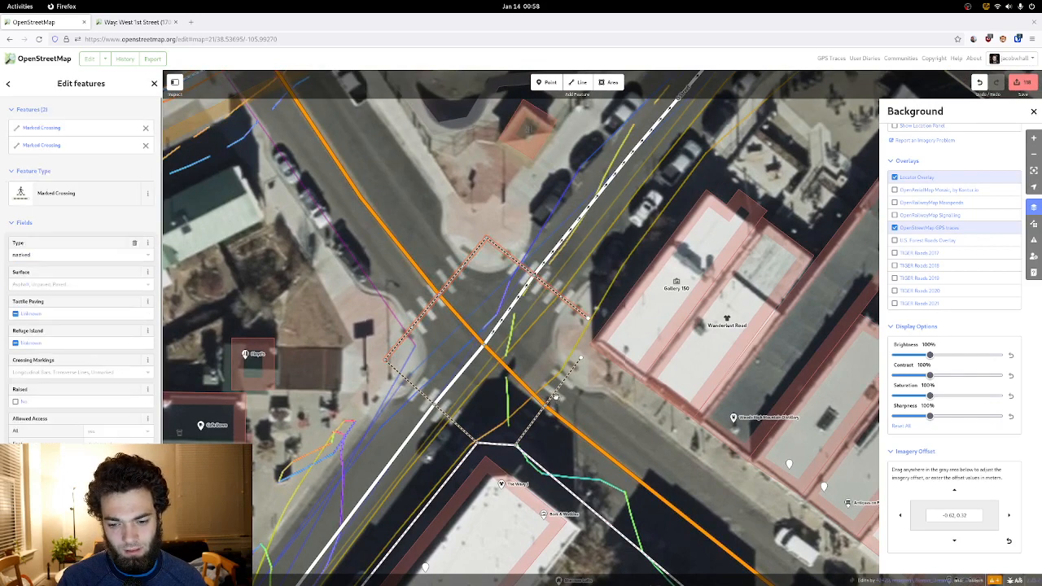
{"action": "left_click", "coordinate": [555, 397], "text": "shift"}
{"action": "left_click", "coordinate": [453, 421], "text": "shift"}
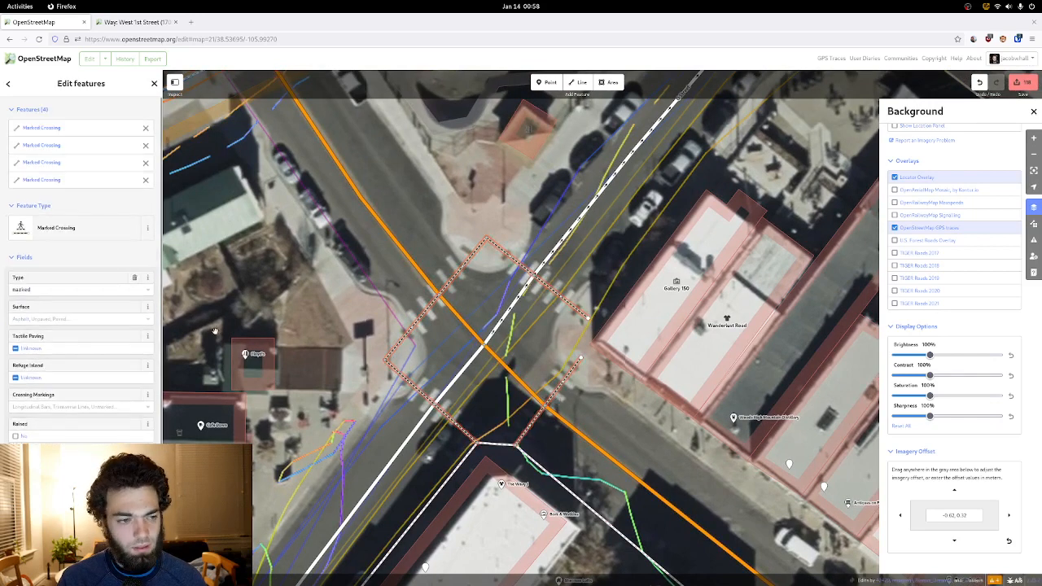
{"action": "left_click", "coordinate": [107, 231]}
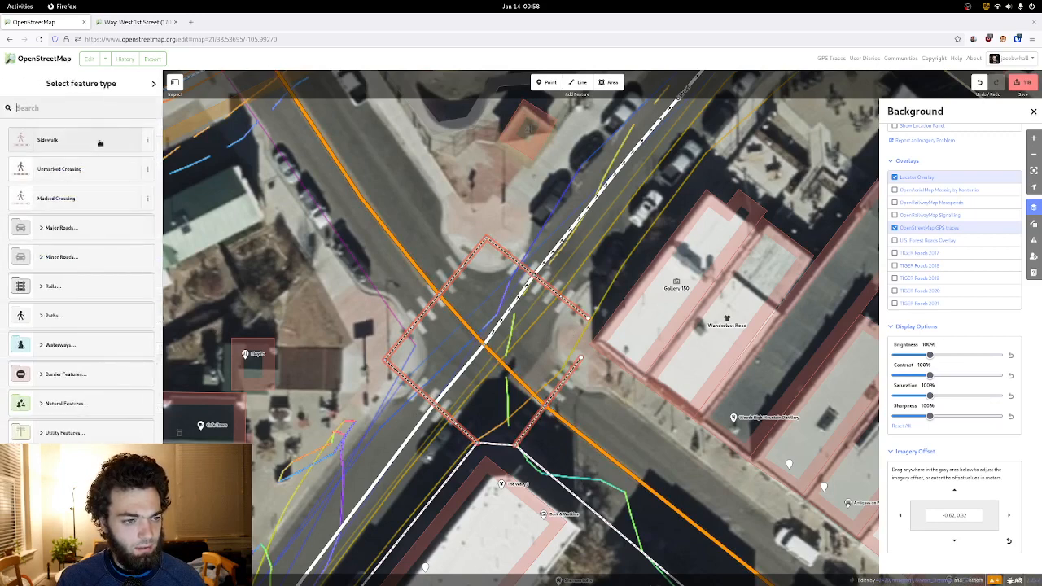
{"action": "left_click", "coordinate": [93, 195]}
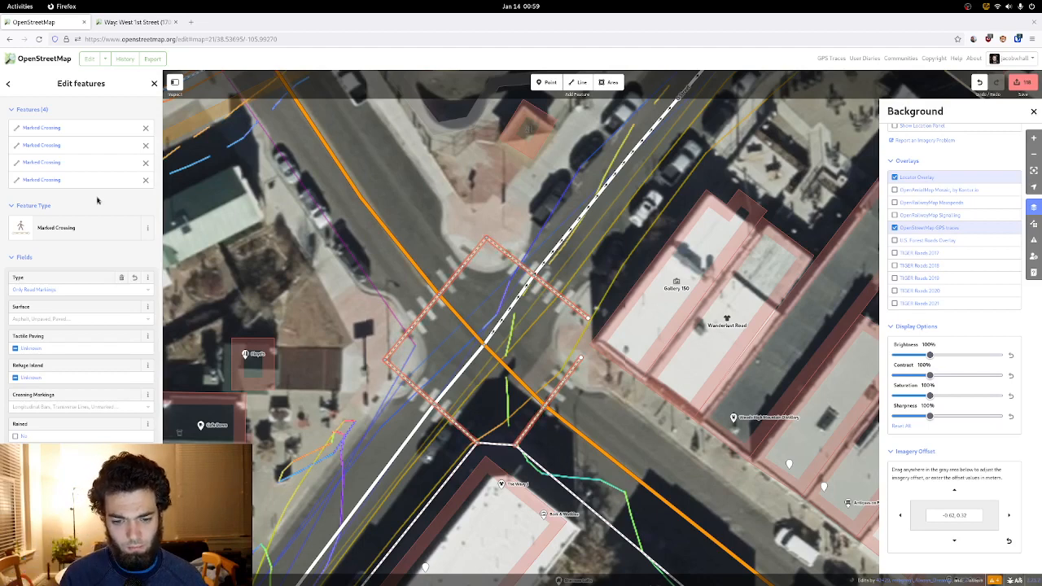
- Set the crossing markings of the four selected crossing ways to Longitudinal Bars
{"action": "scroll", "coordinate": [72, 307], "scroll_direction": "down", "scroll_amount": 1}
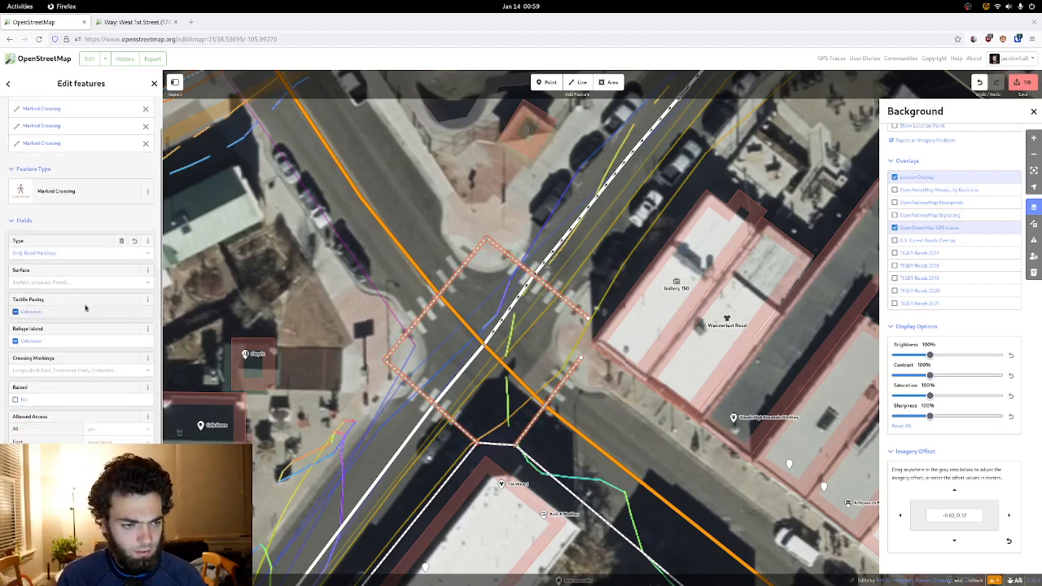
{"action": "scroll", "coordinate": [83, 304], "scroll_direction": "down", "scroll_amount": 2}
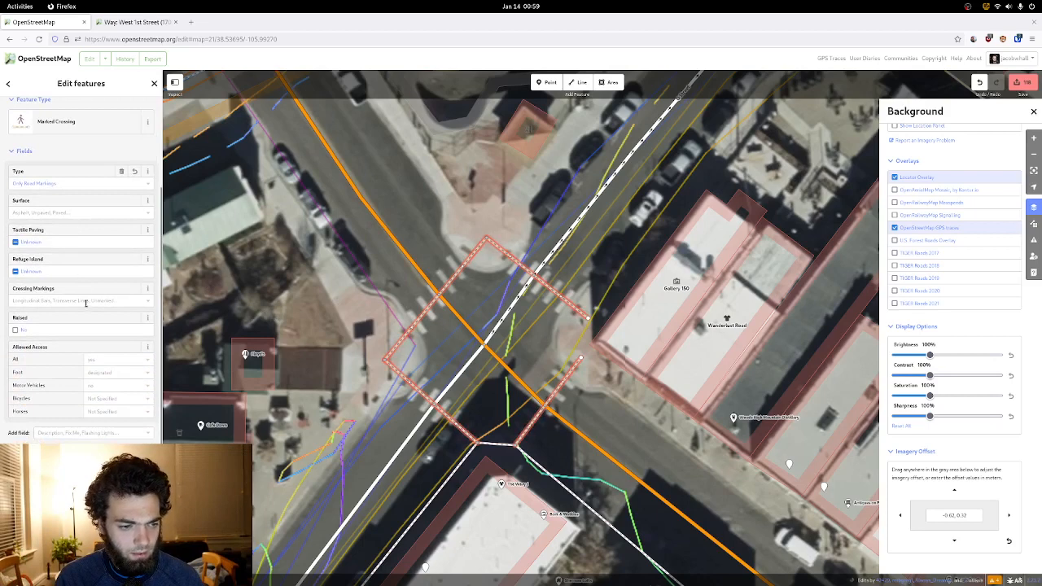
{"action": "left_click", "coordinate": [85, 301]}
{"action": "left_click", "coordinate": [79, 313]}
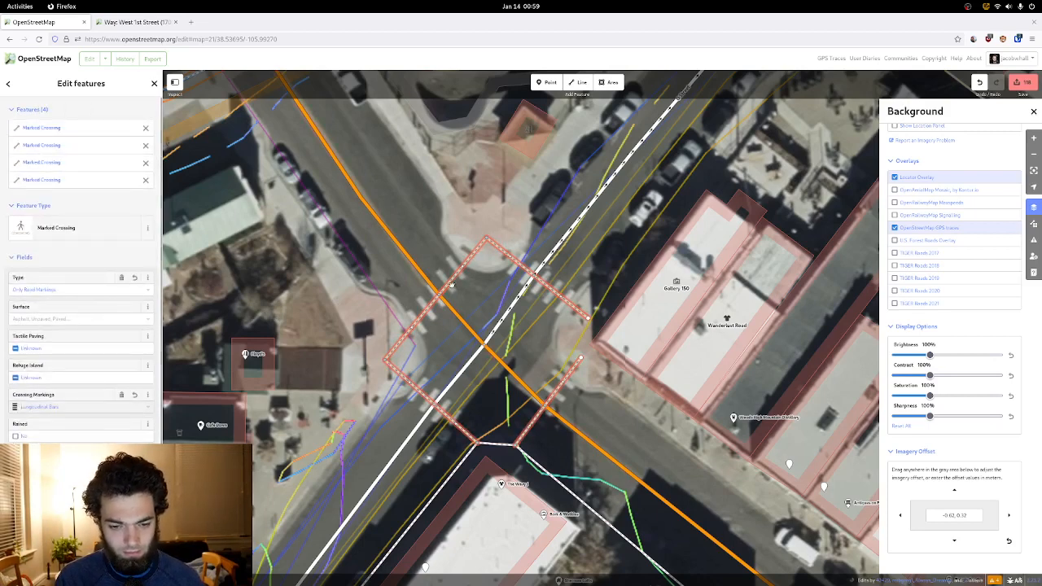
- Tag the four nodes where the crossings meet West 1st Street and G Street as Marked Crosswalk
{"action": "left_click", "coordinate": [440, 295]}
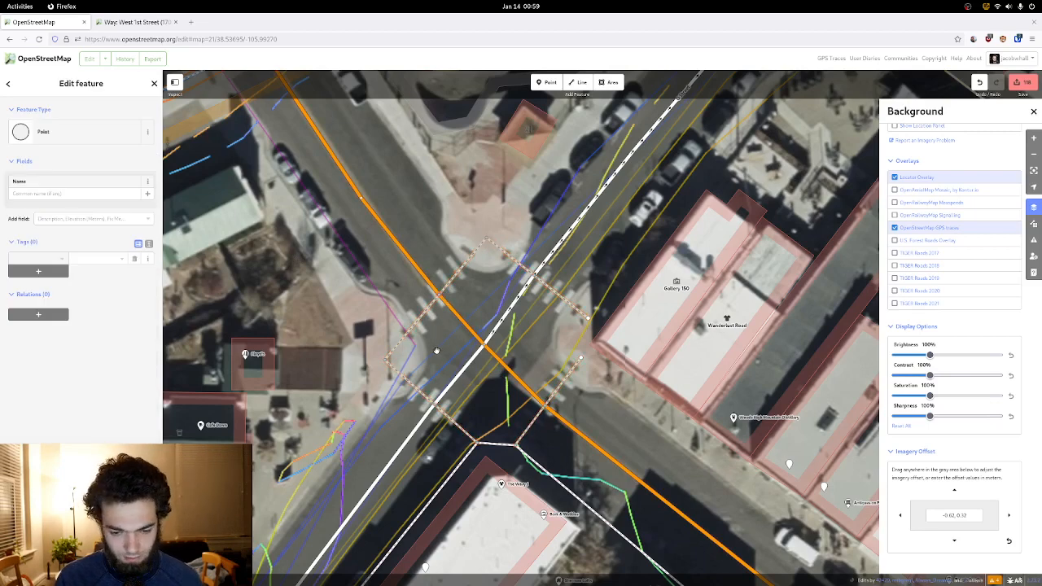
{"action": "left_click", "coordinate": [434, 405], "text": "shift"}
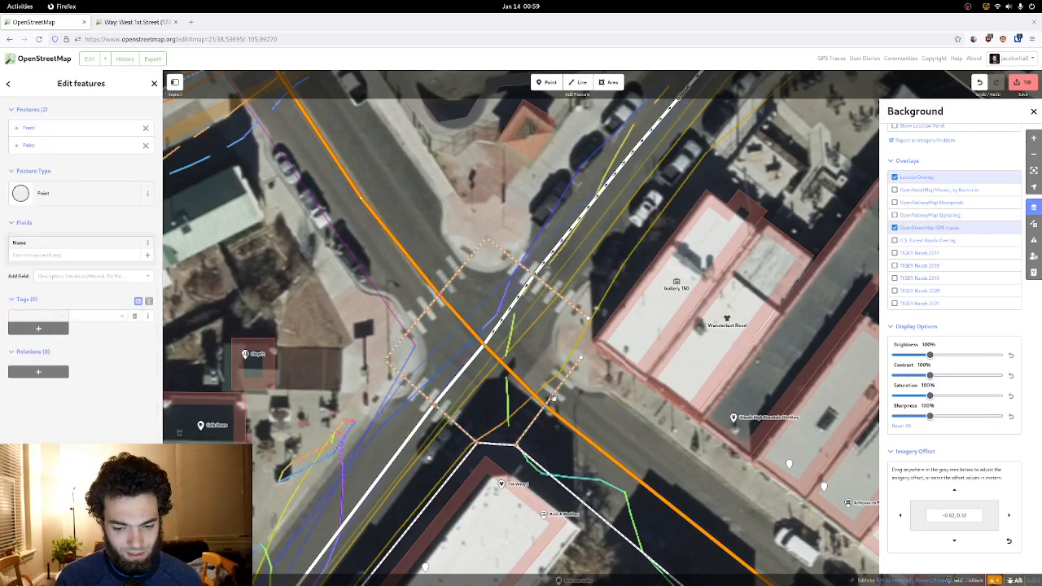
{"action": "left_click", "coordinate": [545, 405], "text": "shift"}
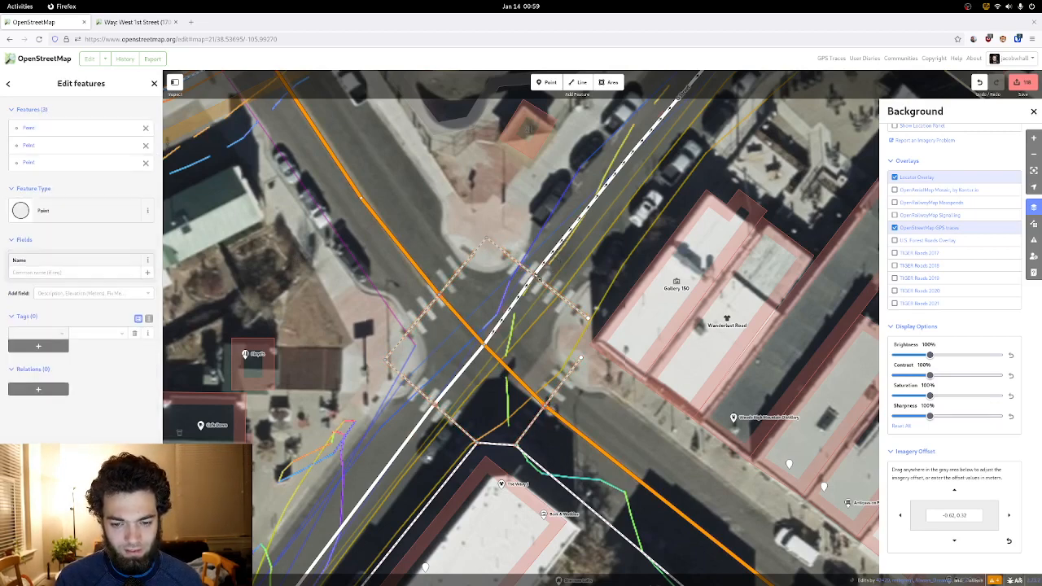
{"action": "left_click", "coordinate": [535, 276], "text": "shift"}
{"action": "left_click", "coordinate": [104, 226]}
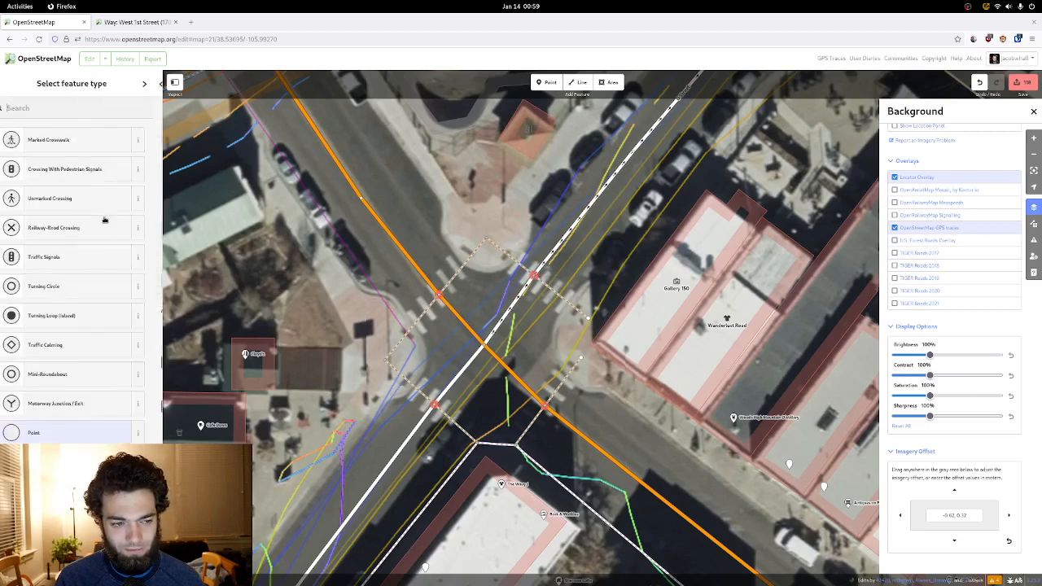
{"action": "left_click", "coordinate": [88, 146]}
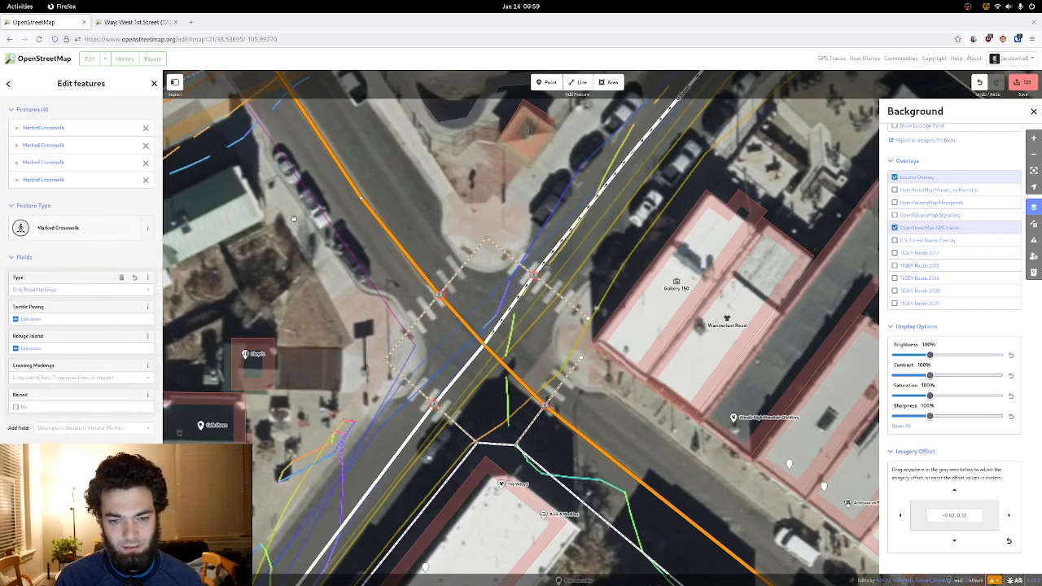
{"action": "left_click", "coordinate": [432, 266]}
- Examine the alignment of G Street and West Sackett Avenue up to the North F Street intersection against imagery and GPS traces
{"action": "left_click_drag", "start_coordinate": [458, 237], "coordinate": [376, 196]}
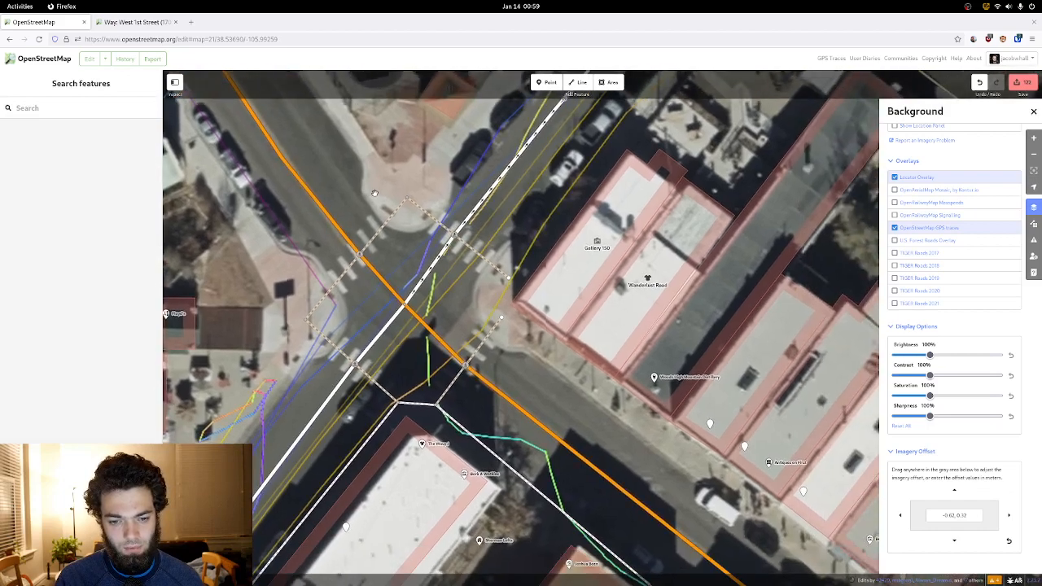
{"action": "scroll", "coordinate": [376, 196], "scroll_direction": "down", "scroll_amount": 3}
{"action": "left_click_drag", "start_coordinate": [421, 144], "coordinate": [411, 276]}
{"action": "left_click_drag", "start_coordinate": [553, 175], "coordinate": [388, 267]}
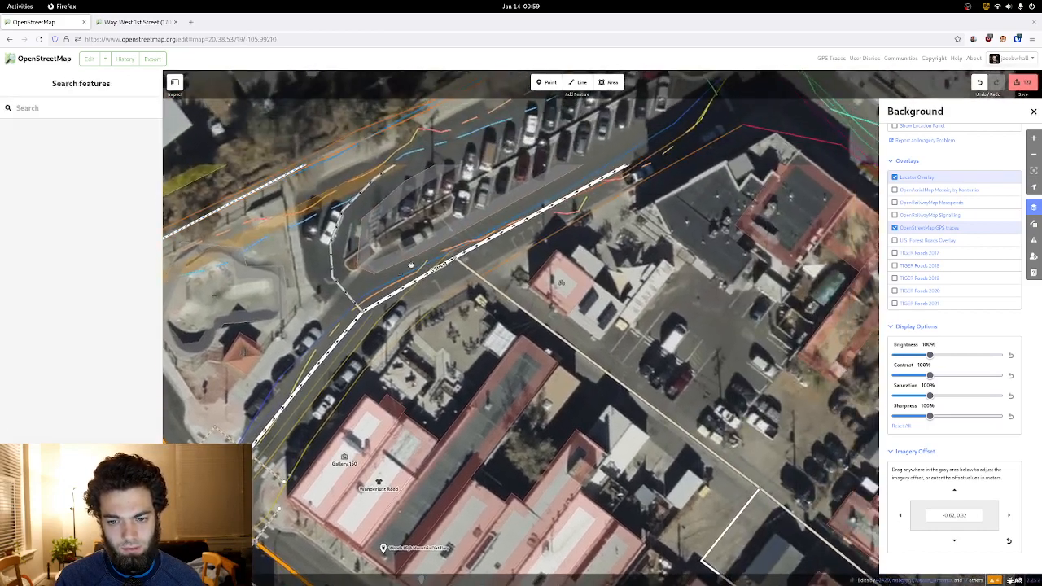
{"action": "left_click_drag", "start_coordinate": [574, 215], "coordinate": [380, 302]}
{"action": "left_click_drag", "start_coordinate": [457, 268], "coordinate": [359, 318]}
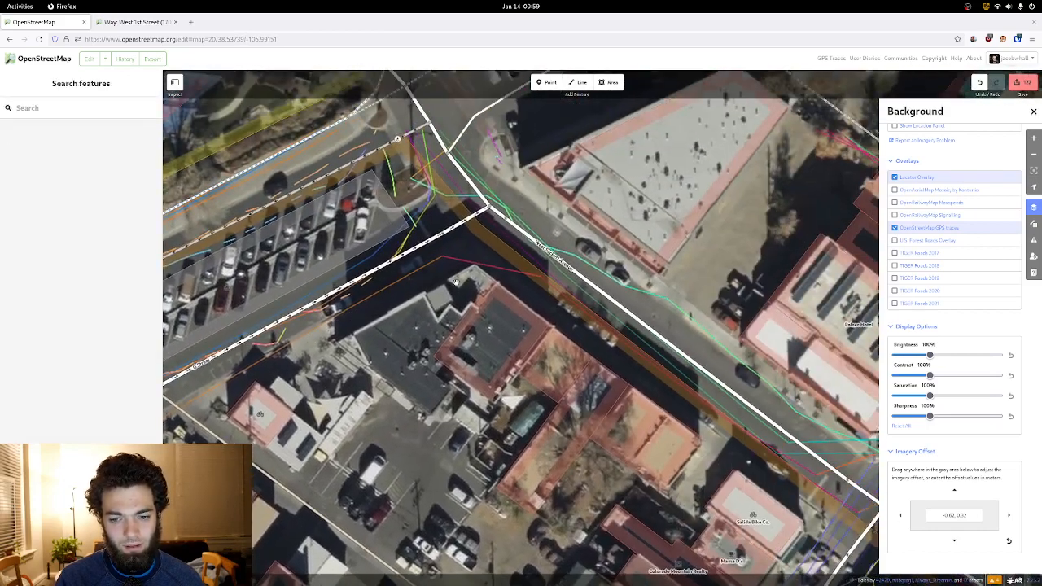
{"action": "left_click_drag", "start_coordinate": [494, 261], "coordinate": [395, 232]}
{"action": "left_click_drag", "start_coordinate": [523, 273], "coordinate": [350, 147]}
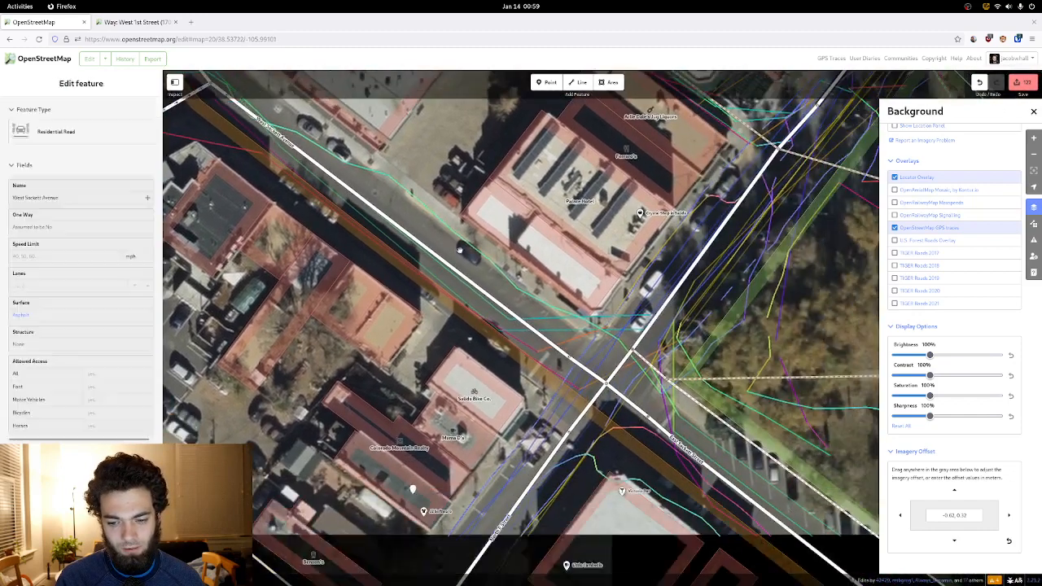
{"action": "left_click_drag", "start_coordinate": [459, 222], "coordinate": [370, 156]}
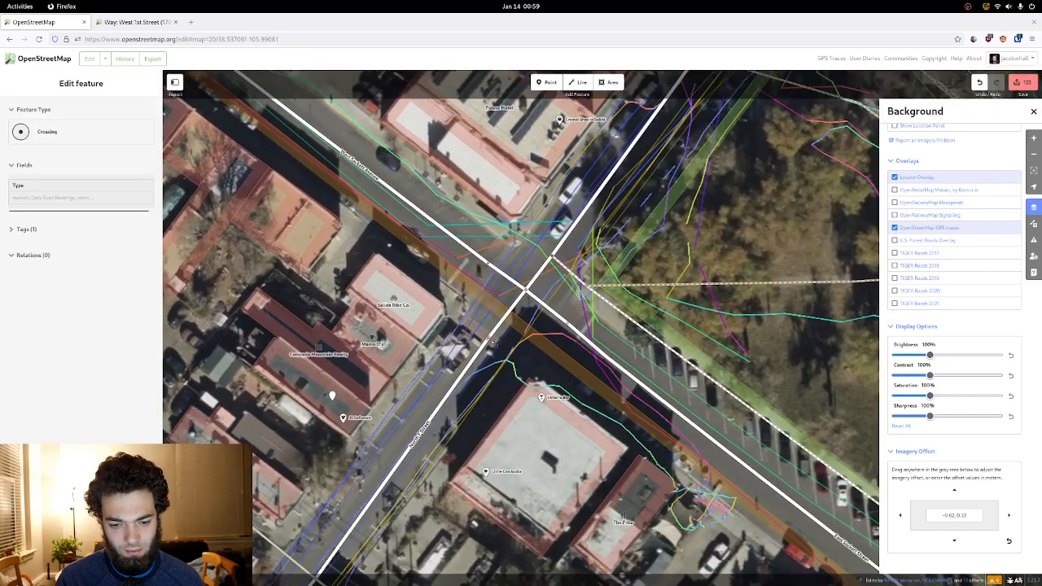
{"action": "left_click_drag", "start_coordinate": [572, 339], "coordinate": [520, 325]}
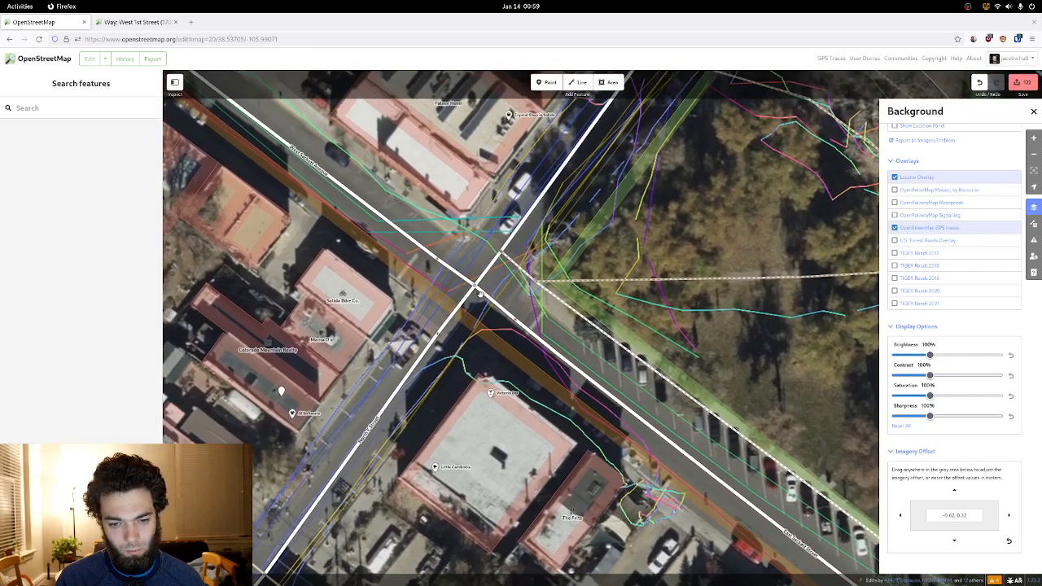
- Try to nudge North F Street's vertices at the footpath junction northeast of Sackett Avenue toward the imagery and GPS traces
{"action": "left_click", "coordinate": [521, 324]}
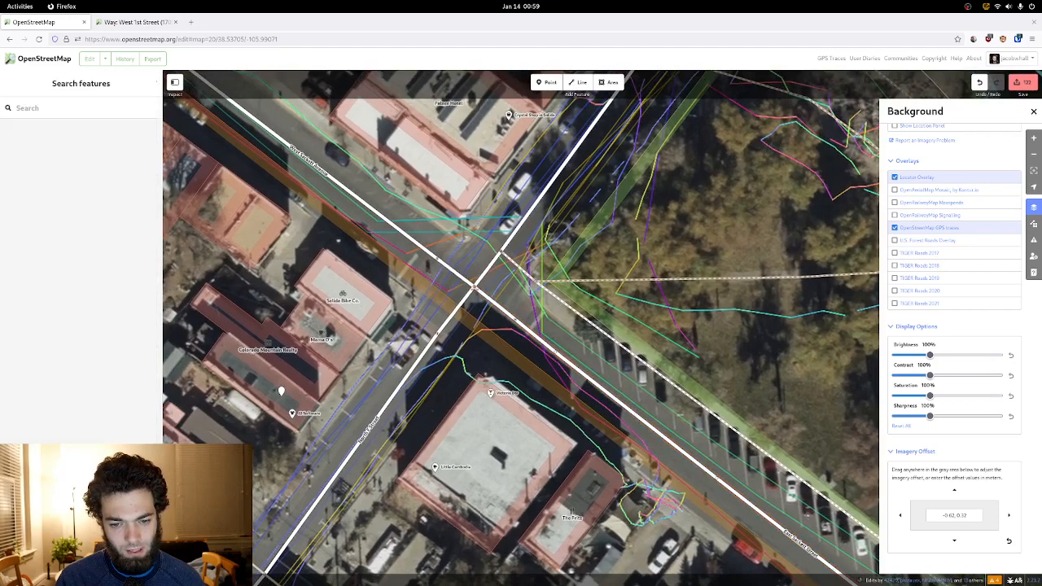
{"action": "scroll", "coordinate": [523, 290], "scroll_direction": "down", "scroll_amount": 2}
{"action": "left_click_drag", "start_coordinate": [677, 192], "coordinate": [486, 364]}
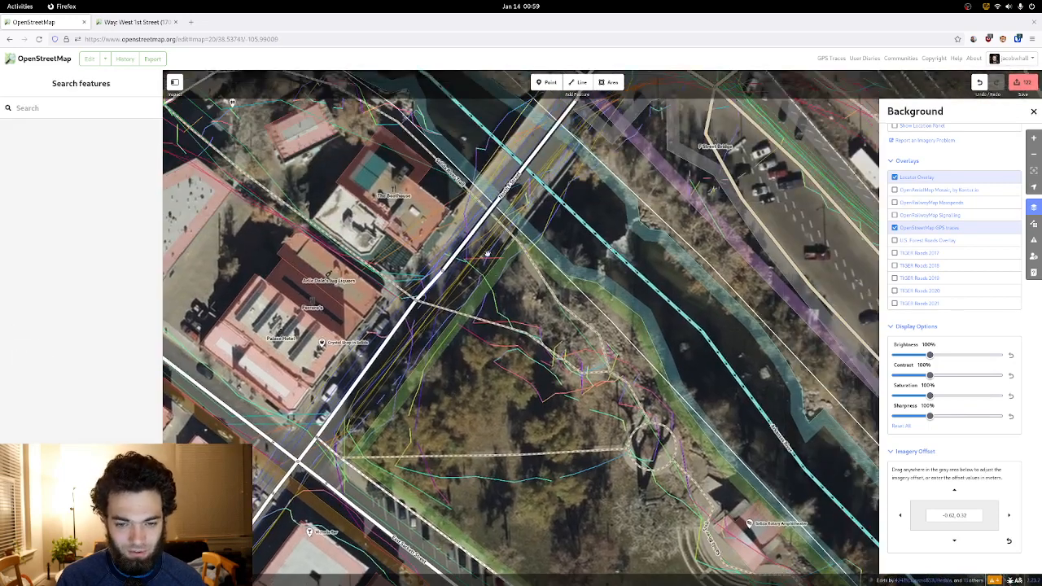
{"action": "left_click_drag", "start_coordinate": [488, 252], "coordinate": [514, 253]}
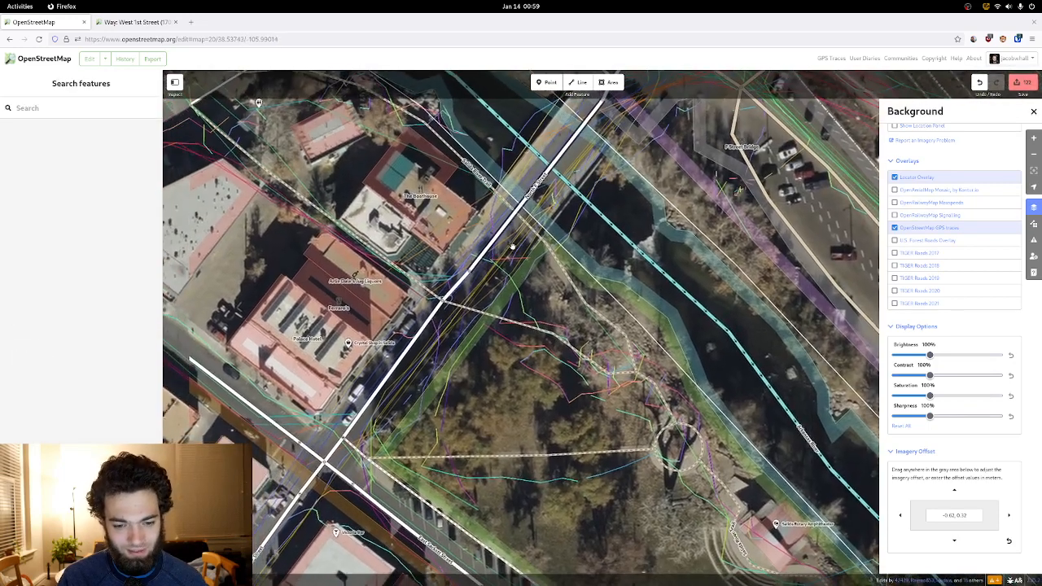
{"action": "left_click", "coordinate": [446, 305]}
{"action": "left_click_drag", "start_coordinate": [444, 302], "coordinate": [449, 307]}
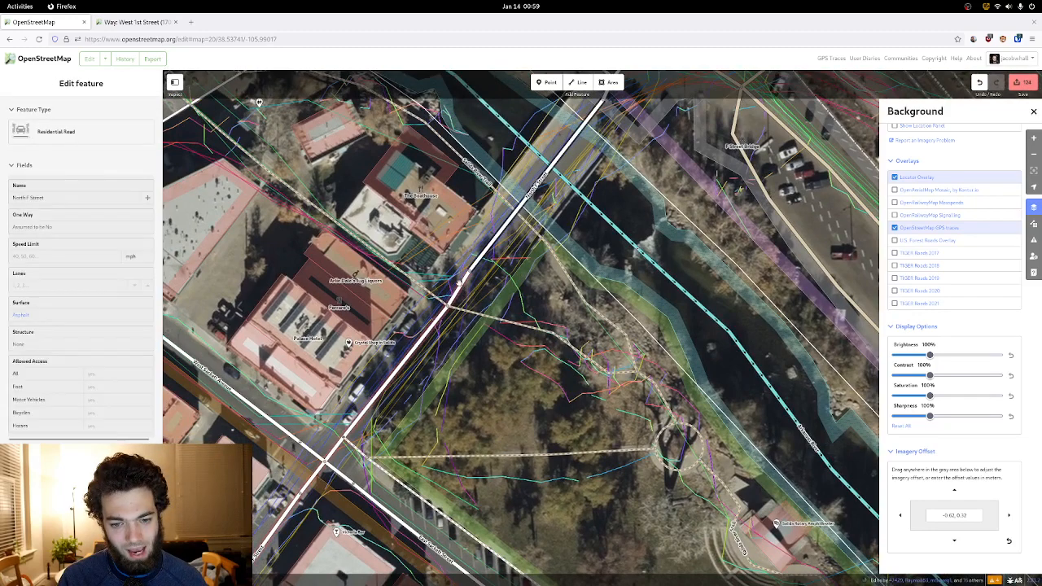
{"action": "left_click_drag", "start_coordinate": [473, 276], "coordinate": [477, 278]}
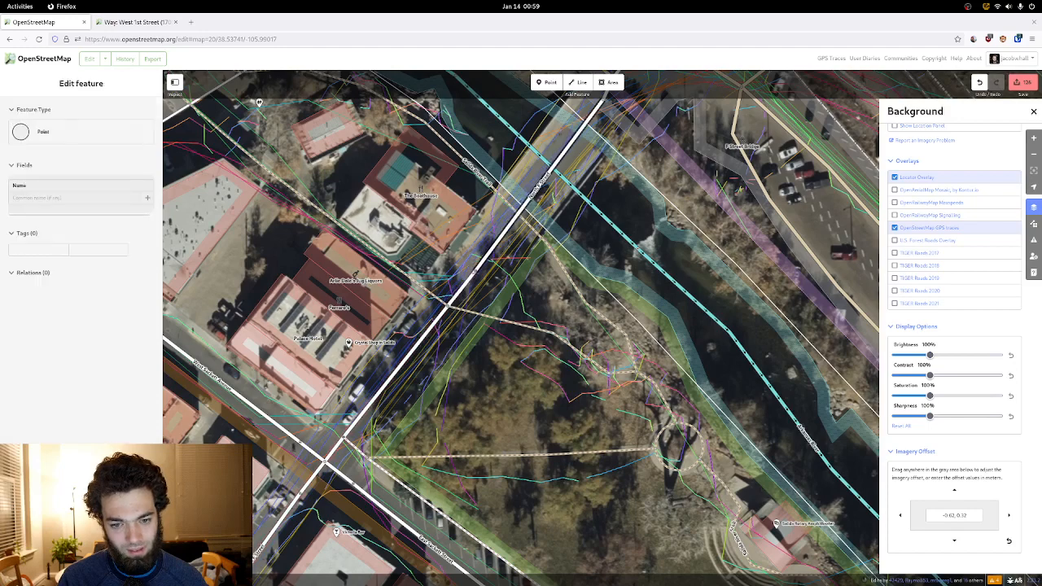
{"action": "key", "text": "ctrl+z"}
- Examine the alignment of North F Street across the river bridge and the blocks southeast toward East 1st Street
{"action": "left_click_drag", "start_coordinate": [543, 261], "coordinate": [407, 391]}
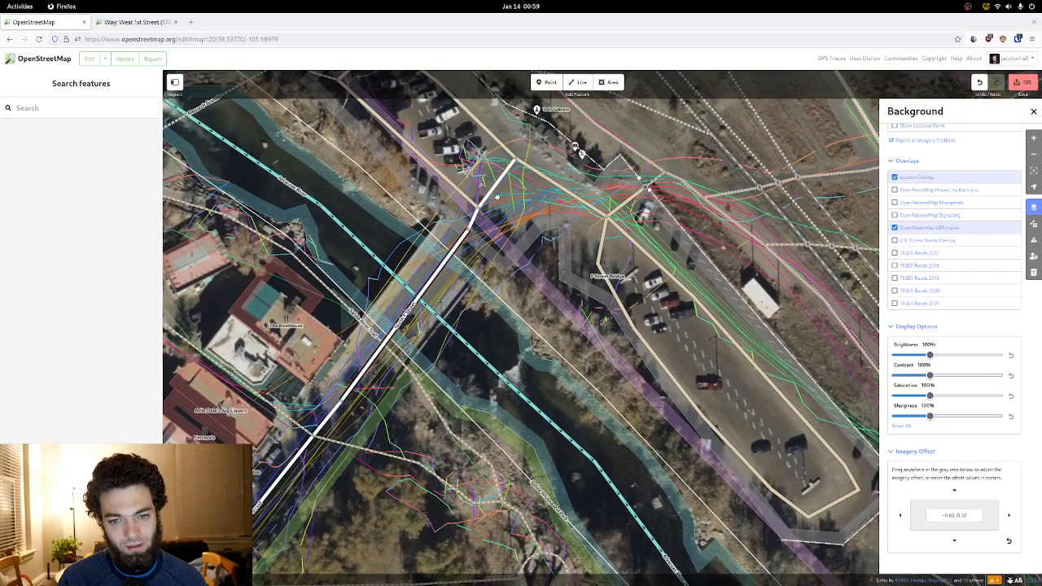
{"action": "left_click_drag", "start_coordinate": [495, 196], "coordinate": [470, 241]}
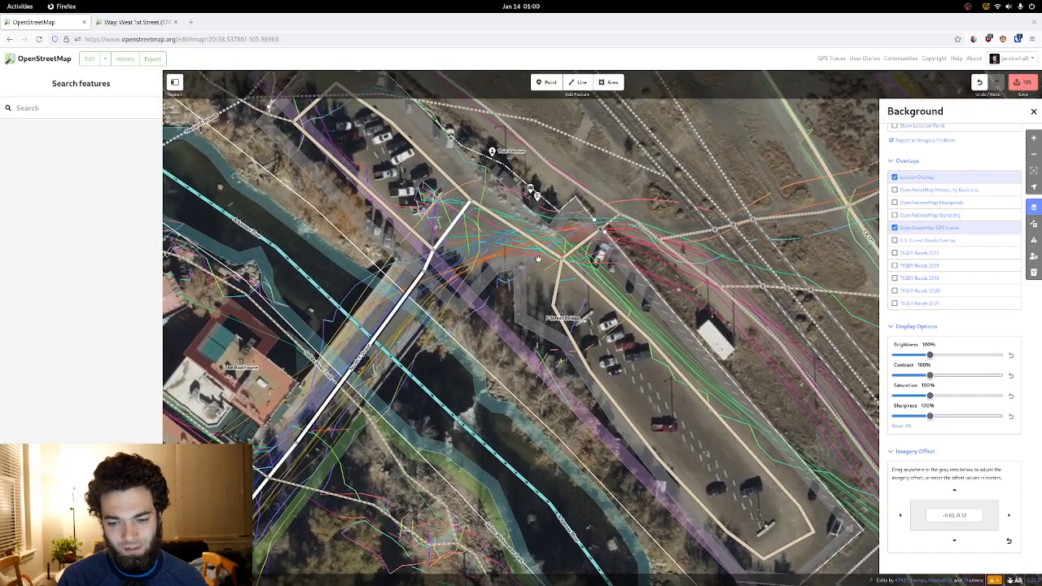
{"action": "left_click_drag", "start_coordinate": [538, 258], "coordinate": [494, 160]}
{"action": "left_click_drag", "start_coordinate": [394, 334], "coordinate": [550, 175]}
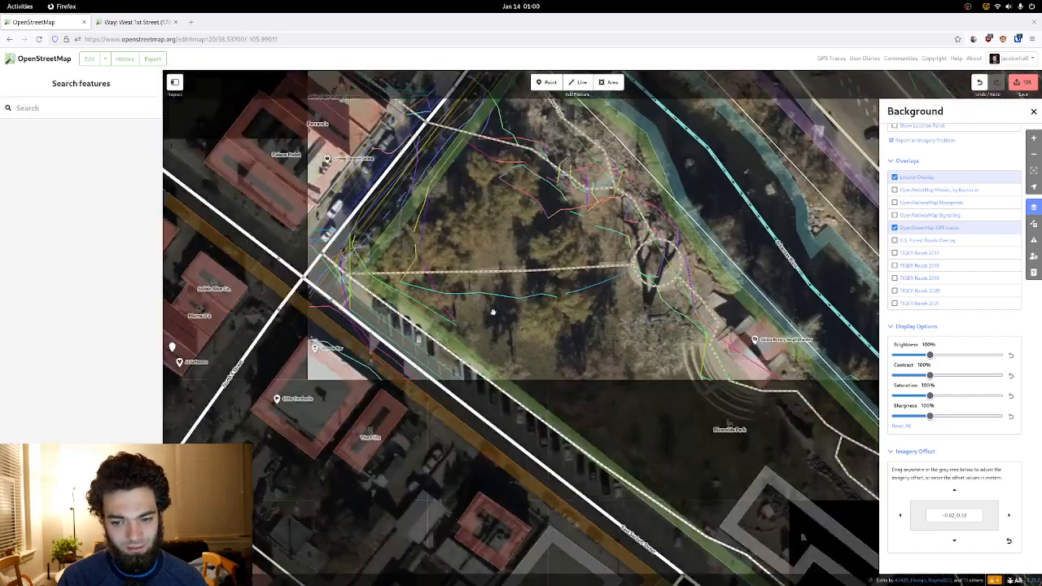
{"action": "left_click_drag", "start_coordinate": [493, 313], "coordinate": [521, 134]}
{"action": "left_click_drag", "start_coordinate": [562, 330], "coordinate": [472, 219]}
{"action": "left_click_drag", "start_coordinate": [488, 303], "coordinate": [668, 91]}
{"action": "scroll", "coordinate": [512, 209], "scroll_direction": "down", "scroll_amount": 3}
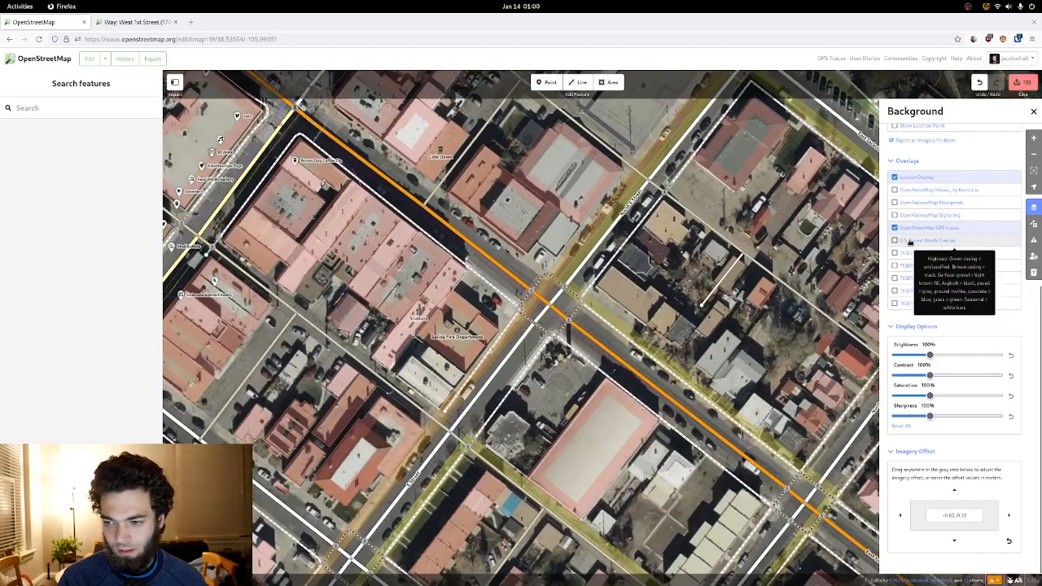
- Turn off the OpenStreetMap GPS traces overlay and tag the untagged line along West 1st Street's southwest side as Sidewalk
{"action": "left_click", "coordinate": [912, 229]}
{"action": "left_click_drag", "start_coordinate": [323, 193], "coordinate": [487, 310]}
{"action": "scroll", "coordinate": [386, 196], "scroll_direction": "up", "scroll_amount": 3}
{"action": "left_click_drag", "start_coordinate": [402, 186], "coordinate": [447, 234]}
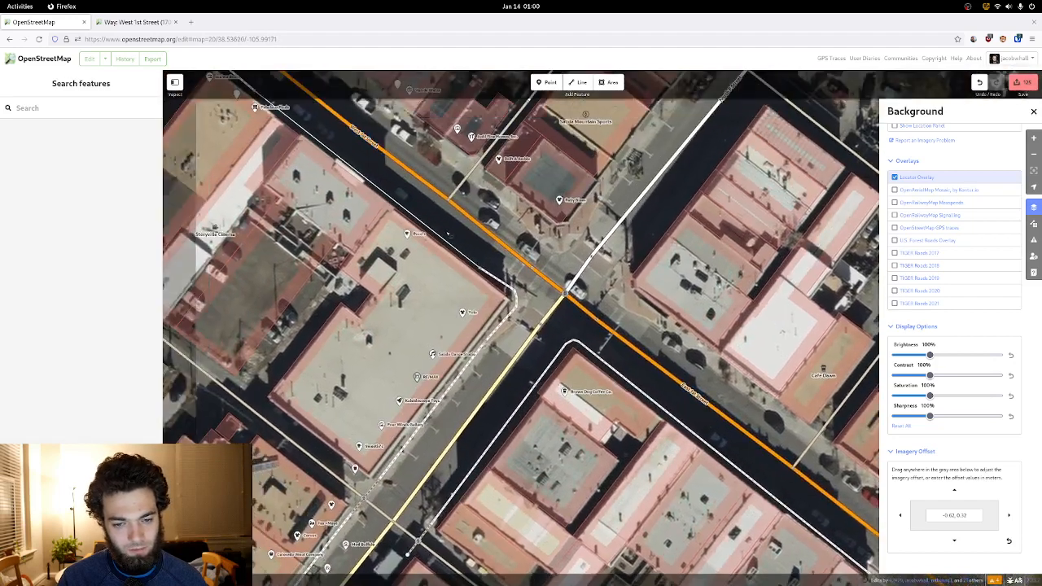
{"action": "scroll", "coordinate": [446, 233], "scroll_direction": "up", "scroll_amount": 1}
{"action": "left_click", "coordinate": [447, 234]}
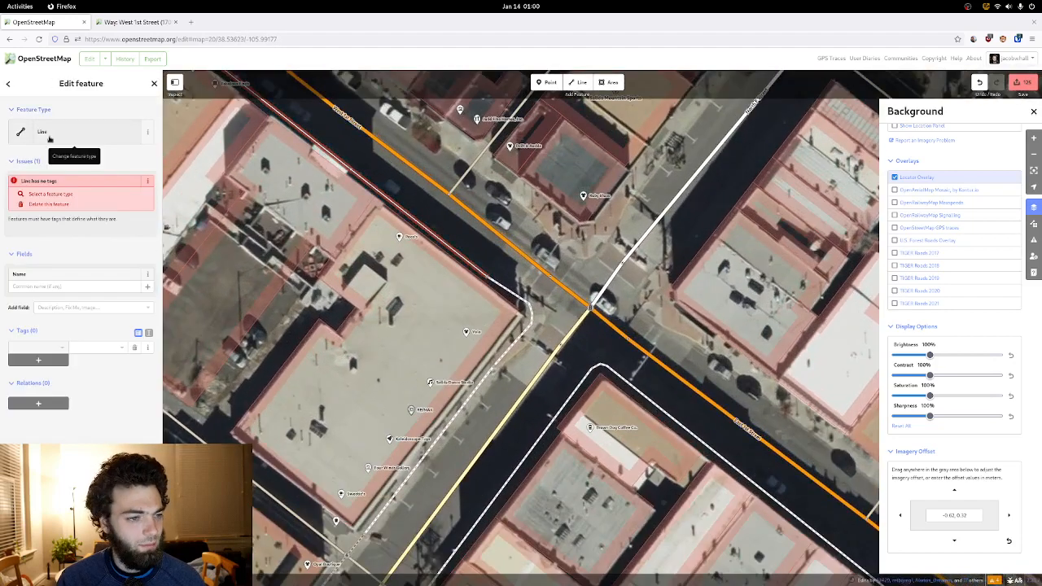
{"action": "left_click", "coordinate": [49, 138]}
{"action": "left_click", "coordinate": [86, 172]}
- Inspect the new sidewalk around the G Street corner and its open end against the aerial imagery
{"action": "left_click_drag", "start_coordinate": [260, 186], "coordinate": [446, 389]}
{"action": "left_click_drag", "start_coordinate": [243, 146], "coordinate": [418, 270]}
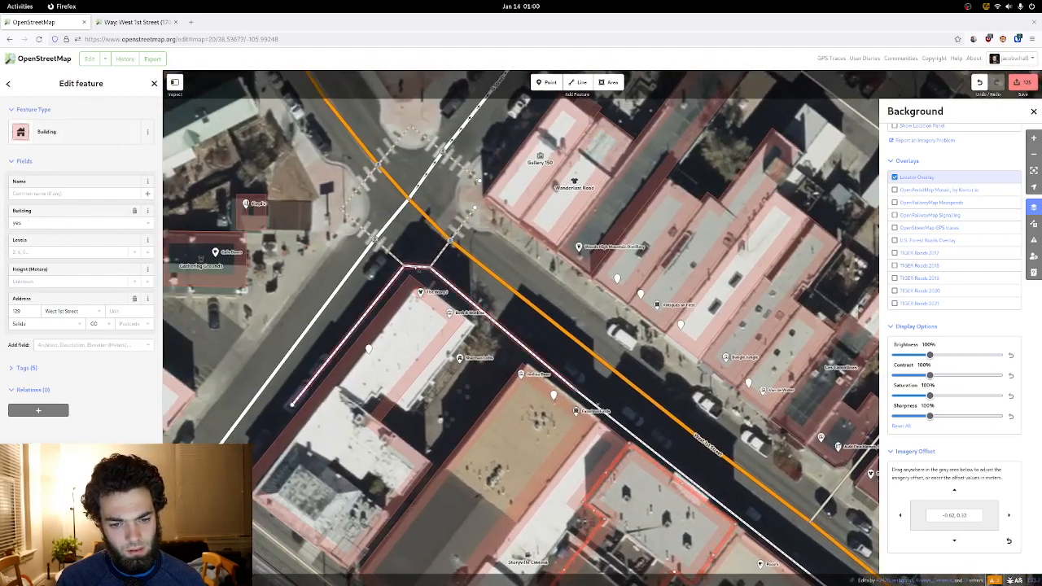
{"action": "left_click", "coordinate": [418, 270]}
{"action": "left_click_drag", "start_coordinate": [279, 413], "coordinate": [411, 205]}
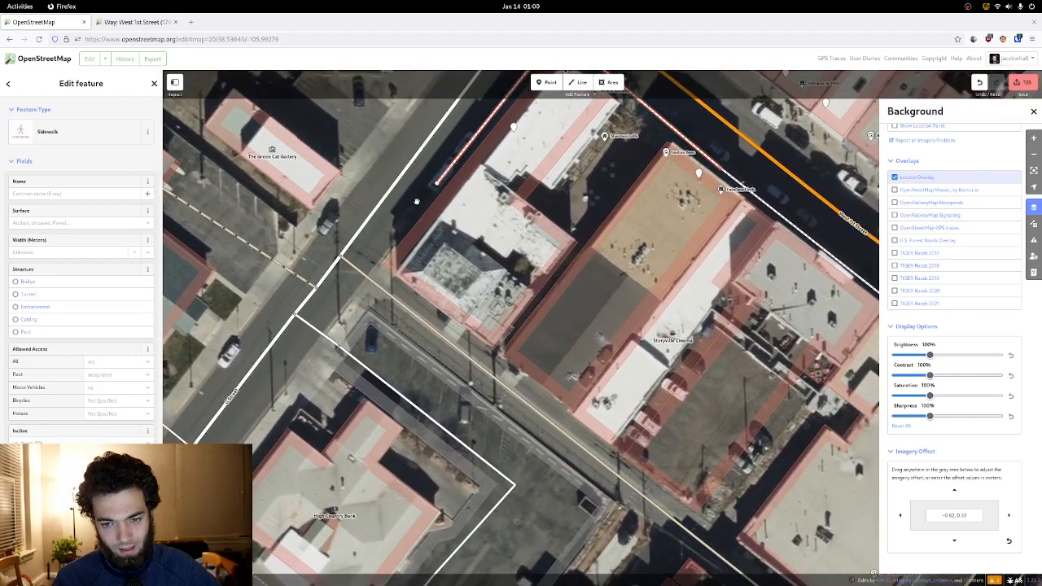
{"action": "scroll", "coordinate": [472, 178], "scroll_direction": "up", "scroll_amount": 3}
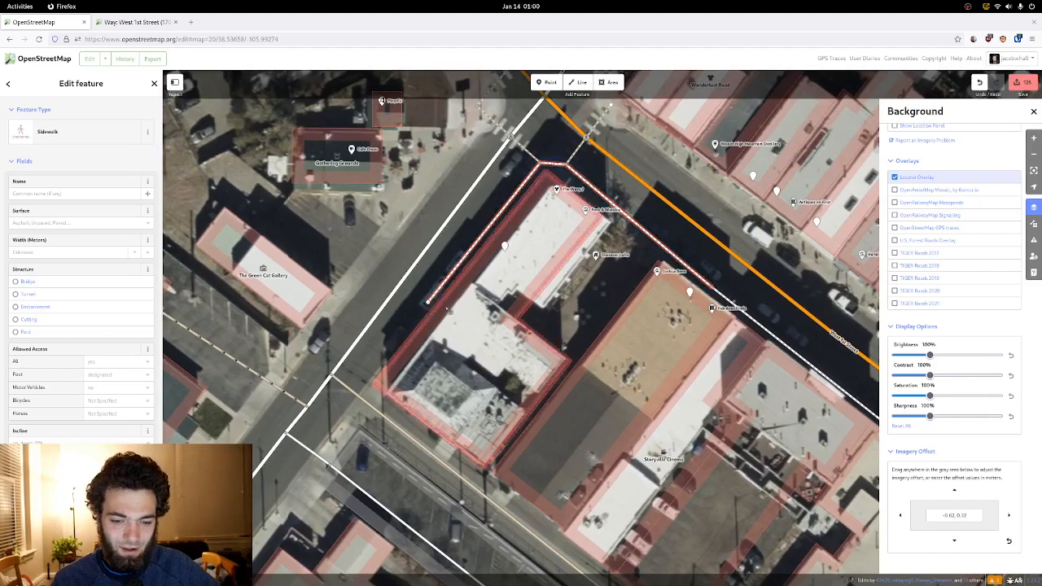
{"action": "scroll", "coordinate": [421, 305], "scroll_direction": "up", "scroll_amount": 5}
{"action": "scroll", "coordinate": [449, 344], "scroll_direction": "down", "scroll_amount": 3}
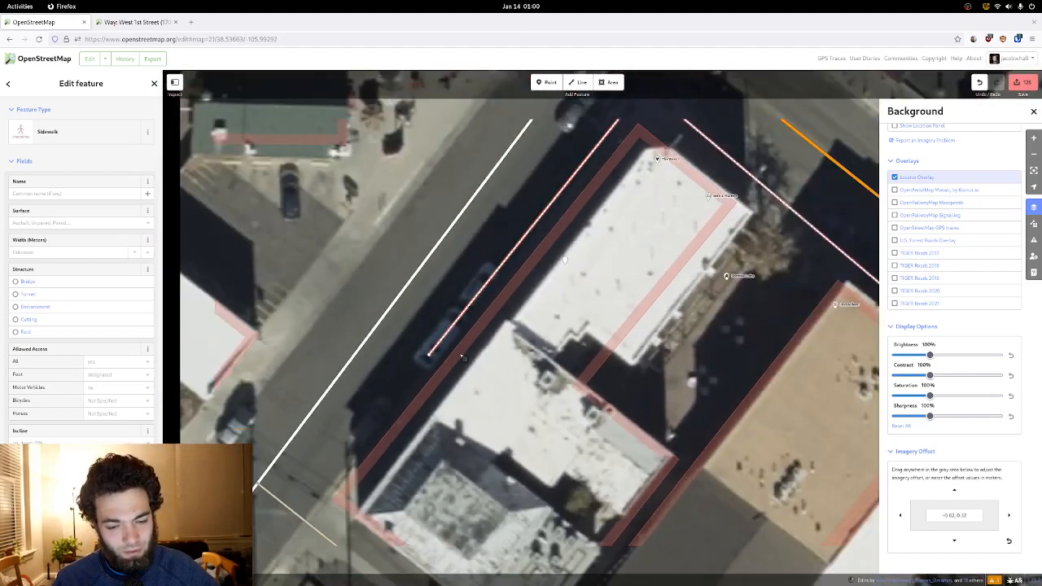
{"action": "scroll", "coordinate": [460, 356], "scroll_direction": "down", "scroll_amount": 3}
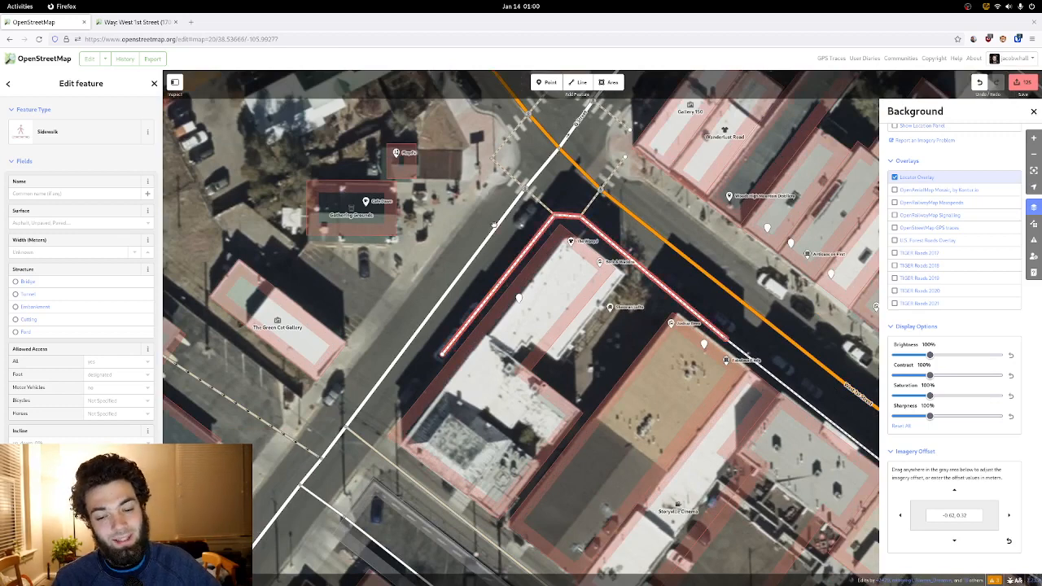
{"action": "key", "text": "Escape"}
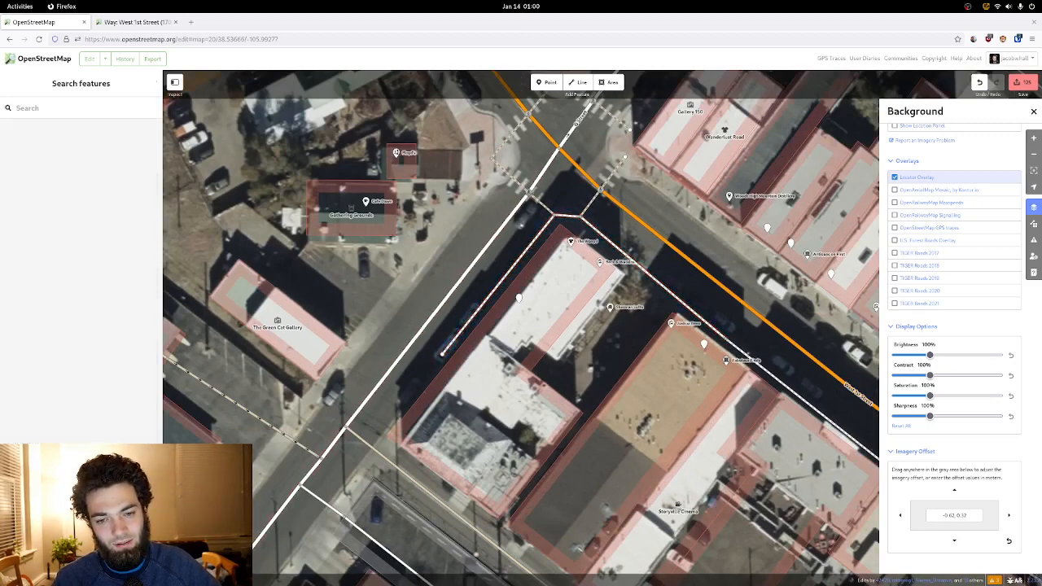
- Examine the marked crossing over G Street and the G Street block down to West 2nd Street
{"action": "left_click", "coordinate": [527, 192]}
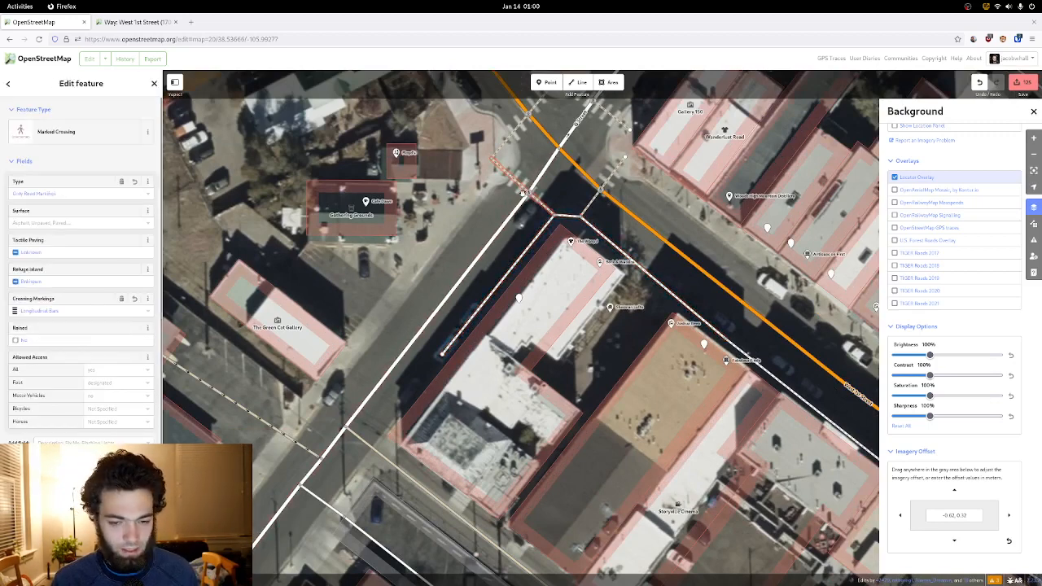
{"action": "key", "text": "Escape"}
{"action": "left_click_drag", "start_coordinate": [461, 256], "coordinate": [490, 171]}
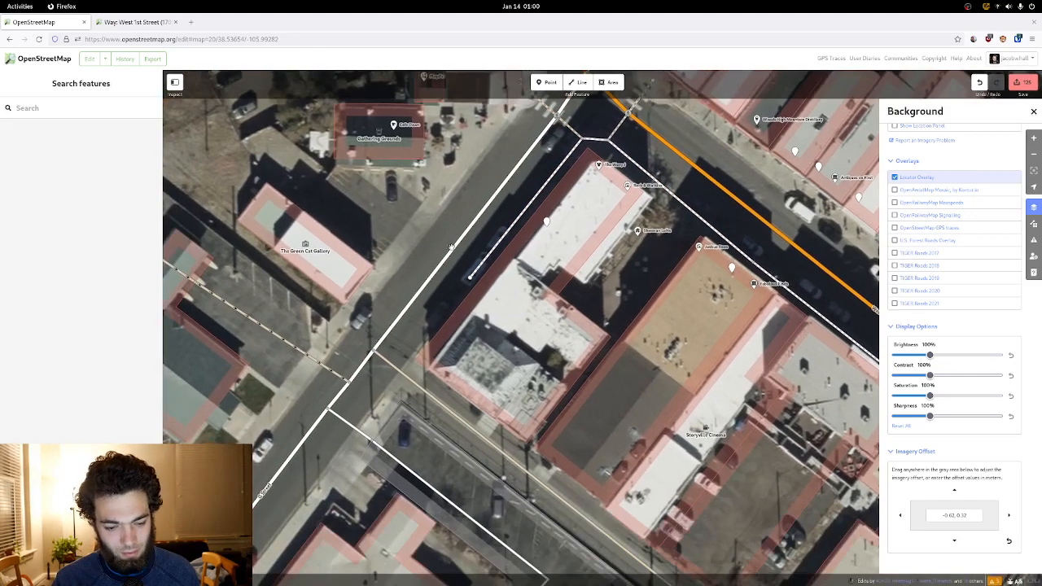
{"action": "left_click_drag", "start_coordinate": [428, 305], "coordinate": [444, 252]}
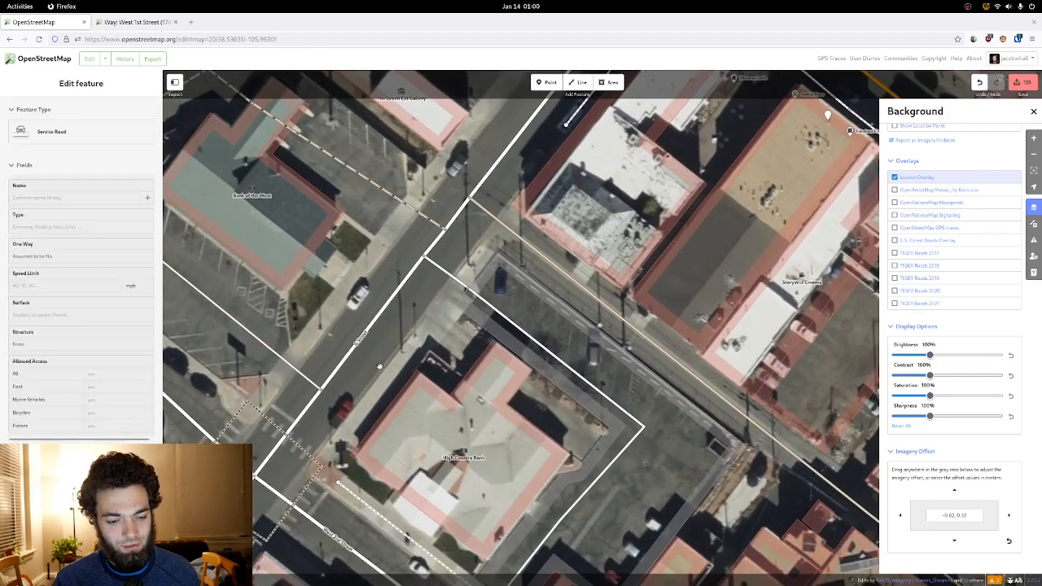
{"action": "left_click_drag", "start_coordinate": [356, 392], "coordinate": [407, 317]}
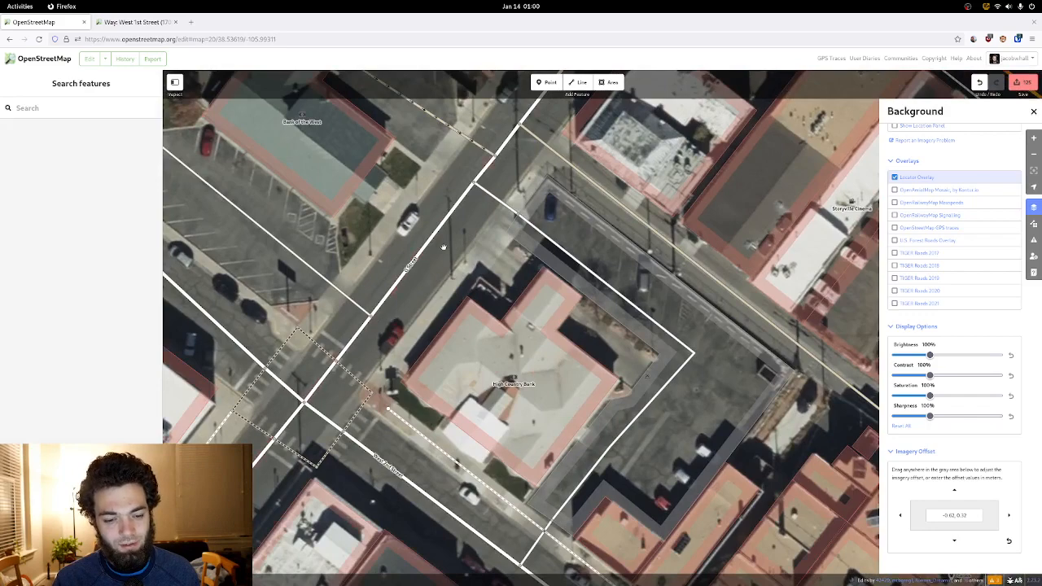
{"action": "left_click_drag", "start_coordinate": [442, 252], "coordinate": [314, 450]}
{"action": "left_click_drag", "start_coordinate": [516, 204], "coordinate": [410, 361]}
{"action": "left_click_drag", "start_coordinate": [483, 260], "coordinate": [529, 177]}
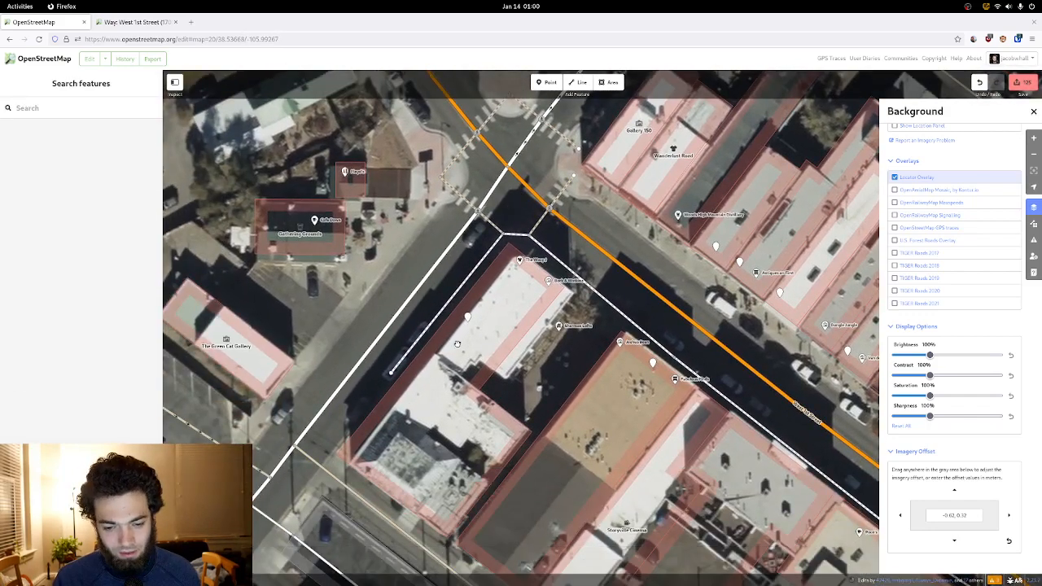
{"action": "left_click_drag", "start_coordinate": [472, 324], "coordinate": [497, 308]}
{"action": "scroll", "coordinate": [497, 308], "scroll_direction": "up", "scroll_amount": 2}
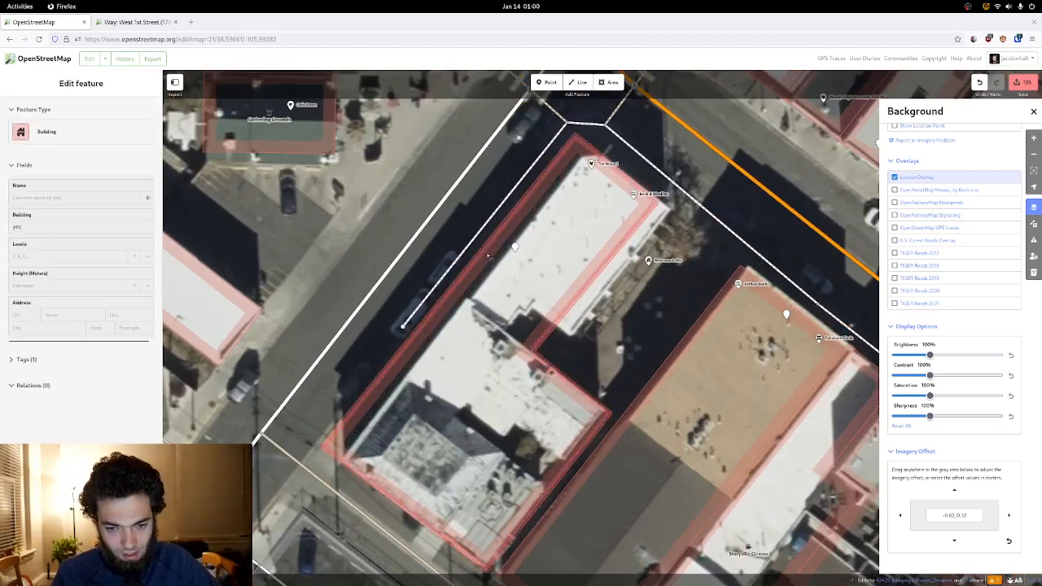
- Try to reshape the southeast edge of the building outline at the corner of G Street and West 1st Street
{"action": "left_click", "coordinate": [482, 255]}
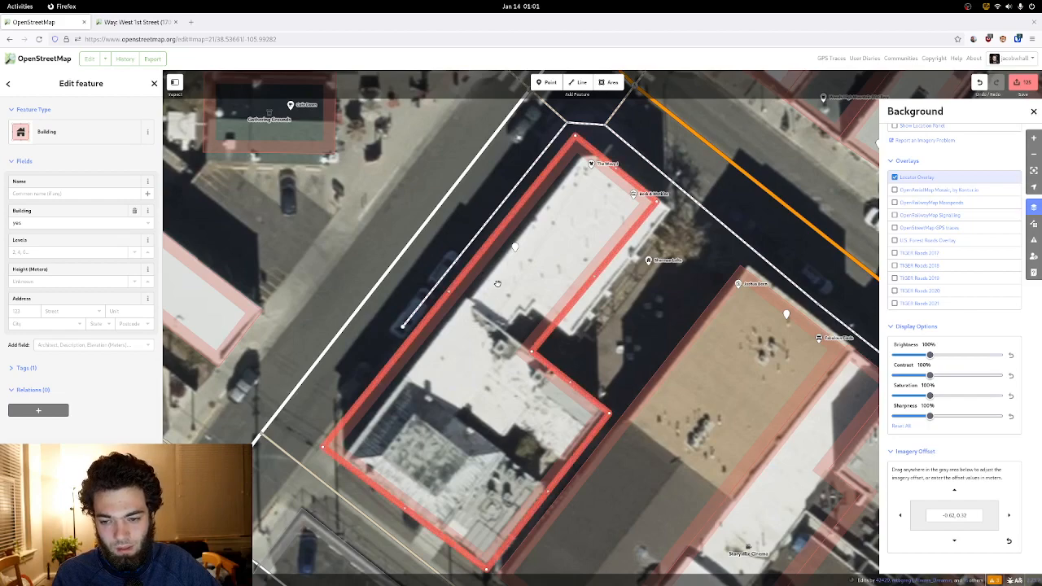
{"action": "left_click_drag", "start_coordinate": [498, 284], "coordinate": [422, 260]}
{"action": "left_click_drag", "start_coordinate": [426, 356], "coordinate": [423, 313]}
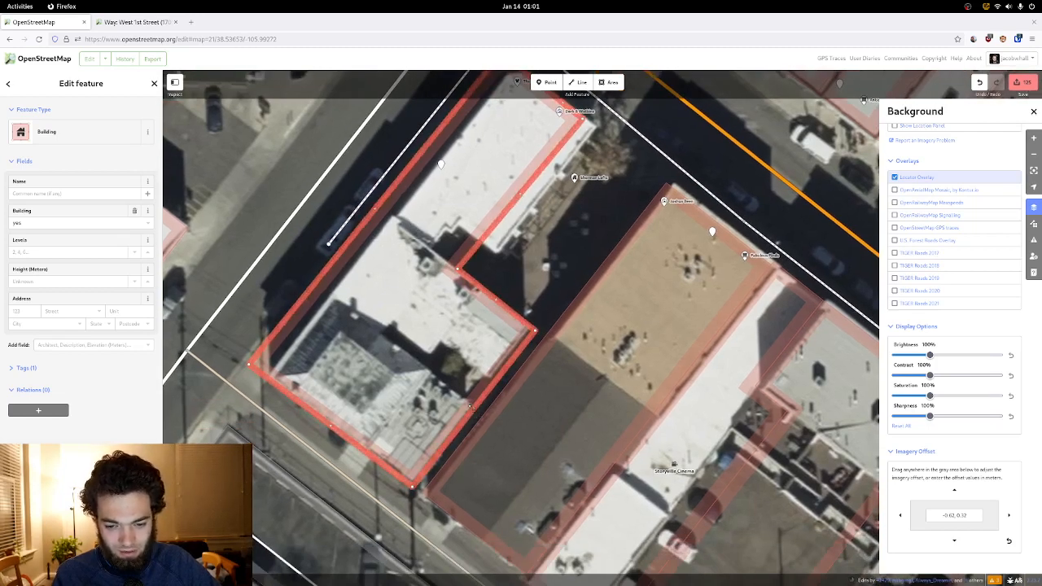
{"action": "left_click_drag", "start_coordinate": [473, 408], "coordinate": [414, 275]}
{"action": "key", "text": "ctrl+z"}
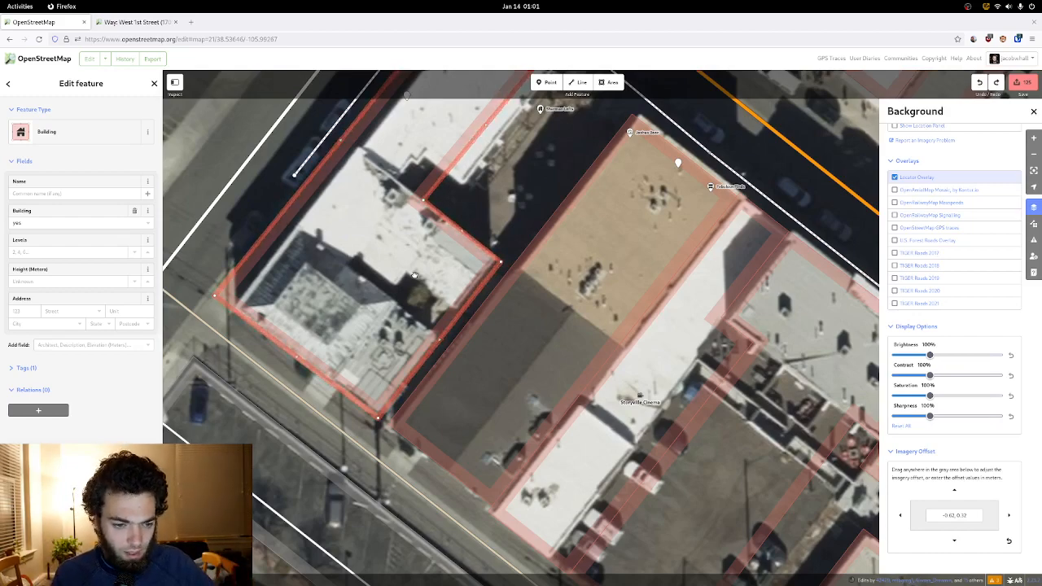
- Try to move the corner building's northernmost outline node inward onto the roof, and undo the move
{"action": "left_click_drag", "start_coordinate": [385, 250], "coordinate": [494, 313]}
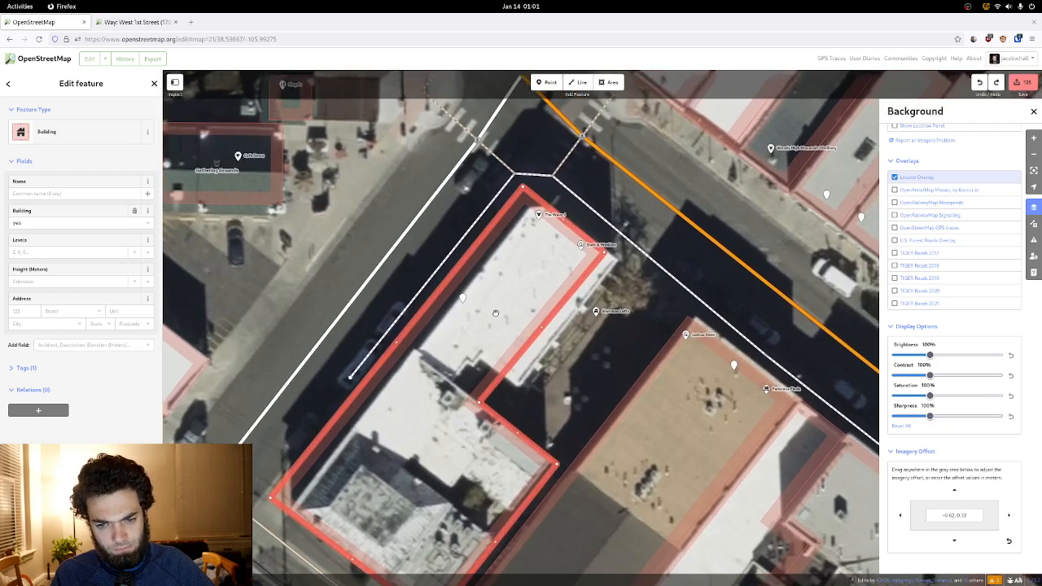
{"action": "left_click_drag", "start_coordinate": [523, 190], "coordinate": [534, 274]}
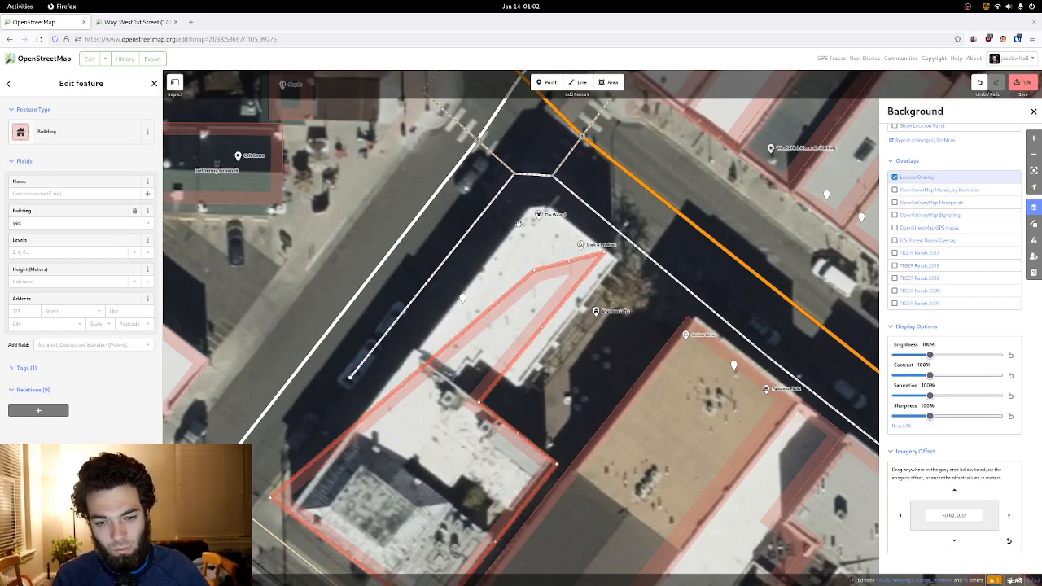
{"action": "left_click_drag", "start_coordinate": [509, 268], "coordinate": [521, 282]}
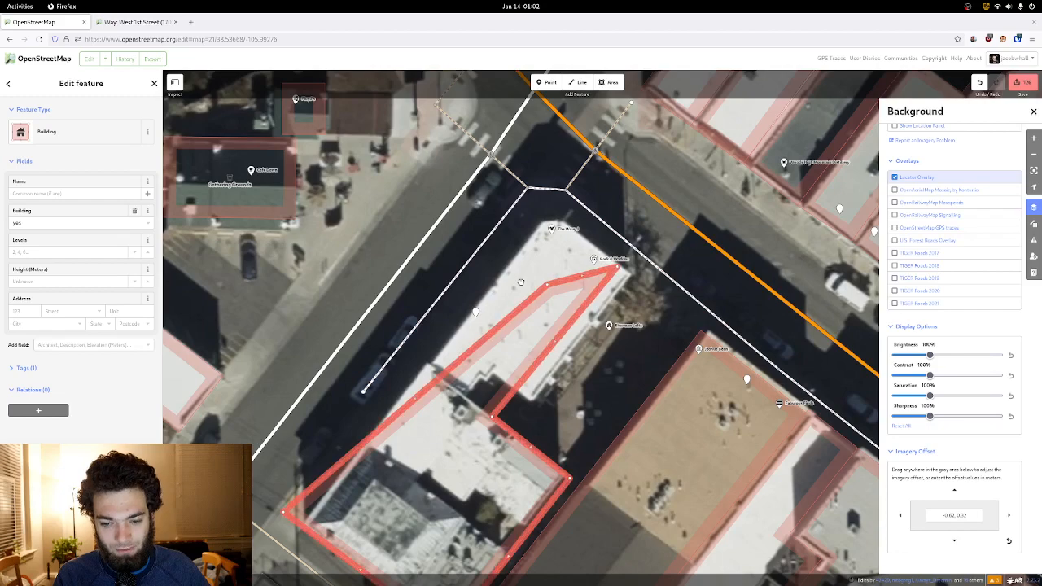
{"action": "left_click_drag", "start_coordinate": [528, 274], "coordinate": [508, 199]}
{"action": "key", "text": "ctrl+z"}
{"action": "left_click", "coordinate": [504, 280]}
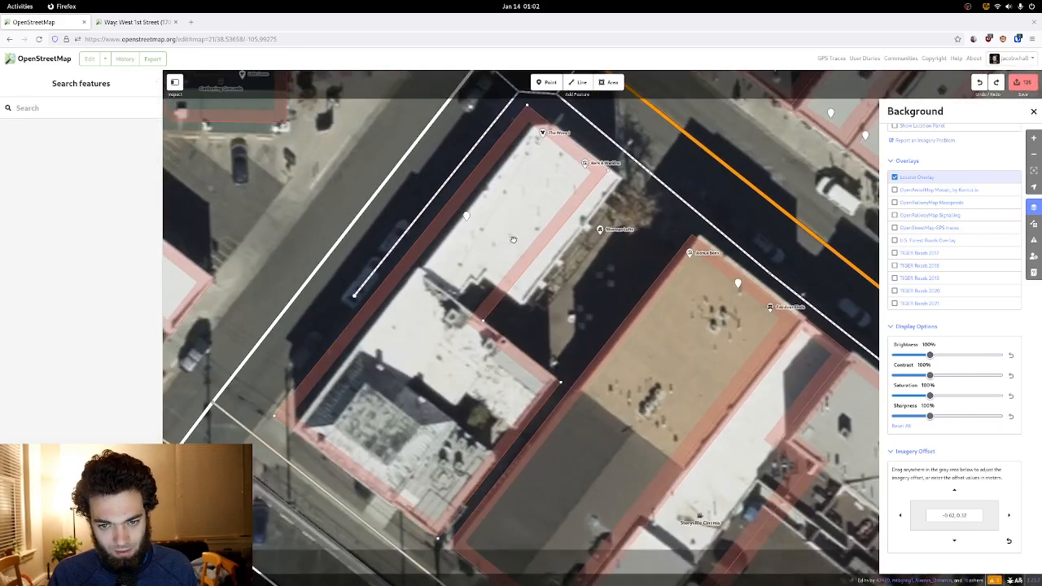
- Compare the outline of the building at G Street and West 1st Street with its roof in the imagery
{"action": "left_click_drag", "start_coordinate": [513, 239], "coordinate": [518, 225]}
{"action": "left_click_drag", "start_coordinate": [475, 298], "coordinate": [515, 210]}
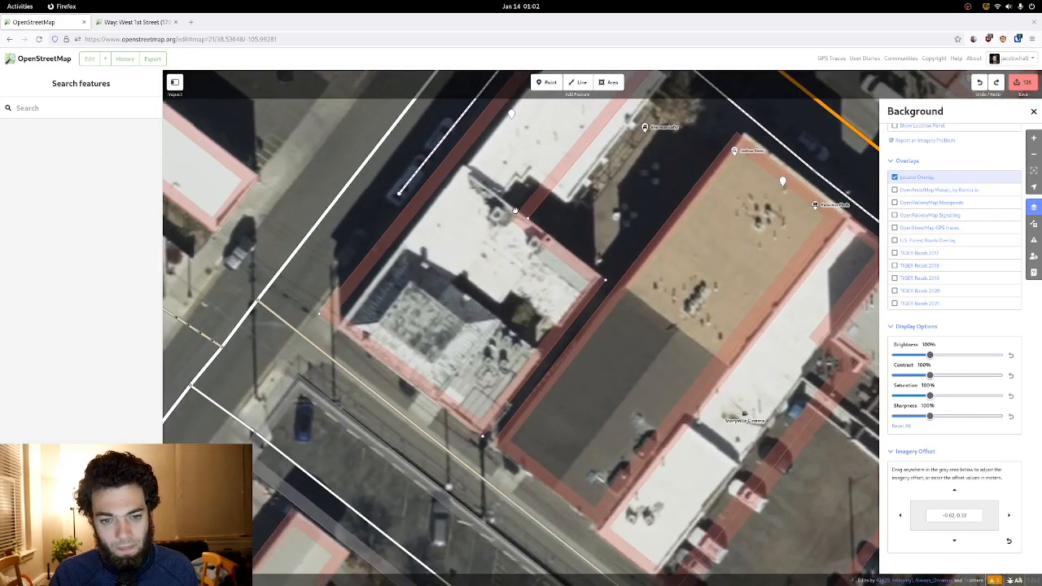
{"action": "left_click_drag", "start_coordinate": [468, 247], "coordinate": [540, 218]}
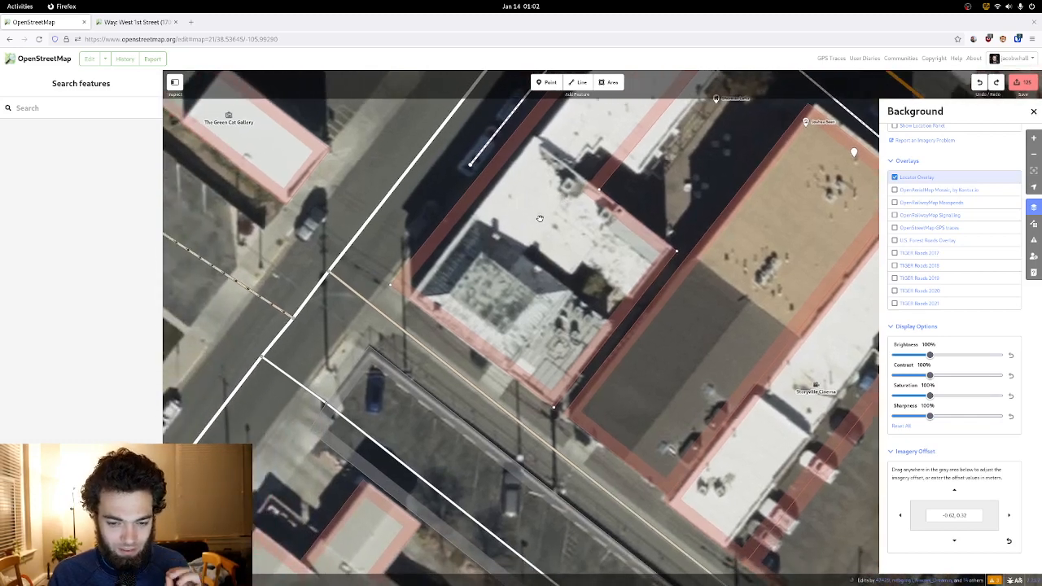
{"action": "left_click", "coordinate": [464, 217]}
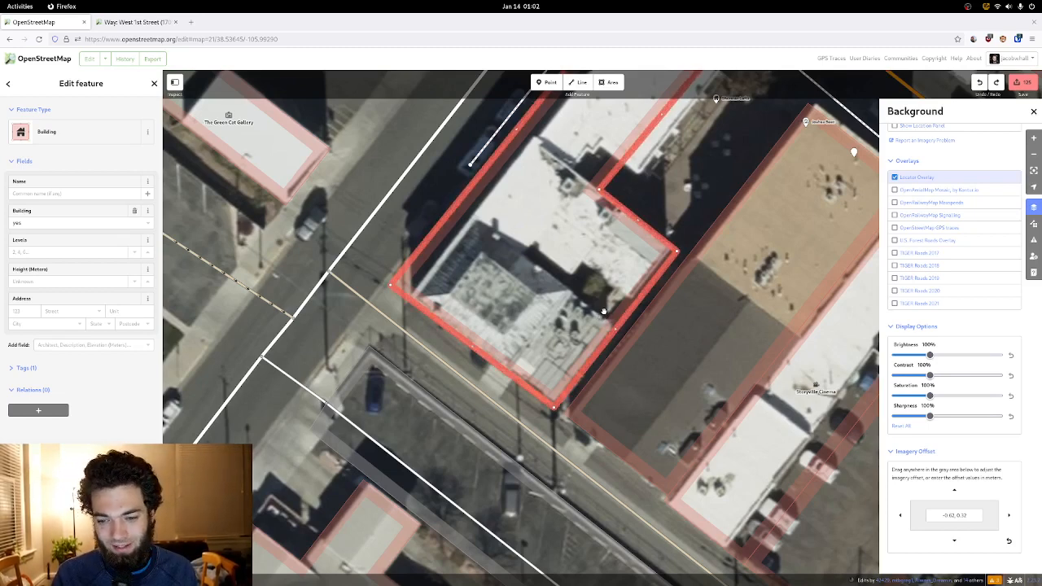
{"action": "left_click_drag", "start_coordinate": [603, 312], "coordinate": [458, 422]}
{"action": "left_click_drag", "start_coordinate": [553, 278], "coordinate": [525, 332]}
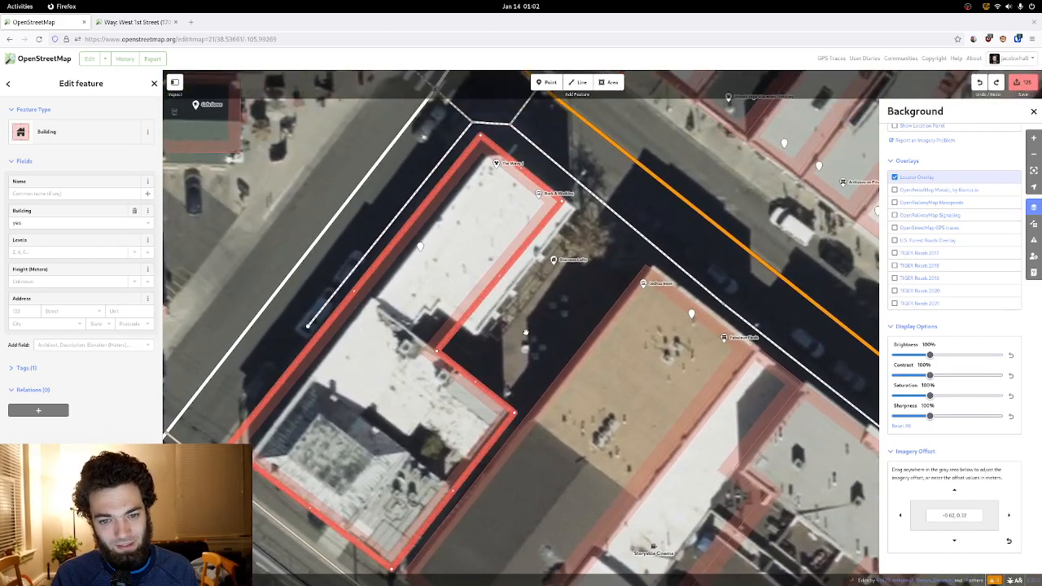
{"action": "left_click_drag", "start_coordinate": [519, 330], "coordinate": [576, 333]}
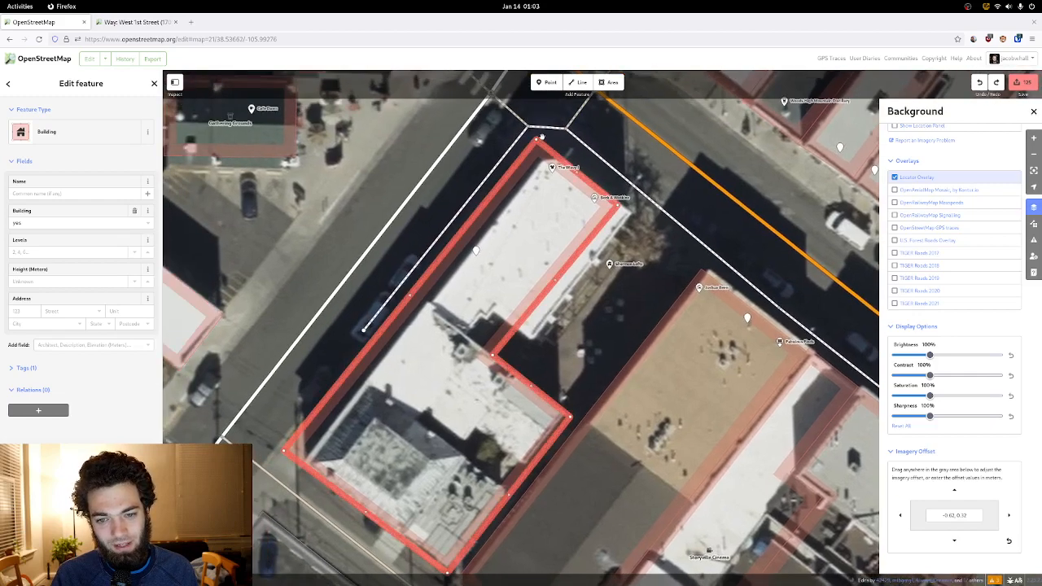
- Reshape the north corner of the building outline at G Street and West 1st Street to follow the roof's cut-off corner
{"action": "mouse_move", "coordinate": [538, 140]}
{"action": "left_mouse_down"}
{"action": "mouse_move", "coordinate": [547, 166]}
{"action": "mouse_move", "coordinate": [549, 156]}
{"action": "left_mouse_up"}
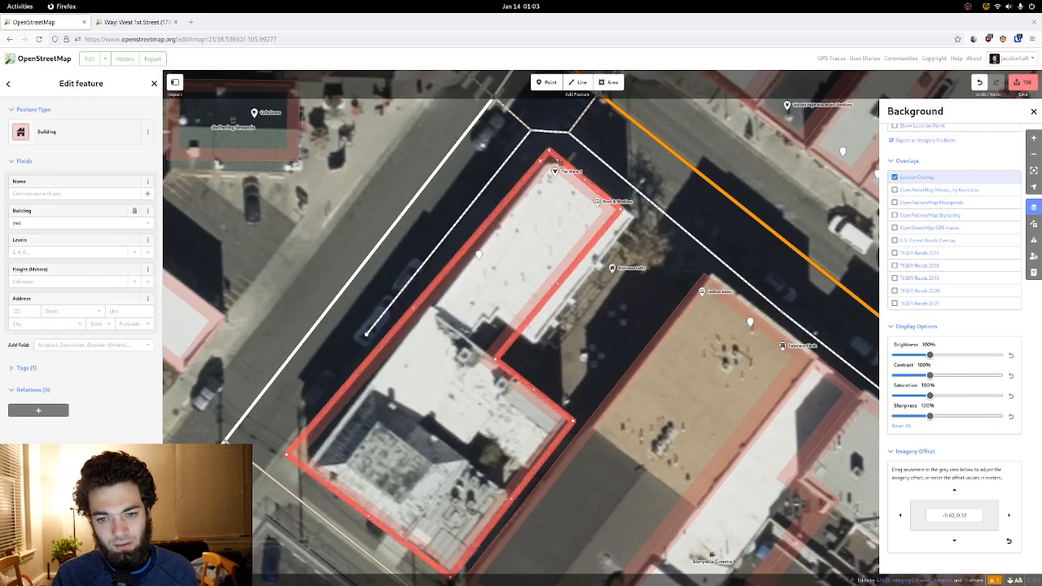
{"action": "mouse_move", "coordinate": [550, 150]}
{"action": "left_mouse_down"}
{"action": "mouse_move", "coordinate": [564, 161]}
{"action": "mouse_move", "coordinate": [541, 160]}
{"action": "left_mouse_up"}
{"action": "left_click_drag", "start_coordinate": [534, 217], "coordinate": [525, 285]}
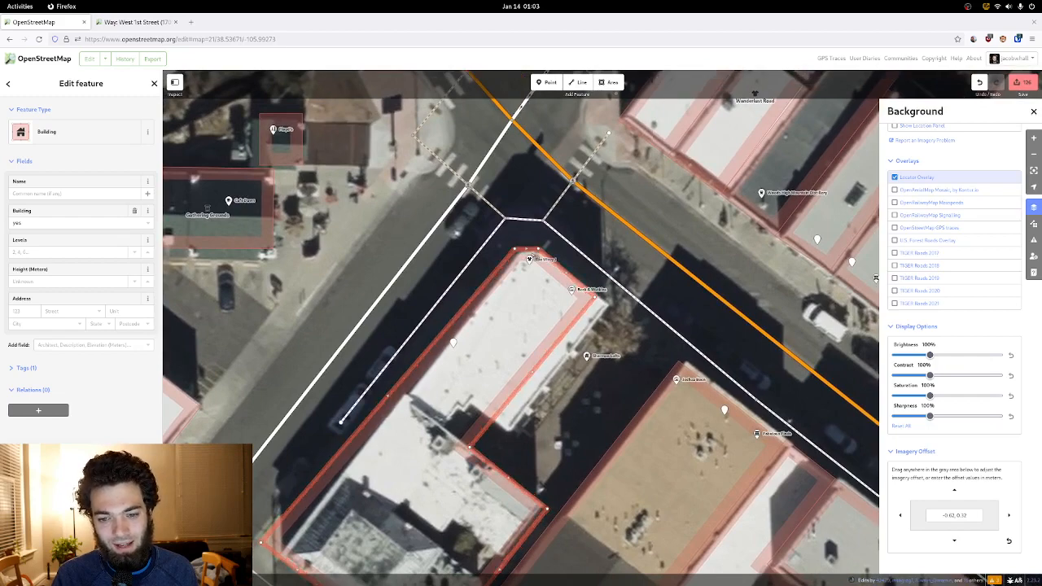
{"action": "left_click_drag", "start_coordinate": [538, 248], "coordinate": [536, 247]}
- Move the west corner node of the same building outline inward onto the roof's corner beside the alley
{"action": "left_click_drag", "start_coordinate": [350, 497], "coordinate": [503, 244]}
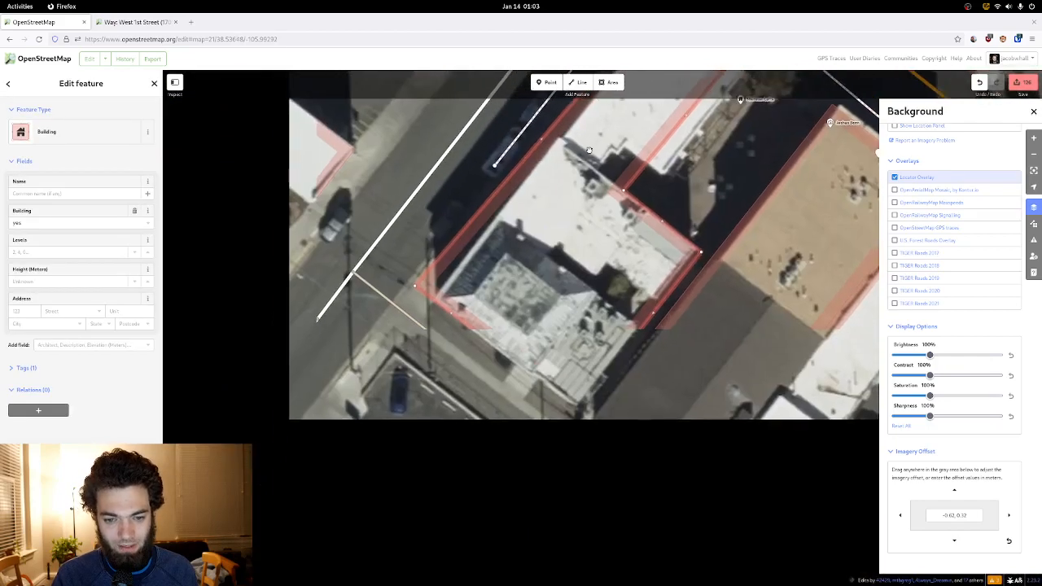
{"action": "left_click", "coordinate": [429, 301]}
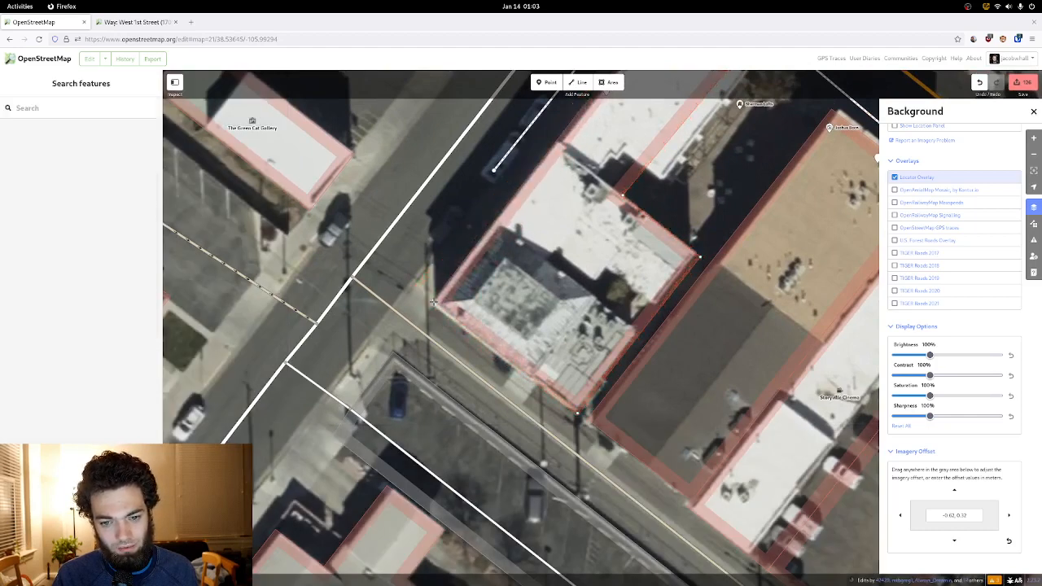
{"action": "left_click_drag", "start_coordinate": [433, 301], "coordinate": [435, 302]}
{"action": "left_click_drag", "start_coordinate": [507, 247], "coordinate": [491, 324]}
{"action": "left_click", "coordinate": [510, 236]}
{"action": "left_click_drag", "start_coordinate": [559, 223], "coordinate": [480, 360]}
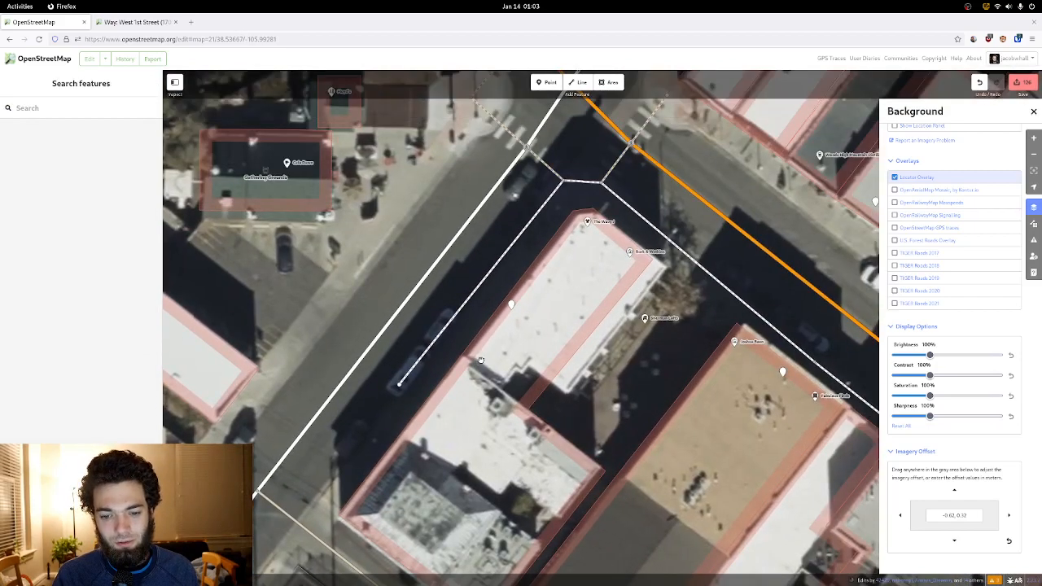
- Move the outline's inner corner on the southeast side onto the roof's inner corner and add a node for the notch
{"action": "left_click_drag", "start_coordinate": [518, 327], "coordinate": [502, 355]}
{"action": "left_click_drag", "start_coordinate": [592, 273], "coordinate": [587, 175]}
{"action": "left_click", "coordinate": [507, 343]}
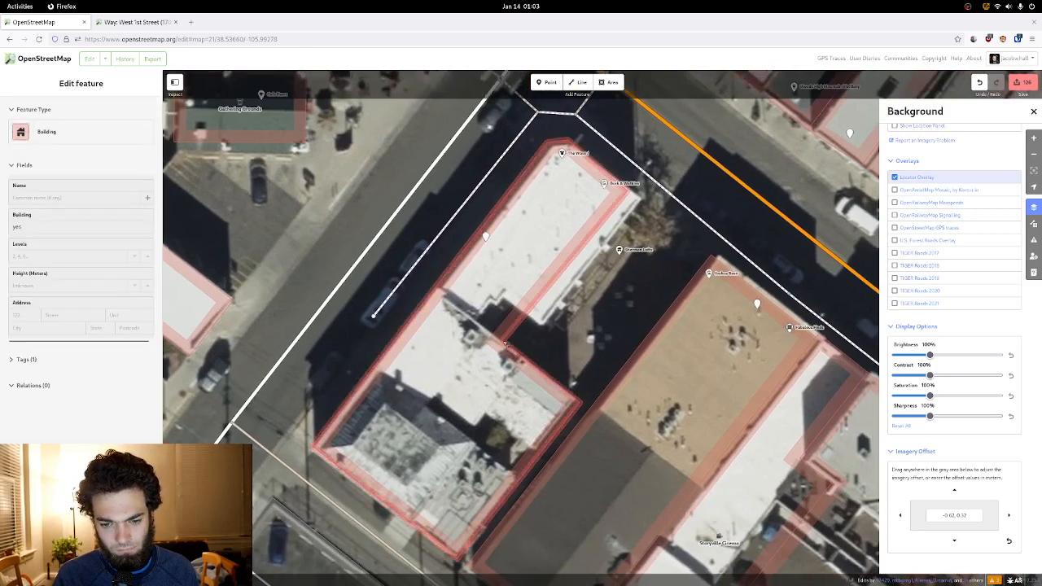
{"action": "key", "text": "Escape"}
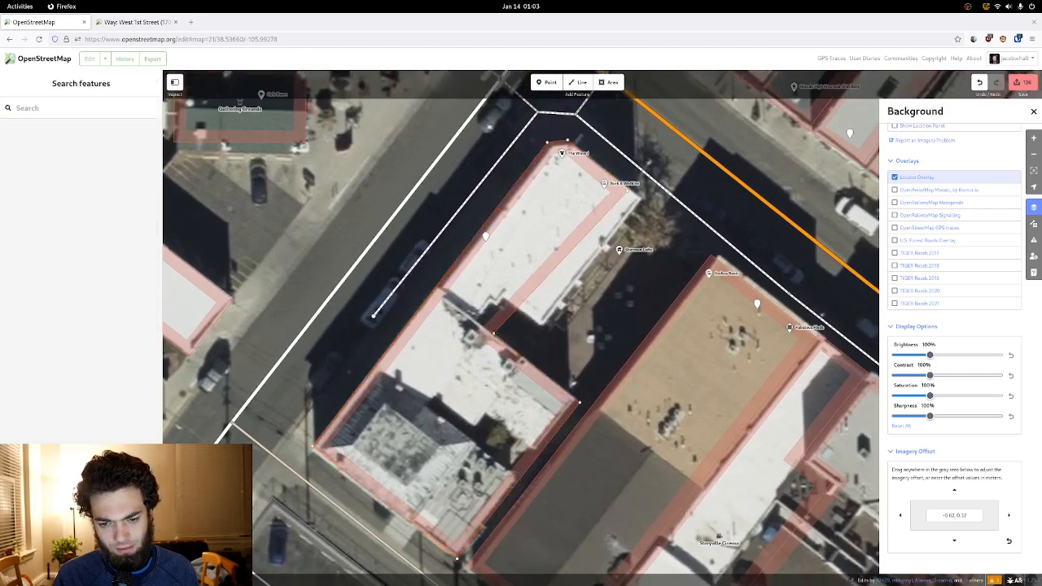
{"action": "left_click", "coordinate": [512, 319]}
{"action": "key", "text": "Escape"}
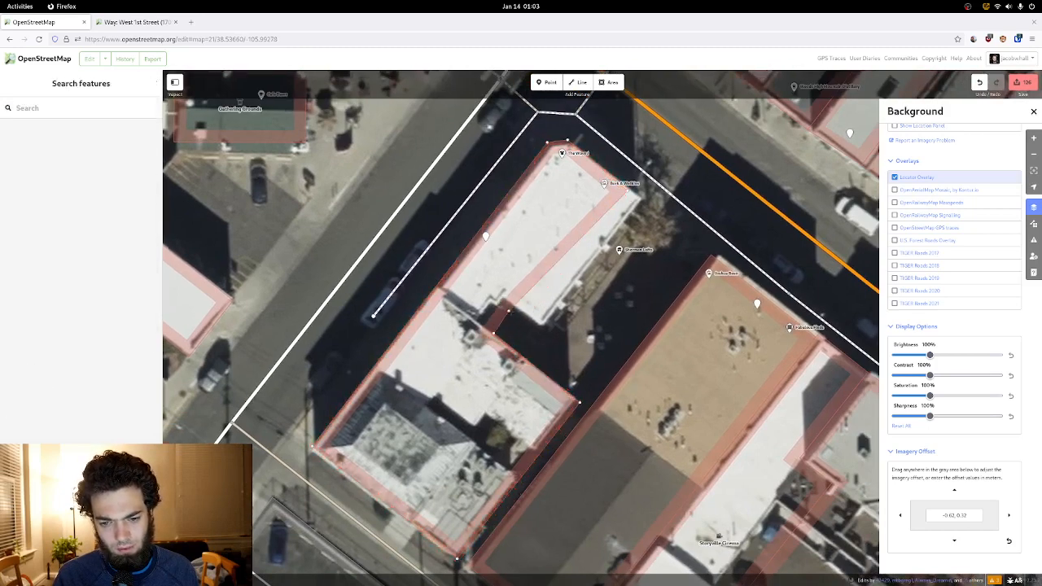
- Add the notch's outer corner node and align the outline's southeast edge and east corner with the roof
{"action": "left_click", "coordinate": [521, 306]}
{"action": "key", "text": "Escape"}
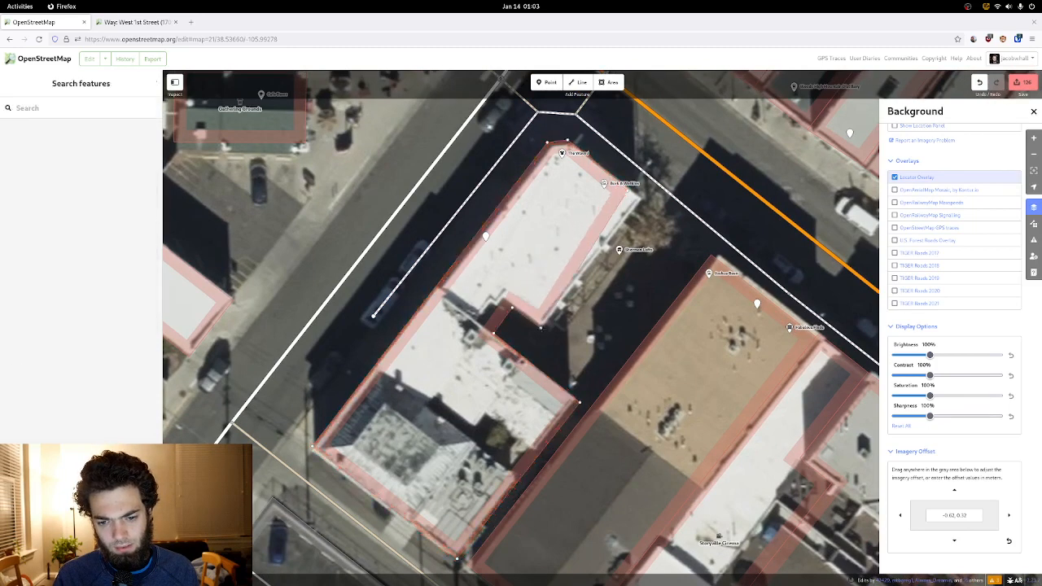
{"action": "left_click", "coordinate": [543, 329]}
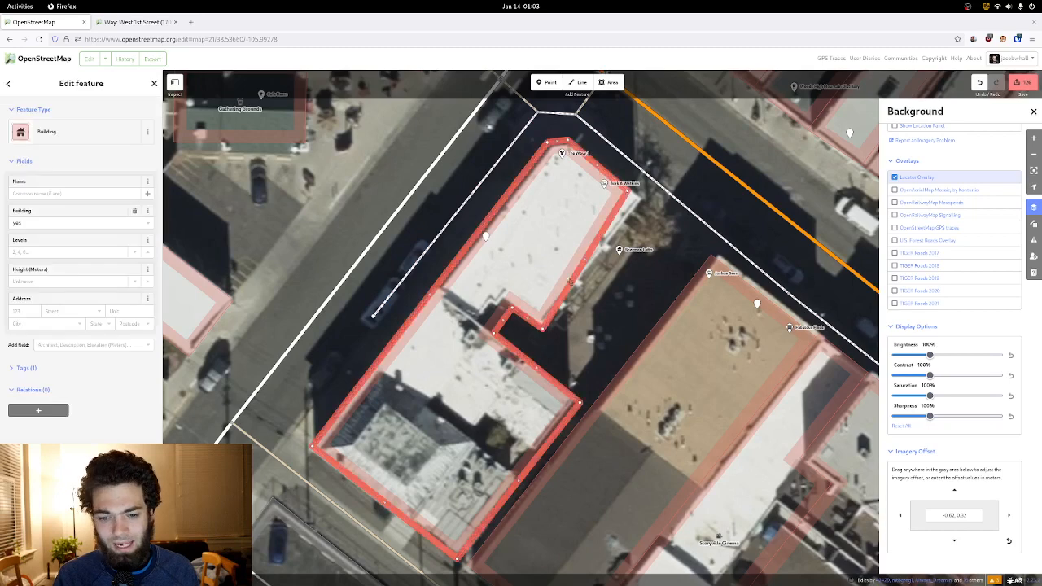
{"action": "key", "text": "Escape"}
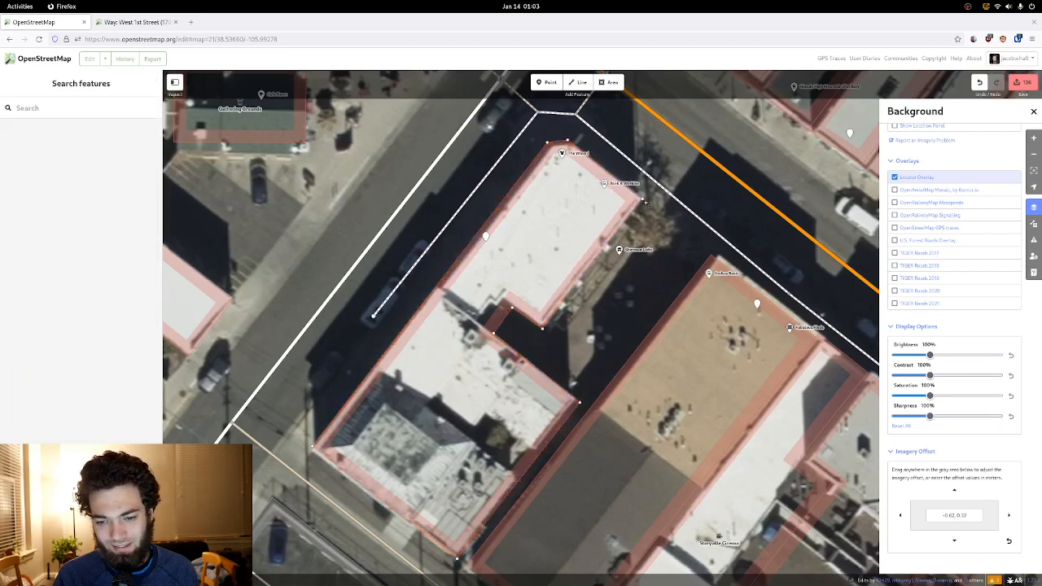
- Compare the reshaped building outline with the roof imagery, from the alley side up to the intersection of G Street and West 1st Street
{"action": "left_click_drag", "start_coordinate": [641, 225], "coordinate": [660, 135]}
{"action": "left_click_drag", "start_coordinate": [586, 309], "coordinate": [610, 215]}
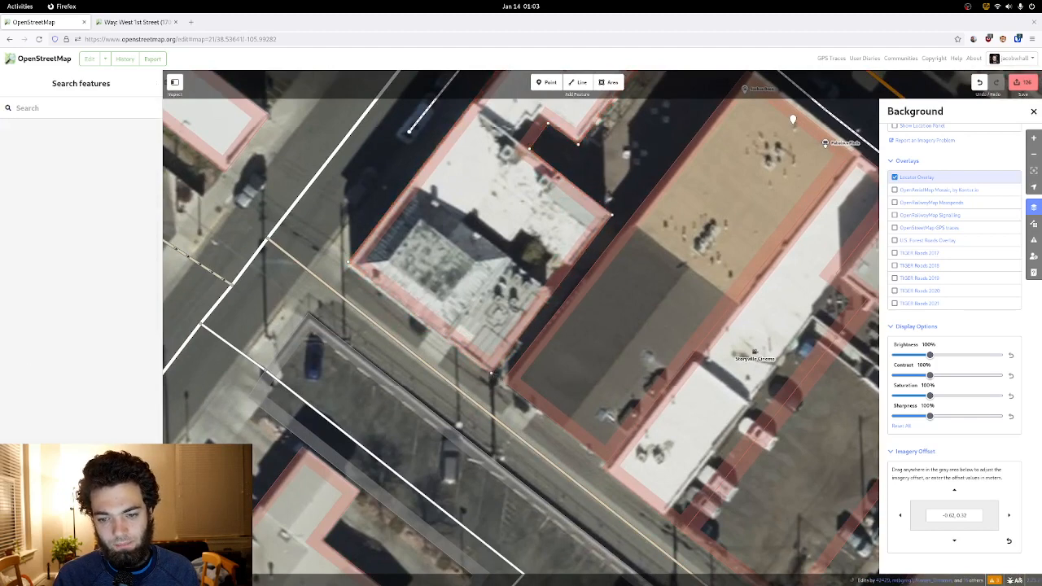
{"action": "left_click", "coordinate": [491, 374]}
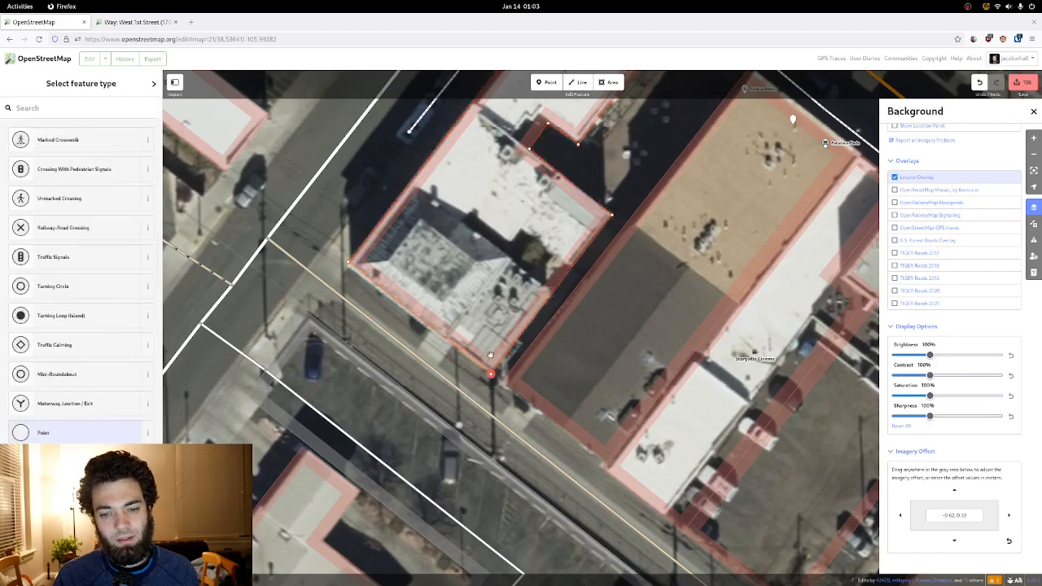
{"action": "left_click_drag", "start_coordinate": [553, 200], "coordinate": [490, 369]}
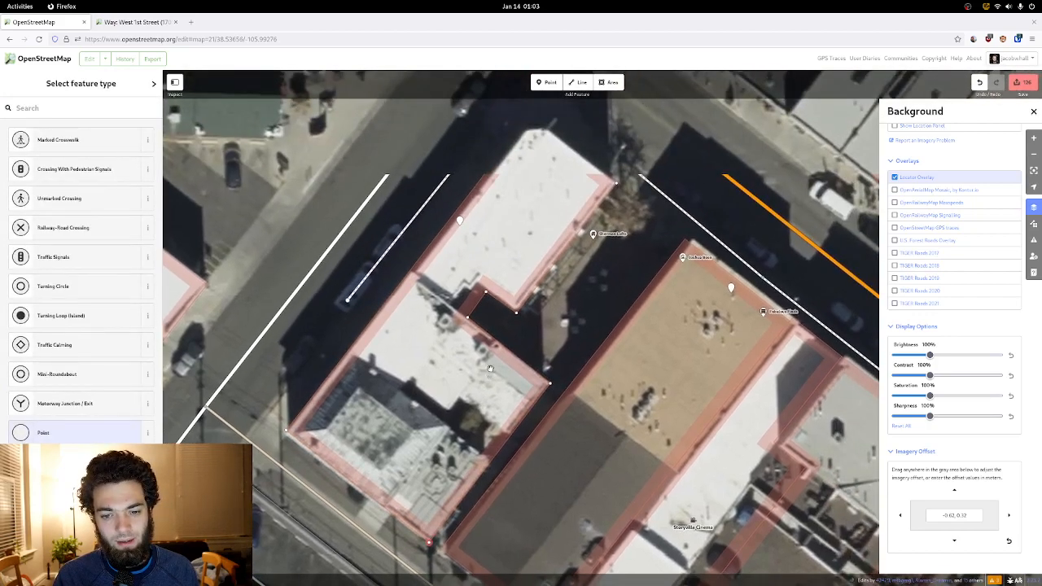
{"action": "left_click", "coordinate": [490, 321]}
{"action": "left_click_drag", "start_coordinate": [489, 319], "coordinate": [503, 317]}
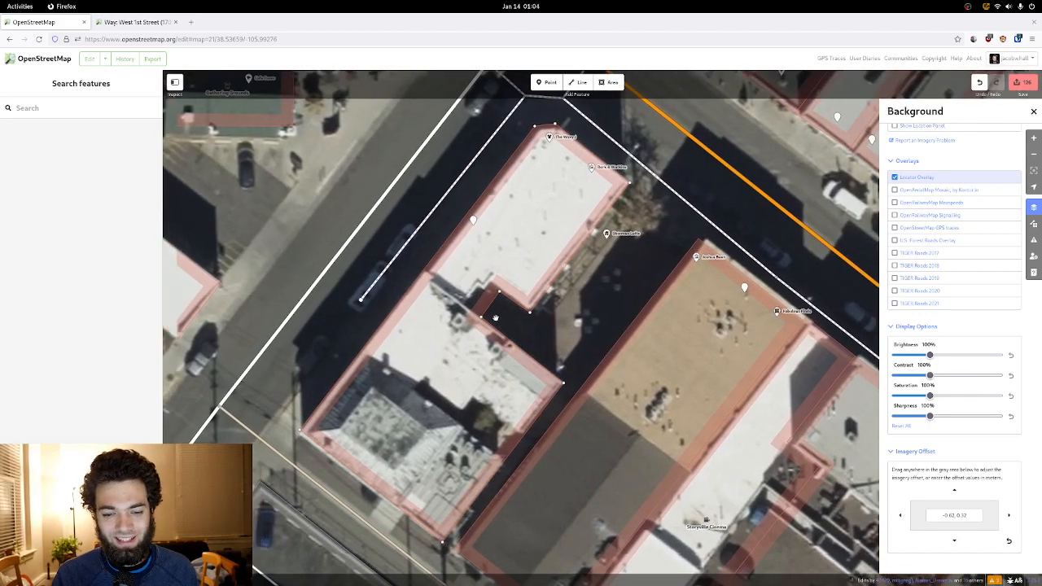
{"action": "mouse_move", "coordinate": [451, 358]}
{"action": "left_mouse_down"}
{"action": "mouse_move", "coordinate": [480, 314]}
{"action": "mouse_move", "coordinate": [463, 359]}
{"action": "left_mouse_up"}
{"action": "left_click", "coordinate": [500, 310]}
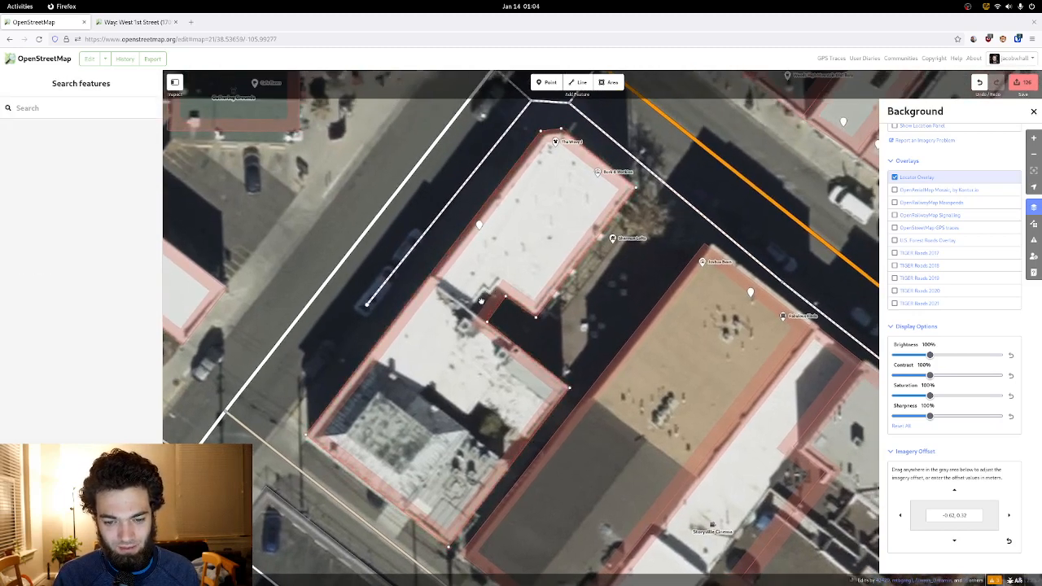
{"action": "left_click_drag", "start_coordinate": [502, 316], "coordinate": [511, 332]}
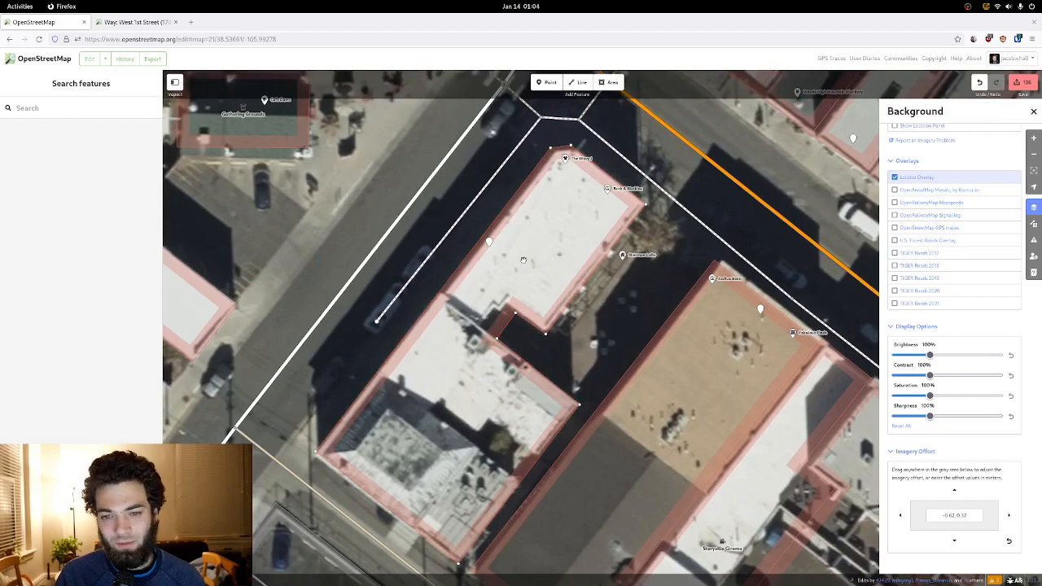
{"action": "left_click_drag", "start_coordinate": [538, 133], "coordinate": [518, 225]}
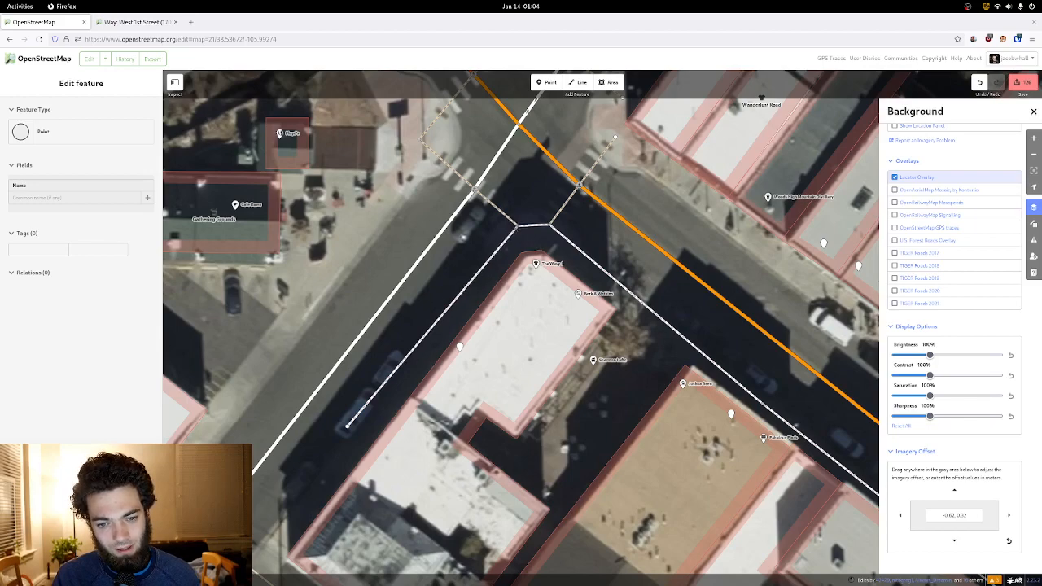
- Extend the G Street sidewalk southwest to the corner building's west corner beside the alley
{"action": "left_click_drag", "start_coordinate": [379, 415], "coordinate": [438, 325]}
{"action": "key", "text": "Escape"}
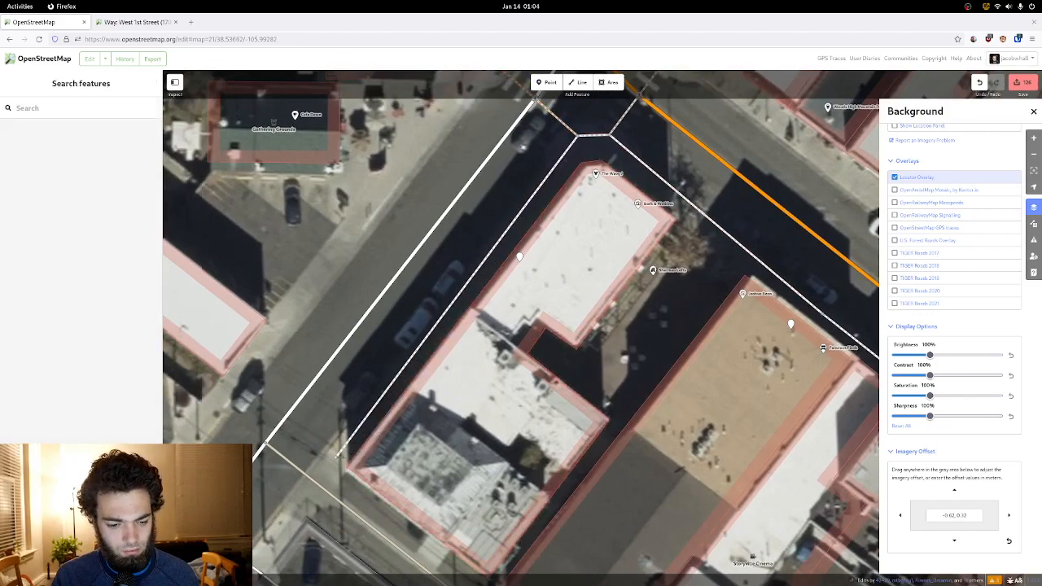
{"action": "left_click", "coordinate": [341, 458]}
- Continue the sidewalk along G Street from the building's west corner, across the alley and parking entrance, to the West 2nd Street corner
{"action": "left_click_drag", "start_coordinate": [346, 432], "coordinate": [452, 287]}
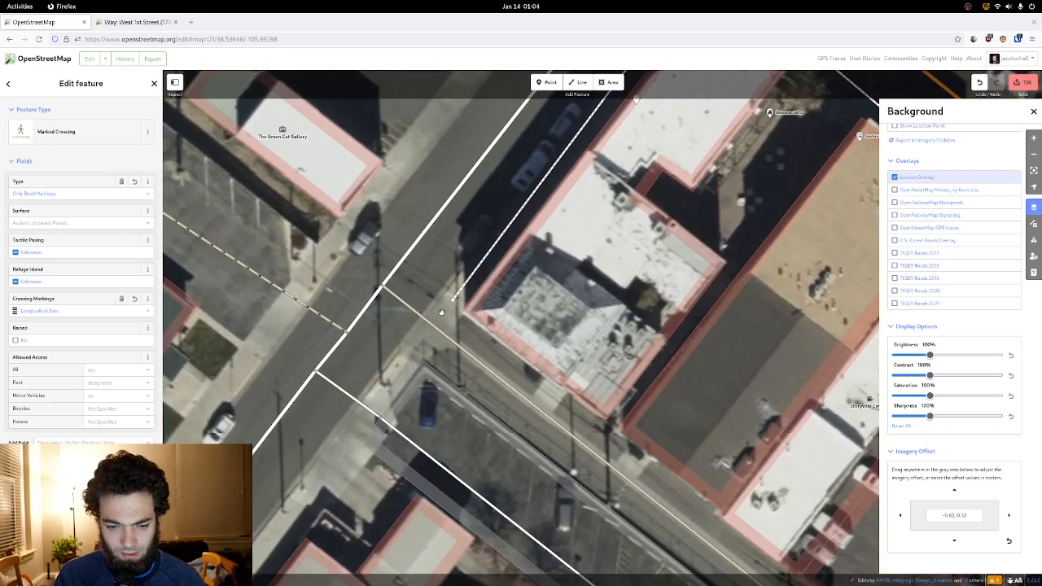
{"action": "left_click_drag", "start_coordinate": [440, 312], "coordinate": [441, 272]}
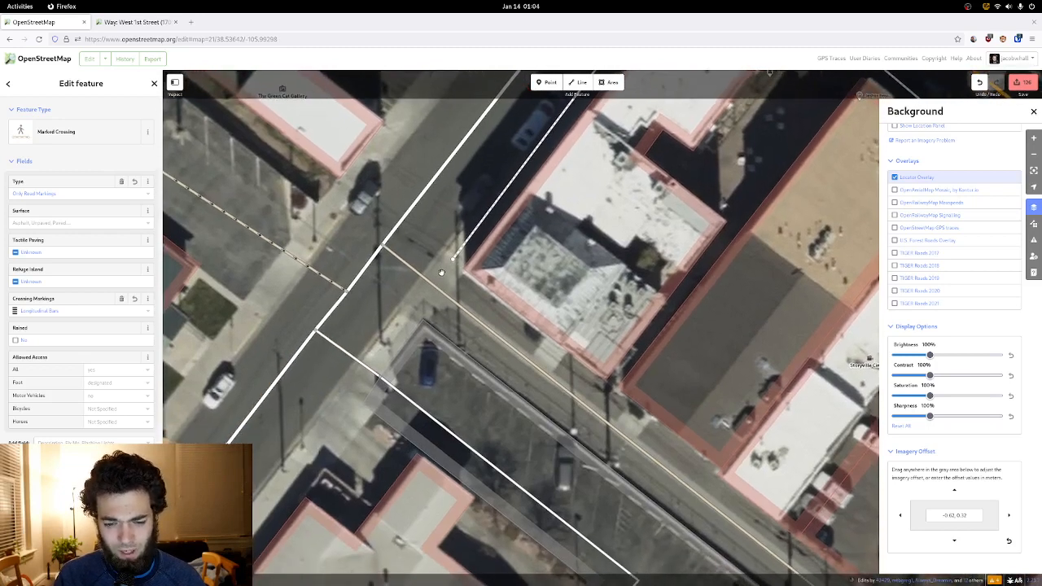
{"action": "left_click_drag", "start_coordinate": [444, 272], "coordinate": [439, 276]}
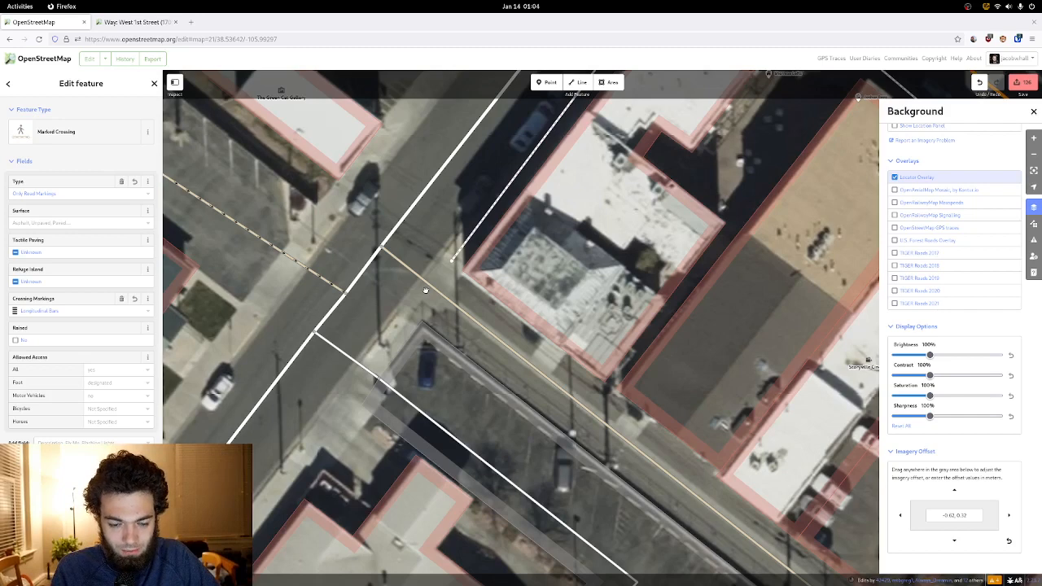
{"action": "left_click_drag", "start_coordinate": [427, 290], "coordinate": [476, 213]}
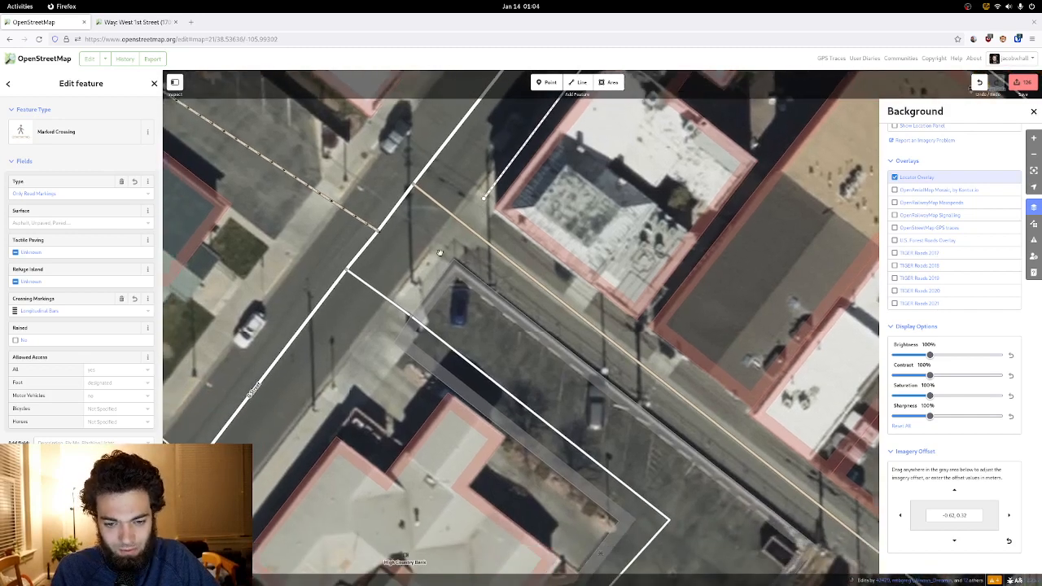
{"action": "key", "text": "2"}
{"action": "left_click", "coordinate": [484, 199]}
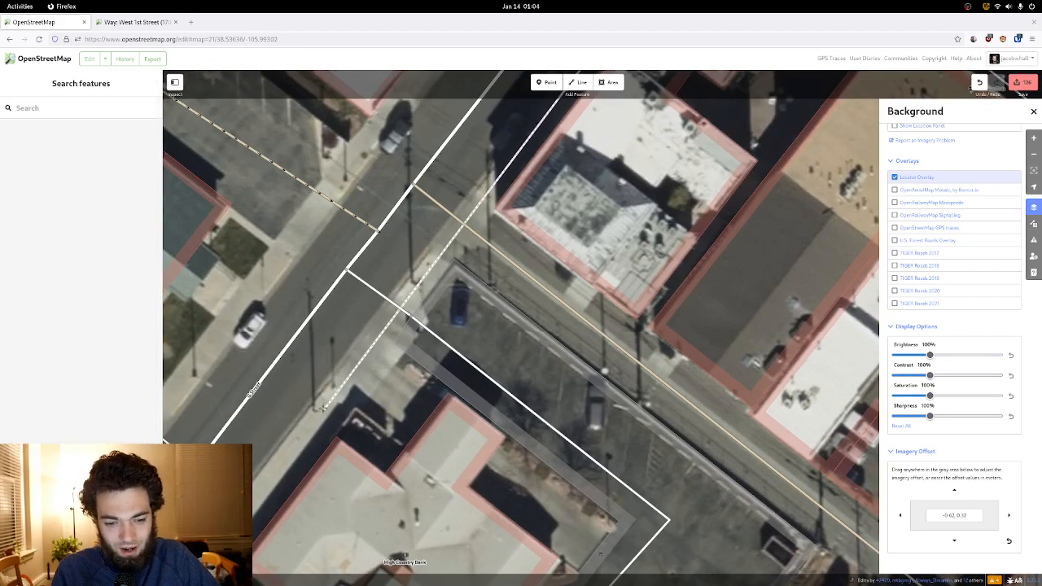
{"action": "double_click", "coordinate": [324, 411]}
{"action": "left_click_drag", "start_coordinate": [310, 405], "coordinate": [488, 173]}
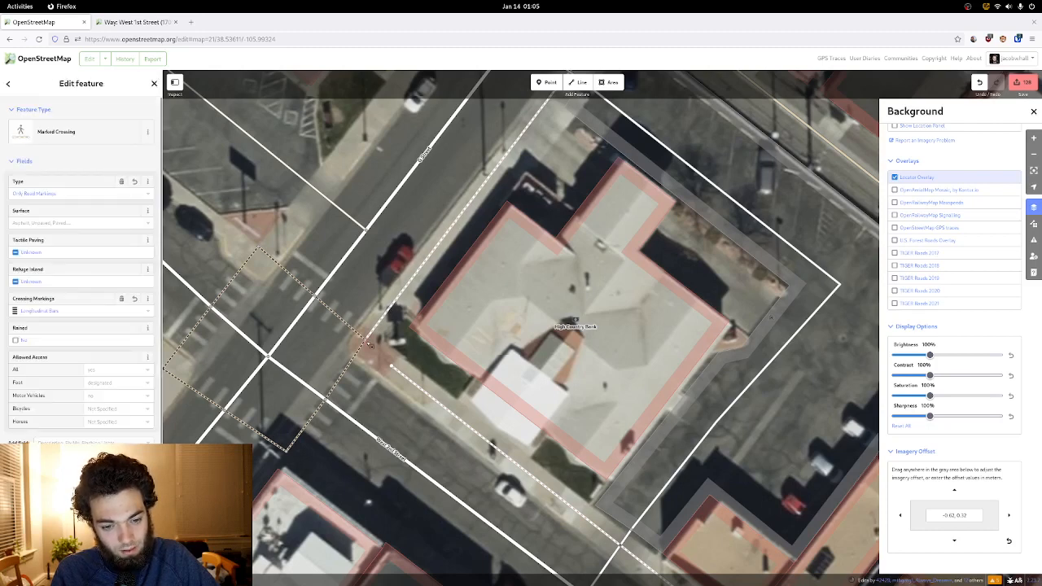
- Split the new G Street sidewalk at the node just before its end at the West 2nd Street corner
{"action": "left_click", "coordinate": [367, 352]}
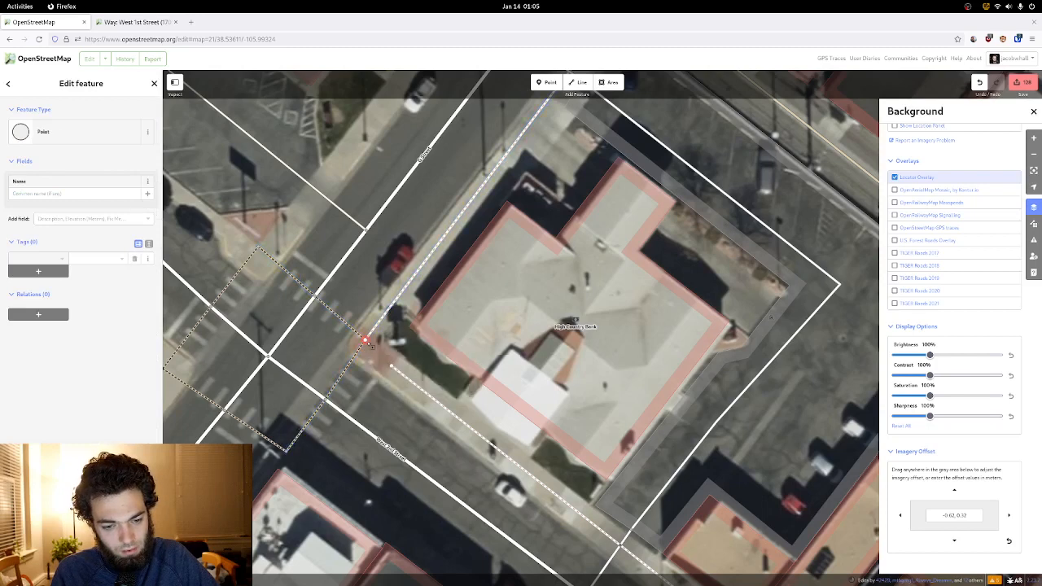
{"action": "key", "text": "Escape"}
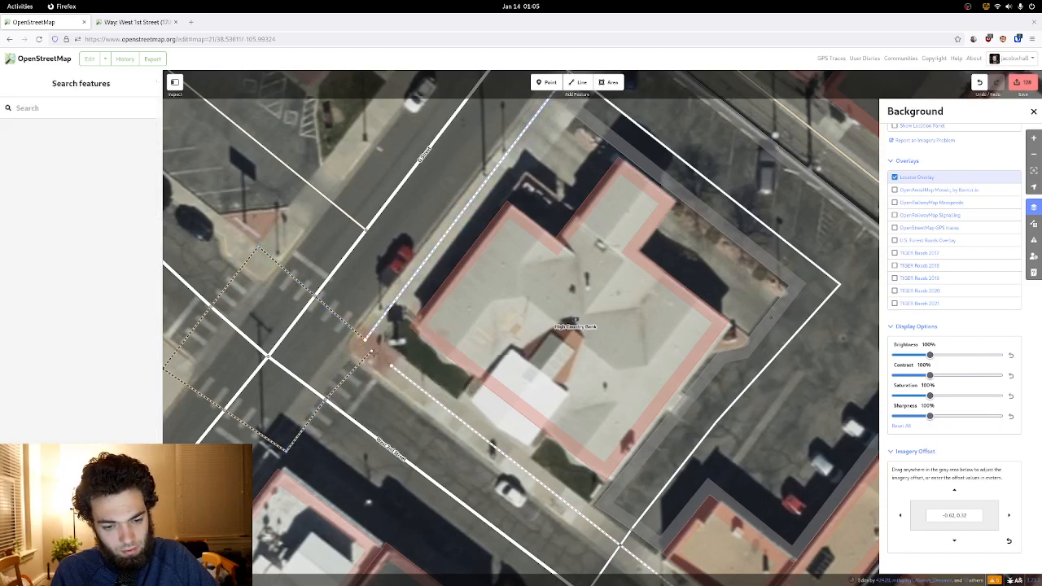
{"action": "left_click", "coordinate": [366, 336]}
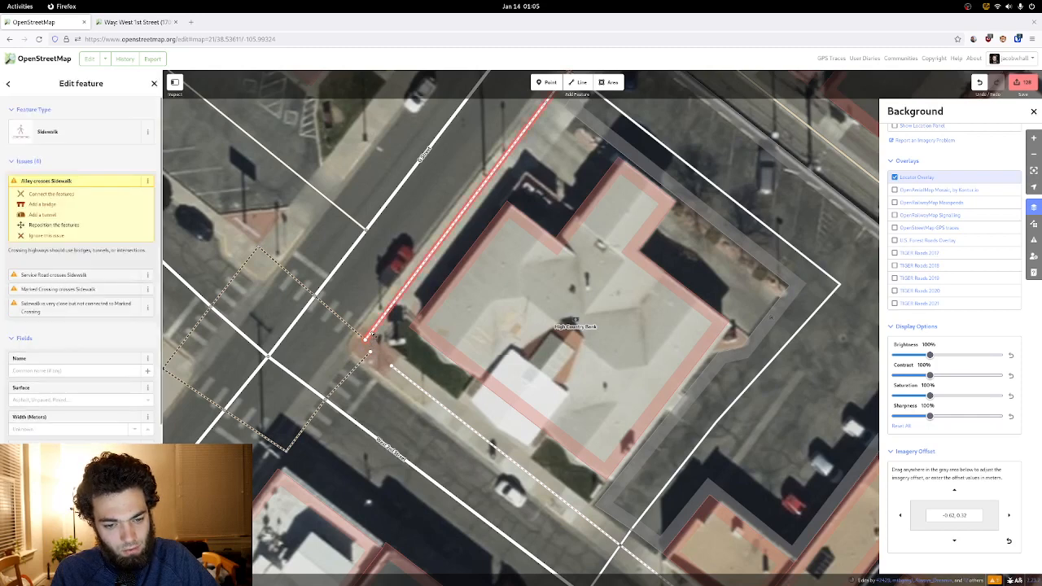
{"action": "right_click", "coordinate": [372, 335]}
{"action": "left_click", "coordinate": [382, 394]}
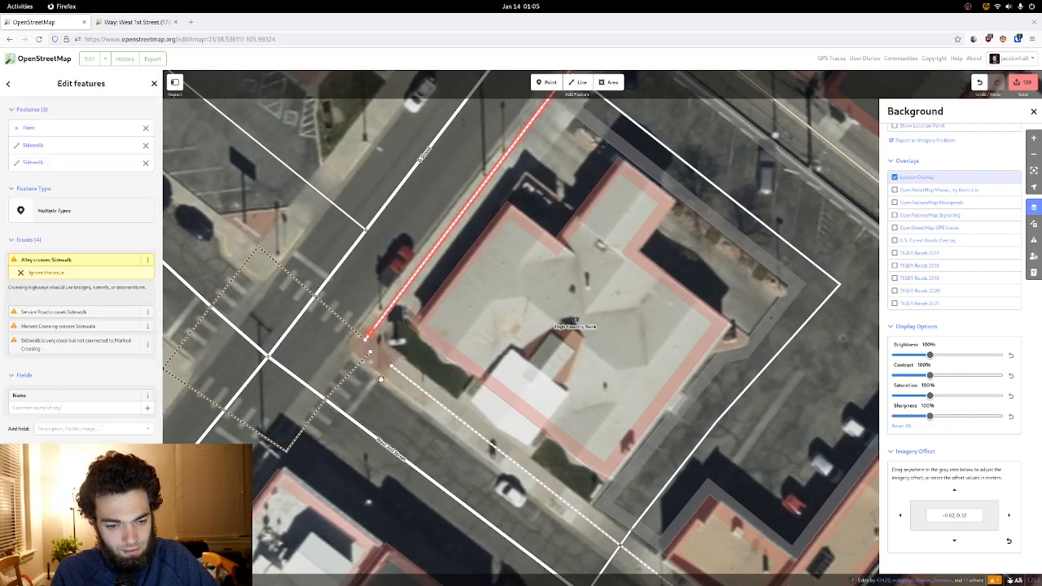
{"action": "left_click", "coordinate": [373, 332]}
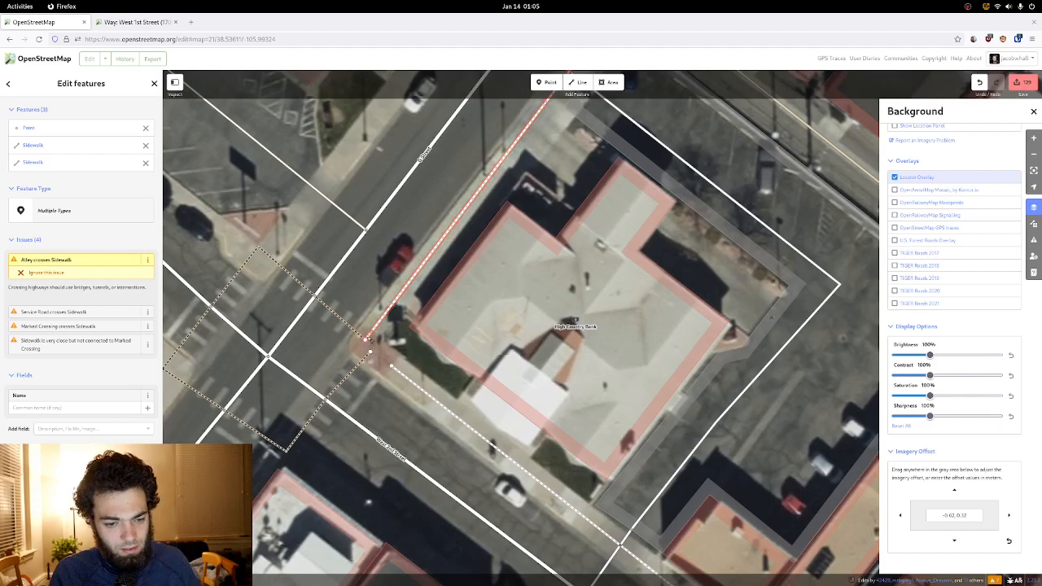
{"action": "left_click", "coordinate": [368, 340], "text": "shift"}
{"action": "right_click", "coordinate": [369, 339]}
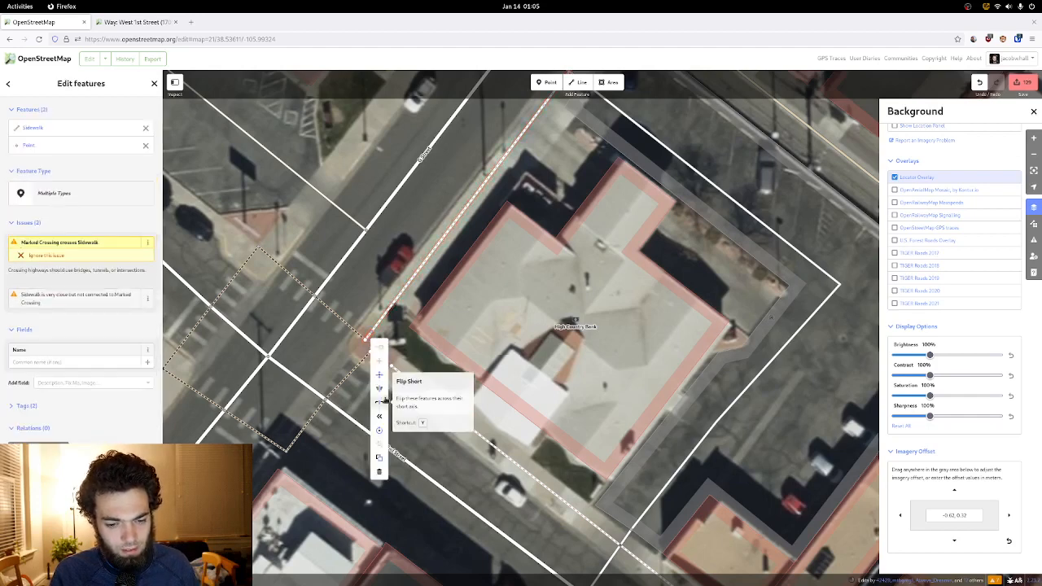
{"action": "left_click", "coordinate": [368, 337]}
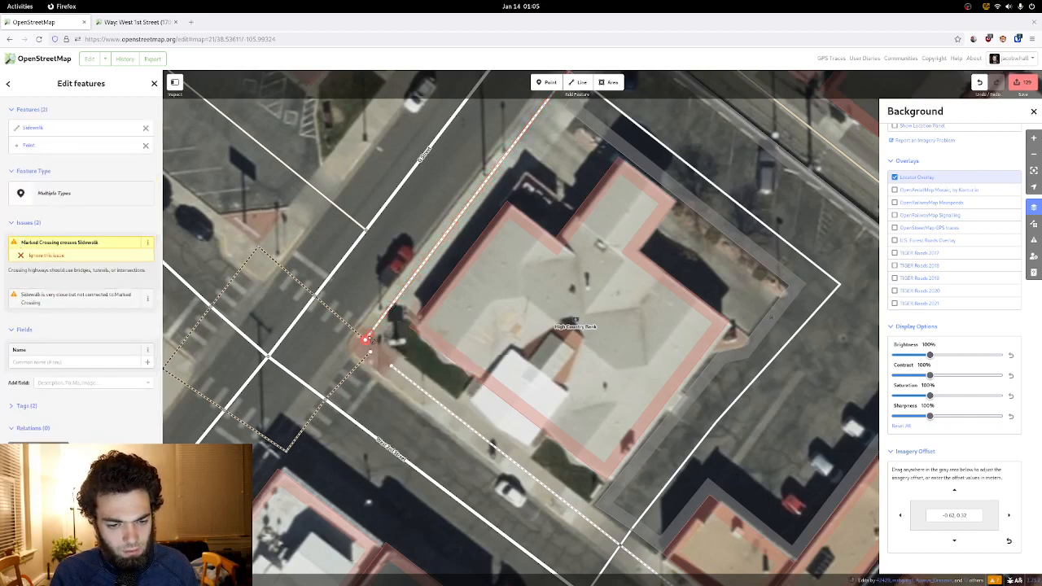
{"action": "left_click", "coordinate": [371, 342]}
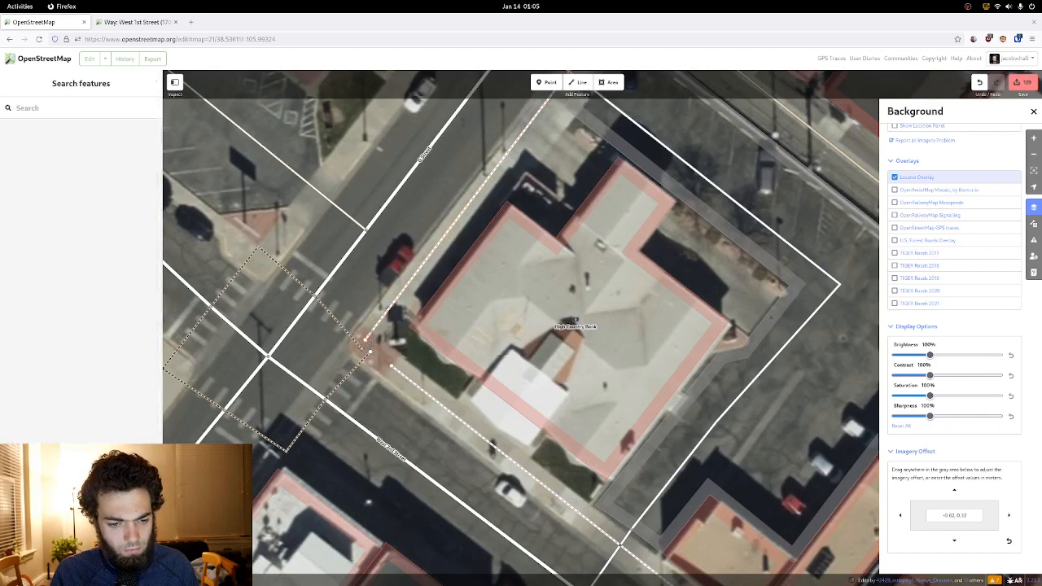
- Continue the short sidewalk piece from the split corner node through the crossing corner to the end of the West 2nd Street sidewalk
{"action": "left_click", "coordinate": [368, 339]}
{"action": "left_click", "coordinate": [370, 338]}
{"action": "left_click", "coordinate": [369, 340], "text": "shift"}
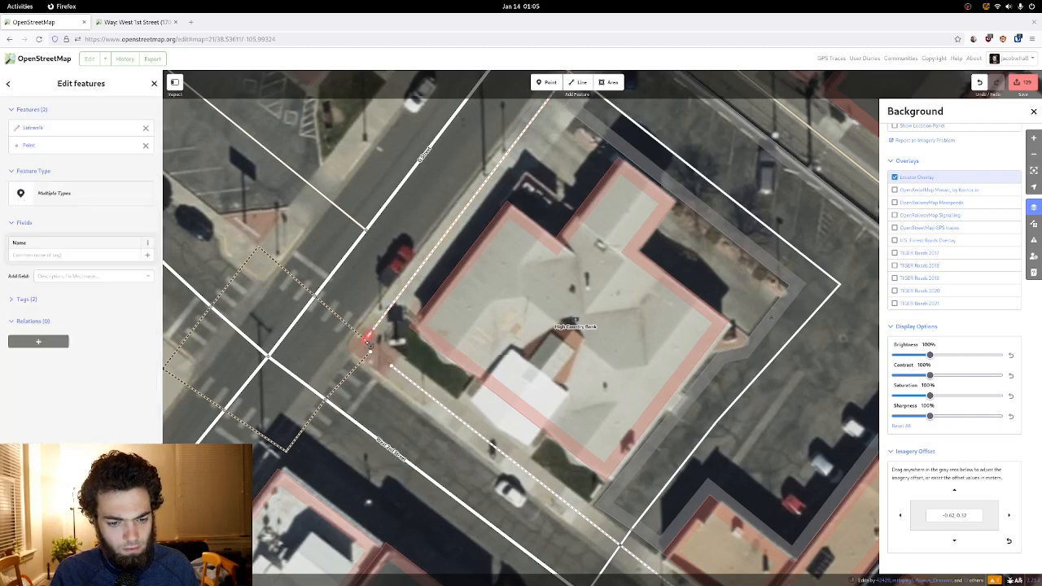
{"action": "right_click", "coordinate": [368, 340]}
{"action": "left_click", "coordinate": [377, 350]}
{"action": "left_click", "coordinate": [370, 352]}
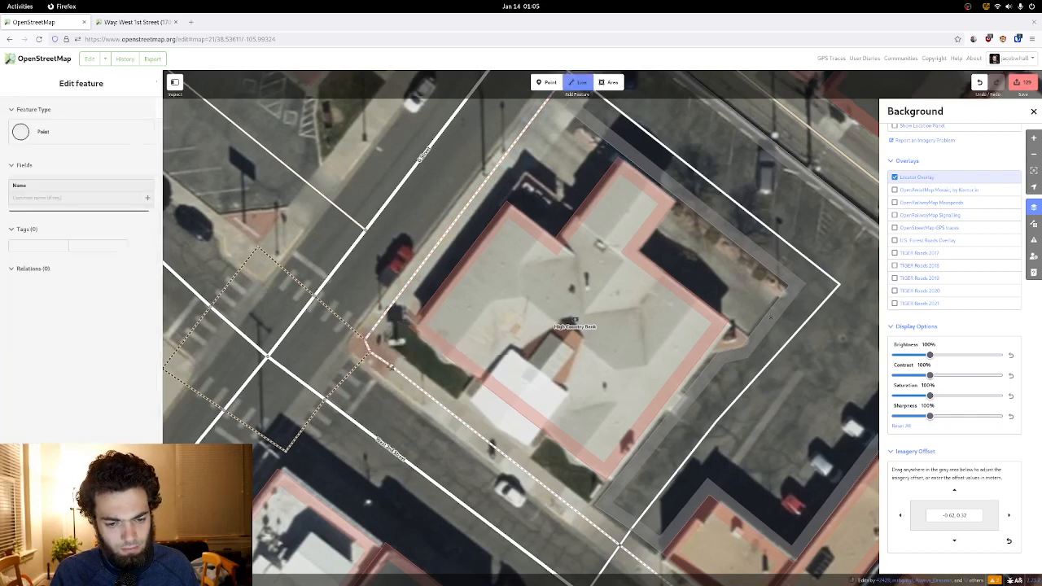
{"action": "double_click", "coordinate": [393, 368]}
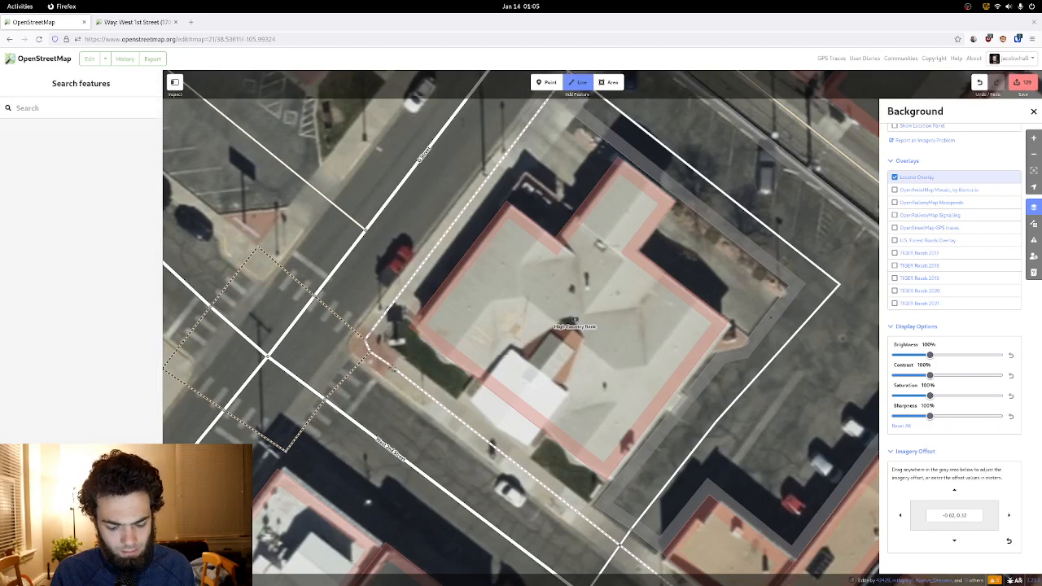
{"action": "key", "text": "Escape"}
{"action": "left_click", "coordinate": [375, 356]}
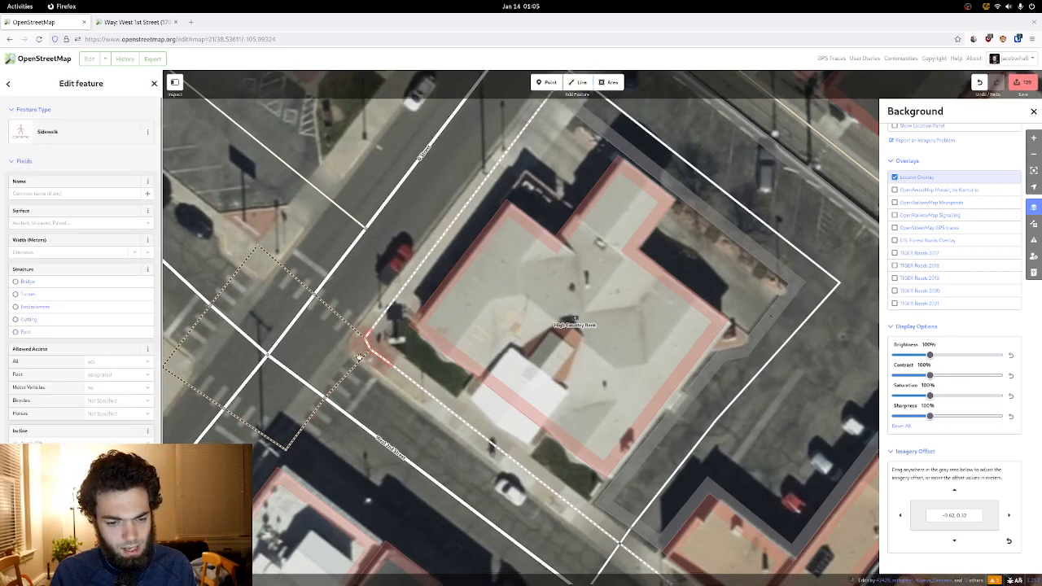
- Move the south, west and north corners of the crosswalk square at G Street and West 2nd Street to match the painted crossings
{"action": "left_click_drag", "start_coordinate": [366, 362], "coordinate": [385, 314]}
{"action": "left_click", "coordinate": [314, 392]}
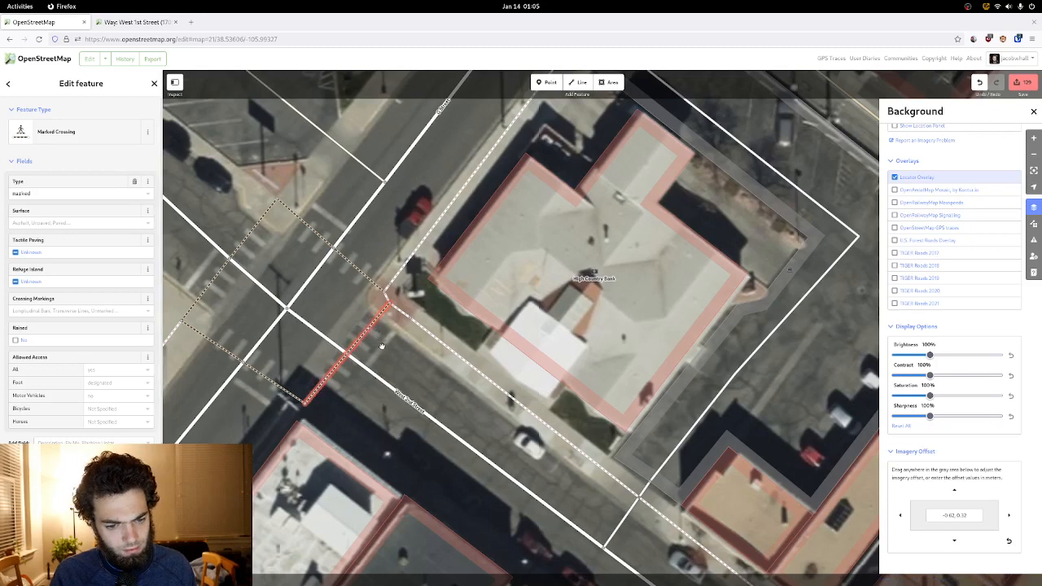
{"action": "key", "text": "Escape"}
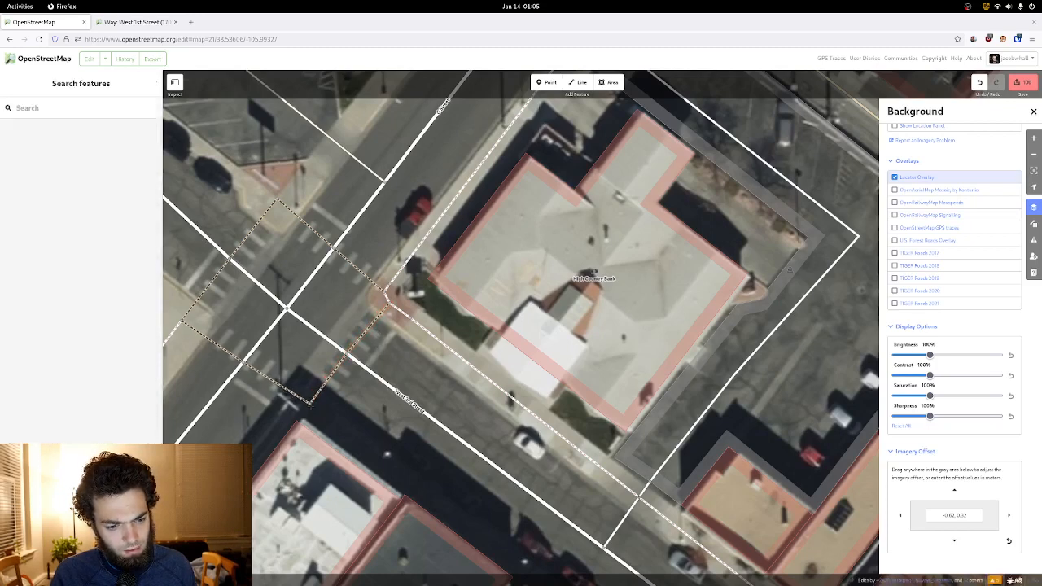
{"action": "left_click", "coordinate": [310, 396]}
{"action": "key", "text": "Escape"}
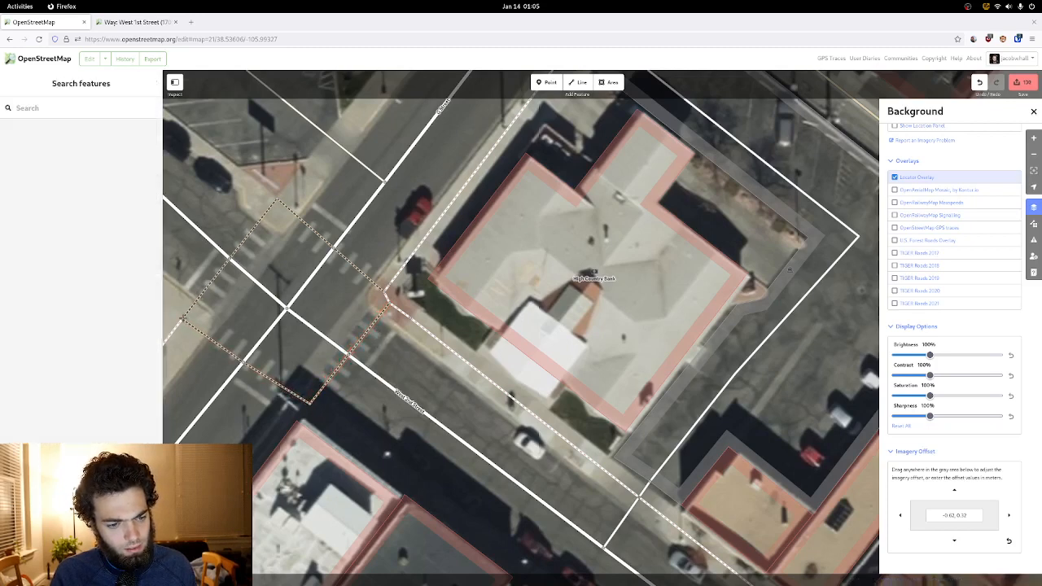
{"action": "left_click", "coordinate": [200, 322]}
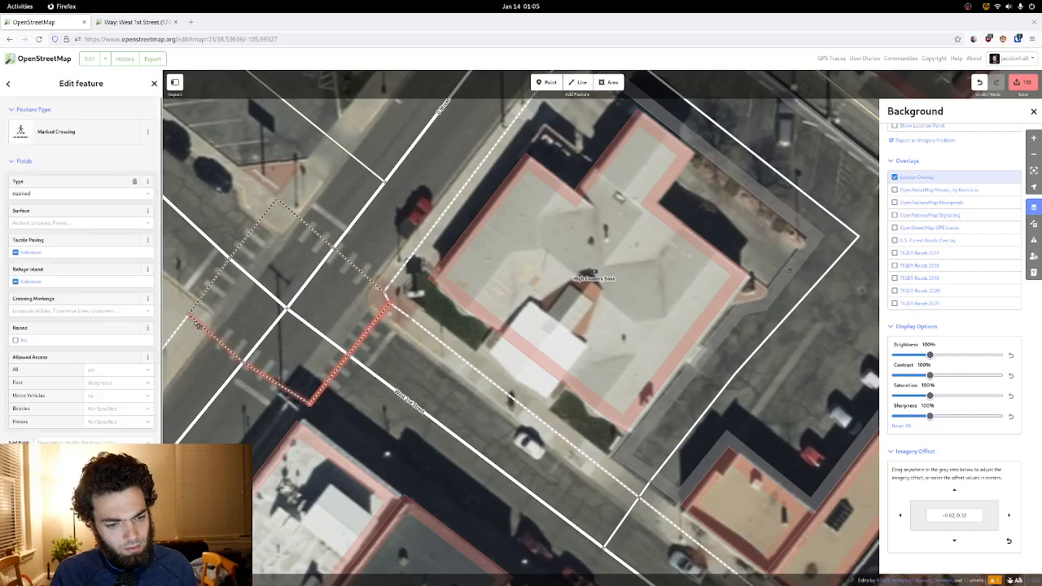
{"action": "mouse_move", "coordinate": [273, 227]}
{"action": "left_mouse_down"}
{"action": "mouse_move", "coordinate": [269, 254]}
{"action": "mouse_move", "coordinate": [276, 241]}
{"action": "left_mouse_up"}
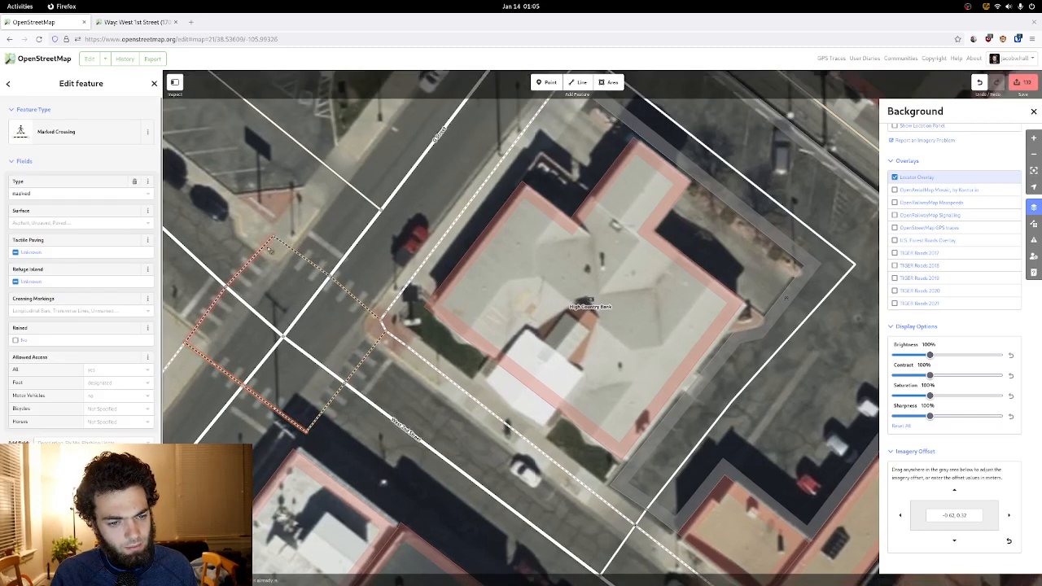
{"action": "left_click", "coordinate": [308, 261]}
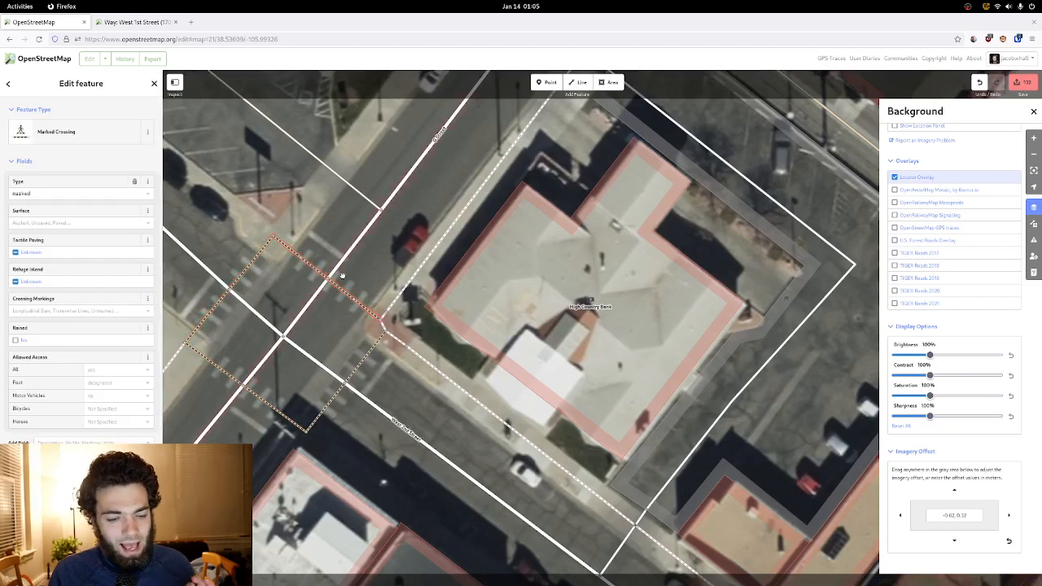
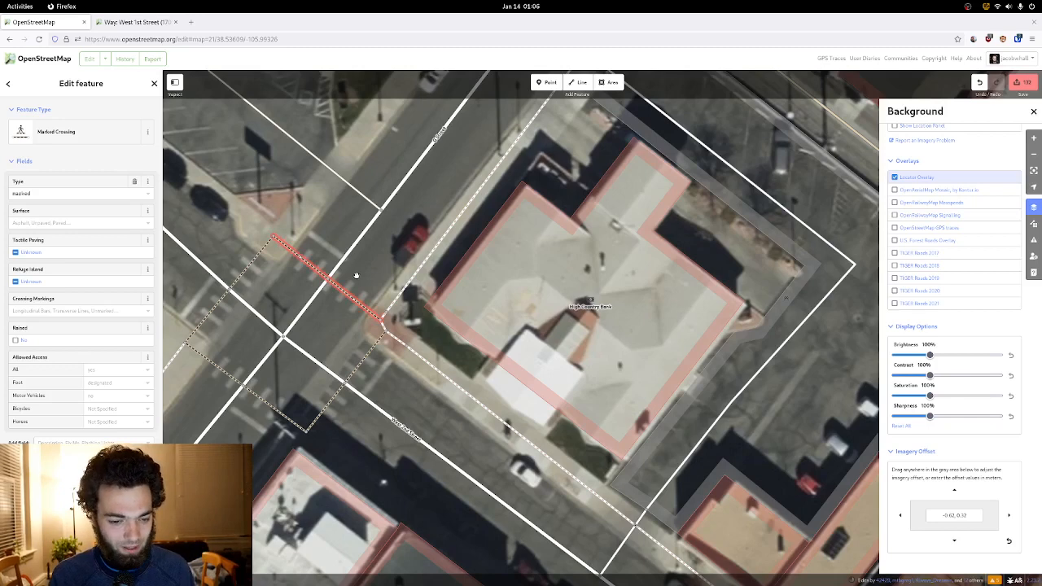
- Reapply the Marked Crossing feature type to all four crossing lines at the G Street and West 2nd Street intersection
{"action": "scroll", "coordinate": [361, 382], "scroll_direction": "up", "scroll_amount": 2}
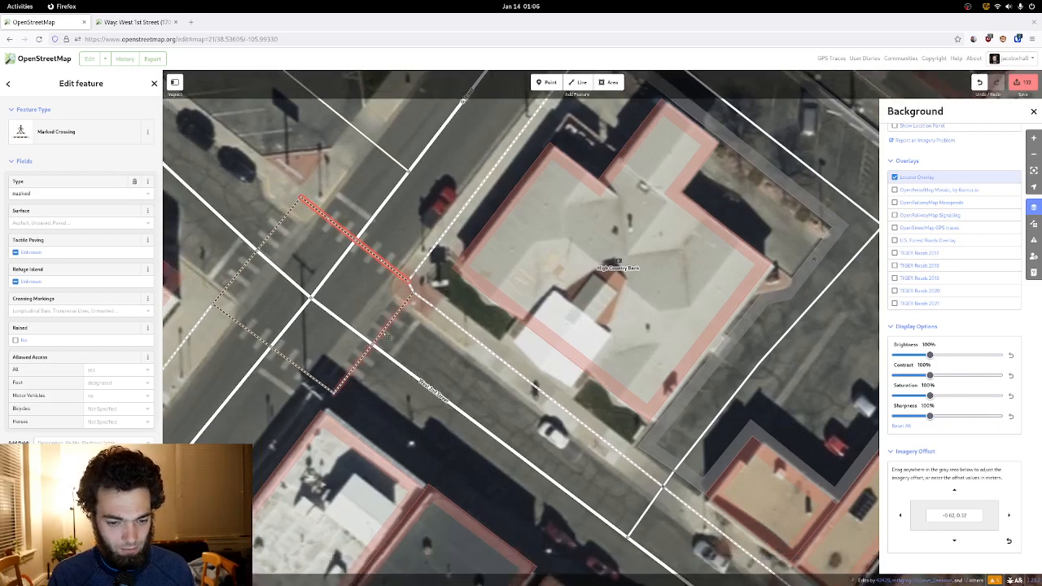
{"action": "left_click", "coordinate": [361, 358], "text": "shift"}
{"action": "left_click", "coordinate": [233, 267], "text": "shift"}
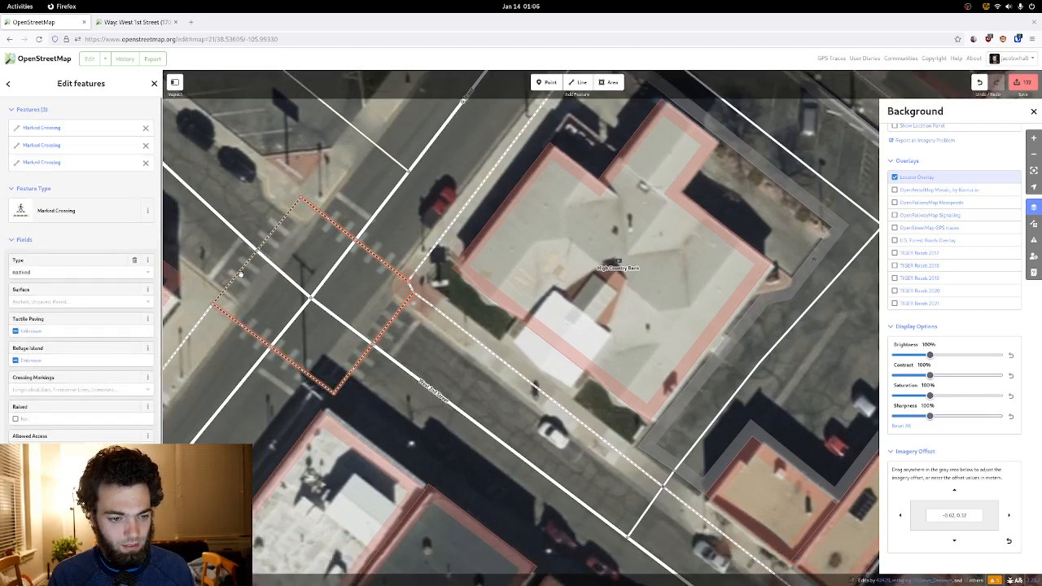
{"action": "left_click", "coordinate": [240, 275], "text": "shift"}
{"action": "left_click", "coordinate": [70, 227]}
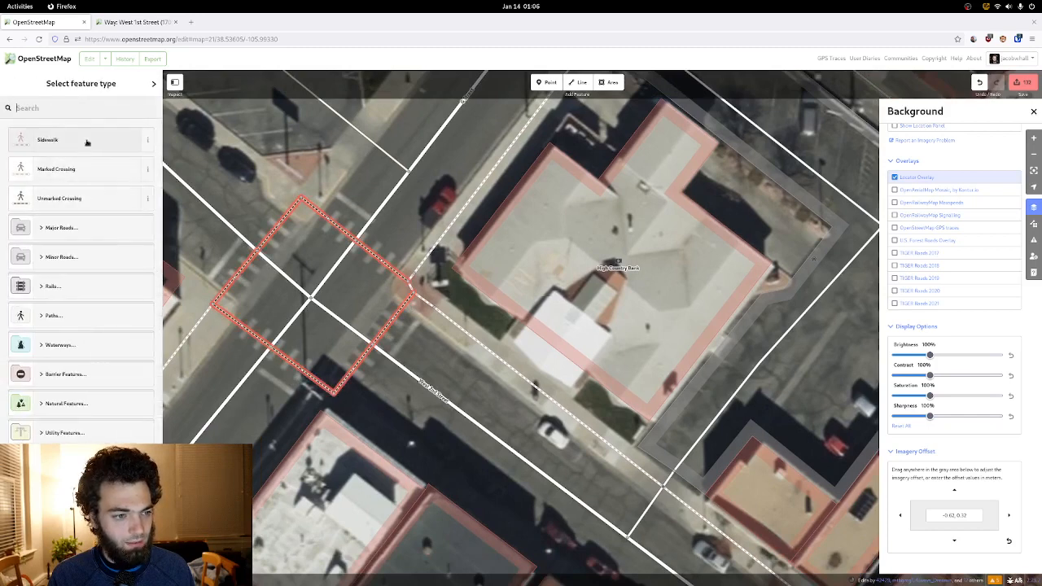
{"action": "left_click", "coordinate": [88, 168]}
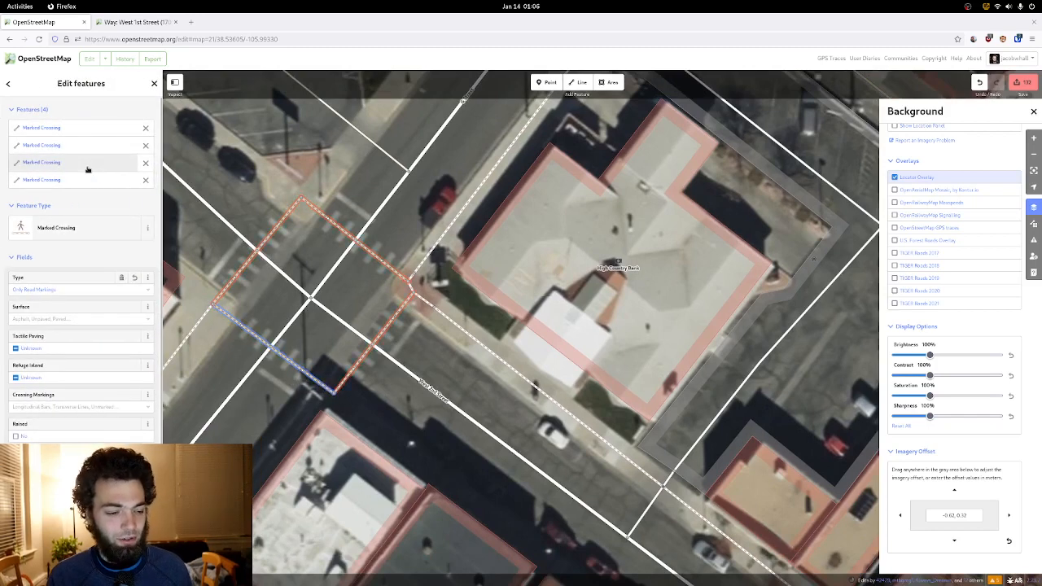
- Set the four nodes where the crossings meet G Street and West 2nd Street to the Marked Crosswalk feature type
{"action": "left_click", "coordinate": [258, 252]}
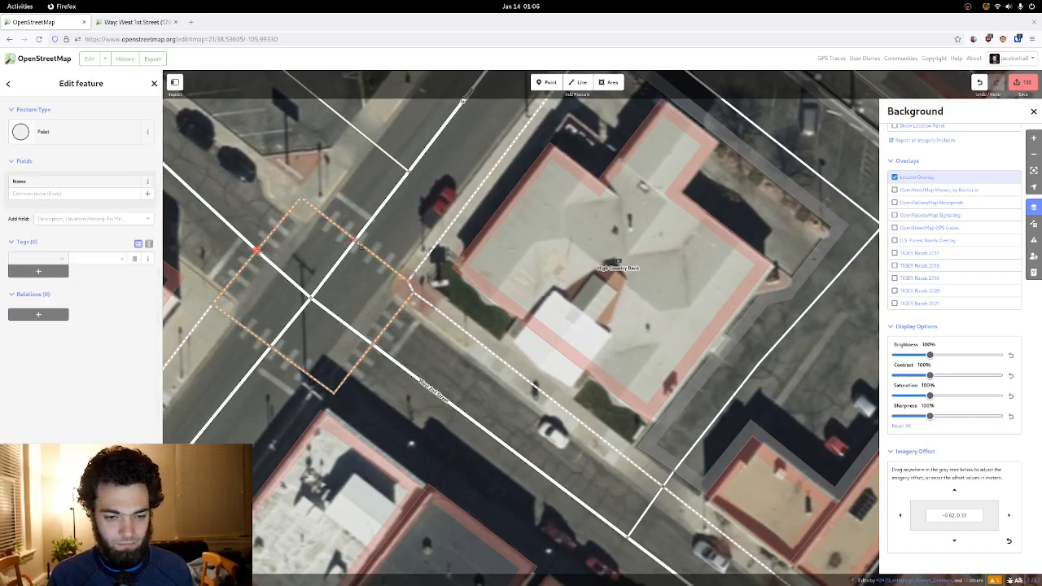
{"action": "left_click", "coordinate": [357, 241], "text": "shift"}
{"action": "left_click", "coordinate": [374, 346], "text": "shift"}
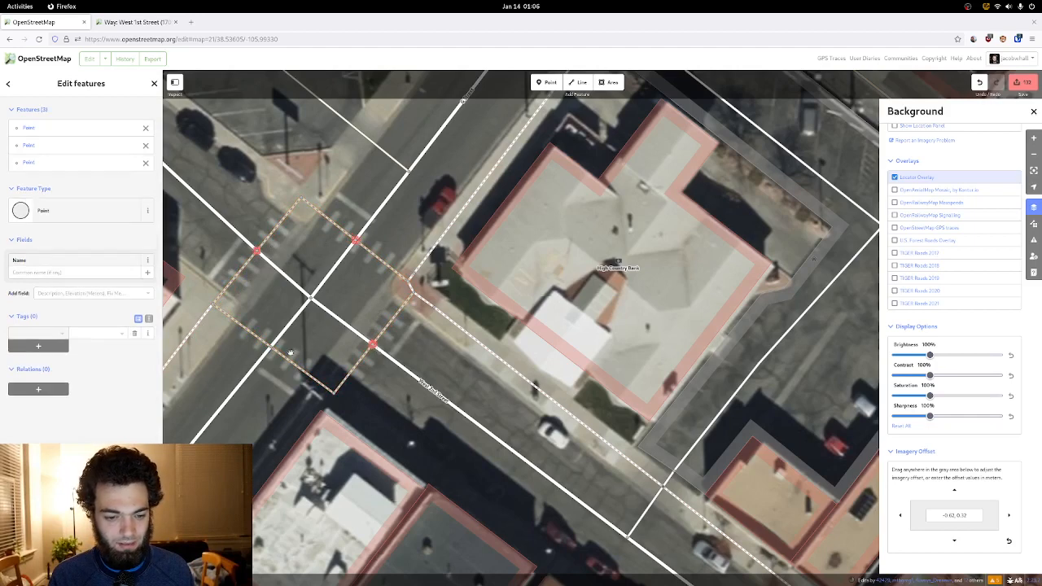
{"action": "left_click", "coordinate": [271, 348], "text": "shift"}
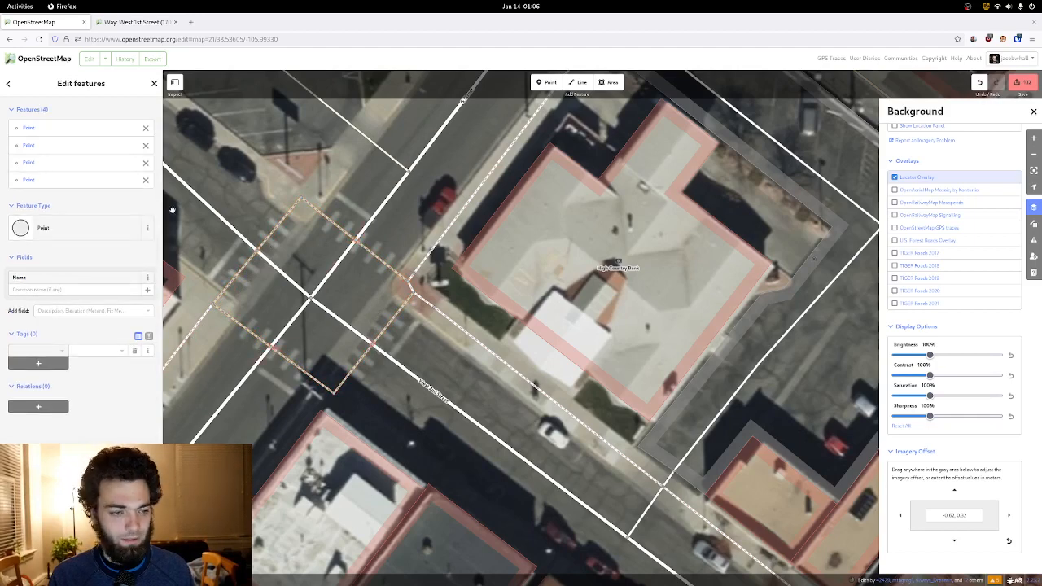
{"action": "left_click", "coordinate": [86, 229]}
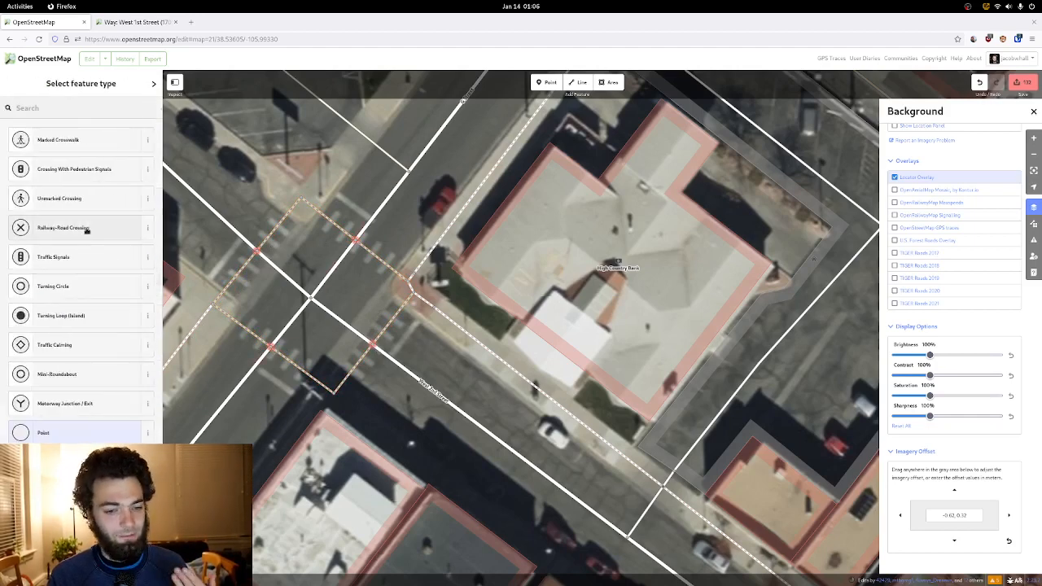
{"action": "left_click", "coordinate": [73, 138]}
{"action": "left_click", "coordinate": [343, 188]}
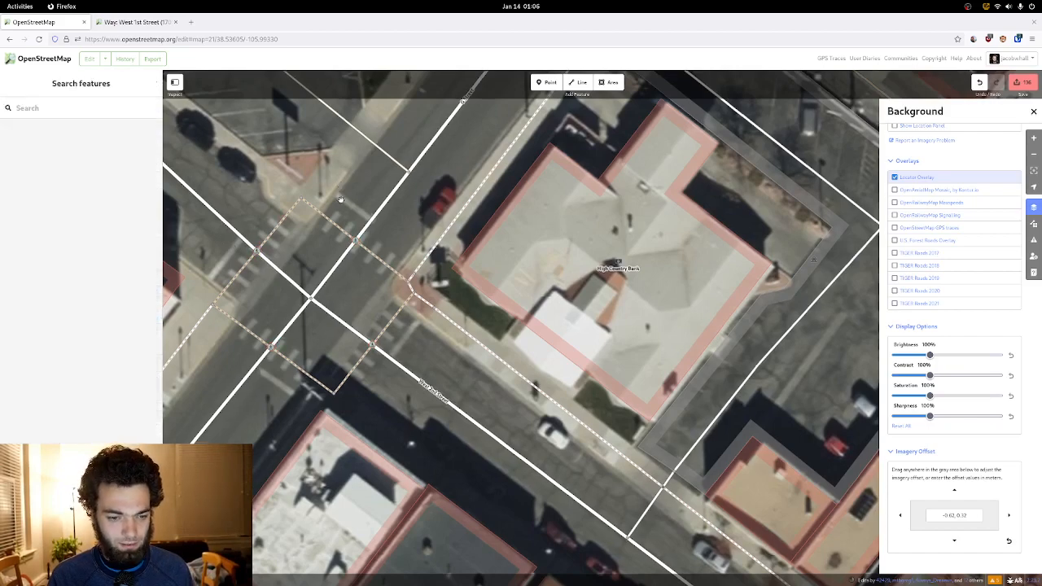
- Connect the G Street sidewalk to the alley and the parking service road that it crosses
{"action": "left_click_drag", "start_coordinate": [343, 188], "coordinate": [317, 265]}
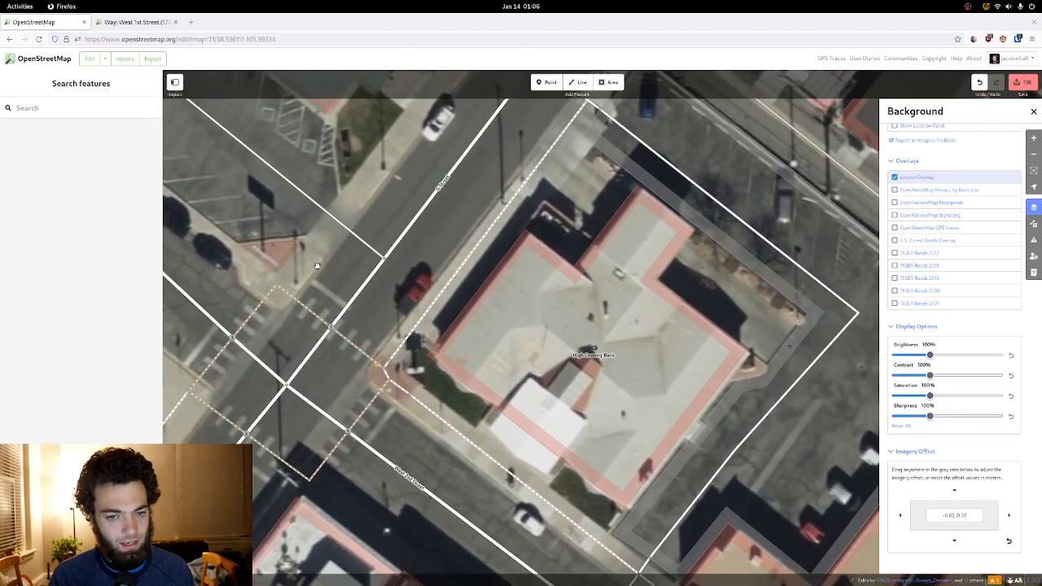
{"action": "left_click_drag", "start_coordinate": [468, 180], "coordinate": [353, 284]}
{"action": "left_click_drag", "start_coordinate": [381, 248], "coordinate": [373, 277]}
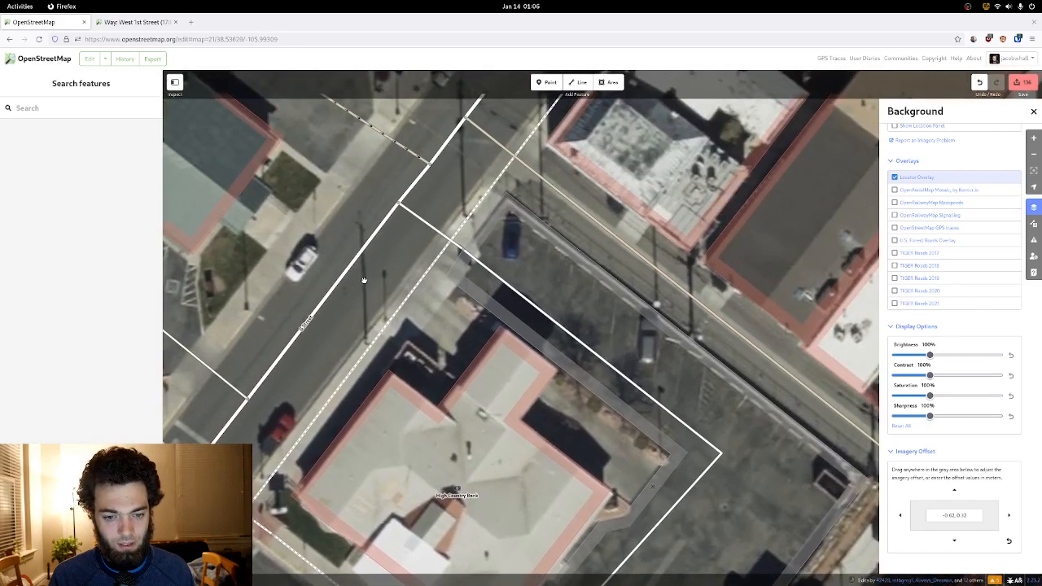
{"action": "left_click", "coordinate": [468, 213]}
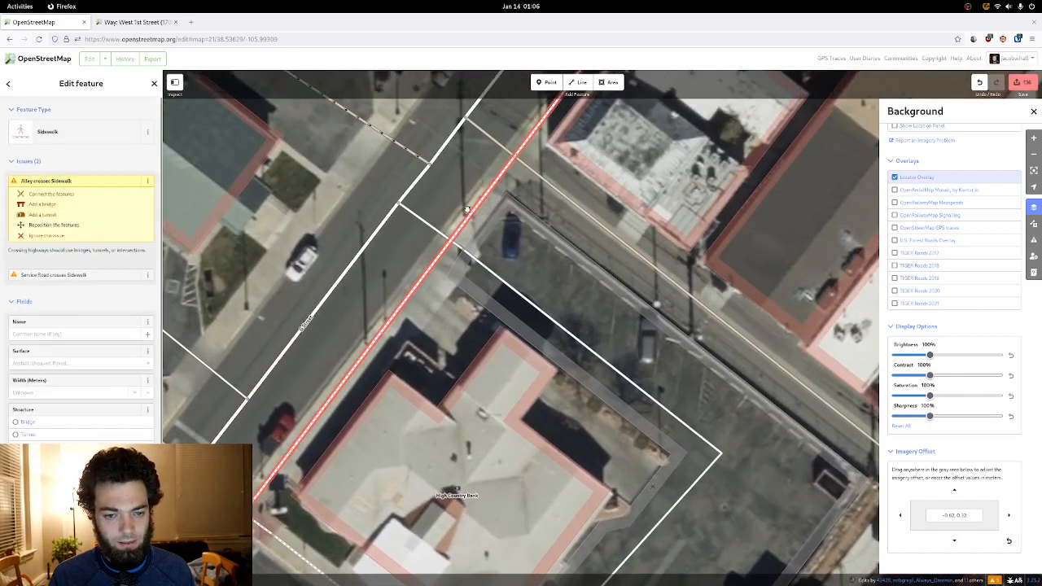
{"action": "left_click", "coordinate": [116, 196]}
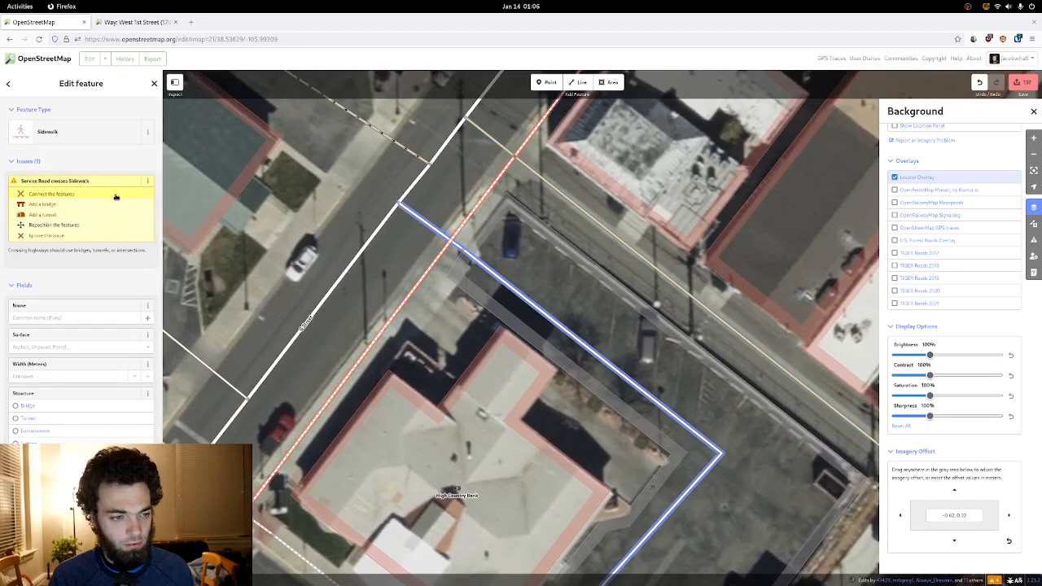
{"action": "left_click", "coordinate": [116, 196]}
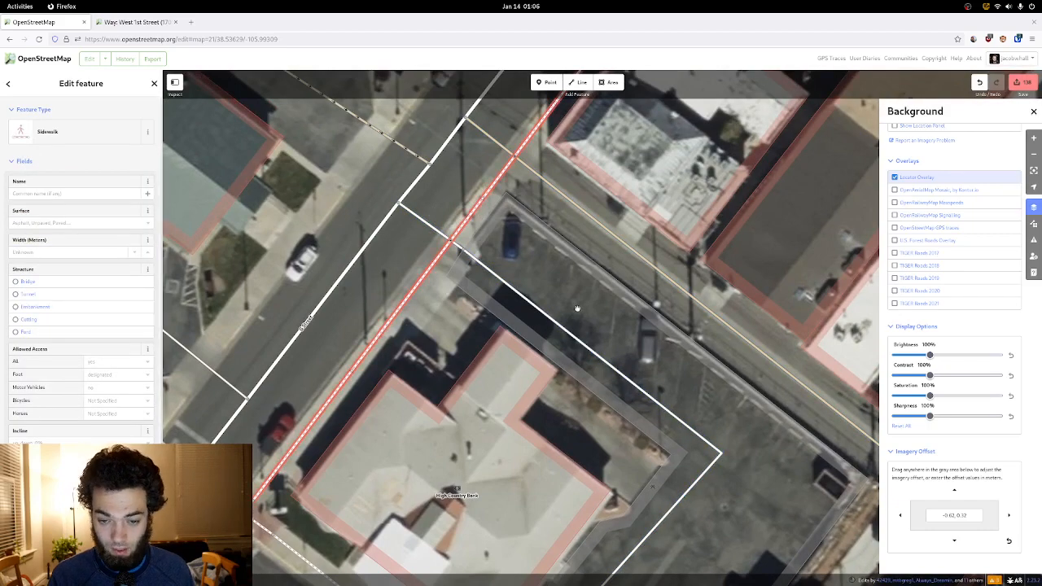
- Draw a line along G Street beside the skate park, from the north crossing corner at West 1st Street to the northeast curb corner
{"action": "left_click_drag", "start_coordinate": [577, 307], "coordinate": [426, 518]}
{"action": "left_click_drag", "start_coordinate": [567, 253], "coordinate": [452, 394]}
{"action": "left_click_drag", "start_coordinate": [515, 255], "coordinate": [469, 331]}
{"action": "left_click_drag", "start_coordinate": [468, 209], "coordinate": [464, 323]}
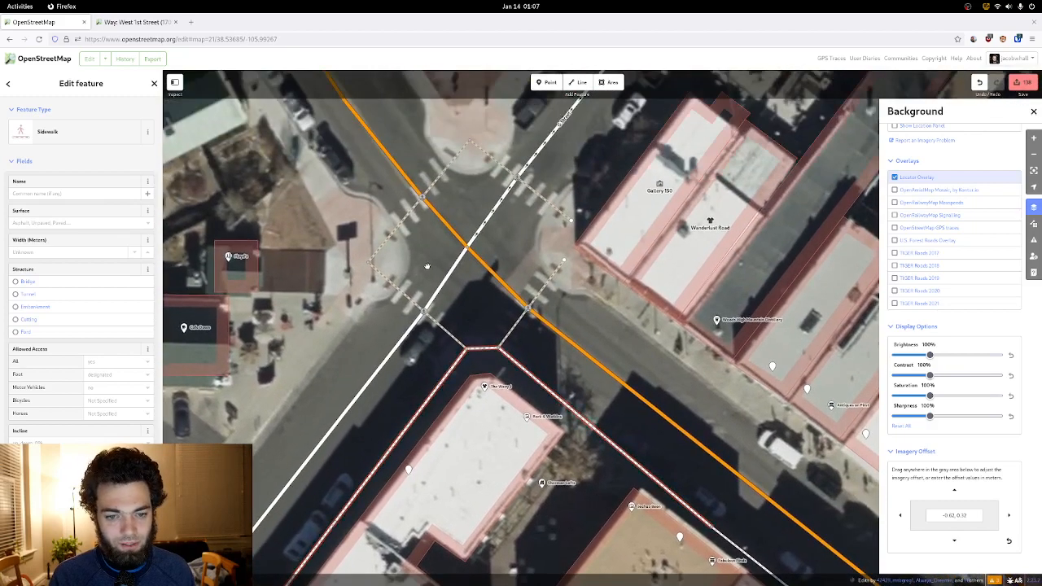
{"action": "left_click_drag", "start_coordinate": [454, 206], "coordinate": [383, 439]}
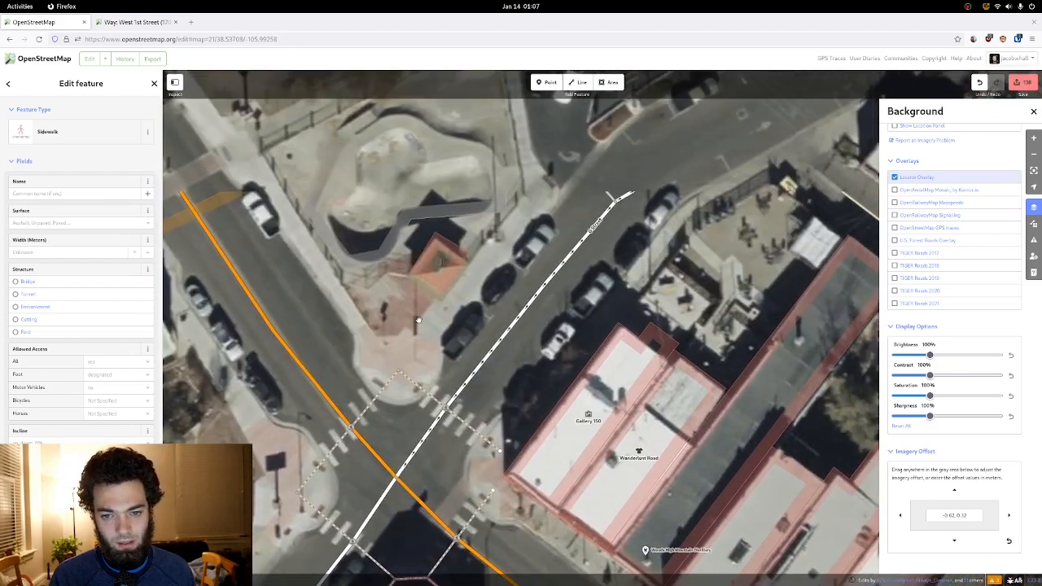
{"action": "left_click", "coordinate": [578, 83]}
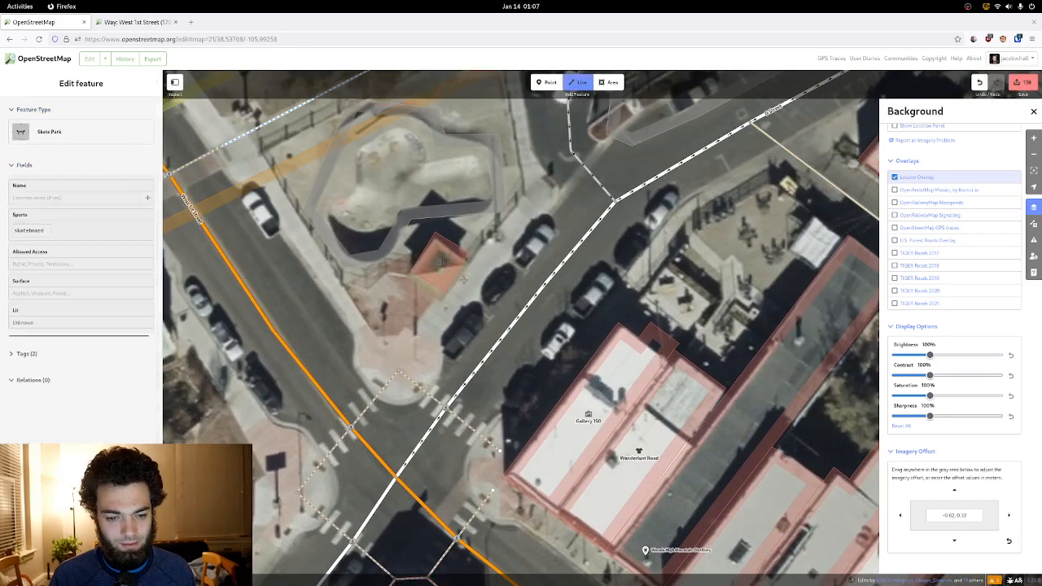
{"action": "left_click", "coordinate": [404, 361]}
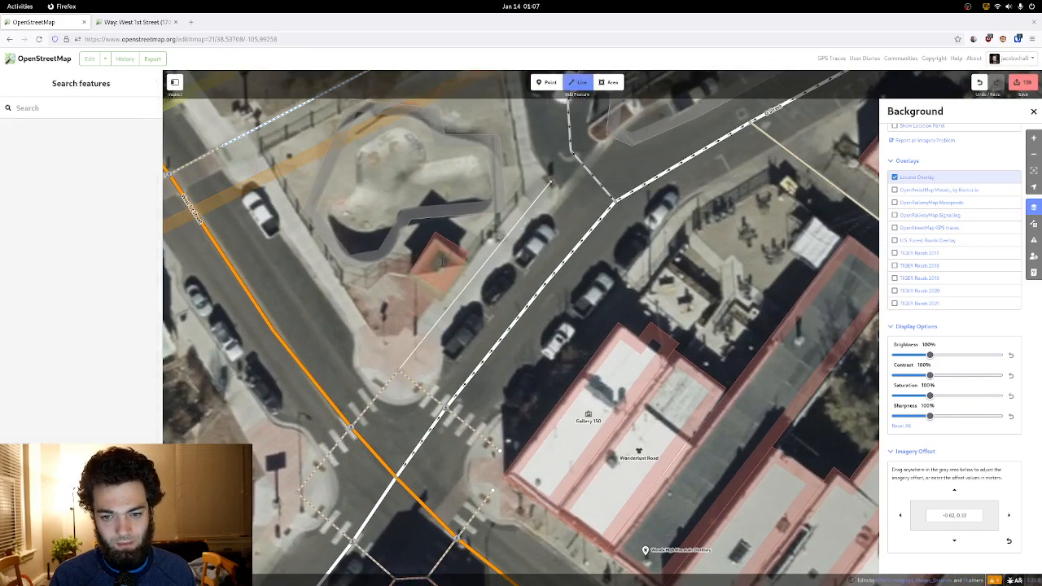
{"action": "left_click_drag", "start_coordinate": [551, 181], "coordinate": [474, 327]}
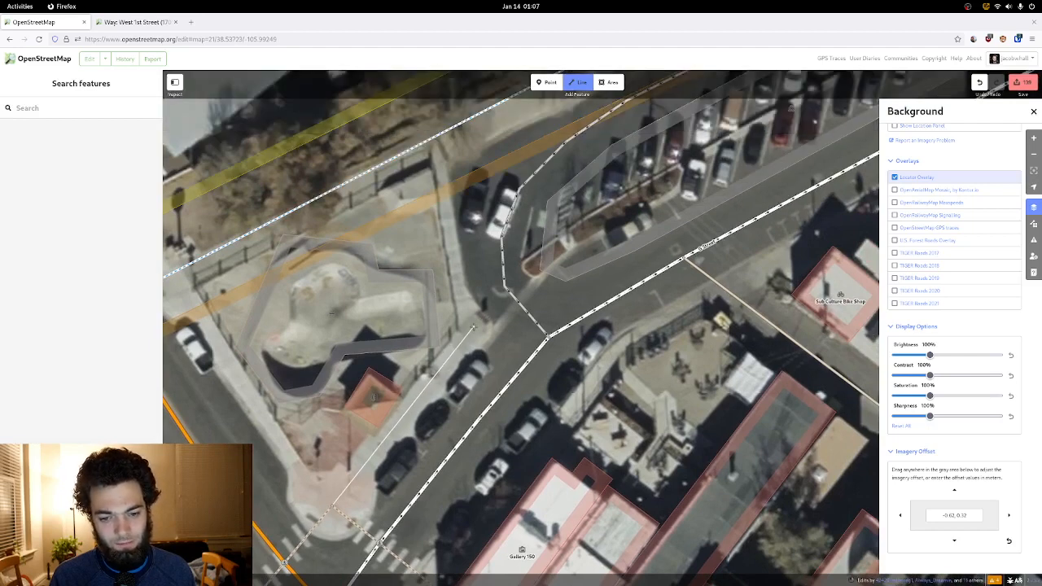
{"action": "double_click", "coordinate": [474, 327]}
- Continue the skate park line from the northeast curb corner along the park's east edge to connect with the cycle and foot path
{"action": "right_click", "coordinate": [474, 327]}
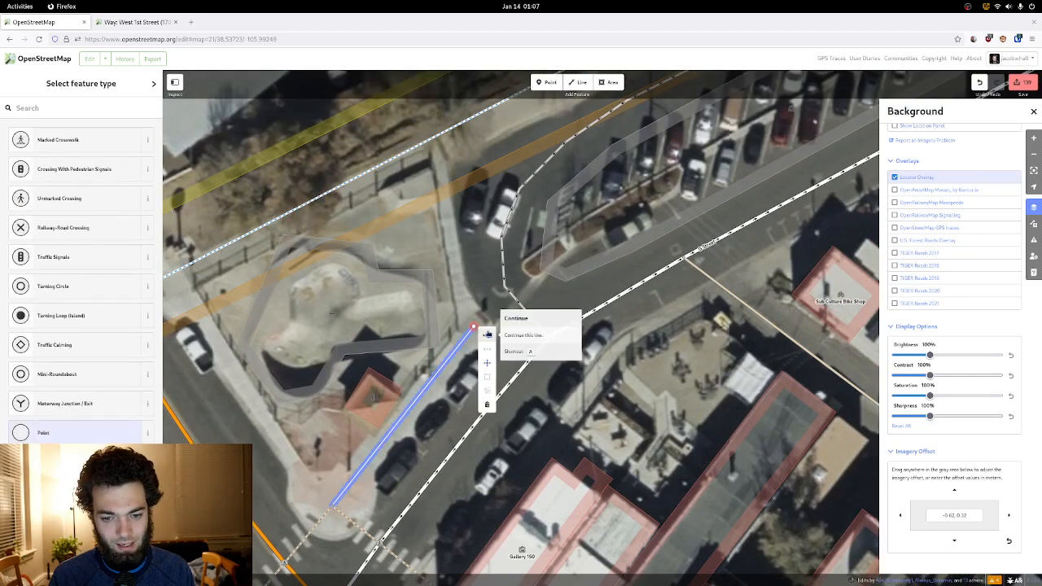
{"action": "left_click", "coordinate": [489, 334]}
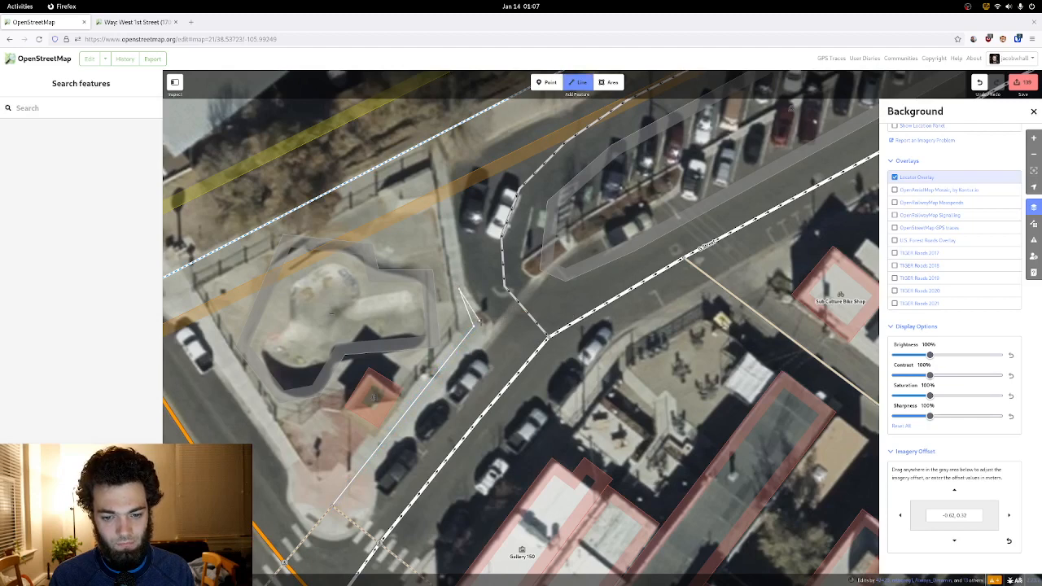
{"action": "left_click", "coordinate": [459, 289]}
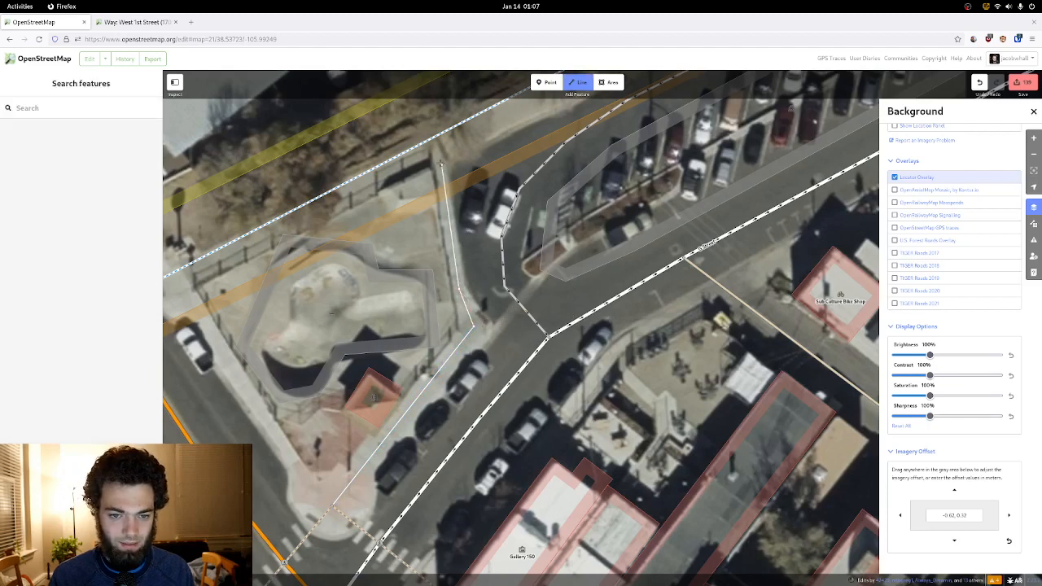
{"action": "left_click_drag", "start_coordinate": [439, 155], "coordinate": [441, 248]}
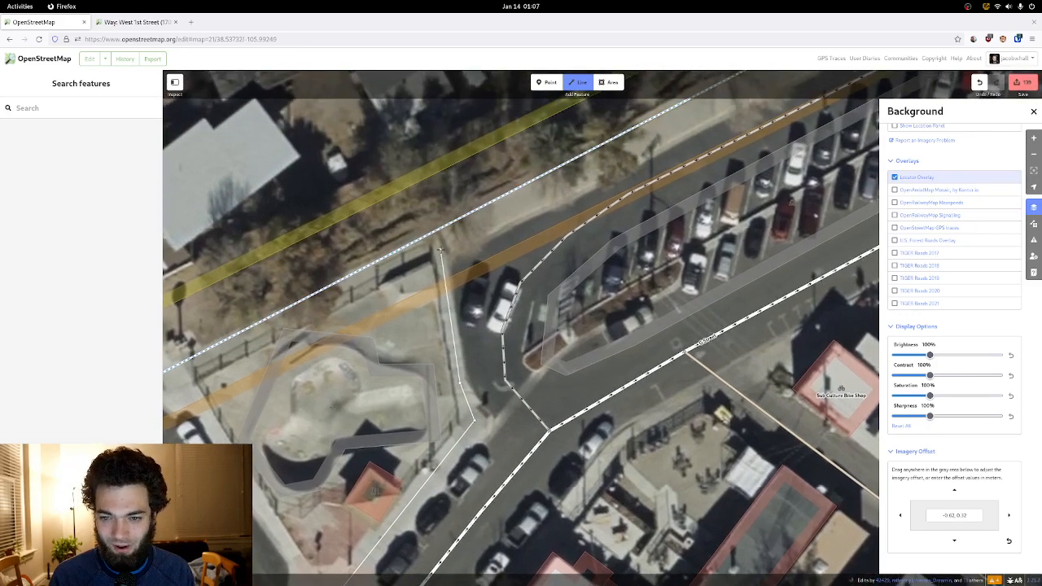
{"action": "left_click", "coordinate": [439, 236]}
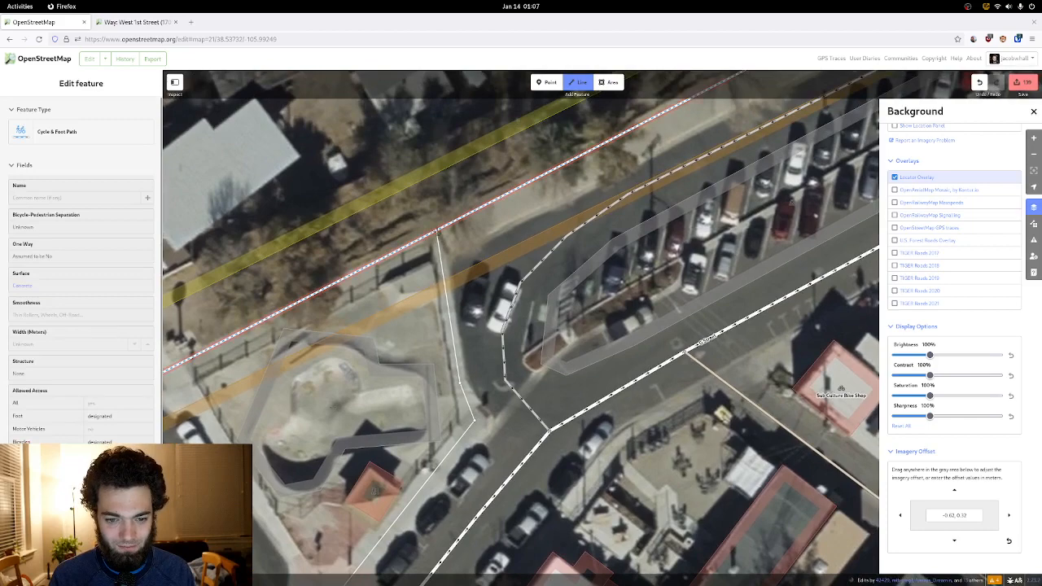
{"action": "double_click", "coordinate": [438, 234]}
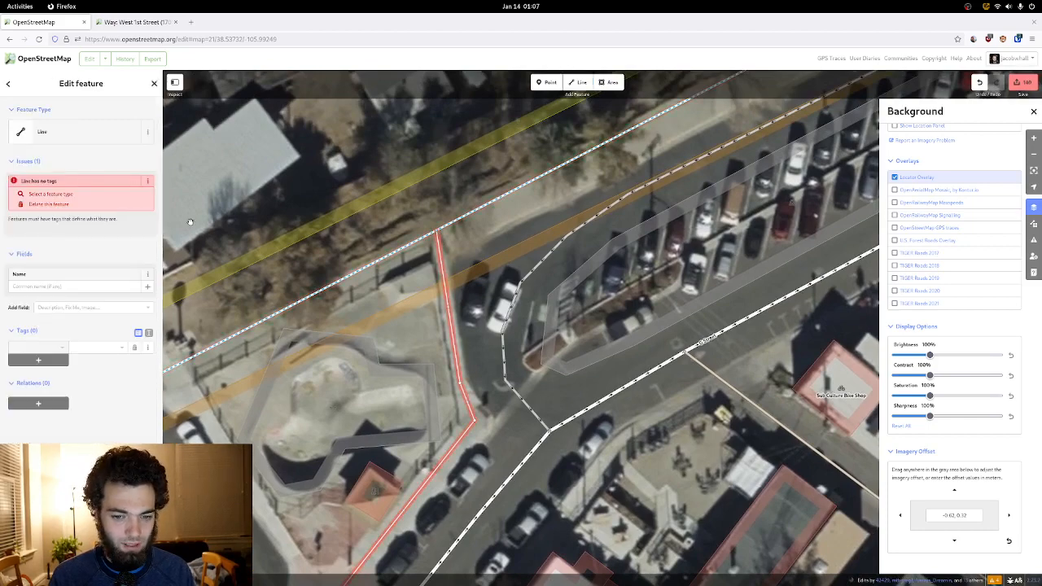
- Set the feature type of the new line beside the skate park to Sidewalk
{"action": "left_click_drag", "start_coordinate": [273, 245], "coordinate": [366, 131]}
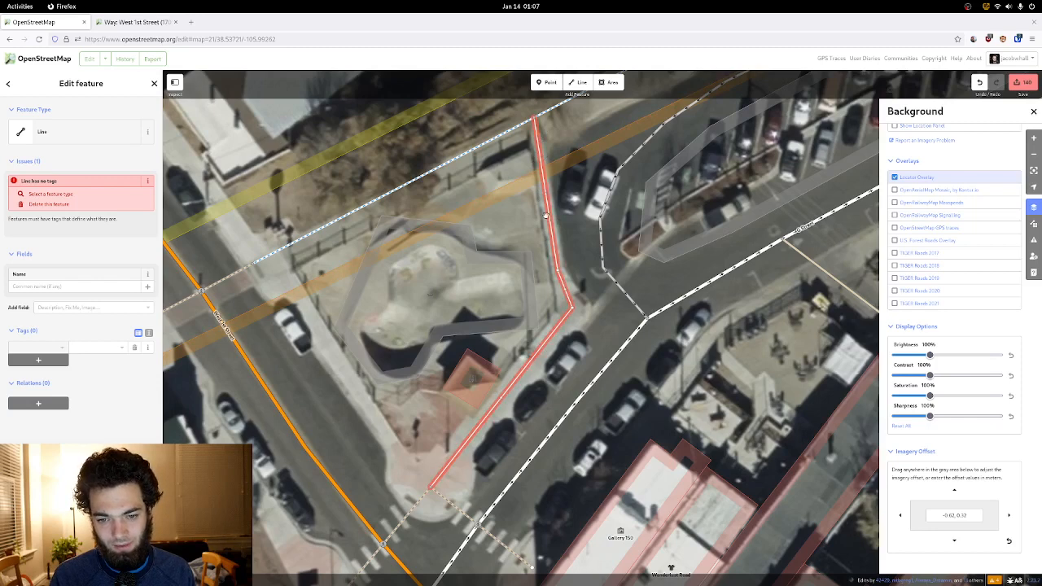
{"action": "left_click", "coordinate": [69, 137]}
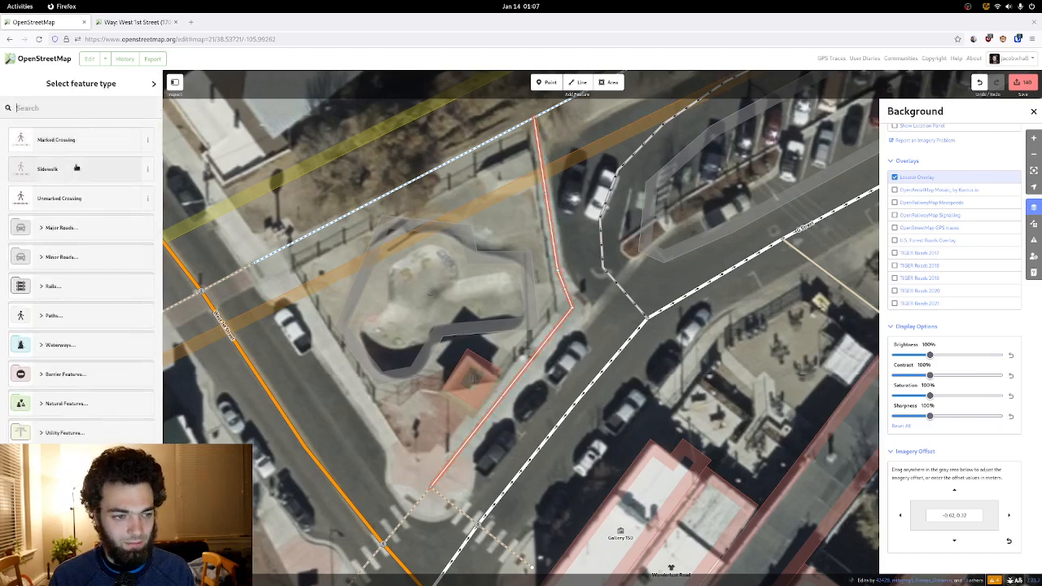
{"action": "left_click", "coordinate": [76, 168]}
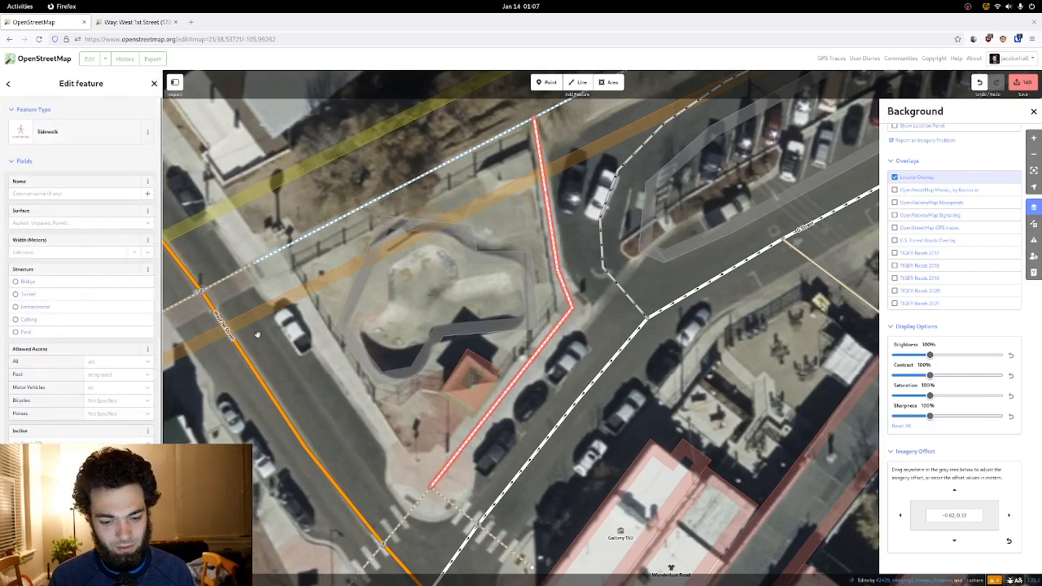
- Extend the sidewalk from the north crossing corner northwest along West 1st Street, across the cycle and foot path and past the buildings
{"action": "left_click", "coordinate": [427, 484], "text": "shift"}
{"action": "right_click", "coordinate": [427, 484], "text": "shift"}
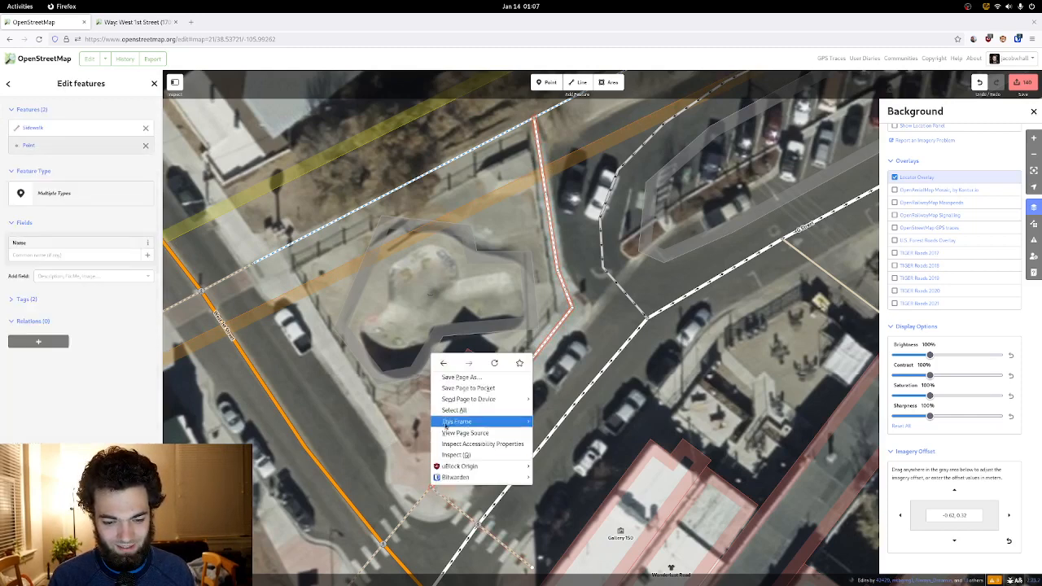
{"action": "key", "text": "Escape"}
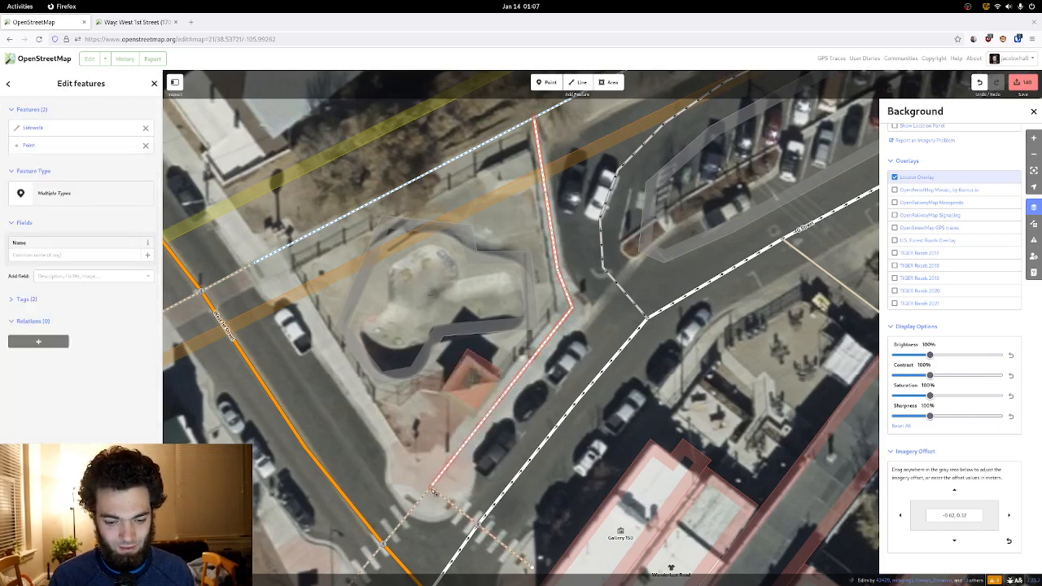
{"action": "right_click", "coordinate": [432, 490]}
{"action": "left_click", "coordinate": [443, 421]}
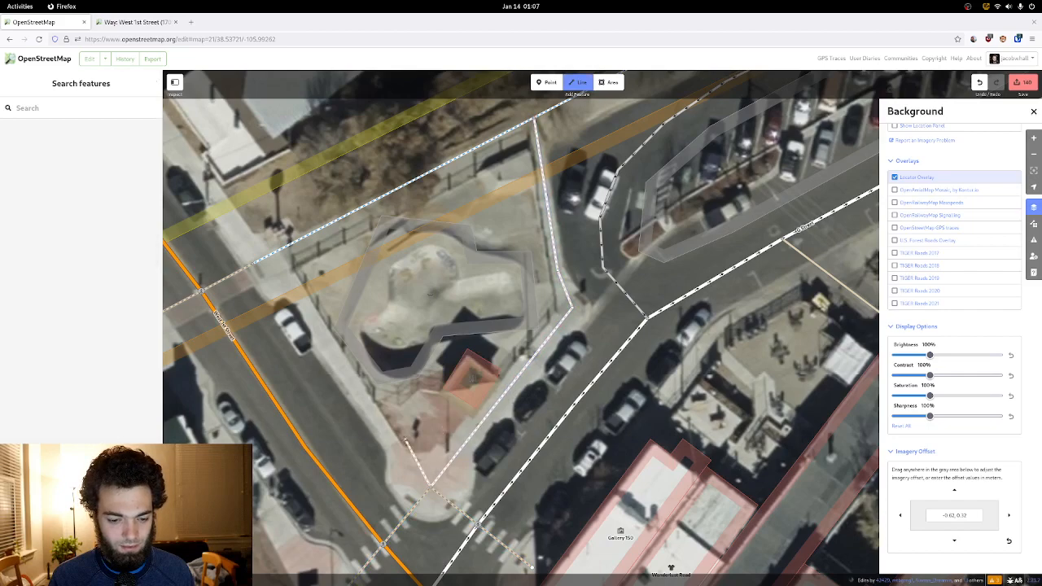
{"action": "left_click", "coordinate": [393, 445]}
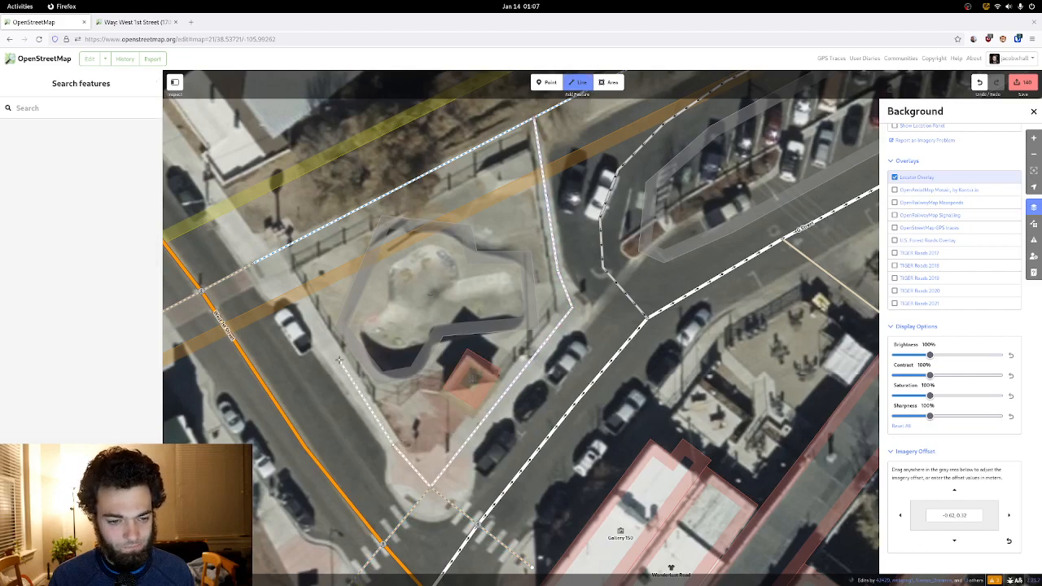
{"action": "left_click_drag", "start_coordinate": [338, 358], "coordinate": [446, 462]}
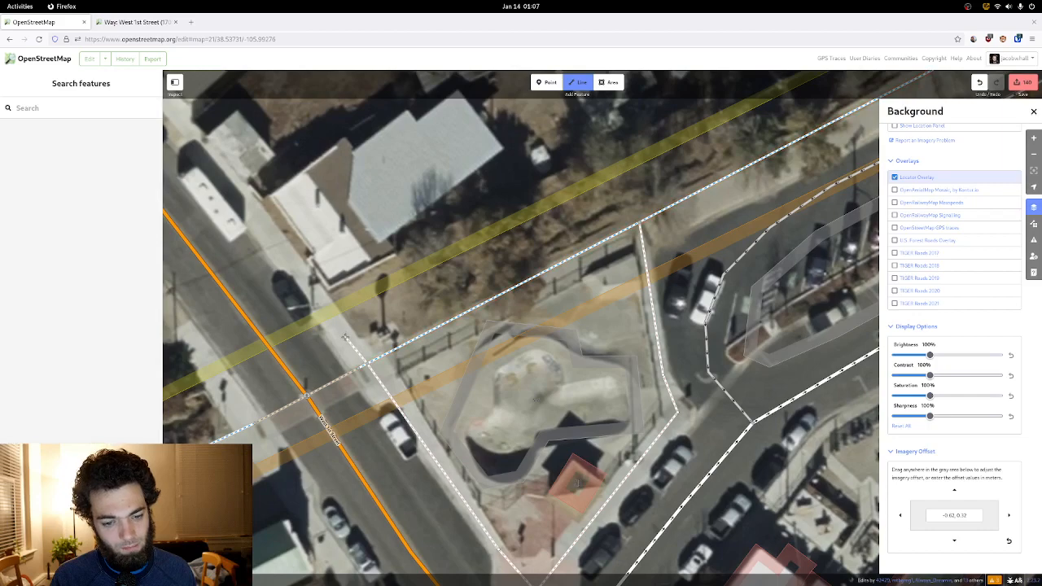
{"action": "left_click_drag", "start_coordinate": [345, 336], "coordinate": [470, 455]}
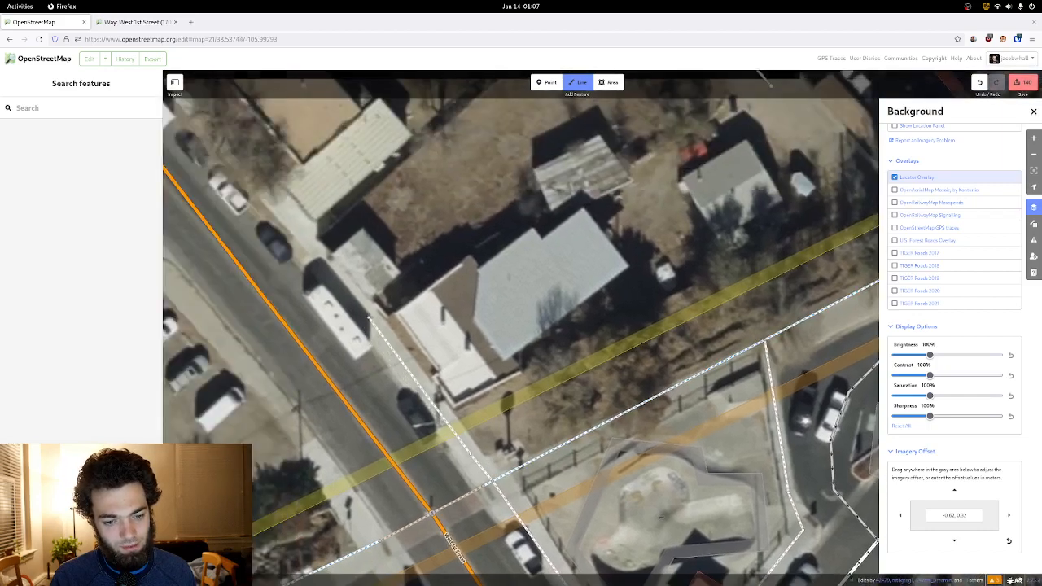
{"action": "left_click_drag", "start_coordinate": [371, 319], "coordinate": [512, 507]}
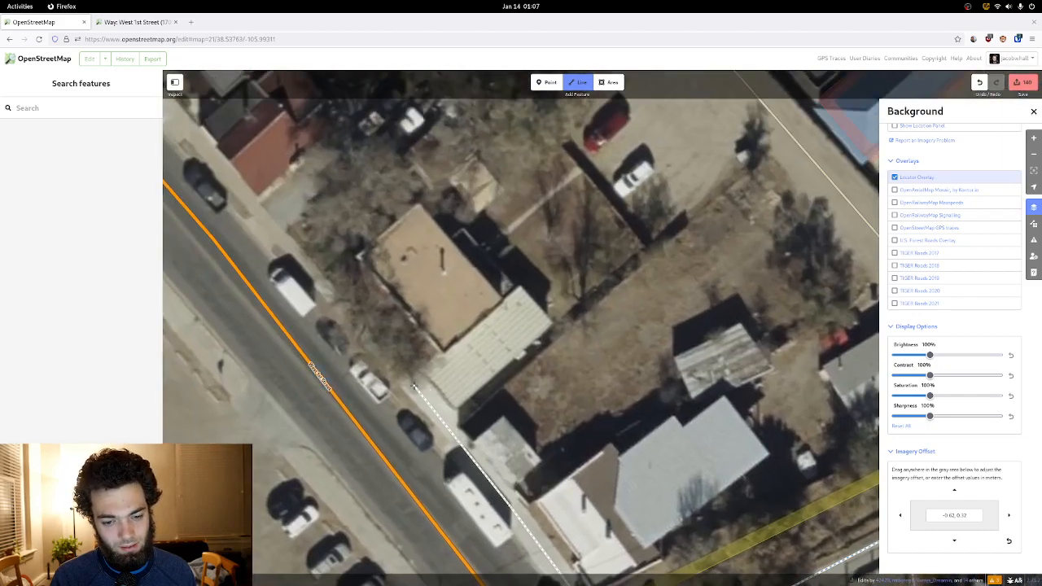
{"action": "left_click_drag", "start_coordinate": [415, 389], "coordinate": [522, 477]}
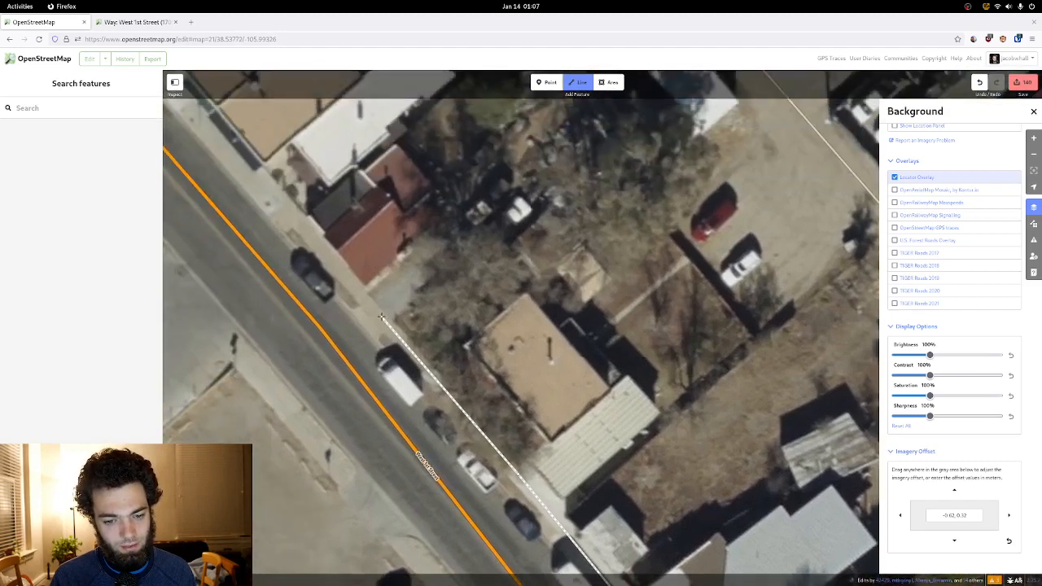
{"action": "left_click_drag", "start_coordinate": [376, 314], "coordinate": [503, 427]}
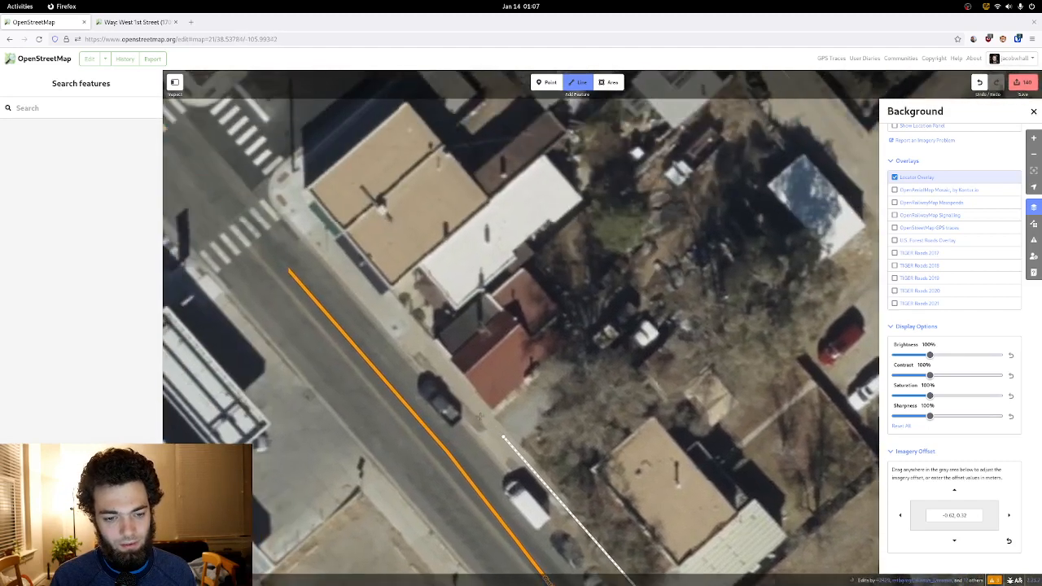
- Extend the sidewalk line along the northeast side of West 1st Street and end it at the corner by the crosswalks
{"action": "left_click_drag", "start_coordinate": [394, 312], "coordinate": [459, 405]}
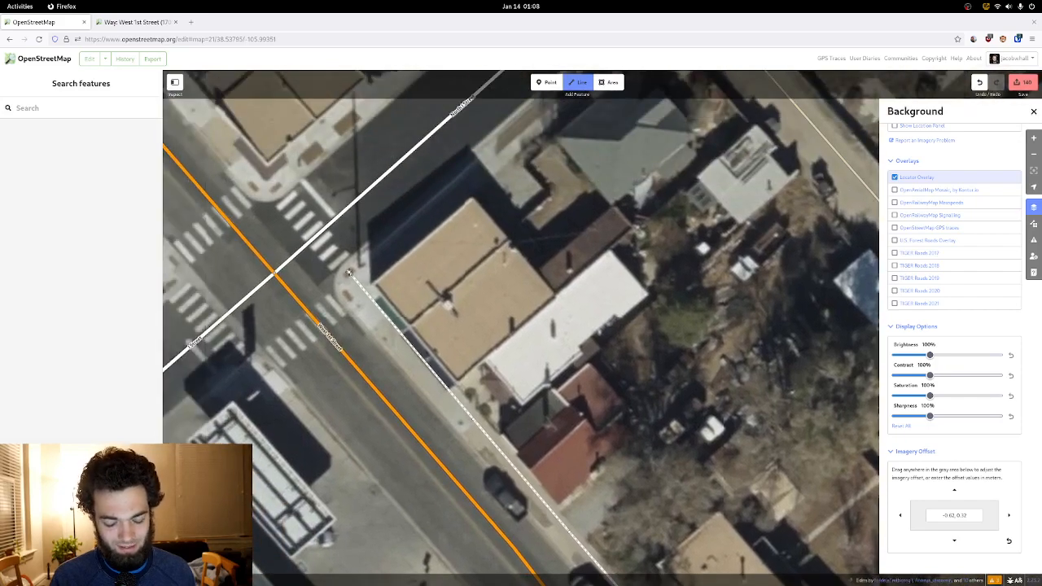
{"action": "double_click", "coordinate": [349, 272]}
{"action": "left_click_drag", "start_coordinate": [303, 318], "coordinate": [417, 327]}
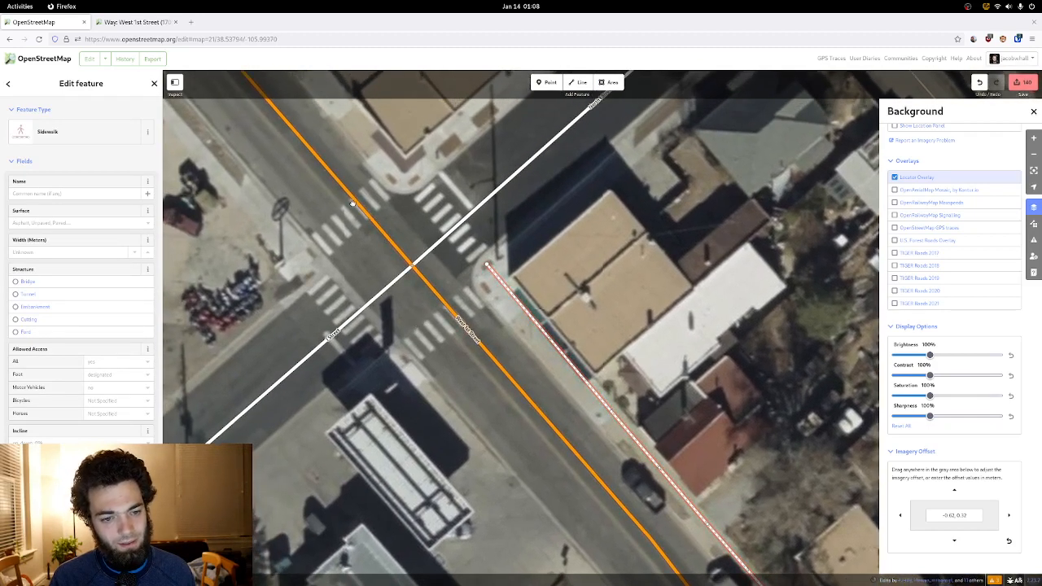
- Move the T-junction node on West Sackett Avenue northwest onto the centre of the intersection in the aerial imagery
{"action": "left_click_drag", "start_coordinate": [401, 266], "coordinate": [356, 432]}
{"action": "left_click_drag", "start_coordinate": [519, 237], "coordinate": [387, 329]}
{"action": "left_click_drag", "start_coordinate": [523, 211], "coordinate": [326, 354]}
{"action": "left_click_drag", "start_coordinate": [490, 234], "coordinate": [344, 354]}
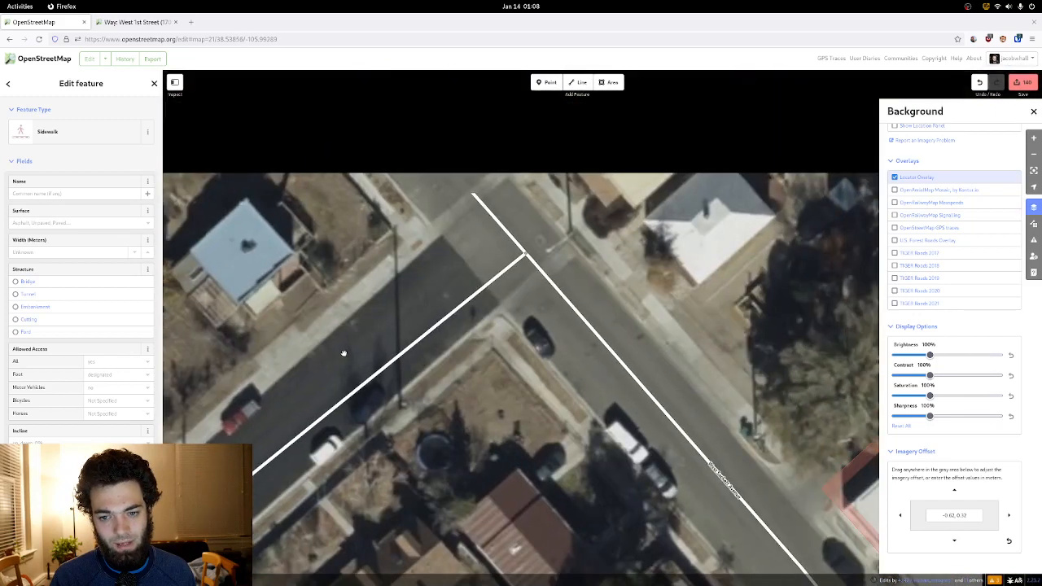
{"action": "left_click_drag", "start_coordinate": [525, 255], "coordinate": [503, 236]}
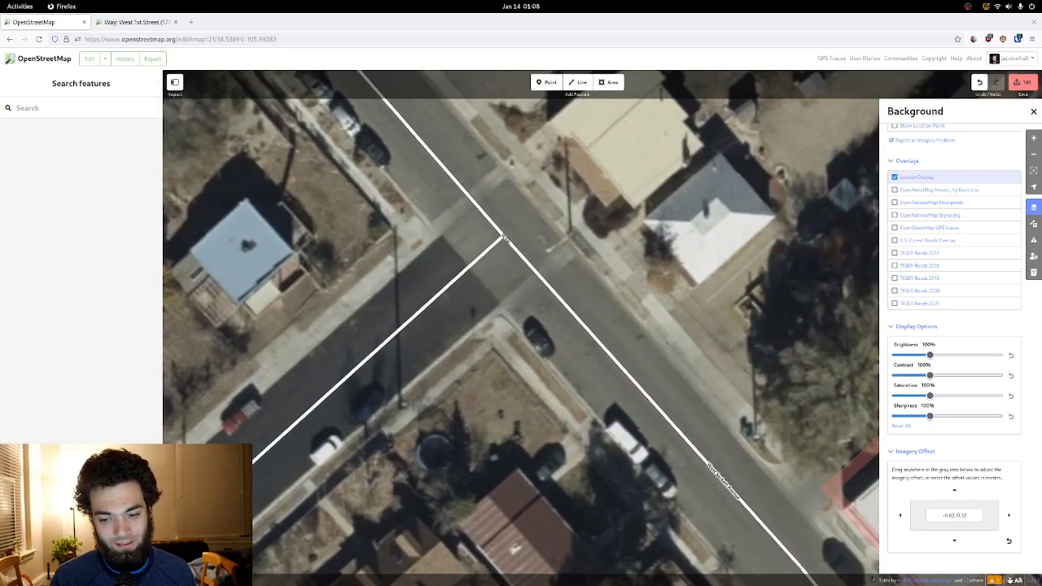
- Shift the parking lot service road's junction on West Sackett Avenue slightly northwest so the road meets it in a straight line
{"action": "left_click_drag", "start_coordinate": [514, 326], "coordinate": [536, 132]}
{"action": "scroll", "coordinate": [541, 142], "scroll_direction": "down", "scroll_amount": 5}
{"action": "left_click_drag", "start_coordinate": [659, 273], "coordinate": [546, 179]}
{"action": "left_click_drag", "start_coordinate": [681, 313], "coordinate": [544, 196]}
{"action": "left_click_drag", "start_coordinate": [559, 258], "coordinate": [453, 191]}
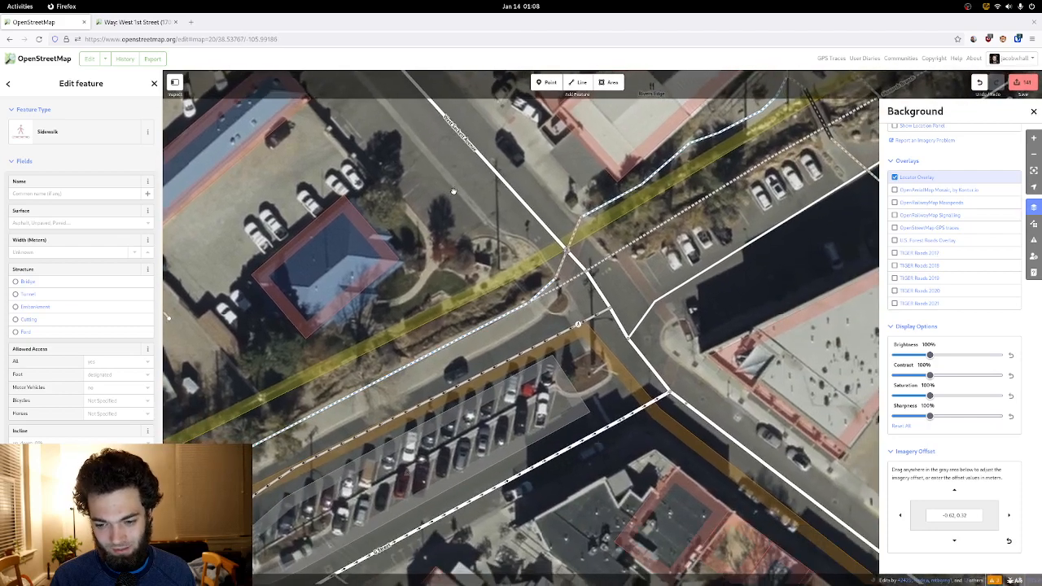
{"action": "left_click_drag", "start_coordinate": [618, 347], "coordinate": [650, 247]}
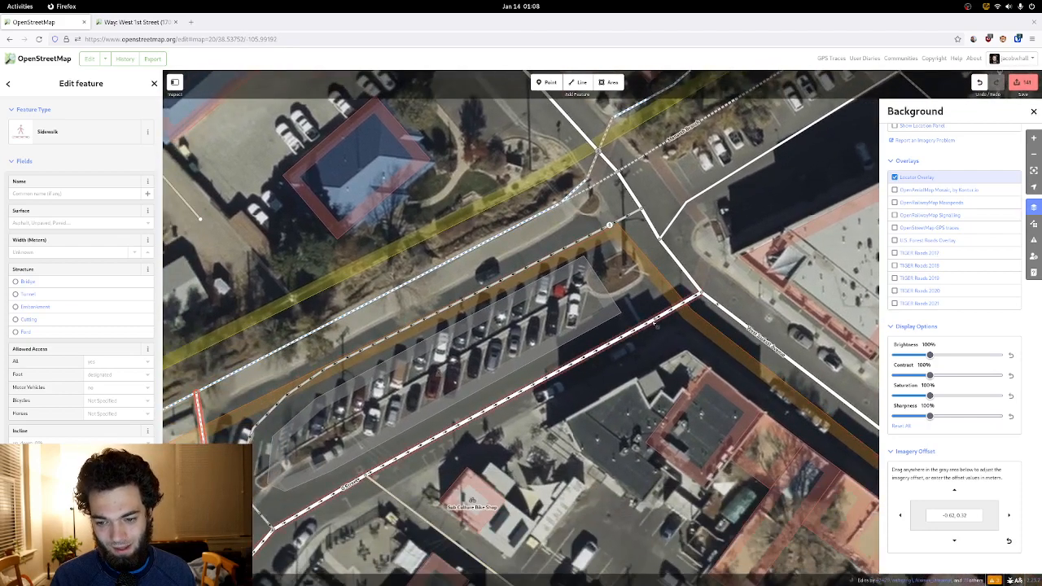
{"action": "left_click_drag", "start_coordinate": [652, 236], "coordinate": [615, 285]}
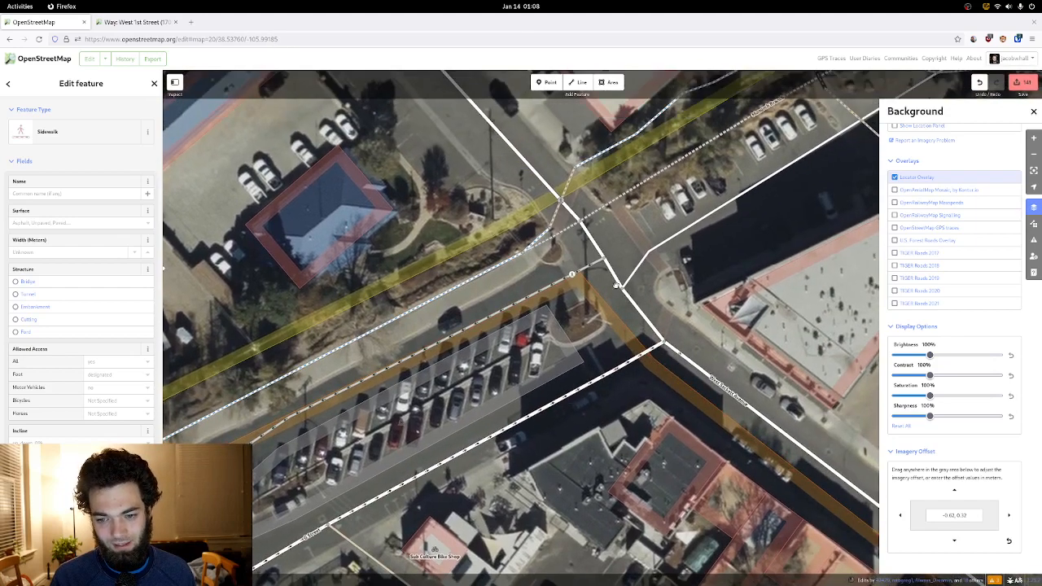
{"action": "left_click_drag", "start_coordinate": [746, 193], "coordinate": [606, 265]}
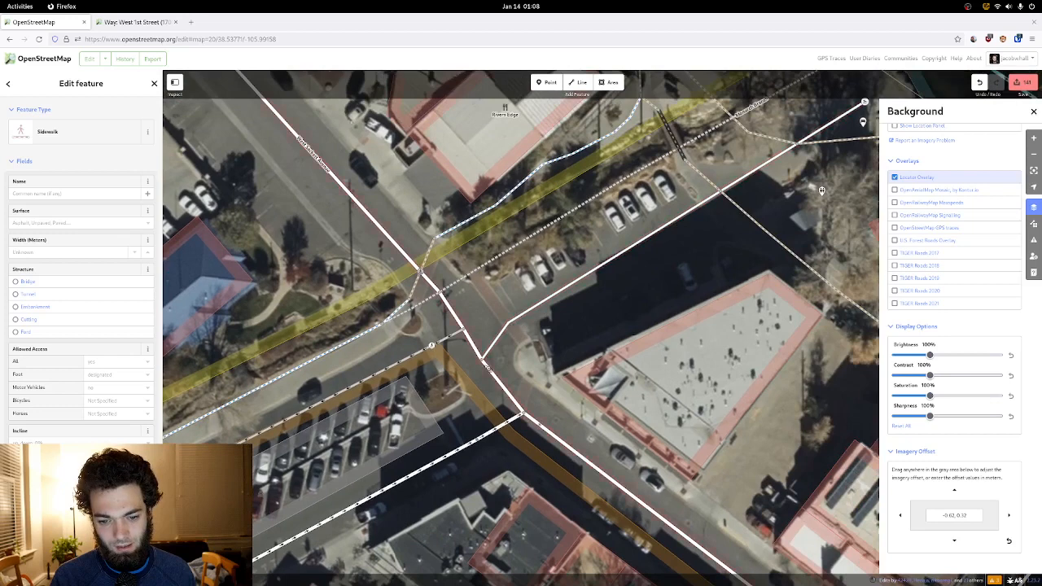
{"action": "left_click_drag", "start_coordinate": [482, 359], "coordinate": [473, 346]}
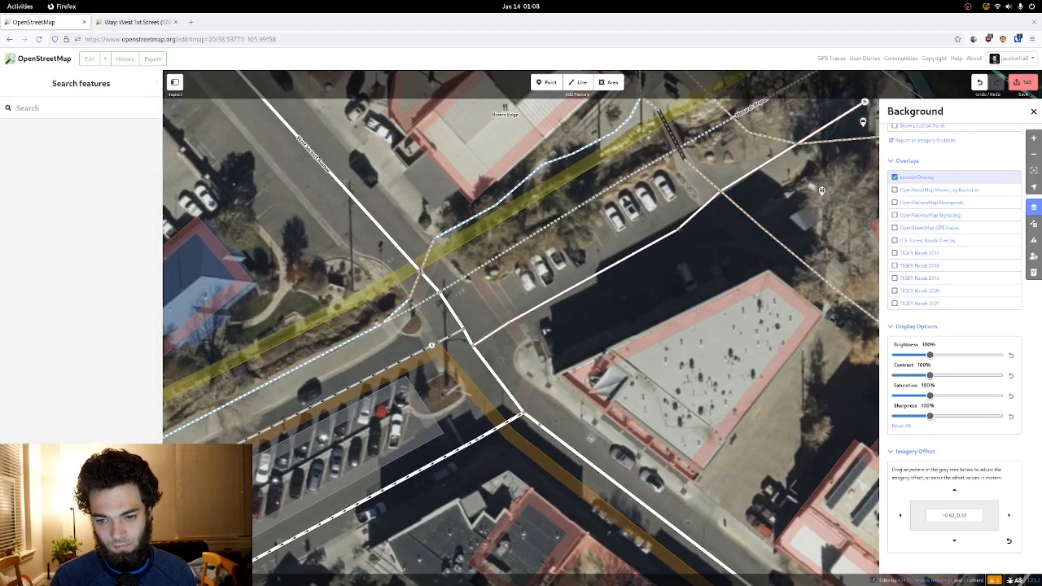
- Add a bend to the path just south of the footbridge and move its crossing with the service road to match the imagery
{"action": "left_click", "coordinate": [650, 248]}
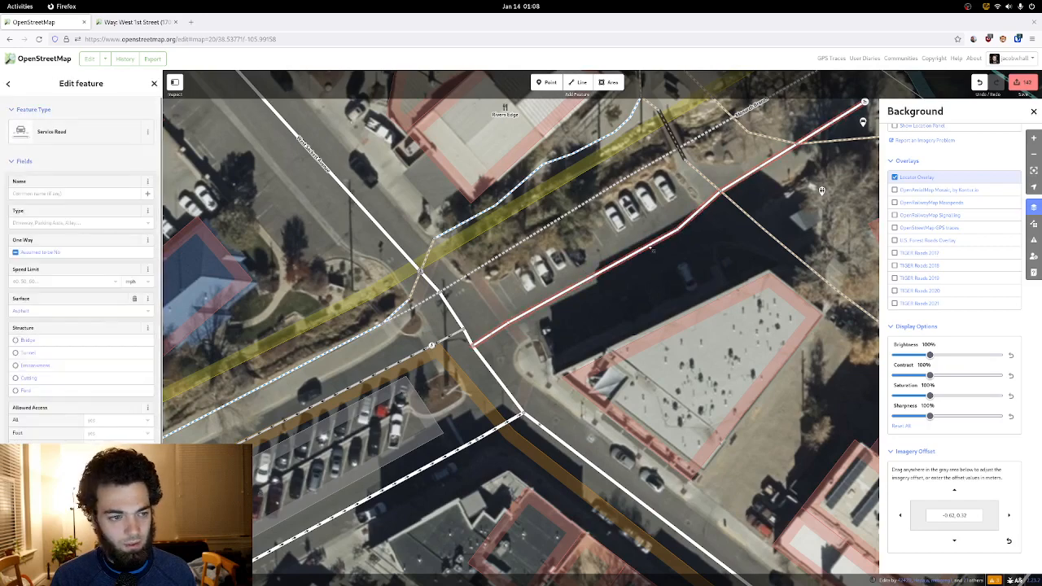
{"action": "left_click_drag", "start_coordinate": [651, 248], "coordinate": [493, 347]}
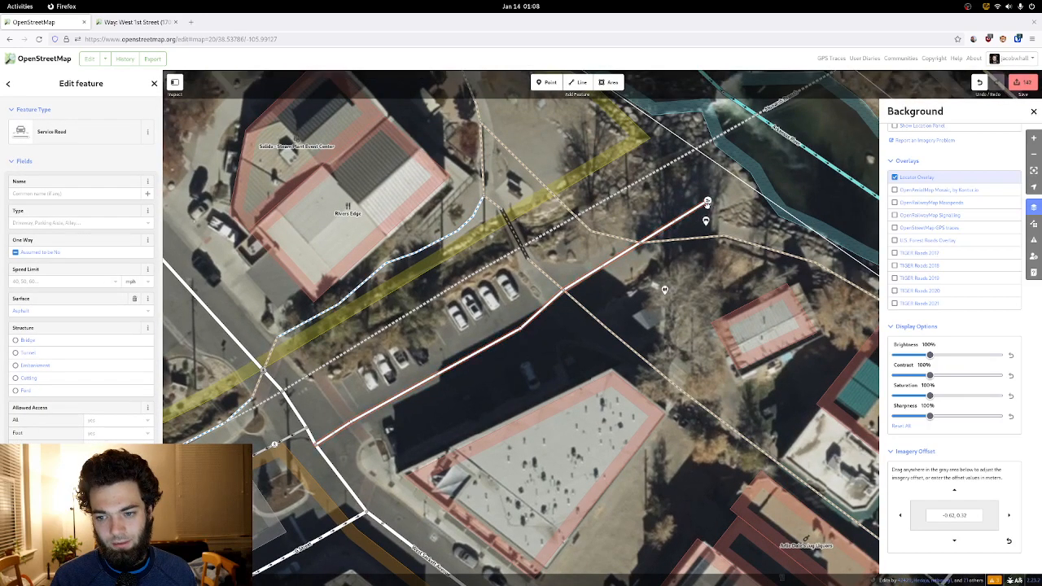
{"action": "left_click", "coordinate": [707, 201]}
{"action": "left_click", "coordinate": [637, 266]}
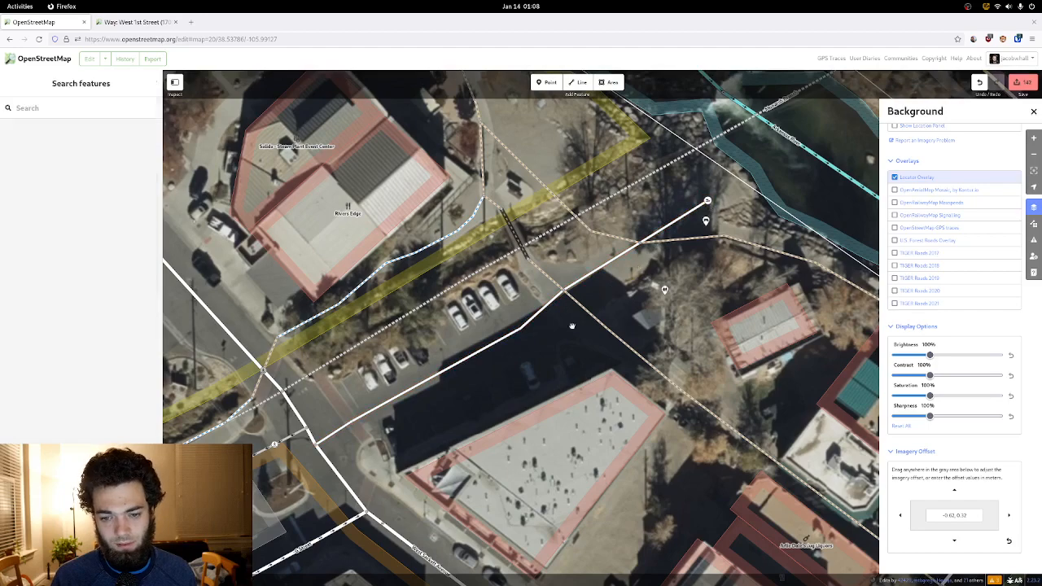
{"action": "scroll", "coordinate": [537, 362], "scroll_direction": "up", "scroll_amount": 2}
{"action": "scroll", "coordinate": [556, 254], "scroll_direction": "up", "scroll_amount": 2}
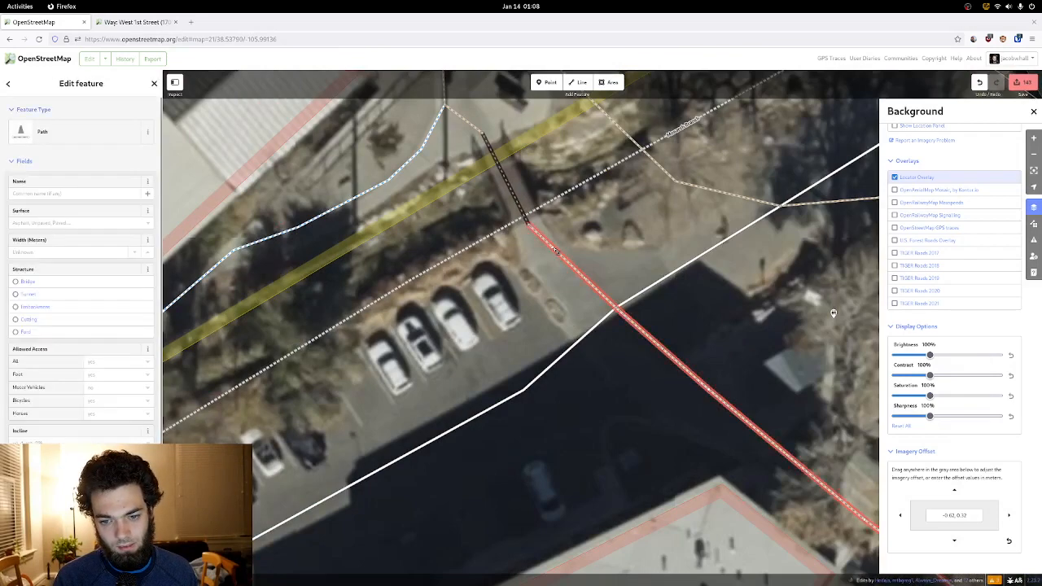
{"action": "left_click_drag", "start_coordinate": [558, 252], "coordinate": [553, 276]}
{"action": "left_click", "coordinate": [628, 318]}
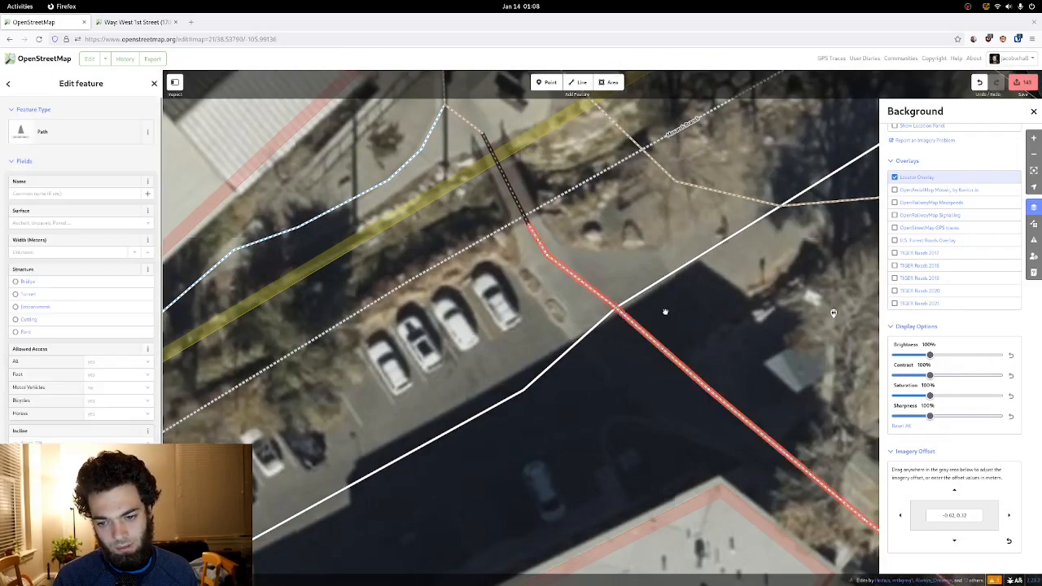
{"action": "key", "text": "Escape"}
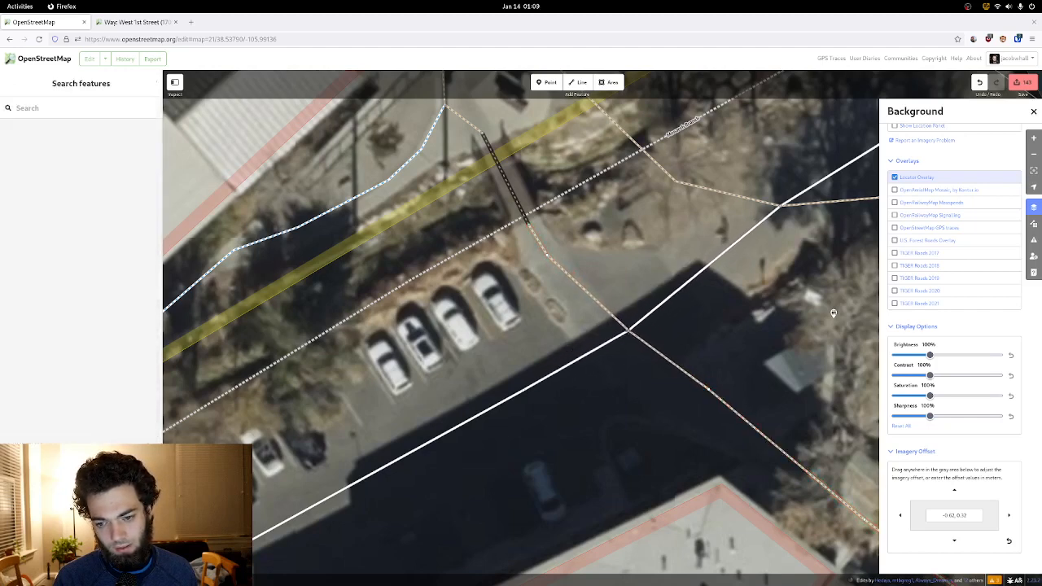
{"action": "left_click_drag", "start_coordinate": [628, 330], "coordinate": [618, 337]}
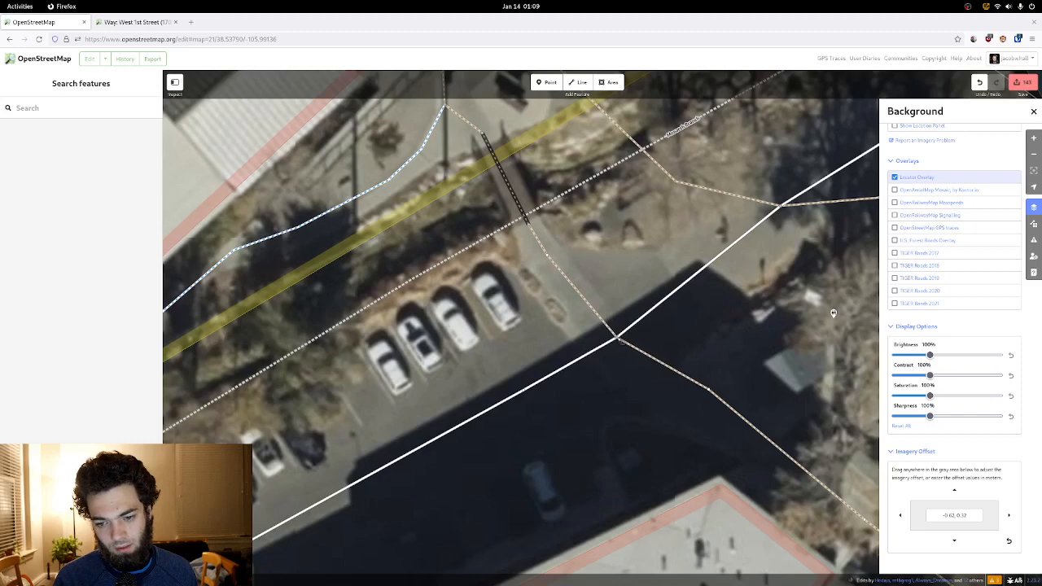
- Reshape the path southeast of the service road by repositioning its first vertex and adding another bend beyond the building's north corner
{"action": "left_click", "coordinate": [703, 393]}
{"action": "key", "text": "Escape"}
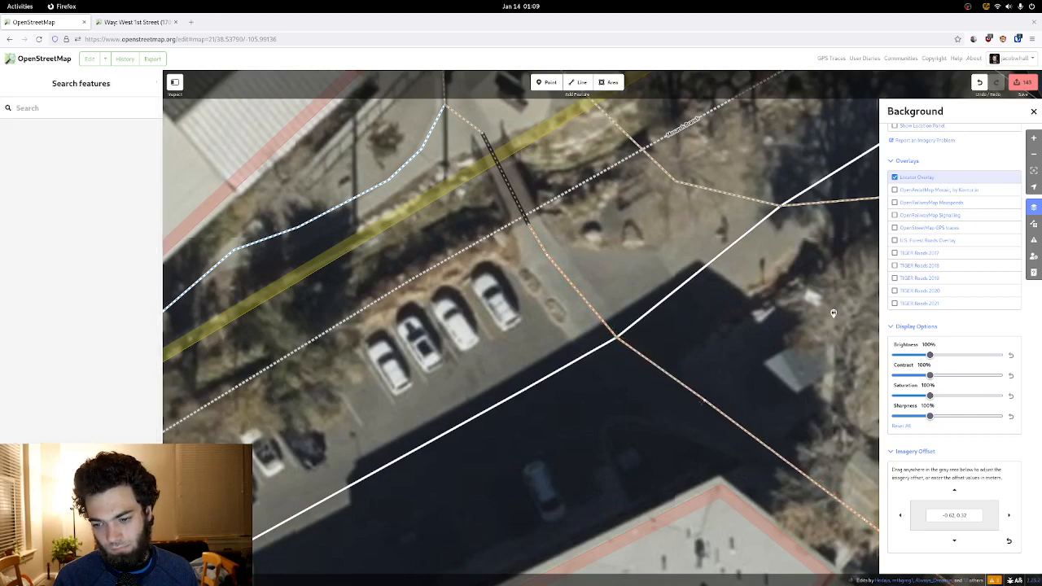
{"action": "left_click", "coordinate": [702, 407]}
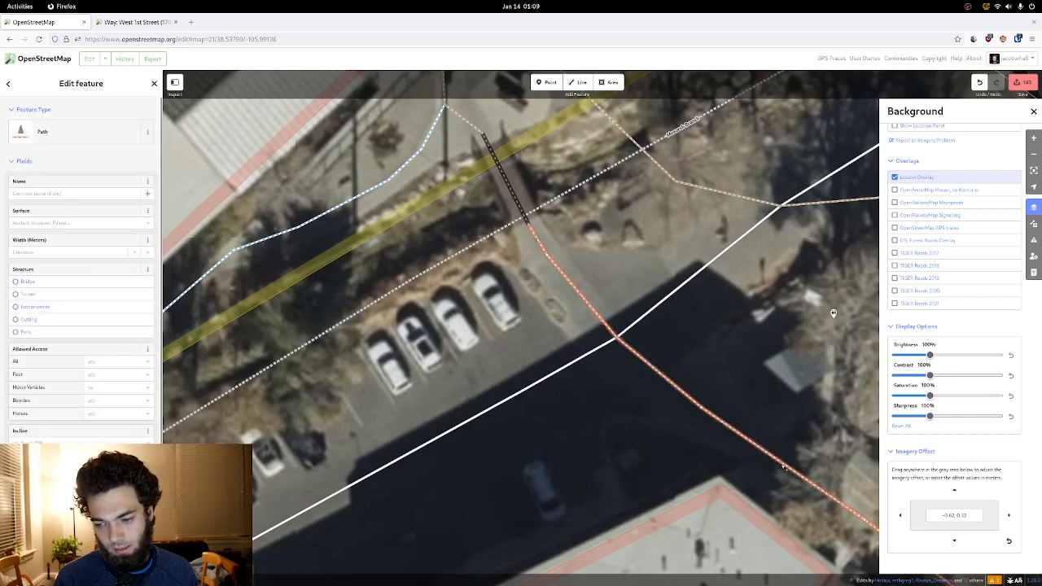
{"action": "key", "text": "Escape"}
{"action": "left_click_drag", "start_coordinate": [801, 470], "coordinate": [800, 465]}
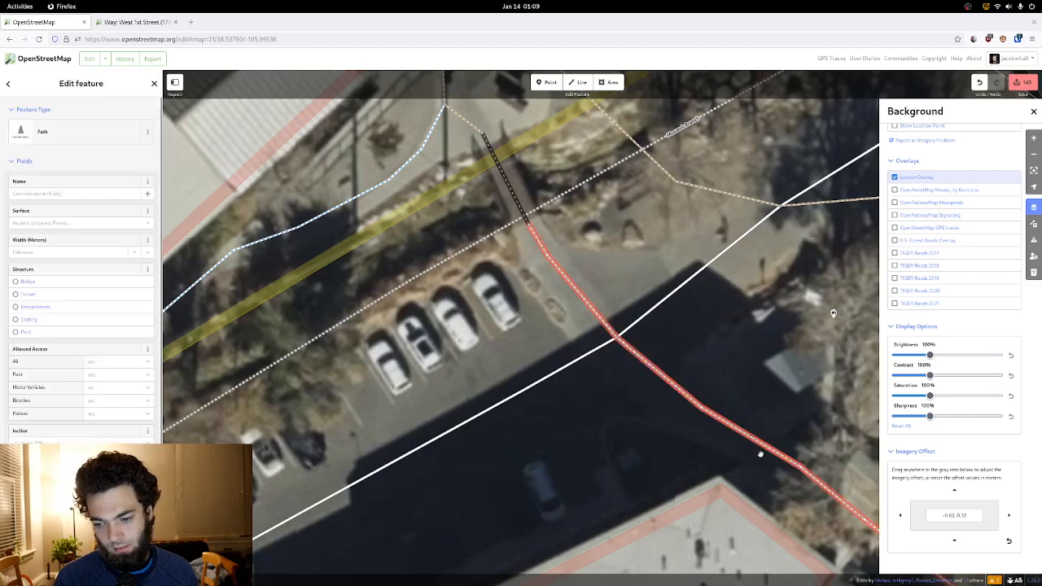
{"action": "left_click_drag", "start_coordinate": [701, 406], "coordinate": [690, 410]}
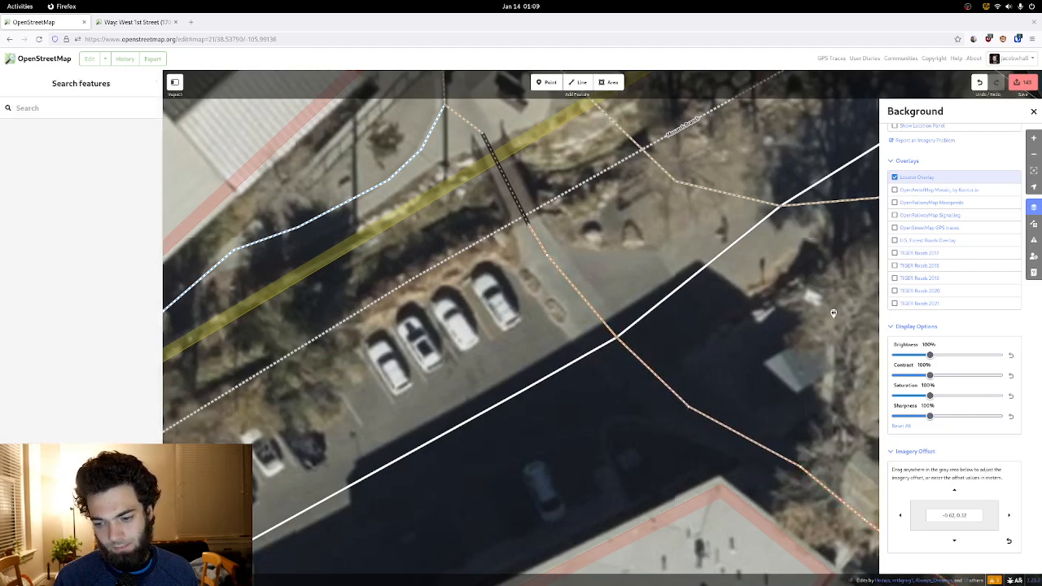
{"action": "left_click", "coordinate": [682, 405]}
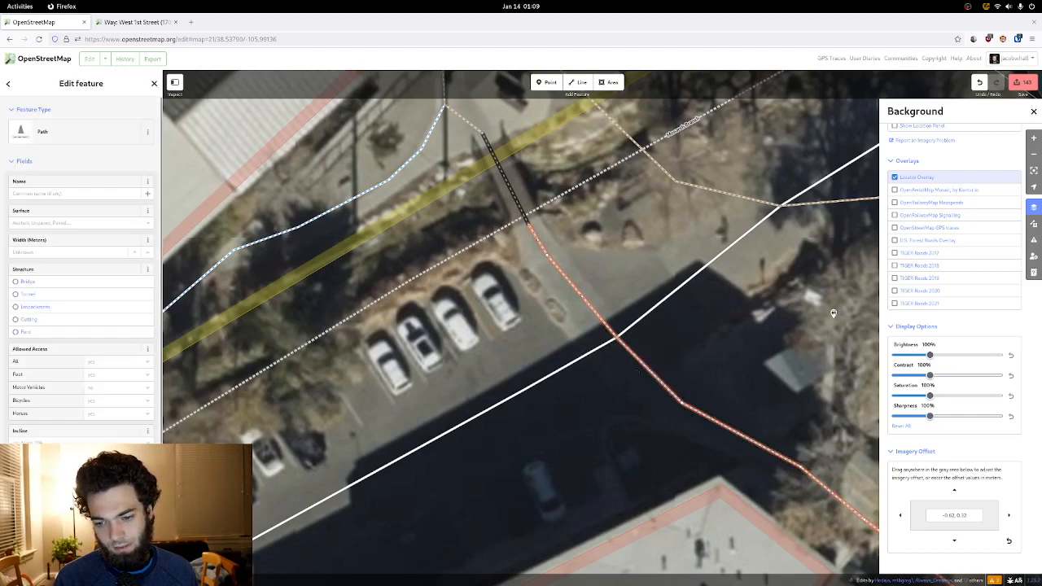
{"action": "left_click_drag", "start_coordinate": [639, 370], "coordinate": [476, 288]}
{"action": "key", "text": "ctrl+z"}
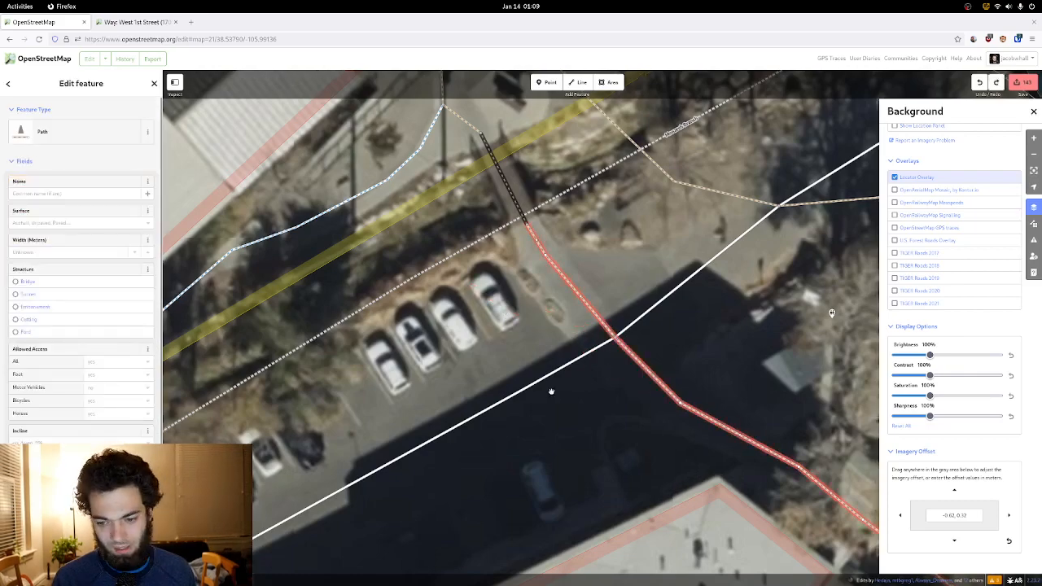
- Add a bend to the short path section just north of the footbridge so it curves along the paved walkway
{"action": "left_click_drag", "start_coordinate": [550, 391], "coordinate": [437, 335]}
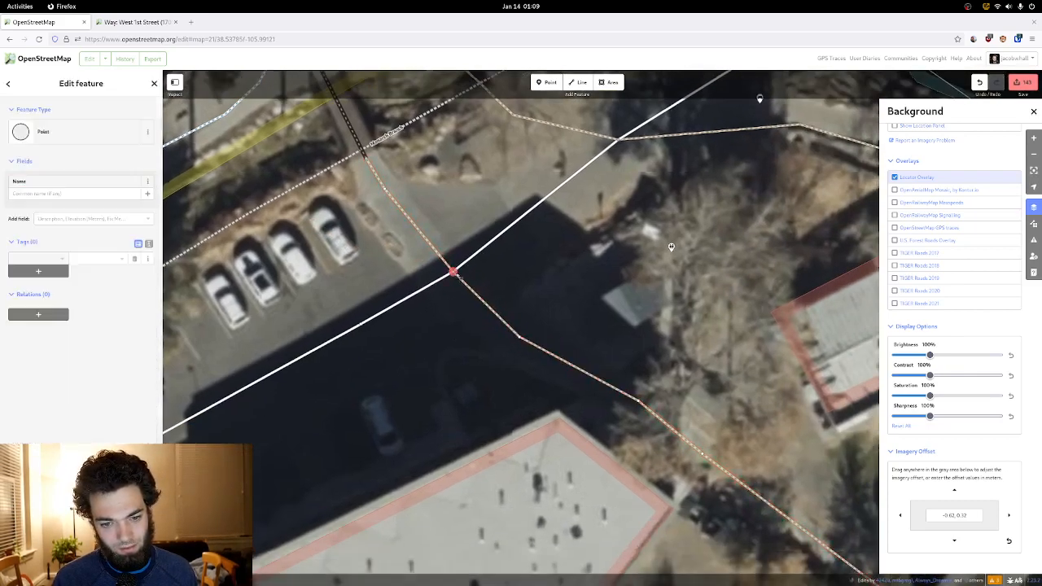
{"action": "scroll", "coordinate": [458, 277], "scroll_direction": "down", "scroll_amount": 3}
{"action": "left_click", "coordinate": [481, 333]}
{"action": "scroll", "coordinate": [486, 348], "scroll_direction": "up", "scroll_amount": 3}
{"action": "left_click_drag", "start_coordinate": [487, 348], "coordinate": [495, 369]}
{"action": "scroll", "coordinate": [502, 342], "scroll_direction": "down", "scroll_amount": 2}
{"action": "left_click_drag", "start_coordinate": [422, 396], "coordinate": [464, 402]}
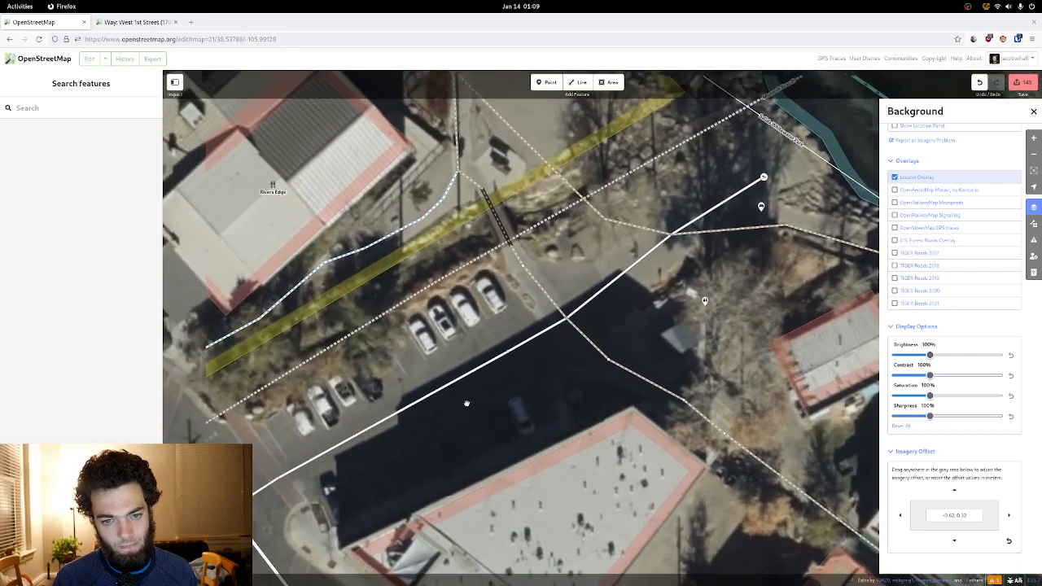
{"action": "scroll", "coordinate": [534, 154], "scroll_direction": "up", "scroll_amount": 3}
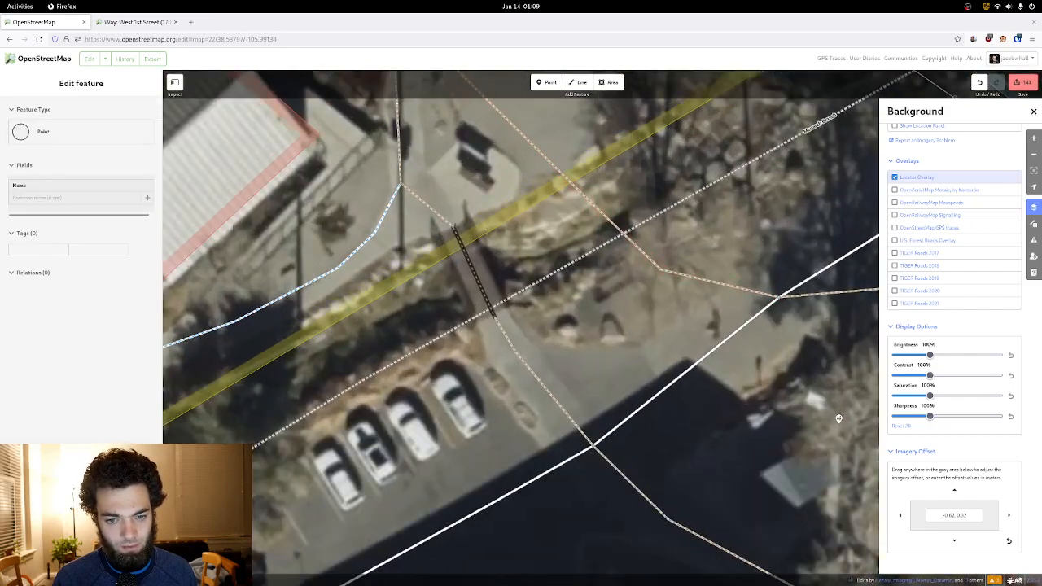
{"action": "left_click", "coordinate": [432, 210]}
{"action": "left_click_drag", "start_coordinate": [427, 207], "coordinate": [535, 200]}
{"action": "scroll", "coordinate": [537, 206], "scroll_direction": "down", "scroll_amount": 3}
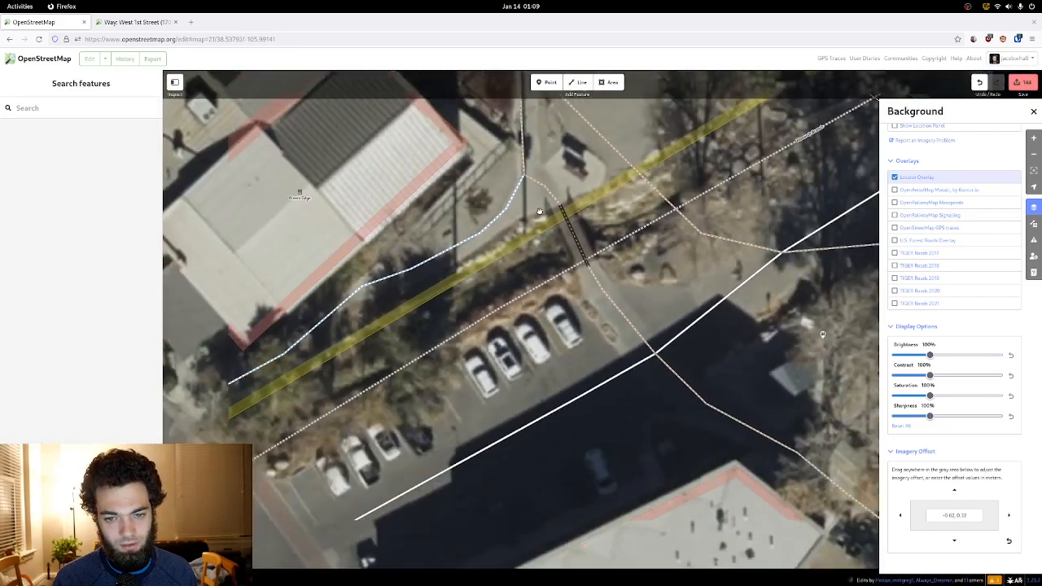
- Move the side street's junction with West Sackett Avenue to the intersection centre and straighten the side street's nearby vertex
{"action": "left_click_drag", "start_coordinate": [544, 278], "coordinate": [697, 155]}
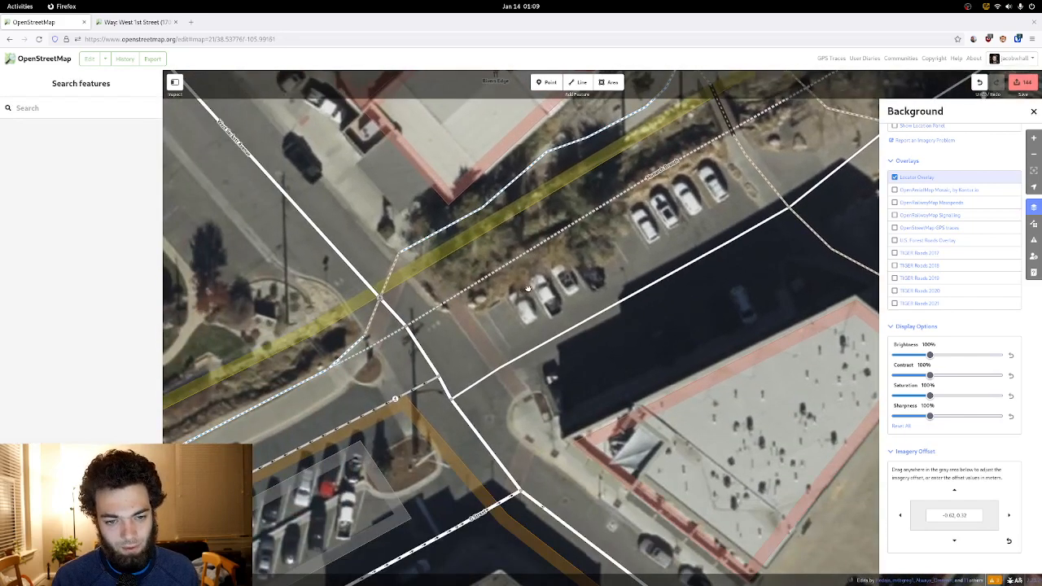
{"action": "left_click_drag", "start_coordinate": [529, 289], "coordinate": [600, 287]}
{"action": "left_click_drag", "start_coordinate": [526, 292], "coordinate": [549, 248]}
{"action": "left_click_drag", "start_coordinate": [550, 307], "coordinate": [489, 226]}
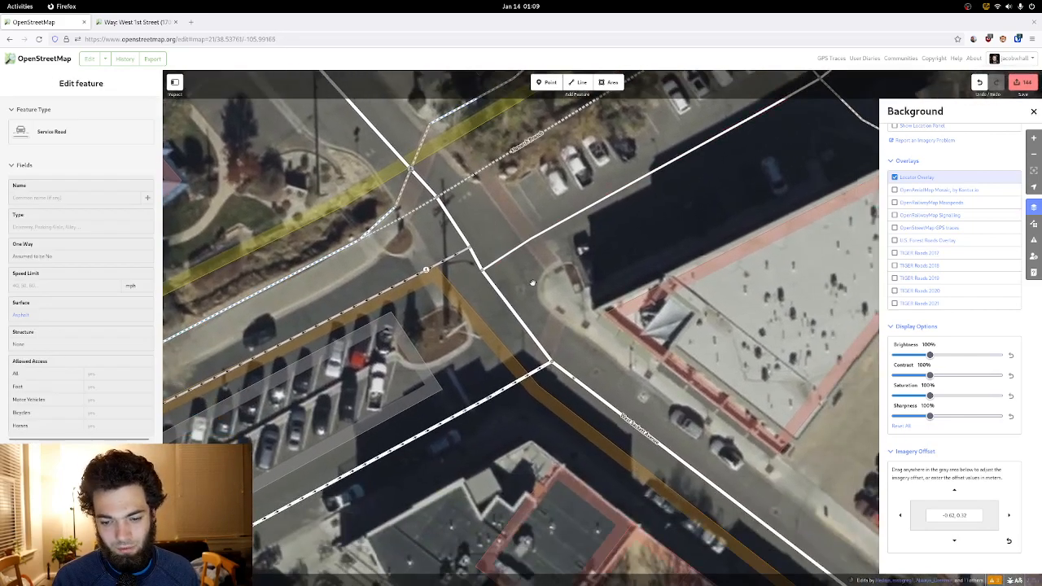
{"action": "left_click_drag", "start_coordinate": [533, 284], "coordinate": [530, 225]}
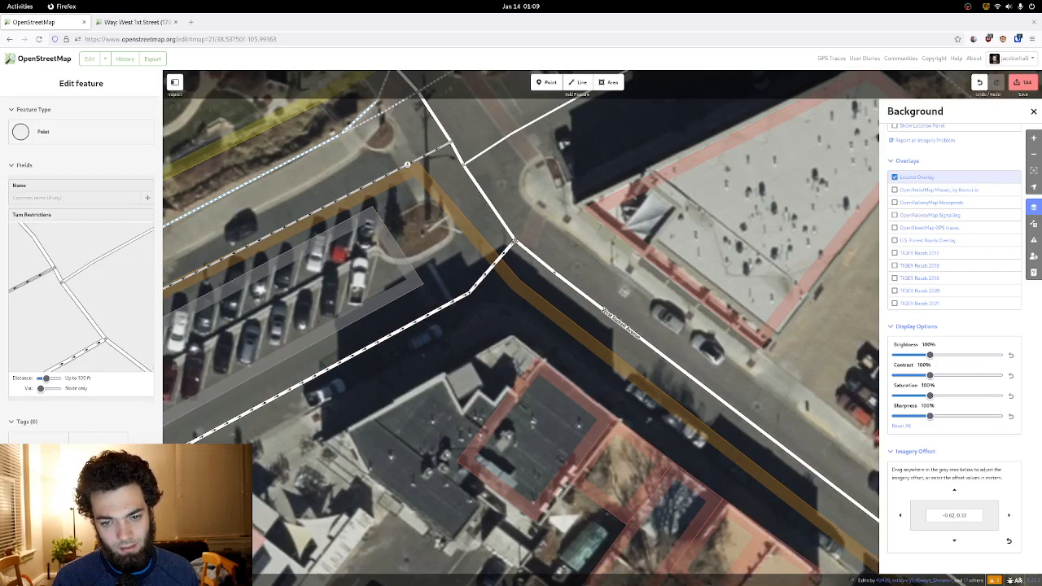
{"action": "left_click_drag", "start_coordinate": [469, 292], "coordinate": [463, 279]}
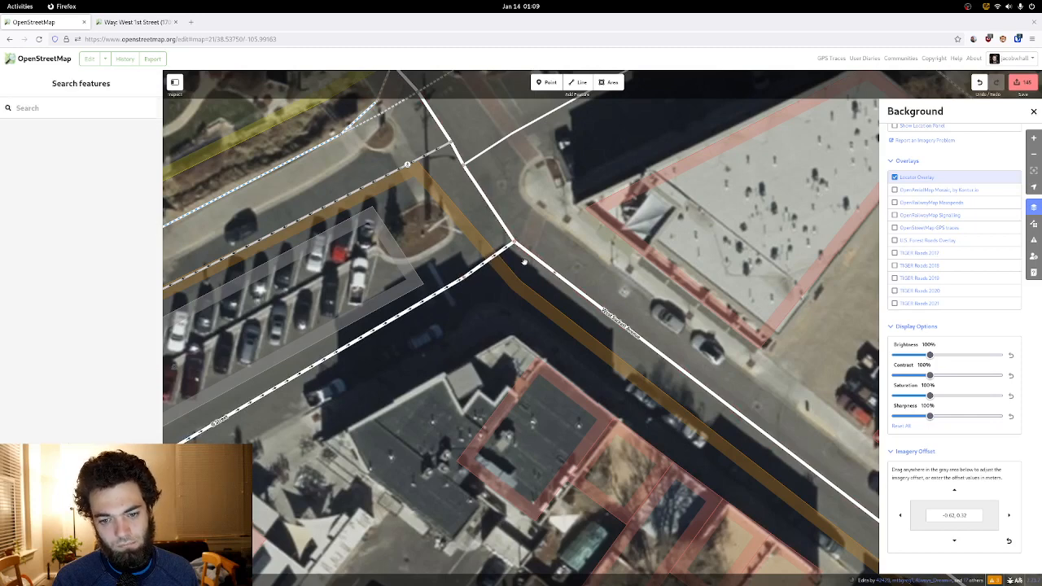
{"action": "left_click_drag", "start_coordinate": [531, 266], "coordinate": [519, 290]}
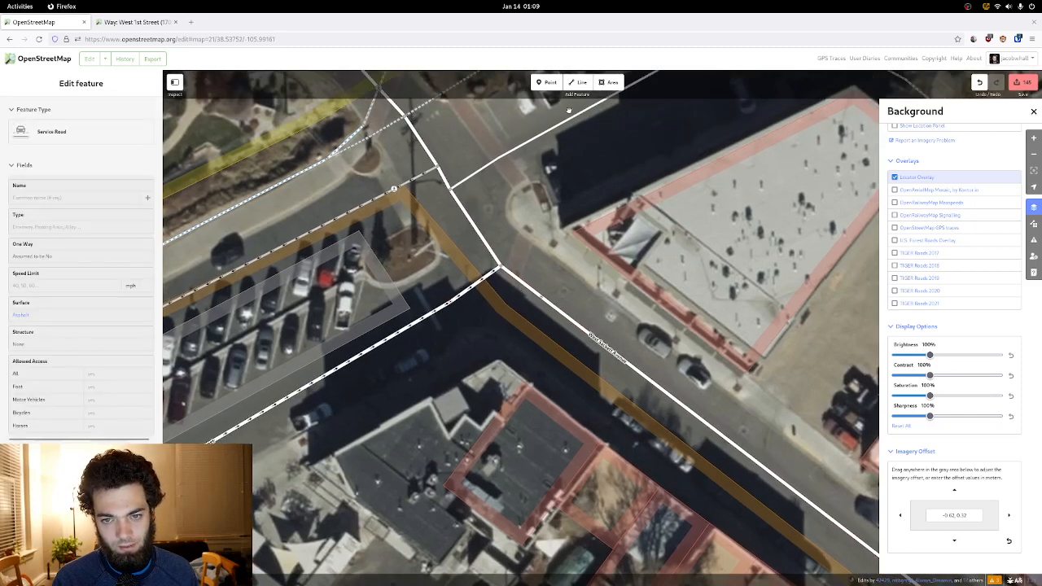
- Draw a Marked Crossing over West Sackett Avenue just southeast of the side street junction and connect it to the road
{"action": "left_click", "coordinate": [580, 82]}
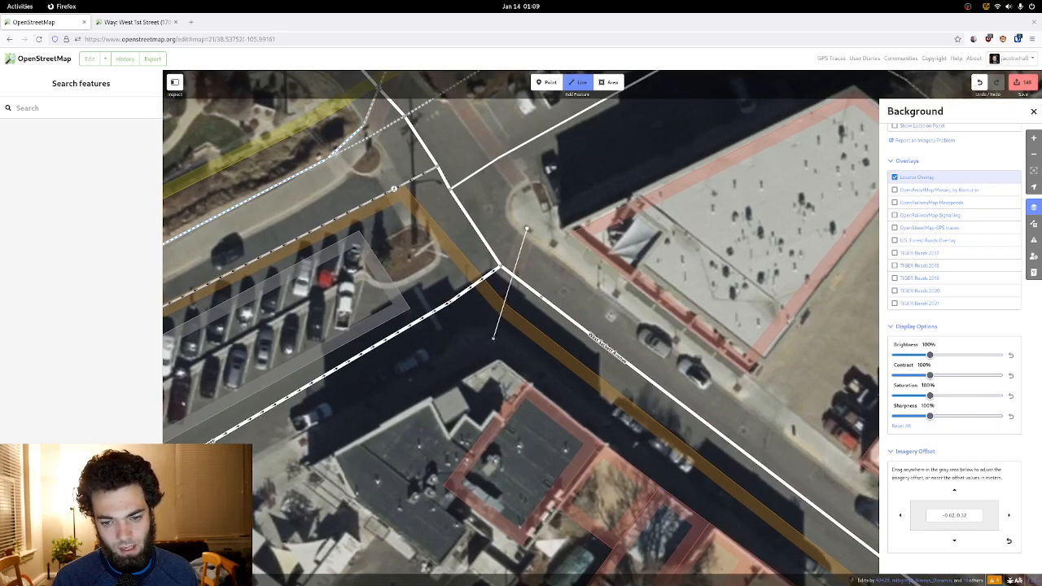
{"action": "double_click", "coordinate": [493, 339]}
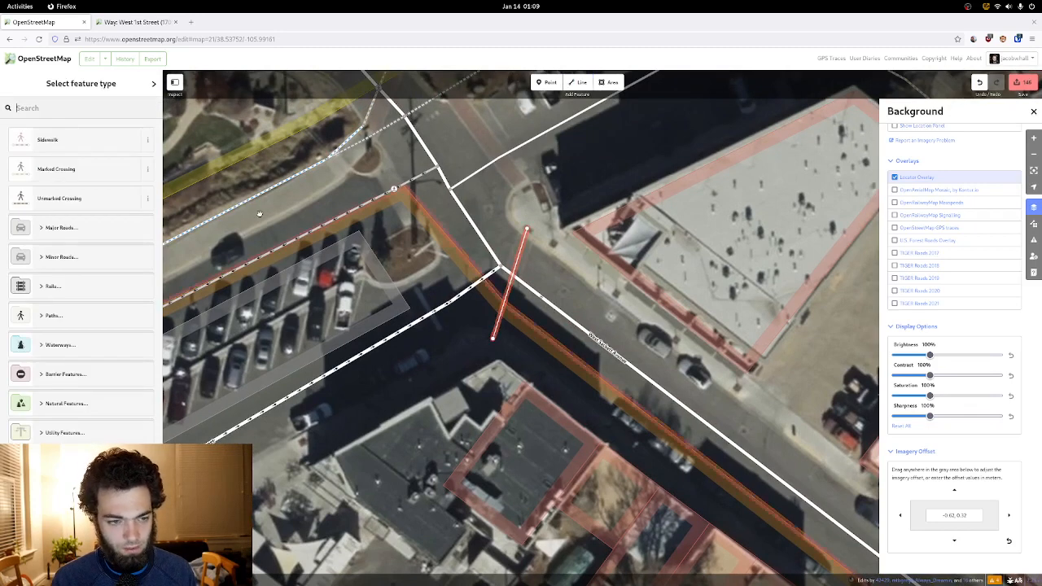
{"action": "left_click", "coordinate": [121, 165]}
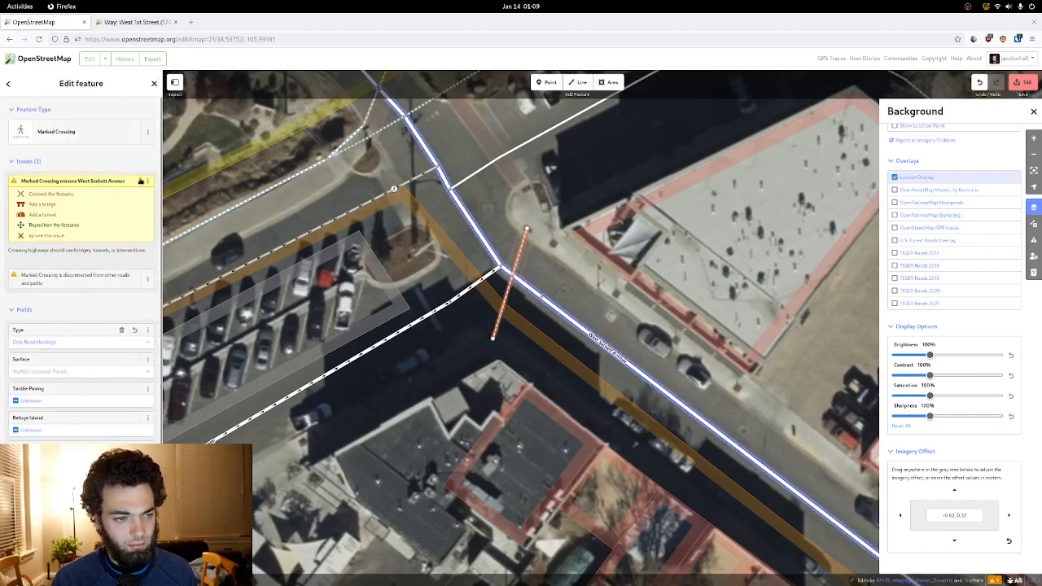
{"action": "left_click", "coordinate": [120, 193]}
{"action": "left_click_drag", "start_coordinate": [558, 164], "coordinate": [565, 254]}
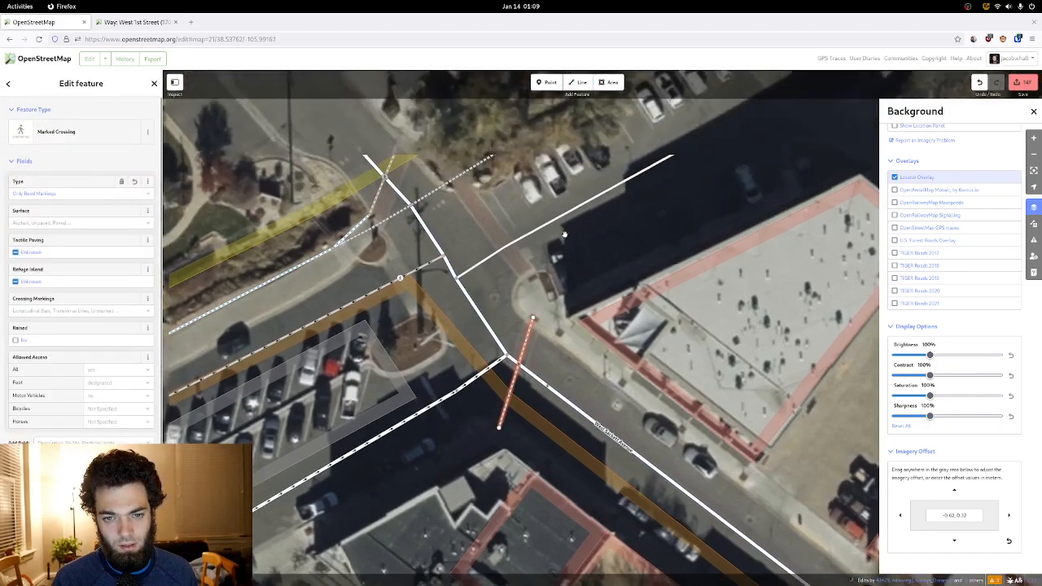
- Draw a Marked Crossing over the side street northeast of West Sackett Avenue, from the corner curb to the opposite sidewalk
{"action": "left_click", "coordinate": [577, 83]}
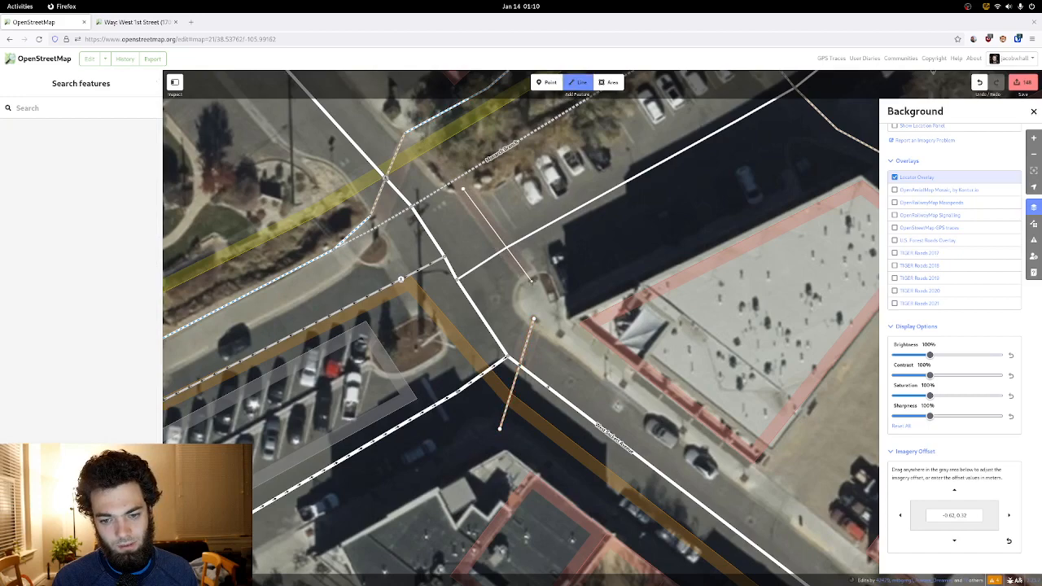
{"action": "double_click", "coordinate": [532, 280]}
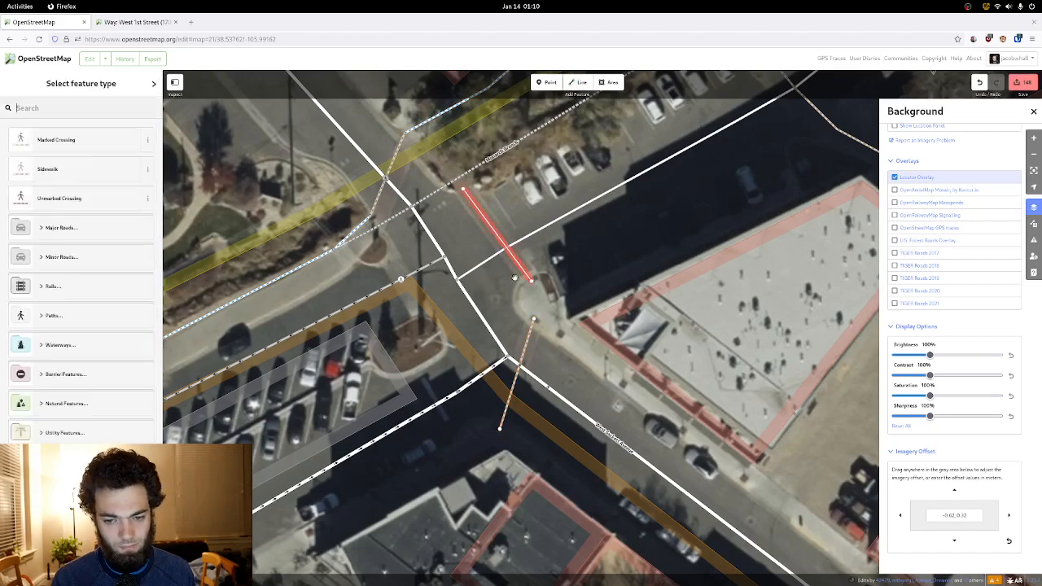
{"action": "left_click", "coordinate": [63, 144]}
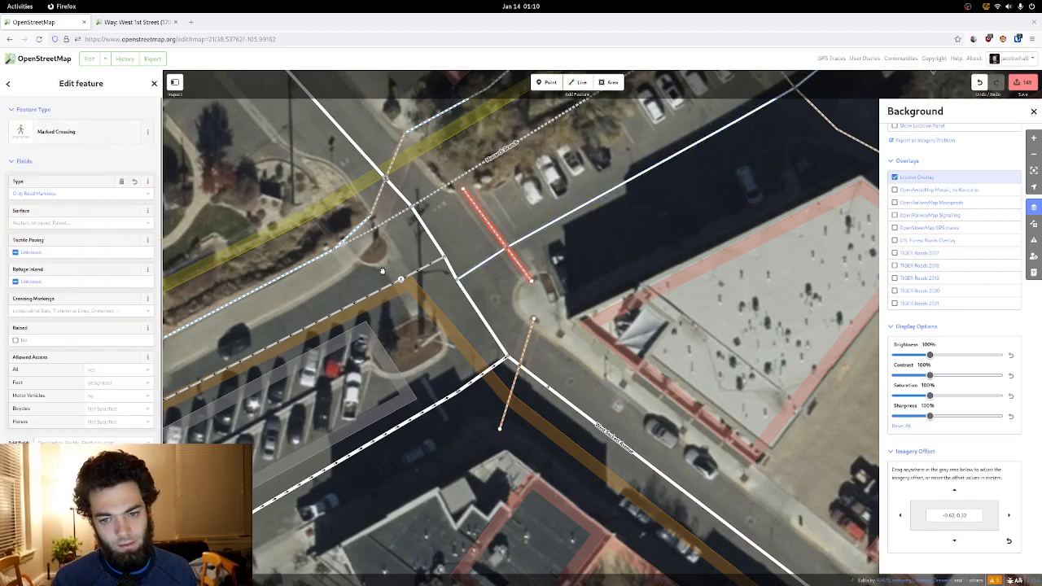
- Outline the row of parking spaces northwest of the side street, just past the crossing, as an area and classify it as Parking Lot
{"action": "left_click_drag", "start_coordinate": [464, 253], "coordinate": [315, 393]}
{"action": "left_click_drag", "start_coordinate": [512, 272], "coordinate": [530, 278]}
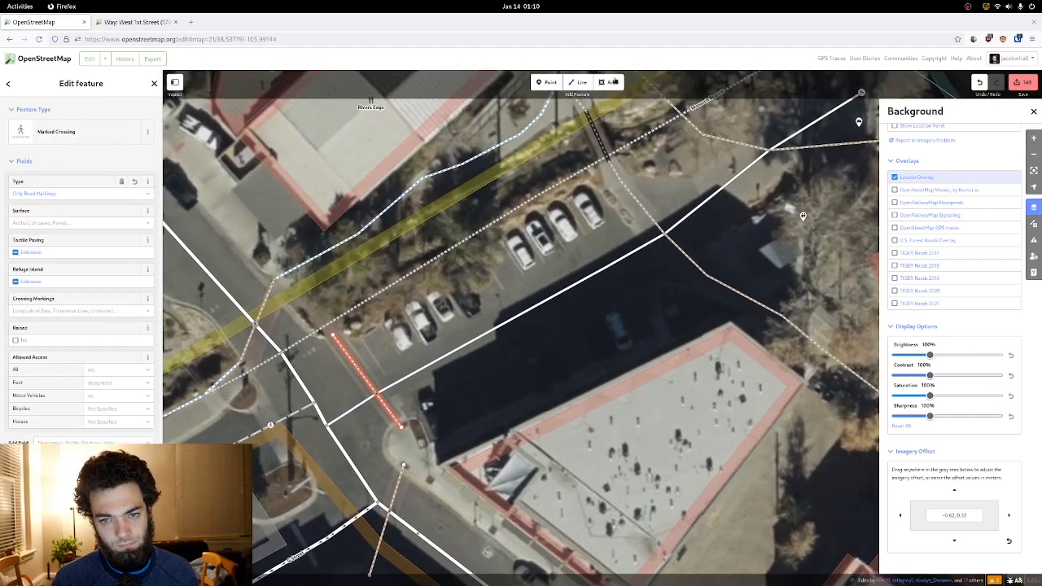
{"action": "left_click", "coordinate": [609, 83]}
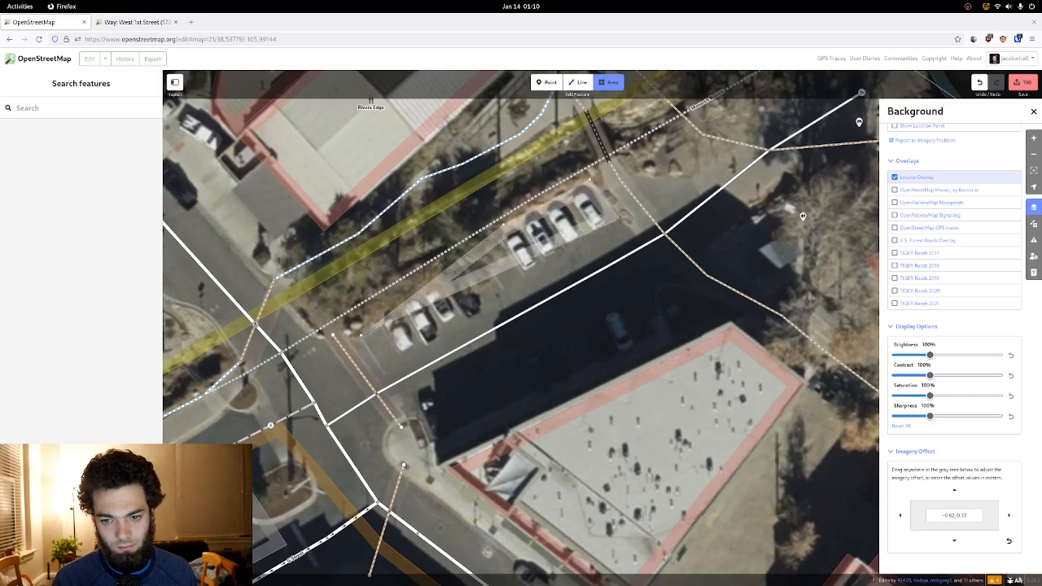
{"action": "left_click", "coordinate": [620, 219]}
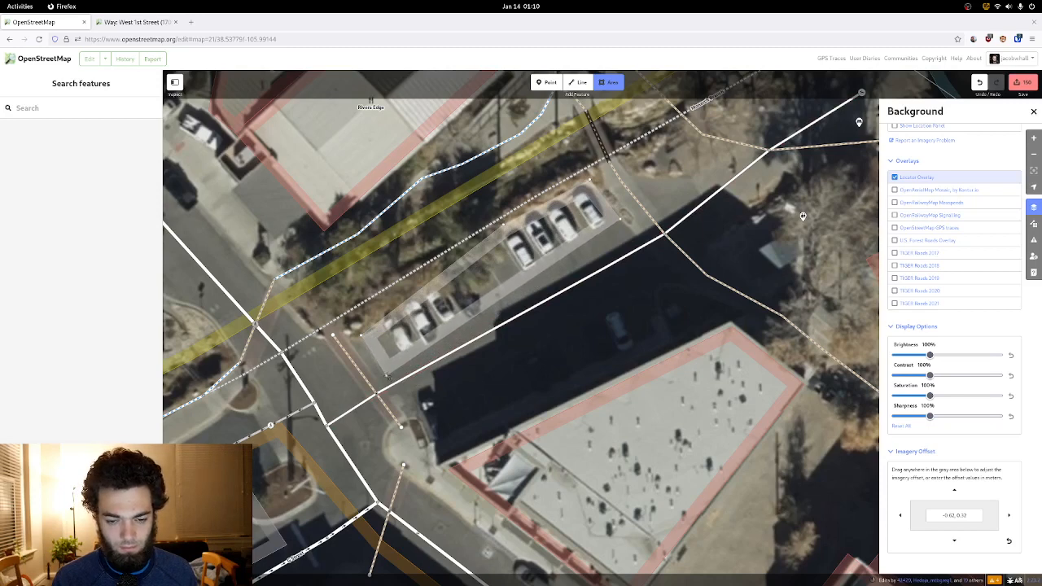
{"action": "double_click", "coordinate": [387, 375]}
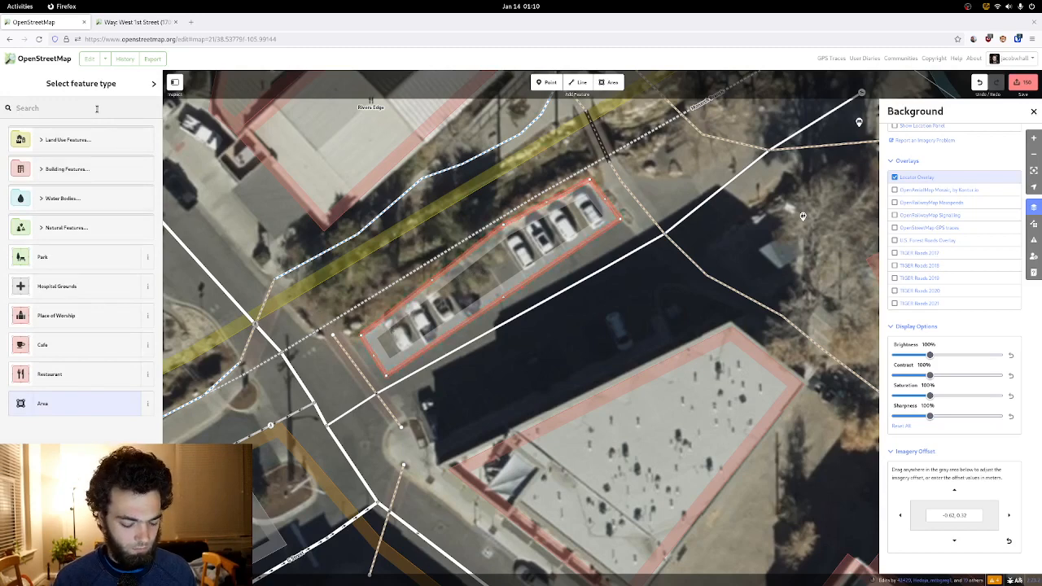
{"action": "type", "text": "parking"}
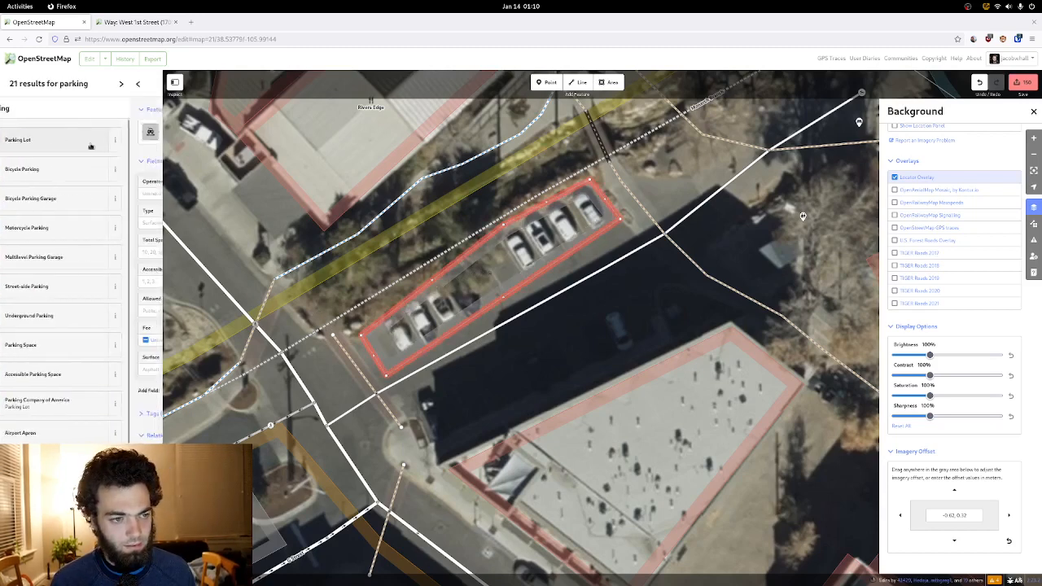
{"action": "left_click", "coordinate": [92, 140]}
{"action": "left_click_drag", "start_coordinate": [335, 274], "coordinate": [459, 188]}
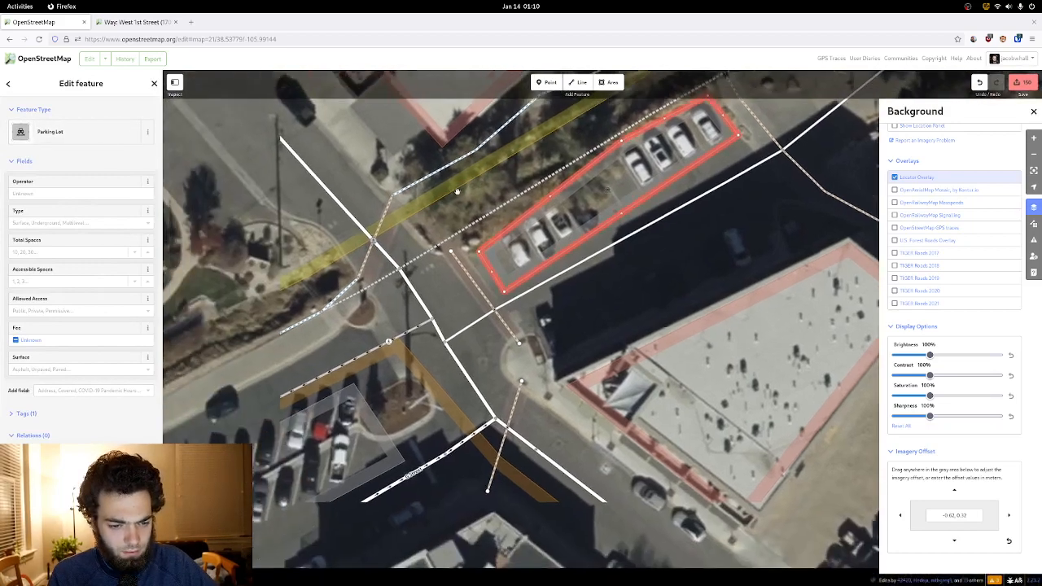
{"action": "left_click_drag", "start_coordinate": [455, 291], "coordinate": [498, 252]}
{"action": "left_click", "coordinate": [406, 289]}
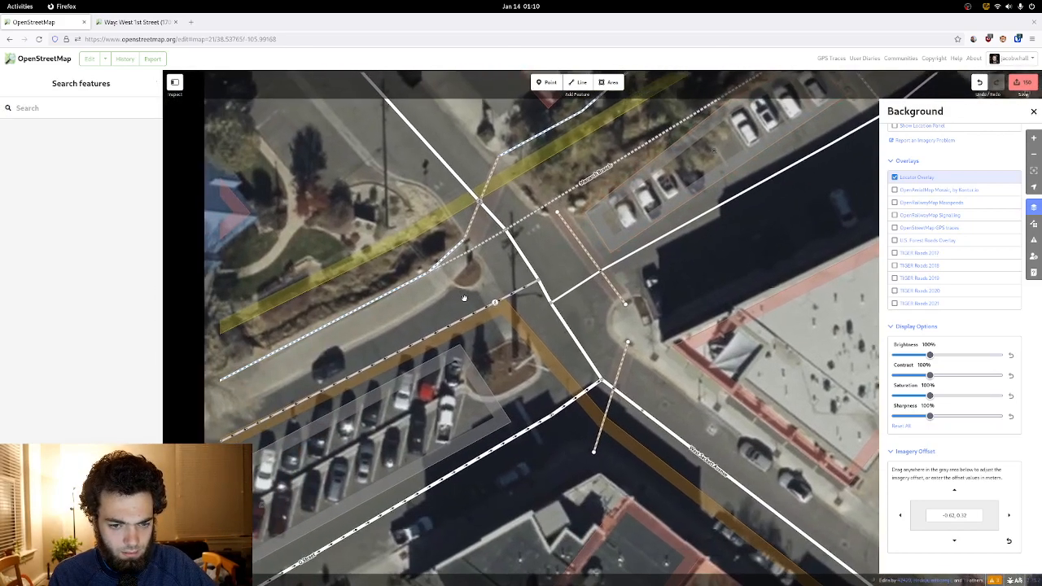
- Examine the paths and streets from the West Sackett Avenue junction southwest past the skate park to the G Street intersection
{"action": "left_click_drag", "start_coordinate": [406, 289], "coordinate": [423, 380]}
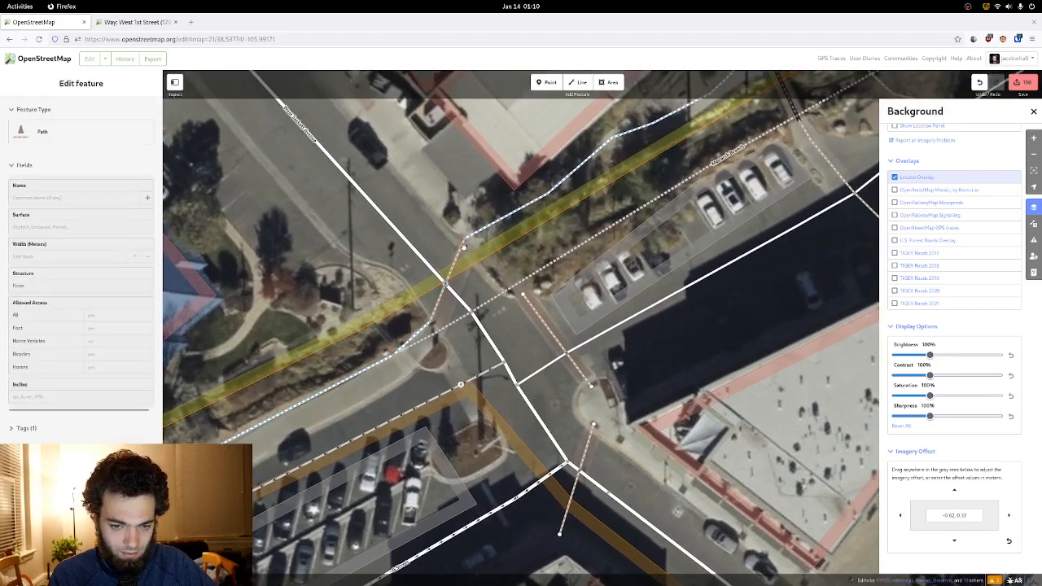
{"action": "left_click_drag", "start_coordinate": [466, 248], "coordinate": [484, 259]}
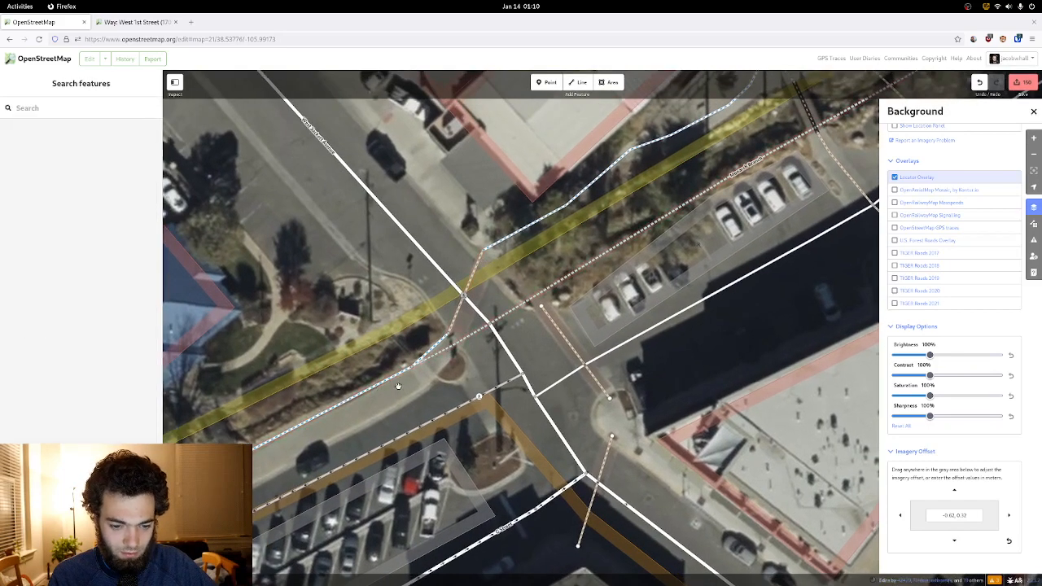
{"action": "left_click_drag", "start_coordinate": [400, 385], "coordinate": [515, 283]}
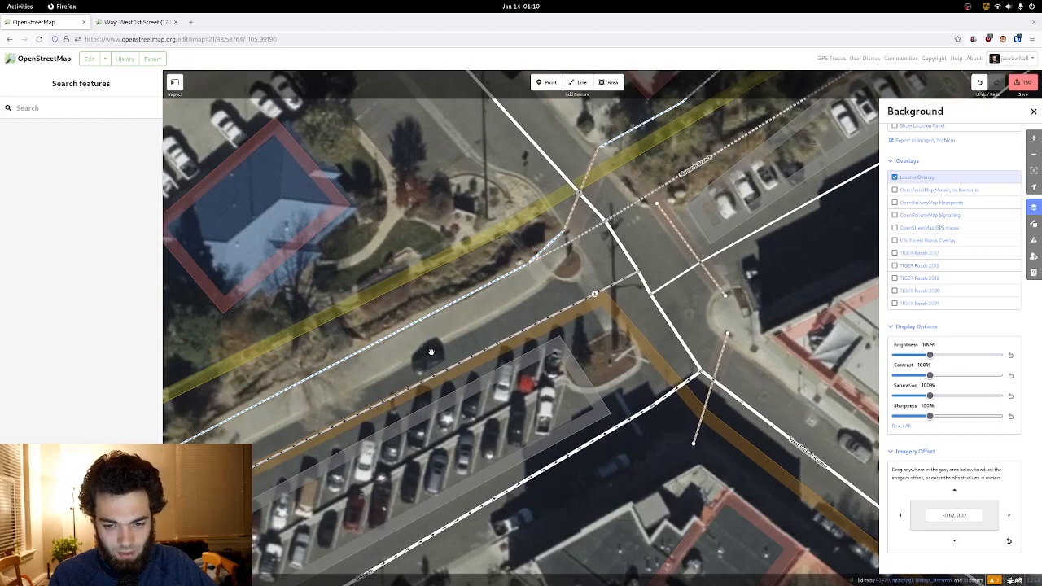
{"action": "scroll", "coordinate": [431, 352], "scroll_direction": "down", "scroll_amount": 3}
{"action": "left_click_drag", "start_coordinate": [431, 351], "coordinate": [601, 327]}
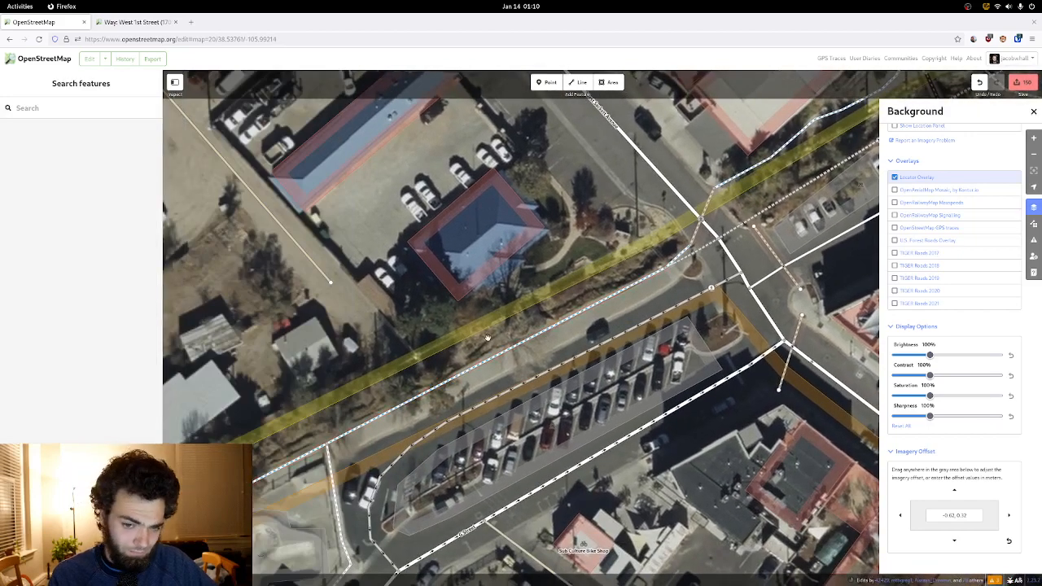
{"action": "left_click_drag", "start_coordinate": [488, 337], "coordinate": [546, 279]}
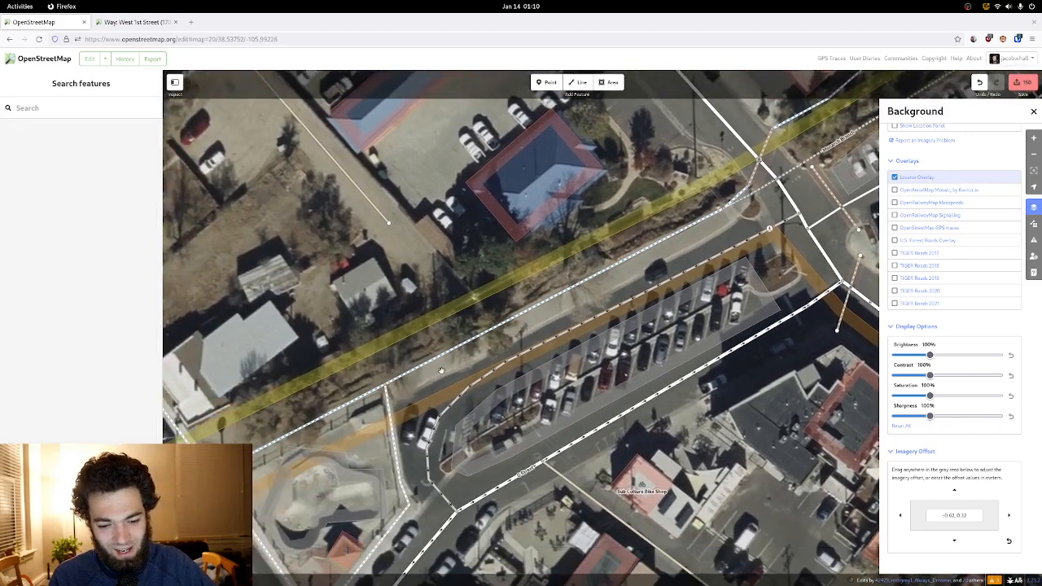
{"action": "left_click_drag", "start_coordinate": [441, 371], "coordinate": [576, 242]}
{"action": "left_click_drag", "start_coordinate": [411, 379], "coordinate": [493, 327]}
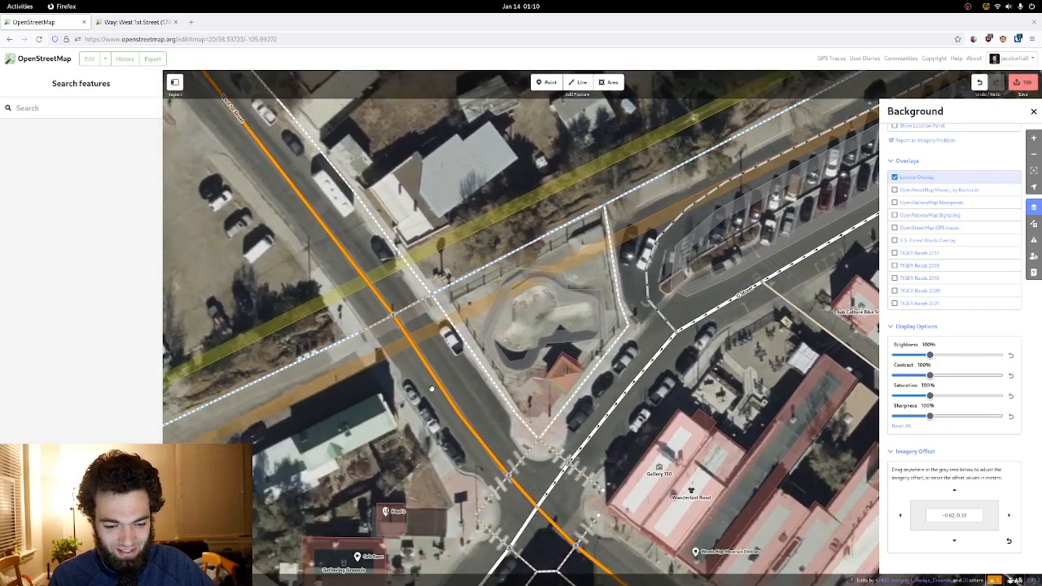
{"action": "left_click_drag", "start_coordinate": [431, 388], "coordinate": [529, 322]}
{"action": "left_click_drag", "start_coordinate": [519, 386], "coordinate": [539, 260]}
{"action": "left_click_drag", "start_coordinate": [557, 351], "coordinate": [496, 270]}
- Draw a Sidewalk along G Street's northwest side past Bank of the West, around the corner and along West 2nd Street to the parking lot's west end
{"action": "left_click", "coordinate": [577, 82]}
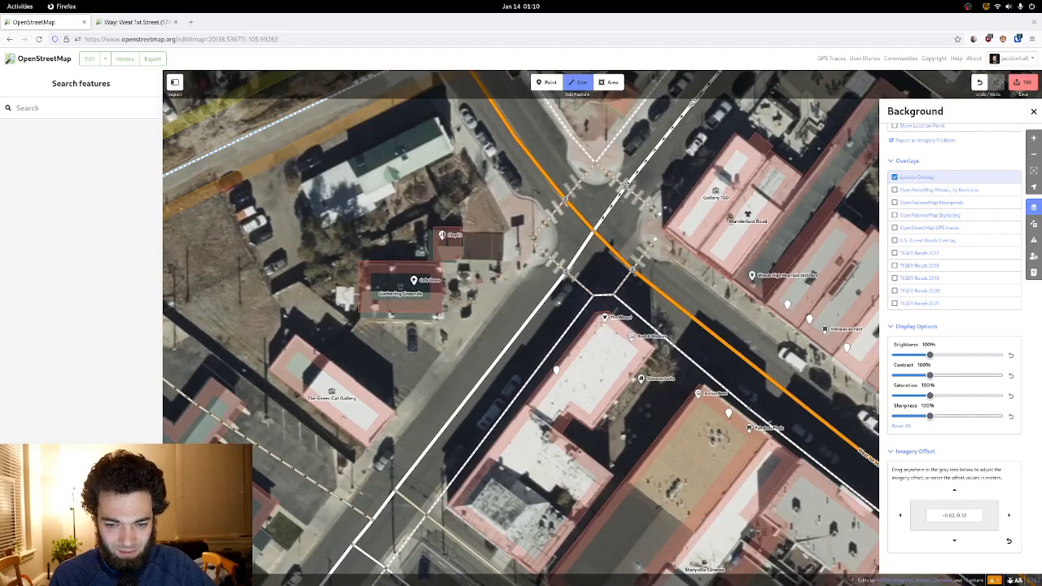
{"action": "left_click_drag", "start_coordinate": [456, 383], "coordinate": [581, 227]}
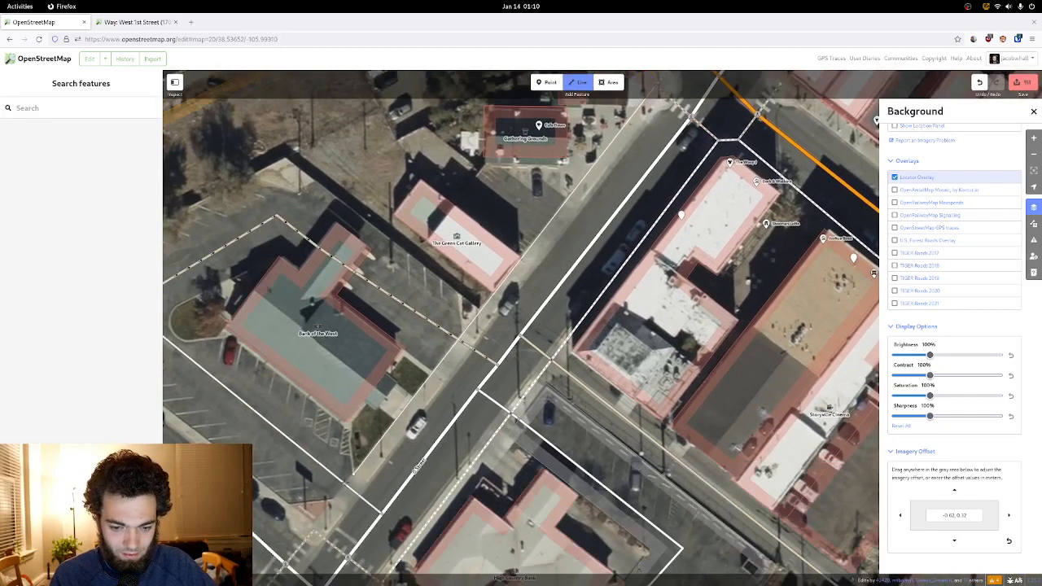
{"action": "left_click_drag", "start_coordinate": [311, 499], "coordinate": [518, 261]}
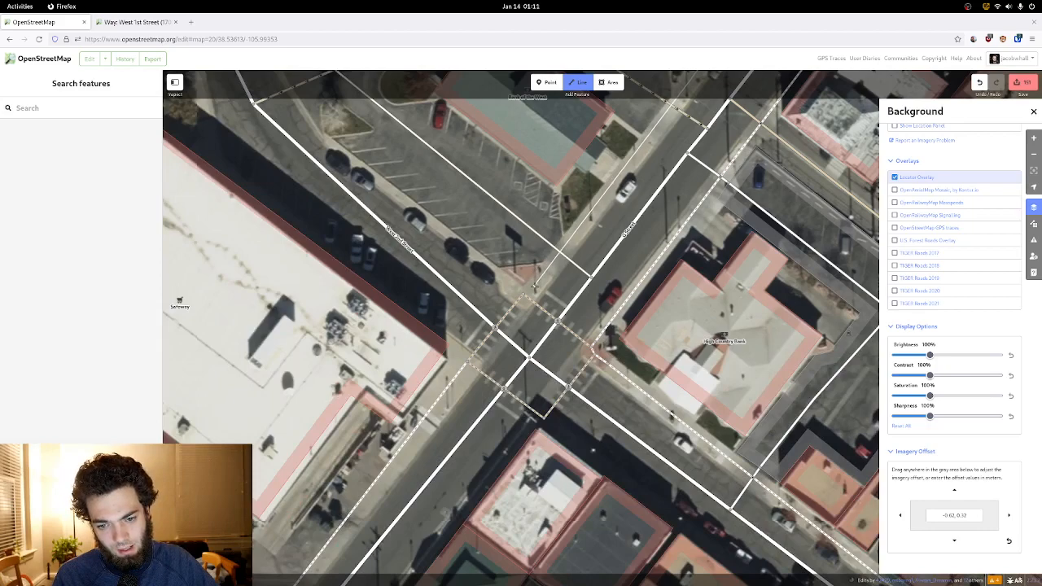
{"action": "left_click", "coordinate": [527, 293]}
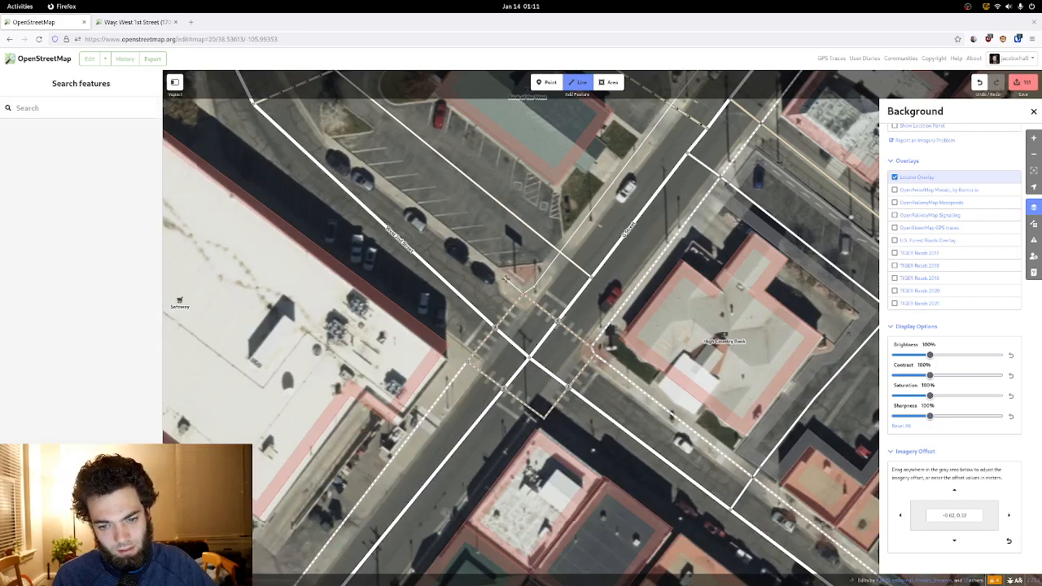
{"action": "left_click_drag", "start_coordinate": [504, 279], "coordinate": [607, 388]}
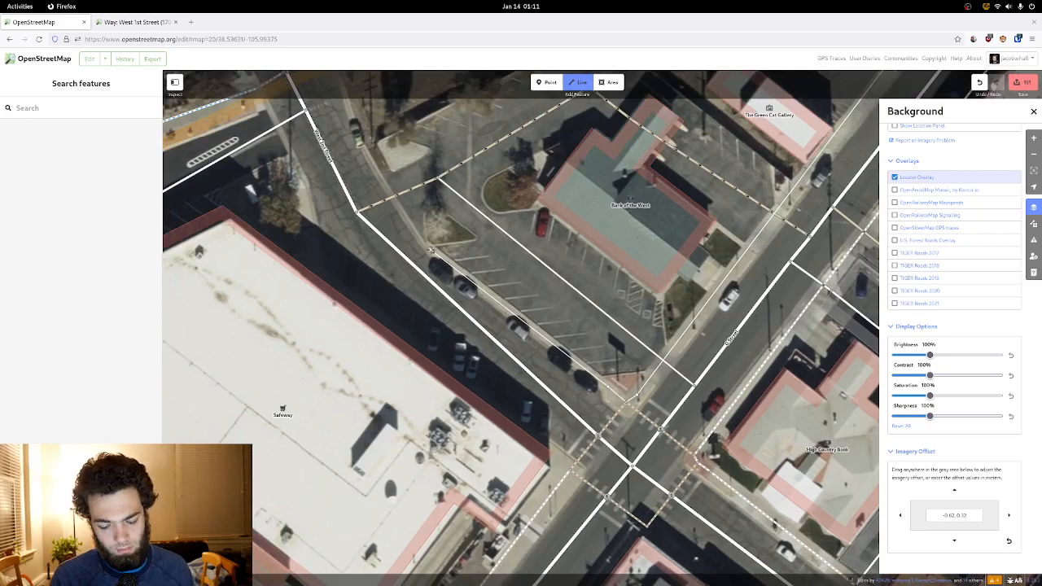
{"action": "double_click", "coordinate": [431, 250]}
{"action": "left_click", "coordinate": [108, 171]}
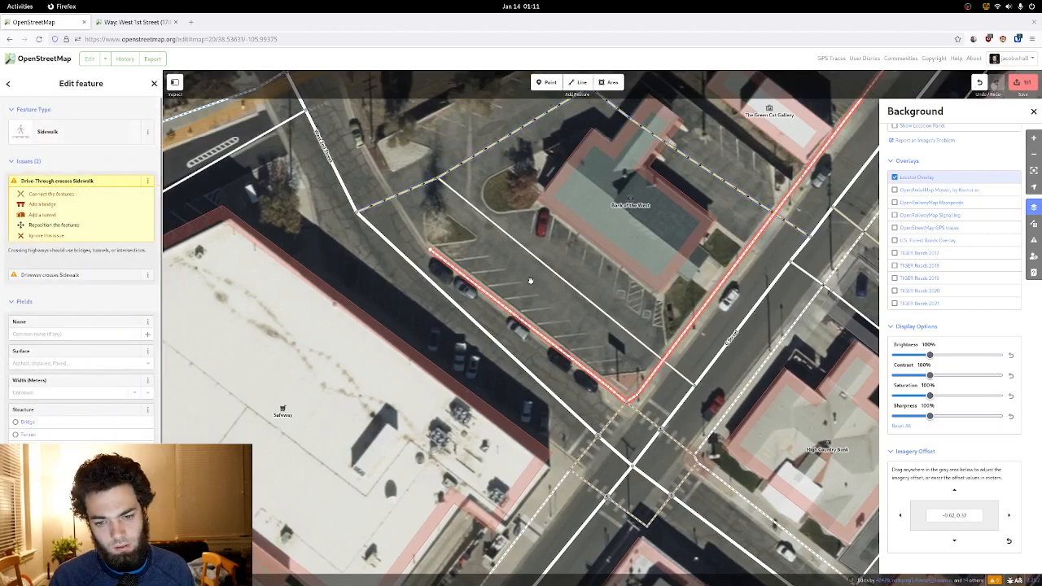
- Examine the imagery around the new sidewalk's end and the Bank of the West parking entrance on West 2nd Street for a continuation
{"action": "left_click_drag", "start_coordinate": [533, 284], "coordinate": [618, 376]}
{"action": "mouse_move", "coordinate": [485, 317]}
{"action": "left_mouse_down"}
{"action": "mouse_move", "coordinate": [498, 361]}
{"action": "mouse_move", "coordinate": [489, 336]}
{"action": "left_mouse_up"}
{"action": "scroll", "coordinate": [508, 371], "scroll_direction": "up", "scroll_amount": 3}
{"action": "left_click_drag", "start_coordinate": [509, 372], "coordinate": [485, 332]}
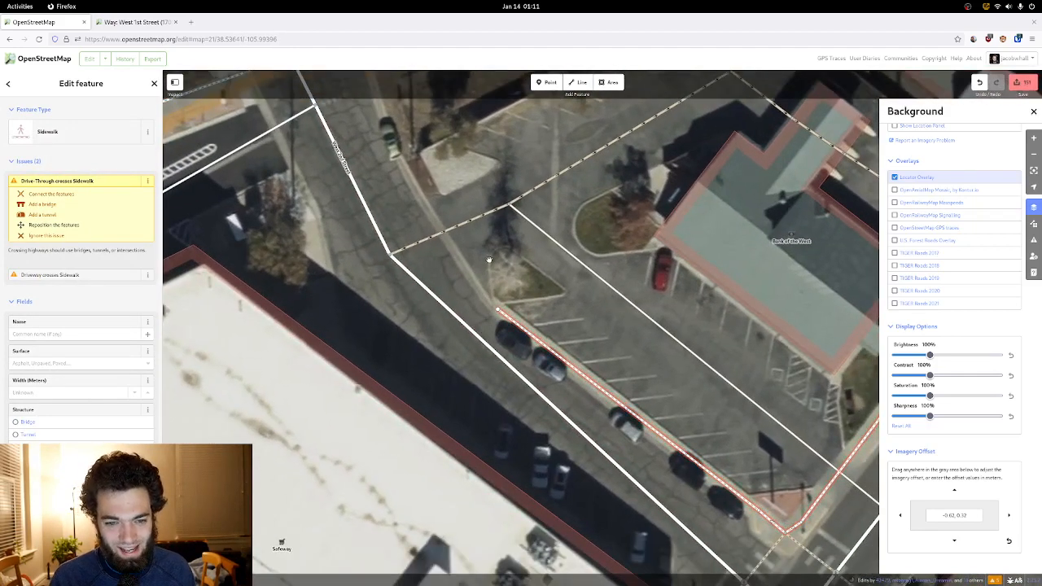
{"action": "left_click_drag", "start_coordinate": [488, 259], "coordinate": [473, 278]}
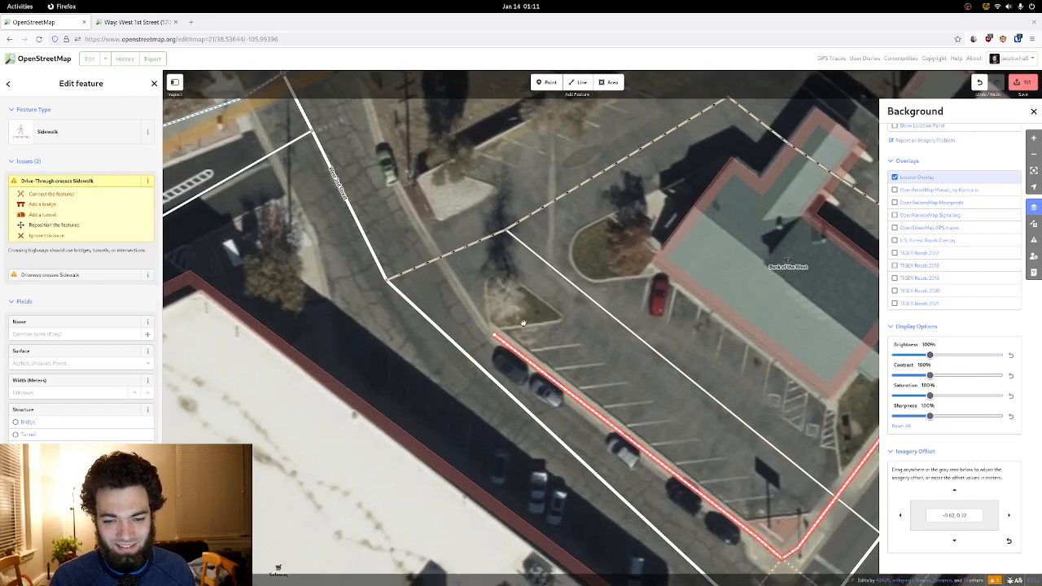
{"action": "mouse_move", "coordinate": [481, 350]}
{"action": "left_mouse_down"}
{"action": "mouse_move", "coordinate": [506, 368]}
{"action": "mouse_move", "coordinate": [492, 364]}
{"action": "left_mouse_up"}
{"action": "left_click_drag", "start_coordinate": [531, 332], "coordinate": [528, 266]}
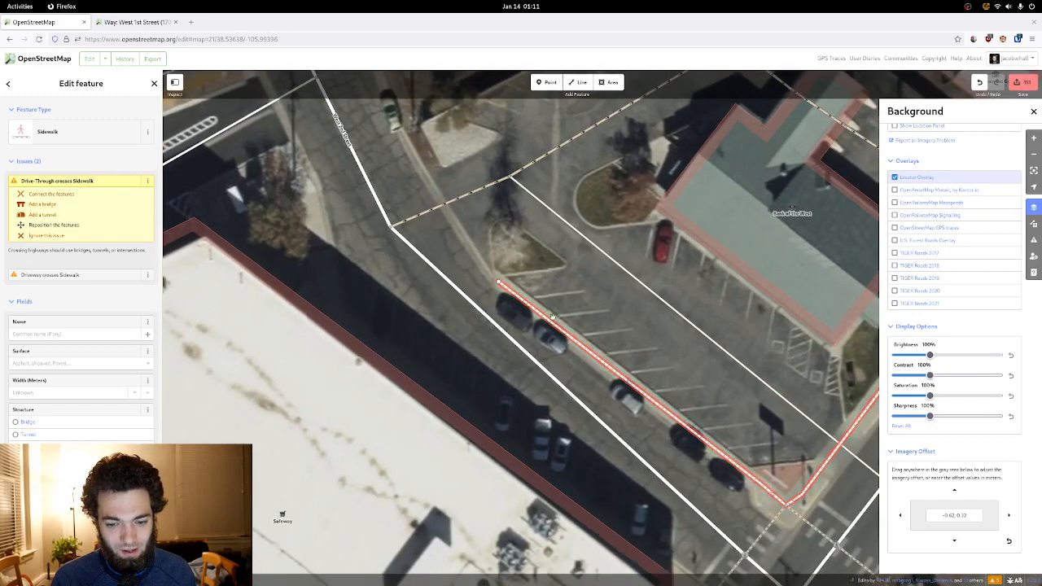
{"action": "scroll", "coordinate": [551, 333], "scroll_direction": "down", "scroll_amount": 5}
{"action": "left_click_drag", "start_coordinate": [551, 333], "coordinate": [512, 204]}
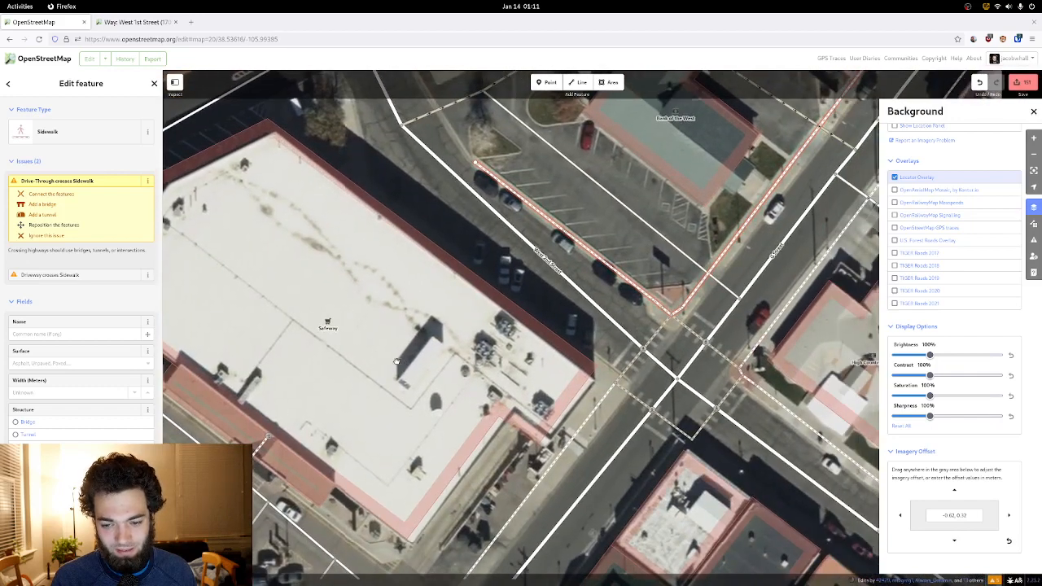
{"action": "left_click_drag", "start_coordinate": [477, 167], "coordinate": [575, 244]}
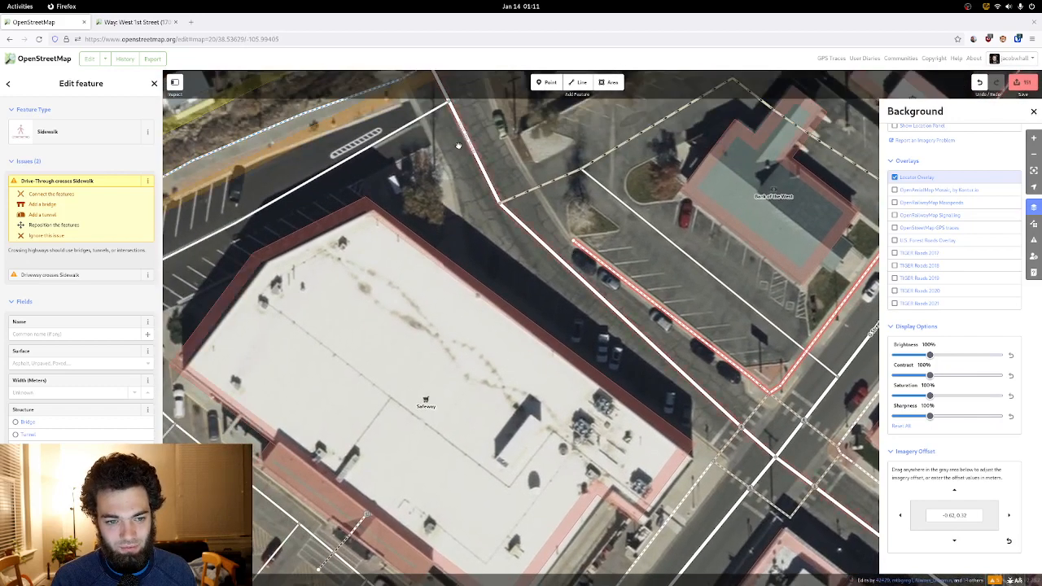
{"action": "left_click_drag", "start_coordinate": [254, 308], "coordinate": [273, 325]}
{"action": "left_click_drag", "start_coordinate": [375, 150], "coordinate": [279, 218]}
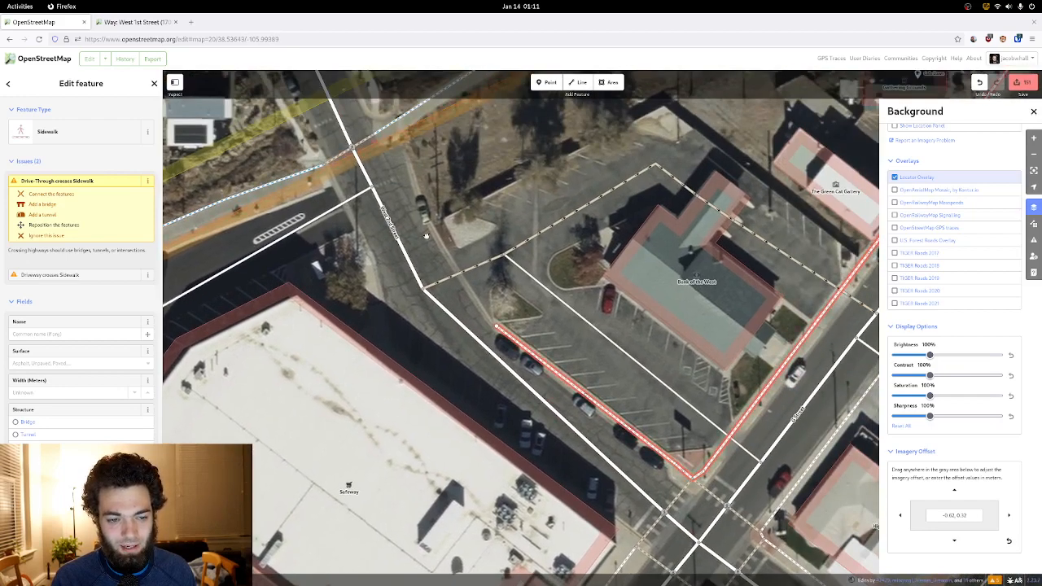
{"action": "left_click_drag", "start_coordinate": [426, 236], "coordinate": [358, 208]}
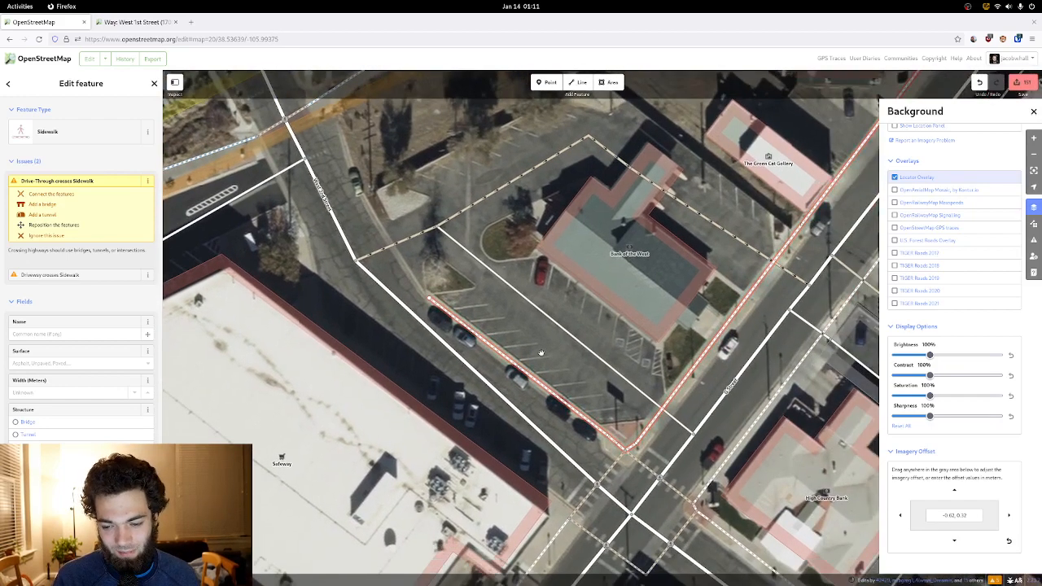
{"action": "left_click_drag", "start_coordinate": [563, 382], "coordinate": [608, 375]}
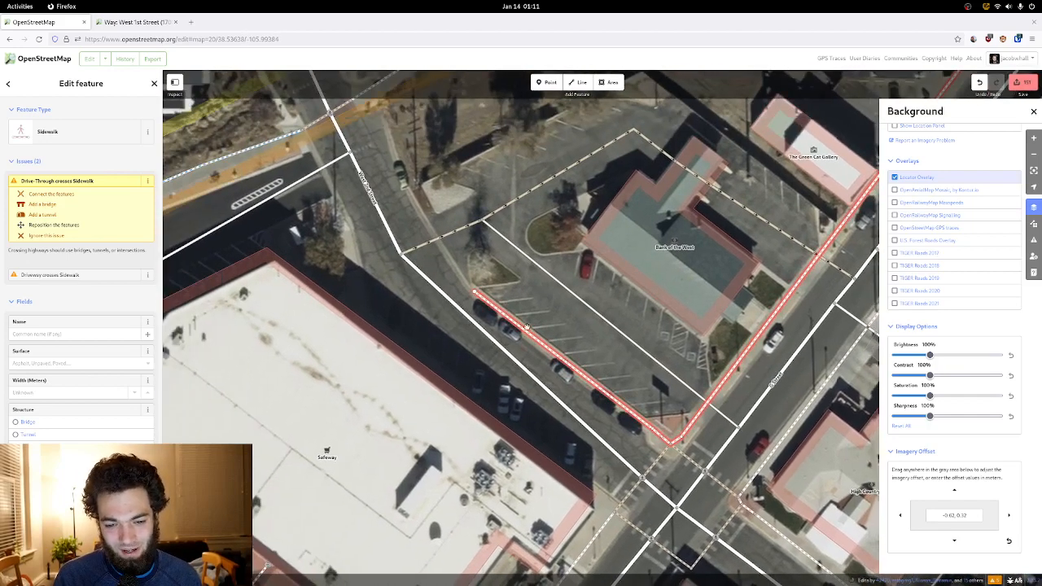
- Draw a Sidewalk along West 2nd Street's southwest side between the G Street and F Street corners
{"action": "left_click_drag", "start_coordinate": [555, 334], "coordinate": [503, 213]}
{"action": "scroll", "coordinate": [488, 268], "scroll_direction": "down", "scroll_amount": 3}
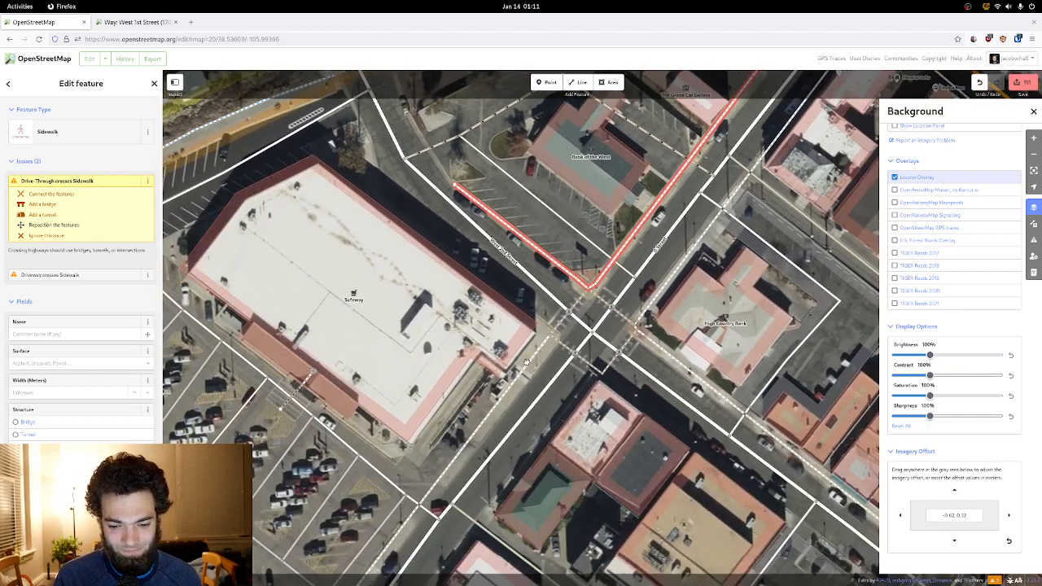
{"action": "left_click_drag", "start_coordinate": [507, 368], "coordinate": [486, 230]}
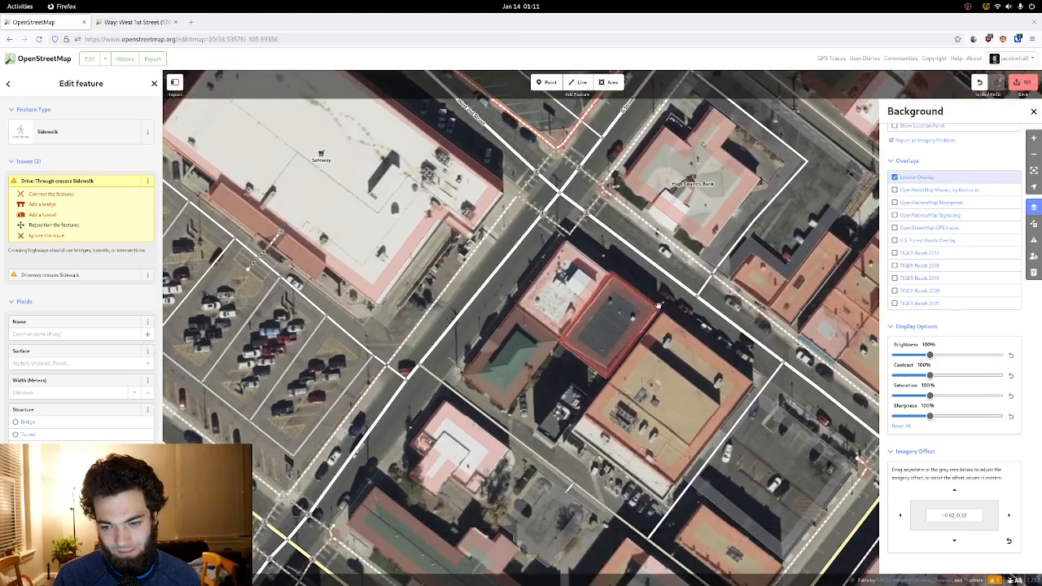
{"action": "left_click_drag", "start_coordinate": [656, 300], "coordinate": [517, 216]}
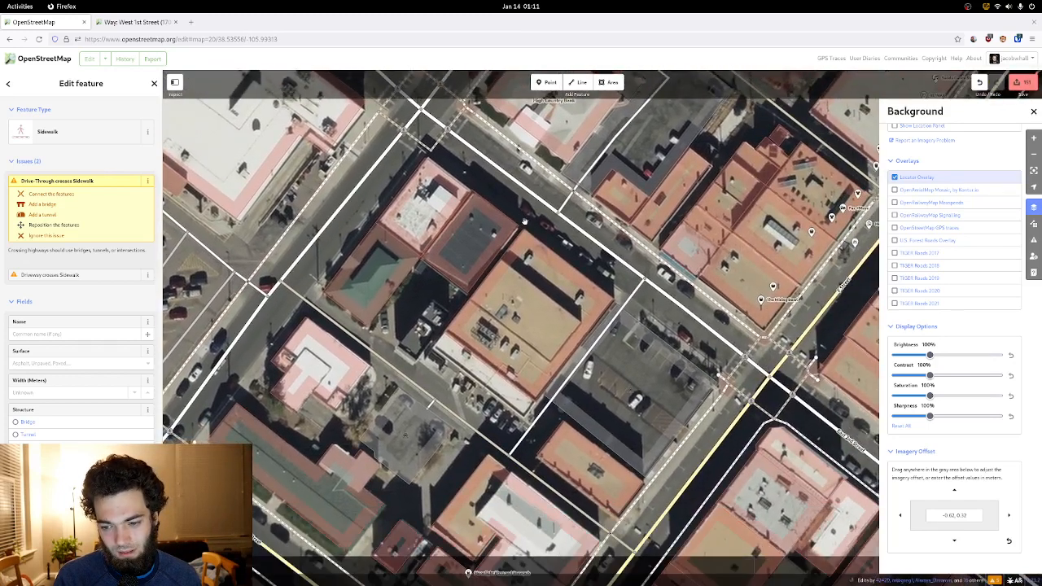
{"action": "left_click", "coordinate": [579, 82]}
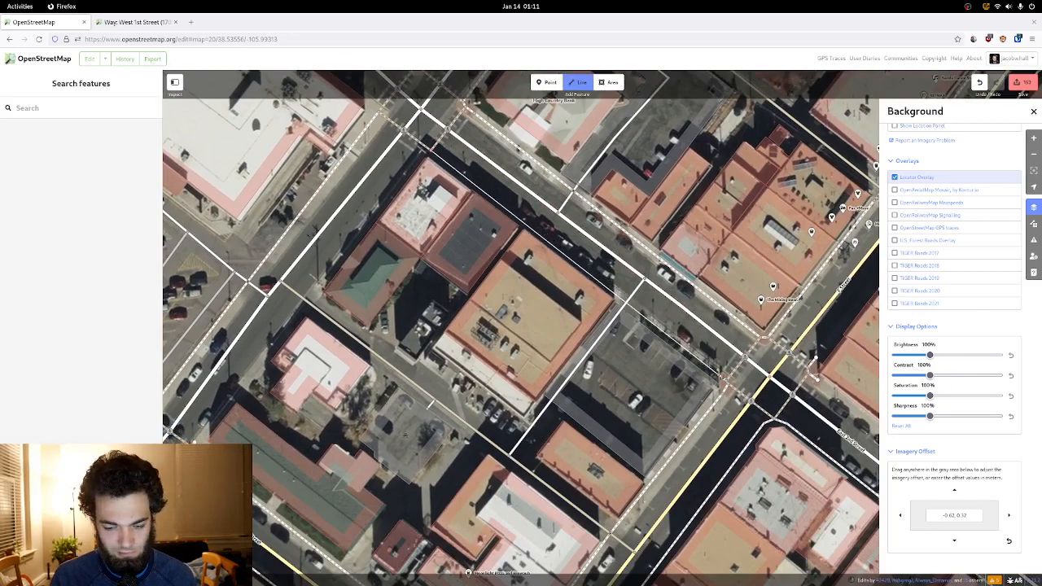
{"action": "double_click", "coordinate": [720, 375]}
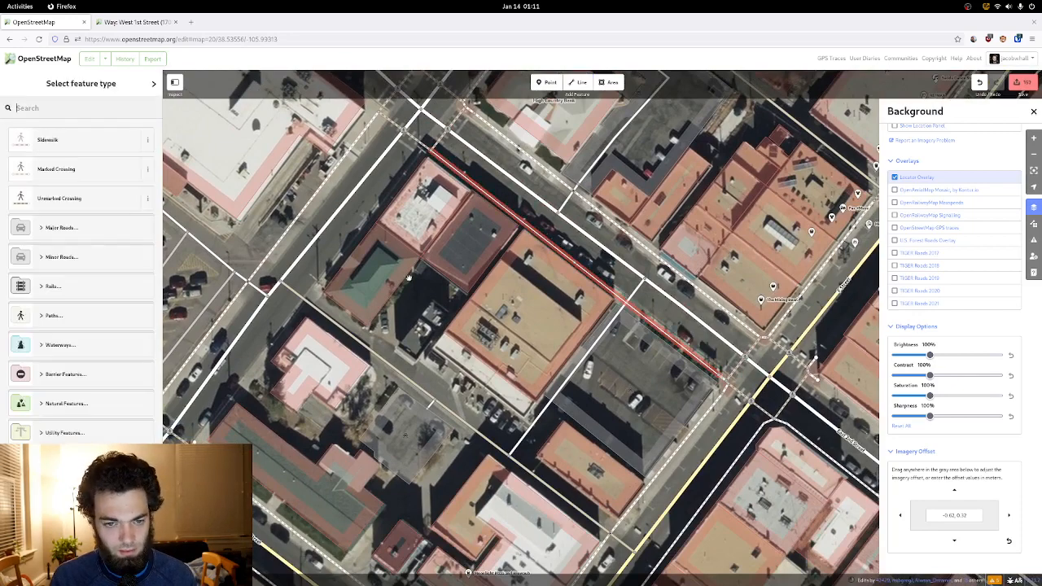
{"action": "left_click", "coordinate": [100, 139]}
- Draw a Sidewalk along G Street's southeast side from the West 2nd Street corner southwest to the next intersection
{"action": "left_click_drag", "start_coordinate": [313, 198], "coordinate": [481, 120]}
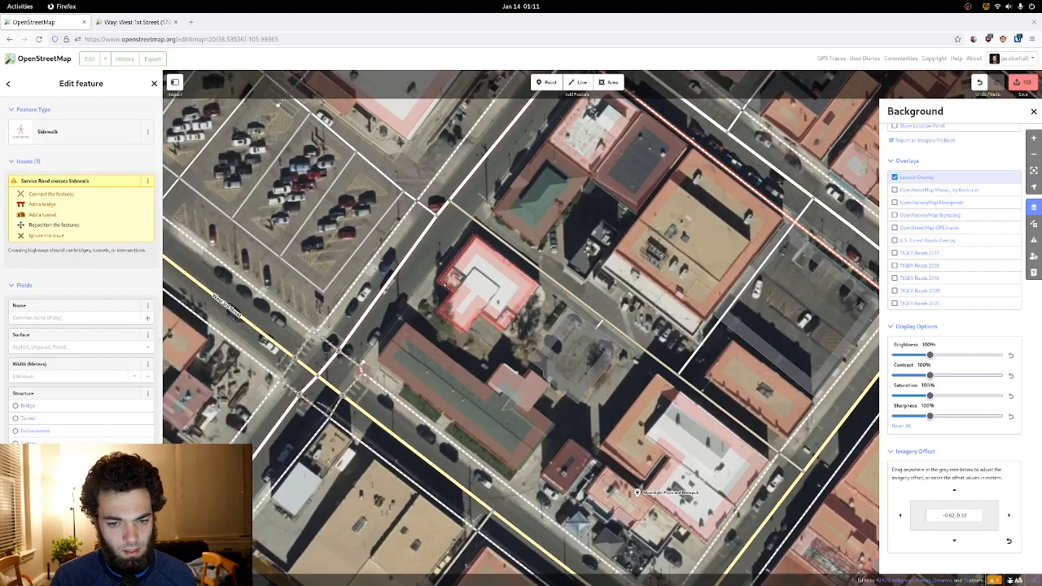
{"action": "left_click", "coordinate": [577, 83]}
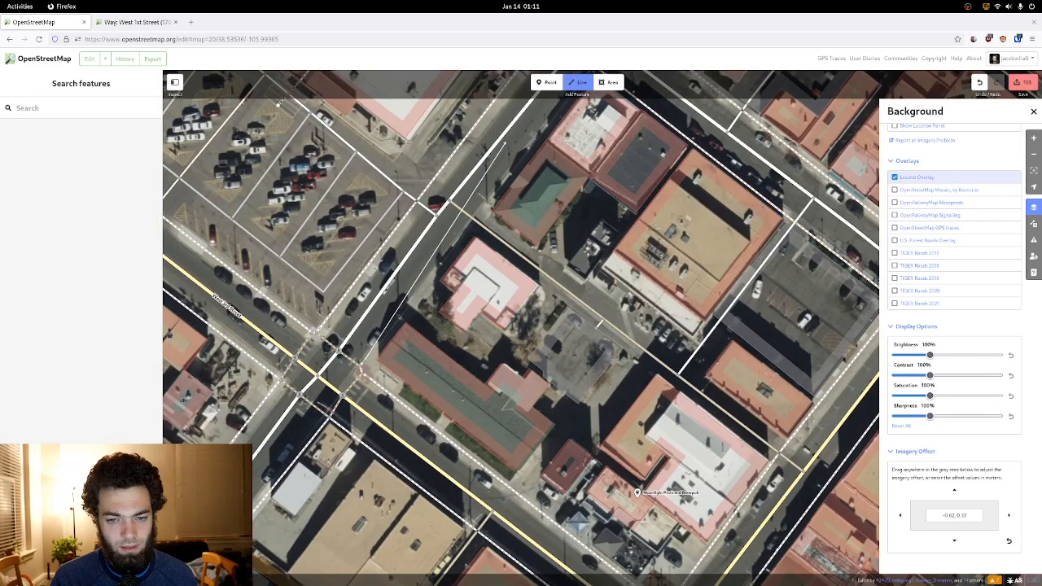
{"action": "left_click_drag", "start_coordinate": [505, 144], "coordinate": [417, 277]}
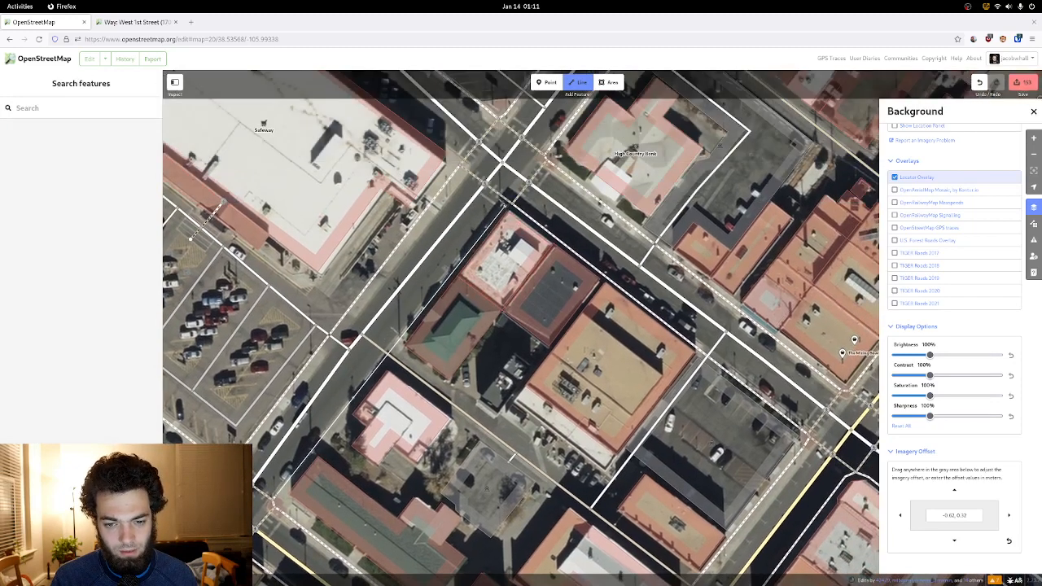
{"action": "double_click", "coordinate": [274, 503]}
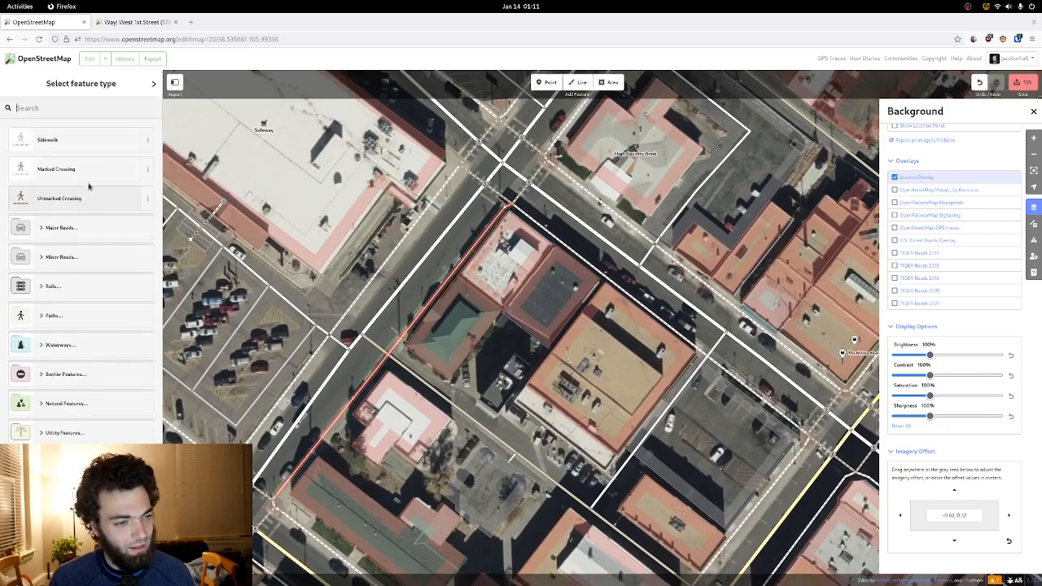
{"action": "left_click", "coordinate": [82, 140]}
{"action": "left_click", "coordinate": [118, 194]}
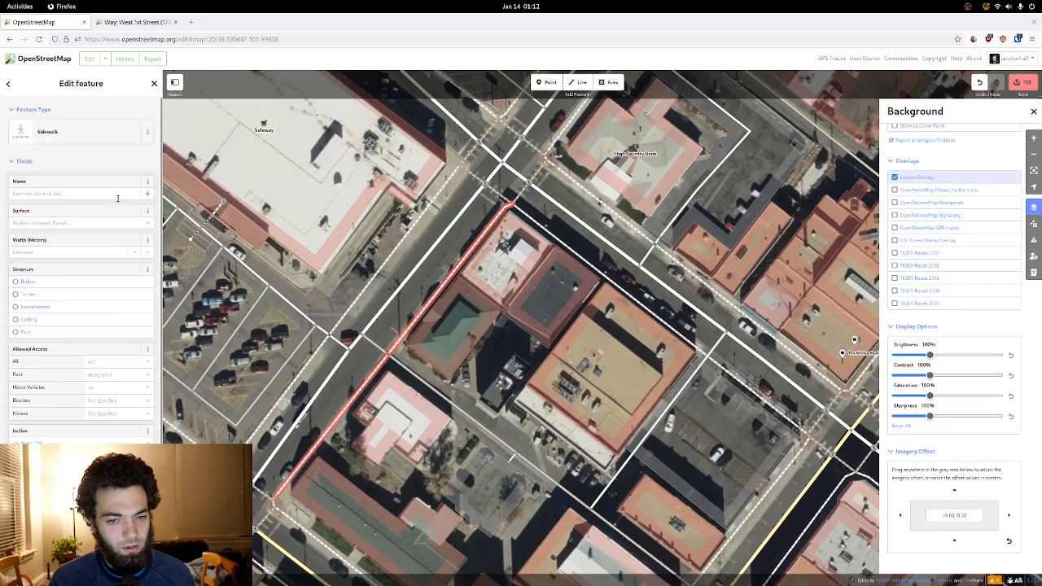
{"action": "key", "text": "Escape"}
- Draw a Sidewalk along 1st Street's northeast side from the G Street crossing to just past the alley before North F Street
{"action": "left_click_drag", "start_coordinate": [761, 150], "coordinate": [437, 384]}
{"action": "left_click_drag", "start_coordinate": [528, 183], "coordinate": [463, 330]}
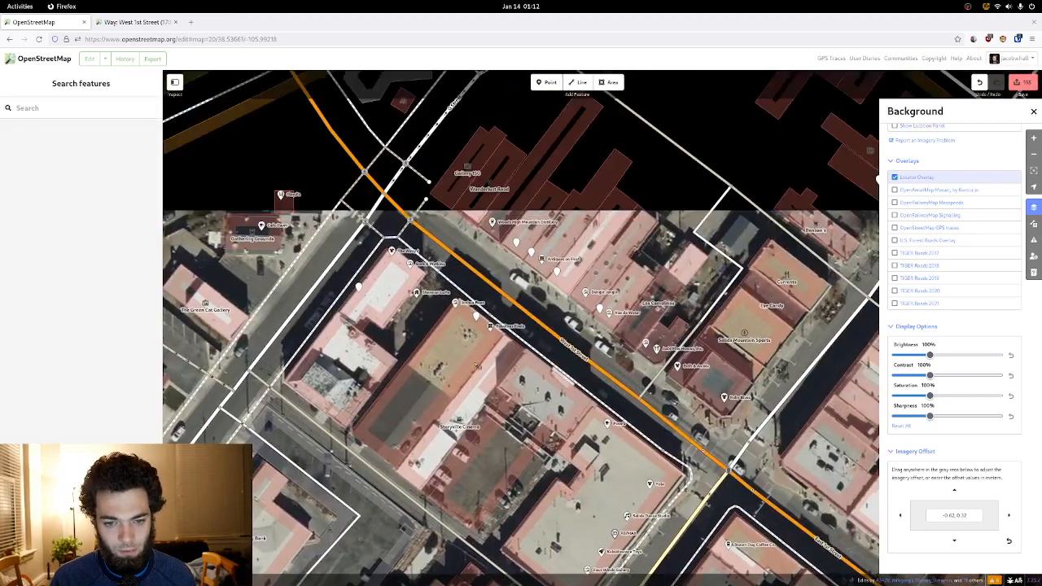
{"action": "scroll", "coordinate": [507, 273], "scroll_direction": "up", "scroll_amount": 4}
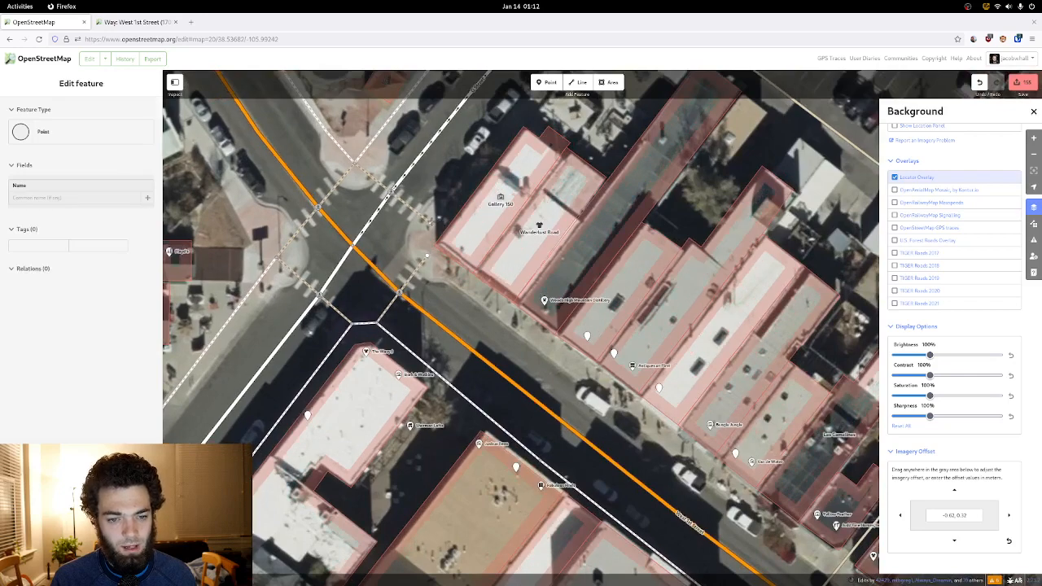
{"action": "left_click", "coordinate": [577, 83]}
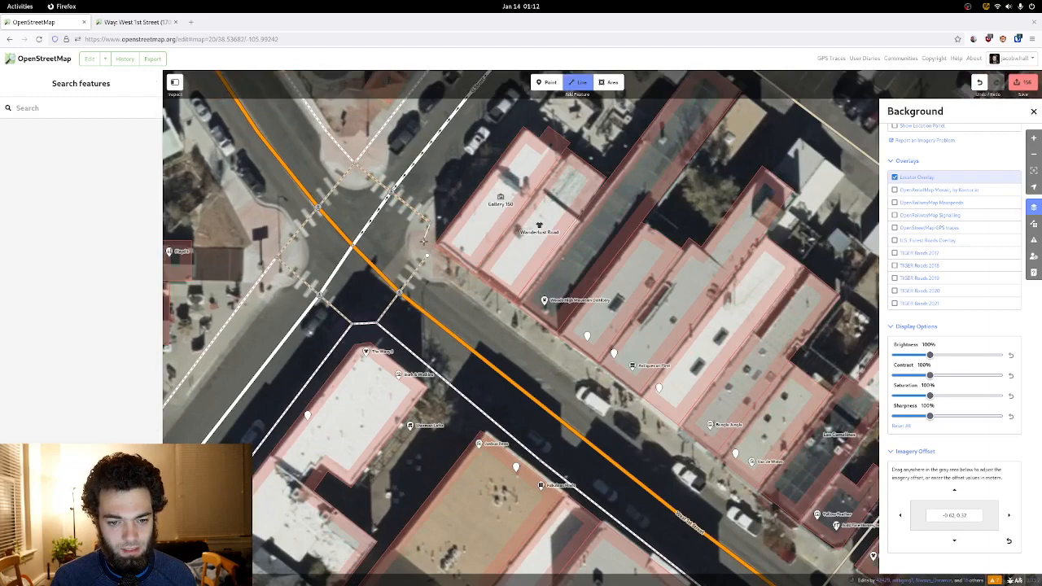
{"action": "left_click", "coordinate": [426, 254]}
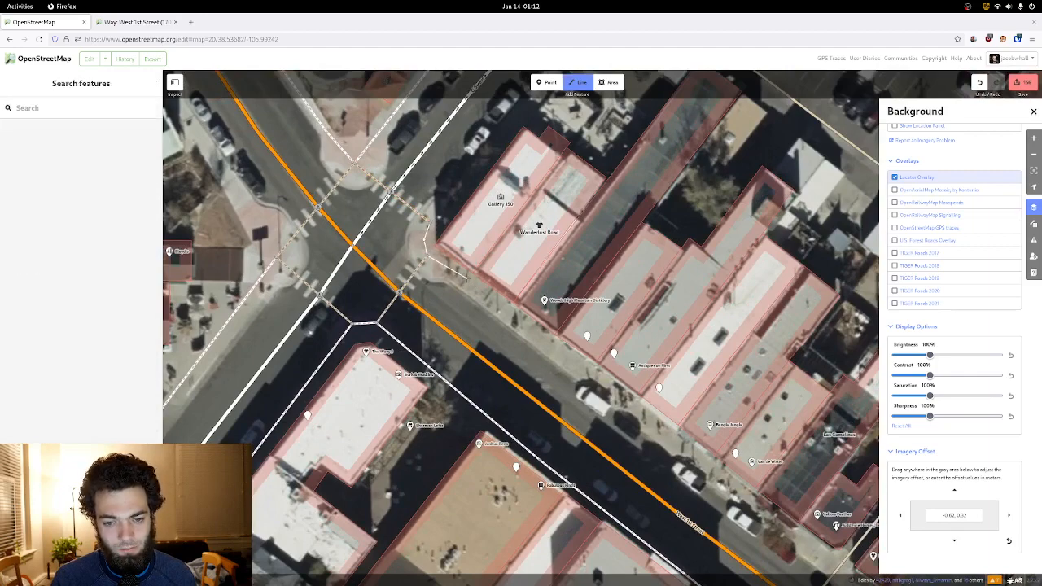
{"action": "left_click_drag", "start_coordinate": [537, 336], "coordinate": [354, 246]}
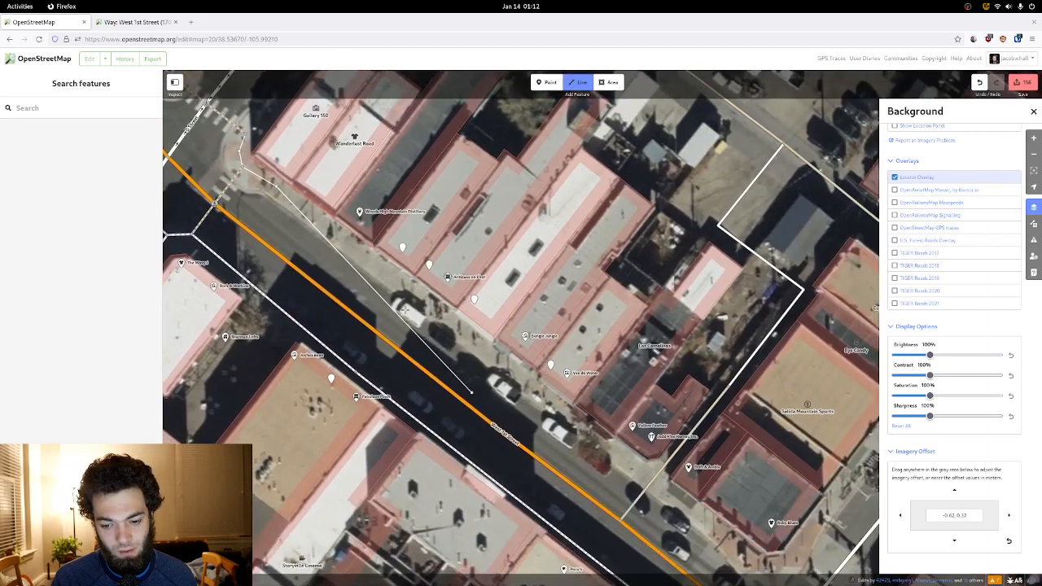
{"action": "left_click_drag", "start_coordinate": [689, 525], "coordinate": [570, 388]}
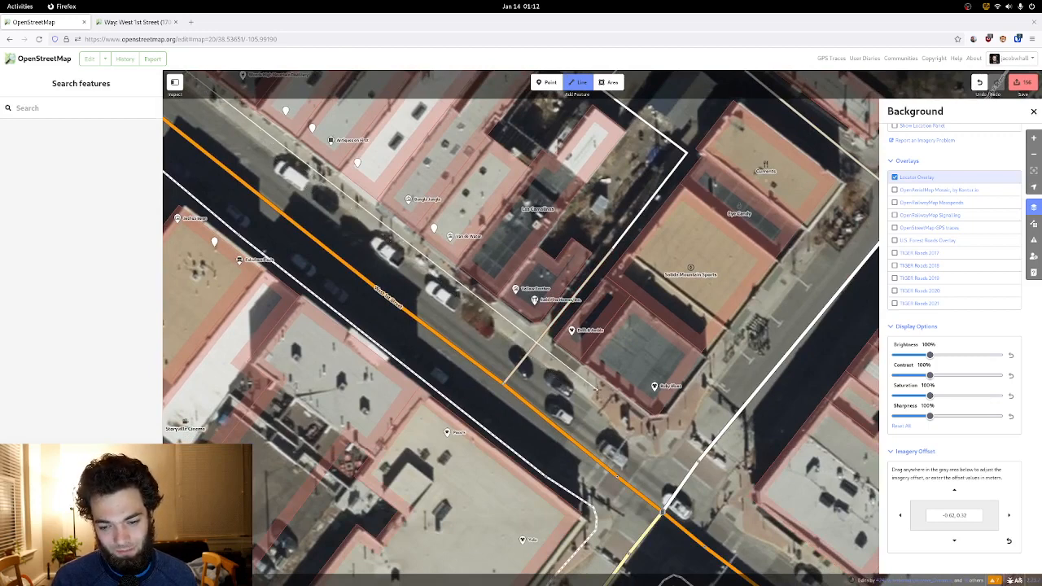
{"action": "double_click", "coordinate": [596, 390]}
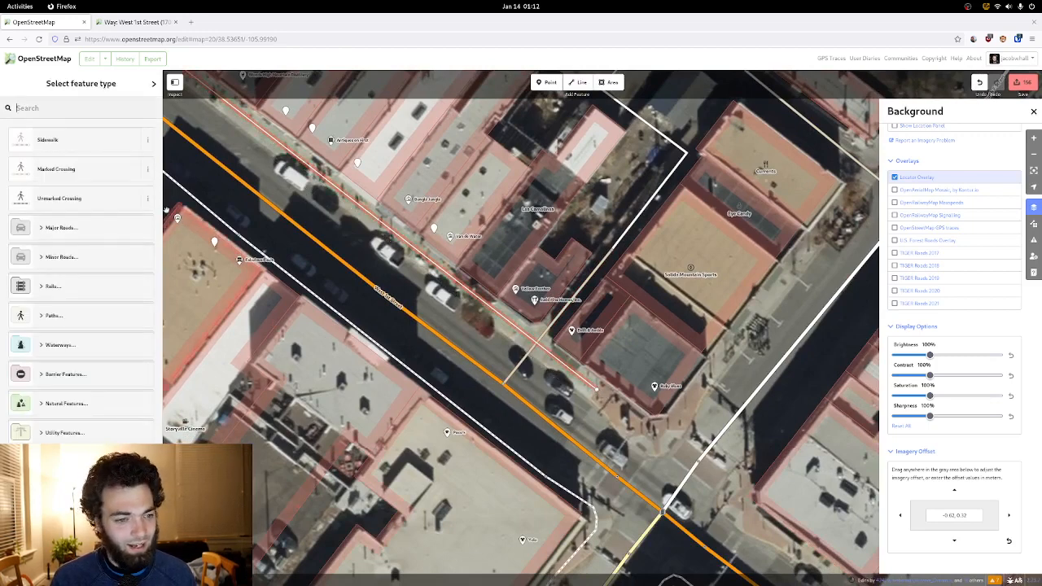
{"action": "left_click", "coordinate": [112, 150]}
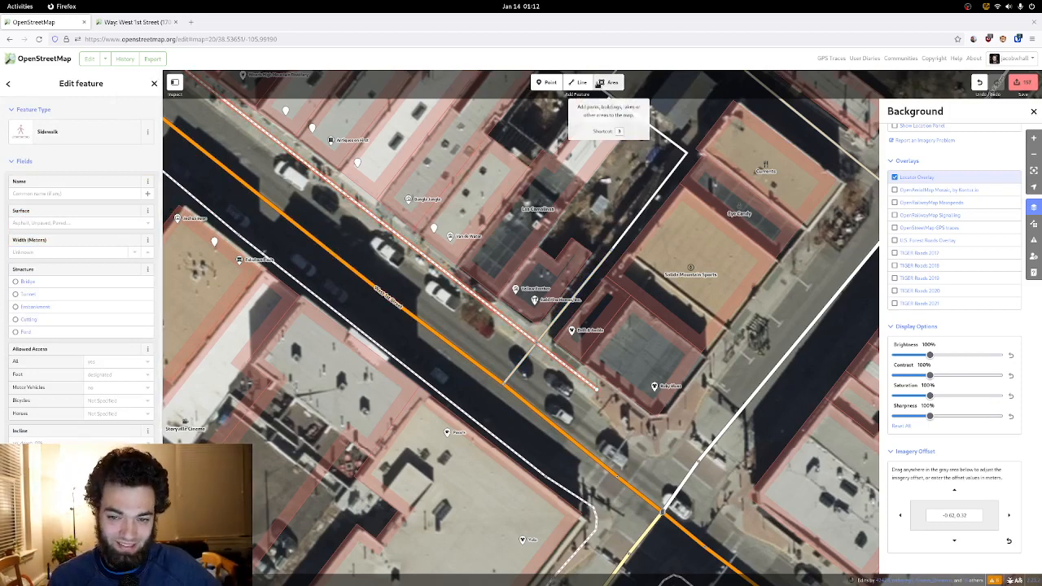
- Continue with another Sidewalk around the building corner at 1st Street and onto North F Street's northwest side
{"action": "left_click", "coordinate": [583, 83]}
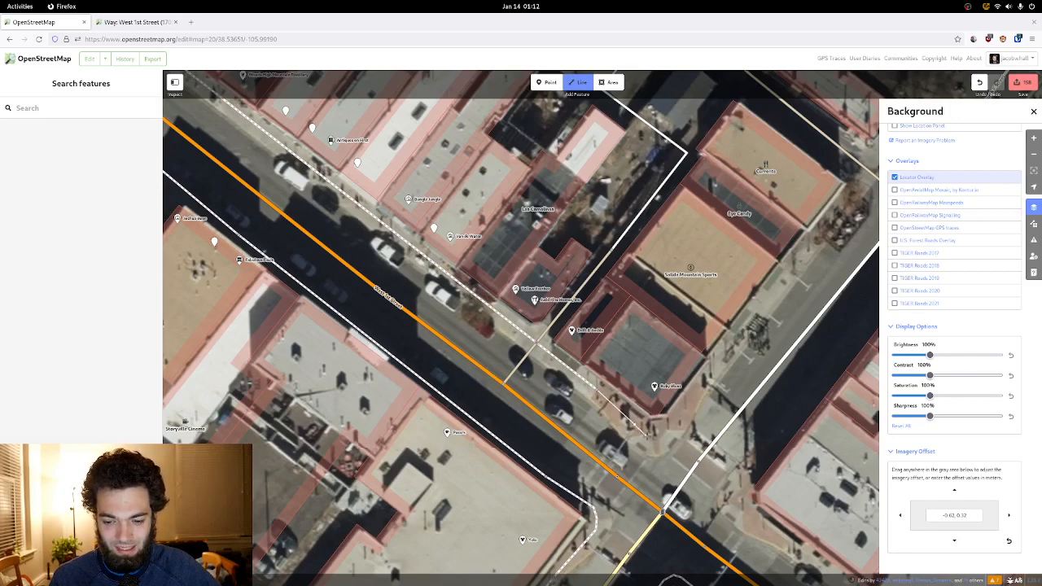
{"action": "scroll", "coordinate": [645, 434], "scroll_direction": "down", "scroll_amount": 1}
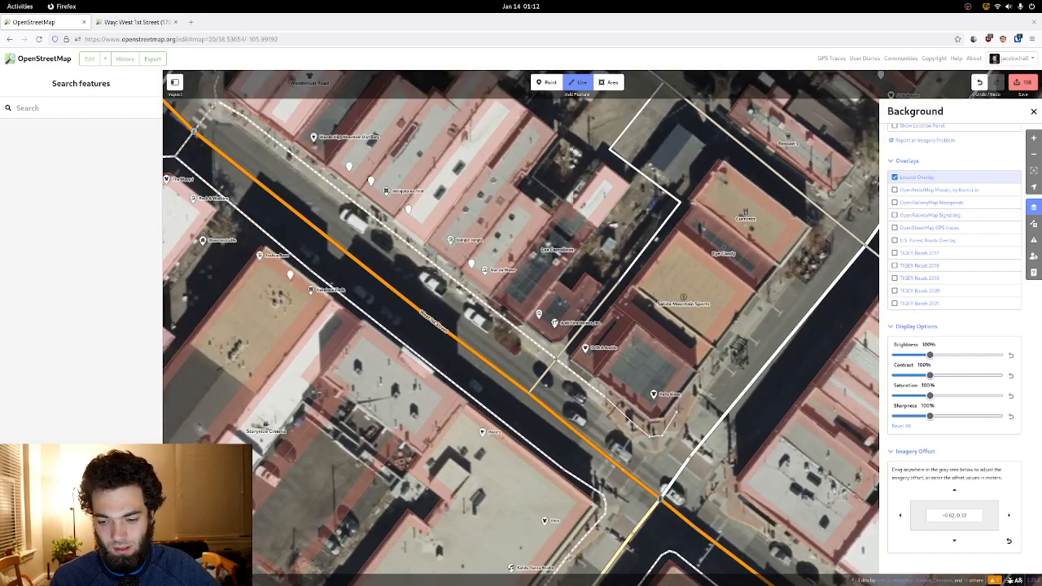
{"action": "double_click", "coordinate": [689, 395]}
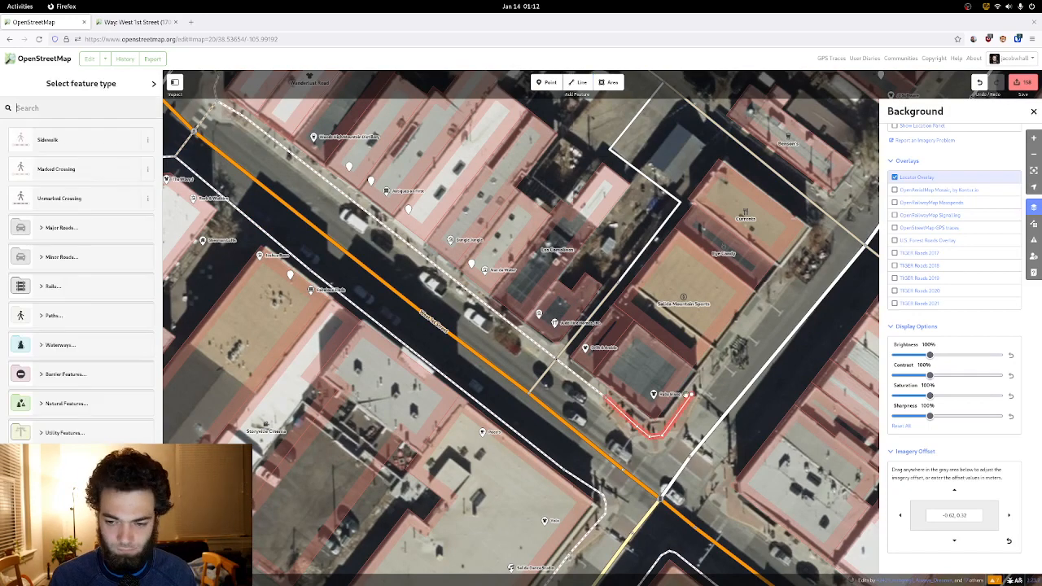
{"action": "left_click", "coordinate": [58, 152]}
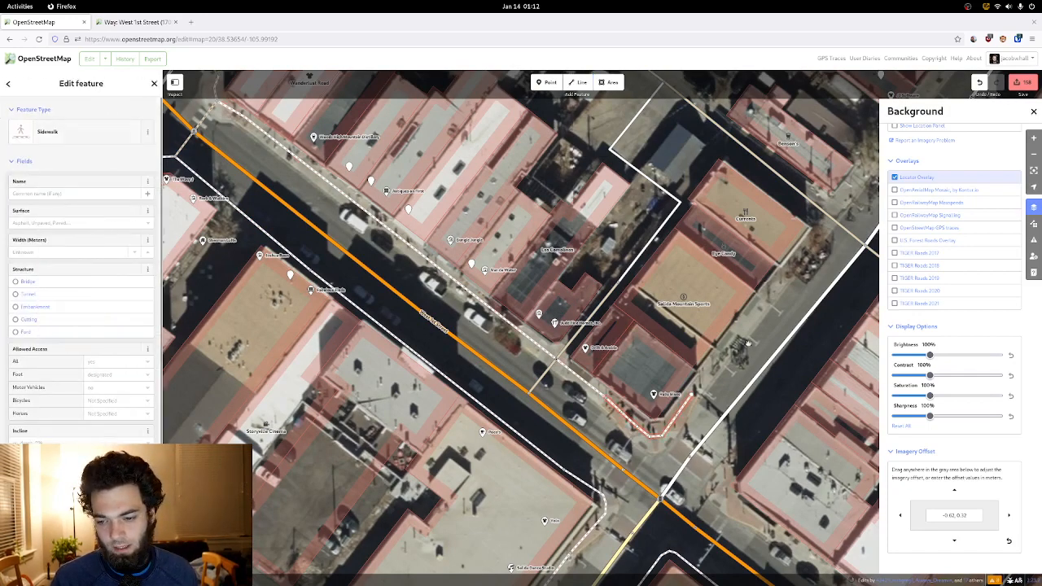
- Draw a line across 1st Street at North F Street, joining the sidewalk corners on both sides and connecting to the roadway
{"action": "left_click_drag", "start_coordinate": [747, 343], "coordinate": [617, 236]}
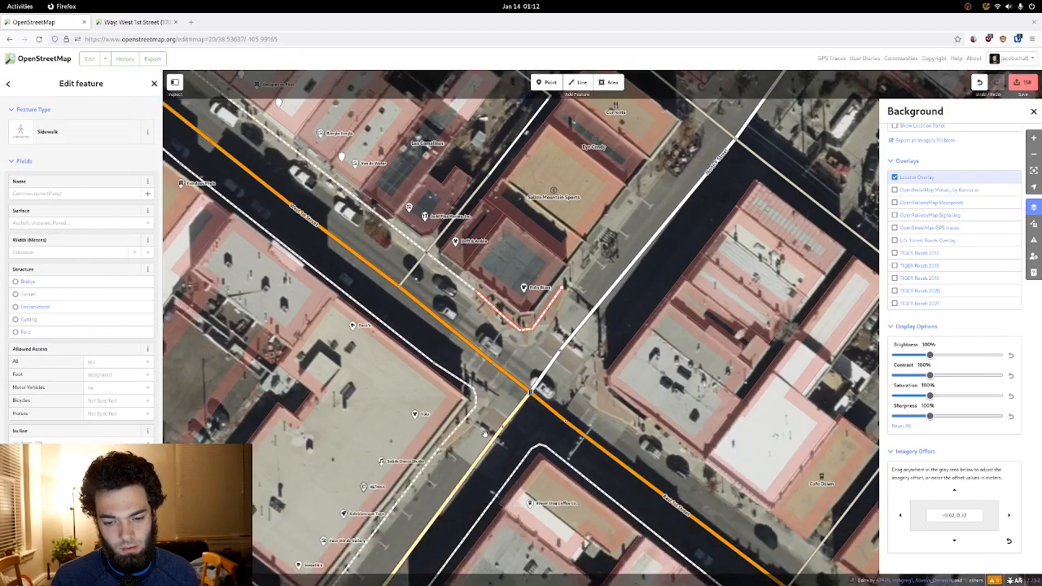
{"action": "scroll", "coordinate": [484, 431], "scroll_direction": "up", "scroll_amount": 5}
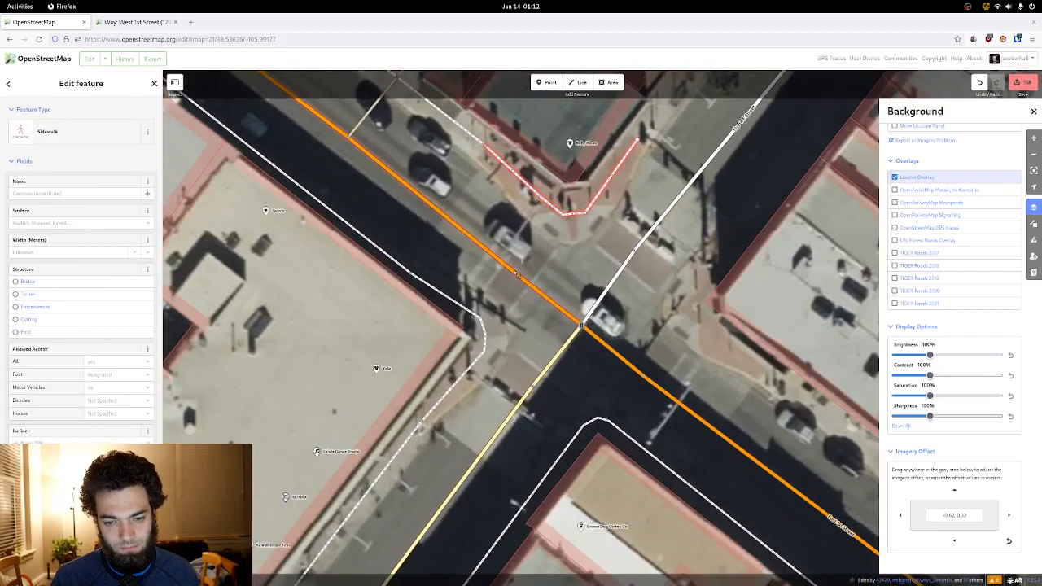
{"action": "left_click", "coordinate": [516, 274]}
{"action": "left_click", "coordinate": [579, 82]}
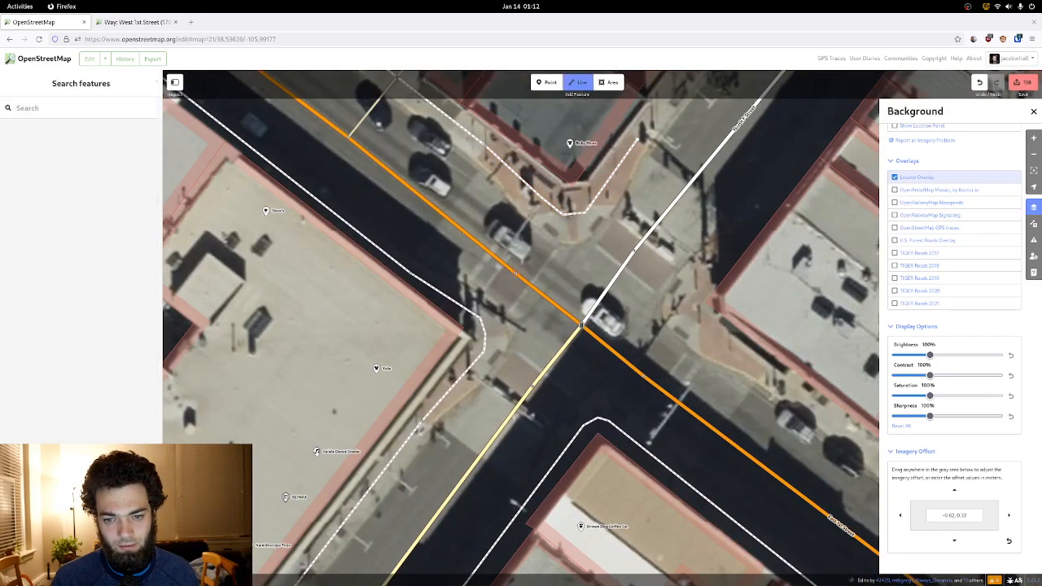
{"action": "left_click", "coordinate": [563, 214]}
{"action": "left_click", "coordinate": [516, 273]}
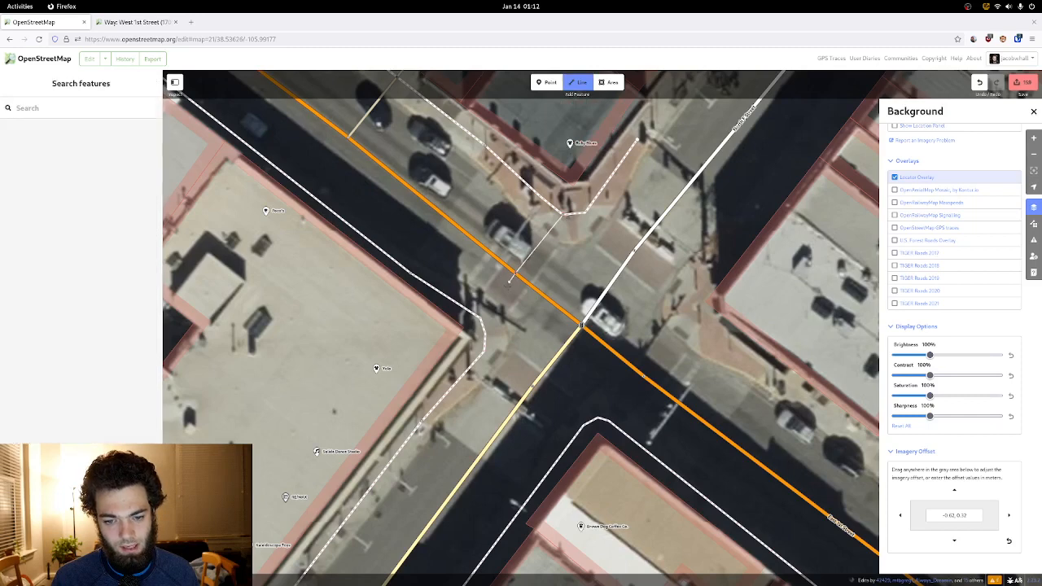
{"action": "left_click", "coordinate": [482, 318]}
{"action": "key", "text": "Escape"}
{"action": "key", "text": "Escape"}
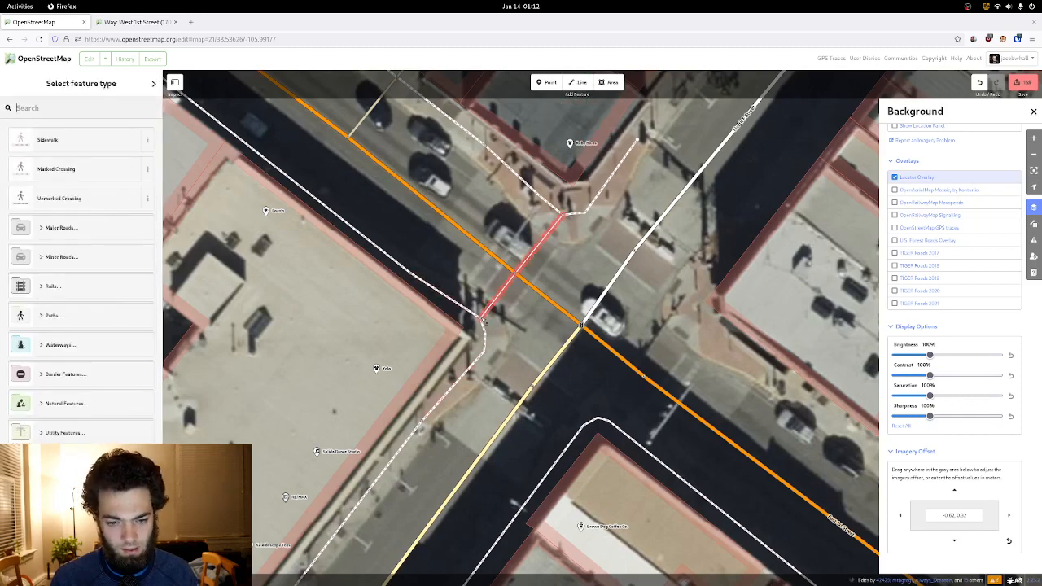
- Classify the line across 1st Street as Marked Crossing and its junction point with the roadway as Marked Crosswalk
{"action": "left_click", "coordinate": [488, 314]}
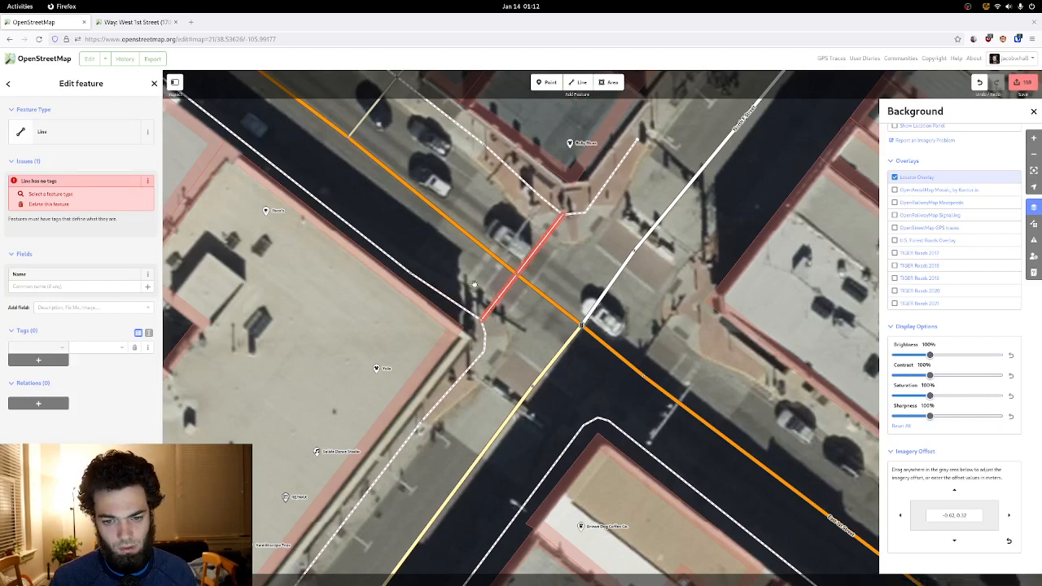
{"action": "left_click", "coordinate": [86, 132]}
{"action": "left_click", "coordinate": [86, 134]}
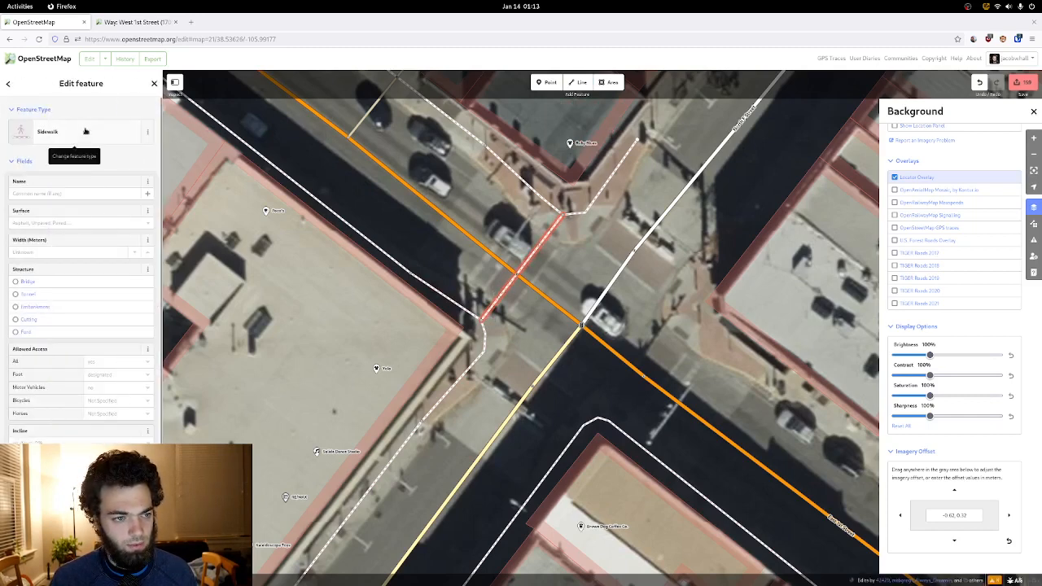
{"action": "left_click", "coordinate": [85, 131]}
{"action": "left_click", "coordinate": [81, 169]}
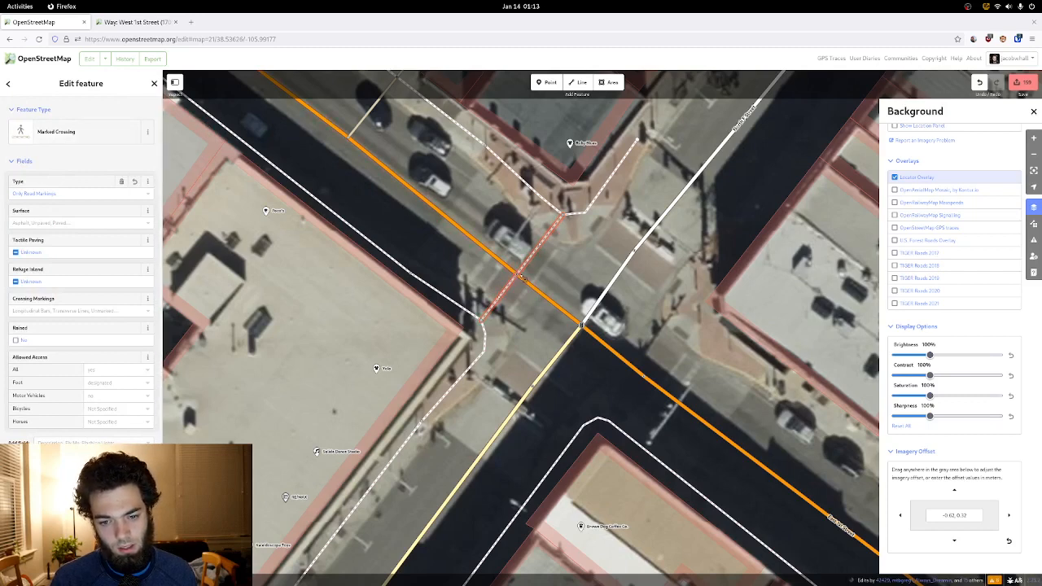
{"action": "left_click", "coordinate": [519, 276]}
{"action": "left_click", "coordinate": [81, 132]}
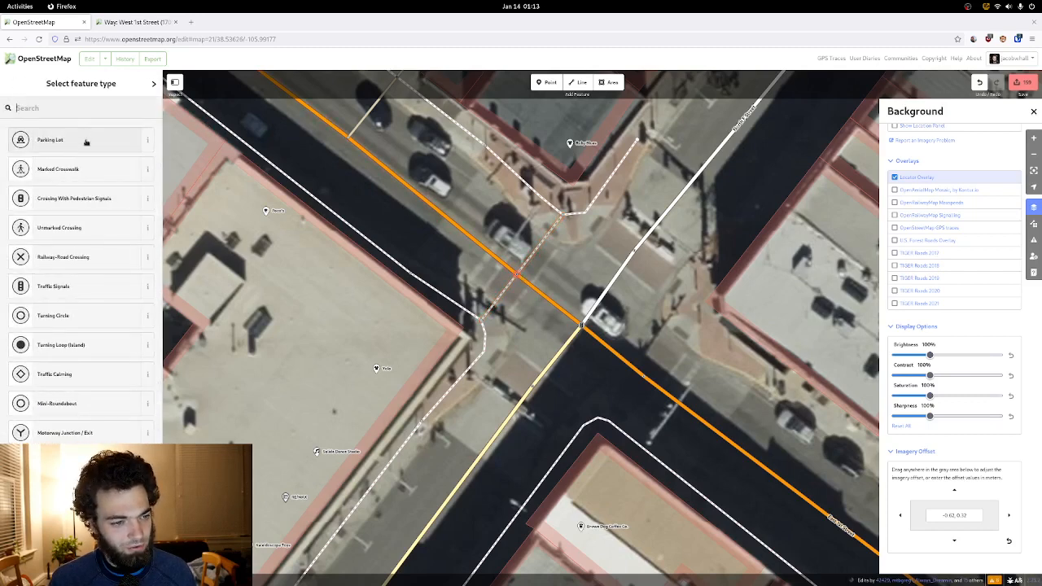
{"action": "left_click", "coordinate": [88, 172]}
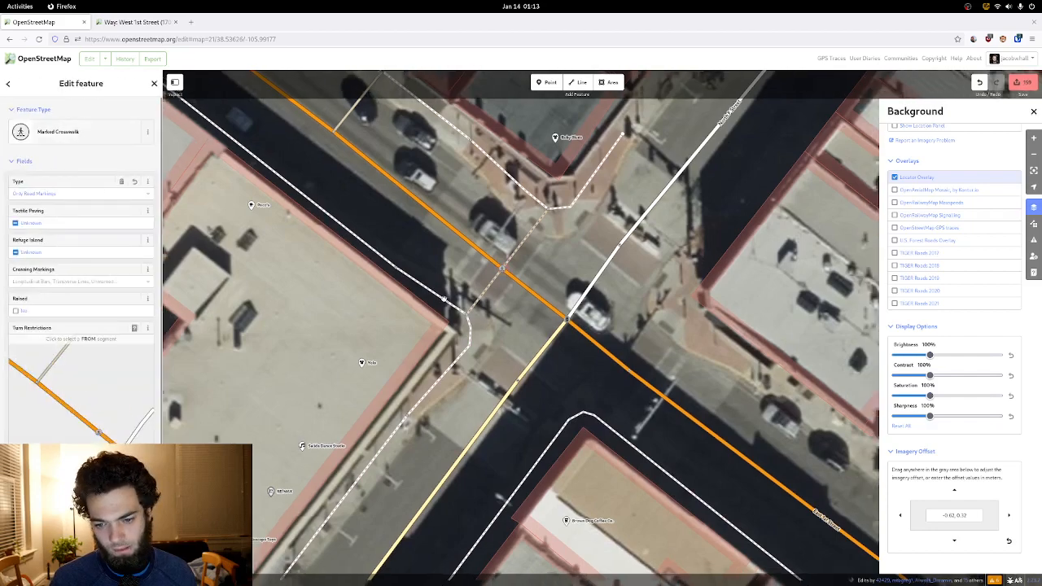
- Draw a line across North F Street from the new sidewalk corner along the brick crosswalk to the opposite corner, and select it
{"action": "left_click_drag", "start_coordinate": [443, 299], "coordinate": [348, 225]}
{"action": "left_click_drag", "start_coordinate": [519, 128], "coordinate": [489, 224]}
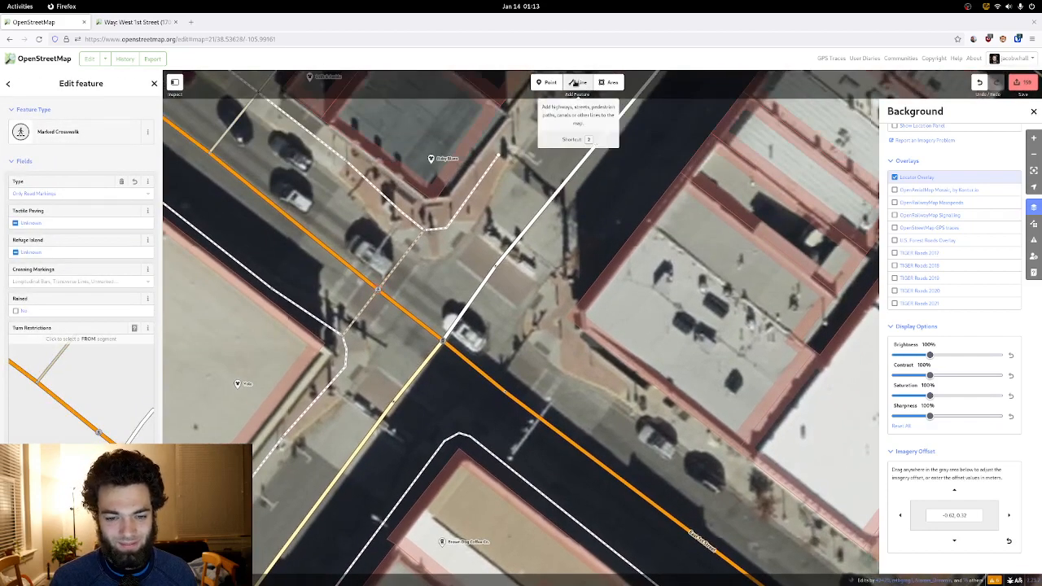
{"action": "left_click", "coordinate": [578, 82]}
{"action": "left_click", "coordinate": [447, 230]}
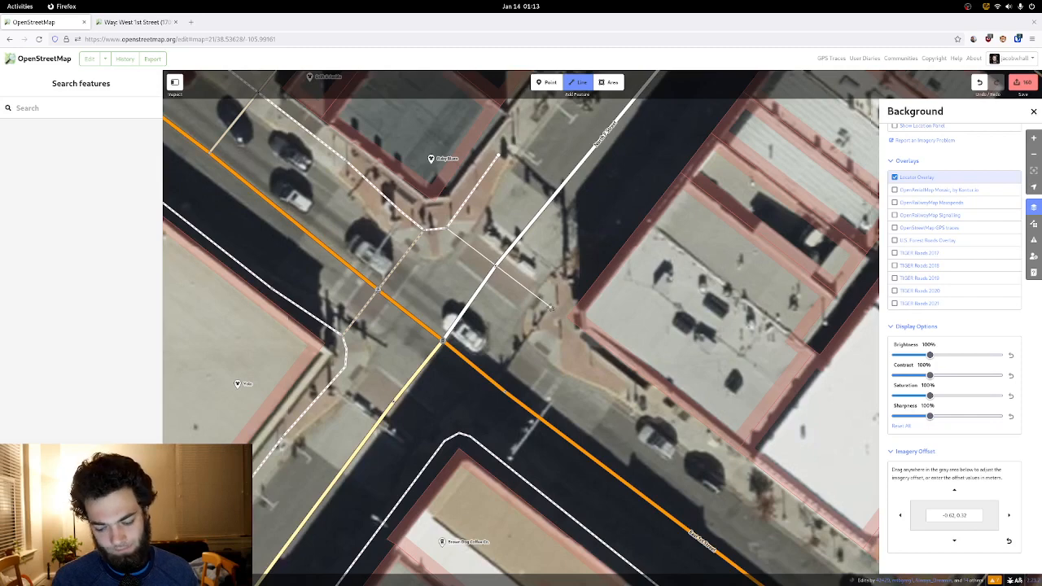
{"action": "double_click", "coordinate": [550, 307]}
{"action": "left_click", "coordinate": [526, 288]}
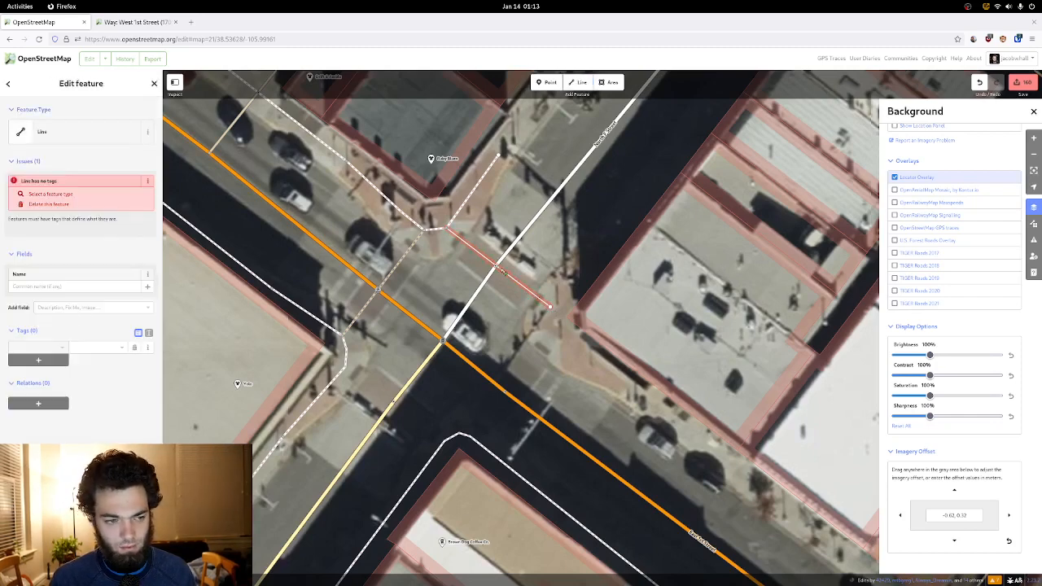
- Classify the line across North F Street as Marked Crossing and connect it to the roadway
{"action": "left_click", "coordinate": [101, 138]}
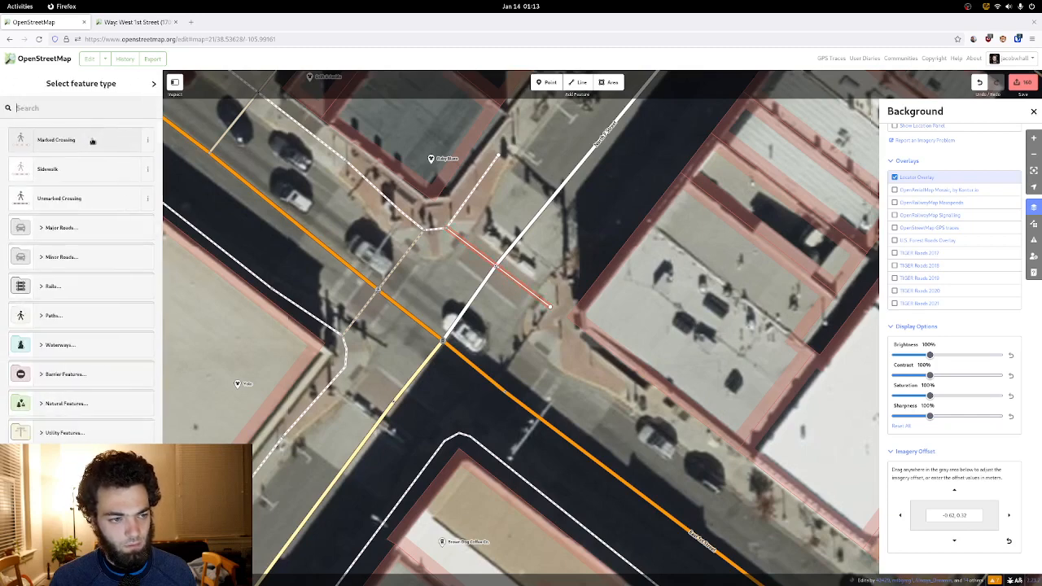
{"action": "left_click", "coordinate": [91, 140]}
{"action": "left_click", "coordinate": [90, 195]}
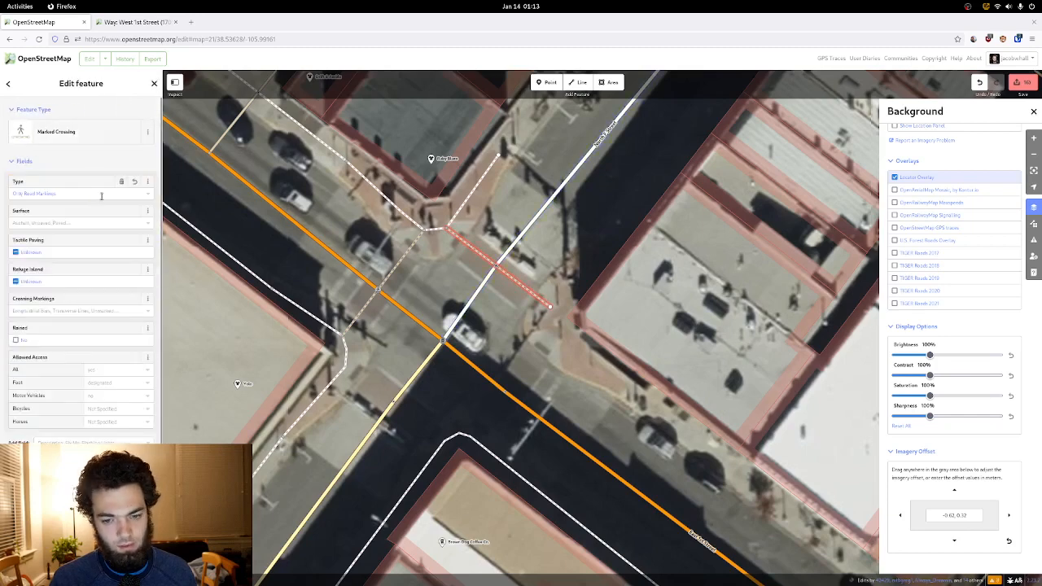
- Draw a line from the North F Street crossing's southeast end around the brick corner and along East 1st Street
{"action": "left_click_drag", "start_coordinate": [554, 318], "coordinate": [526, 324]}
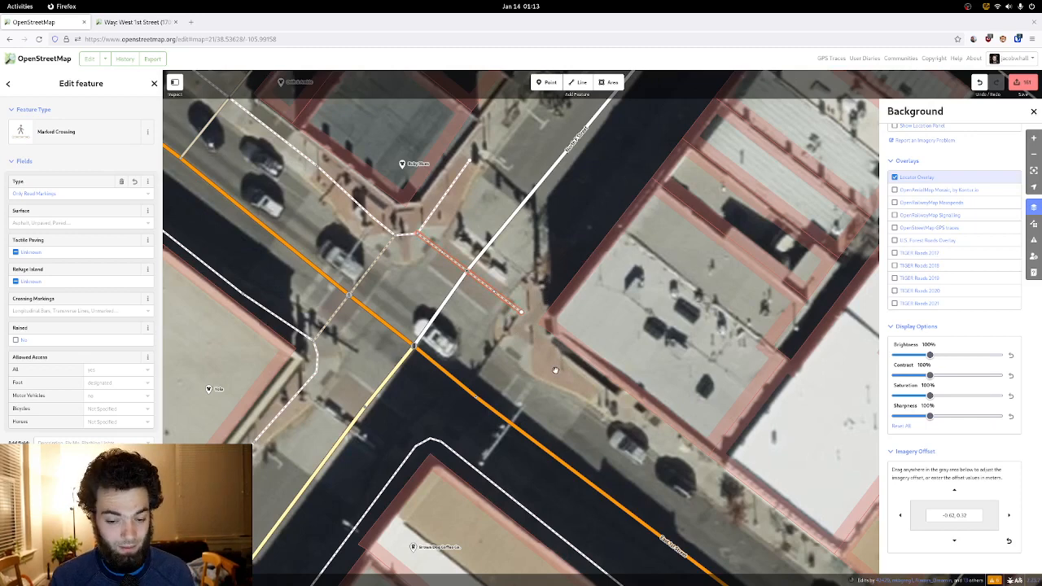
{"action": "mouse_move", "coordinate": [552, 371]}
{"action": "left_mouse_down"}
{"action": "mouse_move", "coordinate": [570, 368]}
{"action": "mouse_move", "coordinate": [588, 383]}
{"action": "mouse_move", "coordinate": [568, 382]}
{"action": "left_mouse_up"}
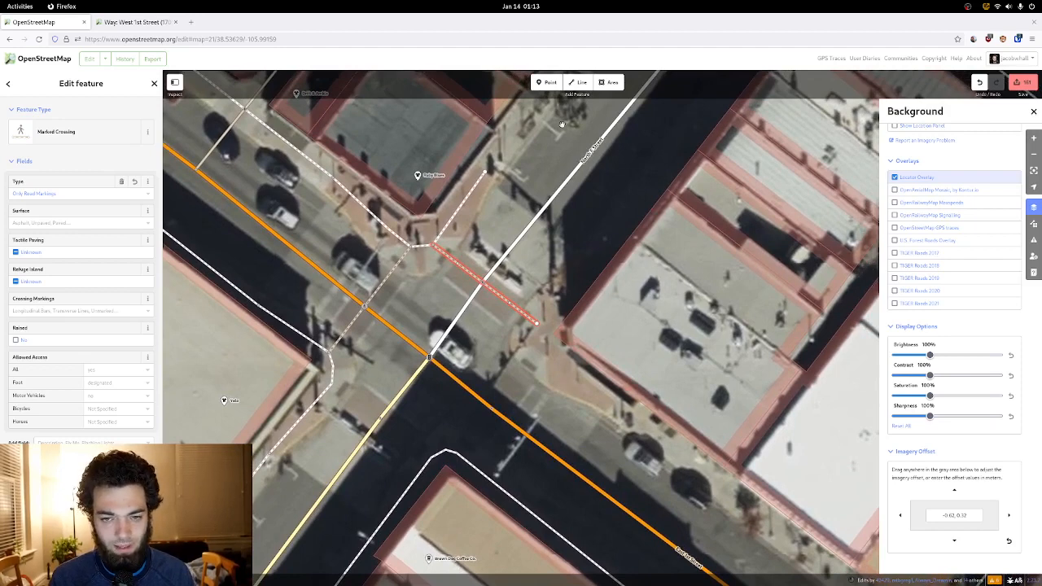
{"action": "left_click", "coordinate": [578, 82]}
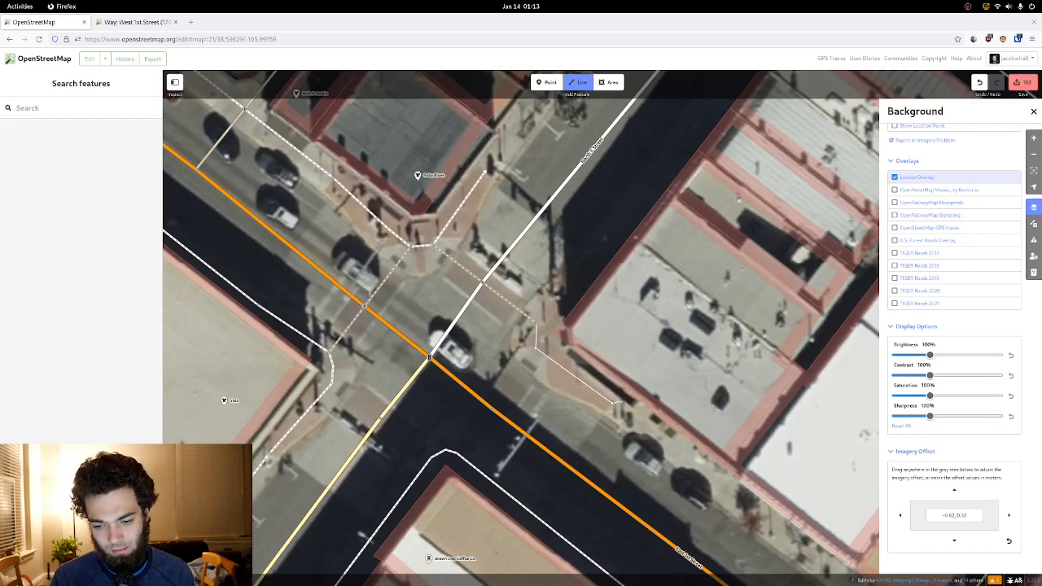
{"action": "left_click_drag", "start_coordinate": [625, 427], "coordinate": [568, 380]}
{"action": "key", "text": "Escape"}
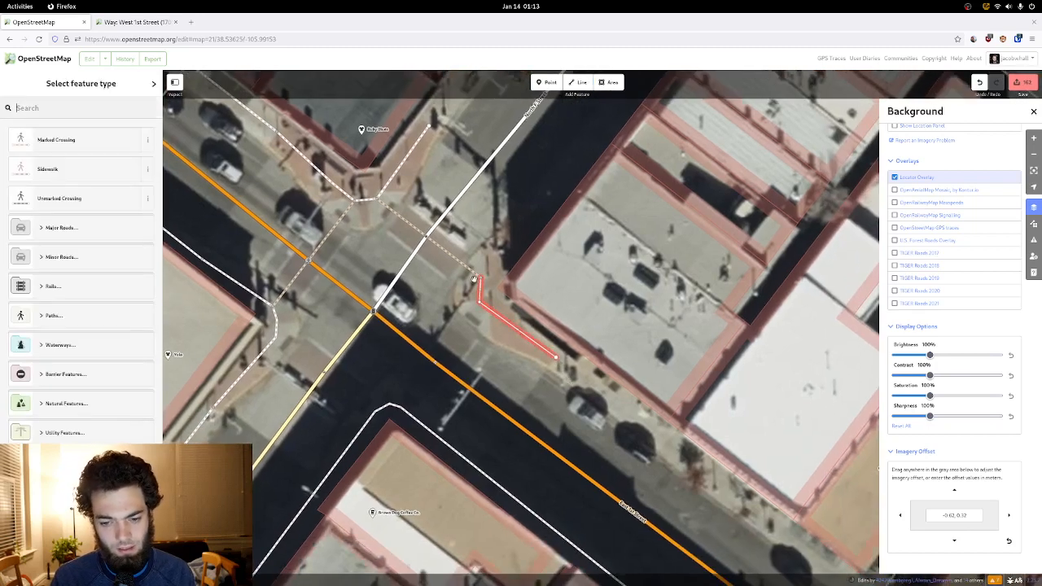
- Continue the new corner line from the crossing's end northeast along North F Street's southeast side
{"action": "right_click", "coordinate": [480, 282]}
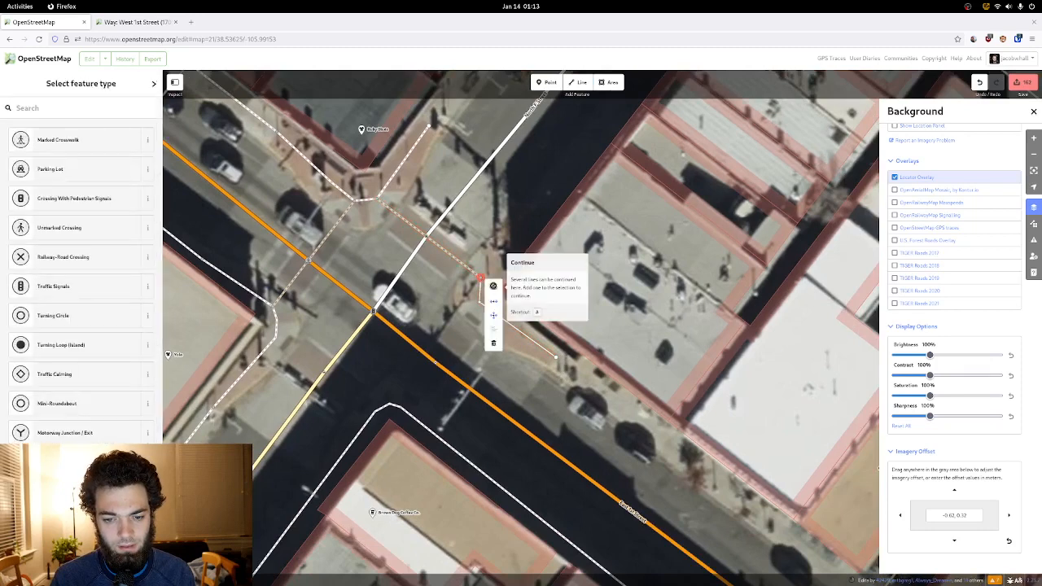
{"action": "left_click", "coordinate": [484, 291]}
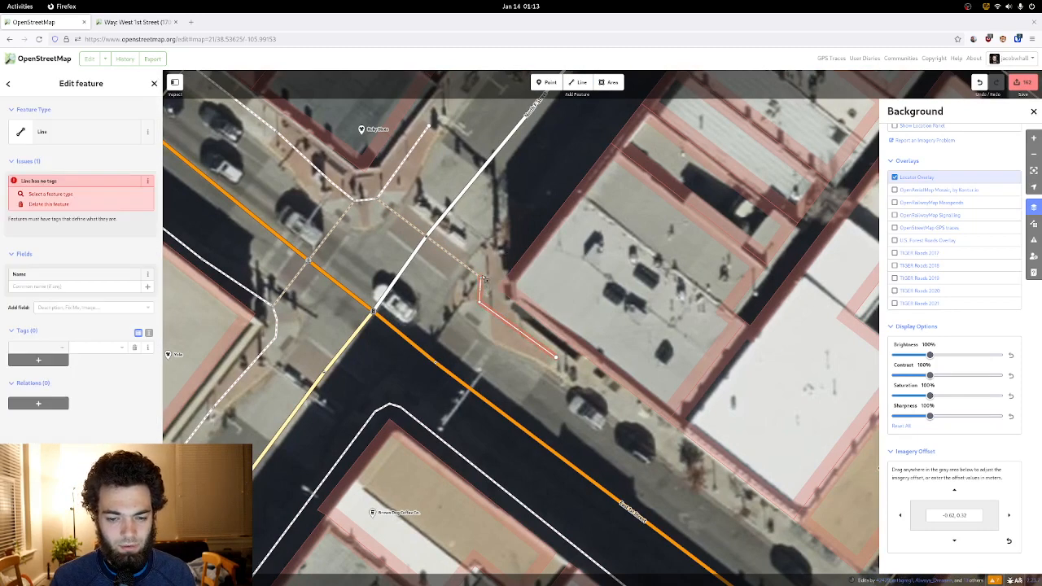
{"action": "left_click", "coordinate": [483, 280]}
{"action": "right_click", "coordinate": [482, 278]}
{"action": "left_click", "coordinate": [493, 285]}
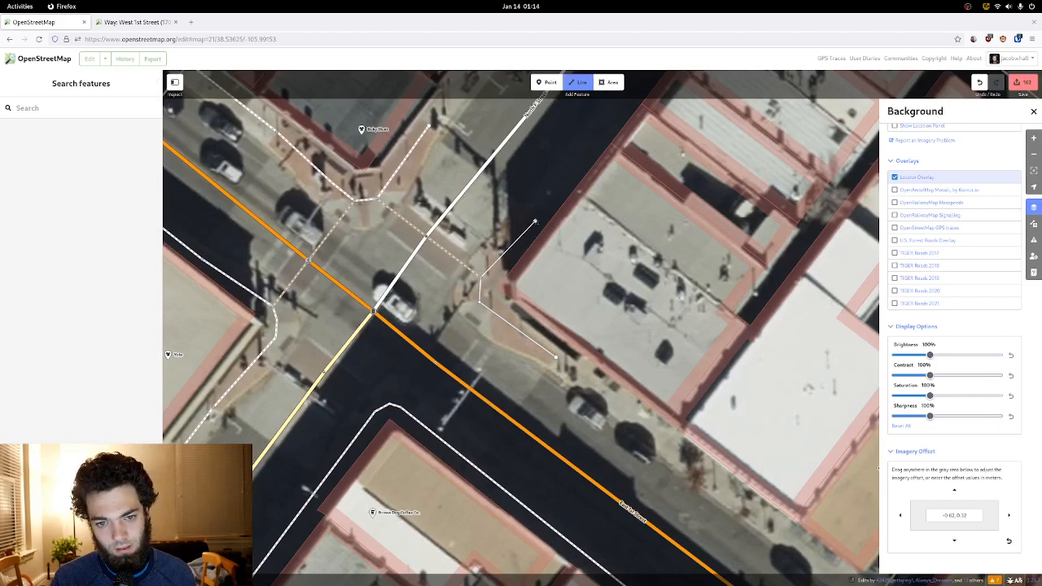
{"action": "double_click", "coordinate": [535, 221]}
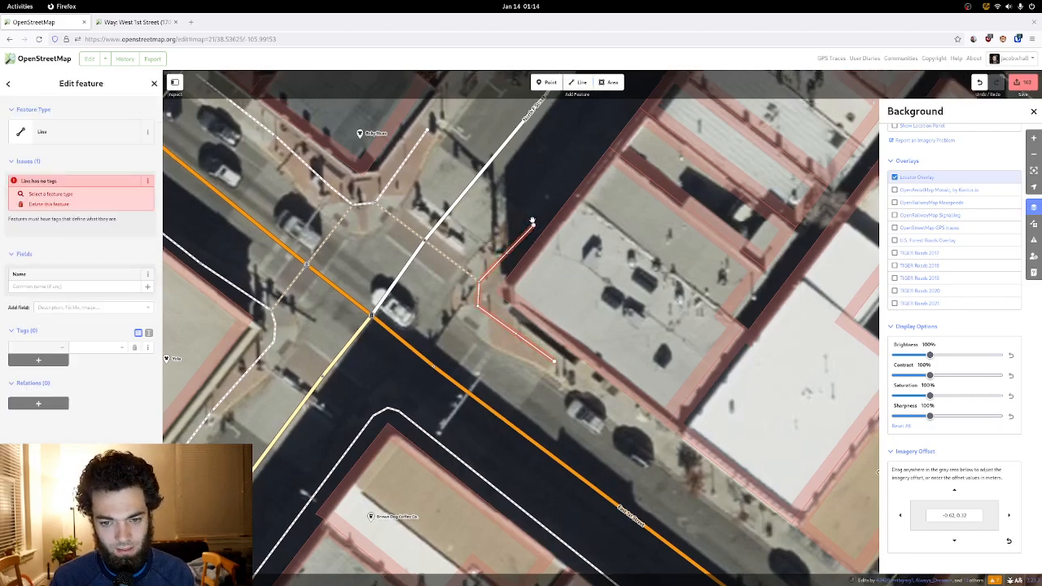
{"action": "mouse_move", "coordinate": [563, 154]}
{"action": "left_mouse_down"}
{"action": "mouse_move", "coordinate": [423, 377]}
{"action": "mouse_move", "coordinate": [372, 434]}
{"action": "mouse_move", "coordinate": [426, 356]}
{"action": "mouse_move", "coordinate": [349, 430]}
{"action": "mouse_move", "coordinate": [507, 279]}
{"action": "mouse_move", "coordinate": [478, 331]}
{"action": "mouse_move", "coordinate": [550, 289]}
{"action": "mouse_move", "coordinate": [550, 230]}
{"action": "left_mouse_up"}
{"action": "key", "text": "Escape"}
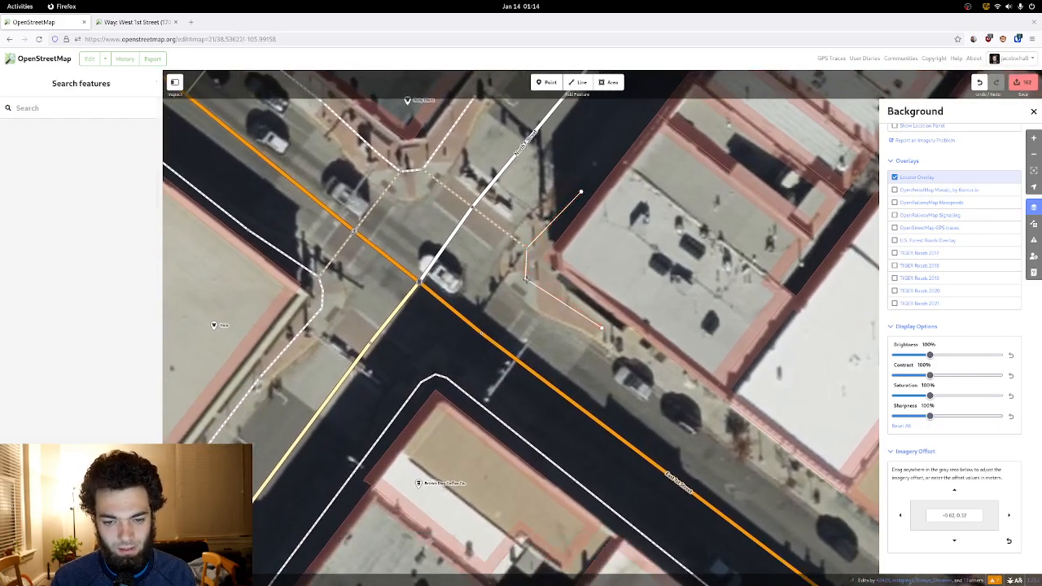
- Round the bend of the corner line by adding a vertex on the short segment beside the crossing's end
{"action": "left_click", "coordinate": [527, 277]}
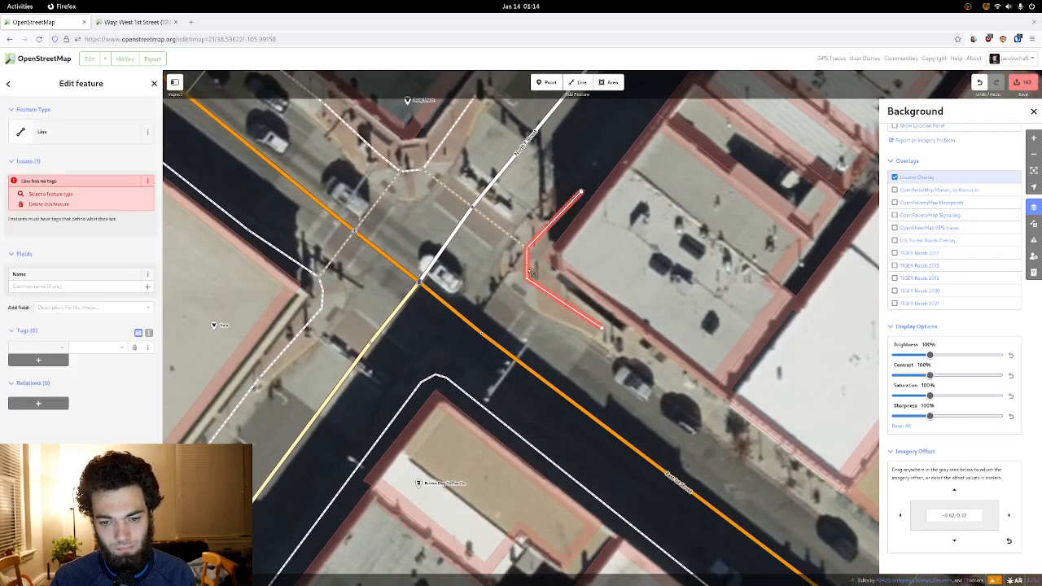
{"action": "key", "text": "Escape"}
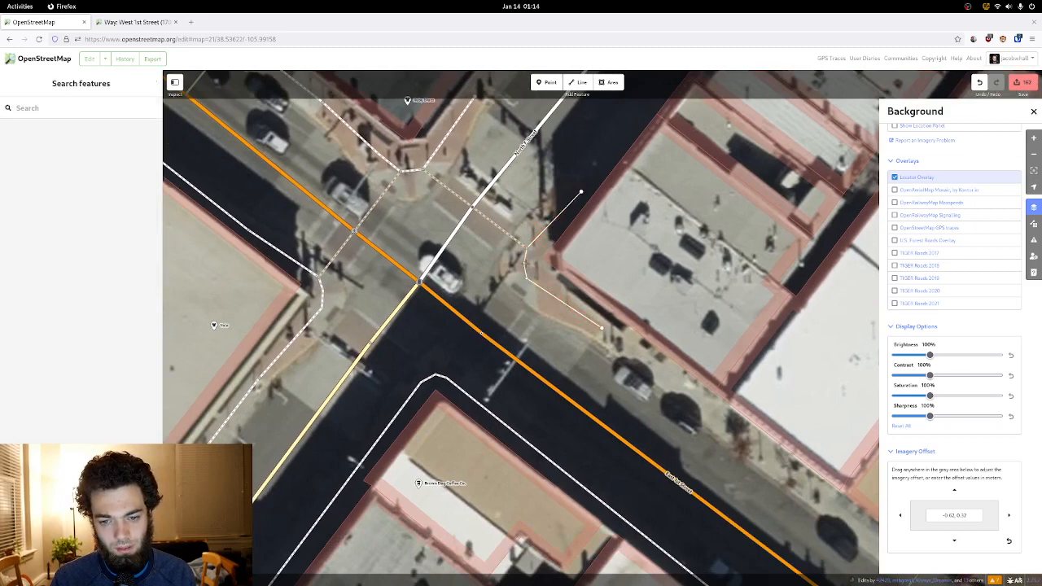
{"action": "left_click", "coordinate": [526, 265]}
{"action": "key", "text": "Escape"}
{"action": "left_click_drag", "start_coordinate": [506, 295], "coordinate": [499, 267]}
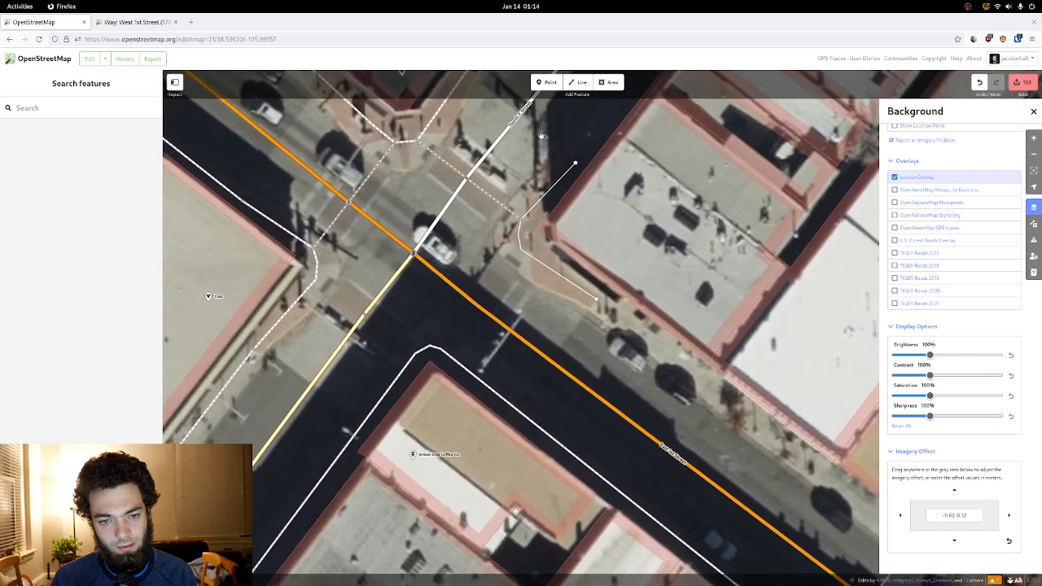
- Draw a line across East 1st Street from the new corner to the opposite path corner, and classify it as Marked Crossing connected to the roadway
{"action": "left_click", "coordinate": [577, 83]}
{"action": "left_click", "coordinate": [520, 248]}
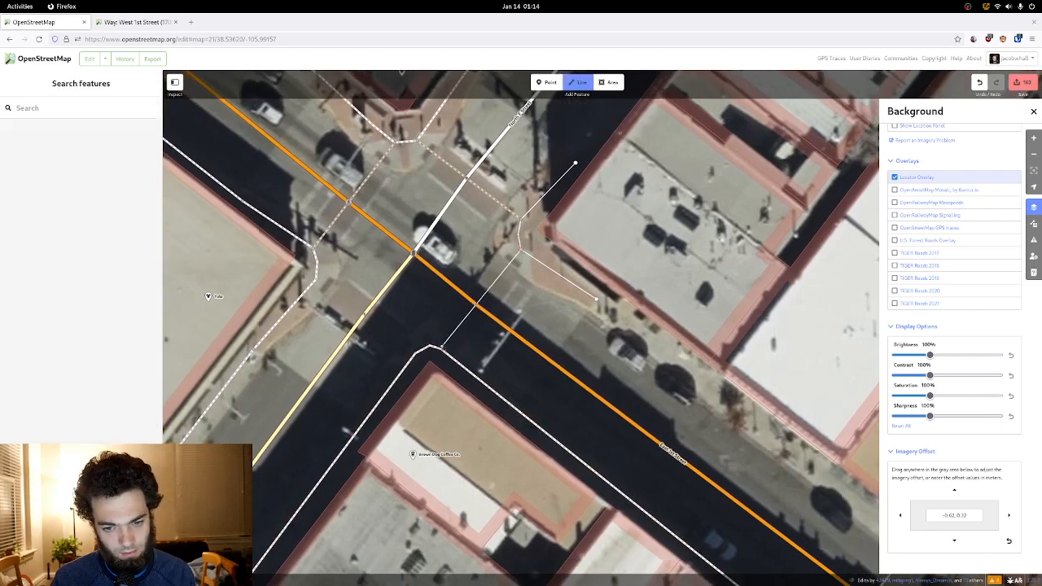
{"action": "double_click", "coordinate": [439, 349]}
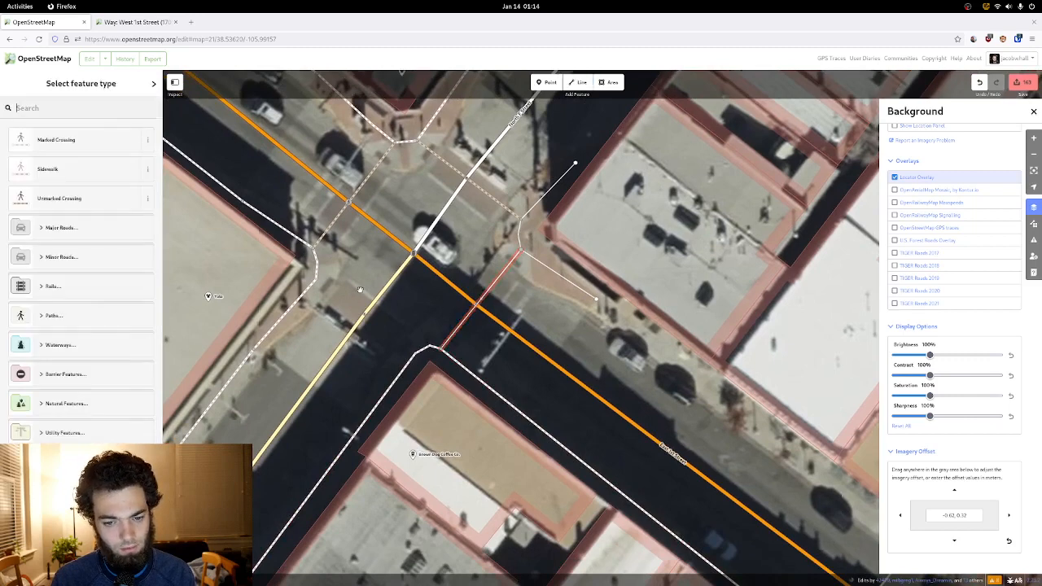
{"action": "left_click", "coordinate": [88, 139]}
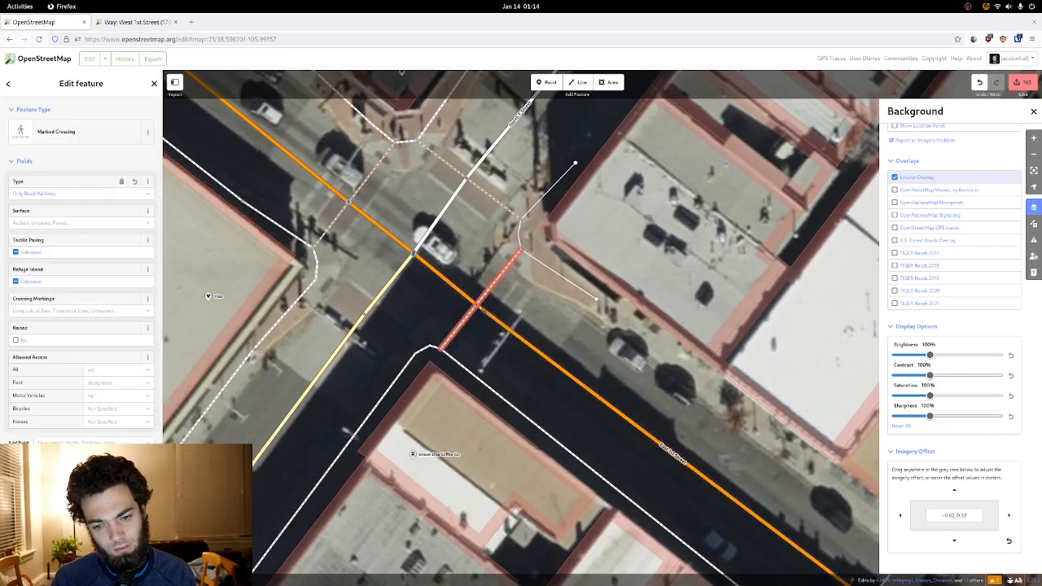
{"action": "left_click_drag", "start_coordinate": [479, 306], "coordinate": [486, 301]}
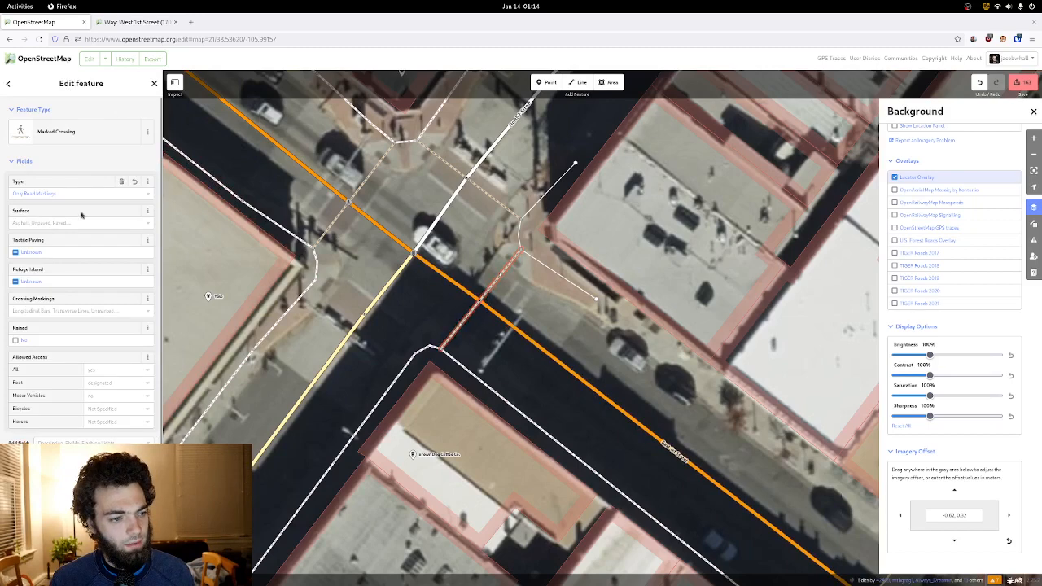
- Draw a line across F Street southwest of the intersection between the path corners, and classify it as Marked Crossing connected to the roadway
{"action": "key", "text": "2"}
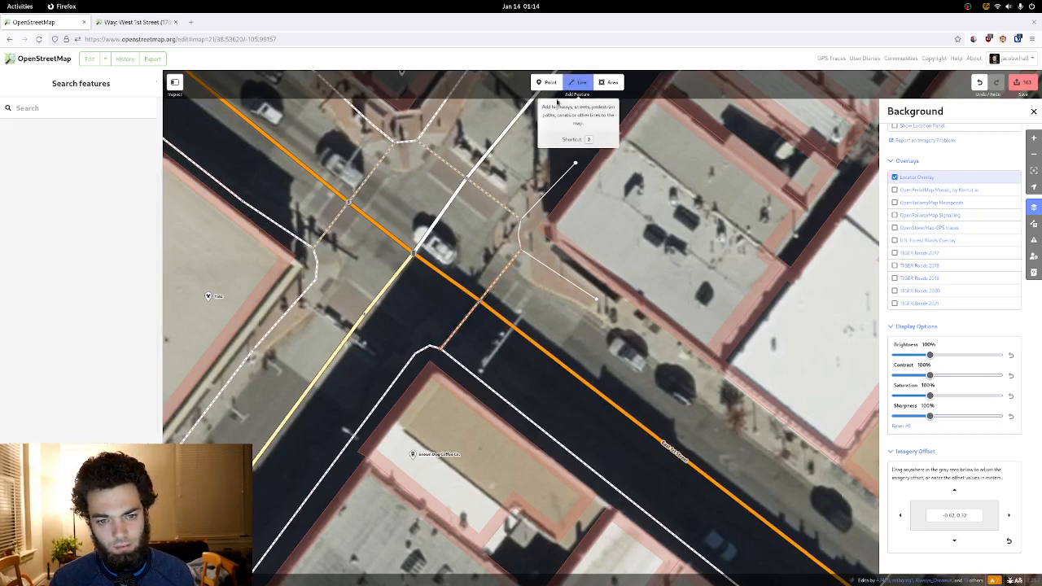
{"action": "left_click", "coordinate": [318, 282]}
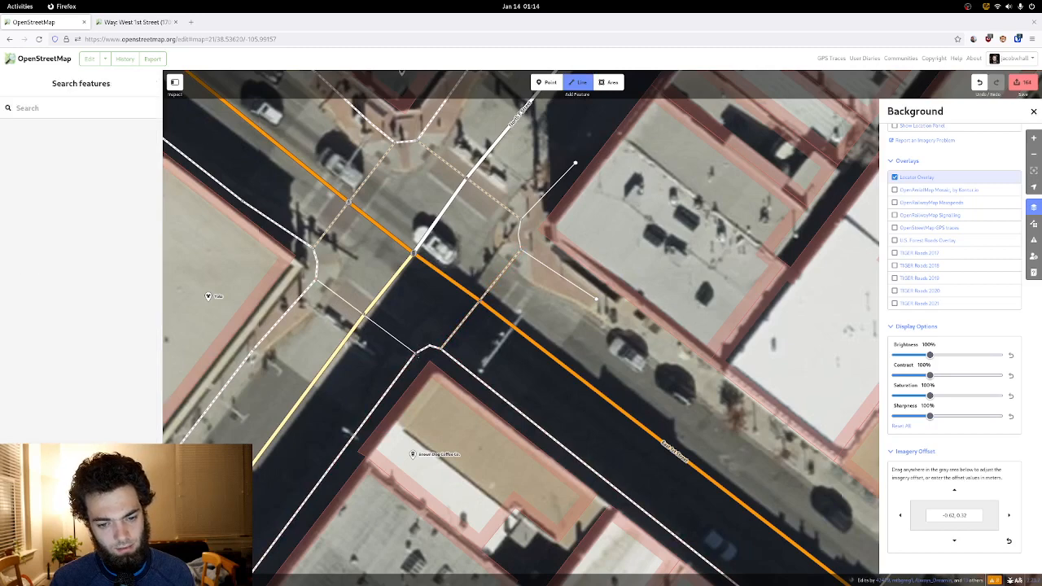
{"action": "double_click", "coordinate": [416, 352]}
{"action": "left_click", "coordinate": [69, 145]}
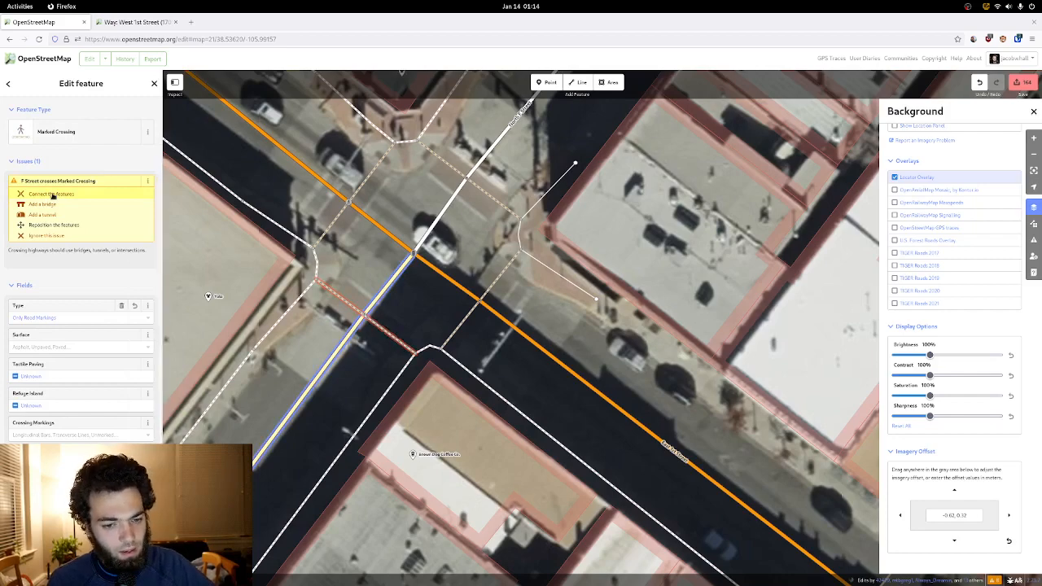
{"action": "left_click", "coordinate": [51, 194]}
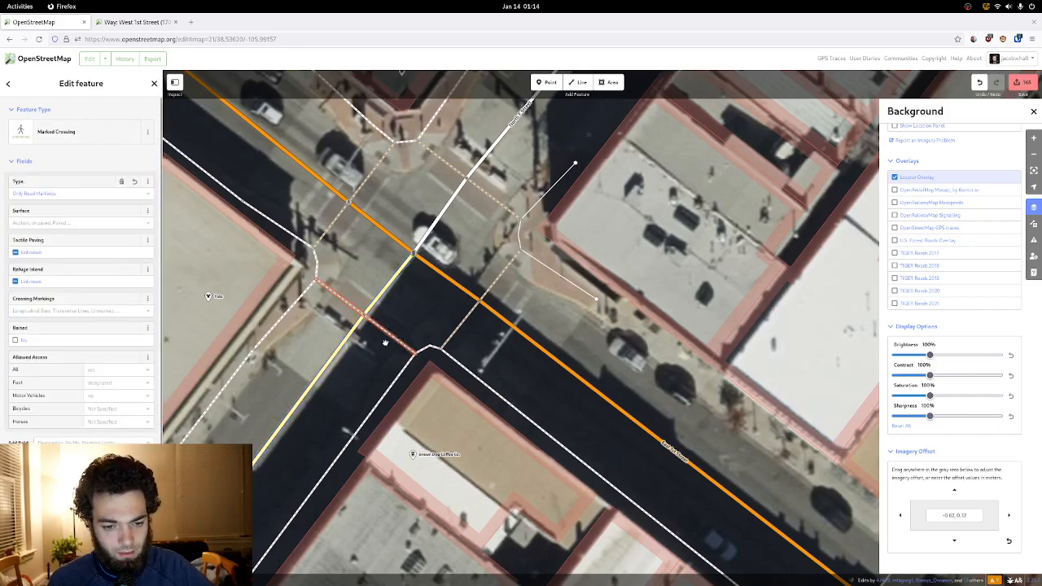
- Select the three new crossing junction points around the intersection together and classify them as Marked Crosswalk
{"action": "scroll", "coordinate": [385, 343], "scroll_direction": "up", "scroll_amount": 5}
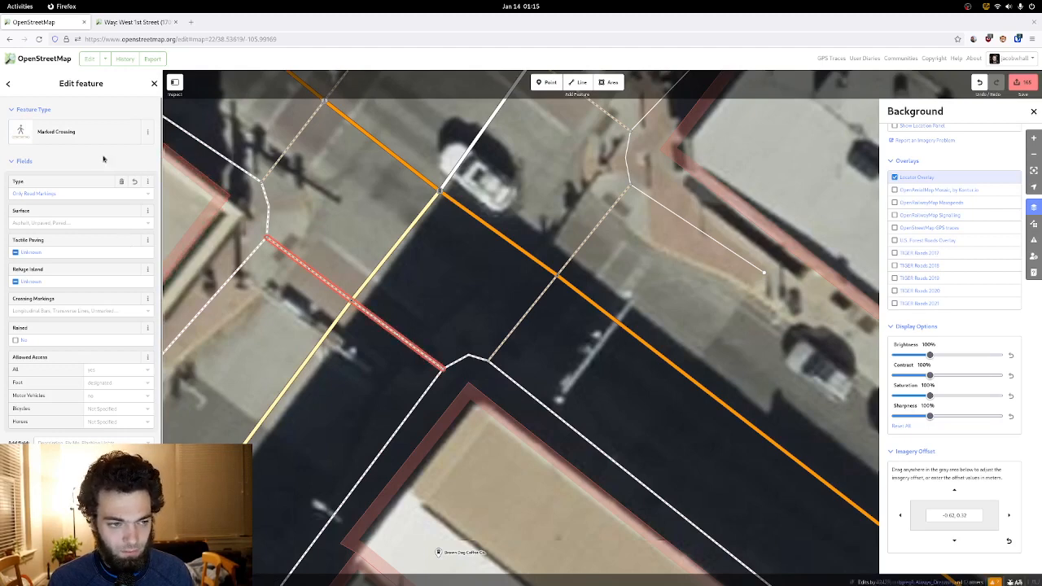
{"action": "scroll", "coordinate": [397, 285], "scroll_direction": "down", "scroll_amount": 1}
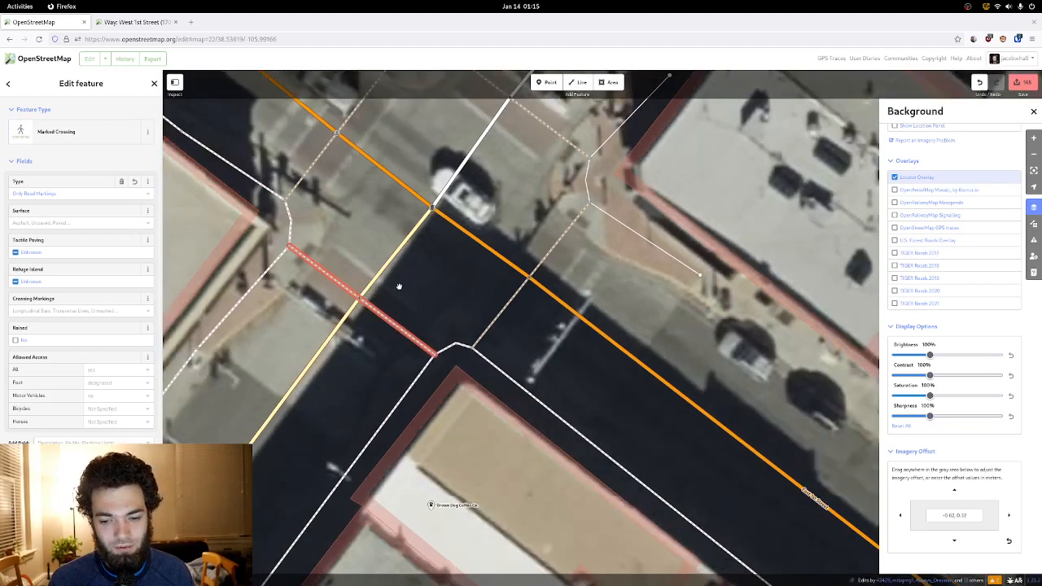
{"action": "left_click_drag", "start_coordinate": [399, 286], "coordinate": [378, 356]}
{"action": "left_click", "coordinate": [488, 169]}
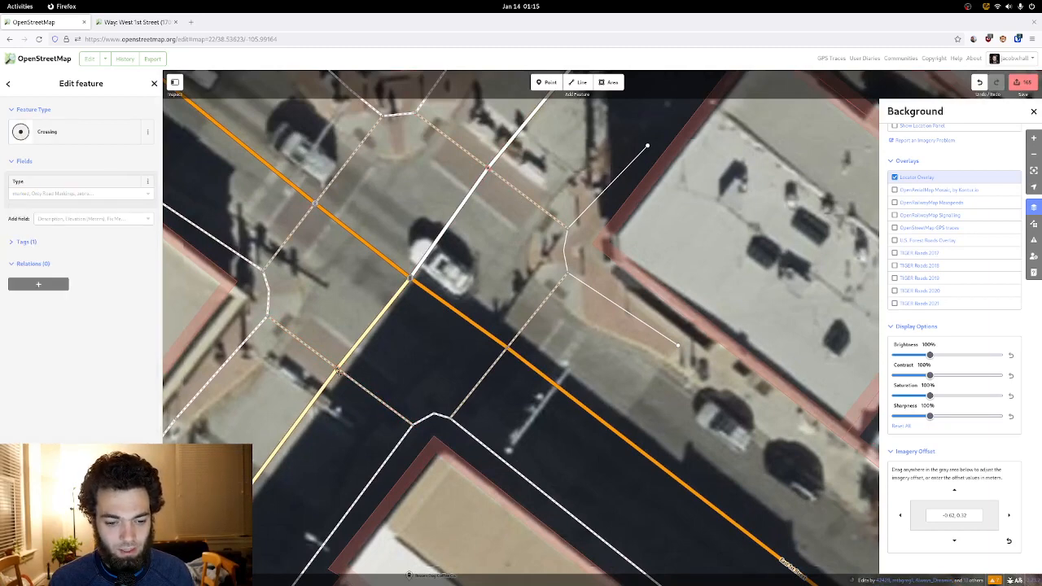
{"action": "left_click", "coordinate": [338, 370], "text": "shift"}
{"action": "left_click", "coordinate": [508, 349], "text": "shift"}
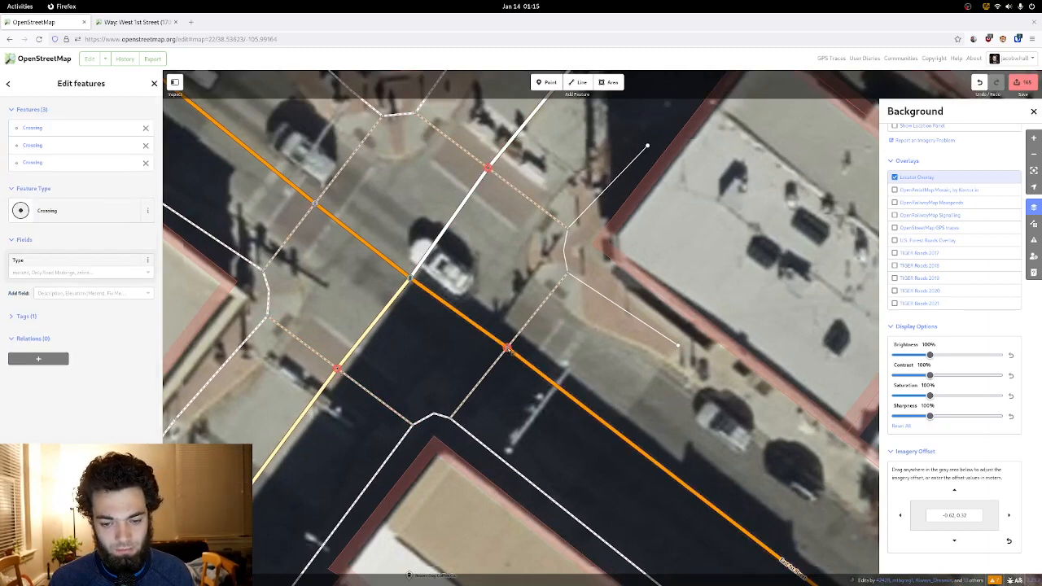
{"action": "left_click", "coordinate": [90, 206]}
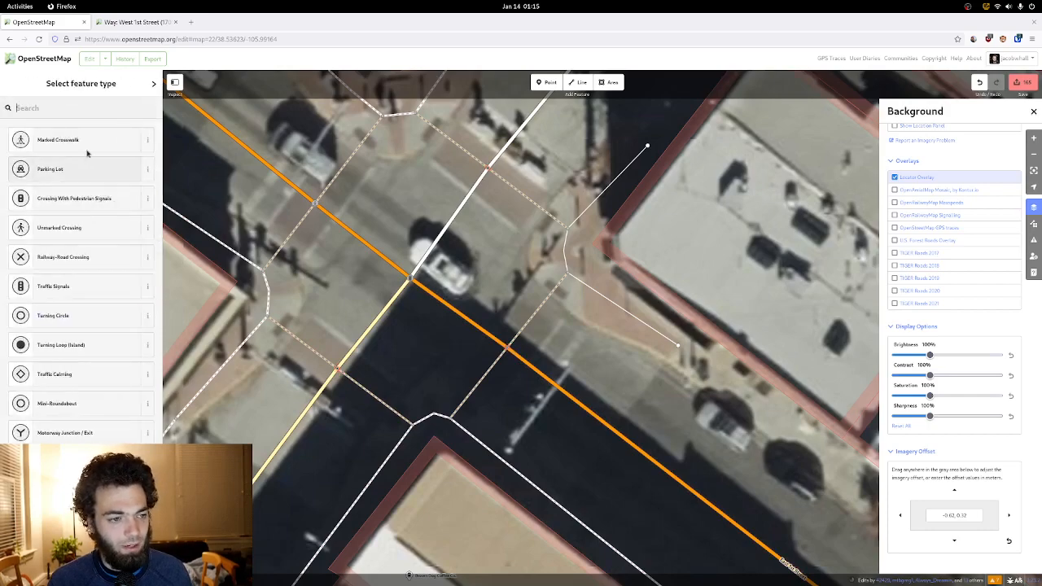
{"action": "left_click", "coordinate": [87, 139]}
{"action": "left_click", "coordinate": [316, 297]}
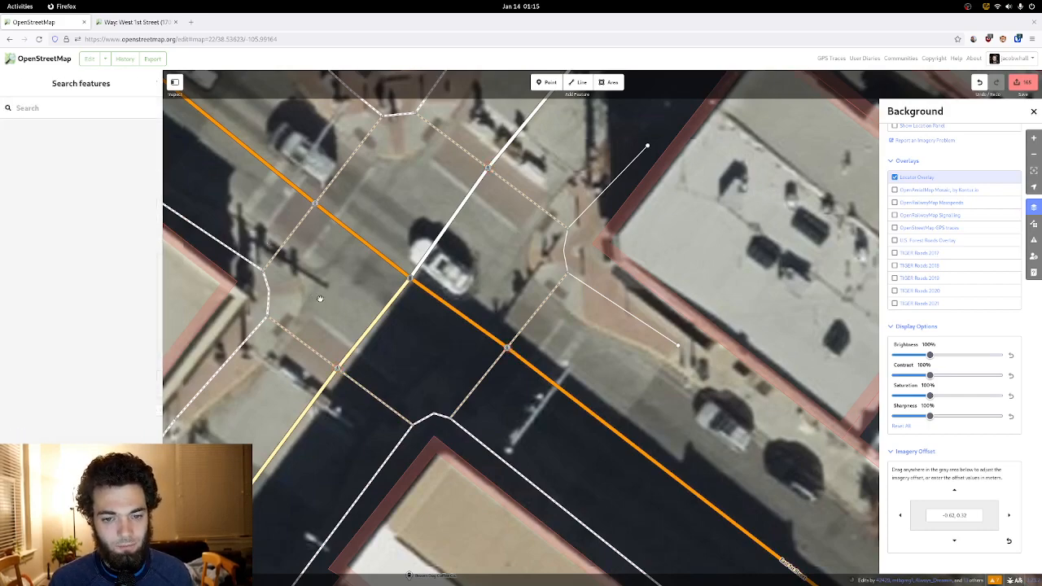
- Classify the line around the east corner of North F Street and East 1st Street as Sidewalk
{"action": "scroll", "coordinate": [320, 298], "scroll_direction": "down", "scroll_amount": 3}
{"action": "left_click_drag", "start_coordinate": [374, 337], "coordinate": [314, 256]}
{"action": "left_click_drag", "start_coordinate": [410, 351], "coordinate": [427, 428]}
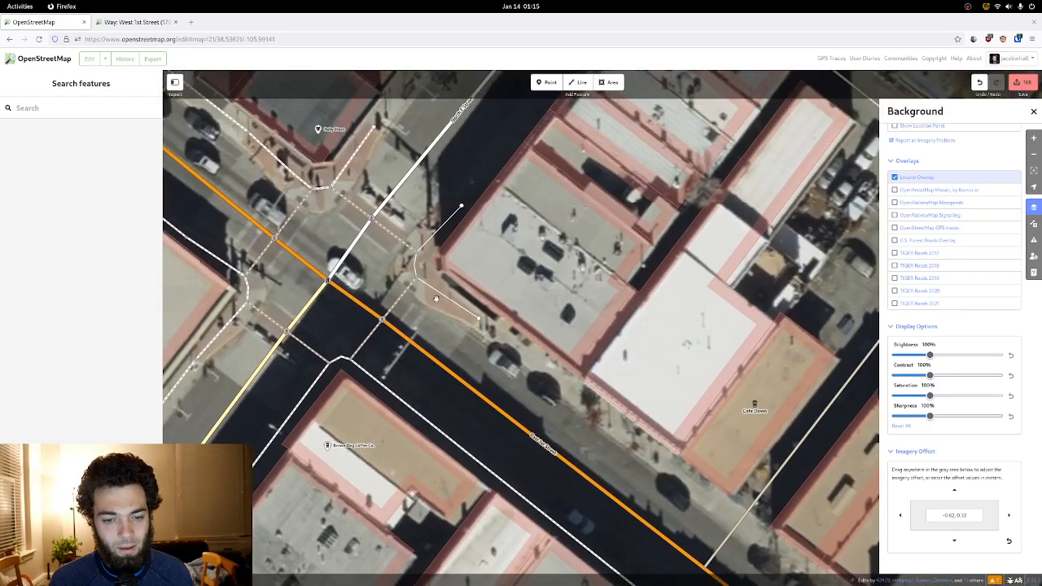
{"action": "left_click", "coordinate": [433, 289]}
{"action": "left_click", "coordinate": [75, 129]}
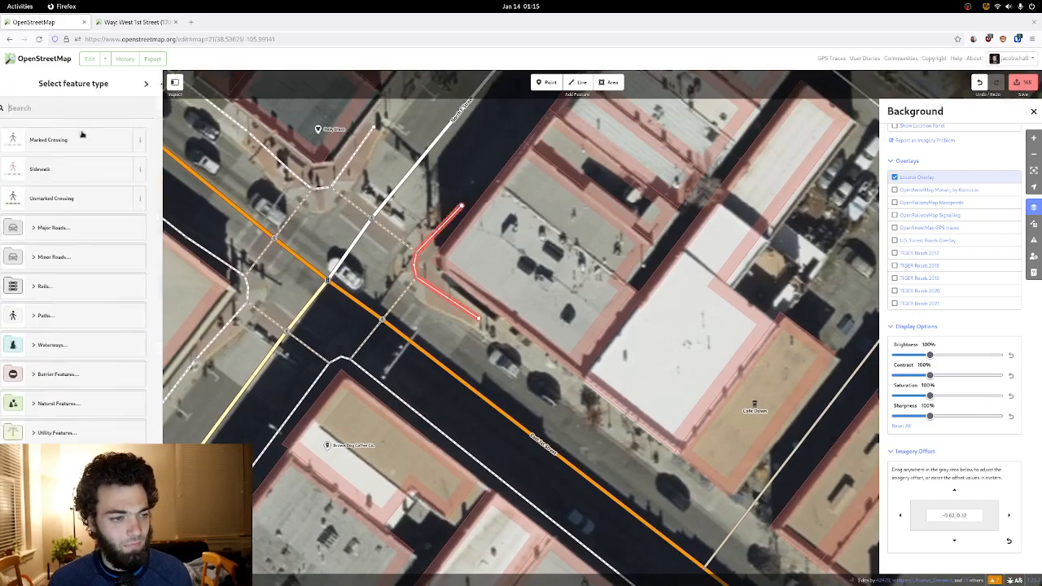
{"action": "left_click", "coordinate": [82, 166]}
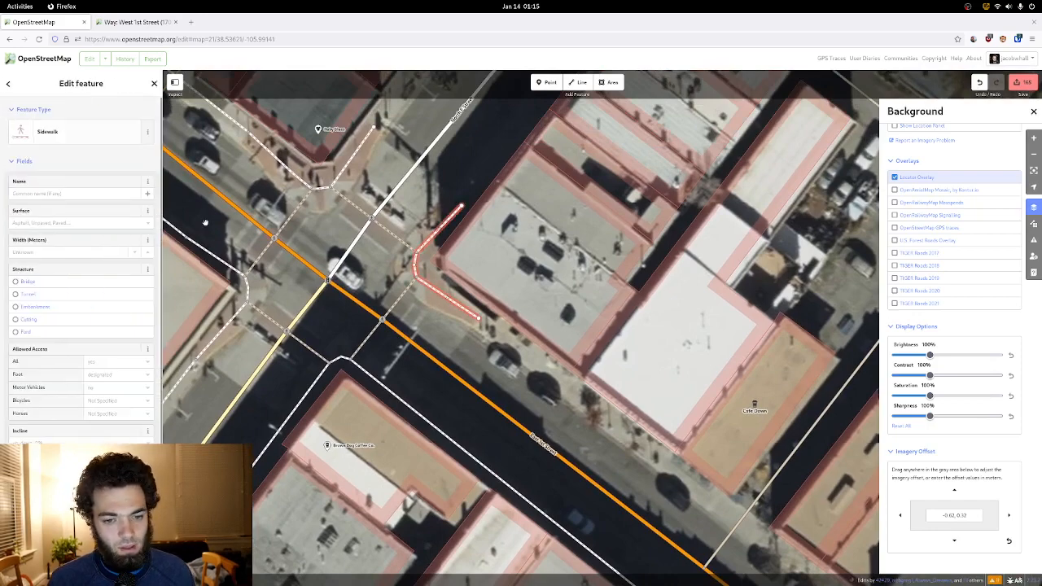
- Draw a line along the southeast side of F Street from the alley crossing's southwest end to the corner path at East 2nd Street
{"action": "left_click", "coordinate": [471, 340]}
{"action": "left_click_drag", "start_coordinate": [471, 339], "coordinate": [613, 268]}
{"action": "left_click_drag", "start_coordinate": [434, 363], "coordinate": [565, 125]}
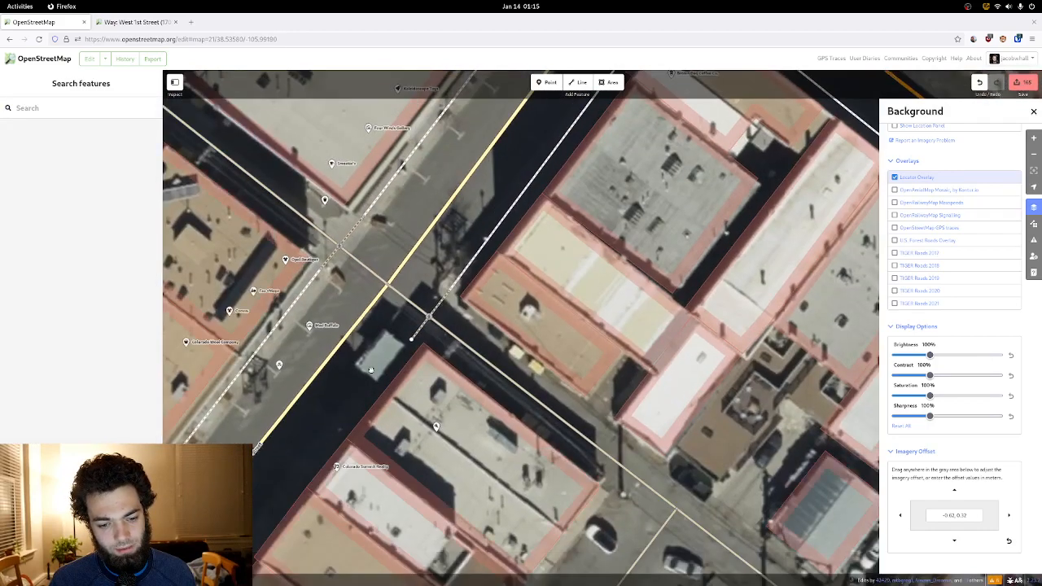
{"action": "left_click_drag", "start_coordinate": [371, 370], "coordinate": [496, 203]}
{"action": "left_click_drag", "start_coordinate": [428, 279], "coordinate": [414, 301]}
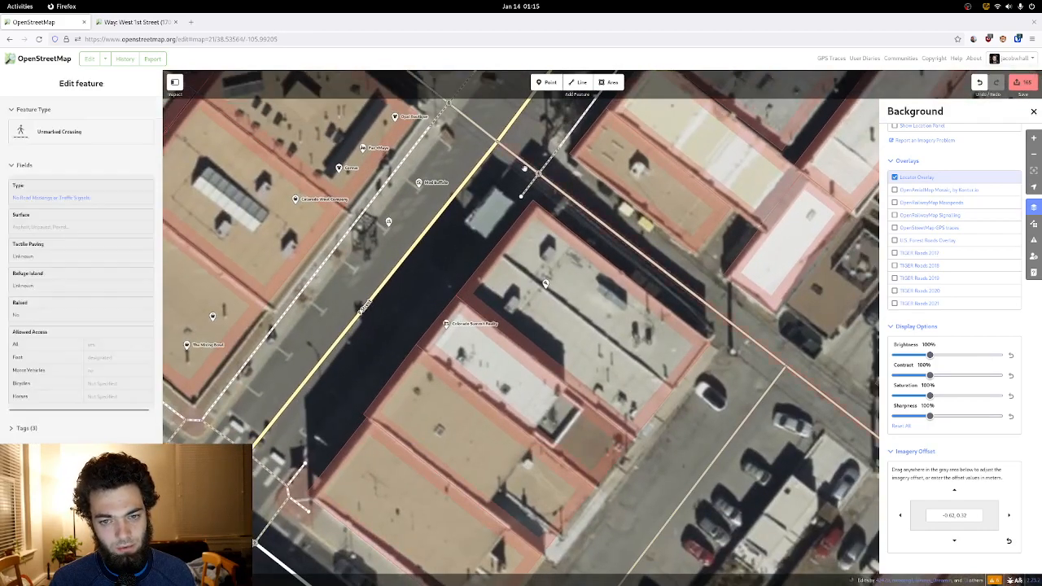
{"action": "left_click", "coordinate": [577, 82]}
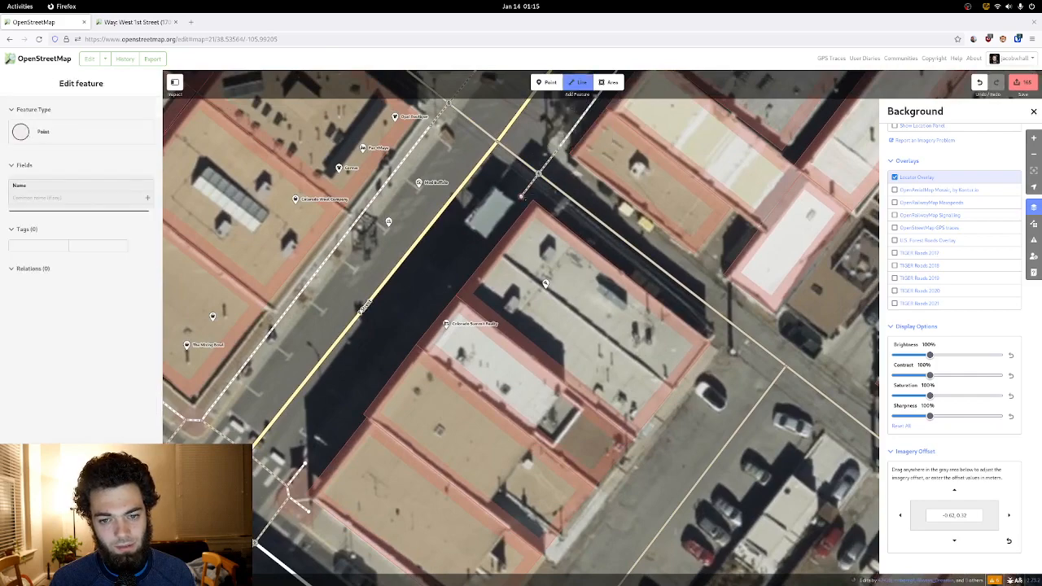
{"action": "left_click", "coordinate": [521, 196]}
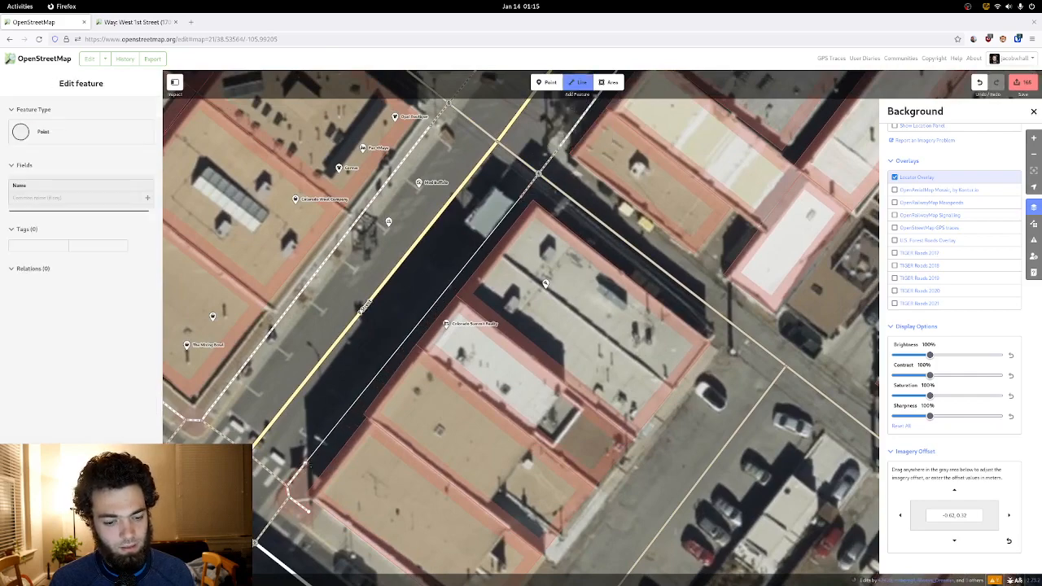
{"action": "left_click", "coordinate": [305, 464]}
{"action": "left_click", "coordinate": [305, 463]}
- Adjust the southwest end of the new F Street line to meet the corner path beside the building near East 2nd Street
{"action": "left_click_drag", "start_coordinate": [326, 445], "coordinate": [402, 315]}
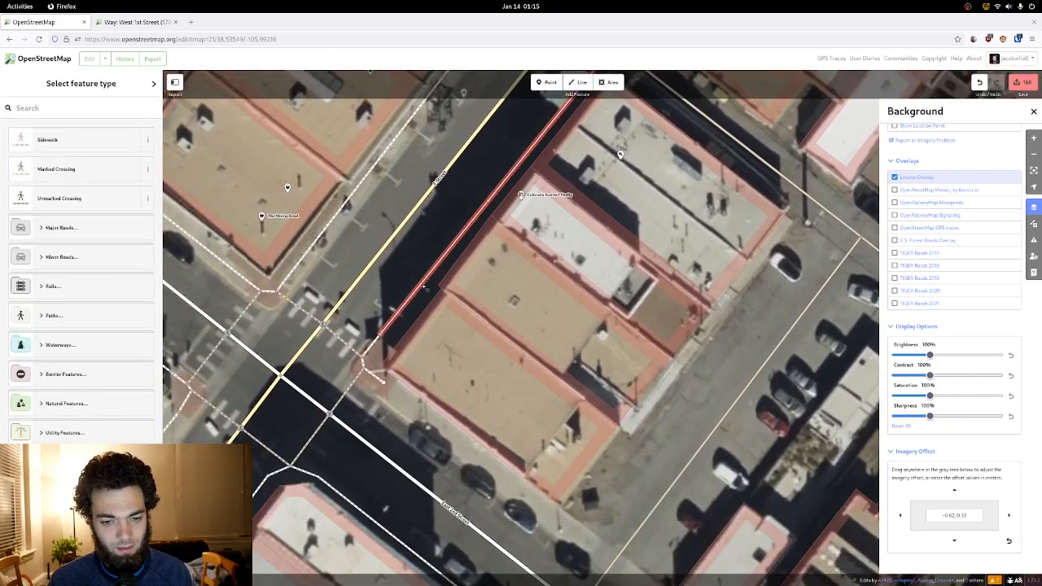
{"action": "left_click_drag", "start_coordinate": [421, 242], "coordinate": [395, 251]}
{"action": "left_click_drag", "start_coordinate": [385, 319], "coordinate": [407, 278]}
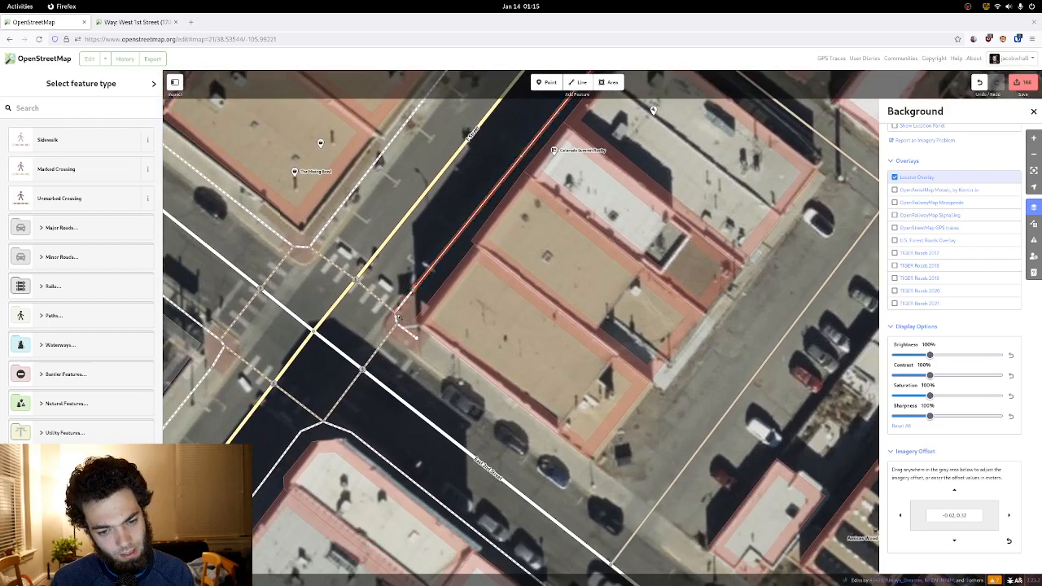
{"action": "key", "text": "Escape"}
{"action": "left_click", "coordinate": [405, 316]}
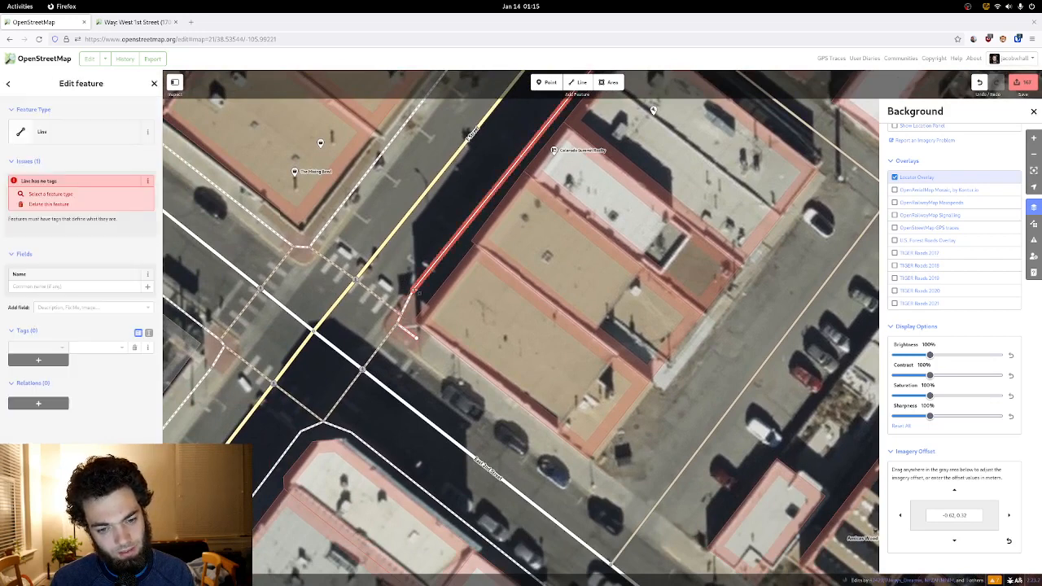
{"action": "key", "text": "Escape"}
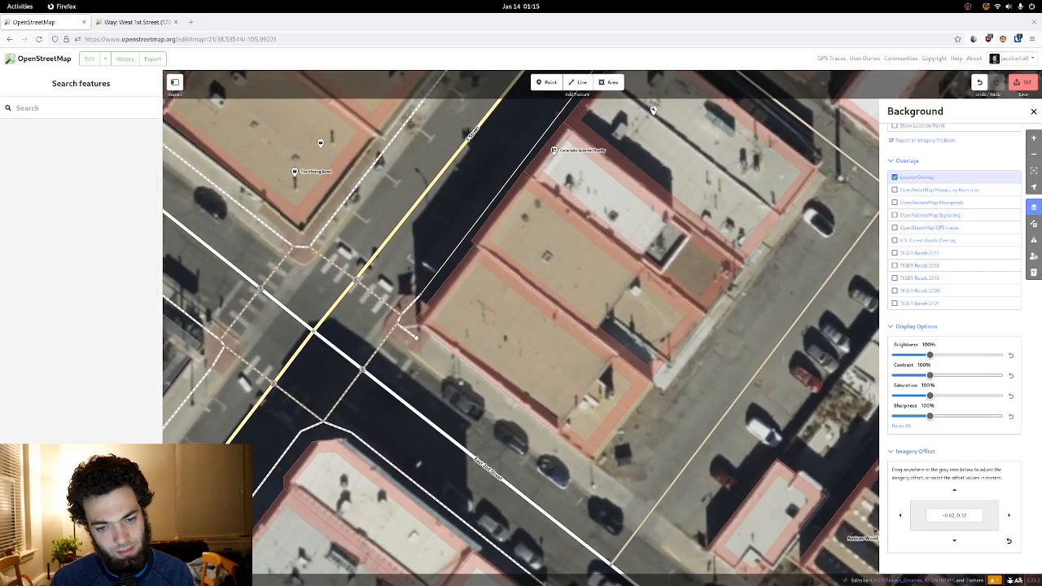
{"action": "left_click", "coordinate": [417, 300]}
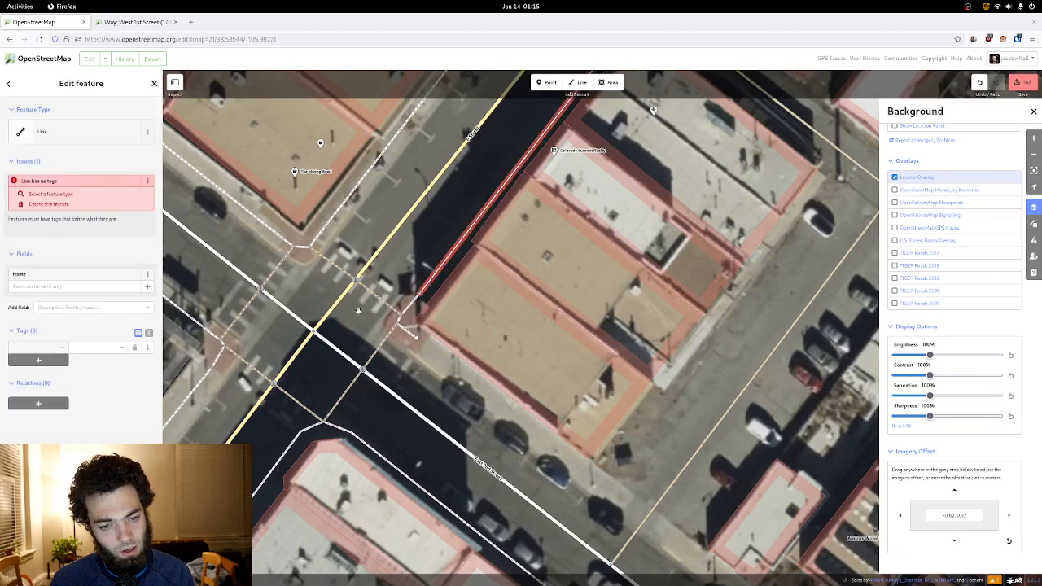
- Reposition the corner path's points at the east corner of F Street and East 2nd Street to follow the paved corner
{"action": "left_click_drag", "start_coordinate": [332, 345], "coordinate": [364, 277]}
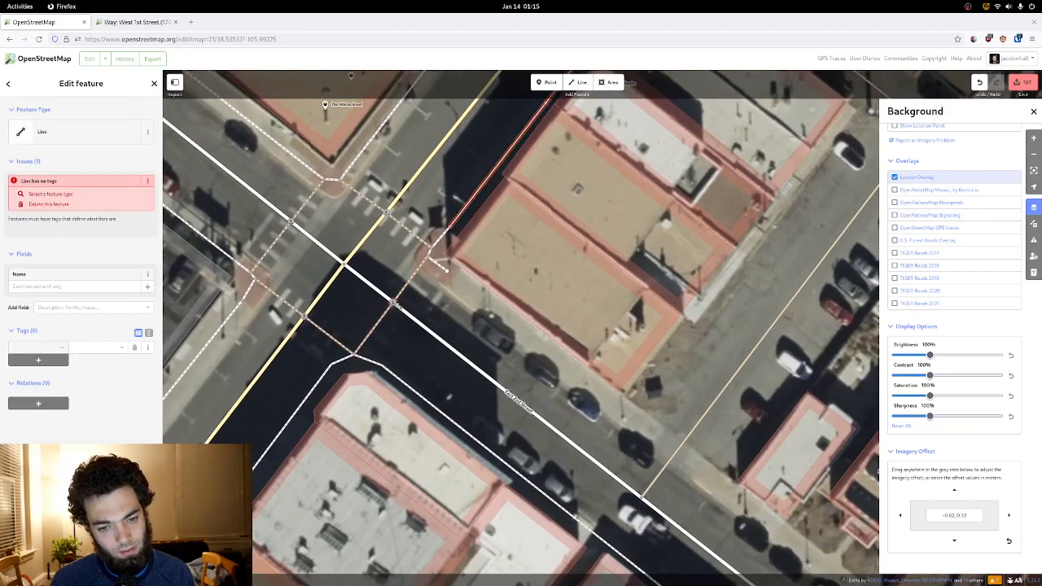
{"action": "key", "text": "Escape"}
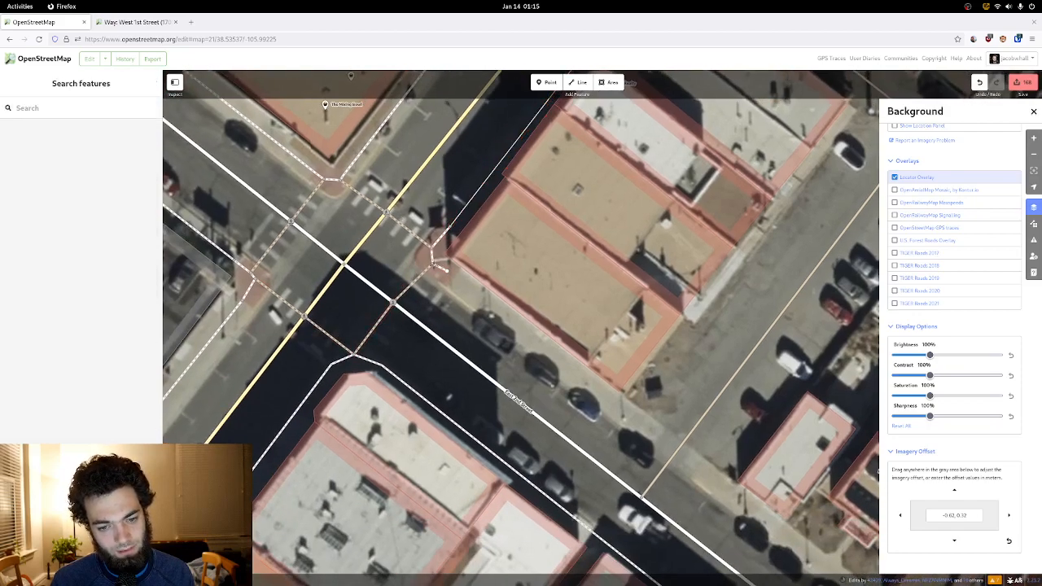
{"action": "left_click", "coordinate": [440, 266]}
{"action": "key", "text": "Escape"}
{"action": "left_click", "coordinate": [436, 257]}
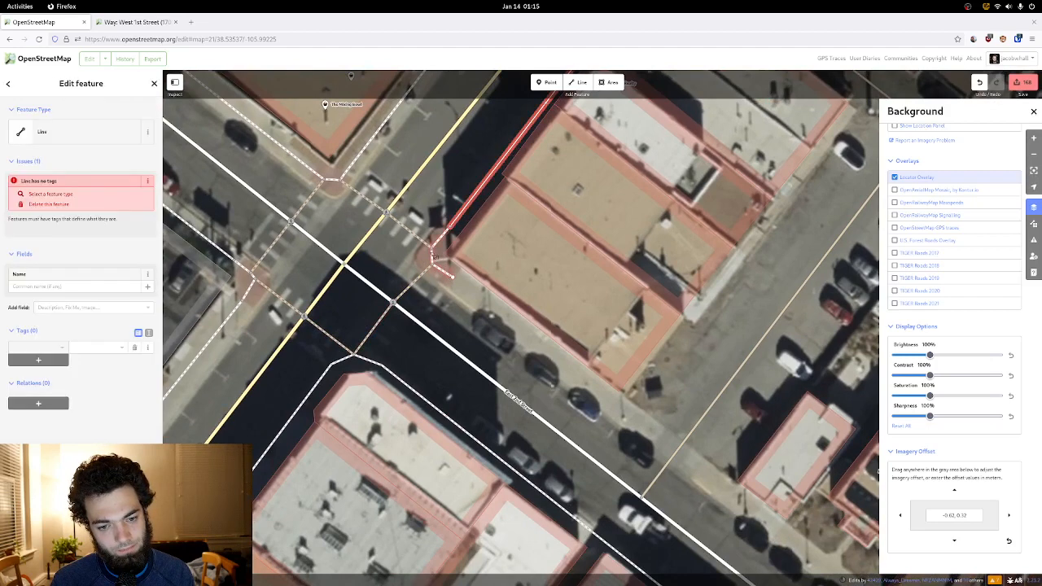
{"action": "left_click", "coordinate": [426, 246]}
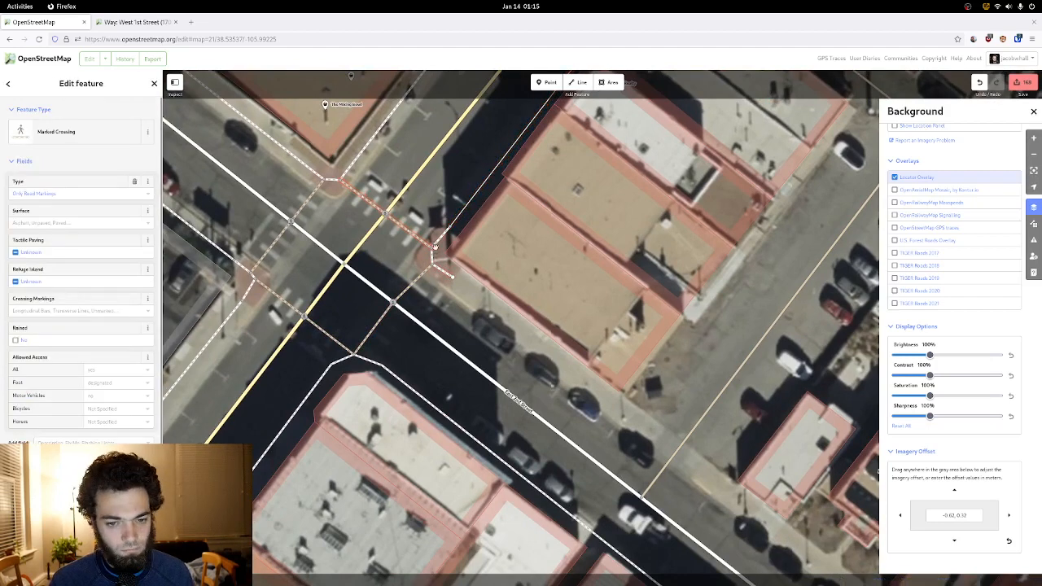
- Classify the new line along the southeast side of F Street as Sidewalk
{"action": "left_click", "coordinate": [455, 228]}
{"action": "left_click", "coordinate": [124, 138]}
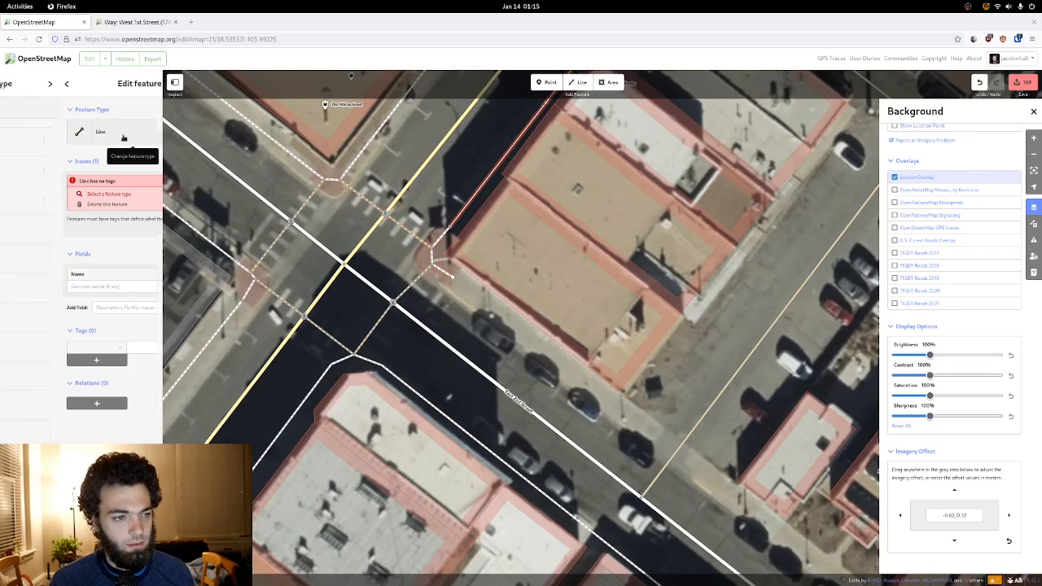
{"action": "left_click", "coordinate": [123, 139]}
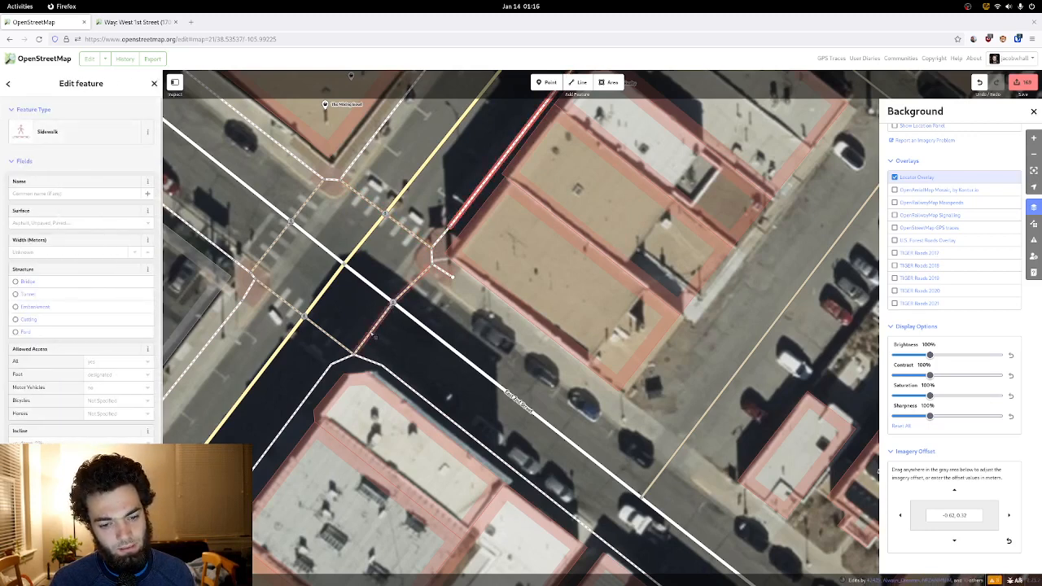
{"action": "key", "text": "Escape"}
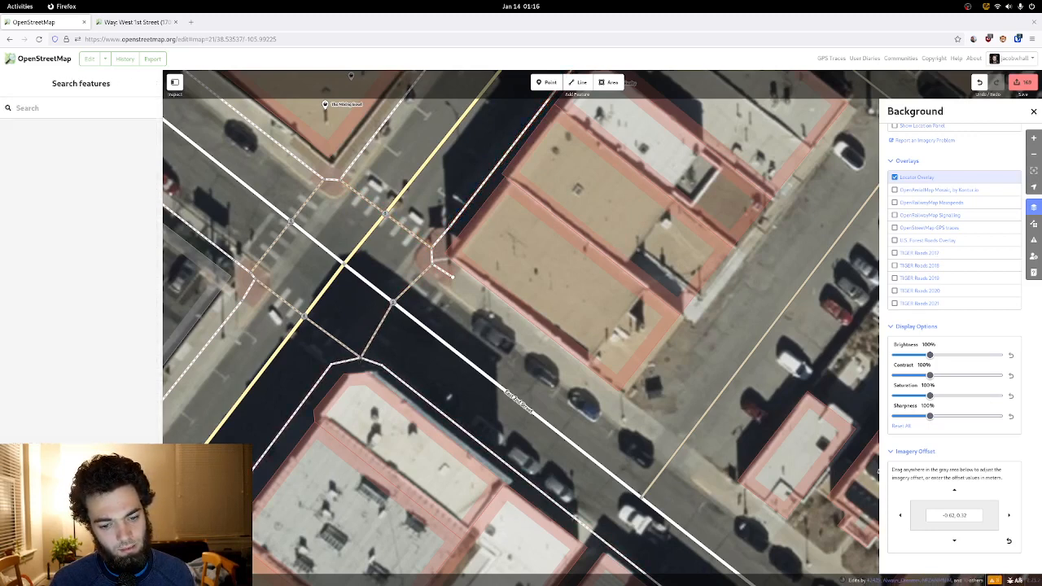
- Shift the sidewalk points and crossing junction slightly southeast at the south corner of F Street and East 2nd Street
{"action": "left_click", "coordinate": [346, 362]}
{"action": "key", "text": "Escape"}
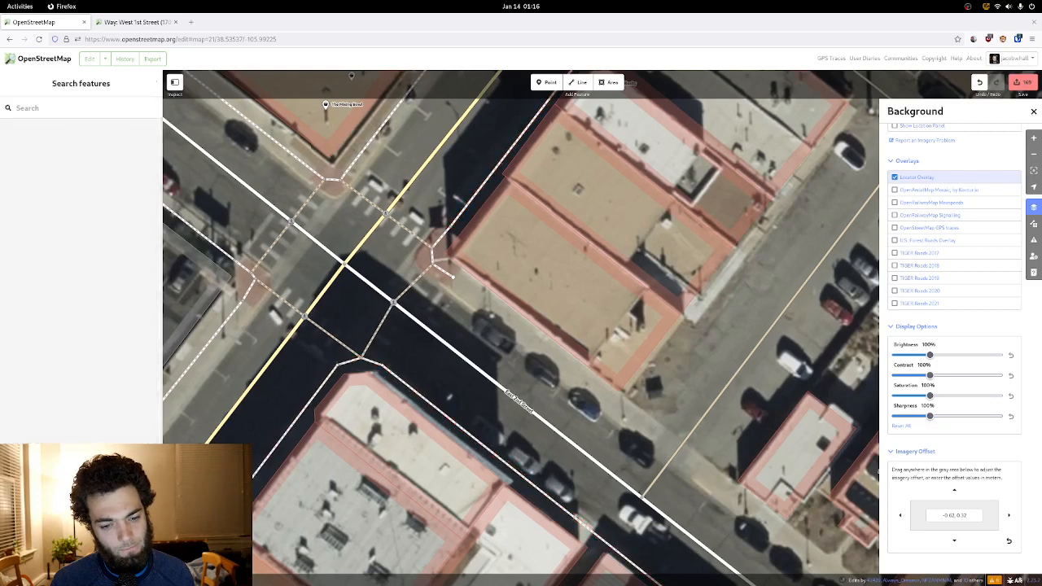
{"action": "left_click", "coordinate": [346, 362]}
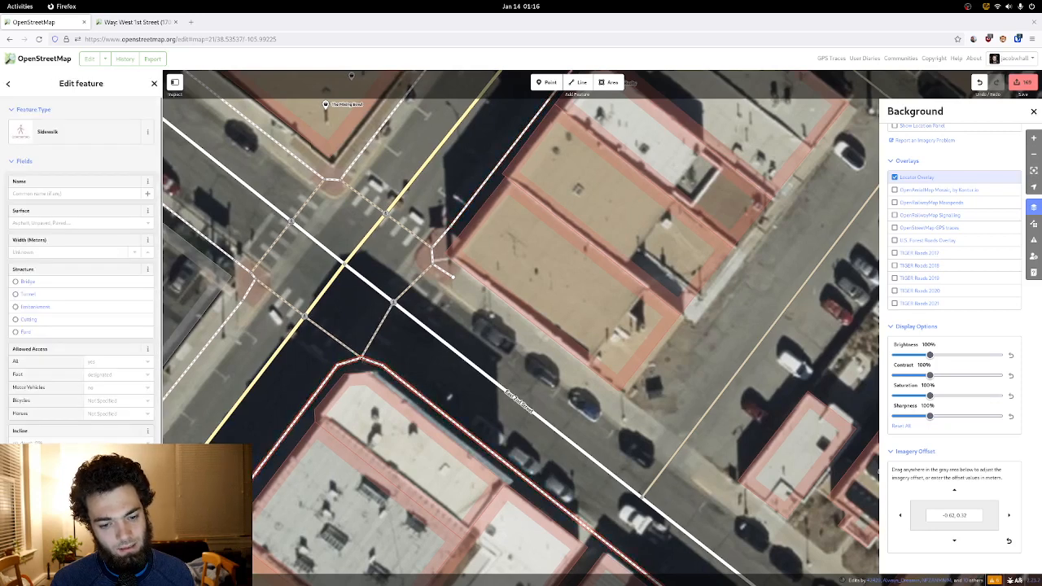
{"action": "key", "text": "Escape"}
- Draw a Sidewalk from the F Street corner along East 2nd Street and up E Street to the alley, connected to the alley it crosses
{"action": "left_click_drag", "start_coordinate": [364, 336], "coordinate": [208, 303]}
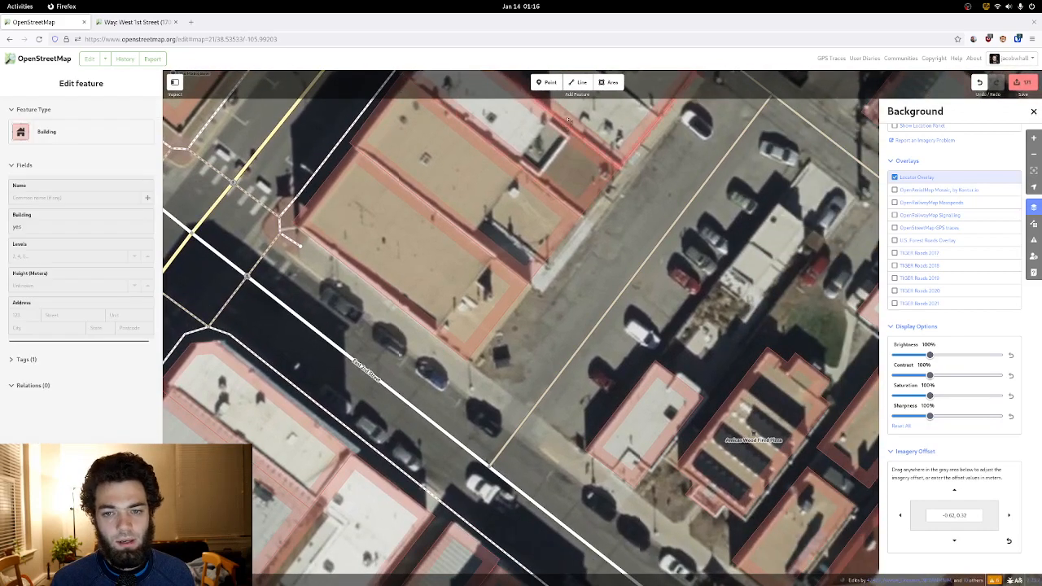
{"action": "left_click", "coordinate": [574, 81]}
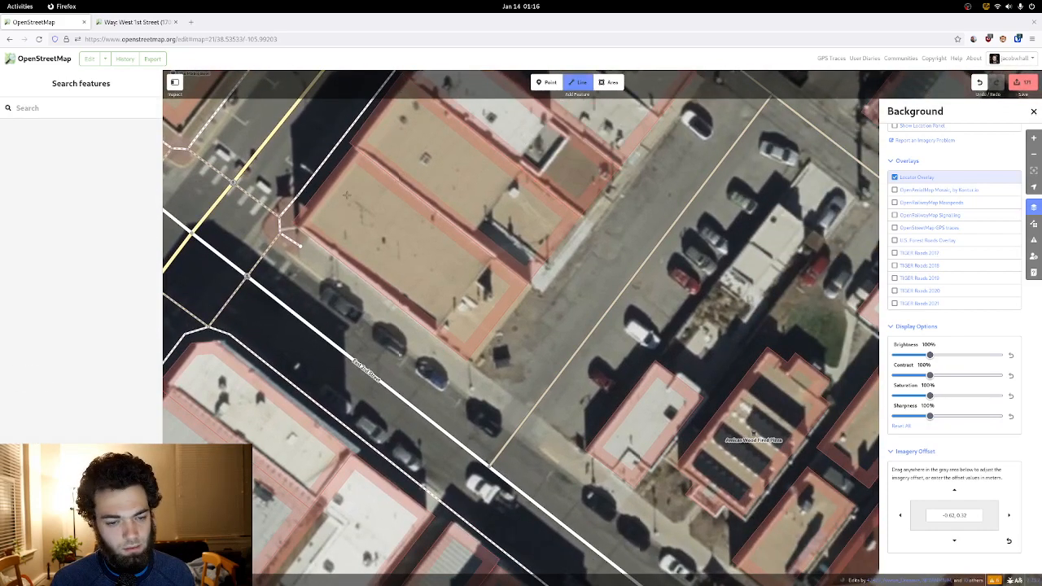
{"action": "left_click", "coordinate": [299, 246]}
{"action": "left_click_drag", "start_coordinate": [406, 366], "coordinate": [150, 88]}
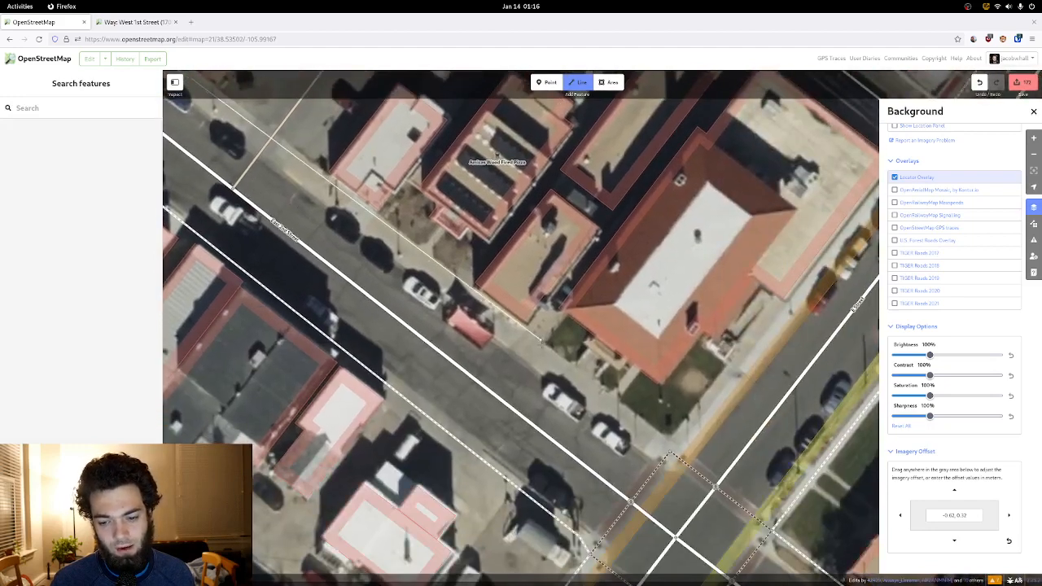
{"action": "left_click", "coordinate": [669, 453]}
{"action": "left_click_drag", "start_coordinate": [813, 245], "coordinate": [601, 315]}
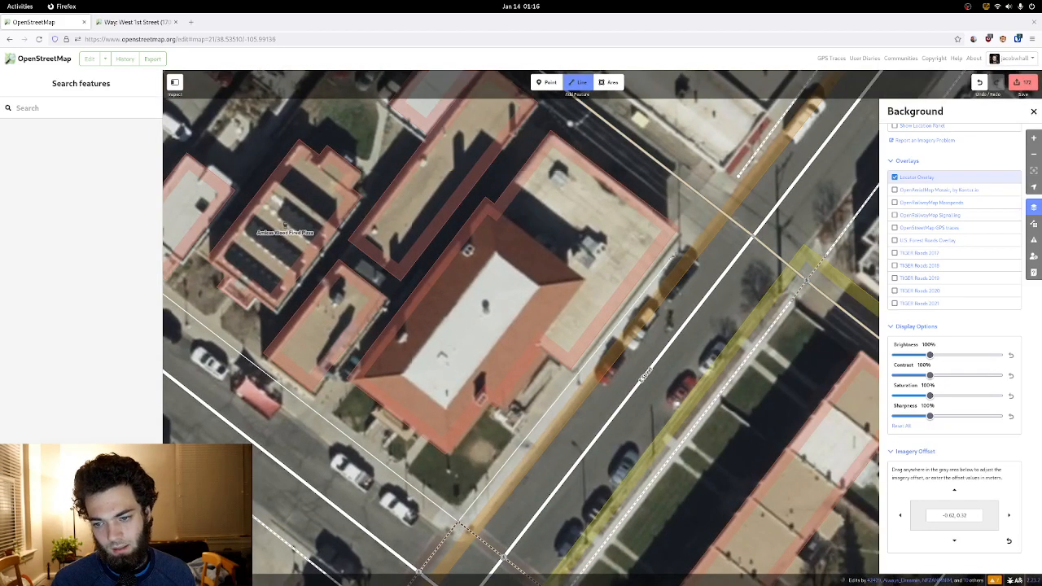
{"action": "left_click_drag", "start_coordinate": [692, 221], "coordinate": [647, 275]}
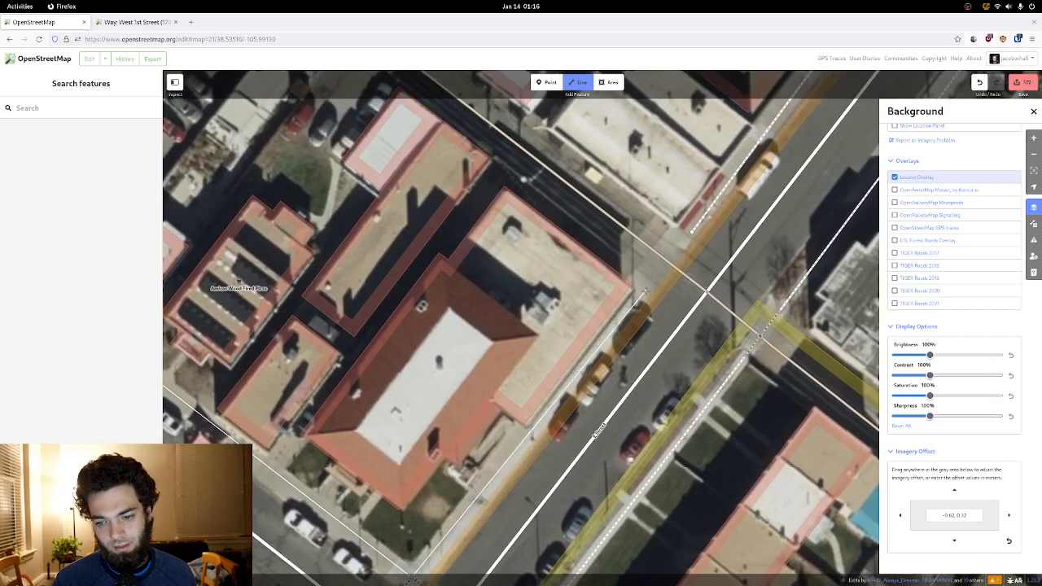
{"action": "left_click", "coordinate": [643, 290]}
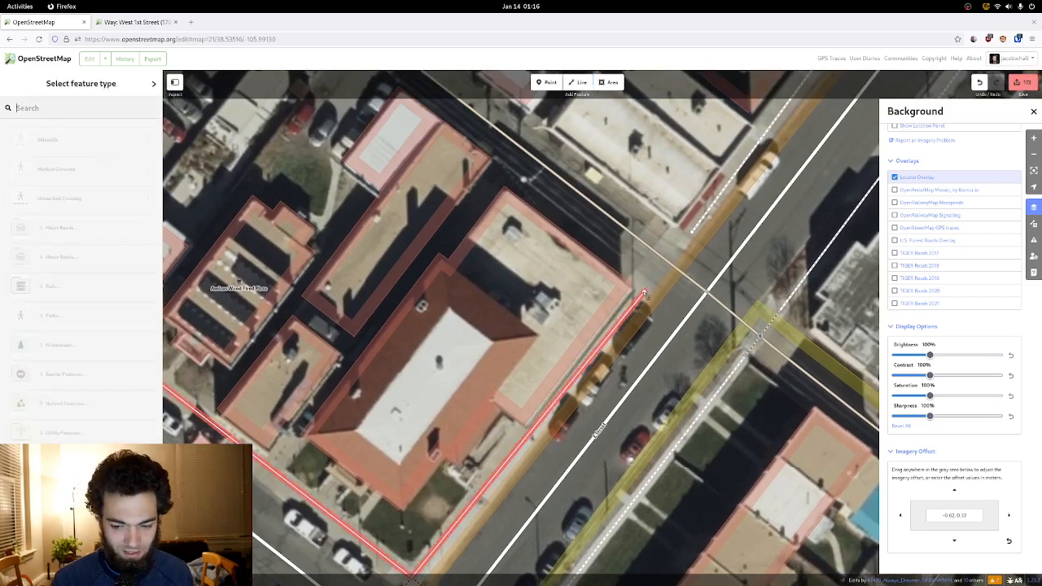
{"action": "left_click", "coordinate": [92, 140]}
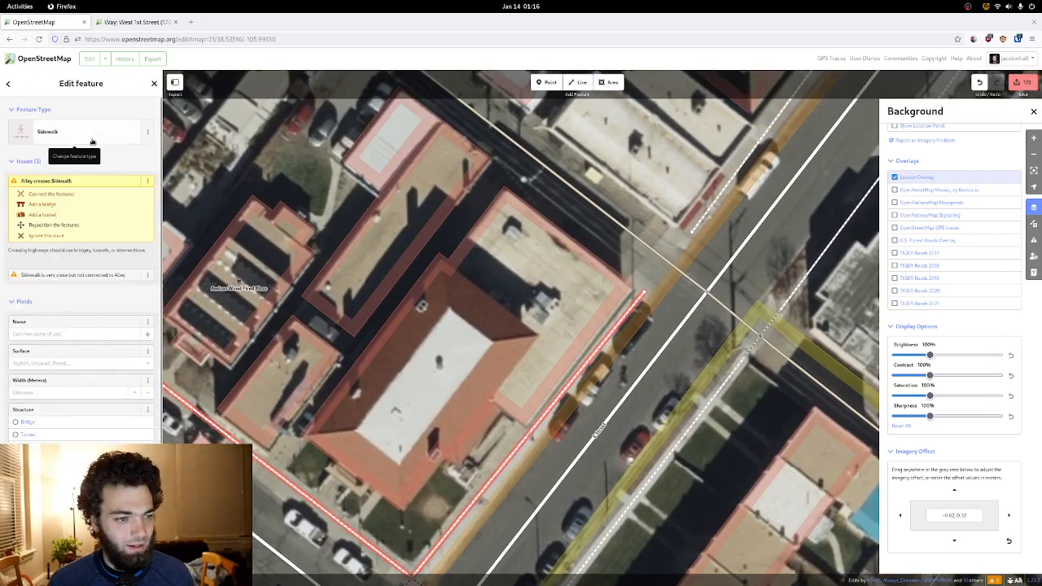
{"action": "left_click", "coordinate": [82, 194]}
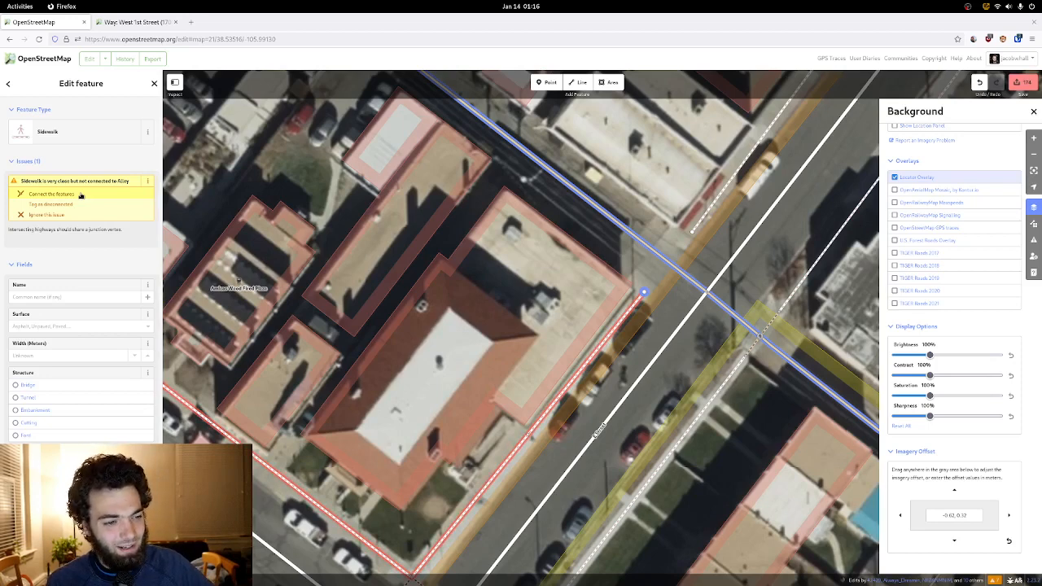
- Draw a line across the alley on the northwest side of E Street between the sidewalk ends, and classify it as Unmarked Crossing connected to the alley
{"action": "left_click", "coordinate": [578, 82]}
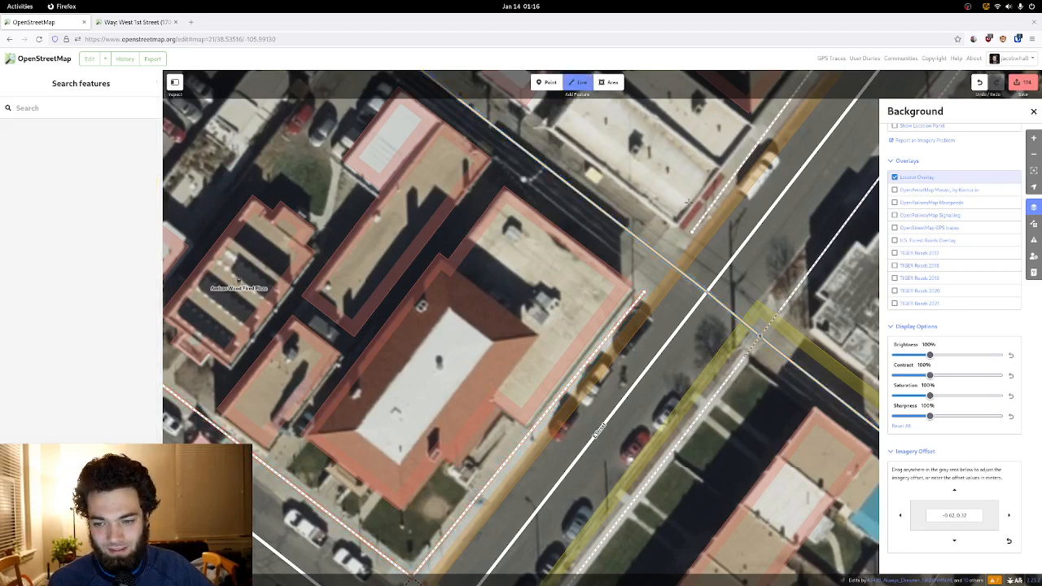
{"action": "left_click", "coordinate": [643, 294]}
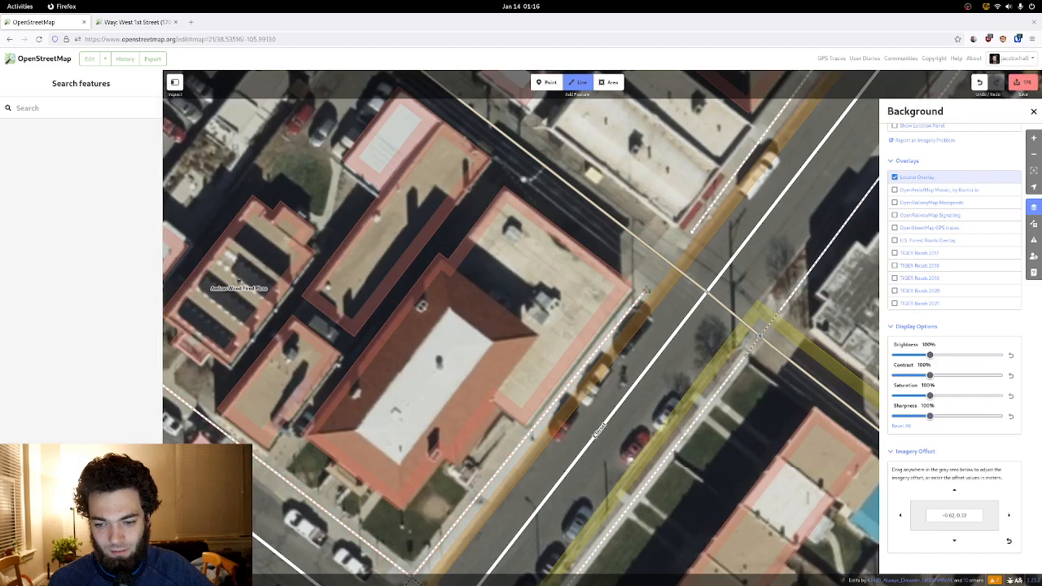
{"action": "double_click", "coordinate": [694, 234]}
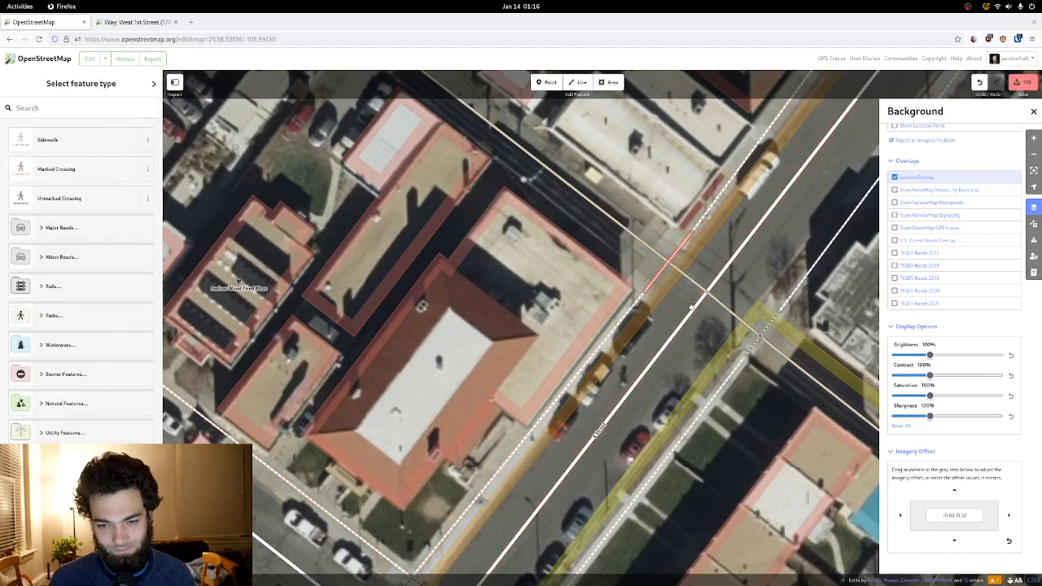
{"action": "left_click_drag", "start_coordinate": [691, 305], "coordinate": [579, 415]}
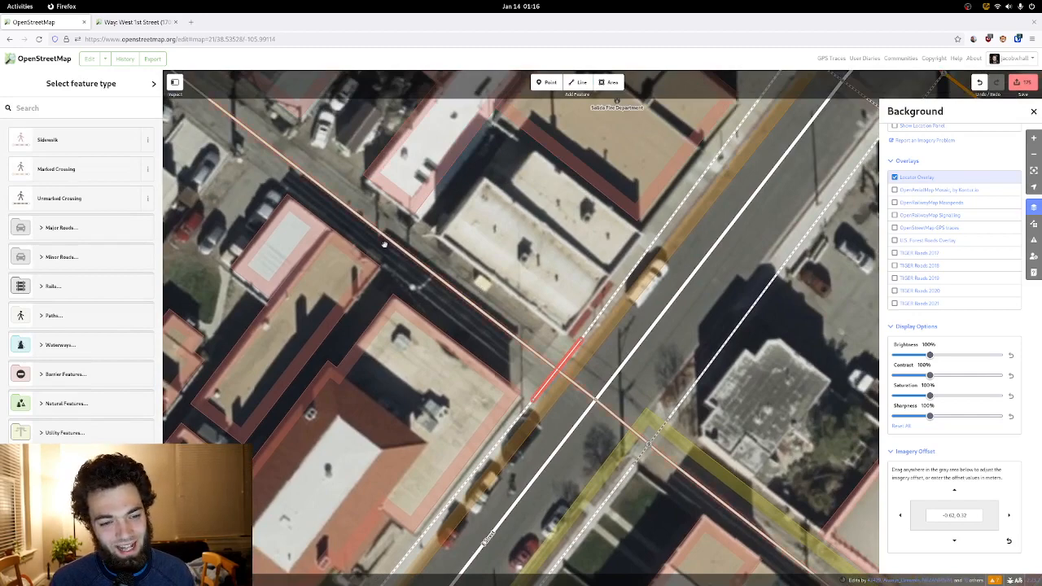
{"action": "left_click_drag", "start_coordinate": [390, 231], "coordinate": [472, 311]}
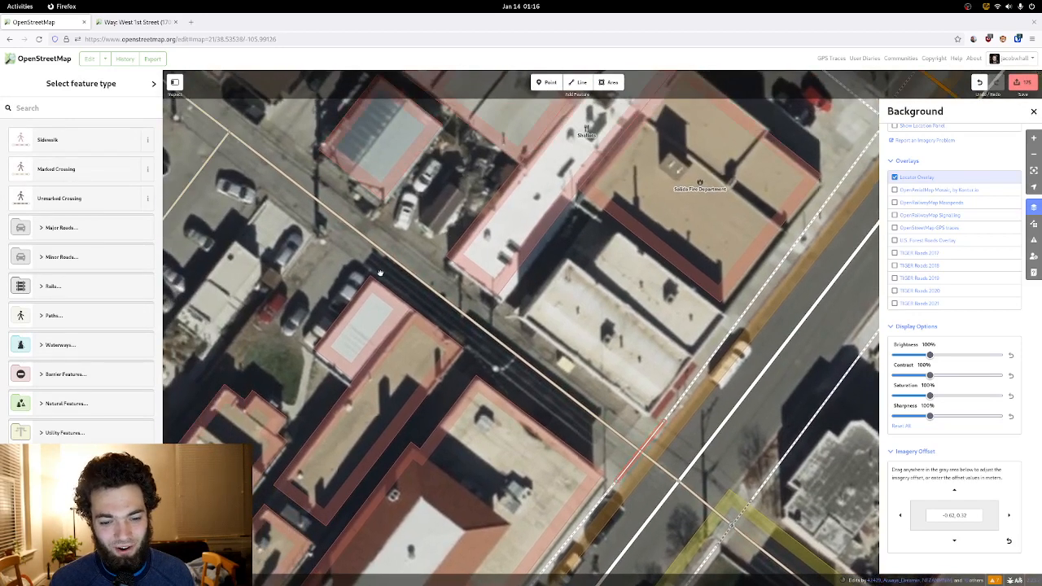
{"action": "left_click_drag", "start_coordinate": [379, 273], "coordinate": [298, 192]}
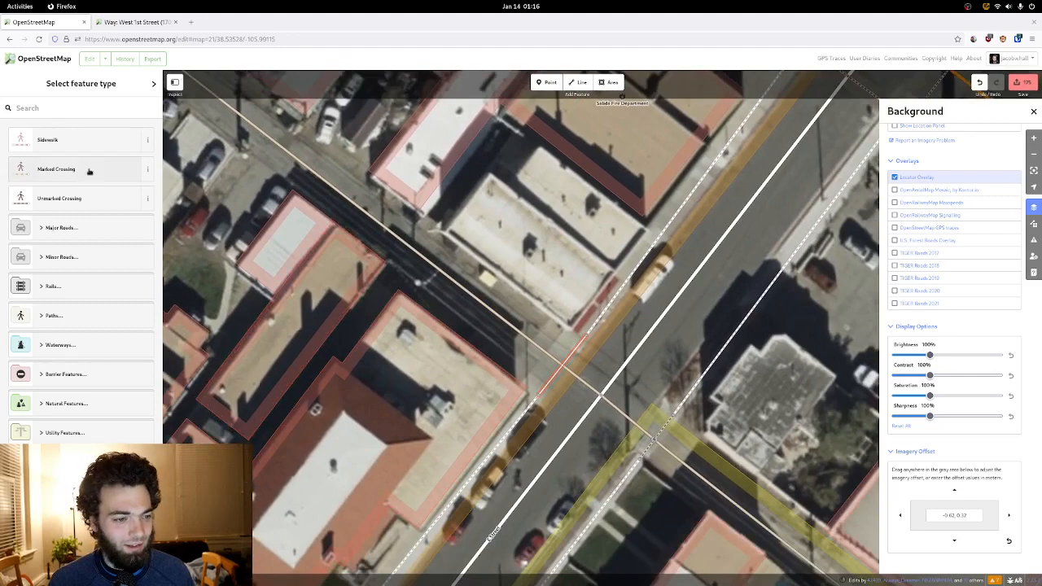
{"action": "left_click", "coordinate": [83, 198]}
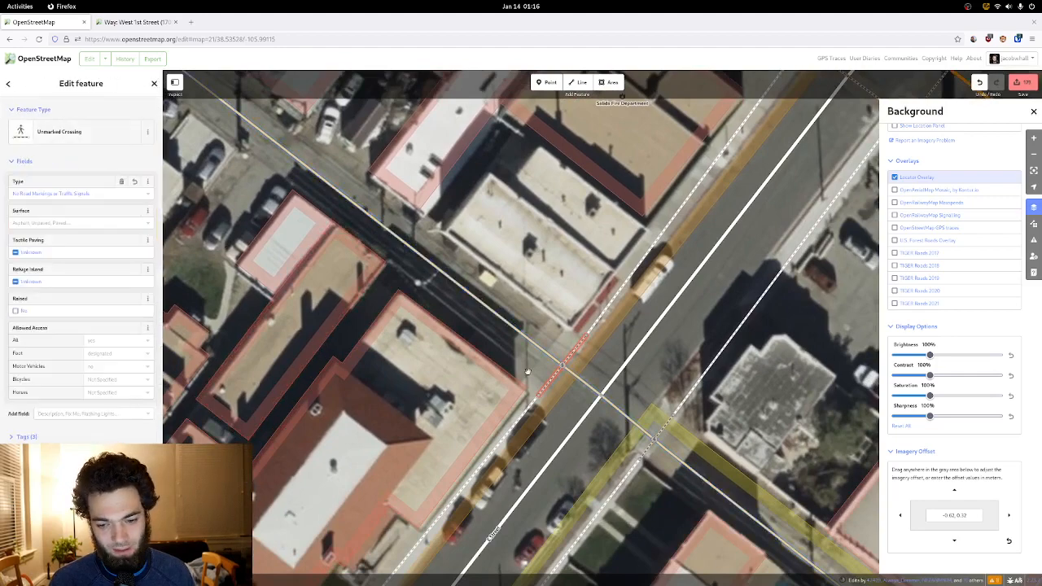
{"action": "left_click_drag", "start_coordinate": [527, 371], "coordinate": [462, 234]}
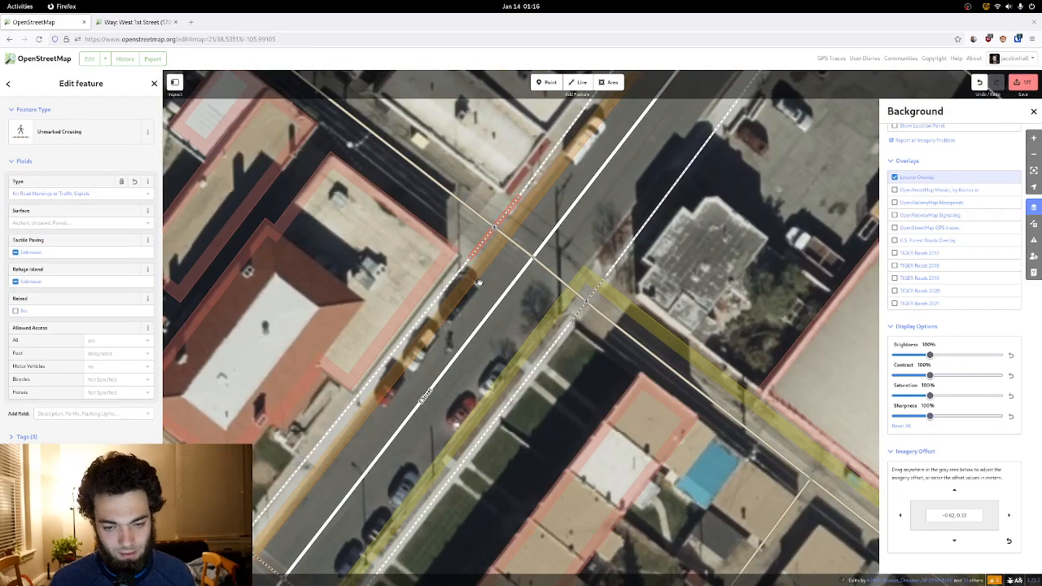
{"action": "left_click_drag", "start_coordinate": [474, 296], "coordinate": [529, 146]}
{"action": "left_click_drag", "start_coordinate": [411, 374], "coordinate": [486, 274]}
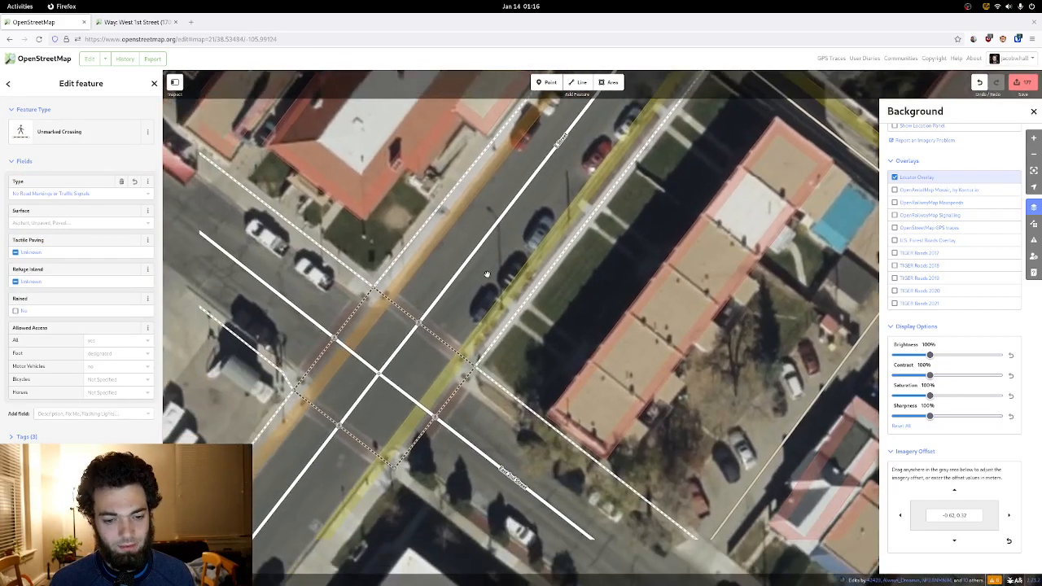
- Reclassify all four crossings at E Street and East 2nd Street together as Marked Crossing with only road markings
{"action": "left_click", "coordinate": [443, 335]}
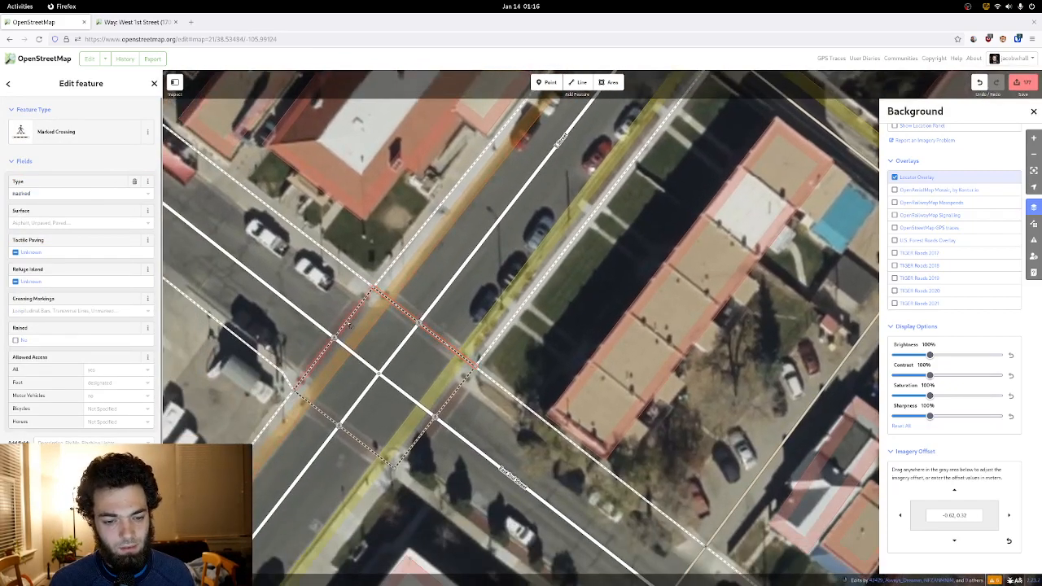
{"action": "left_click", "coordinate": [348, 323], "text": "shift"}
{"action": "left_click", "coordinate": [356, 439], "text": "shift"}
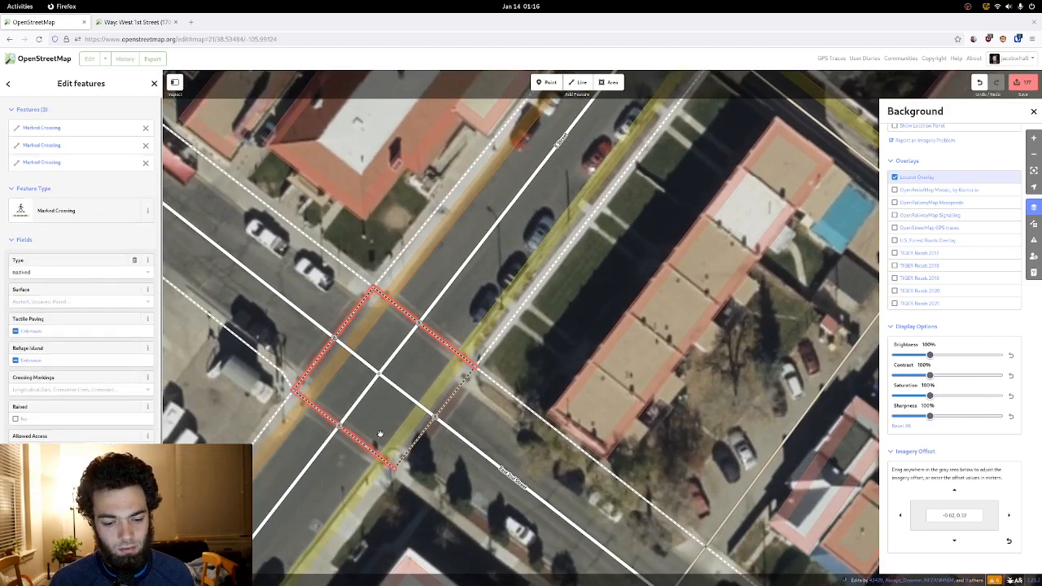
{"action": "left_click", "coordinate": [421, 445], "text": "shift"}
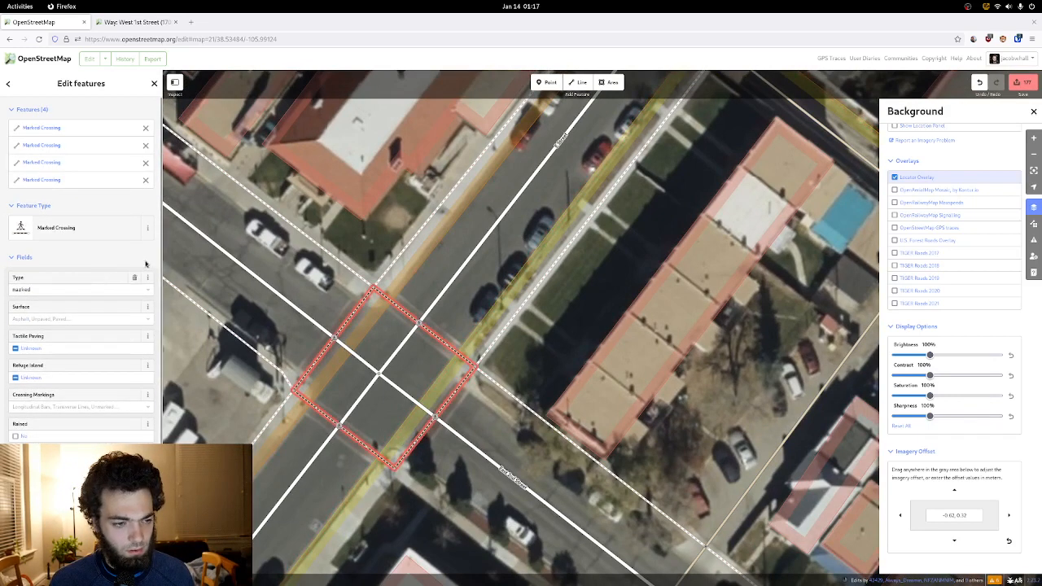
{"action": "left_click", "coordinate": [77, 228]}
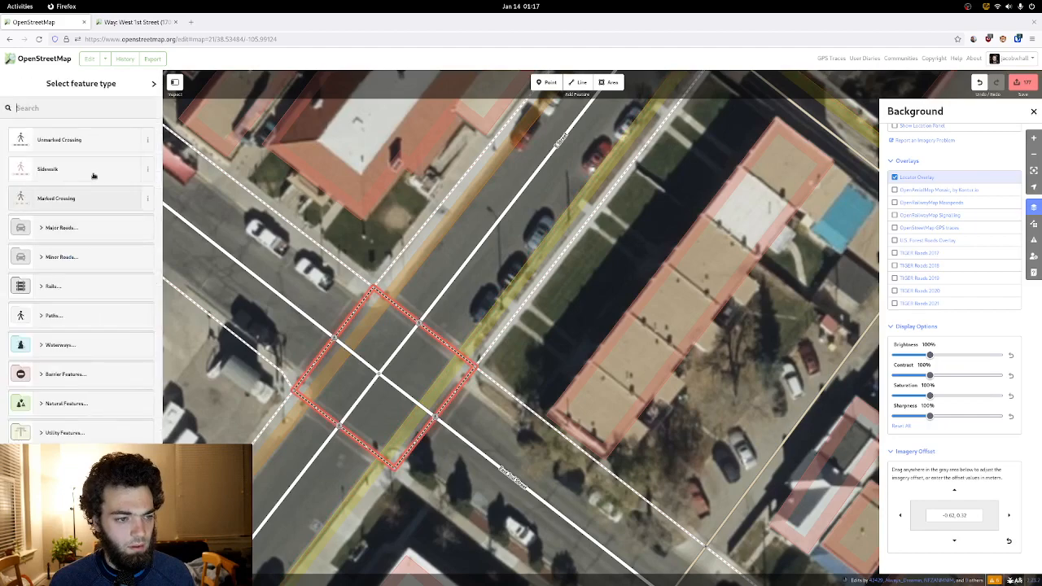
{"action": "left_click", "coordinate": [77, 198]}
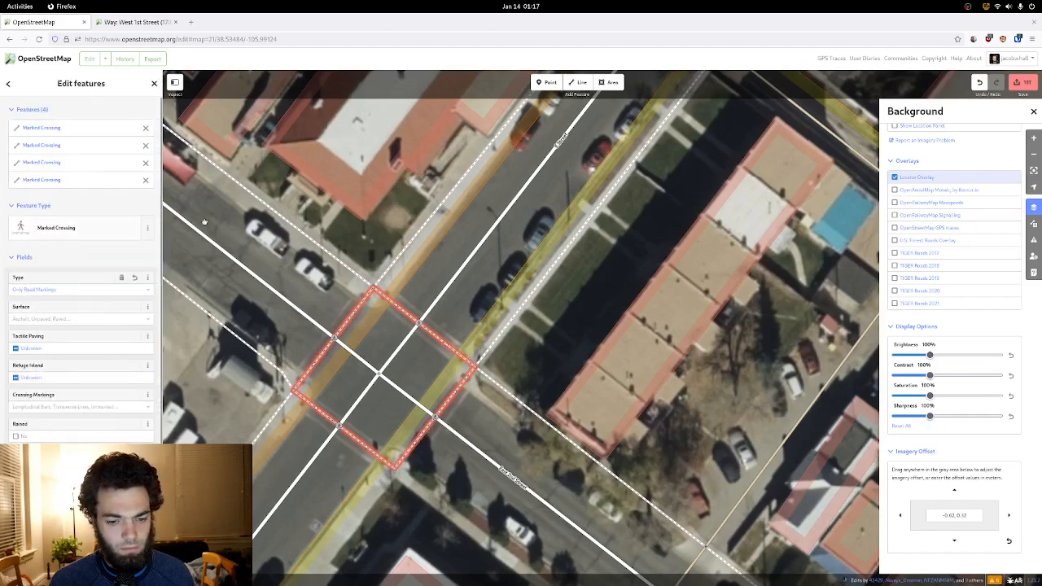
{"action": "left_click", "coordinate": [401, 355]}
- Draw a Sidewalk along the southeast side of E Street from the East 2nd Street corner to the East 3rd Street corner
{"action": "left_click_drag", "start_coordinate": [410, 361], "coordinate": [393, 263]}
{"action": "left_click_drag", "start_coordinate": [430, 382], "coordinate": [366, 226]}
{"action": "left_click_drag", "start_coordinate": [381, 272], "coordinate": [525, 224]}
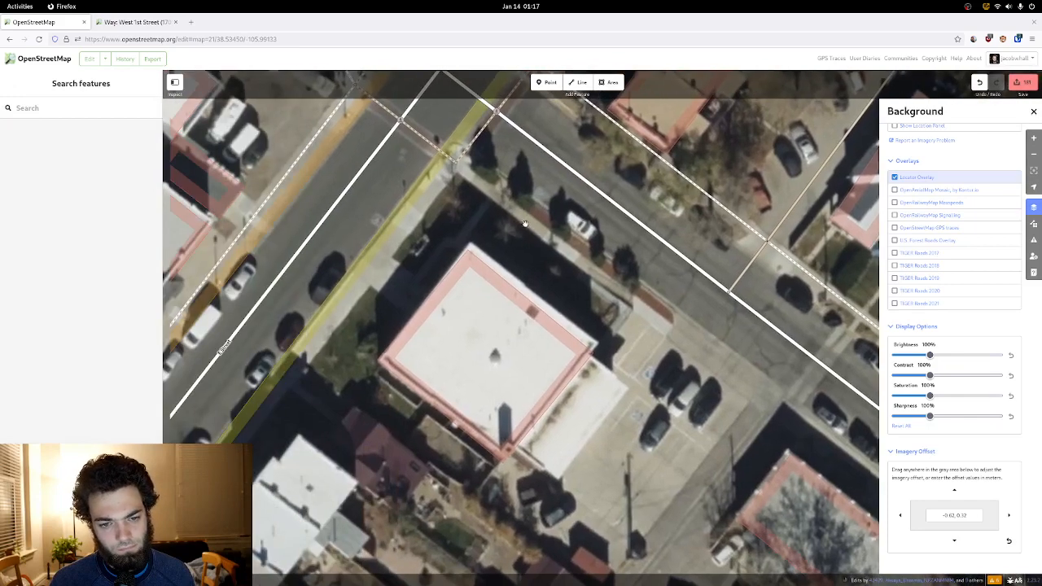
{"action": "left_click", "coordinate": [582, 82]}
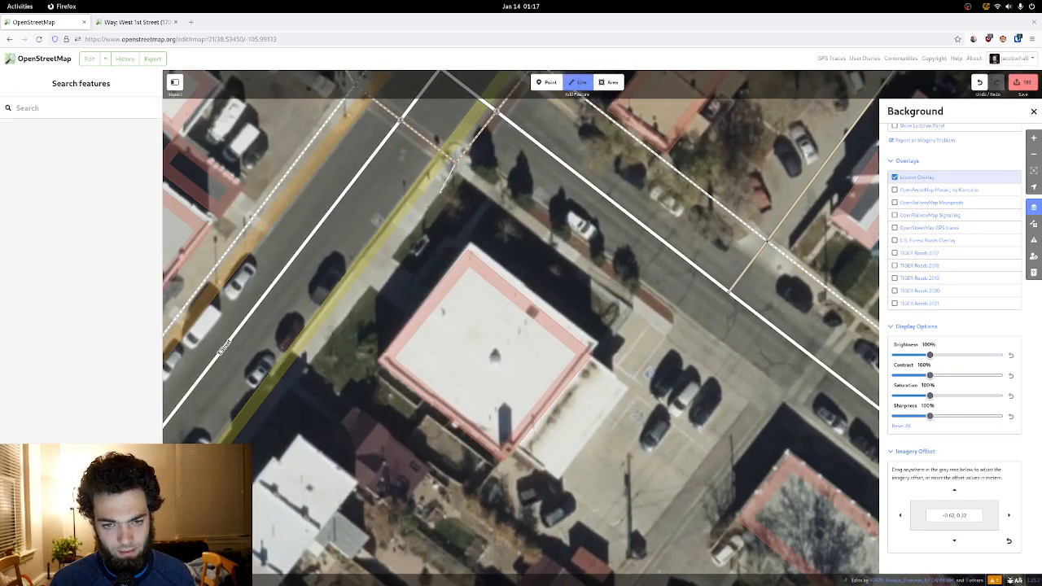
{"action": "left_click_drag", "start_coordinate": [385, 269], "coordinate": [461, 197]}
{"action": "left_click_drag", "start_coordinate": [273, 409], "coordinate": [367, 325]}
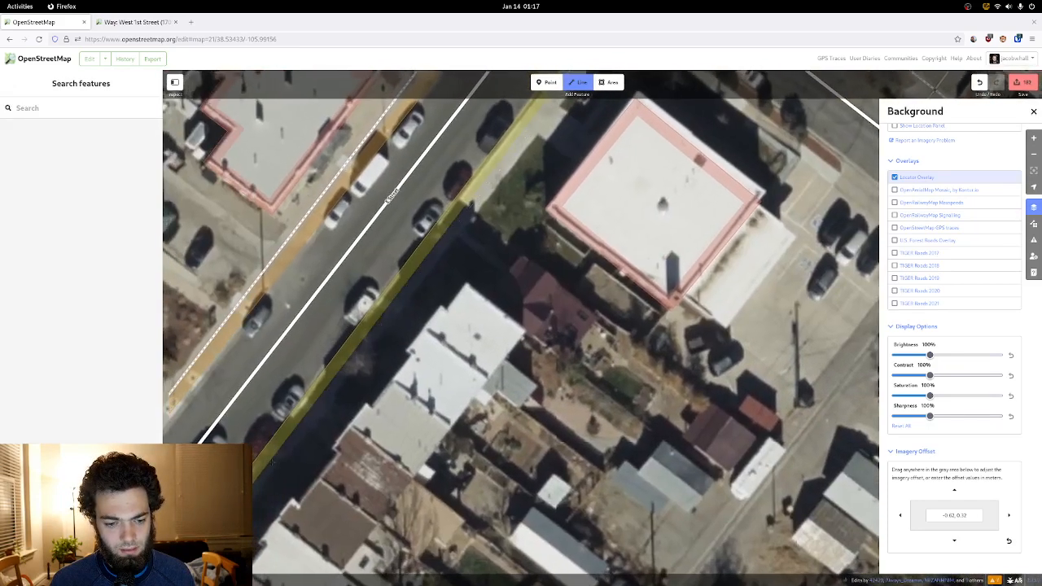
{"action": "left_click_drag", "start_coordinate": [272, 461], "coordinate": [462, 363]}
{"action": "left_click", "coordinate": [392, 437]}
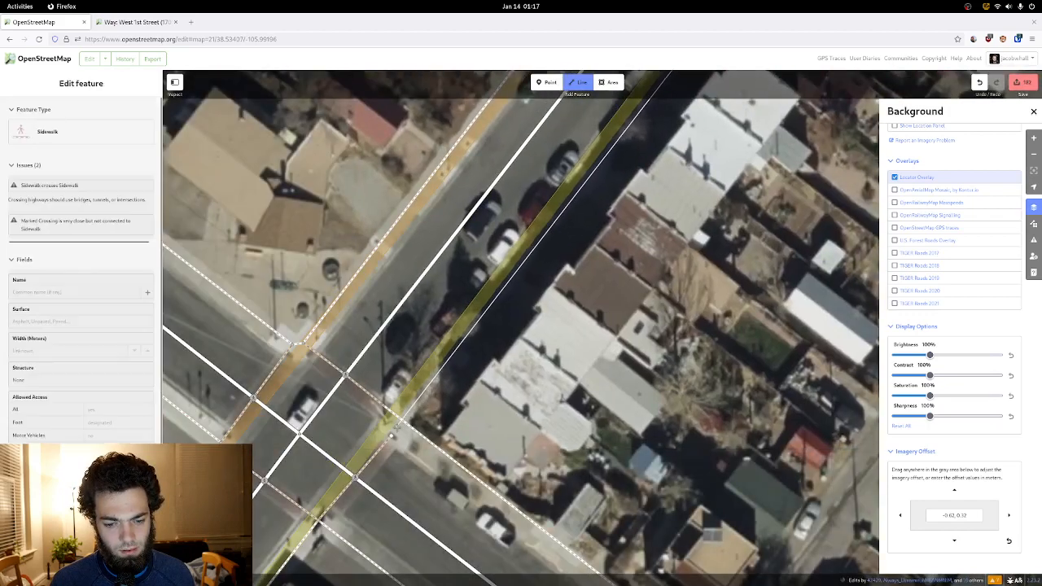
{"action": "key", "text": "Escape"}
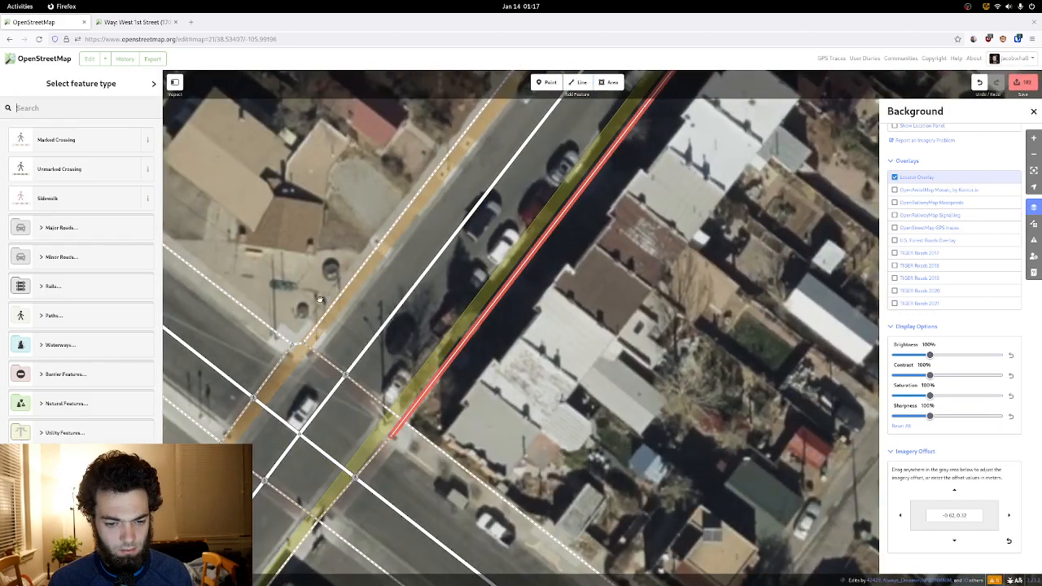
{"action": "left_click", "coordinate": [122, 198]}
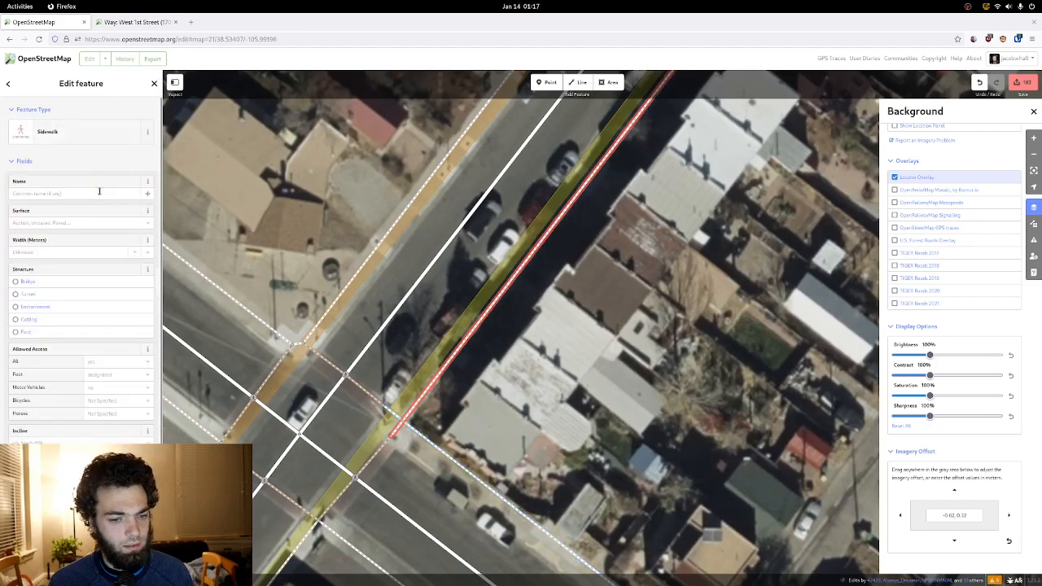
- Shift the sidewalk junction at the east corner of E Street and East 3rd Street slightly southwest, toward the crossing's end
{"action": "left_click_drag", "start_coordinate": [404, 461], "coordinate": [484, 315]}
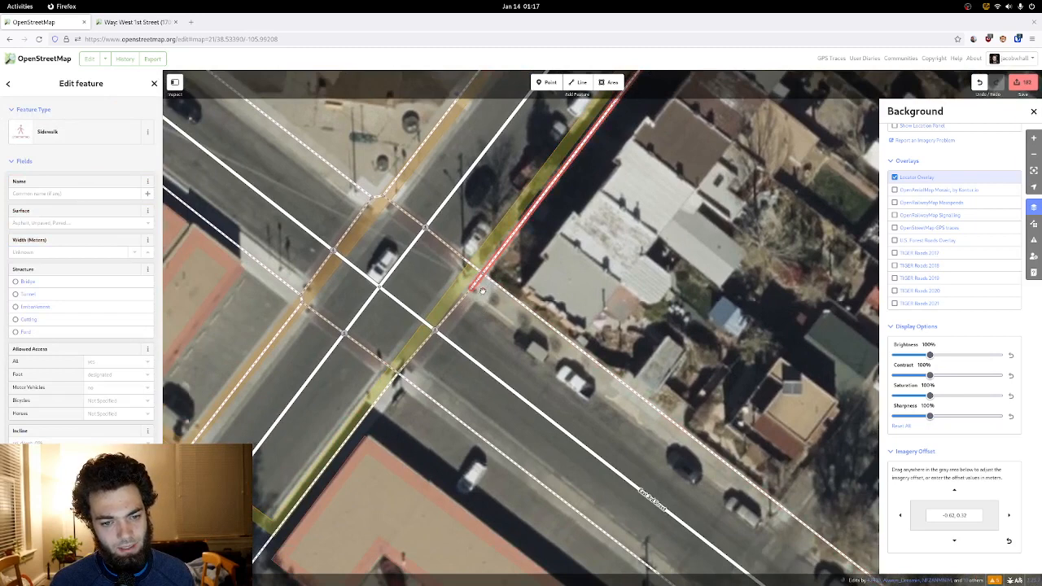
{"action": "key", "text": "Escape"}
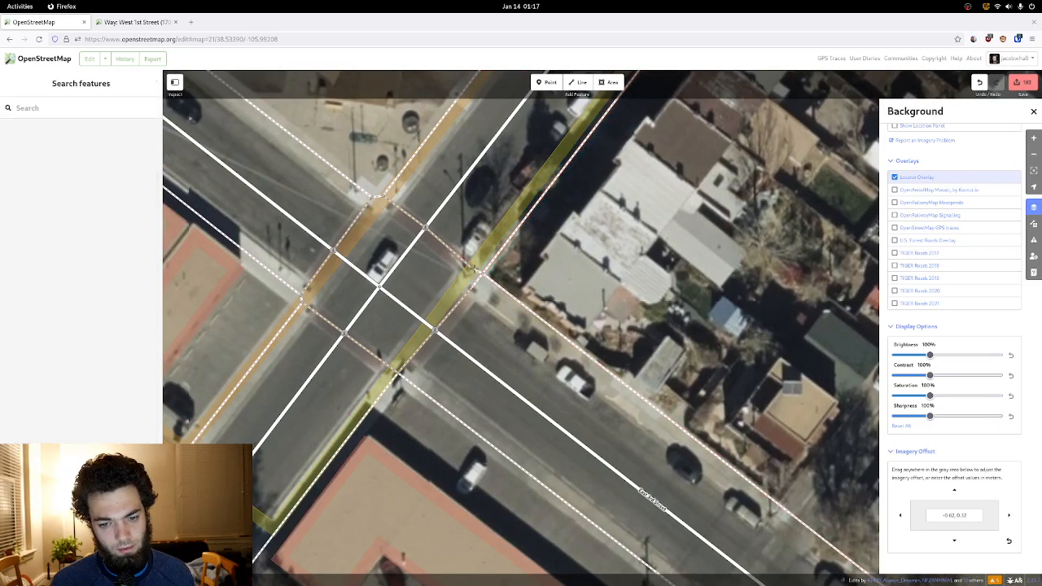
{"action": "left_click_drag", "start_coordinate": [481, 274], "coordinate": [478, 278]}
{"action": "left_click", "coordinate": [479, 277]}
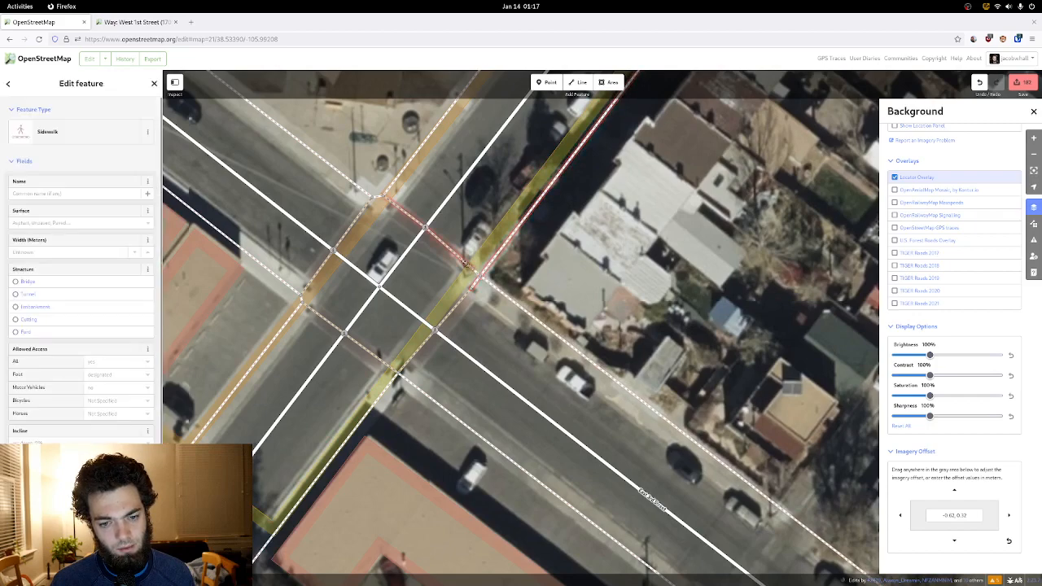
{"action": "left_click", "coordinate": [466, 265]}
{"action": "key", "text": "Escape"}
- Draw a Sidewalk along the southwest side of East 2nd Street from the E Street corner to the D Street corner
{"action": "left_click_drag", "start_coordinate": [716, 203], "coordinate": [529, 309]}
{"action": "left_click_drag", "start_coordinate": [744, 229], "coordinate": [472, 336]}
{"action": "left_click_drag", "start_coordinate": [855, 244], "coordinate": [599, 389]}
{"action": "scroll", "coordinate": [609, 290], "scroll_direction": "down", "scroll_amount": 2}
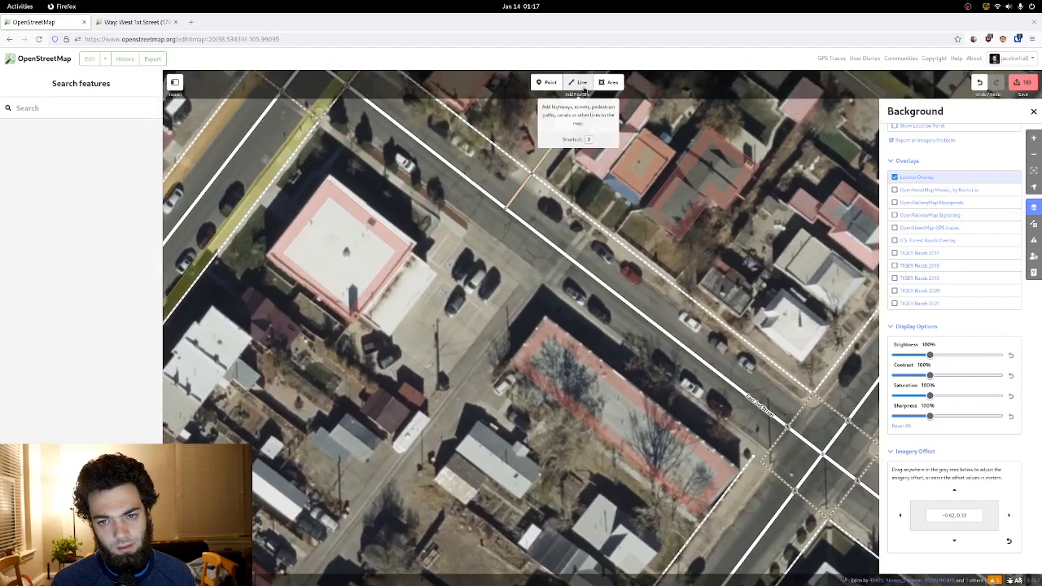
{"action": "left_click", "coordinate": [581, 83]}
{"action": "left_click", "coordinate": [319, 120]}
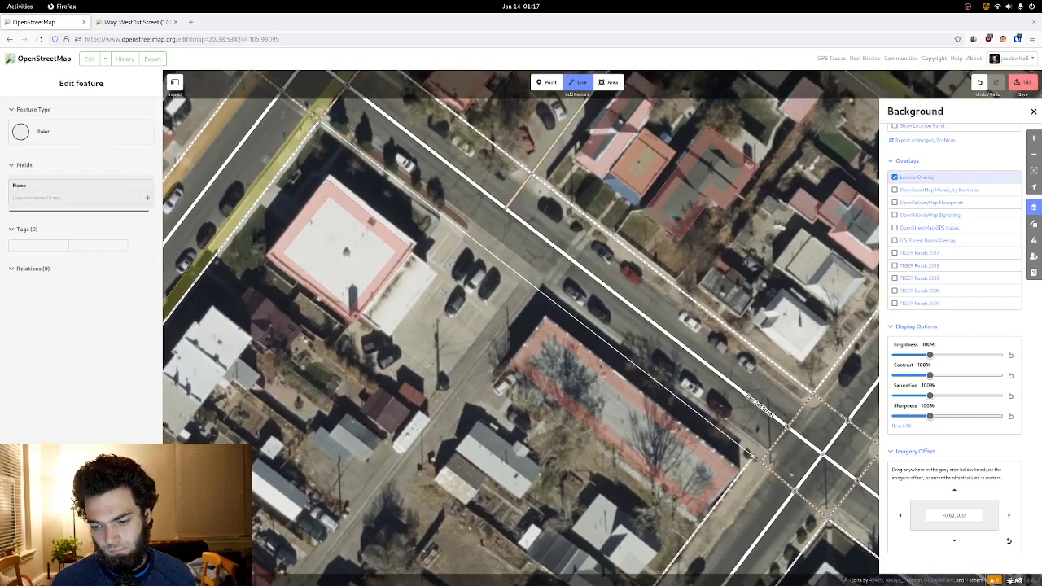
{"action": "double_click", "coordinate": [756, 461]}
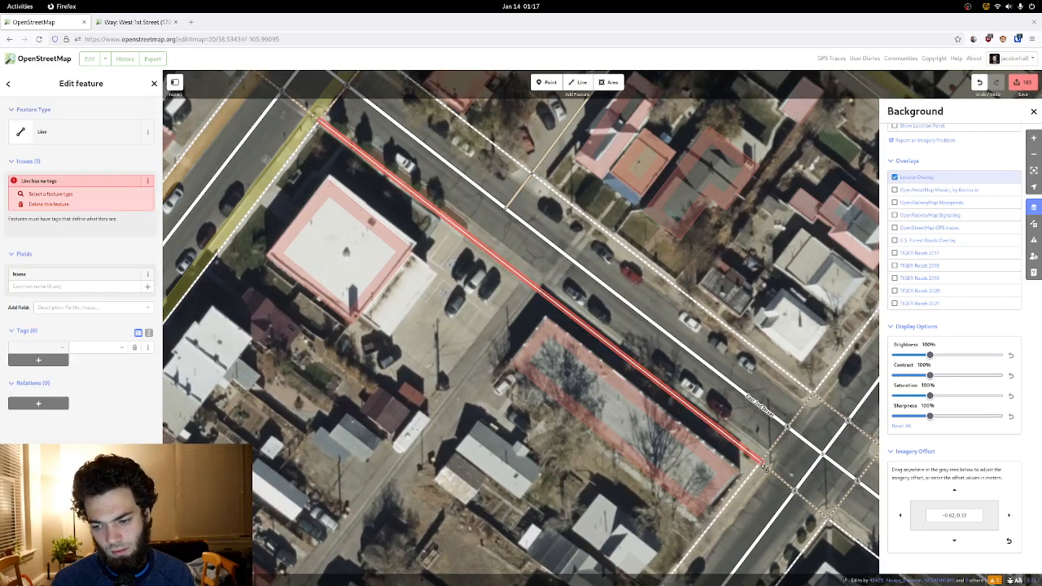
{"action": "left_click_drag", "start_coordinate": [747, 468], "coordinate": [642, 440]}
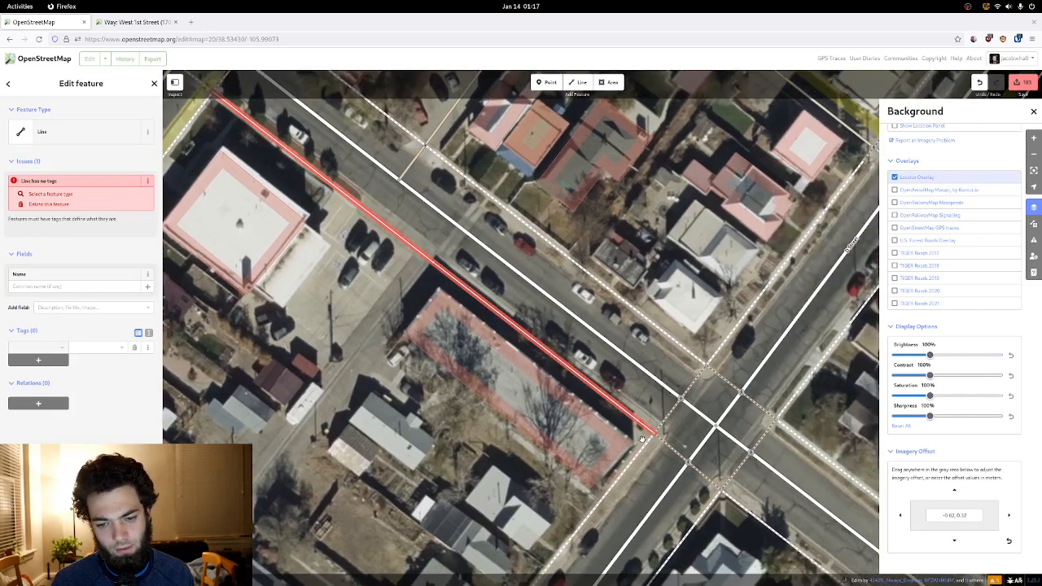
{"action": "left_click", "coordinate": [85, 136]}
{"action": "left_click", "coordinate": [49, 139]}
{"action": "left_click", "coordinate": [486, 353]}
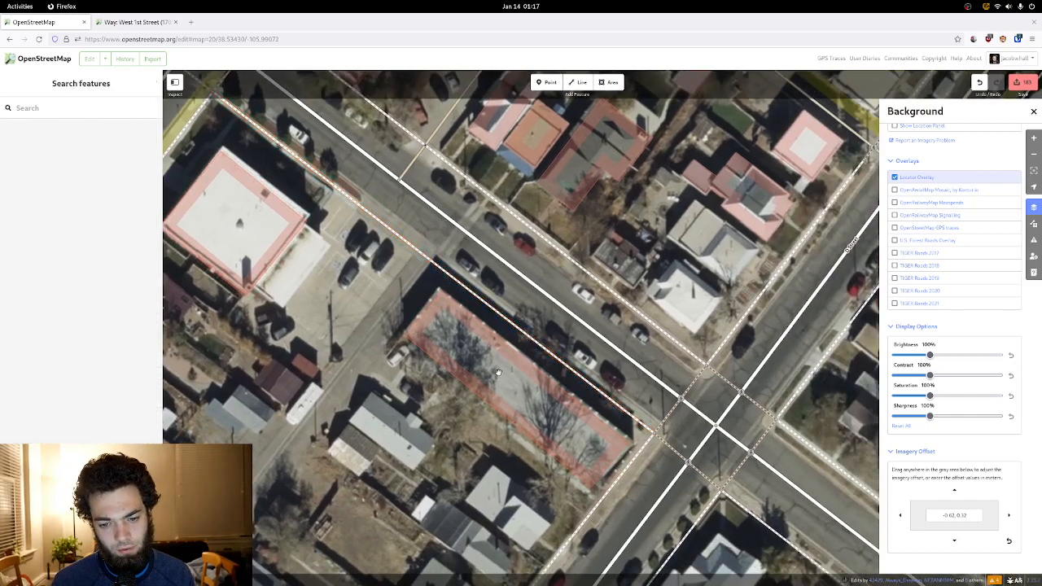
- Adjust the junction of sidewalks and crossings at the south corner of D Street and East 2nd Street
{"action": "left_click_drag", "start_coordinate": [498, 369], "coordinate": [323, 246]}
{"action": "left_click_drag", "start_coordinate": [541, 411], "coordinate": [523, 372]}
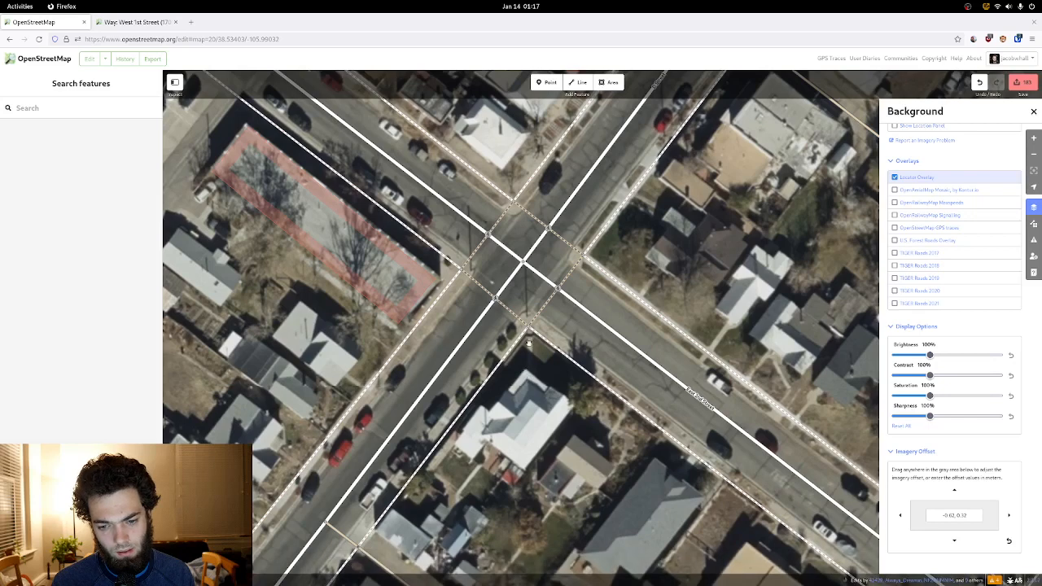
{"action": "left_click", "coordinate": [530, 332]}
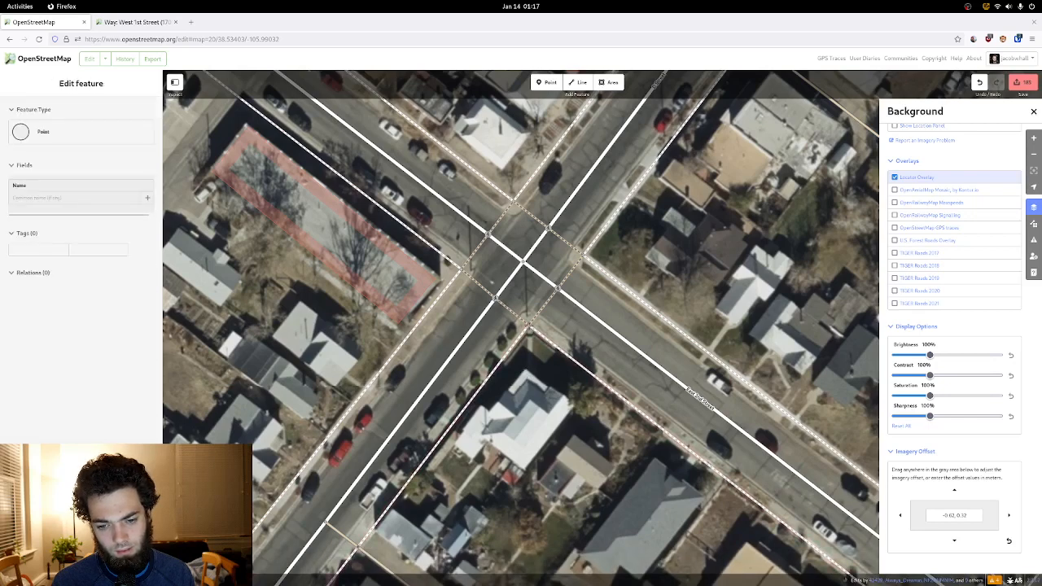
{"action": "left_click", "coordinate": [535, 322]}
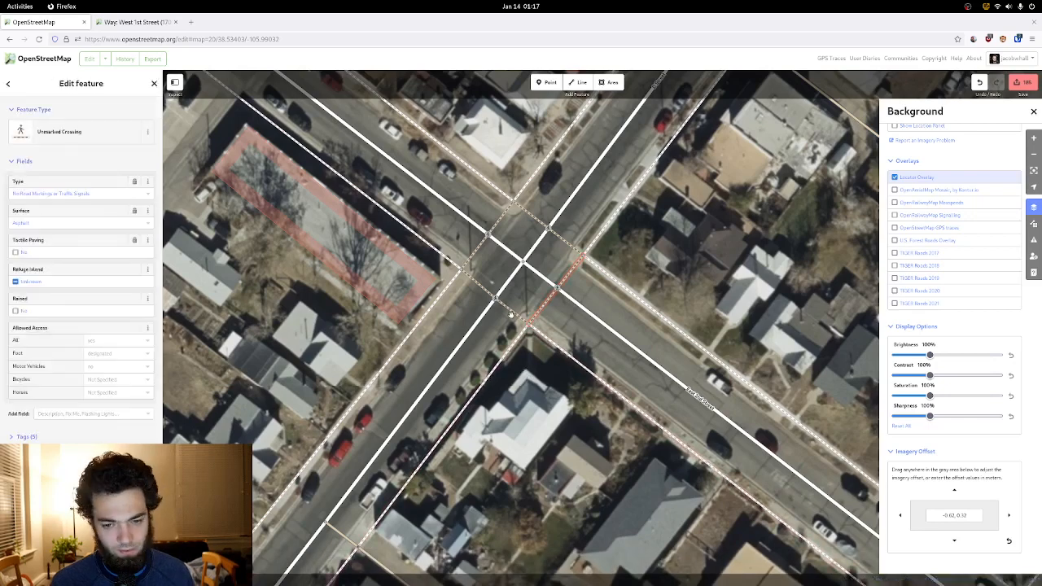
- Reclassify all four crossings at North D Street and East 1st Street together as Marked Crossing with only road markings
{"action": "left_click_drag", "start_coordinate": [633, 219], "coordinate": [438, 431]}
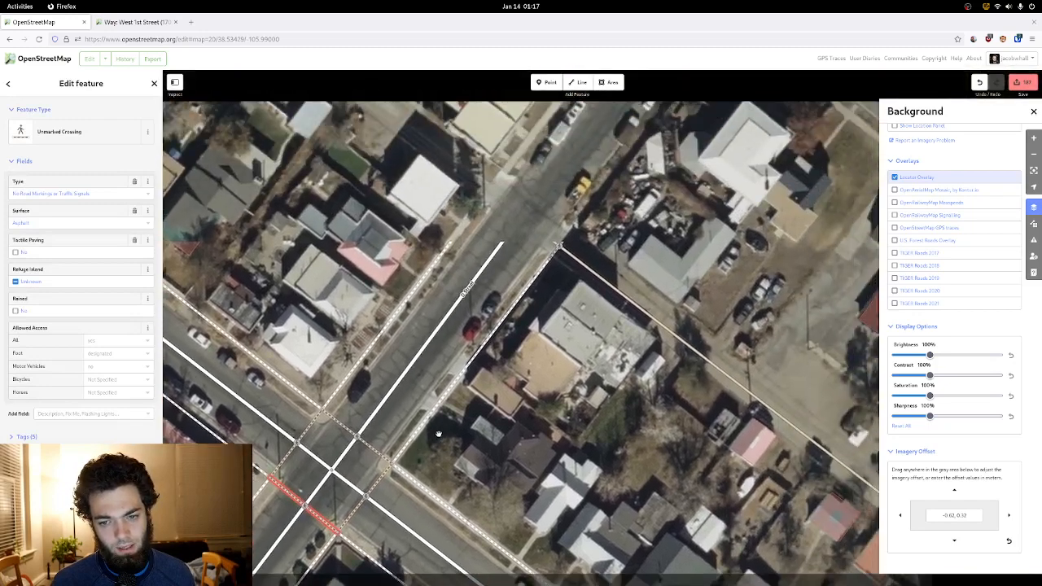
{"action": "left_click_drag", "start_coordinate": [668, 230], "coordinate": [438, 405]}
{"action": "left_click_drag", "start_coordinate": [558, 206], "coordinate": [479, 348]}
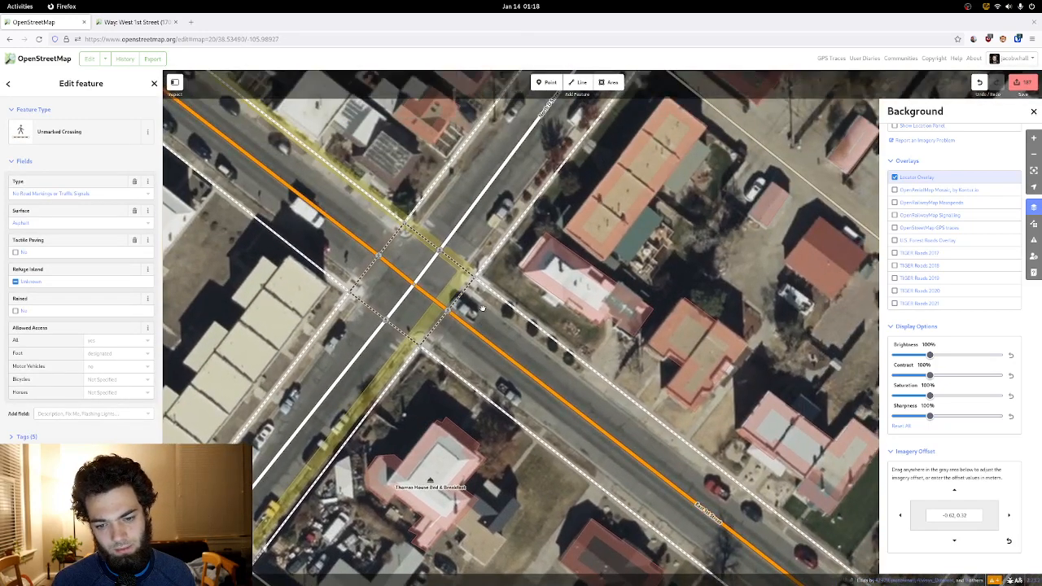
{"action": "left_click_drag", "start_coordinate": [475, 311], "coordinate": [491, 313]}
{"action": "left_click", "coordinate": [459, 334]}
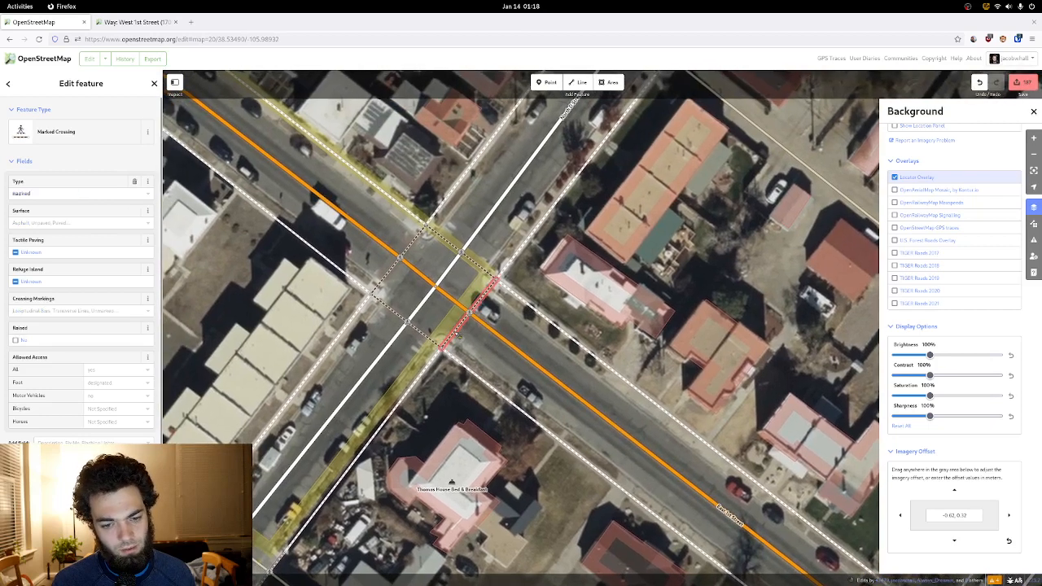
{"action": "left_click", "coordinate": [413, 328], "text": "shift"}
{"action": "left_click", "coordinate": [388, 280], "text": "shift"}
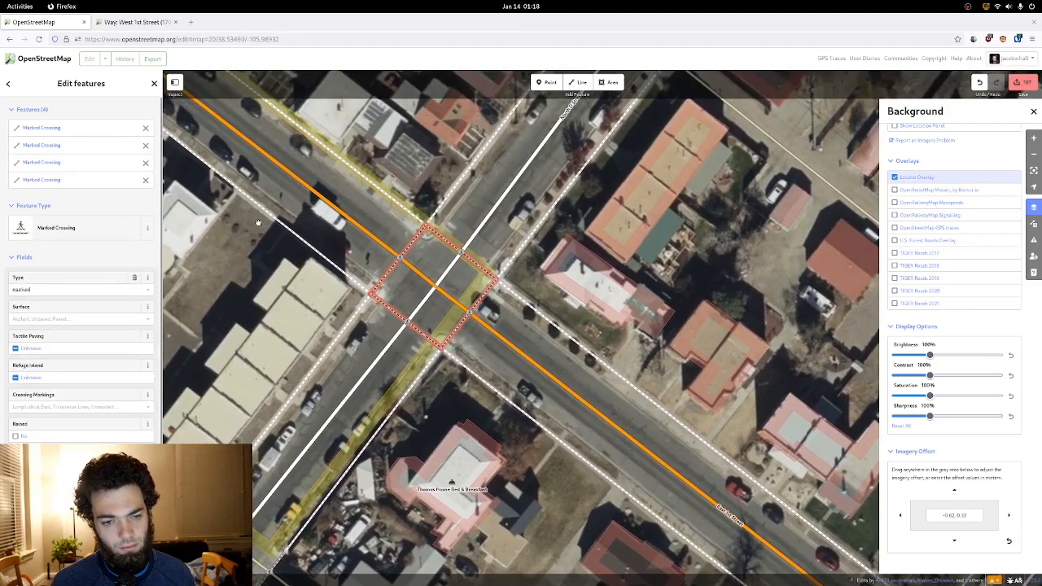
{"action": "left_click", "coordinate": [69, 211]}
{"action": "left_click", "coordinate": [76, 172]}
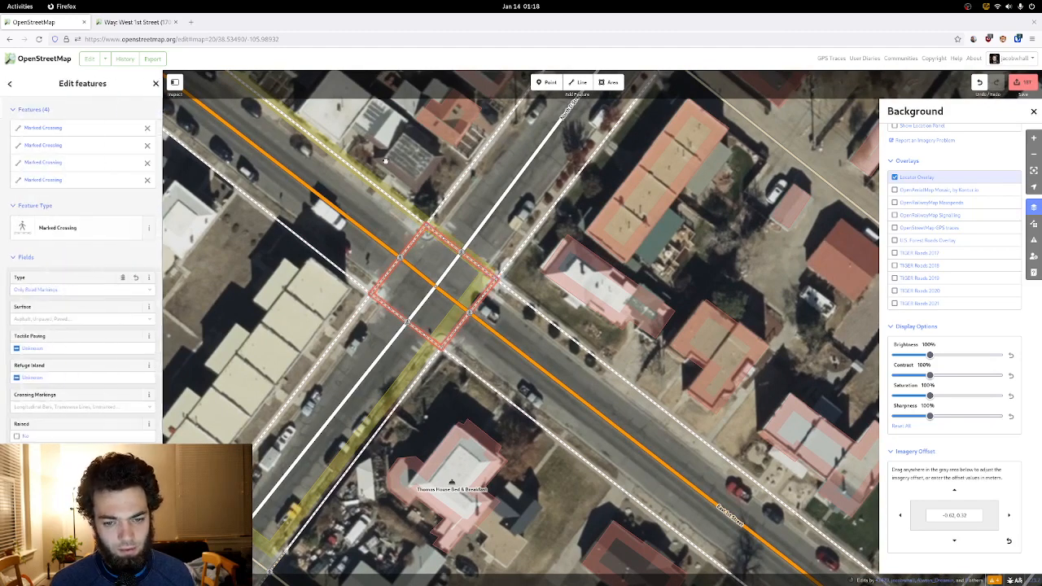
{"action": "left_click", "coordinate": [525, 212]}
- Reclassify the two crossings at North D Street and East Sackett Street together as Marked Crossing
{"action": "left_click_drag", "start_coordinate": [609, 218], "coordinate": [472, 365]}
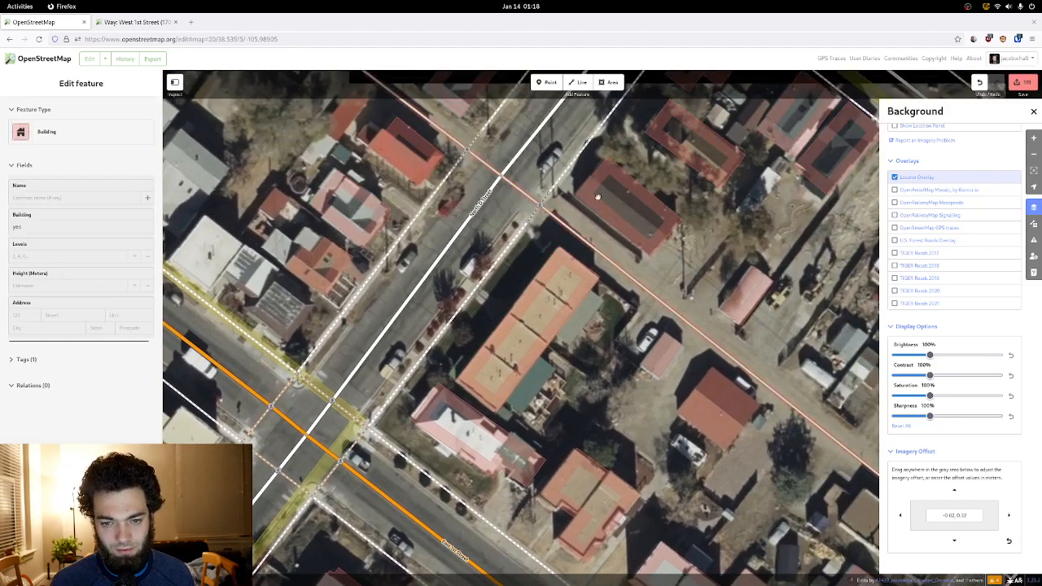
{"action": "left_click_drag", "start_coordinate": [598, 197], "coordinate": [518, 348]}
{"action": "left_click_drag", "start_coordinate": [533, 310], "coordinate": [411, 369]}
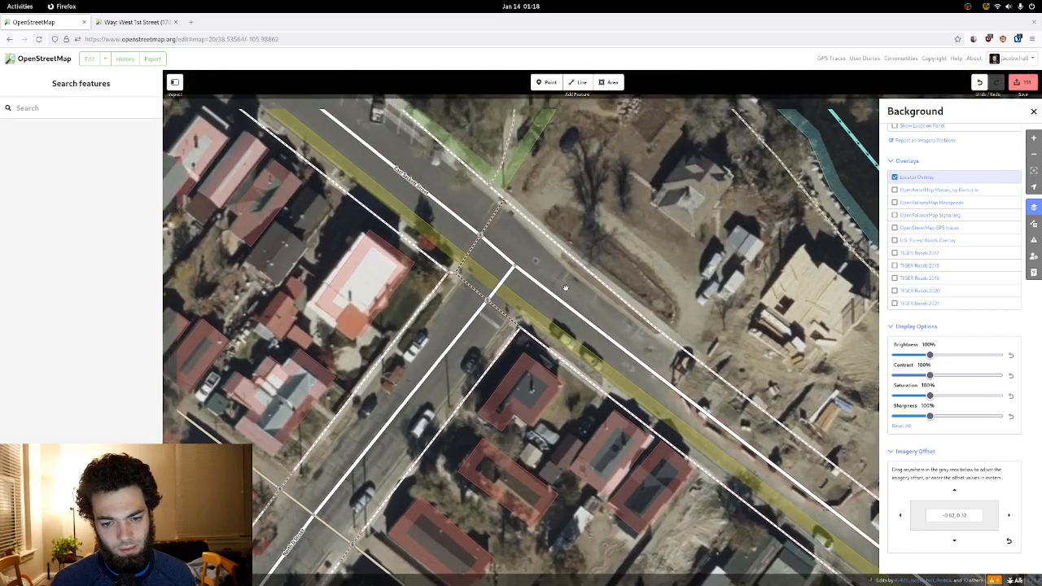
{"action": "left_click_drag", "start_coordinate": [500, 274], "coordinate": [514, 313]}
{"action": "left_click", "coordinate": [468, 273]}
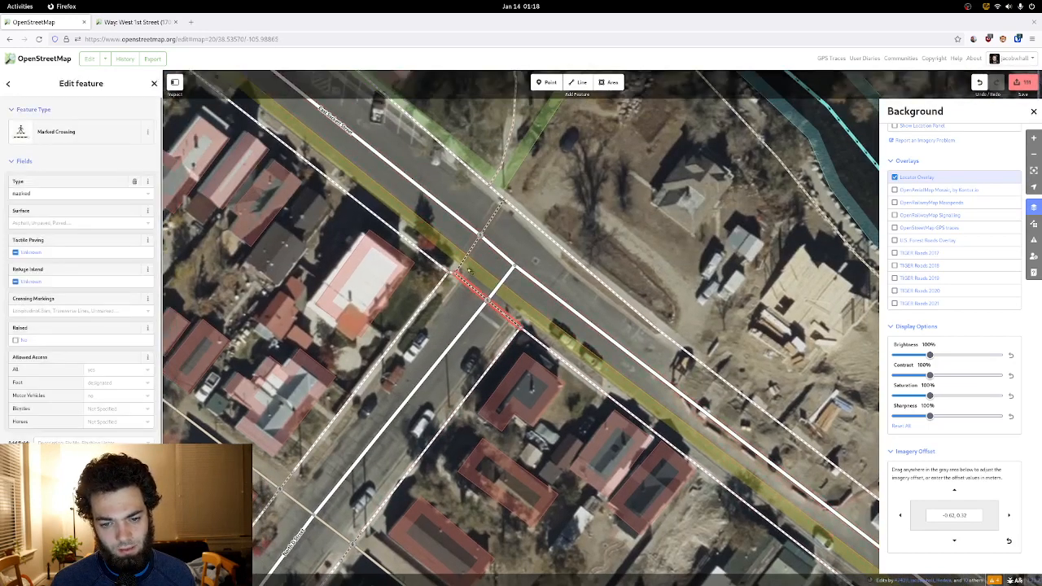
{"action": "left_click", "coordinate": [475, 251], "text": "shift"}
{"action": "left_click", "coordinate": [82, 186]}
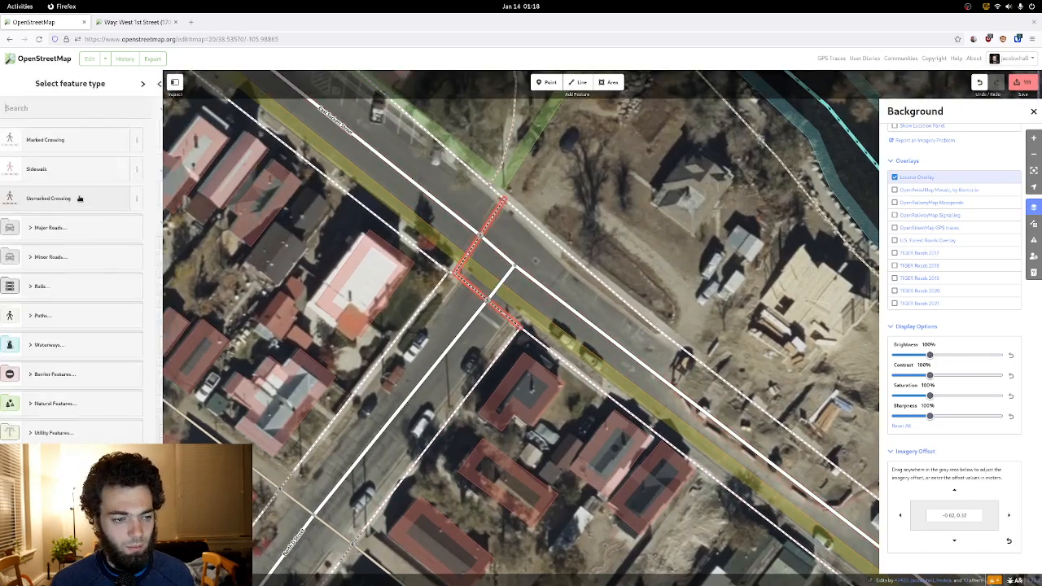
{"action": "left_click", "coordinate": [79, 139]}
{"action": "left_click", "coordinate": [597, 222]}
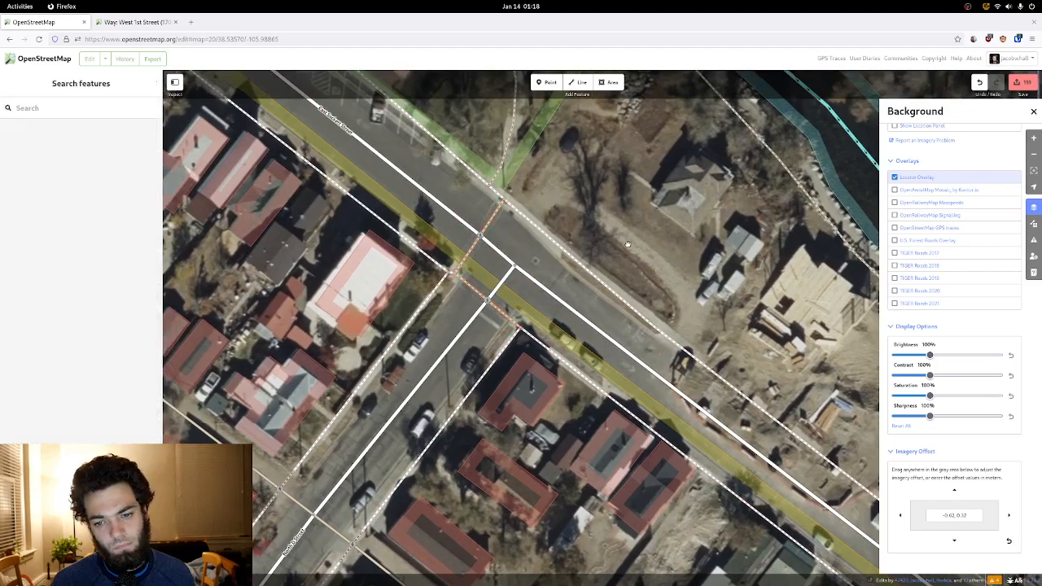
- Examine the sidewalks and crossings along East Sackett Street and down C Street to East 4th Street
{"action": "left_click_drag", "start_coordinate": [625, 242], "coordinate": [487, 142]}
{"action": "left_click", "coordinate": [512, 224]}
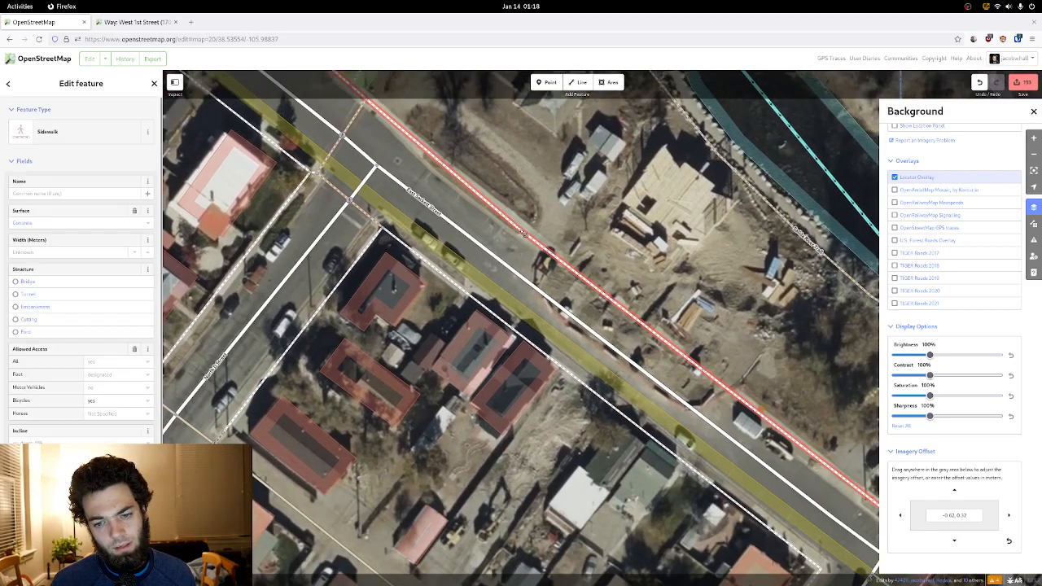
{"action": "key", "text": "Escape"}
{"action": "left_click", "coordinate": [529, 229]}
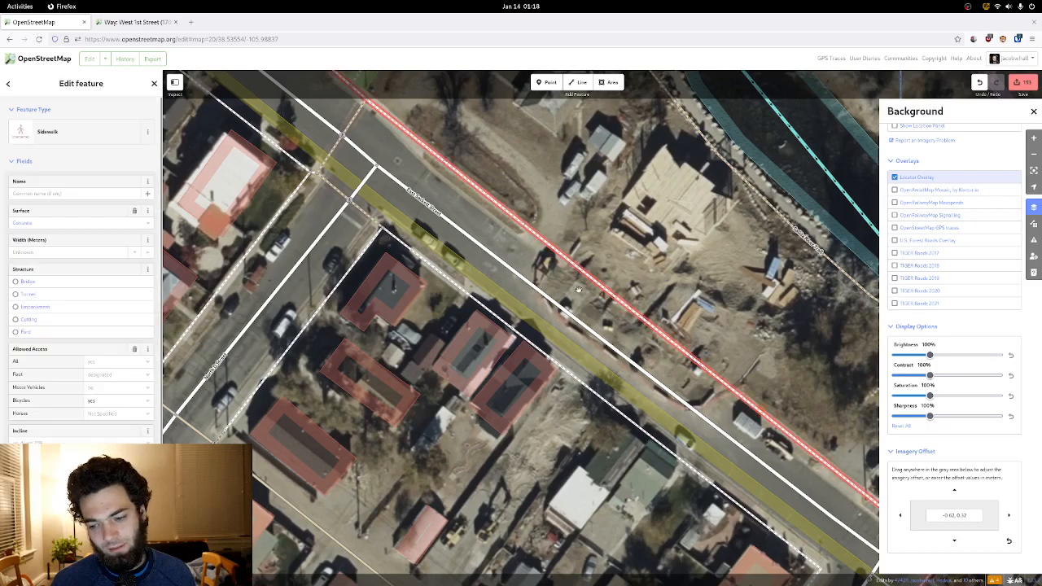
{"action": "left_click_drag", "start_coordinate": [659, 374], "coordinate": [559, 218]}
{"action": "left_click_drag", "start_coordinate": [730, 396], "coordinate": [488, 200]}
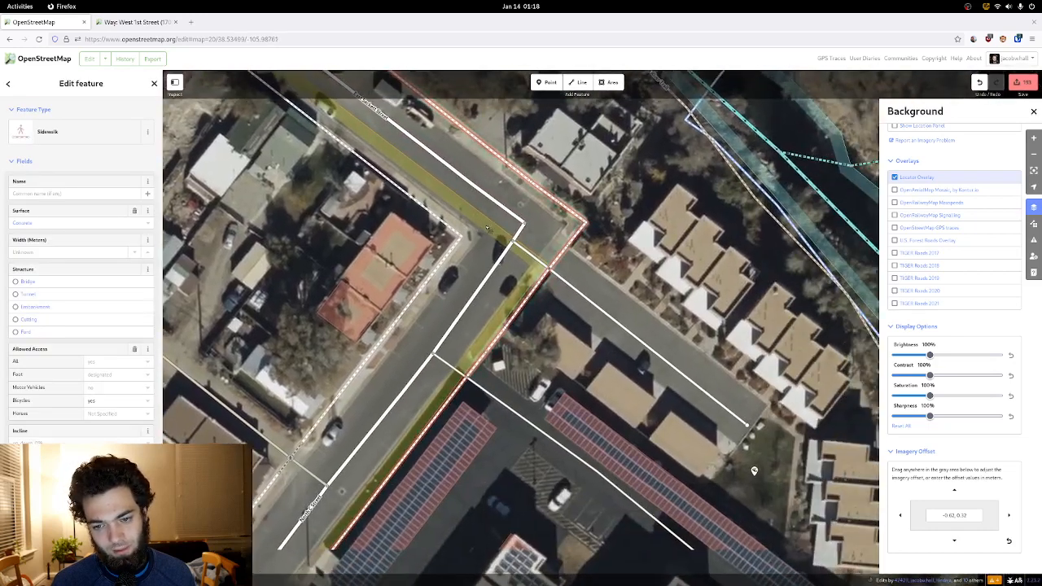
{"action": "left_click_drag", "start_coordinate": [542, 326], "coordinate": [543, 179]}
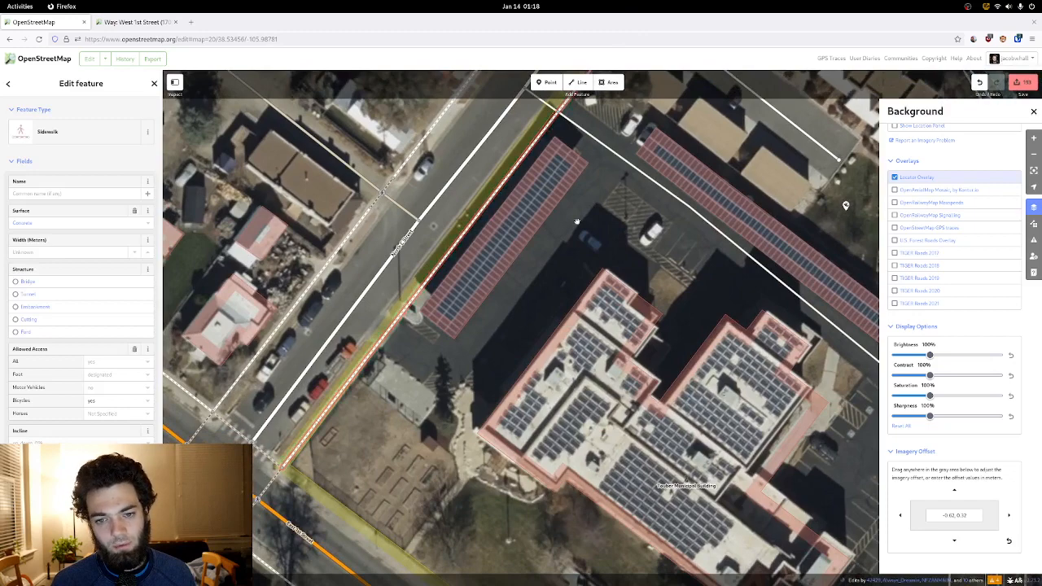
{"action": "left_click_drag", "start_coordinate": [577, 221], "coordinate": [671, 121]}
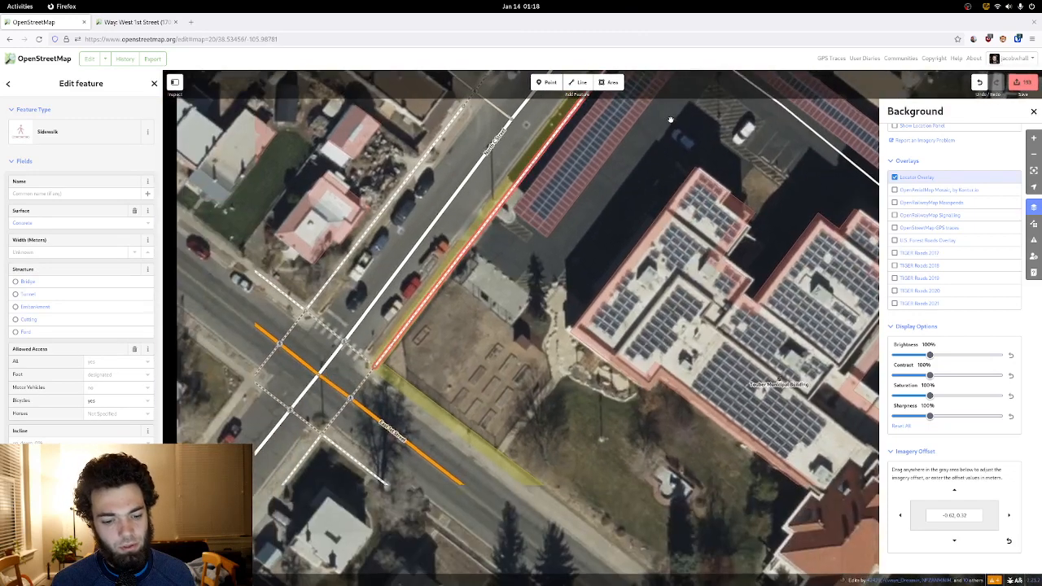
{"action": "left_click_drag", "start_coordinate": [345, 480], "coordinate": [453, 346]}
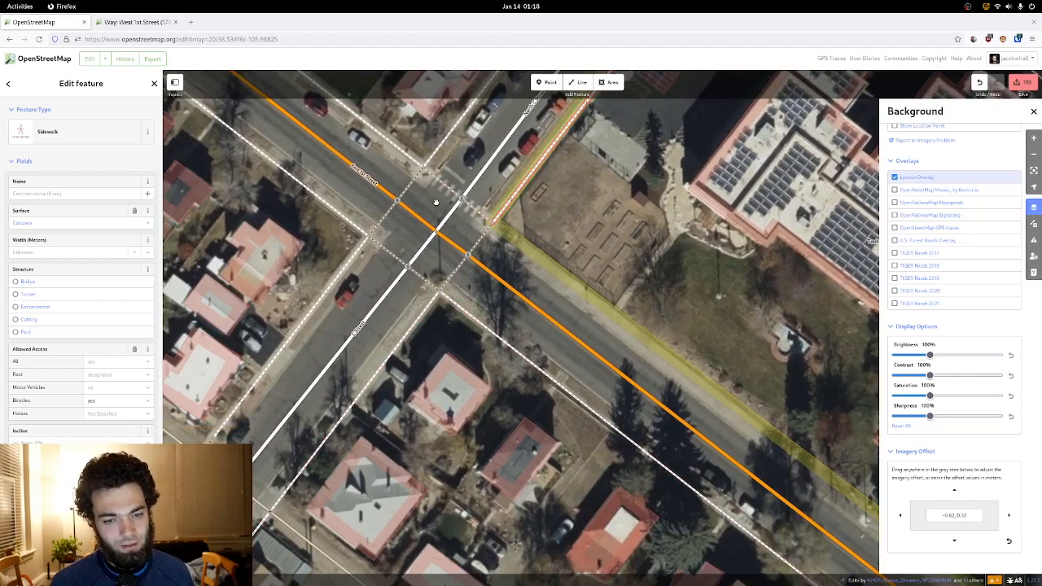
{"action": "left_click_drag", "start_coordinate": [435, 201], "coordinate": [494, 169]}
{"action": "left_click_drag", "start_coordinate": [365, 332], "coordinate": [494, 169]}
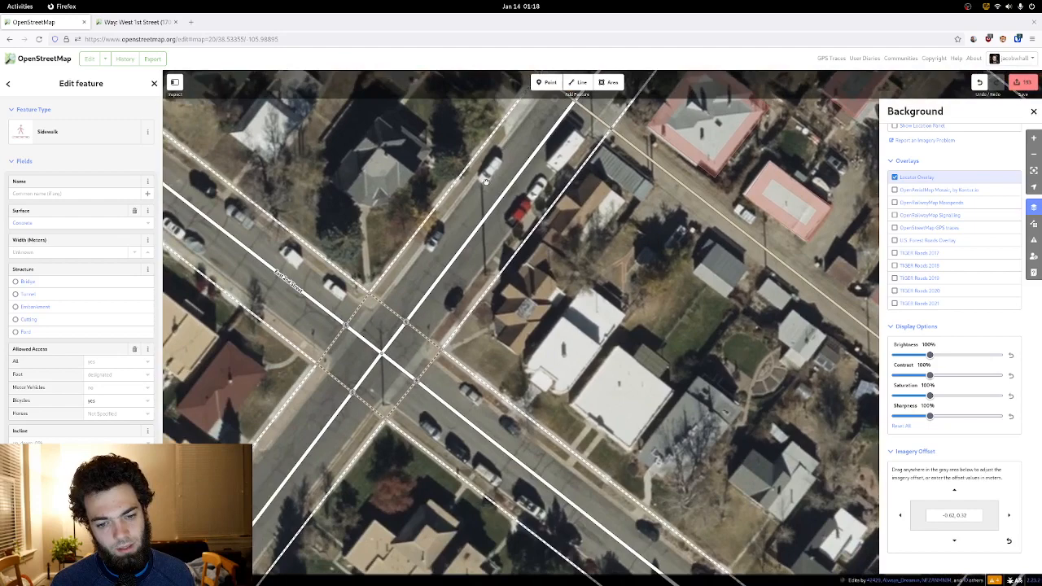
{"action": "left_click_drag", "start_coordinate": [401, 288], "coordinate": [445, 218]}
{"action": "left_click_drag", "start_coordinate": [383, 346], "coordinate": [504, 203]}
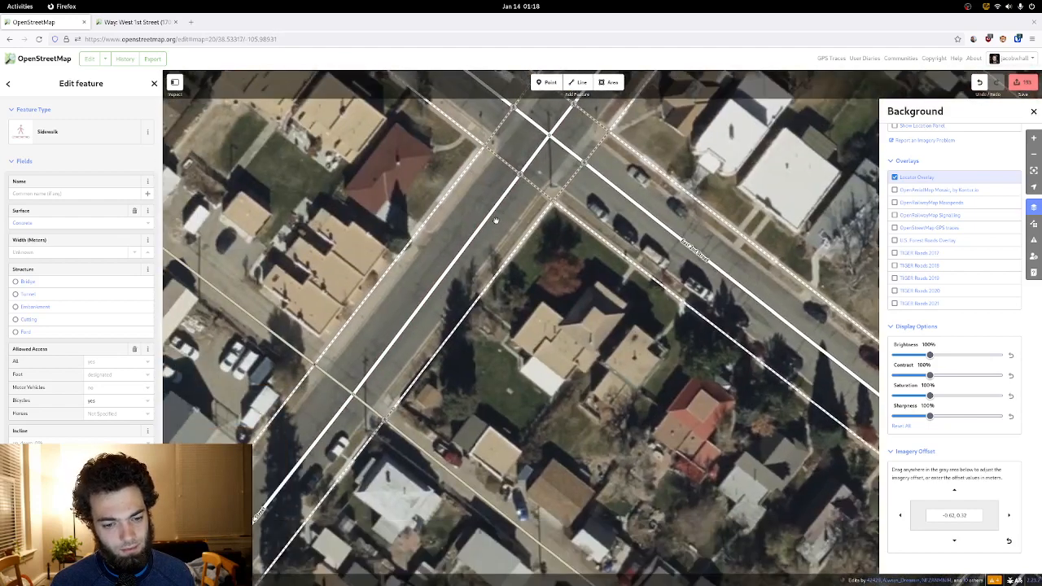
{"action": "left_click_drag", "start_coordinate": [387, 379], "coordinate": [499, 232]}
{"action": "left_click_drag", "start_coordinate": [345, 421], "coordinate": [527, 237]}
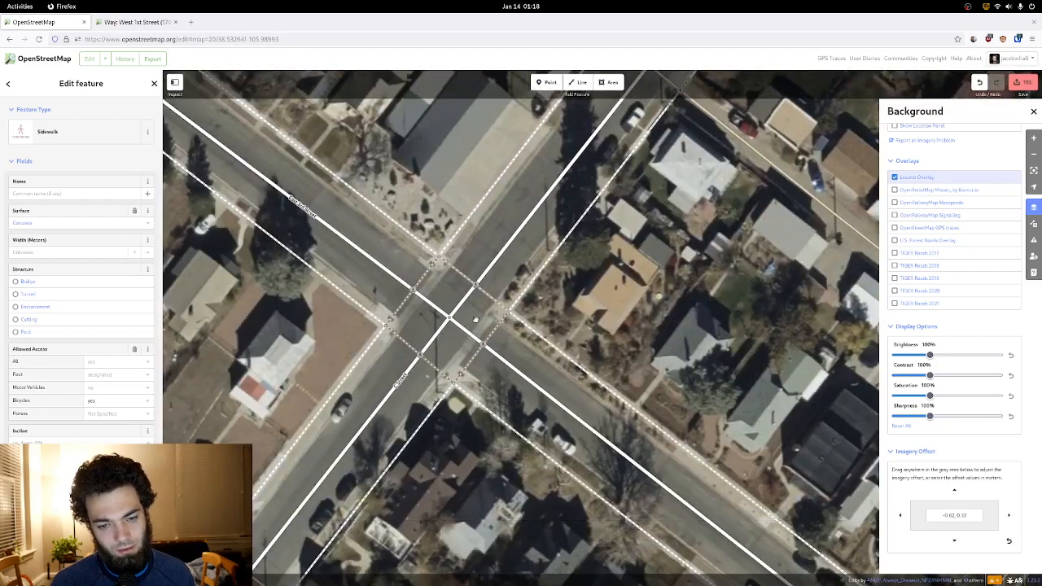
{"action": "left_click_drag", "start_coordinate": [476, 320], "coordinate": [546, 188]}
{"action": "left_click_drag", "start_coordinate": [389, 446], "coordinate": [627, 226]}
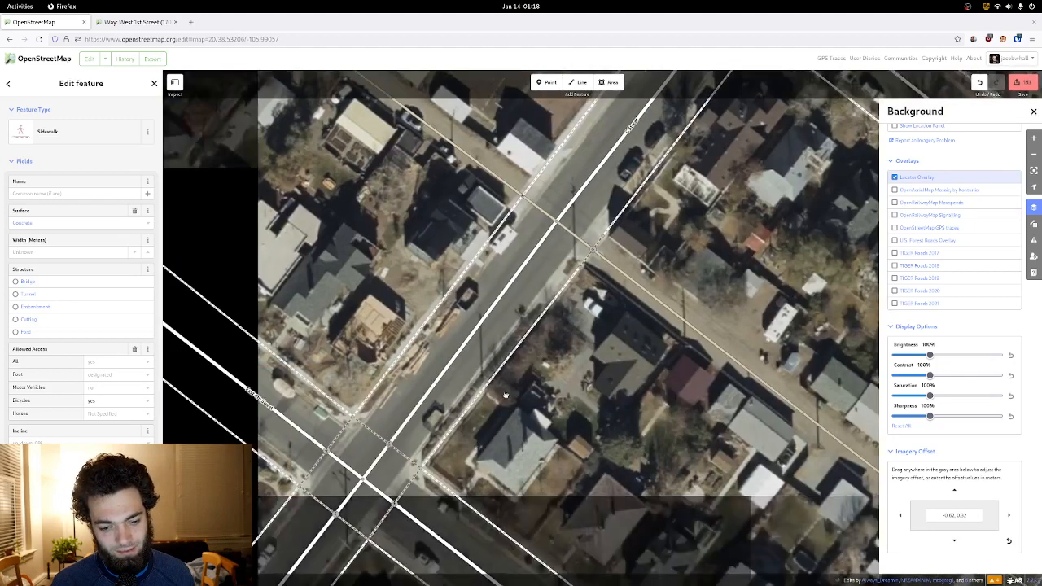
{"action": "left_click_drag", "start_coordinate": [429, 528], "coordinate": [568, 312]}
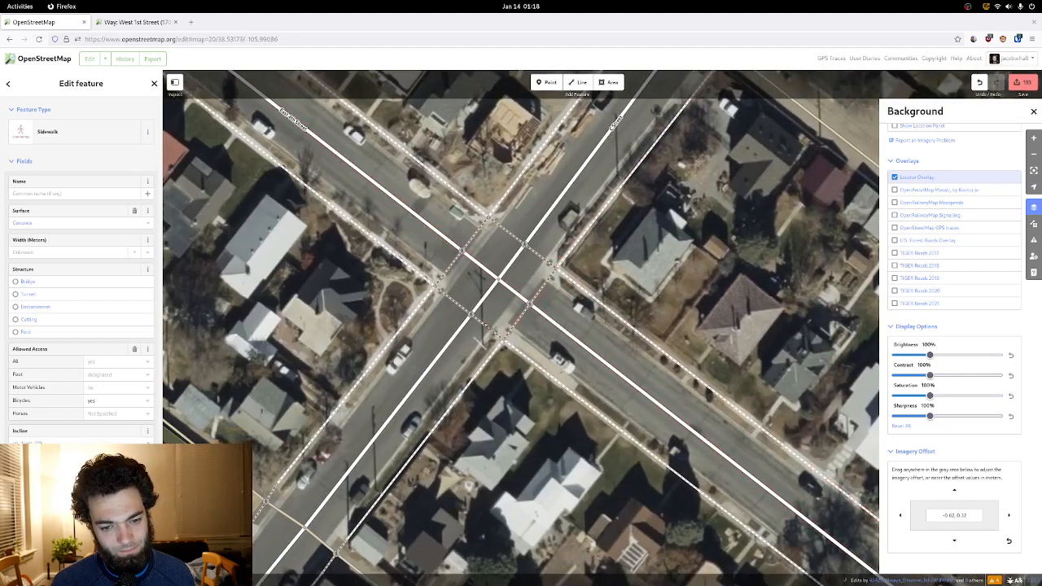
- Paste the copied crossing tags, with asphalt surface and tactile paving, onto the unmarked crossings at C Street and East 4th Street
{"action": "key", "text": "Escape"}
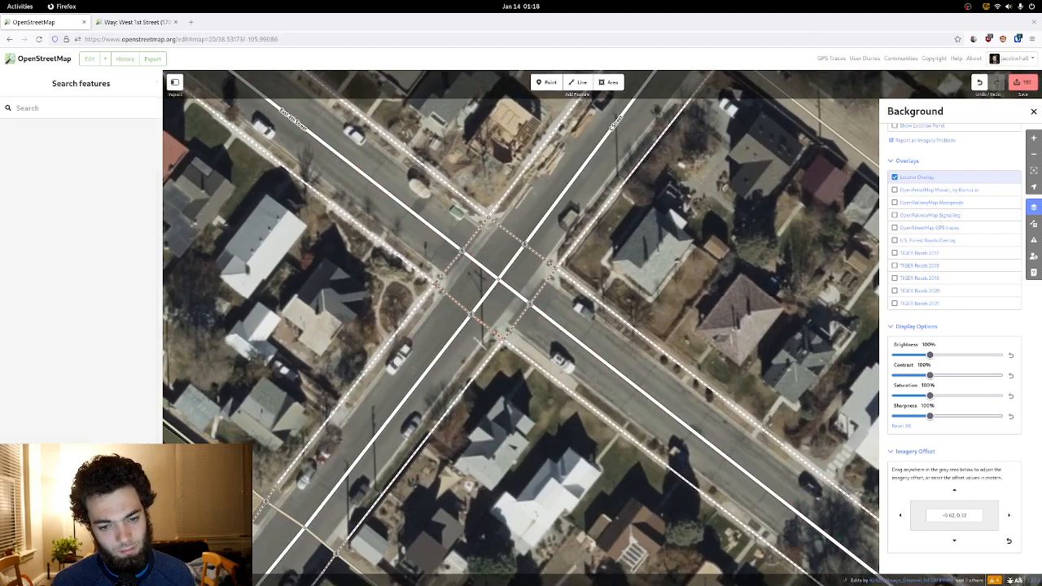
{"action": "left_click", "coordinate": [450, 267]}
{"action": "key", "text": "ctrl+shift+v"}
{"action": "key", "text": "Escape"}
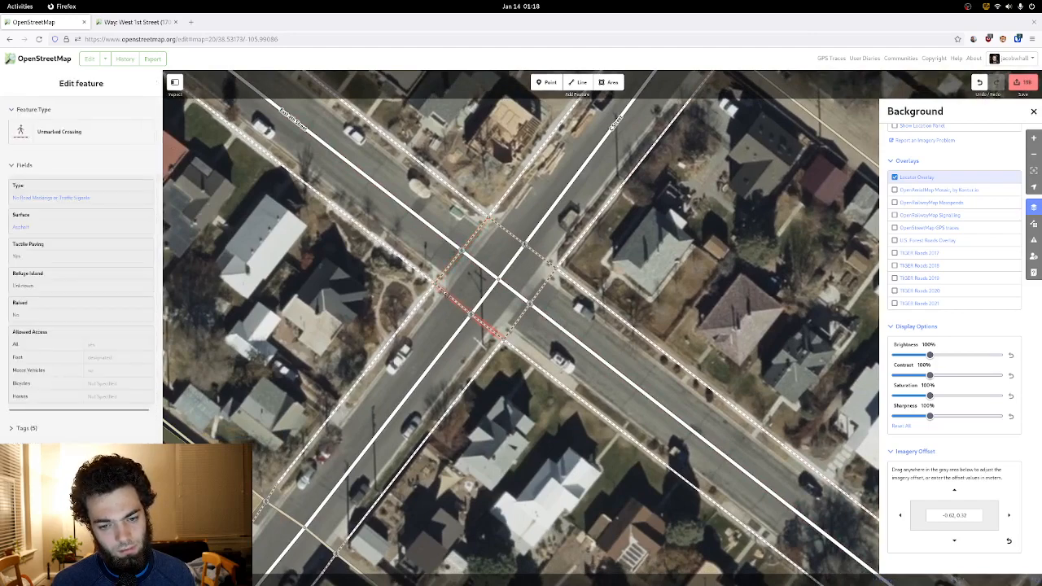
{"action": "left_click", "coordinate": [443, 293]}
{"action": "key", "text": "ctrl+shift+v"}
{"action": "left_click_drag", "start_coordinate": [446, 291], "coordinate": [550, 125]}
{"action": "left_click_drag", "start_coordinate": [472, 242], "coordinate": [546, 133]}
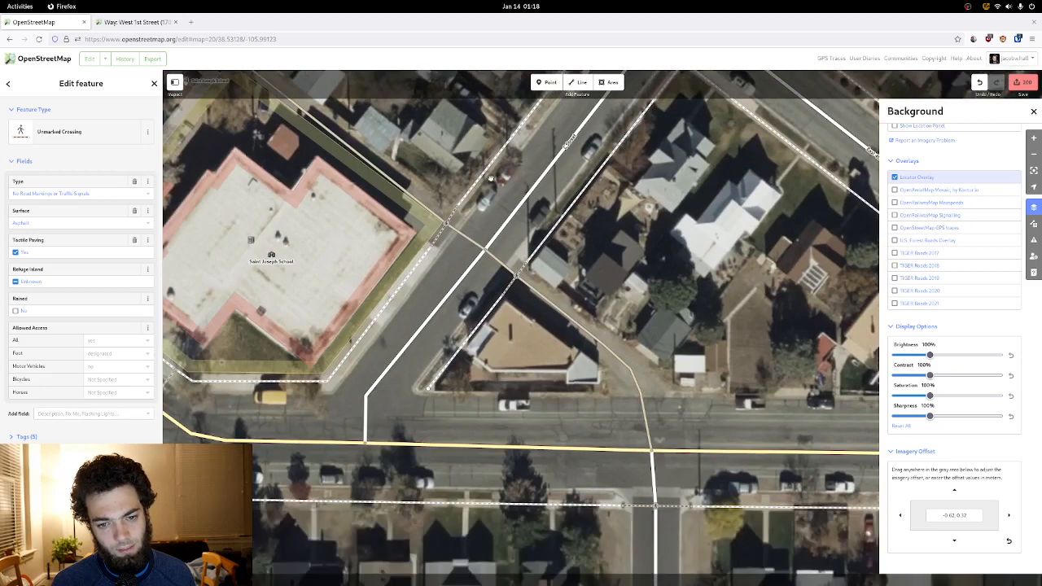
{"action": "key", "text": "Escape"}
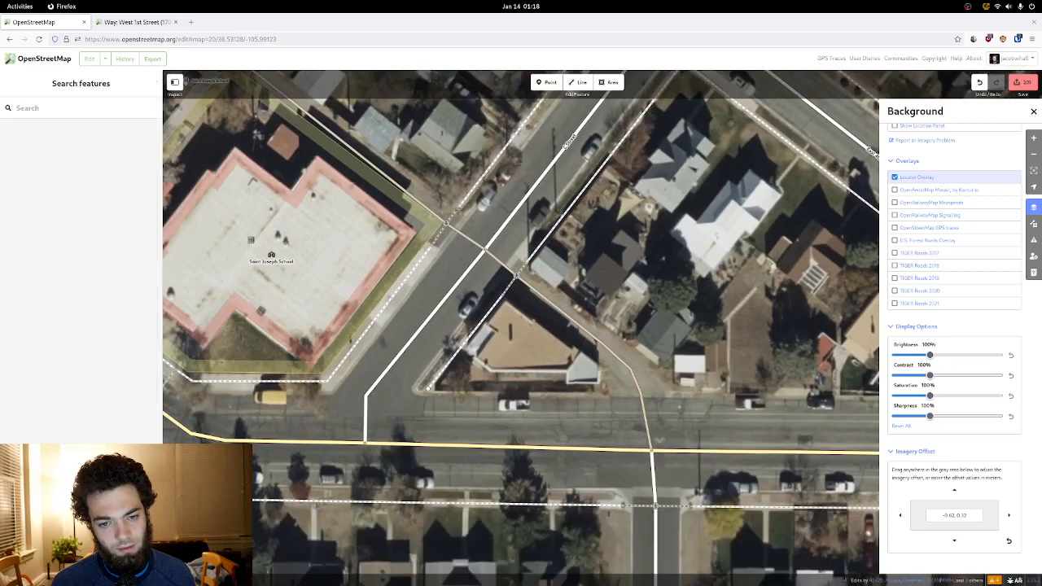
- Adjust the unmarked crossings where the alley meets the sidewalks on both sides of C Street beside Saint Joseph School
{"action": "left_click", "coordinate": [457, 217]}
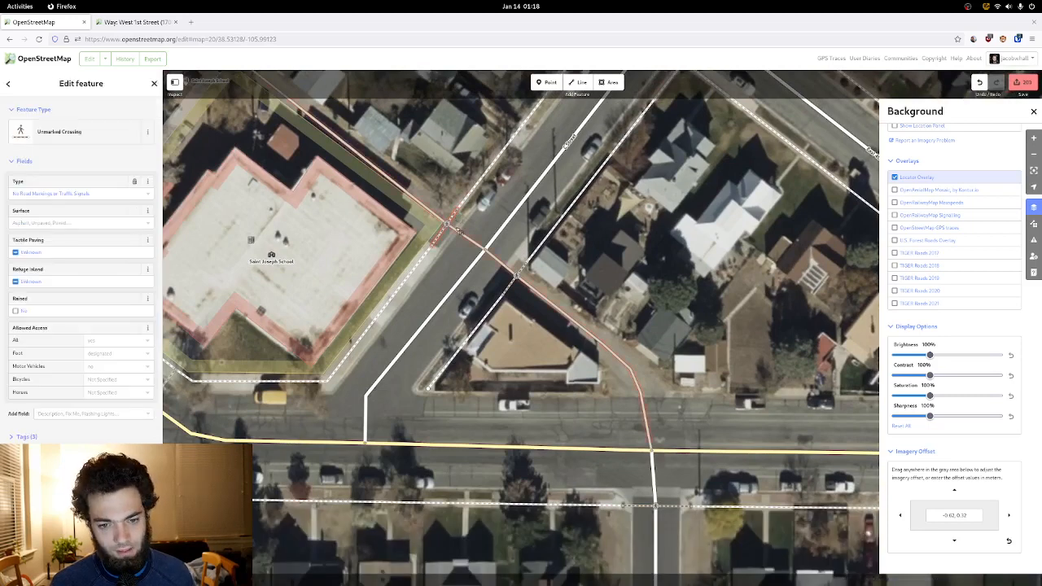
{"action": "left_click", "coordinate": [458, 232]}
{"action": "key", "text": "Escape"}
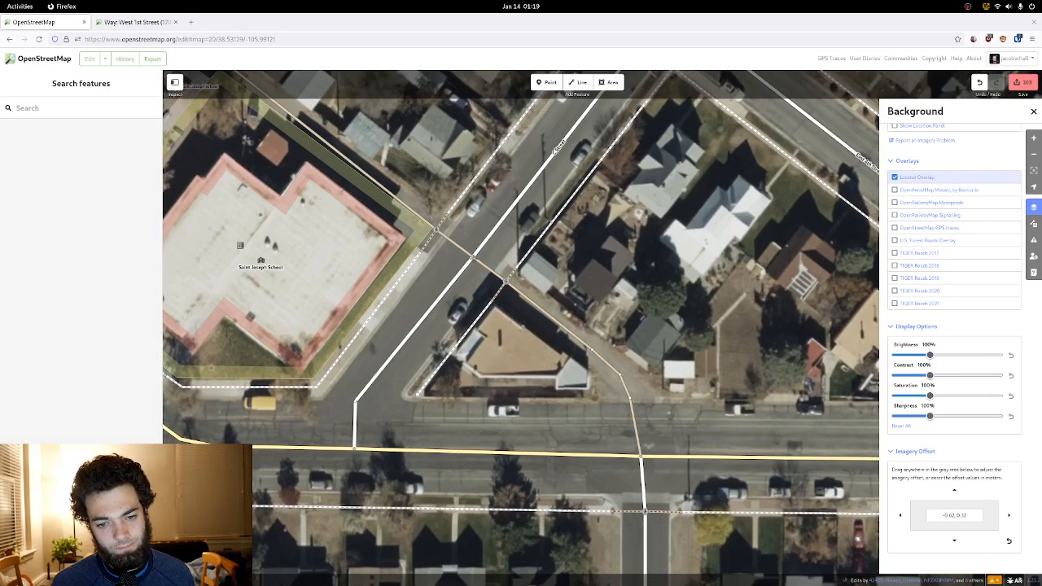
{"action": "left_click", "coordinate": [506, 280]}
{"action": "key", "text": "Escape"}
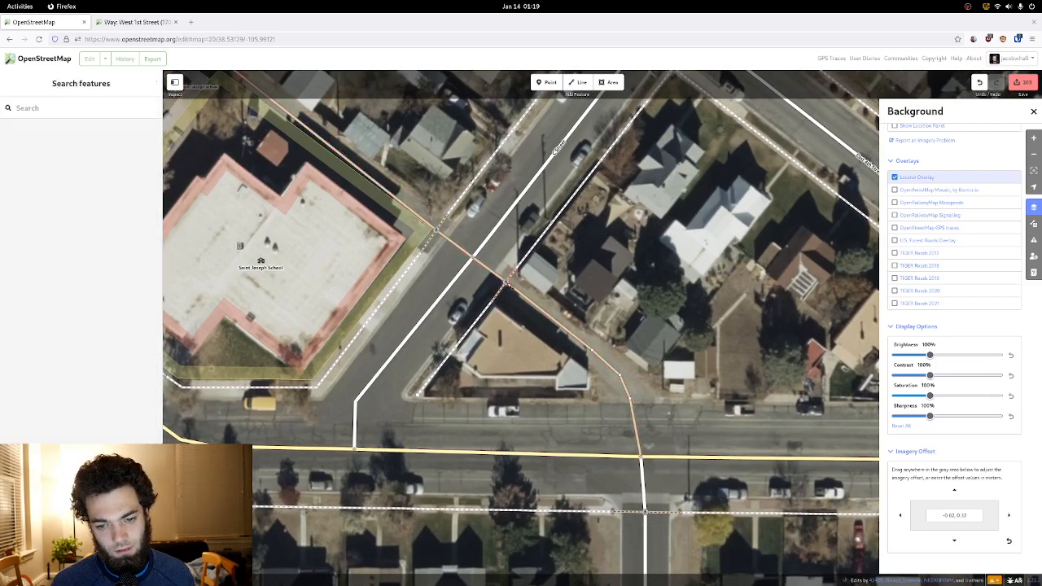
{"action": "left_click", "coordinate": [507, 282]}
{"action": "key", "text": "Escape"}
{"action": "left_click", "coordinate": [476, 261]}
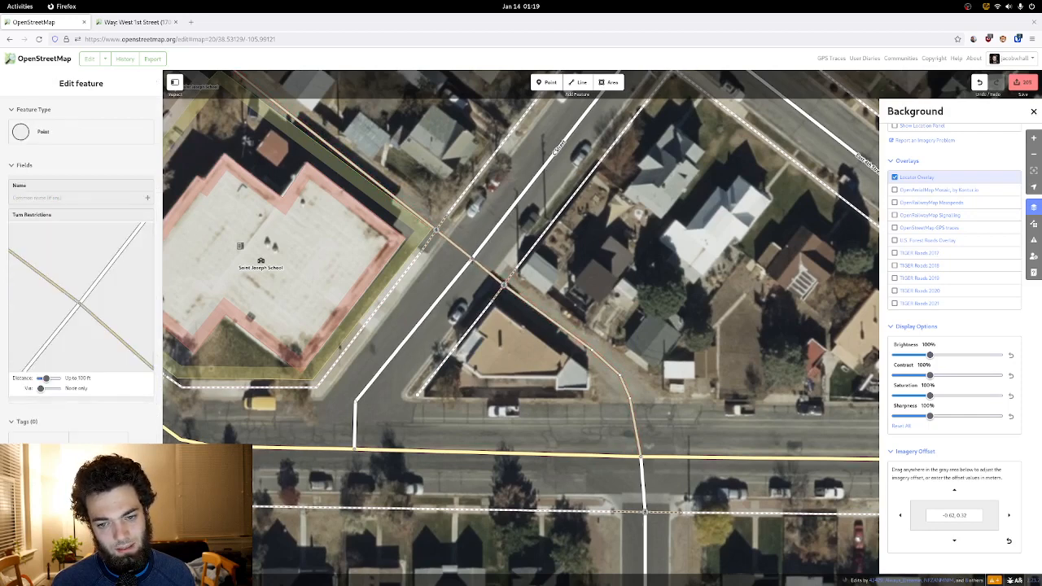
- Examine the sidewalks and crossings along Park Avenue east of C Street, past the Palmer Street intersection
{"action": "left_click_drag", "start_coordinate": [478, 277], "coordinate": [427, 218]}
{"action": "left_click_drag", "start_coordinate": [491, 255], "coordinate": [376, 224]}
{"action": "scroll", "coordinate": [485, 207], "scroll_direction": "down", "scroll_amount": 2}
{"action": "left_click", "coordinate": [447, 255]}
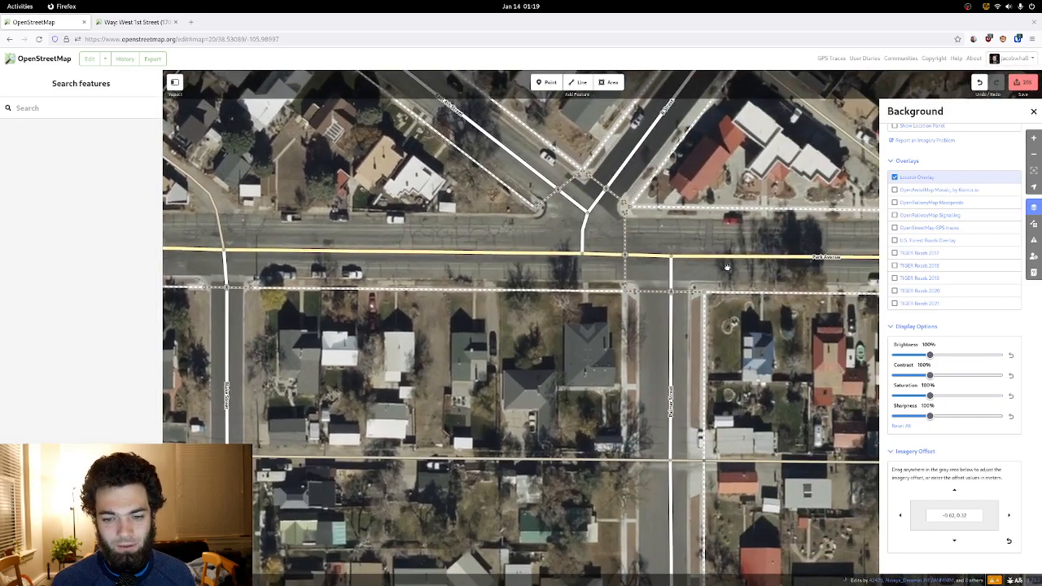
{"action": "left_click_drag", "start_coordinate": [448, 256], "coordinate": [642, 265]}
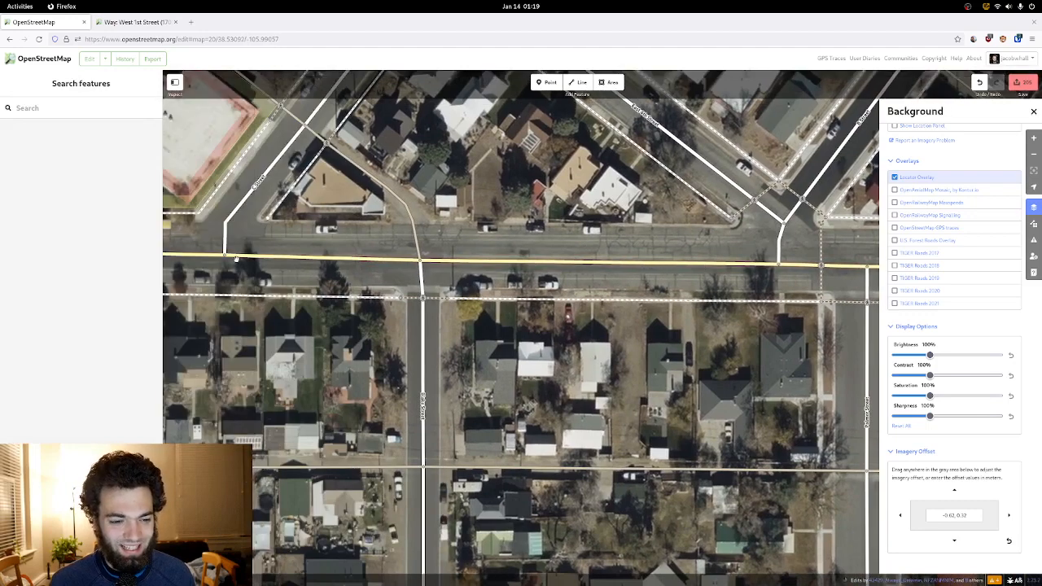
{"action": "left_click_drag", "start_coordinate": [755, 275], "coordinate": [514, 255]}
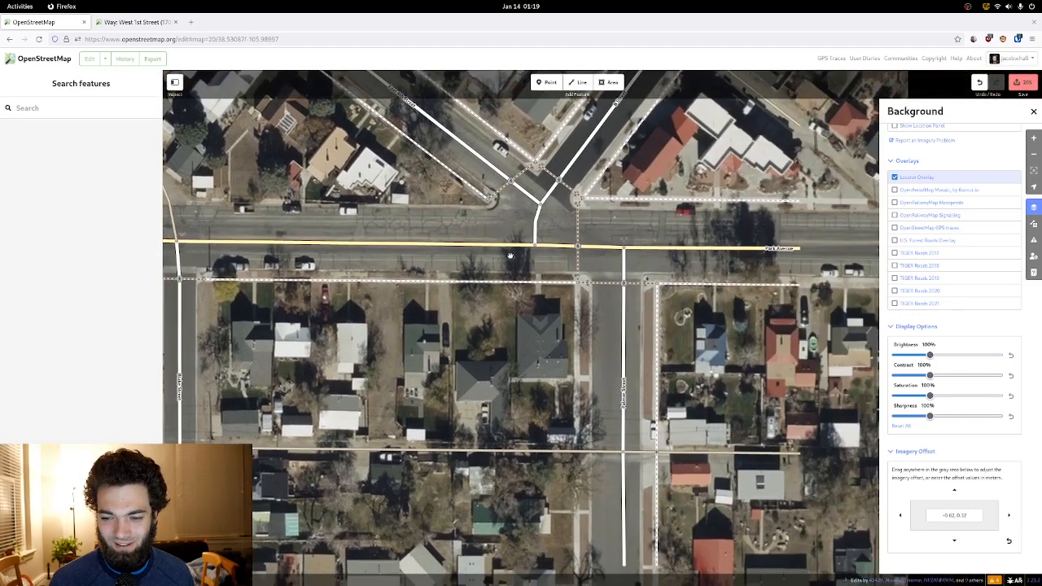
{"action": "left_click_drag", "start_coordinate": [732, 260], "coordinate": [531, 265]}
{"action": "left_click_drag", "start_coordinate": [792, 273], "coordinate": [521, 317]}
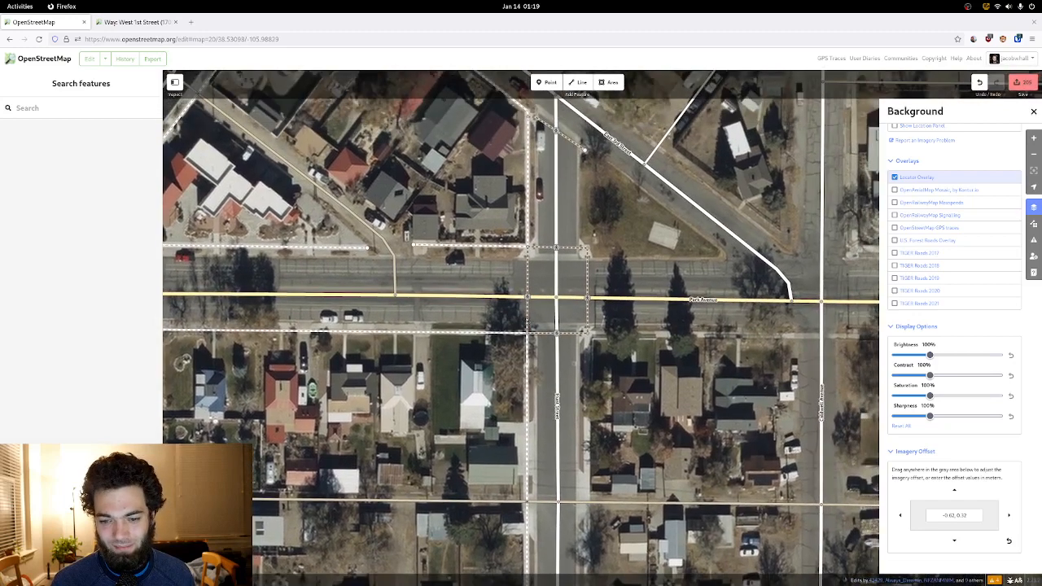
- Draw a line across the alley north of Park Avenue, joining the two sidewalk ends on either side
{"action": "left_click_drag", "start_coordinate": [500, 271], "coordinate": [525, 309]}
{"action": "scroll", "coordinate": [401, 307], "scroll_direction": "up", "scroll_amount": 3}
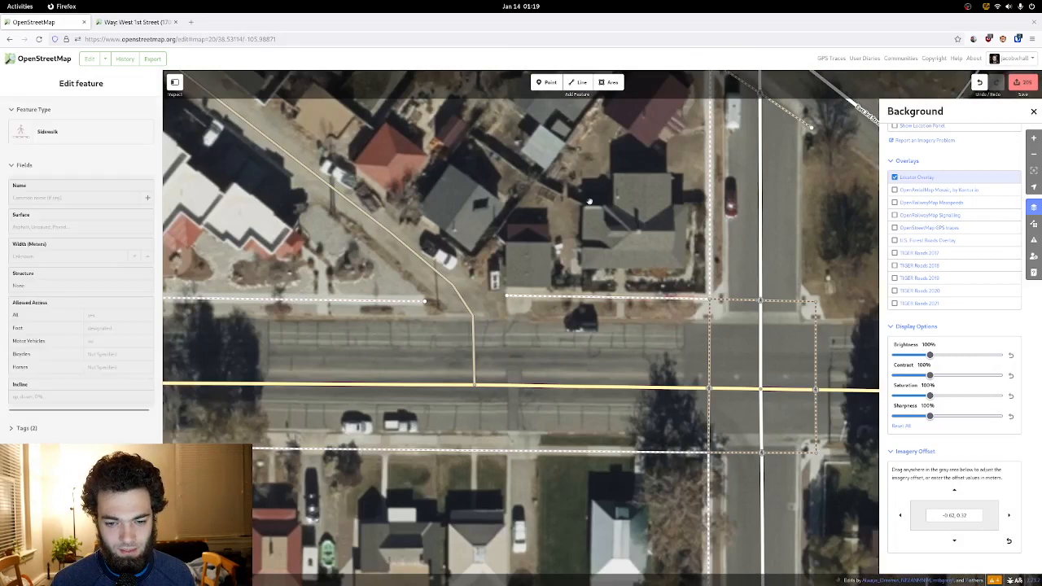
{"action": "left_click", "coordinate": [580, 82]}
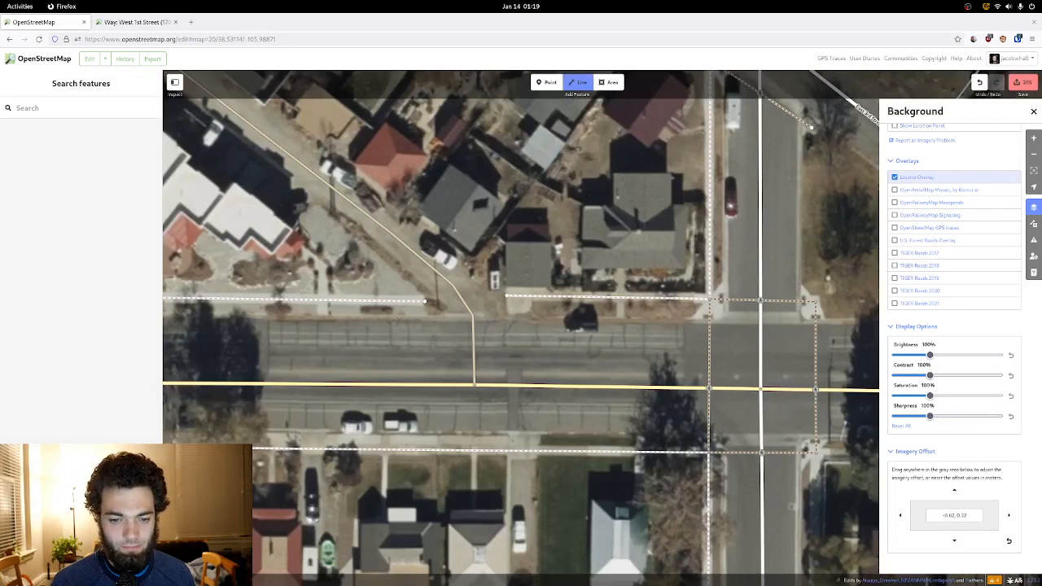
{"action": "left_click", "coordinate": [424, 301]}
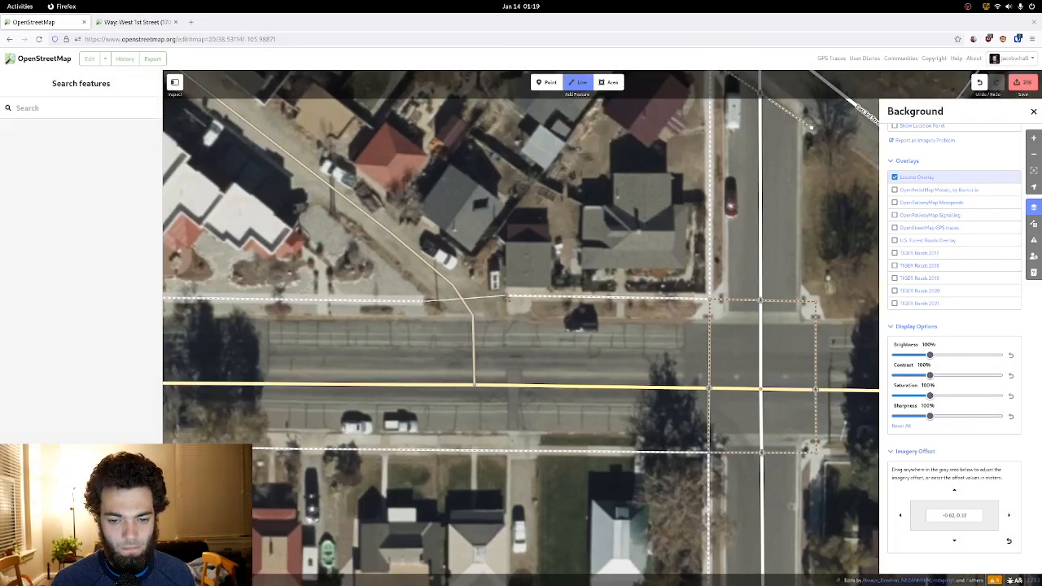
{"action": "double_click", "coordinate": [506, 297]}
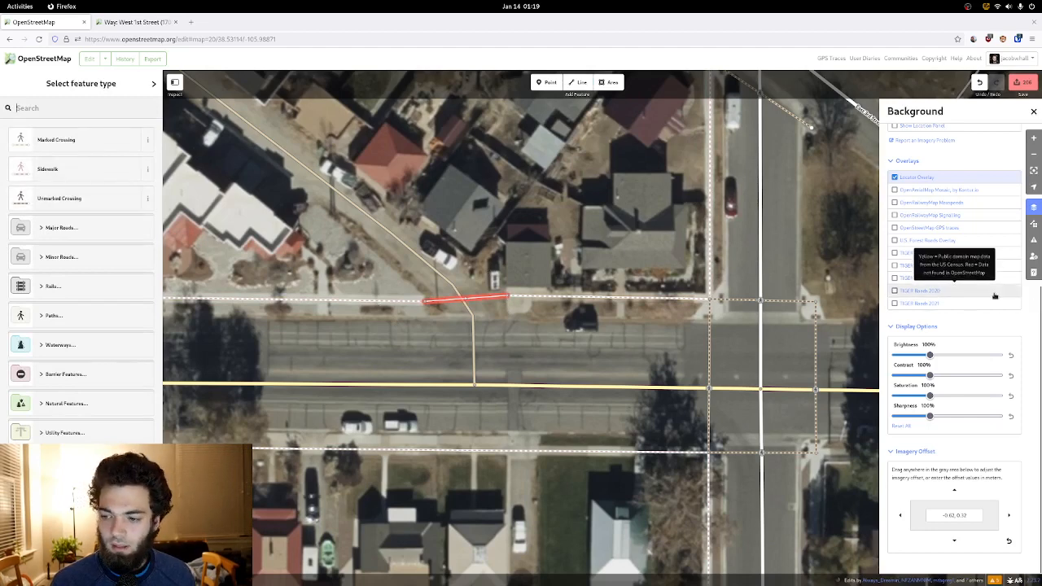
- Turn on the Bing Streetside photo overlay for the area around Park Avenue
{"action": "scroll", "coordinate": [1005, 293], "scroll_direction": "up", "scroll_amount": 1}
{"action": "left_click", "coordinate": [1035, 224]}
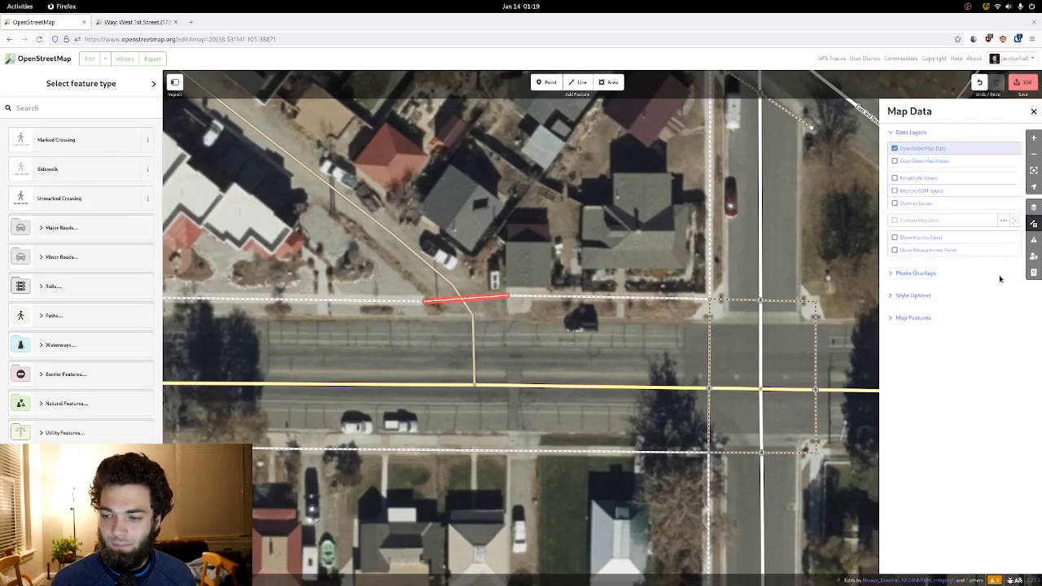
{"action": "left_click", "coordinate": [910, 295]}
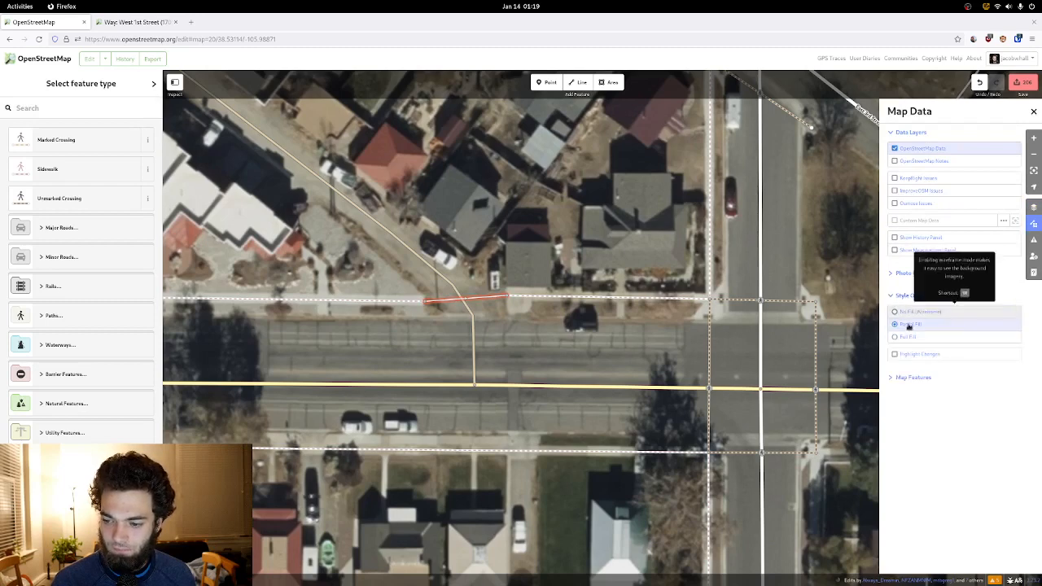
{"action": "left_click", "coordinate": [919, 378]}
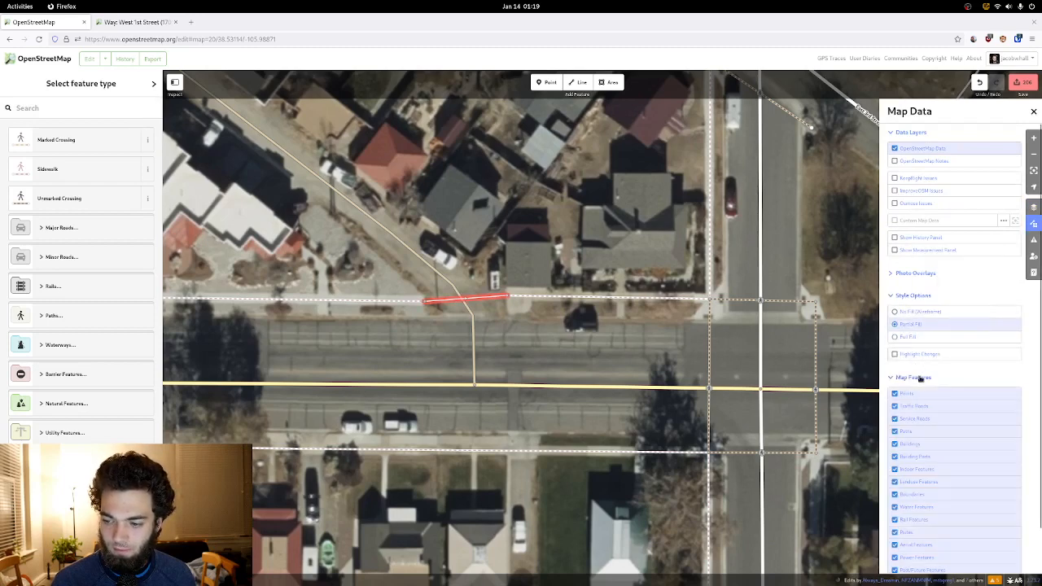
{"action": "left_click", "coordinate": [905, 274]}
{"action": "left_click", "coordinate": [909, 290]}
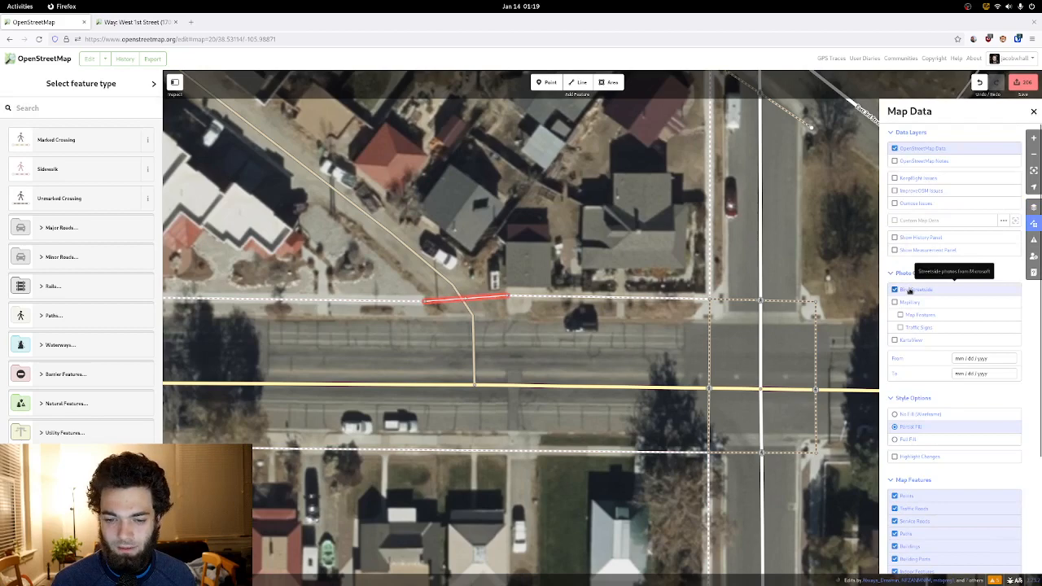
{"action": "scroll", "coordinate": [780, 314], "scroll_direction": "down", "scroll_amount": 3}
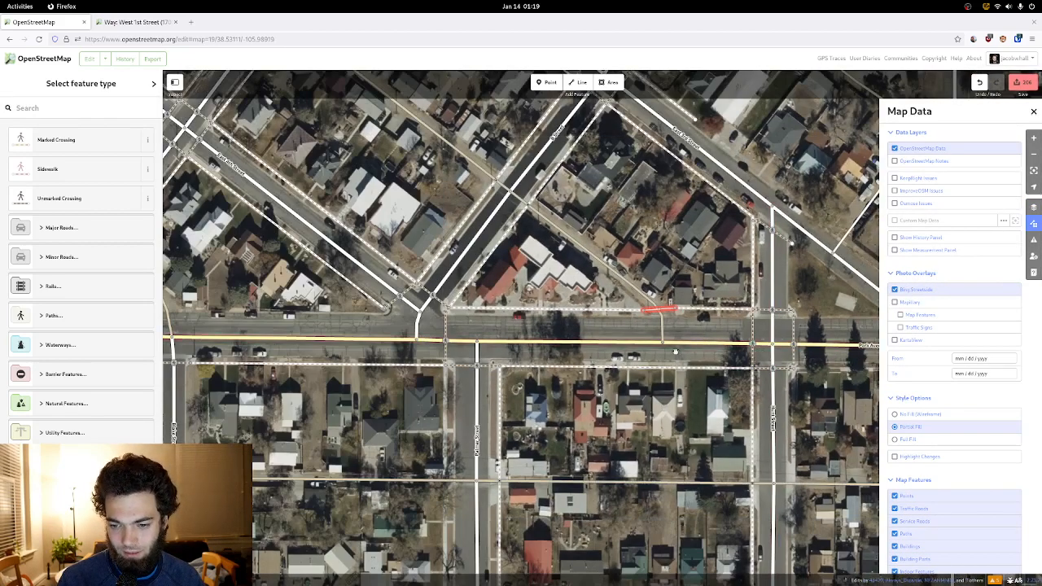
{"action": "left_click_drag", "start_coordinate": [675, 351], "coordinate": [647, 363]}
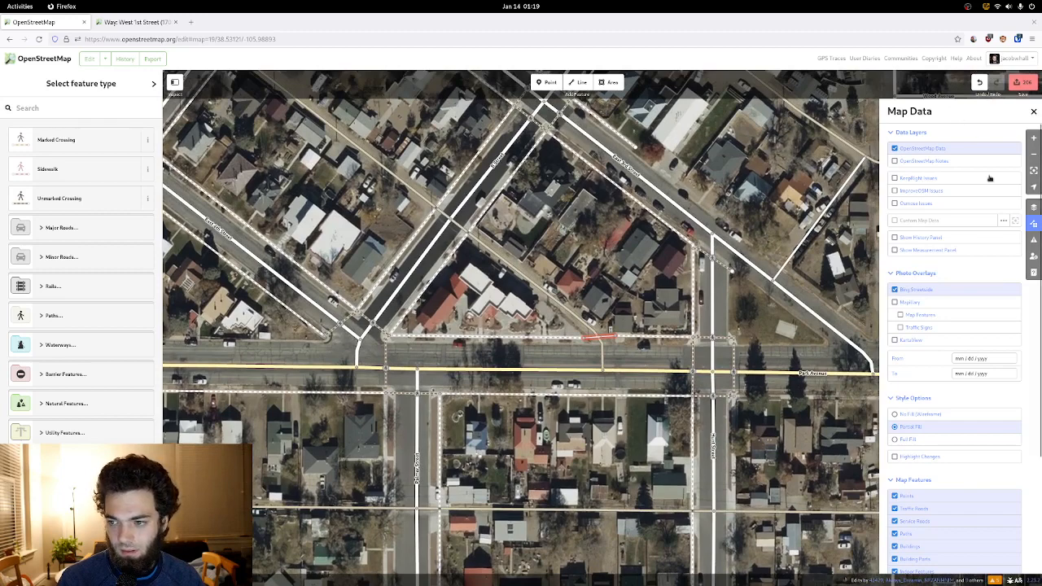
{"action": "left_click", "coordinate": [1036, 208]}
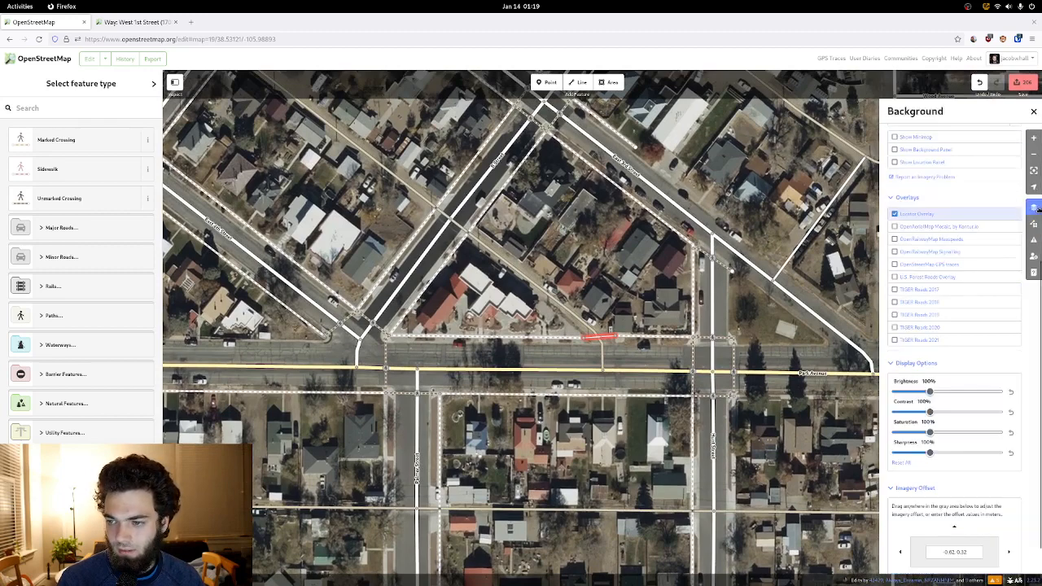
{"action": "left_click", "coordinate": [1033, 223]}
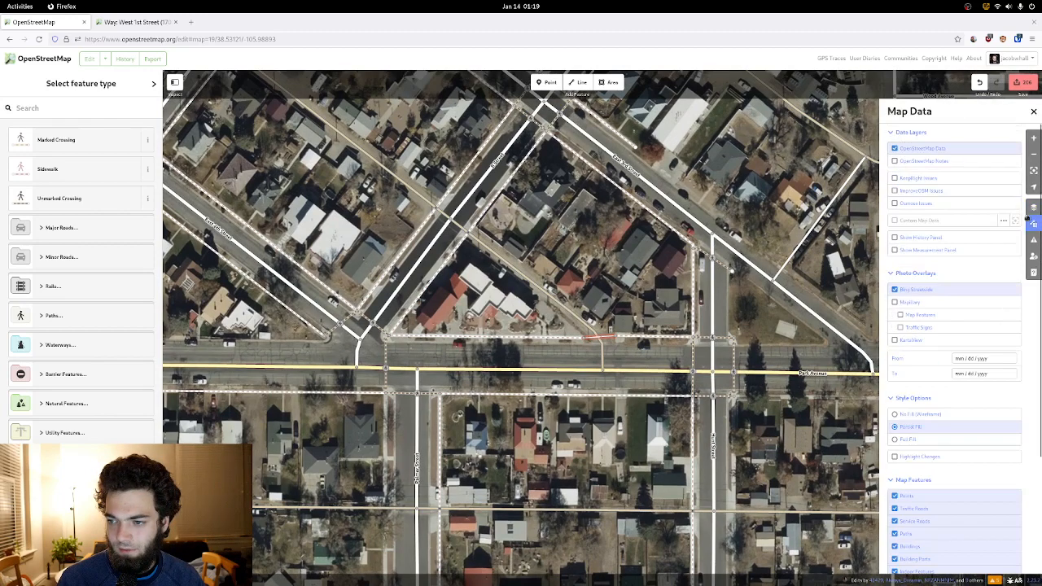
- Show OpenStreetMap Notes, read the note at the alley north of Park Avenue and remove the line across that alley
{"action": "left_click", "coordinate": [961, 162]}
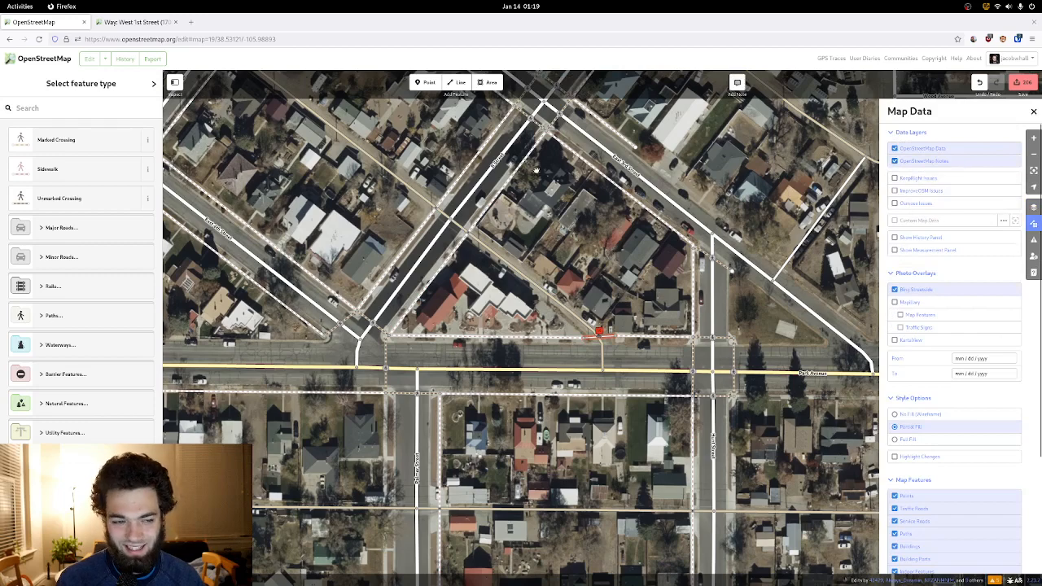
{"action": "scroll", "coordinate": [659, 258], "scroll_direction": "up", "scroll_amount": 3}
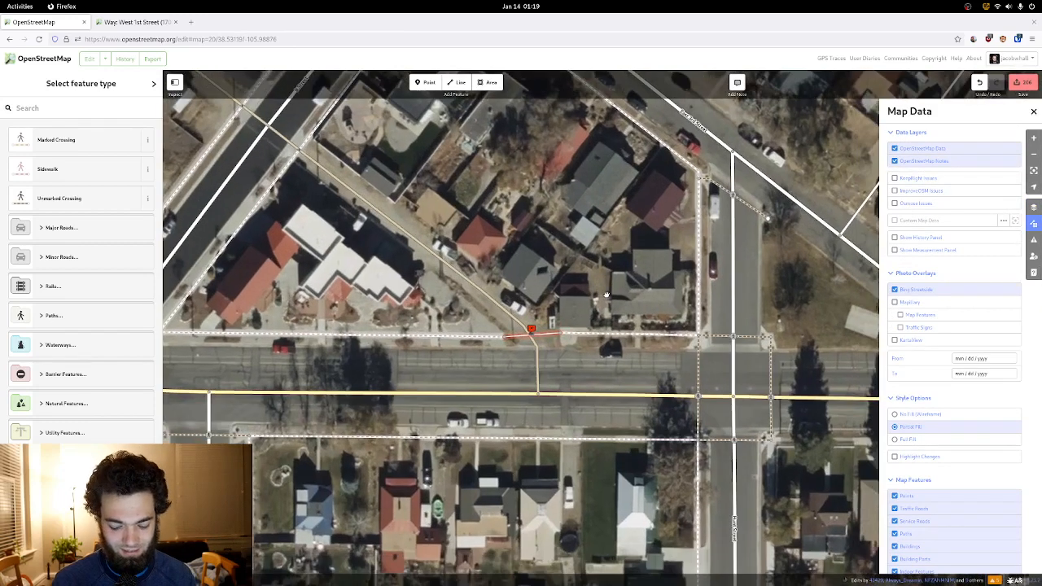
{"action": "left_click", "coordinate": [531, 329]}
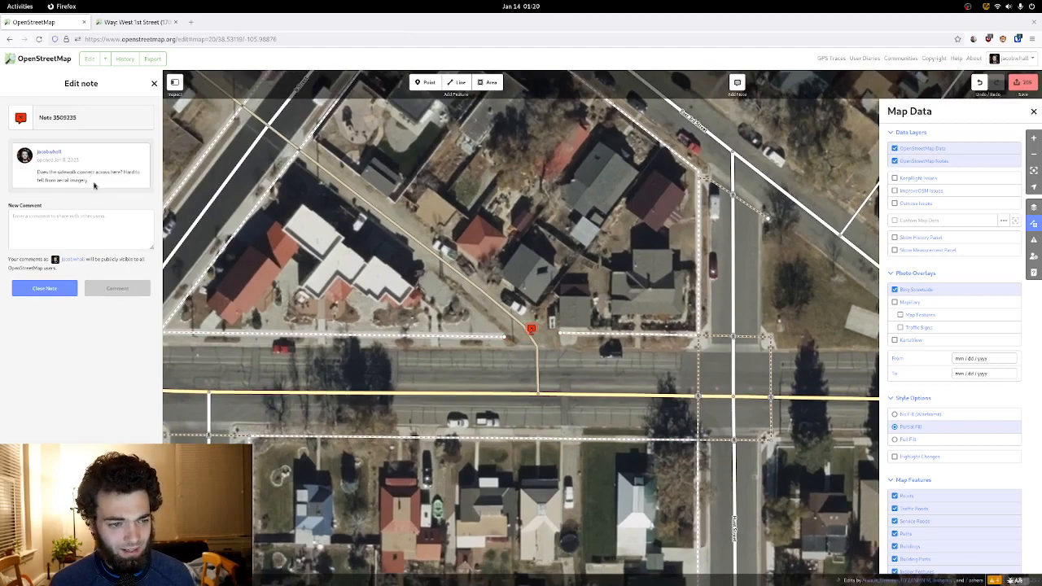
{"action": "left_click", "coordinate": [511, 367]}
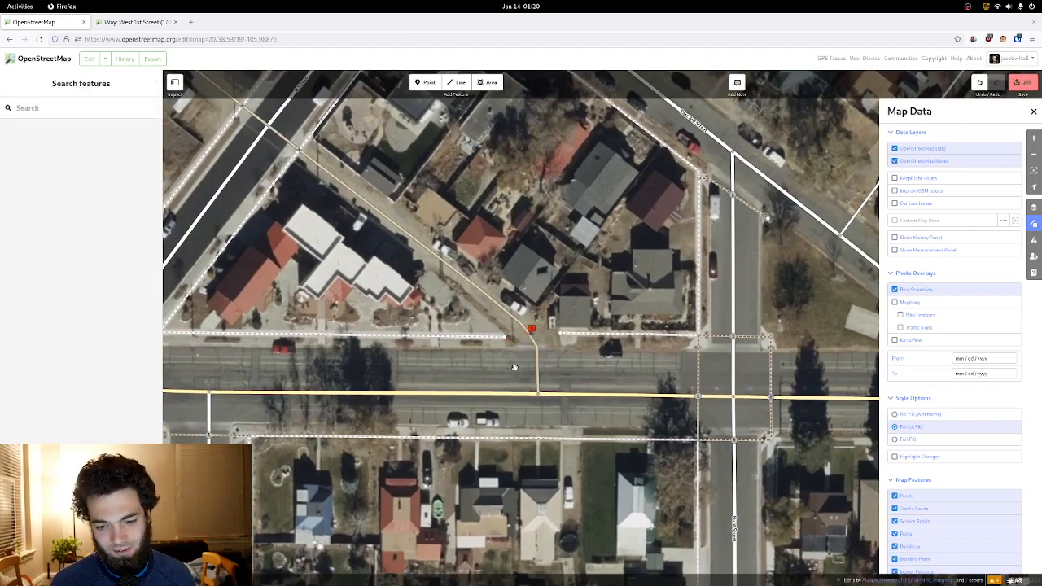
- Draw a sidewalk along the south side of Park Avenue, from the crossing corner west of Caldwell Avenue to the block end past Vine Street
{"action": "left_click_drag", "start_coordinate": [513, 365], "coordinate": [452, 408]}
{"action": "scroll", "coordinate": [527, 358], "scroll_direction": "down", "scroll_amount": 2}
{"action": "mouse_move", "coordinate": [536, 345]}
{"action": "left_mouse_down"}
{"action": "mouse_move", "coordinate": [426, 355]}
{"action": "mouse_move", "coordinate": [511, 360]}
{"action": "mouse_move", "coordinate": [443, 349]}
{"action": "mouse_move", "coordinate": [438, 363]}
{"action": "left_mouse_up"}
{"action": "left_click_drag", "start_coordinate": [512, 374], "coordinate": [423, 350]}
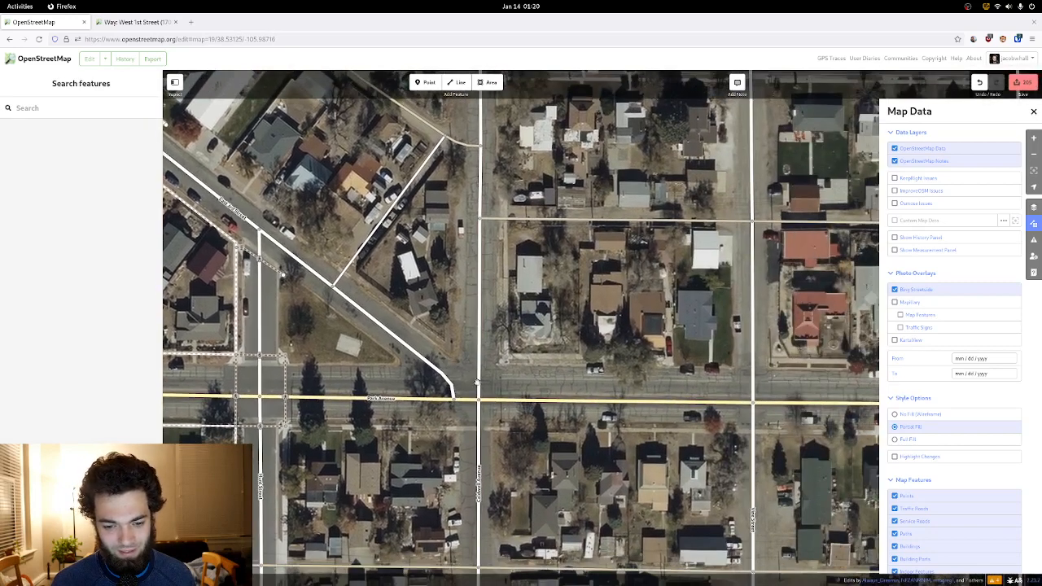
{"action": "left_click_drag", "start_coordinate": [321, 461], "coordinate": [366, 351]}
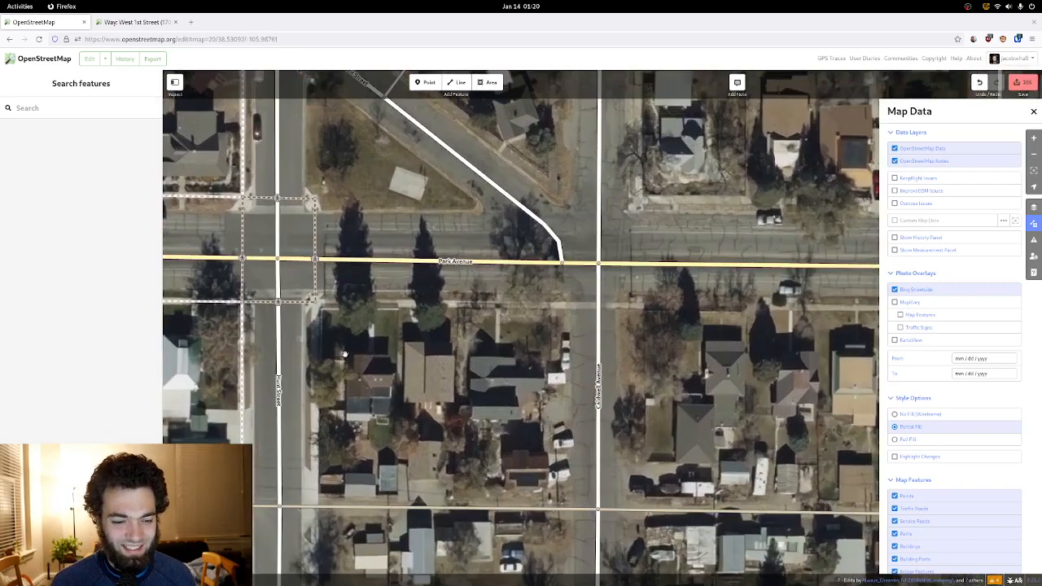
{"action": "scroll", "coordinate": [167, 379], "scroll_direction": "up", "scroll_amount": 2}
{"action": "left_click", "coordinate": [472, 83]}
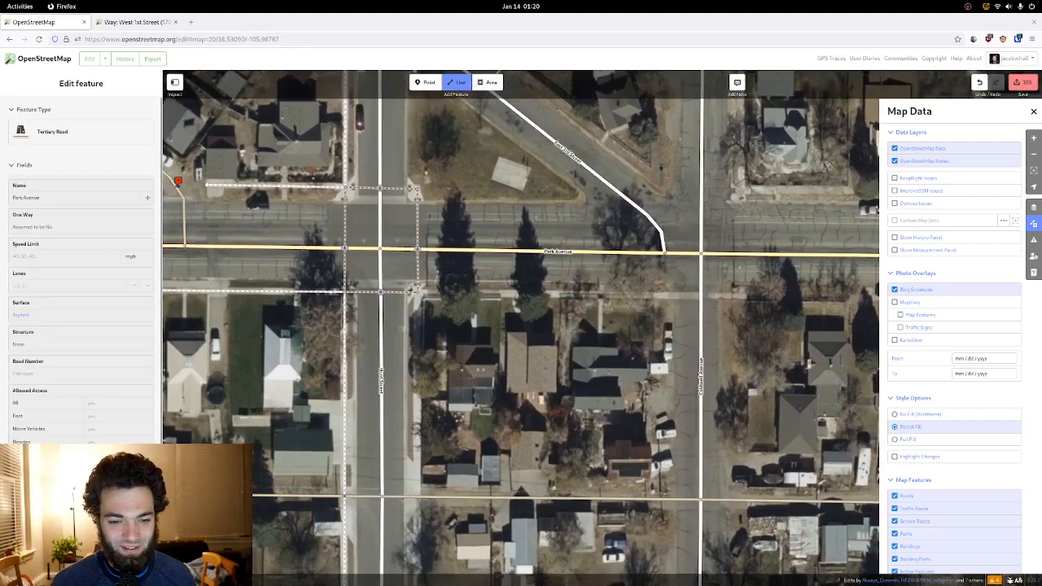
{"action": "left_click", "coordinate": [417, 291]}
{"action": "left_click_drag", "start_coordinate": [453, 295], "coordinate": [174, 302]}
{"action": "left_click_drag", "start_coordinate": [611, 313], "coordinate": [348, 330]}
{"action": "left_click_drag", "start_coordinate": [568, 326], "coordinate": [381, 351]}
{"action": "left_click_drag", "start_coordinate": [678, 355], "coordinate": [614, 345]}
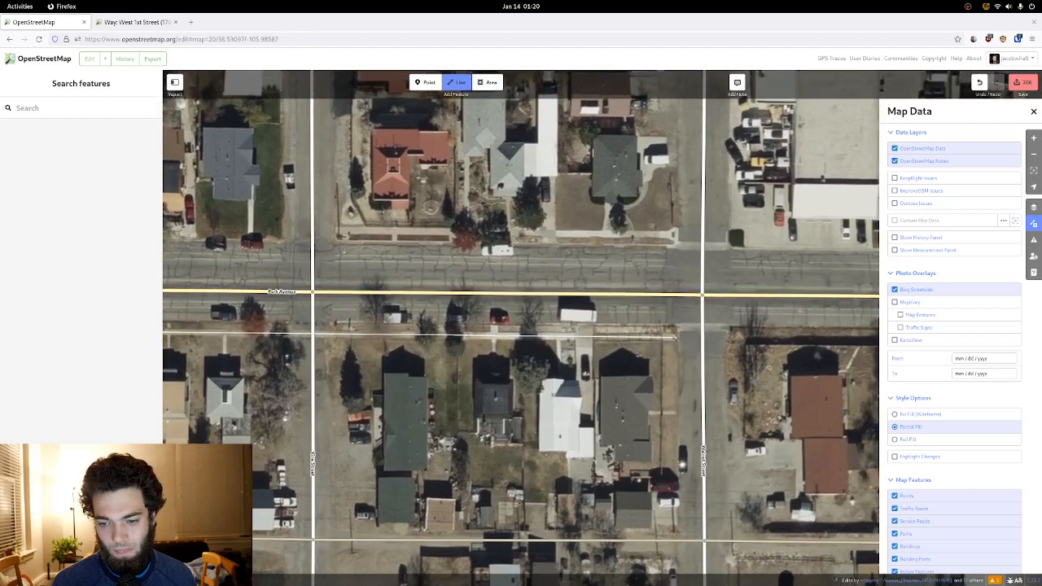
{"action": "double_click", "coordinate": [675, 336]}
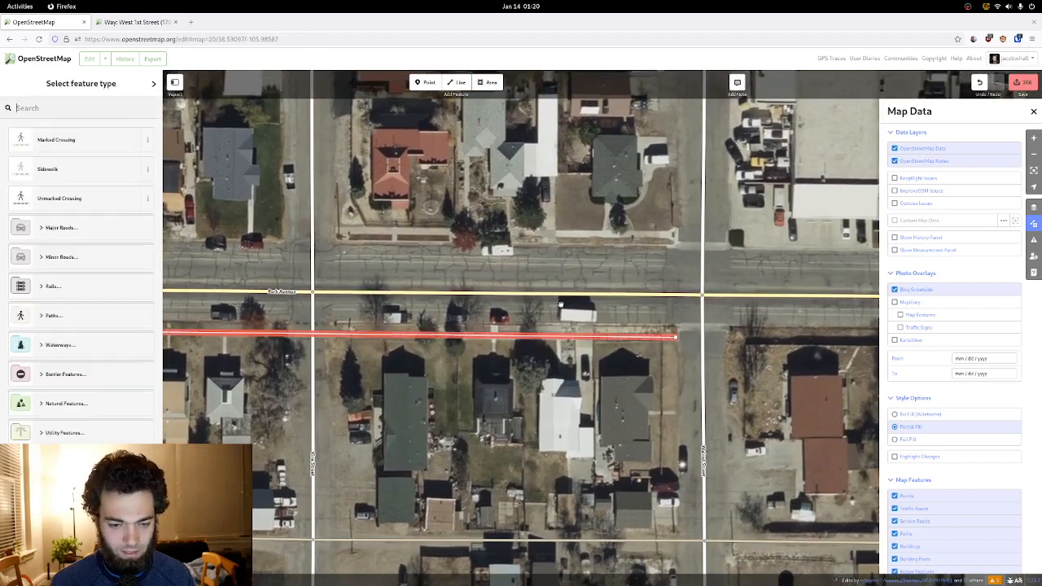
{"action": "left_click", "coordinate": [77, 168]}
{"action": "key", "text": "Escape"}
- Select the newly drawn sidewalk south of Park Avenue and delete it
{"action": "left_click_drag", "start_coordinate": [288, 264], "coordinate": [500, 300]}
{"action": "left_click_drag", "start_coordinate": [275, 300], "coordinate": [467, 295]}
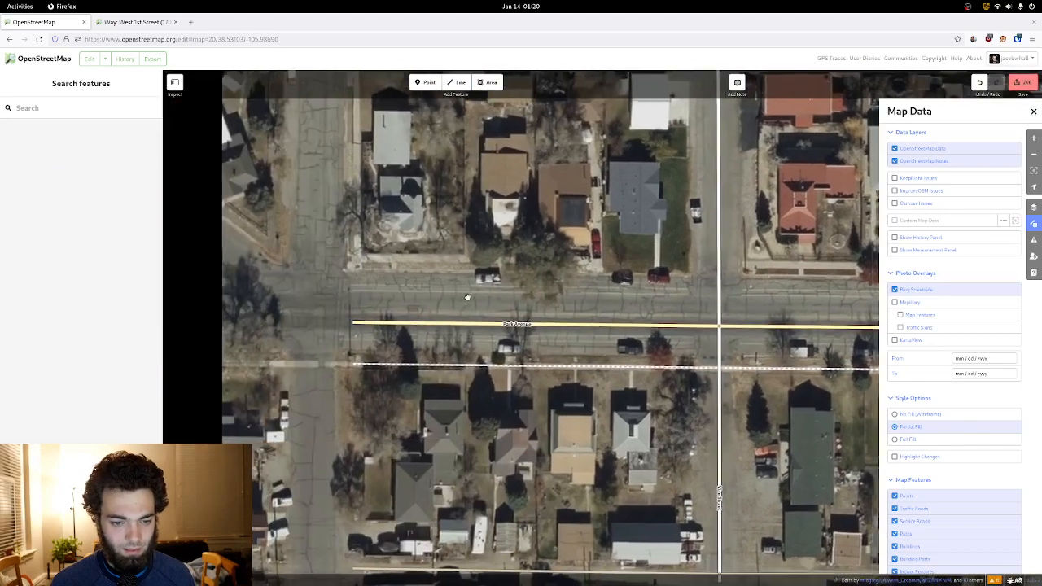
{"action": "left_click_drag", "start_coordinate": [295, 331], "coordinate": [587, 271]}
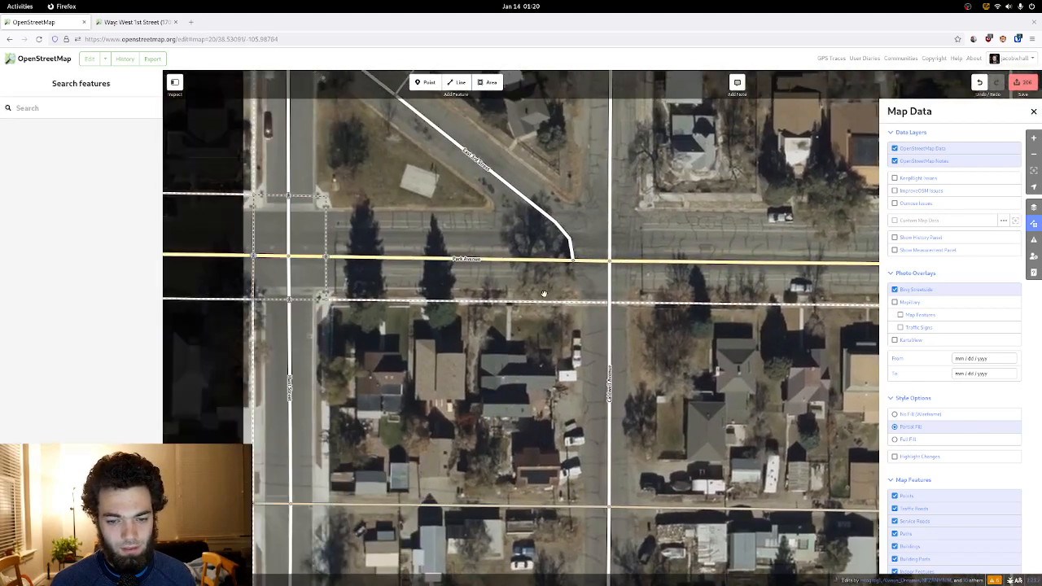
{"action": "left_click", "coordinate": [513, 303]}
{"action": "scroll", "coordinate": [573, 306], "scroll_direction": "up", "scroll_amount": 3}
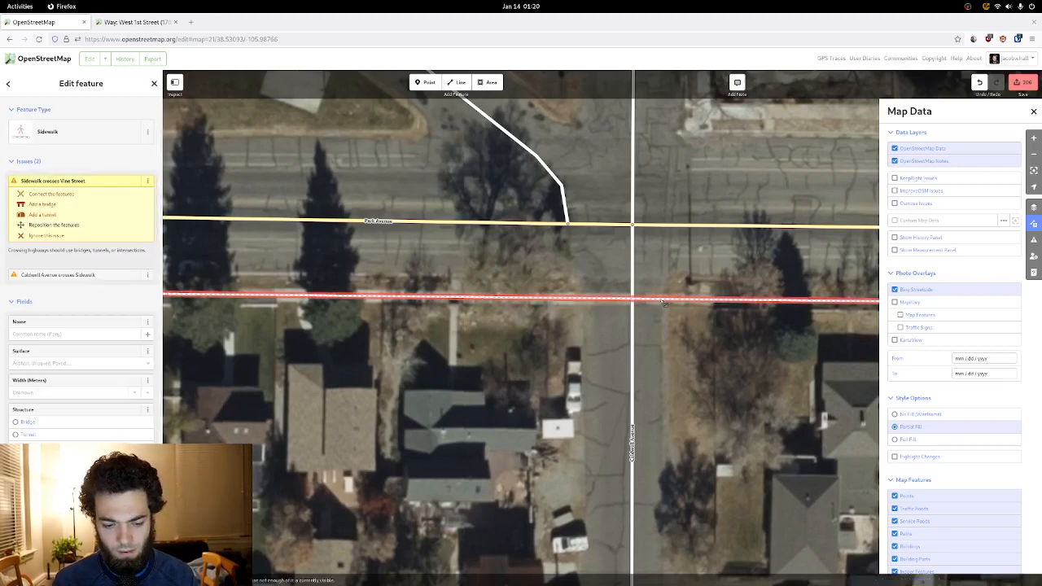
{"action": "scroll", "coordinate": [661, 306], "scroll_direction": "down", "scroll_amount": 5}
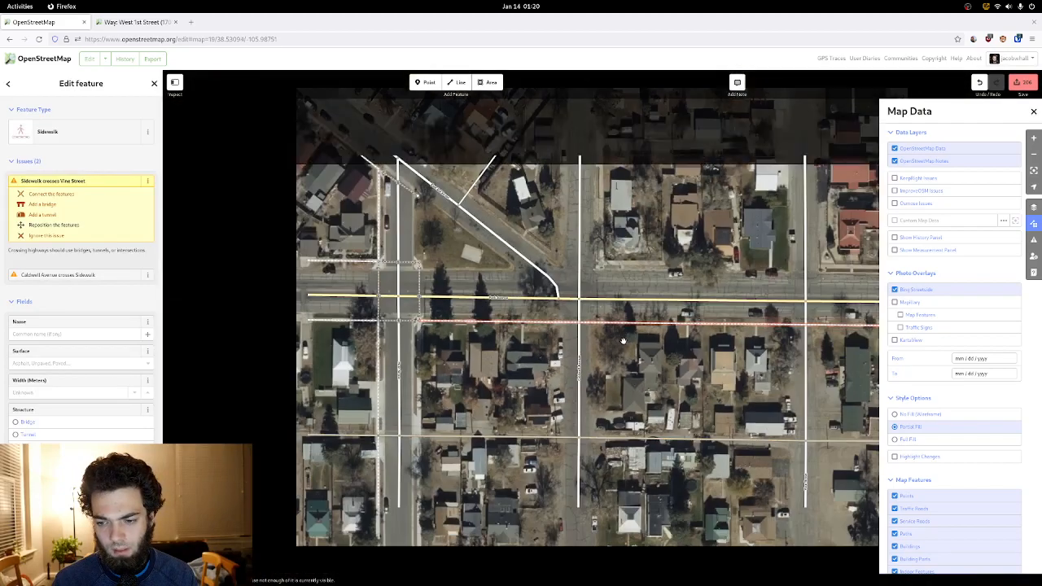
{"action": "scroll", "coordinate": [525, 353], "scroll_direction": "down", "scroll_amount": 3}
{"action": "key", "text": "Delete"}
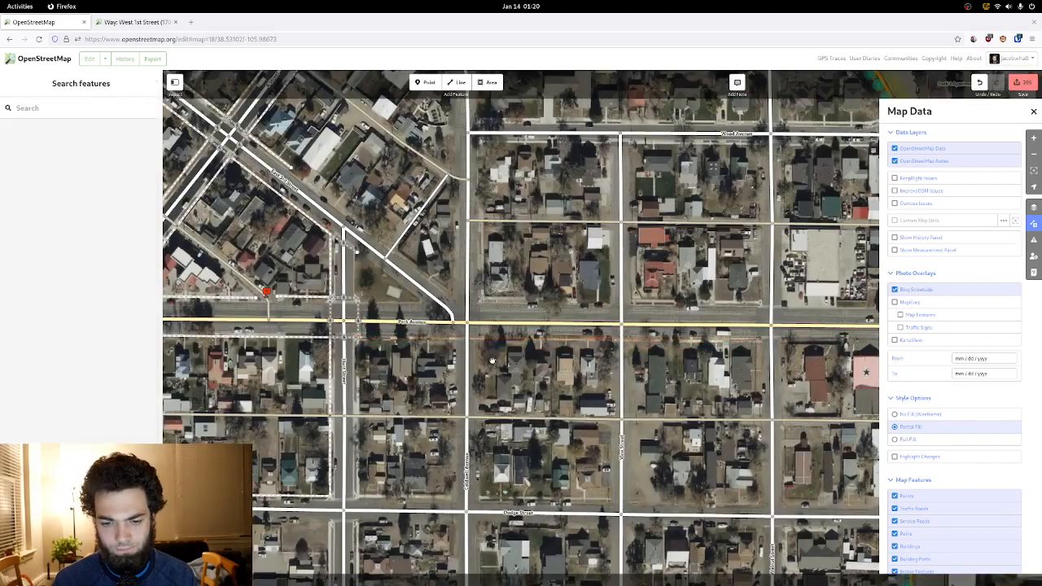
- Redraw the line along Park Avenue's south sidewalk, from the crossing corner west of Caldwell Avenue to the block end past Vine Street
{"action": "scroll", "coordinate": [491, 361], "scroll_direction": "up", "scroll_amount": 4}
{"action": "scroll", "coordinate": [454, 338], "scroll_direction": "up", "scroll_amount": 5}
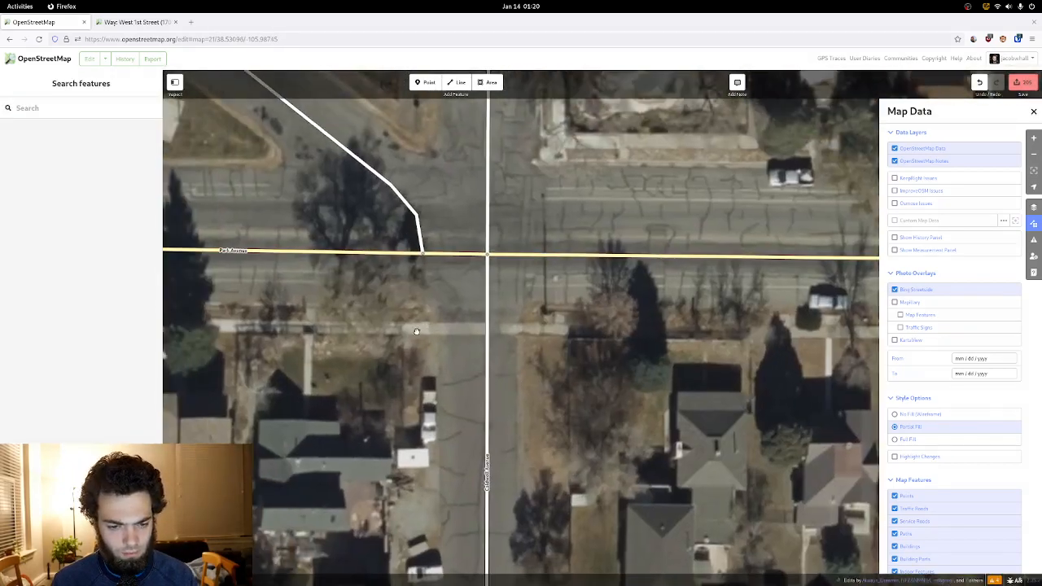
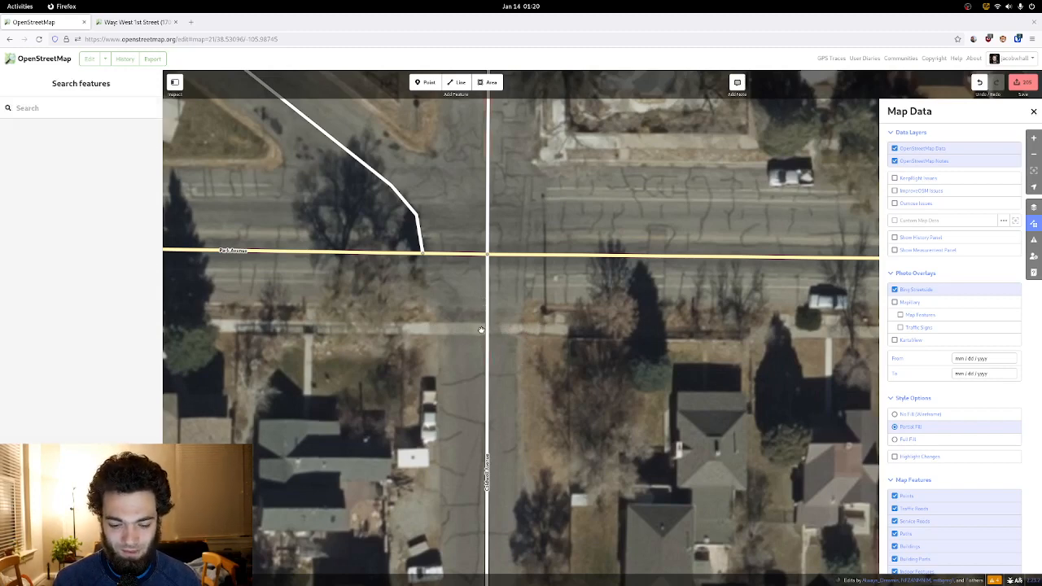
{"action": "left_click_drag", "start_coordinate": [481, 330], "coordinate": [478, 284]}
{"action": "scroll", "coordinate": [493, 294], "scroll_direction": "down", "scroll_amount": 3}
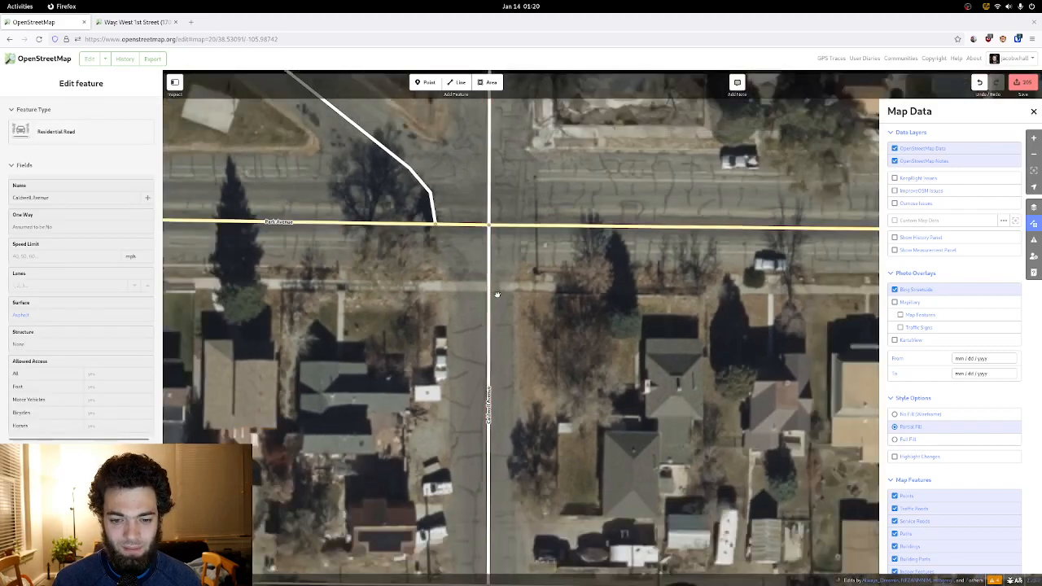
{"action": "left_click_drag", "start_coordinate": [430, 310], "coordinate": [481, 315]}
{"action": "left_click_drag", "start_coordinate": [428, 293], "coordinate": [445, 293]}
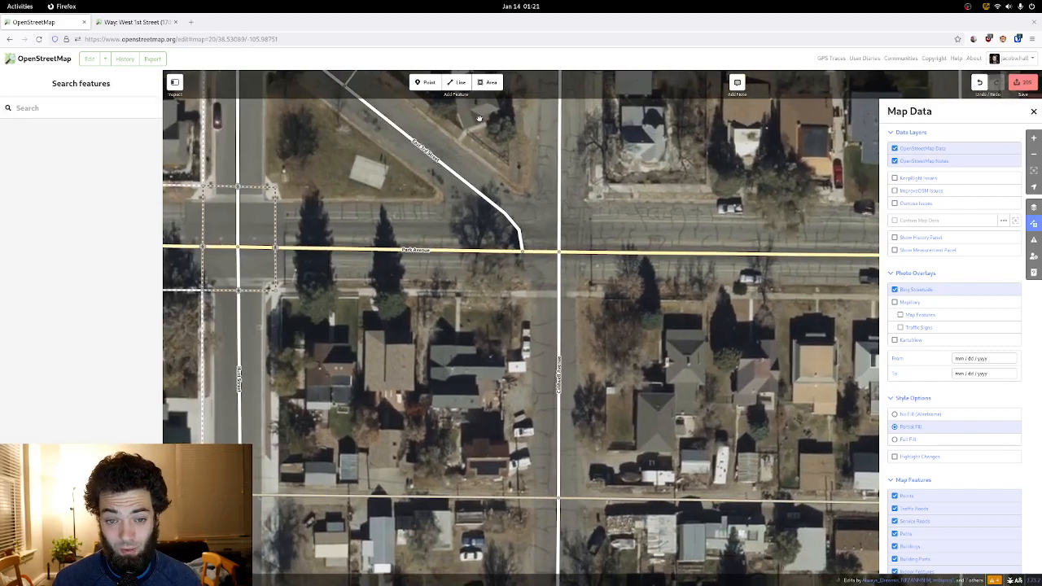
{"action": "left_click", "coordinate": [457, 82]}
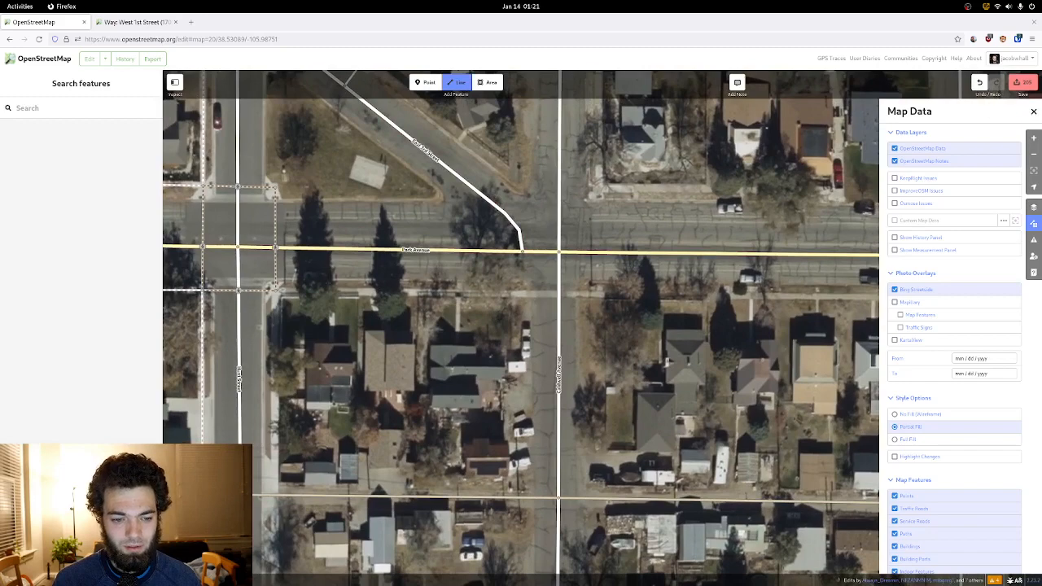
{"action": "left_click", "coordinate": [275, 291]}
{"action": "left_click_drag", "start_coordinate": [549, 332], "coordinate": [270, 362]}
{"action": "left_click_drag", "start_coordinate": [680, 332], "coordinate": [382, 388]}
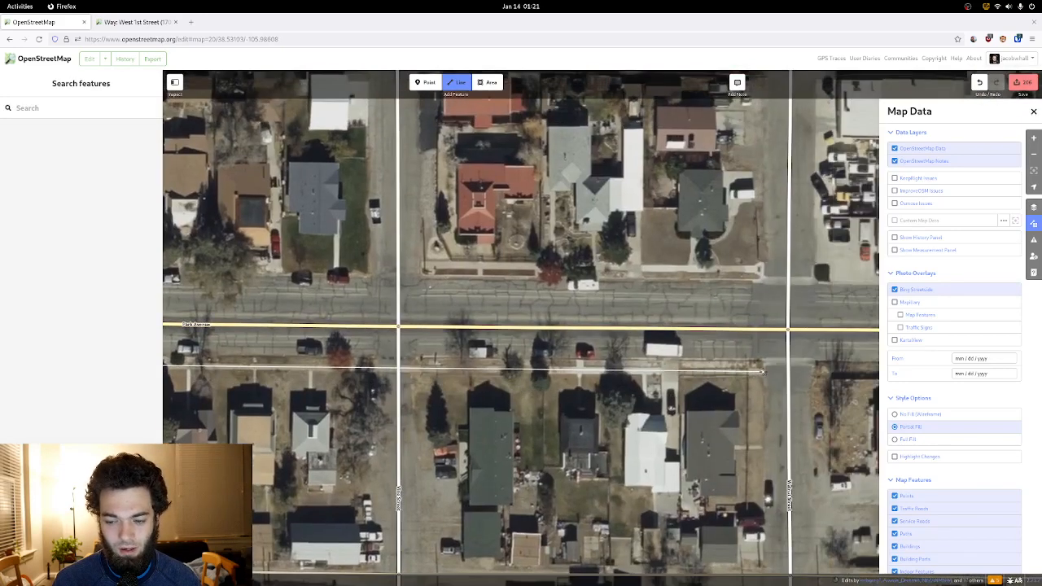
{"action": "double_click", "coordinate": [764, 371]}
- Set the feature type of the new line south of Park Avenue to Sidewalk
{"action": "left_click_drag", "start_coordinate": [521, 383], "coordinate": [737, 295]}
{"action": "left_click_drag", "start_coordinate": [251, 300], "coordinate": [419, 316]}
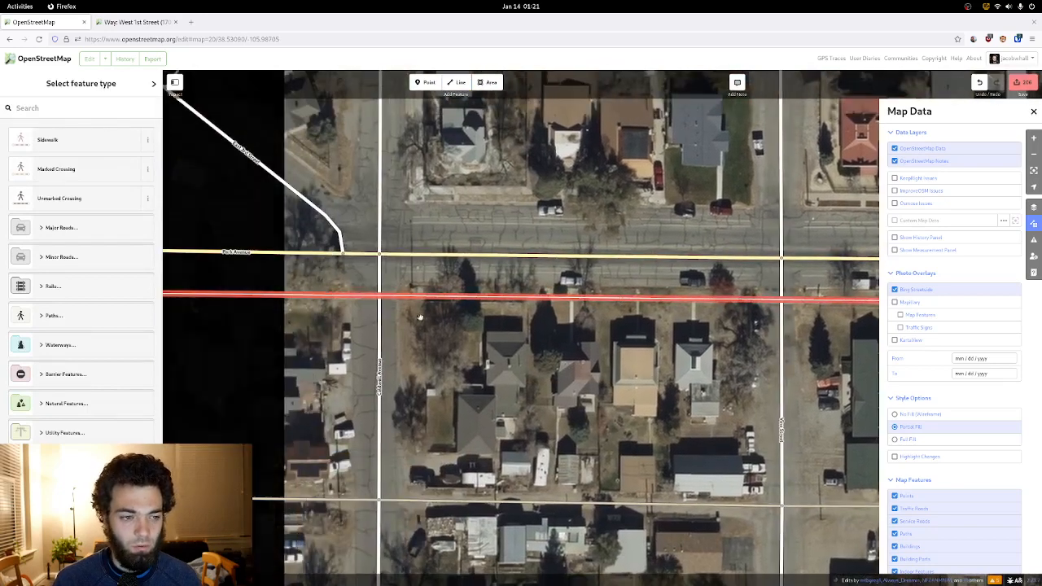
{"action": "left_click", "coordinate": [93, 142]}
{"action": "left_click", "coordinate": [95, 144]}
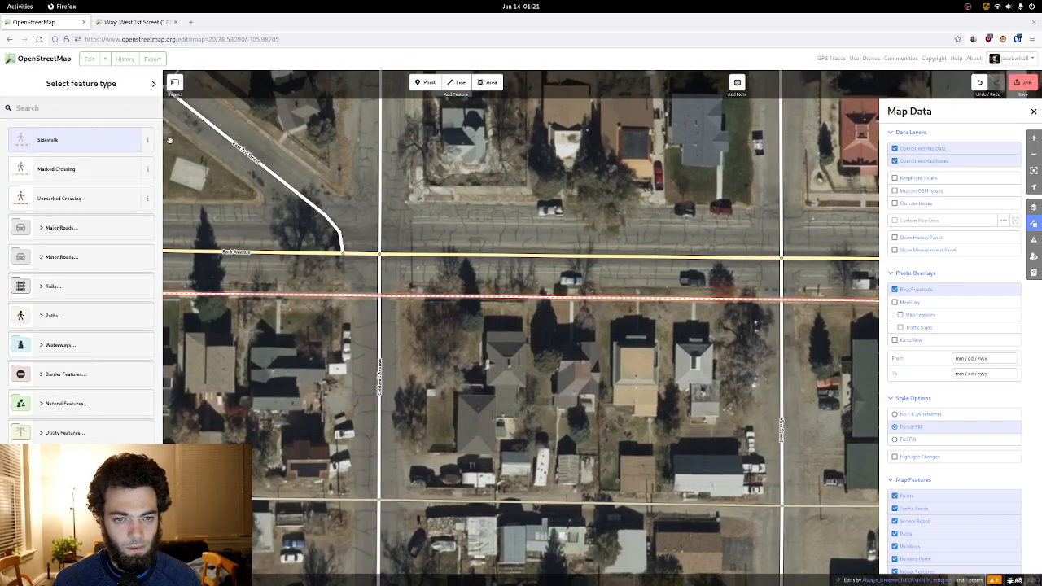
{"action": "left_click", "coordinate": [90, 139]}
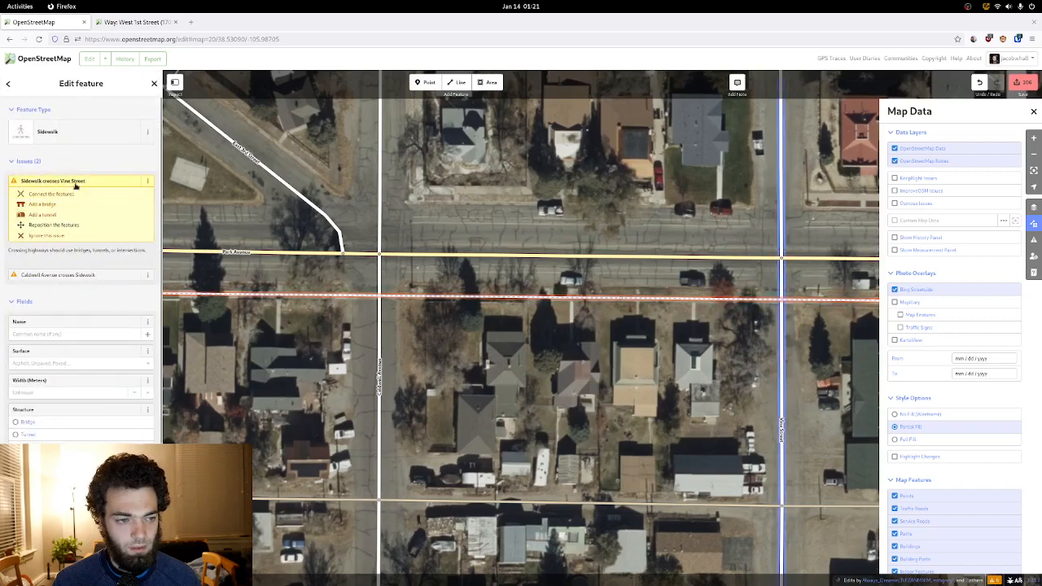
- Connect the sidewalk with Vine Street where they cross and make the shared point an Unmarked Crossing
{"action": "left_click", "coordinate": [76, 181]}
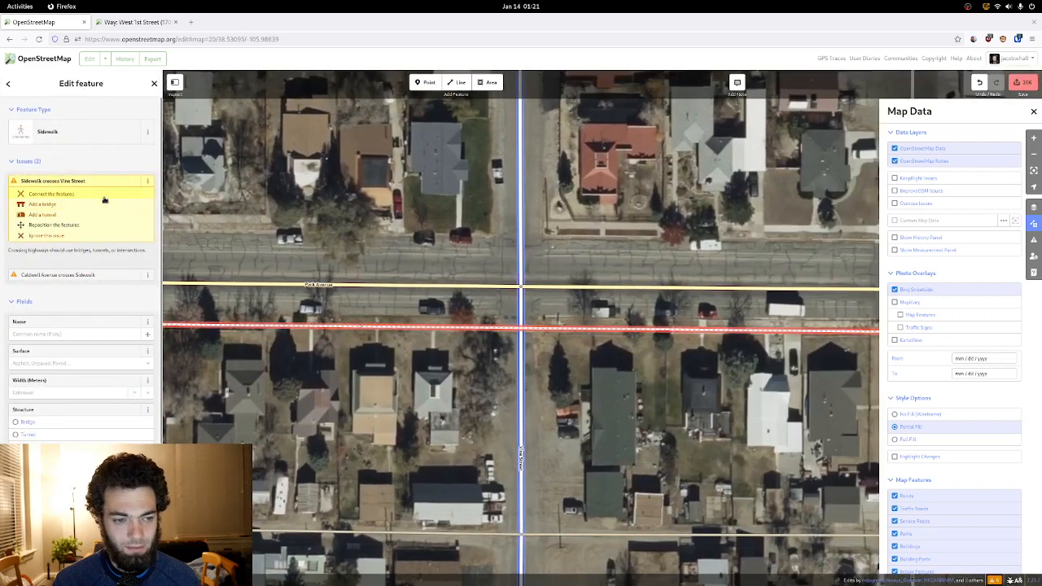
{"action": "left_click", "coordinate": [104, 200]}
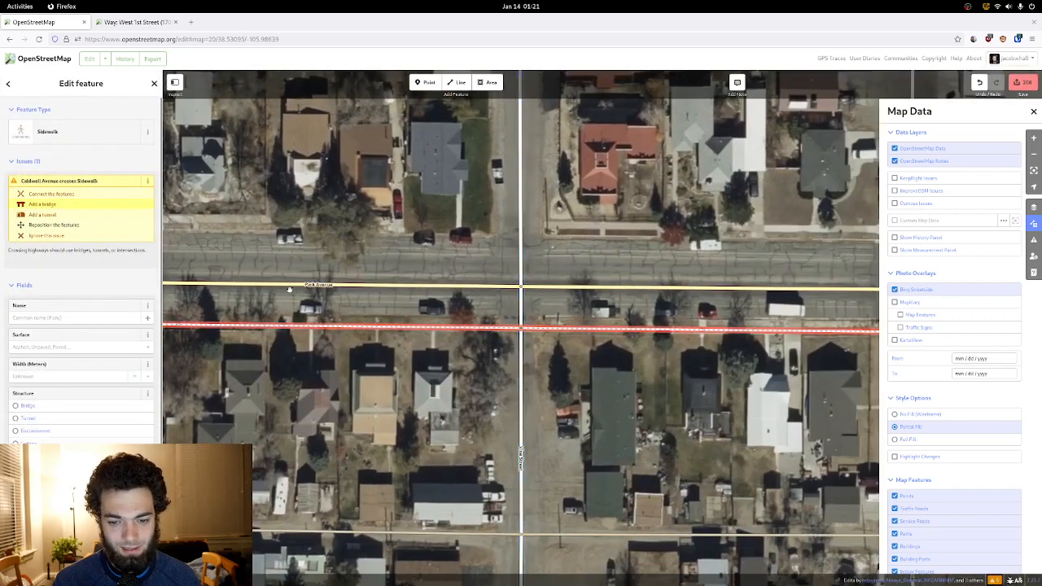
{"action": "left_click", "coordinate": [524, 334]}
{"action": "left_click", "coordinate": [96, 134]}
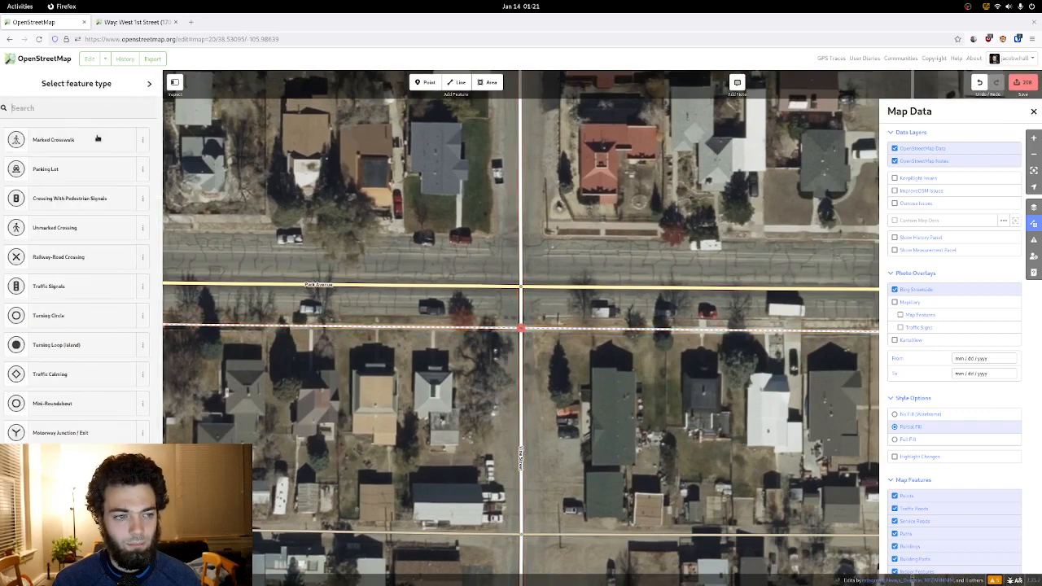
{"action": "left_click", "coordinate": [98, 139]}
{"action": "left_click", "coordinate": [98, 133]}
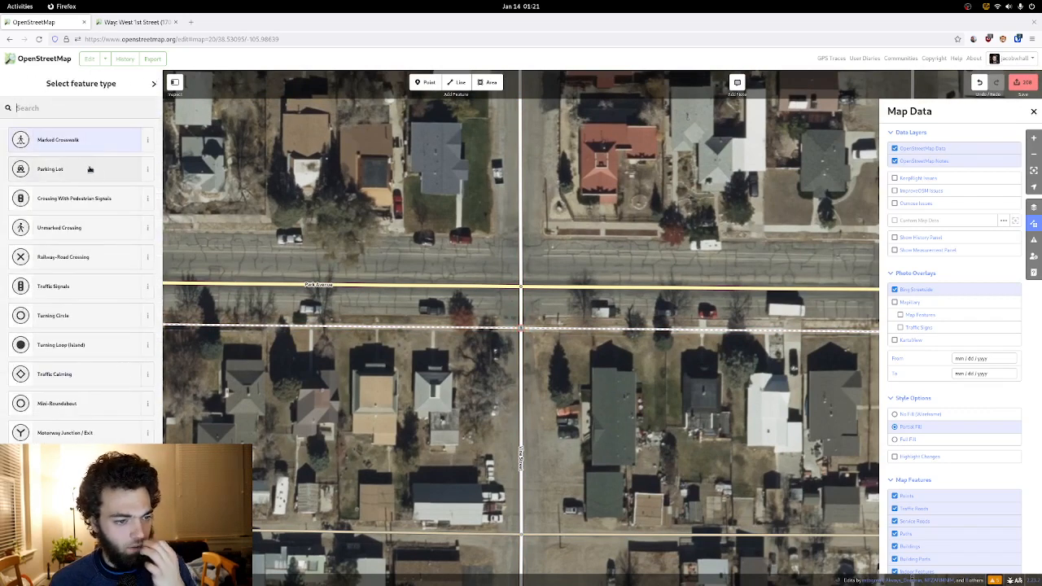
{"action": "left_click", "coordinate": [90, 231]}
{"action": "left_click", "coordinate": [537, 351]}
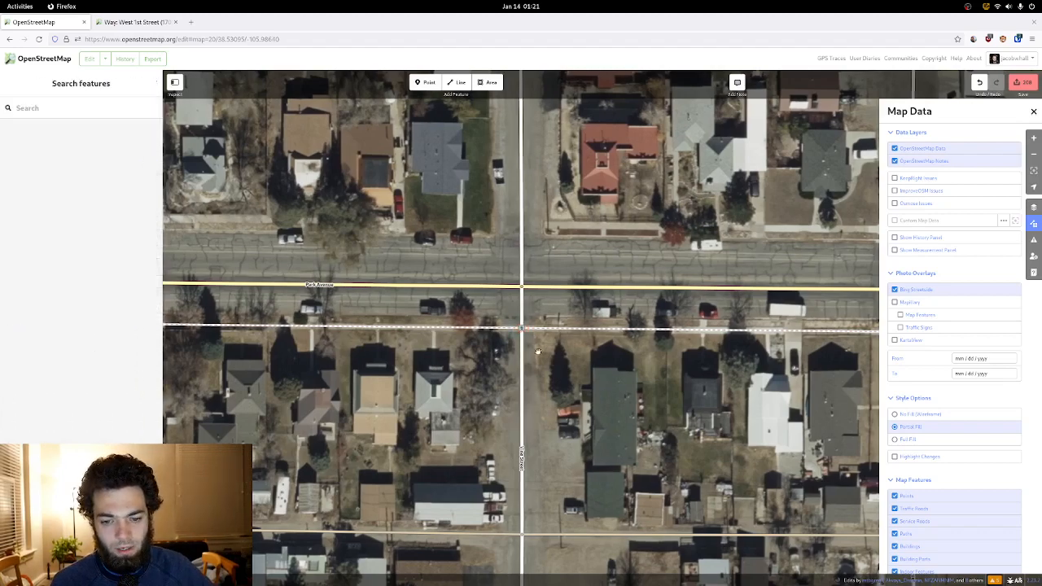
{"action": "scroll", "coordinate": [538, 352], "scroll_direction": "up", "scroll_amount": 3}
{"action": "left_click", "coordinate": [534, 311]}
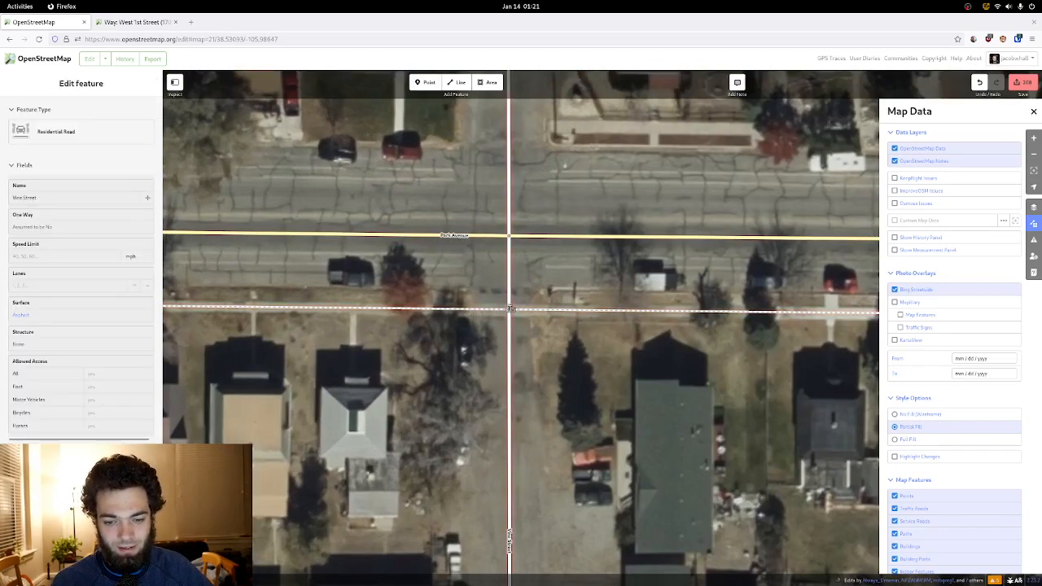
{"action": "scroll", "coordinate": [511, 316], "scroll_direction": "down", "scroll_amount": 5}
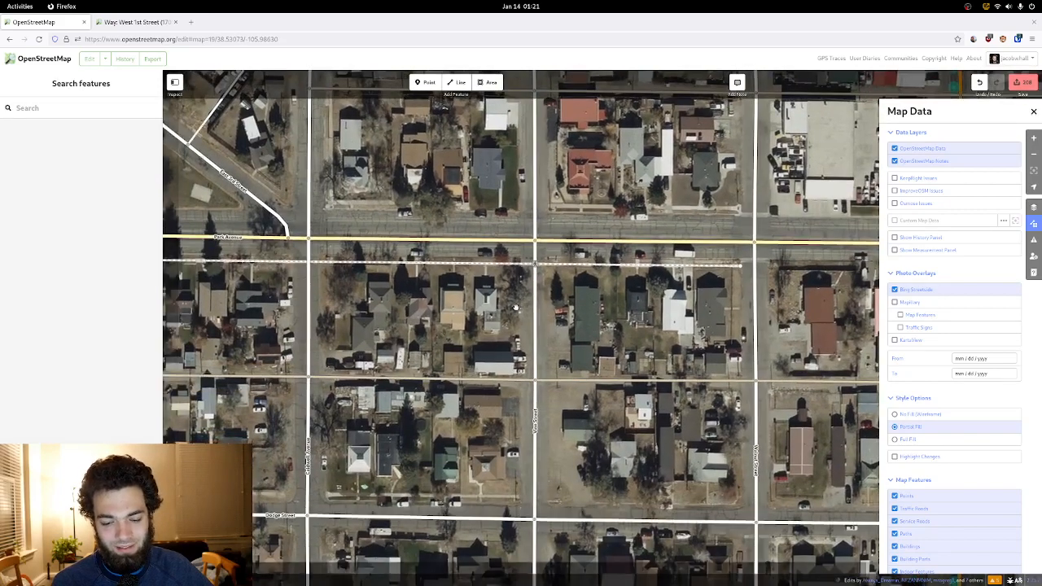
- Connect the sidewalk with Caldwell Avenue where they cross and set that junction point to Unmarked Crossing
{"action": "left_click_drag", "start_coordinate": [523, 307], "coordinate": [586, 298]}
{"action": "left_click_drag", "start_coordinate": [373, 285], "coordinate": [467, 357]}
{"action": "scroll", "coordinate": [464, 313], "scroll_direction": "up", "scroll_amount": 3}
{"action": "left_click", "coordinate": [384, 295]}
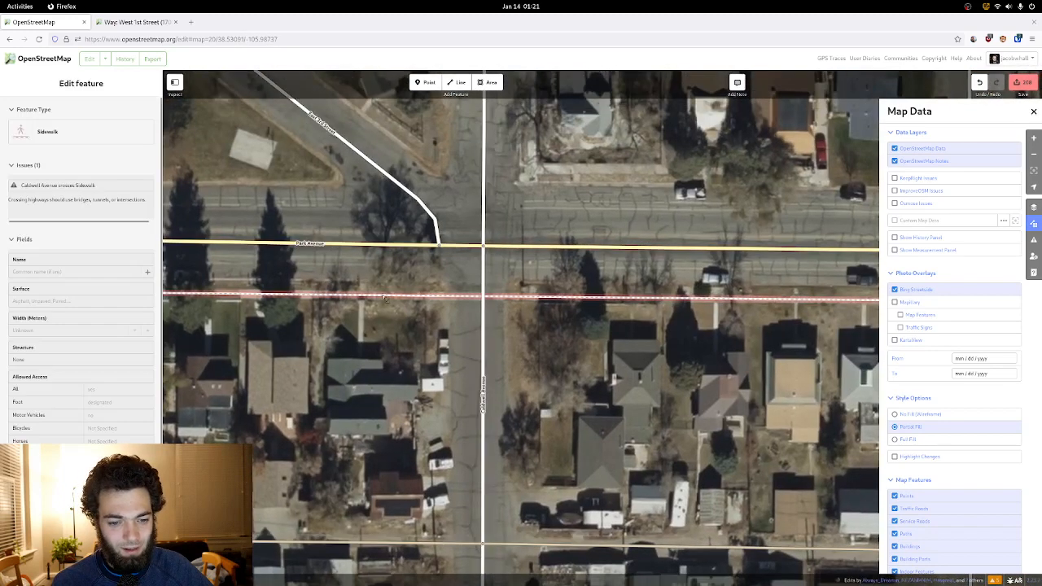
{"action": "left_click", "coordinate": [101, 187]}
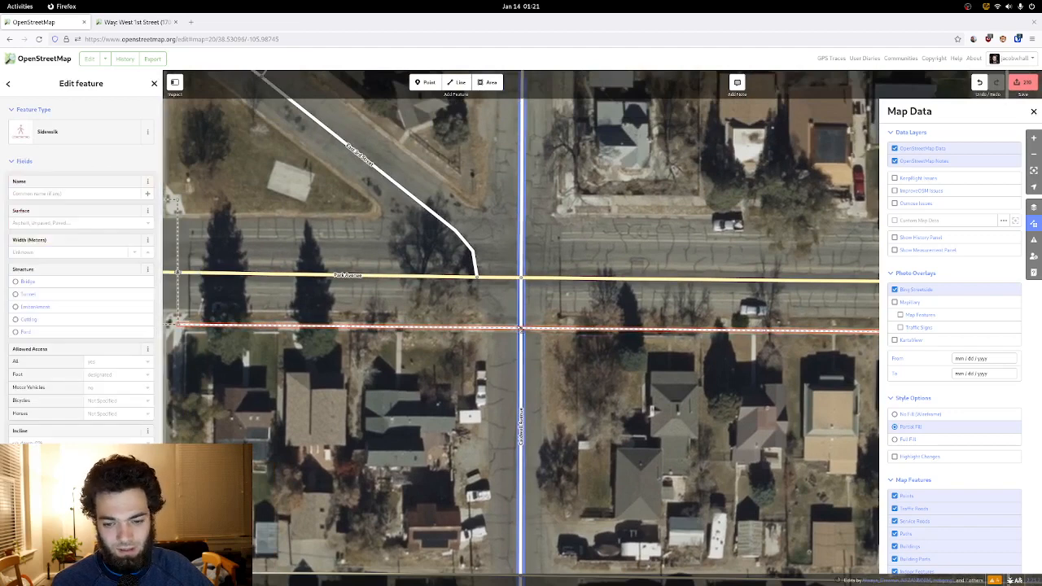
{"action": "left_click", "coordinate": [522, 328]}
{"action": "left_click", "coordinate": [91, 142]}
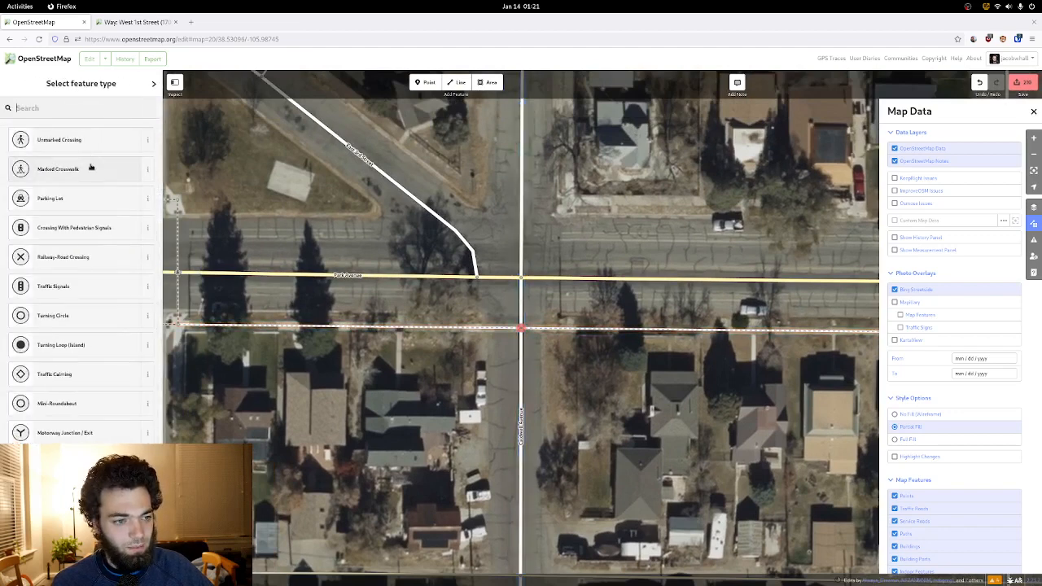
{"action": "left_click", "coordinate": [88, 139]}
{"action": "left_click", "coordinate": [388, 411]}
{"action": "left_click_drag", "start_coordinate": [416, 413], "coordinate": [376, 441]}
{"action": "left_click_drag", "start_coordinate": [522, 414], "coordinate": [496, 395]}
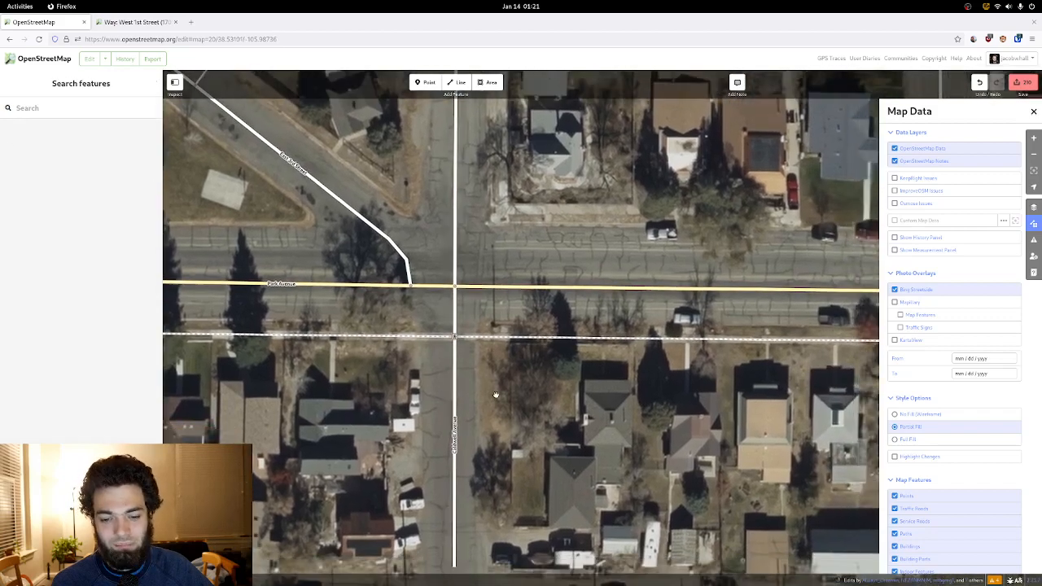
{"action": "scroll", "coordinate": [499, 394], "scroll_direction": "down", "scroll_amount": 5}
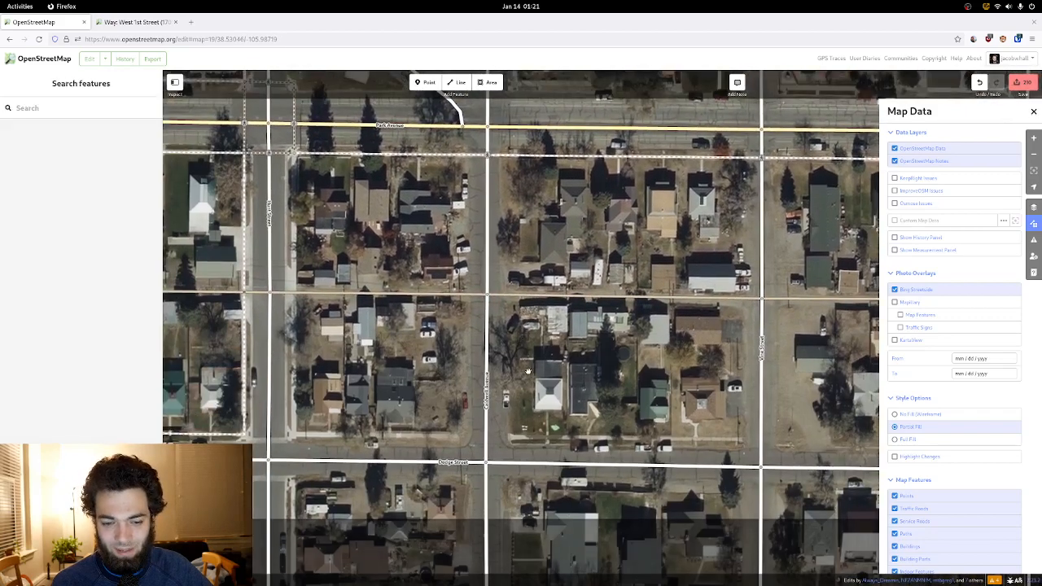
- Split the sidewalk at its corner northwest of the Dodge Street intersection one block west of Caldwell Avenue and disconnect the two parts
{"action": "left_click_drag", "start_coordinate": [528, 372], "coordinate": [577, 333]}
{"action": "left_click_drag", "start_coordinate": [571, 292], "coordinate": [723, 316]}
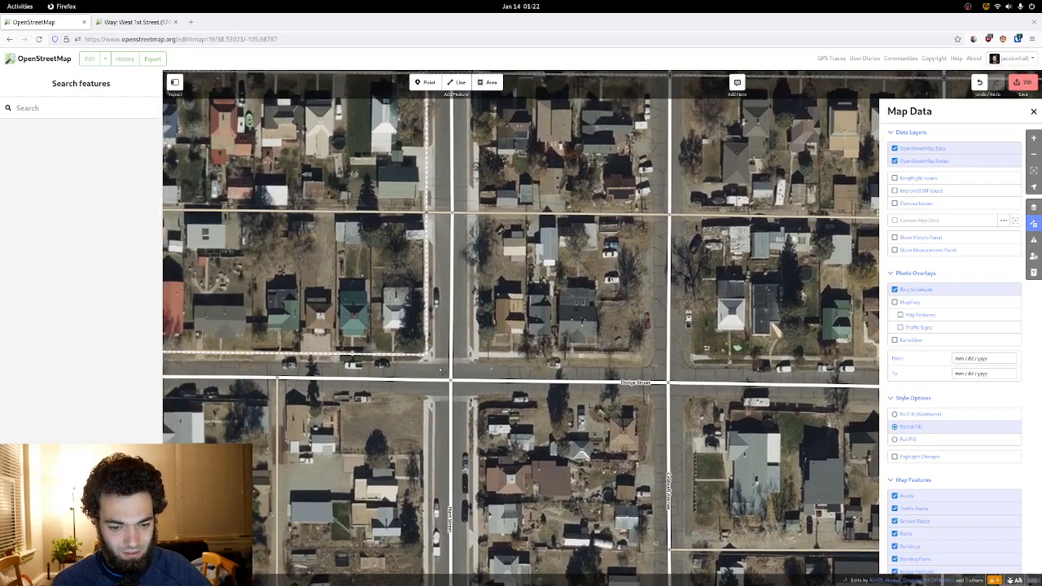
{"action": "scroll", "coordinate": [435, 368], "scroll_direction": "up", "scroll_amount": 5}
{"action": "left_click", "coordinate": [413, 327]}
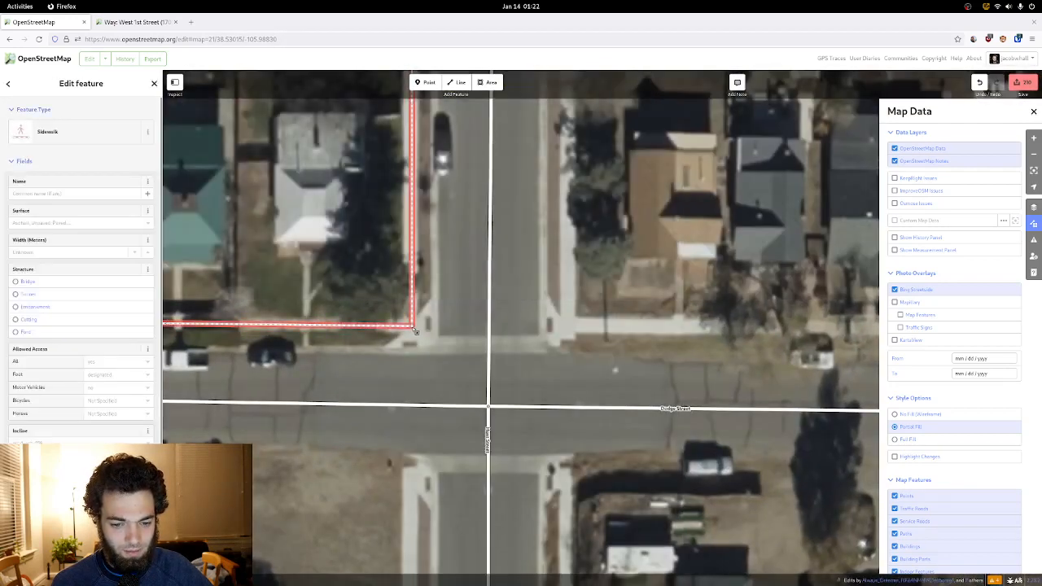
{"action": "right_click", "coordinate": [415, 328]}
{"action": "left_click", "coordinate": [422, 372]}
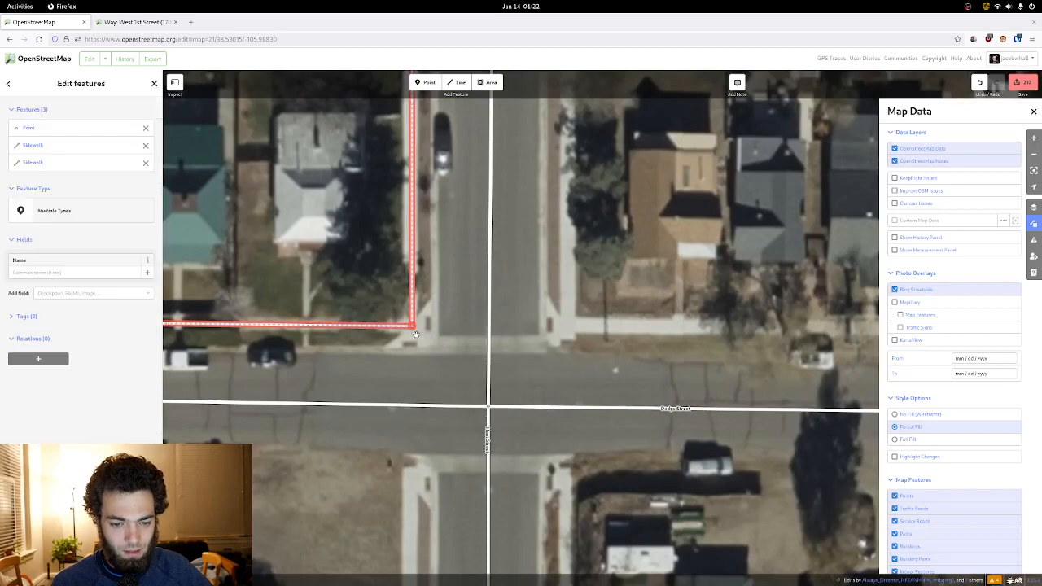
{"action": "left_click", "coordinate": [414, 328]}
{"action": "right_click", "coordinate": [414, 329]}
{"action": "left_click", "coordinate": [422, 340]}
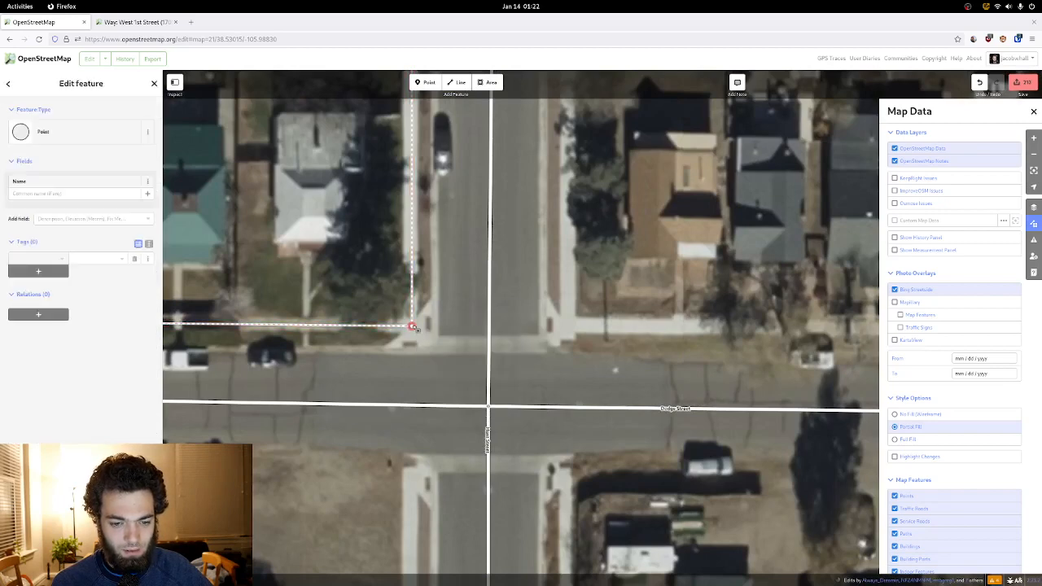
- Extend the two separated sidewalk ends to the curb ramps, one east toward the cross street and one south toward Dodge Street
{"action": "key", "text": "Escape"}
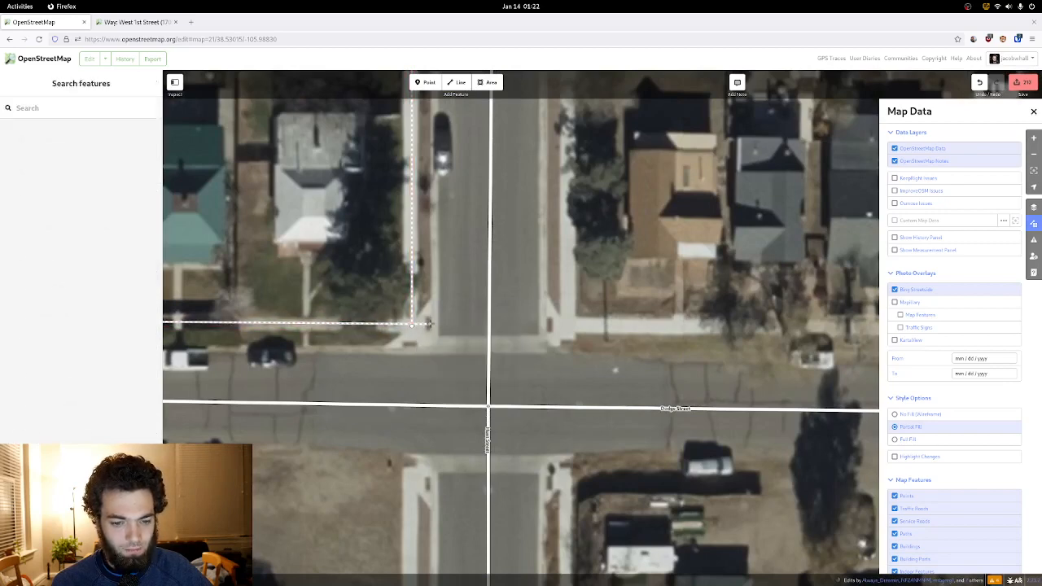
{"action": "left_click_drag", "start_coordinate": [430, 324], "coordinate": [413, 345]}
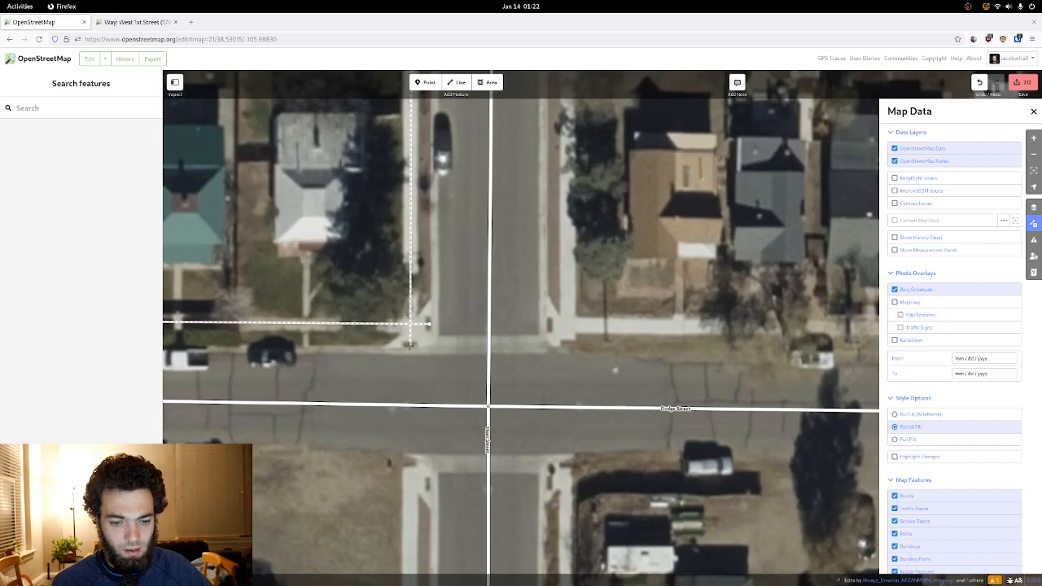
{"action": "left_click", "coordinate": [410, 342]}
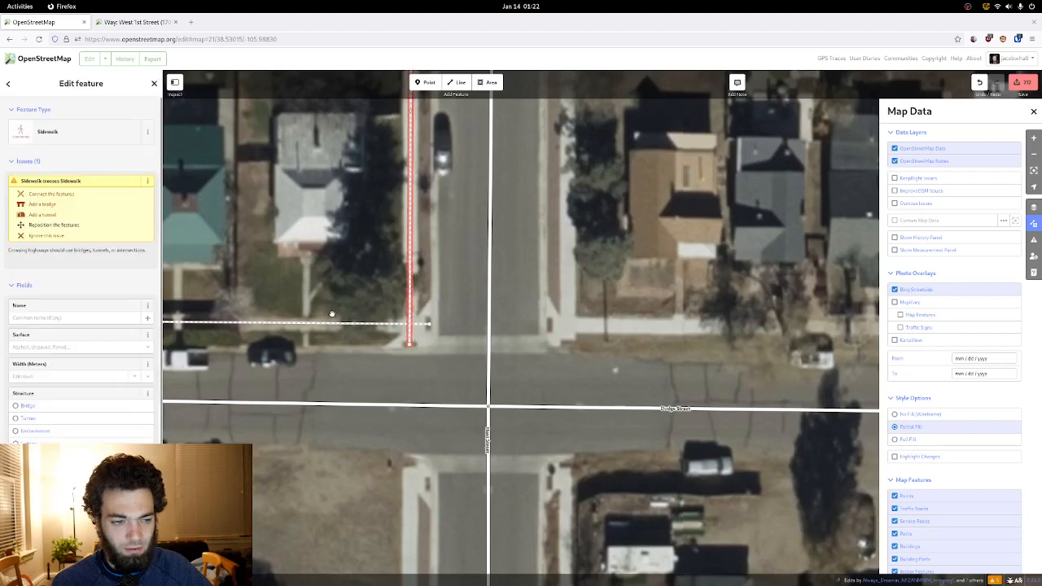
- Draw an Unmarked Crossing eastward over the cross street just north of Dodge Street and connect it with the road
{"action": "left_click", "coordinate": [459, 83]}
{"action": "left_click", "coordinate": [429, 324]}
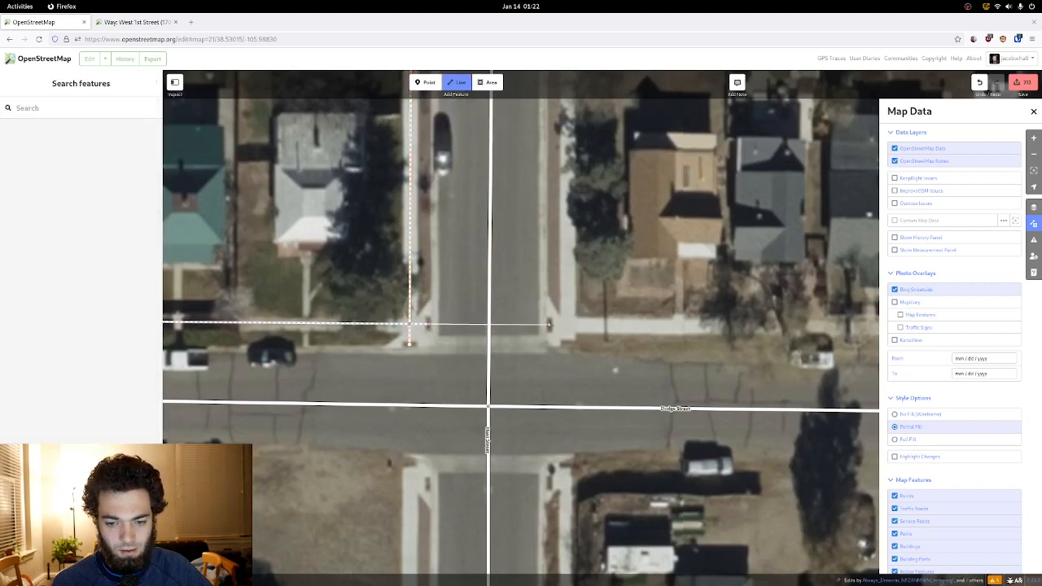
{"action": "double_click", "coordinate": [550, 326]}
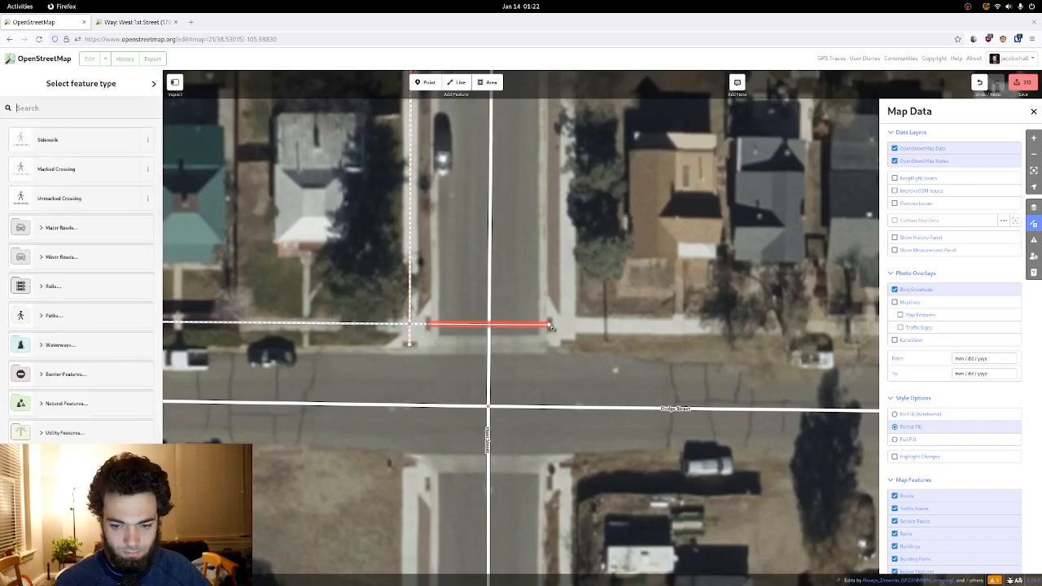
{"action": "left_click", "coordinate": [81, 200]}
{"action": "left_click", "coordinate": [71, 195]}
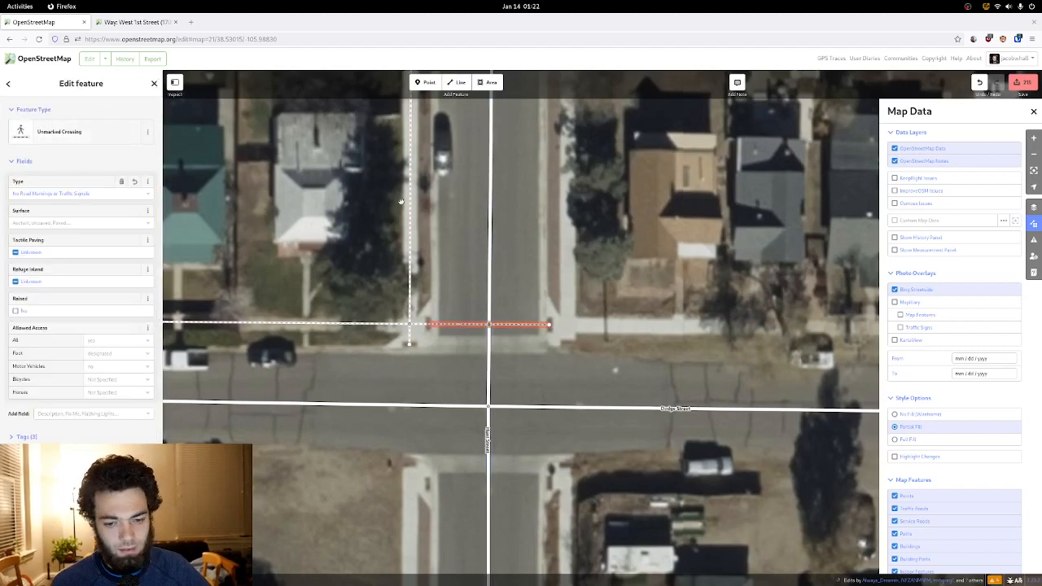
- Draw an Unmarked Crossing southward over Dodge Street from the sidewalk end to the opposite corner and connect it with the road
{"action": "left_click", "coordinate": [459, 83]}
{"action": "left_click", "coordinate": [410, 344]}
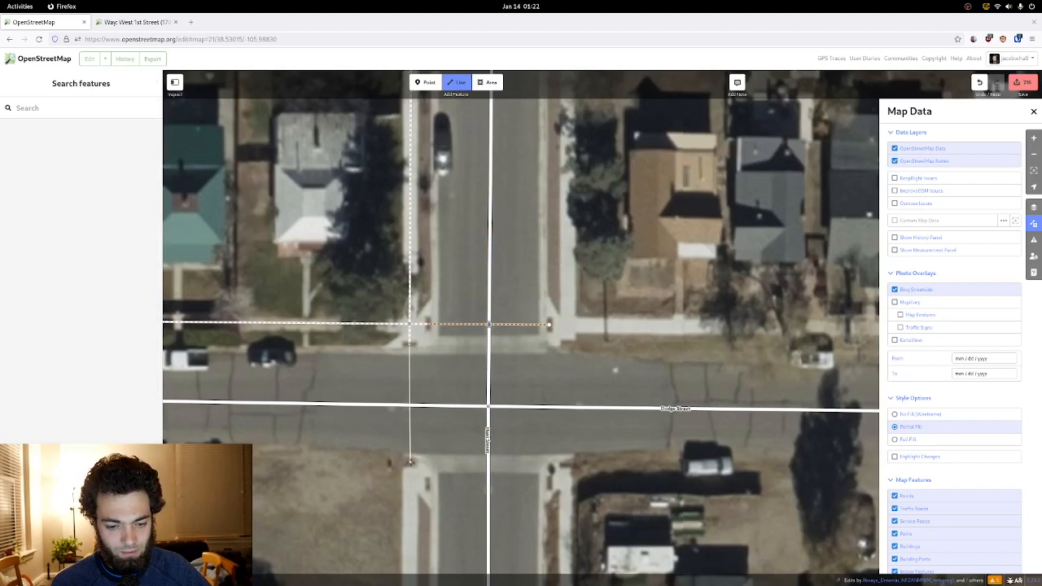
{"action": "double_click", "coordinate": [410, 461]}
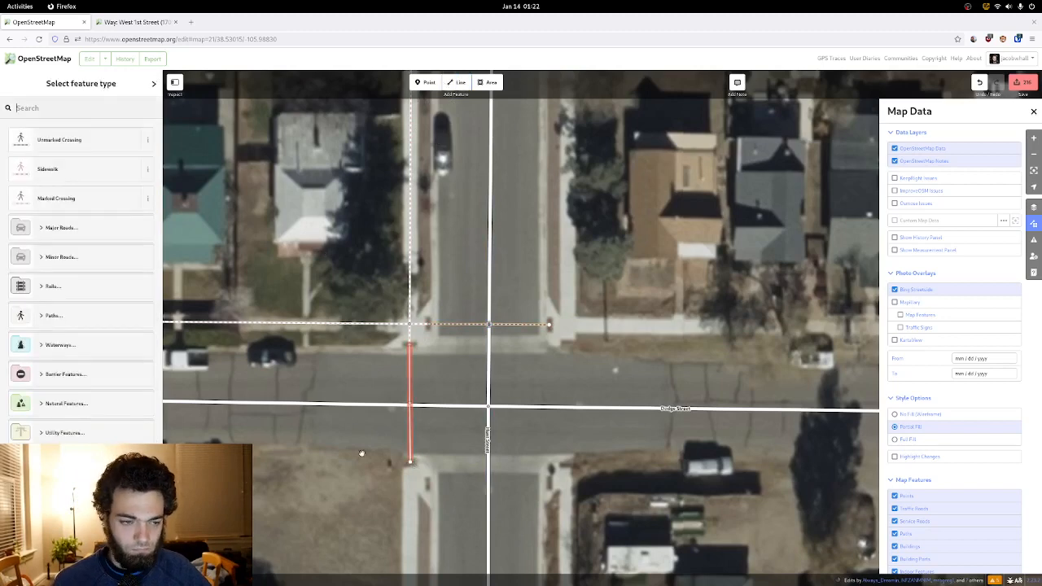
{"action": "left_click", "coordinate": [52, 135]}
{"action": "left_click", "coordinate": [84, 198]}
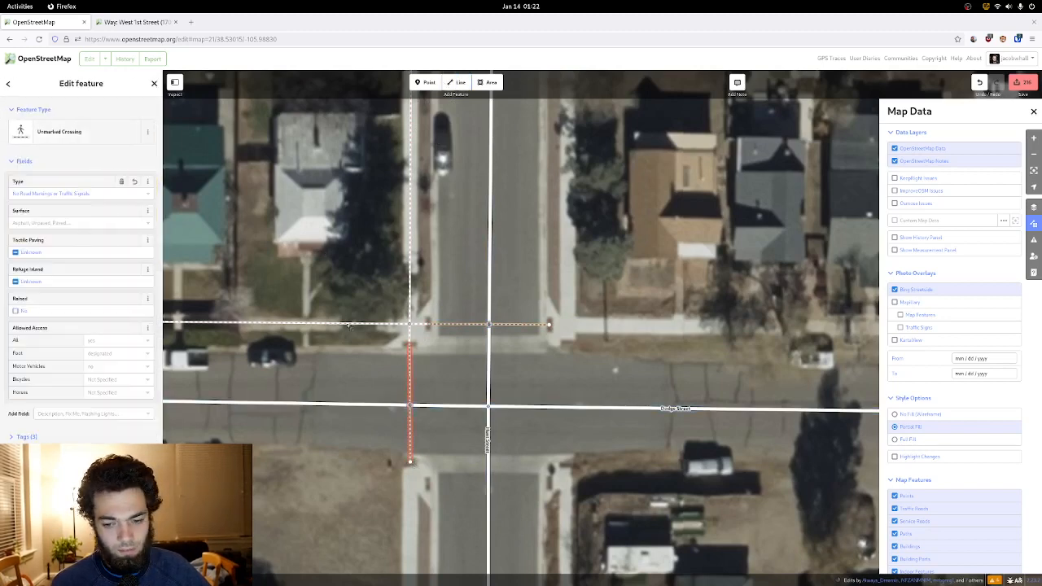
- Review the mapped sidewalks and crossings from Dodge Street and Park Avenue northwest to the blocks around East 2nd and East 3rd Streets
{"action": "scroll", "coordinate": [434, 315], "scroll_direction": "down", "scroll_amount": 3}
{"action": "left_click", "coordinate": [411, 298]}
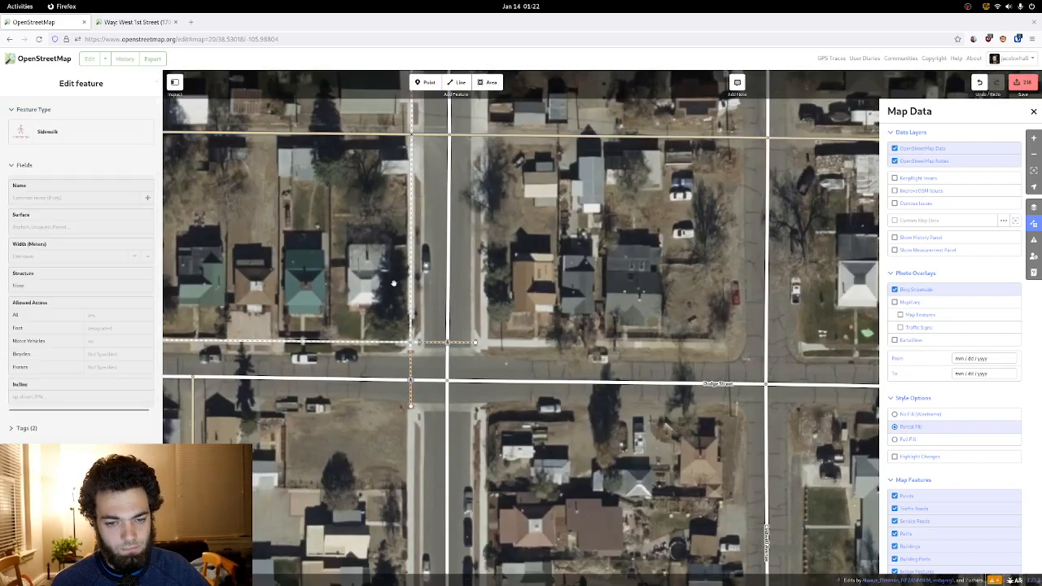
{"action": "left_click", "coordinate": [391, 282]}
{"action": "left_click_drag", "start_coordinate": [389, 282], "coordinate": [578, 397]}
{"action": "scroll", "coordinate": [572, 394], "scroll_direction": "down", "scroll_amount": 3}
{"action": "left_click_drag", "start_coordinate": [495, 314], "coordinate": [517, 397]}
{"action": "scroll", "coordinate": [490, 345], "scroll_direction": "down", "scroll_amount": 3}
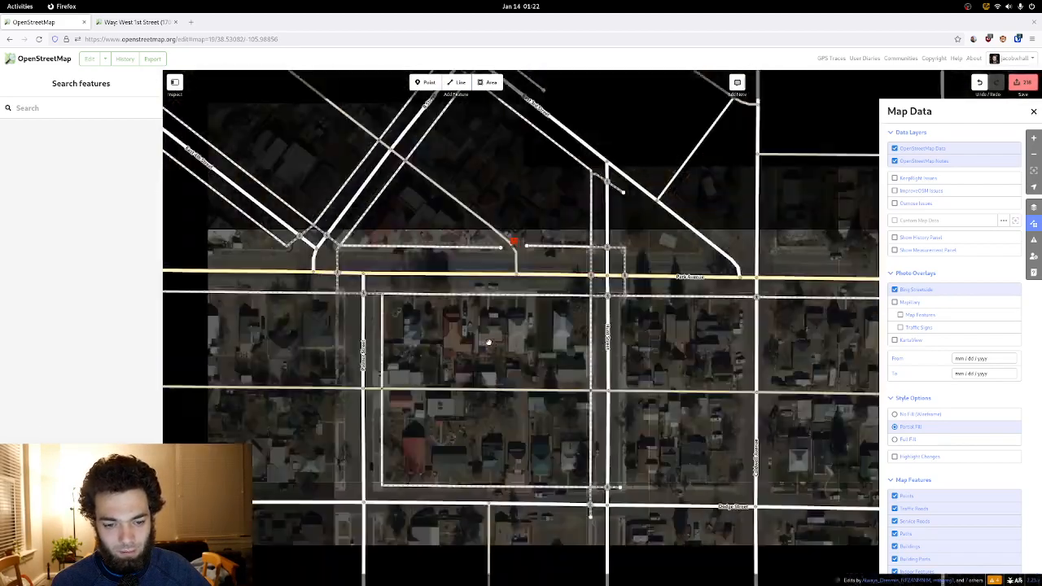
{"action": "left_click_drag", "start_coordinate": [488, 344], "coordinate": [533, 426]}
{"action": "left_click_drag", "start_coordinate": [533, 296], "coordinate": [515, 406]}
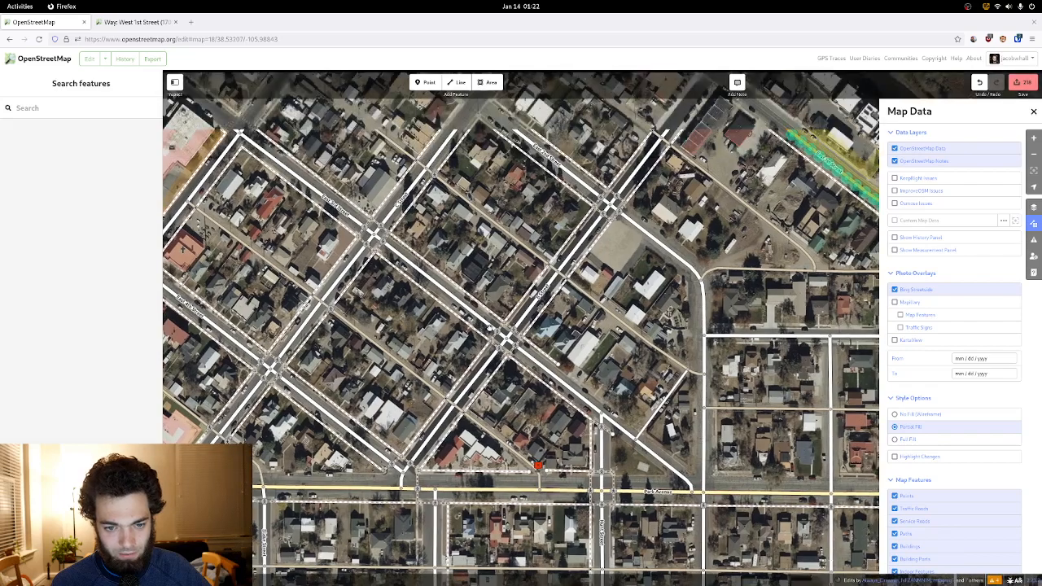
{"action": "left_click_drag", "start_coordinate": [460, 241], "coordinate": [549, 377]}
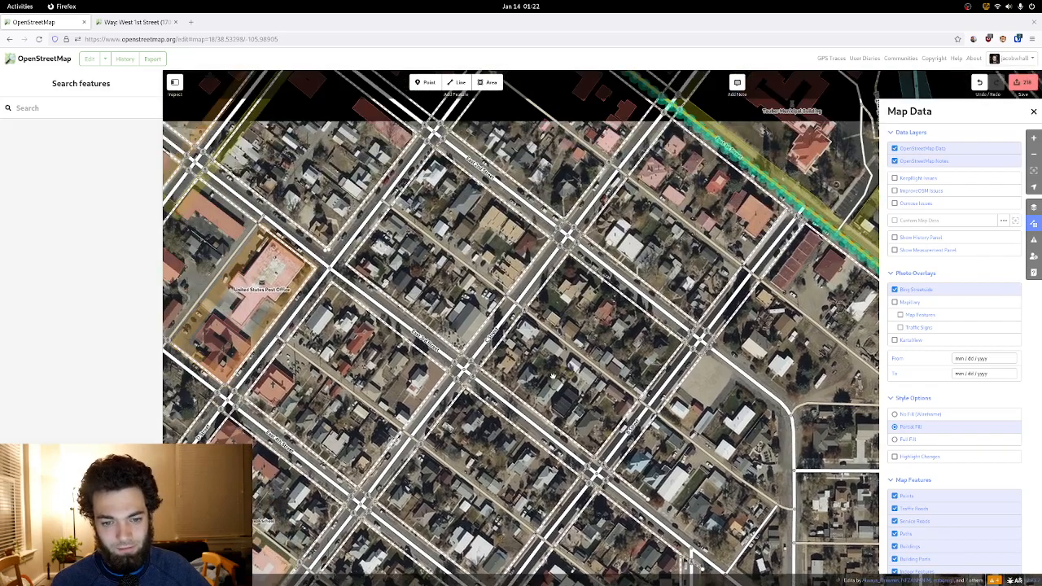
{"action": "scroll", "coordinate": [458, 302], "scroll_direction": "down", "scroll_amount": 1}
{"action": "left_click_drag", "start_coordinate": [457, 300], "coordinate": [500, 364]}
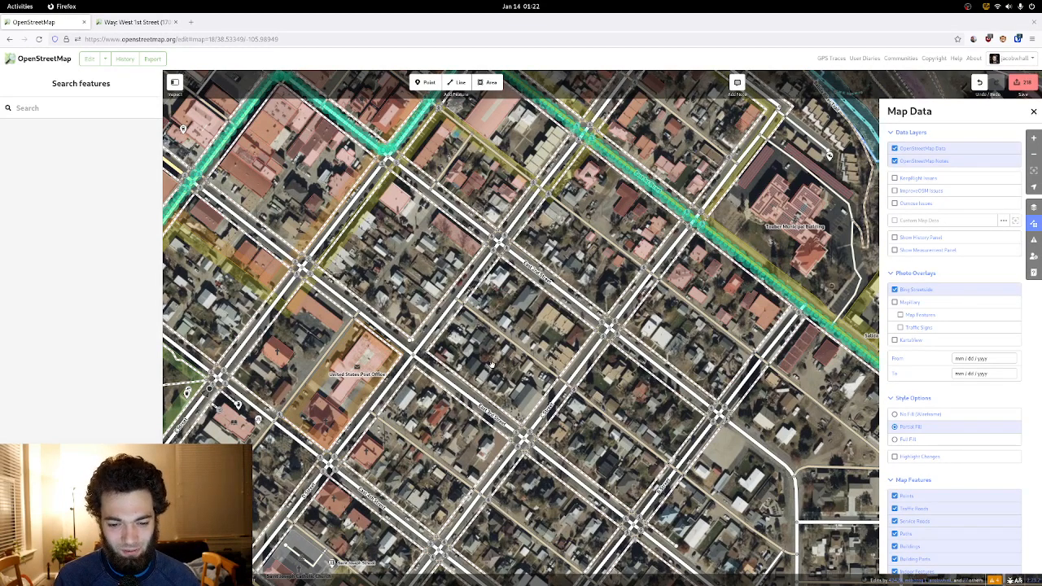
{"action": "scroll", "coordinate": [490, 362], "scroll_direction": "up", "scroll_amount": 3}
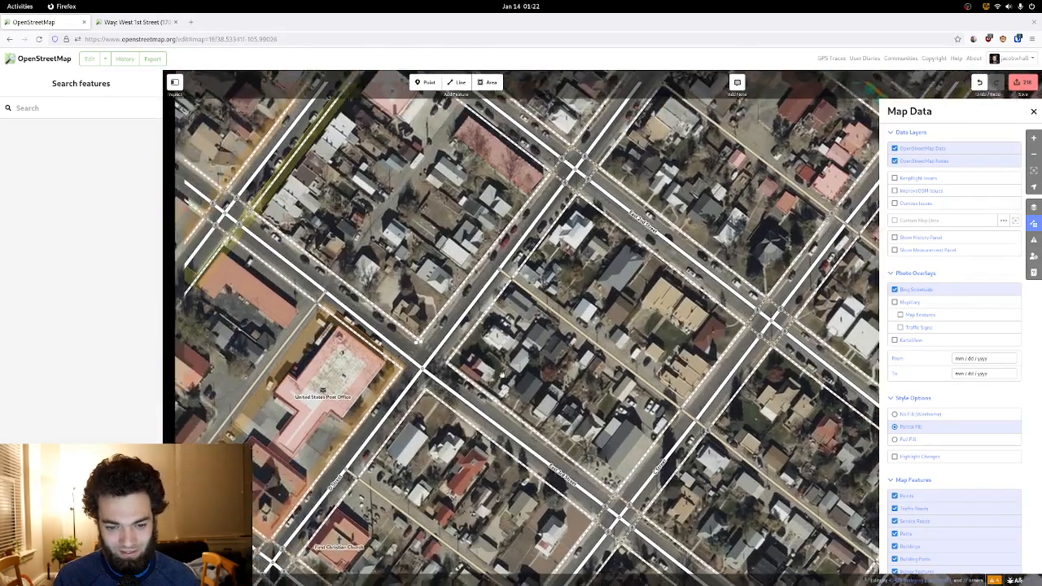
{"action": "left_click_drag", "start_coordinate": [502, 376], "coordinate": [534, 371]}
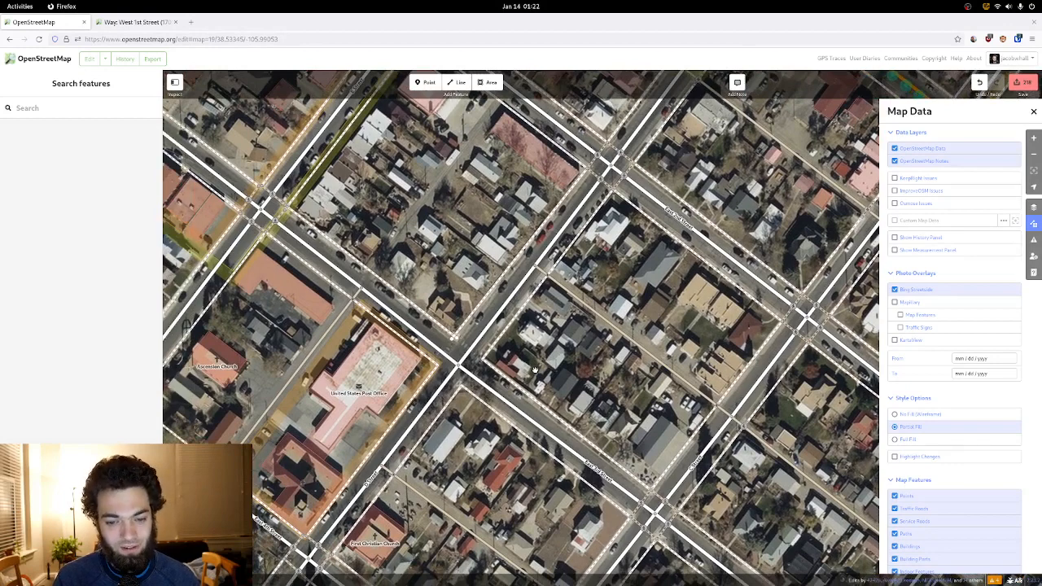
{"action": "left_click_drag", "start_coordinate": [552, 367], "coordinate": [513, 407]}
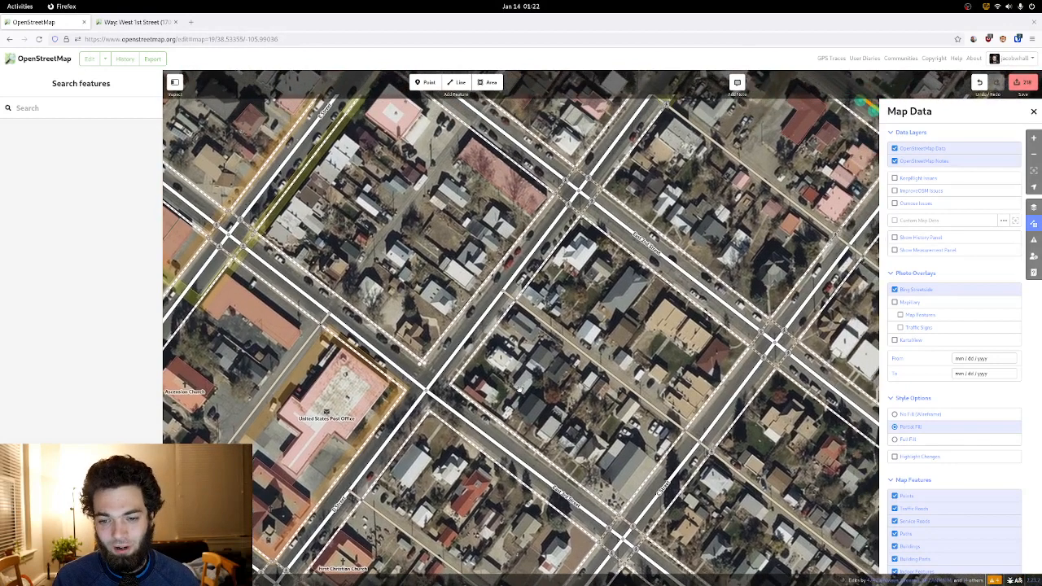
{"action": "left_click_drag", "start_coordinate": [561, 320], "coordinate": [520, 376]}
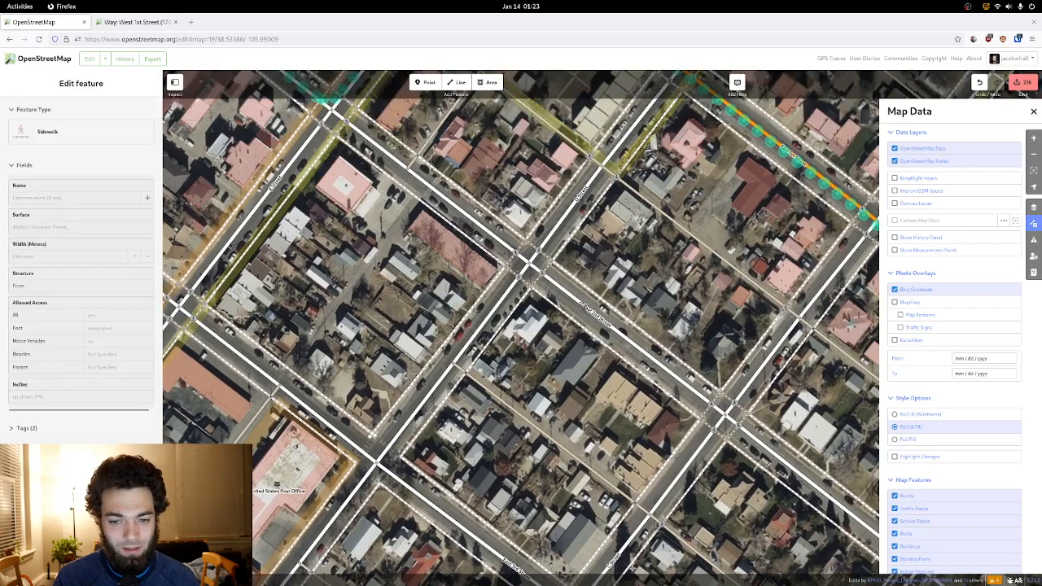
{"action": "left_click_drag", "start_coordinate": [604, 277], "coordinate": [527, 274]}
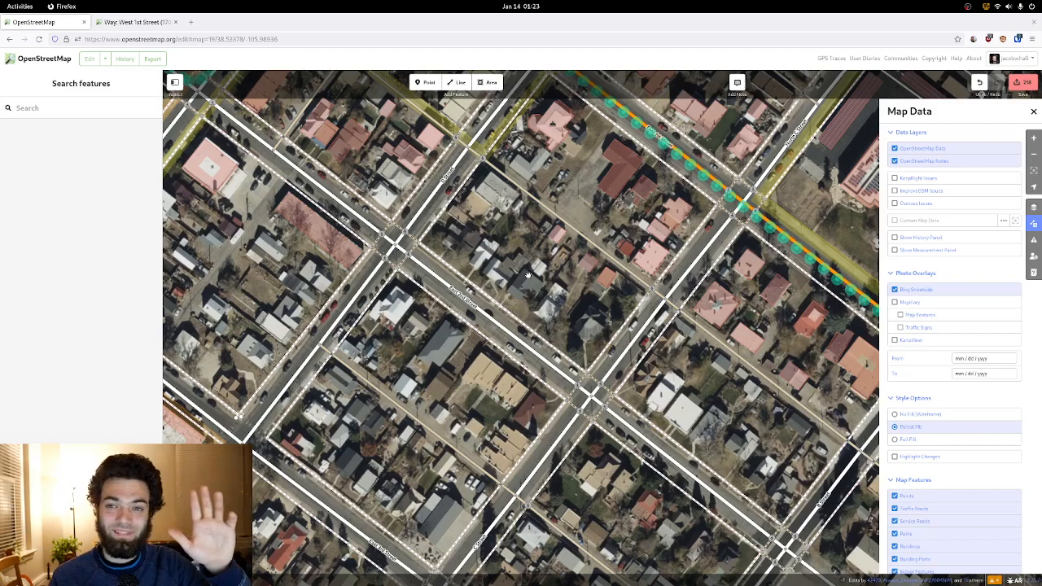
{"action": "left_click", "coordinate": [967, 5]}
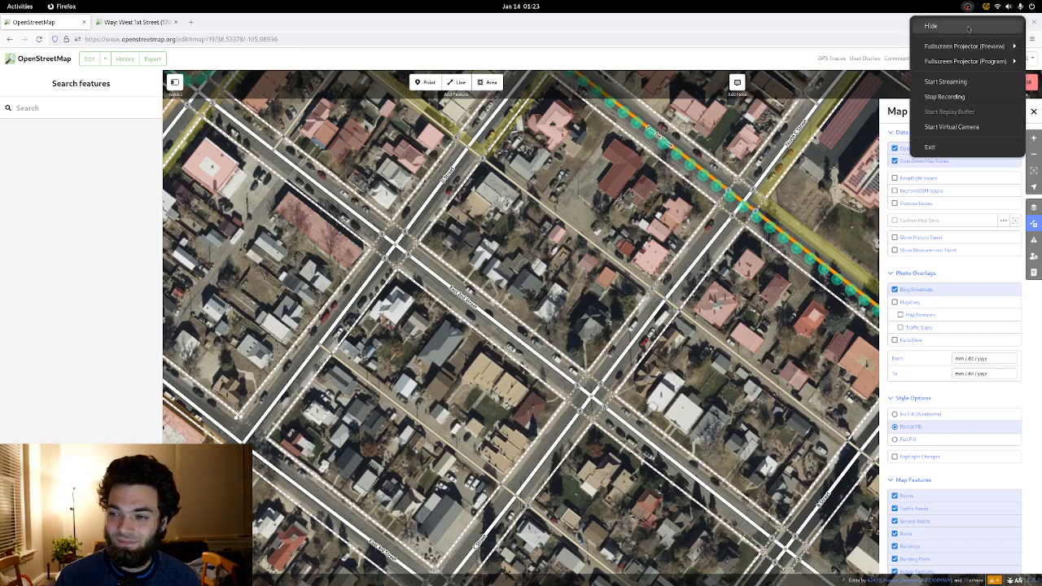